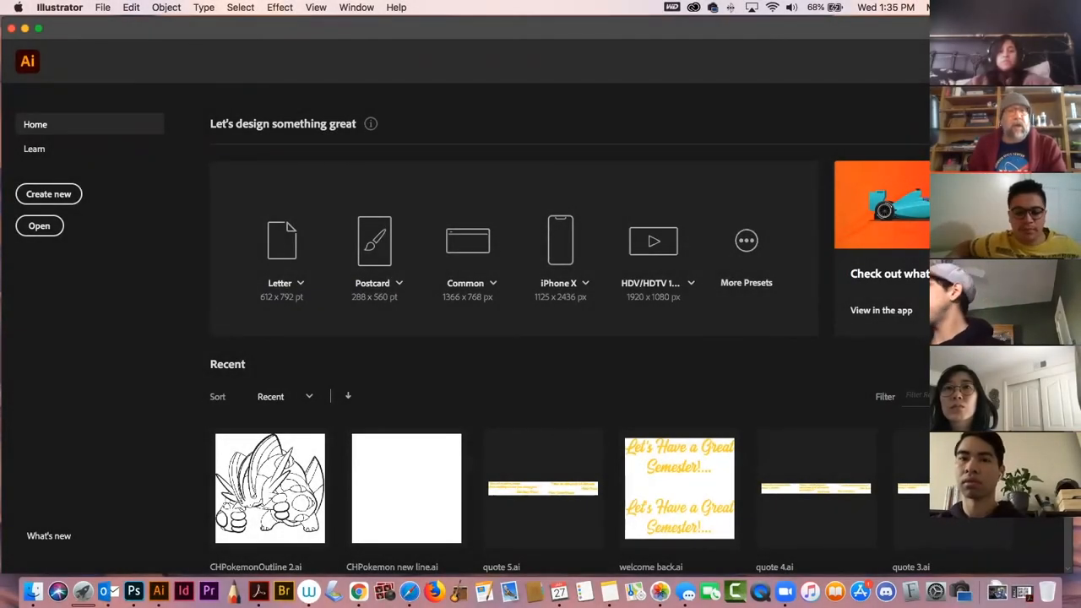
click(378, 31)
drag(378, 34, 384, 43)
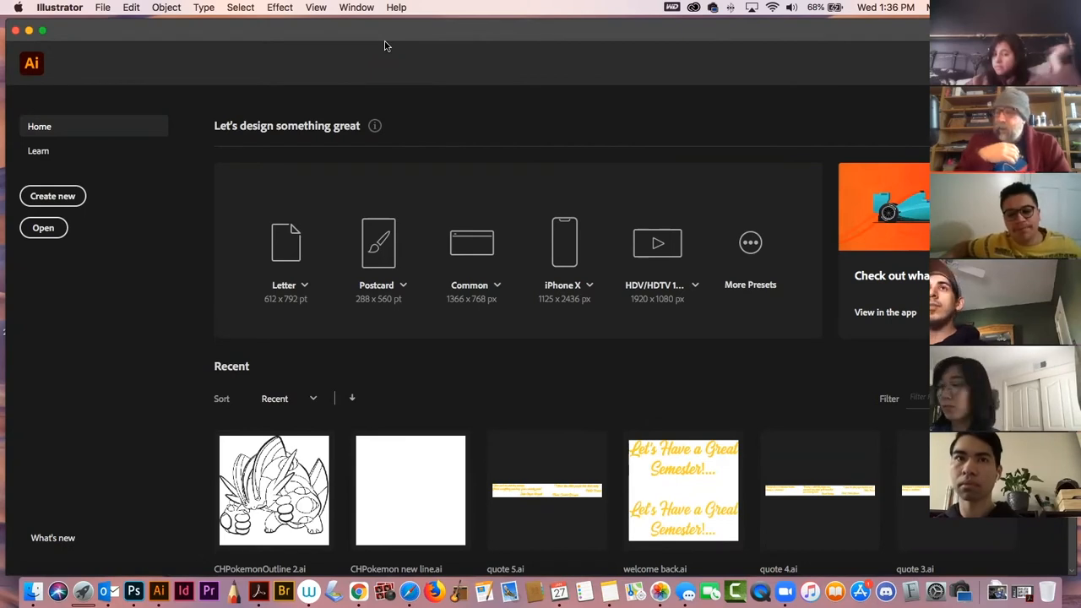
click(101, 6)
click(107, 7)
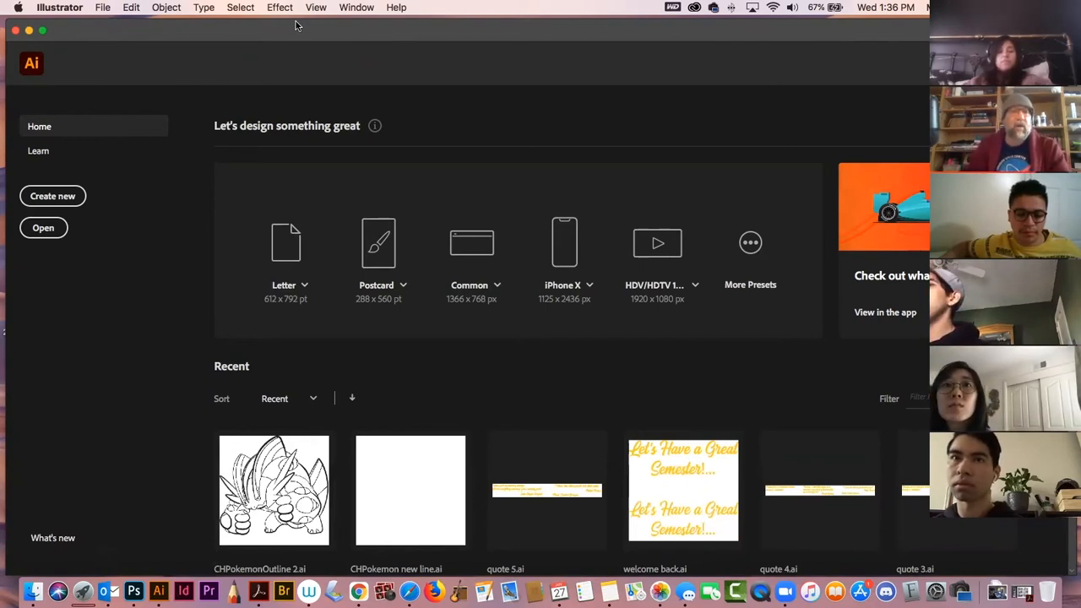
Create a new Film & Video document from the HDV/HDTV 1080 preset and close it again
click(48, 196)
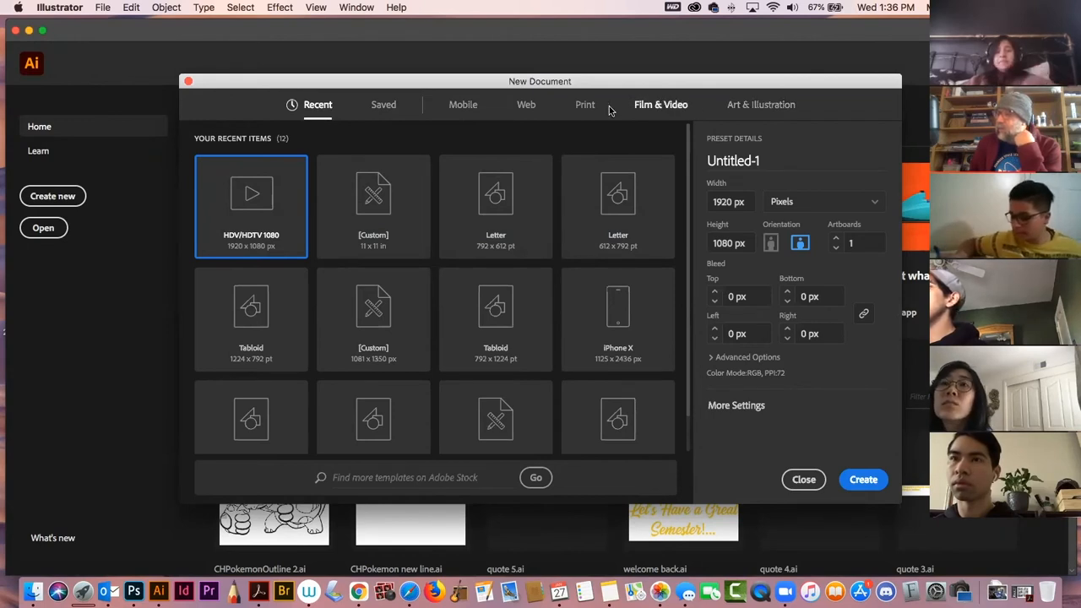
click(670, 104)
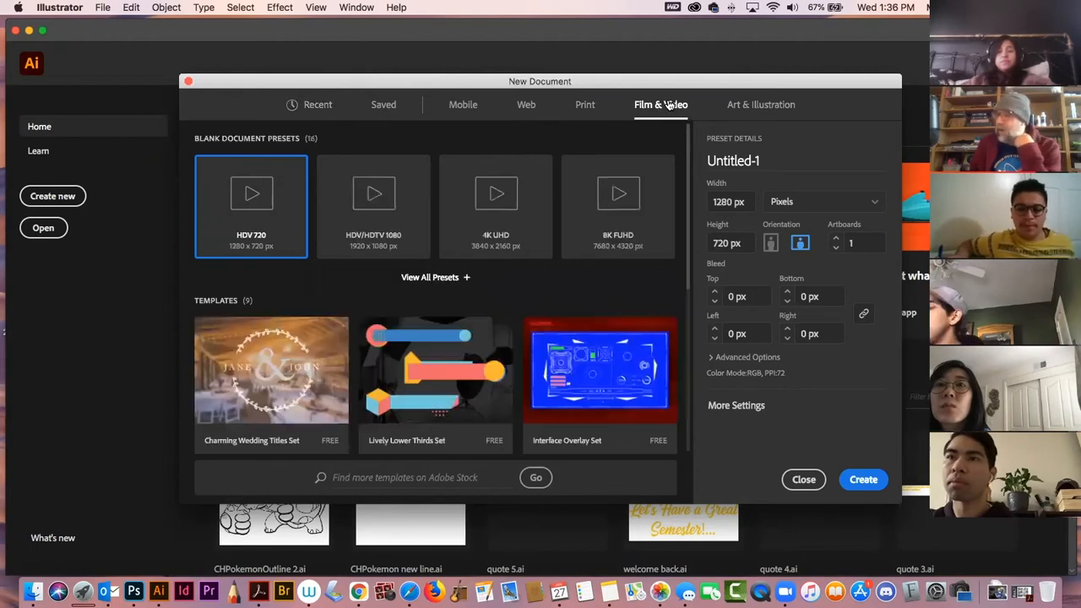
click(386, 197)
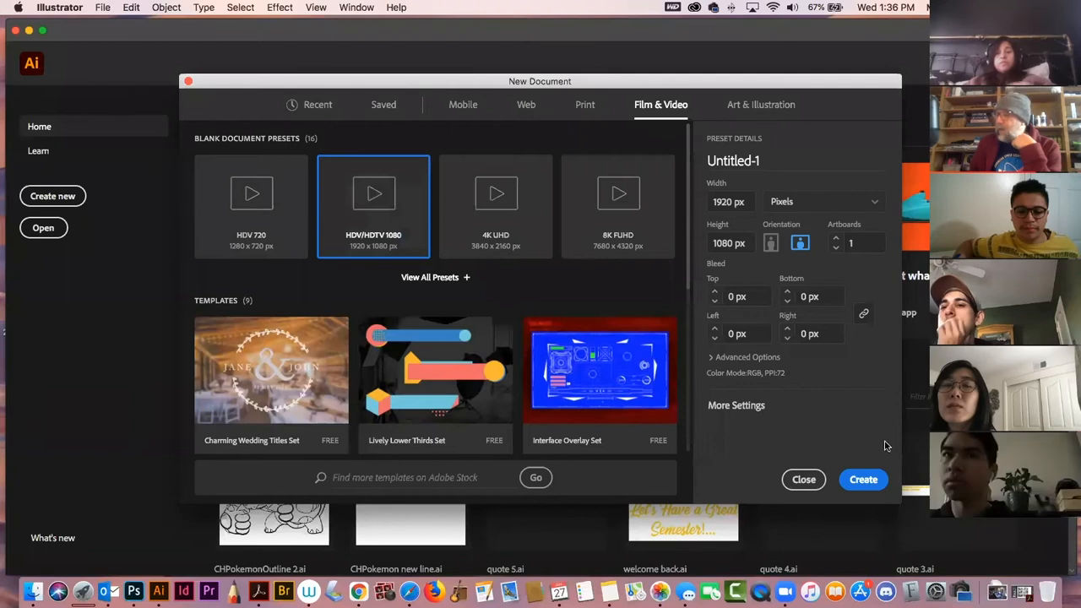
click(863, 479)
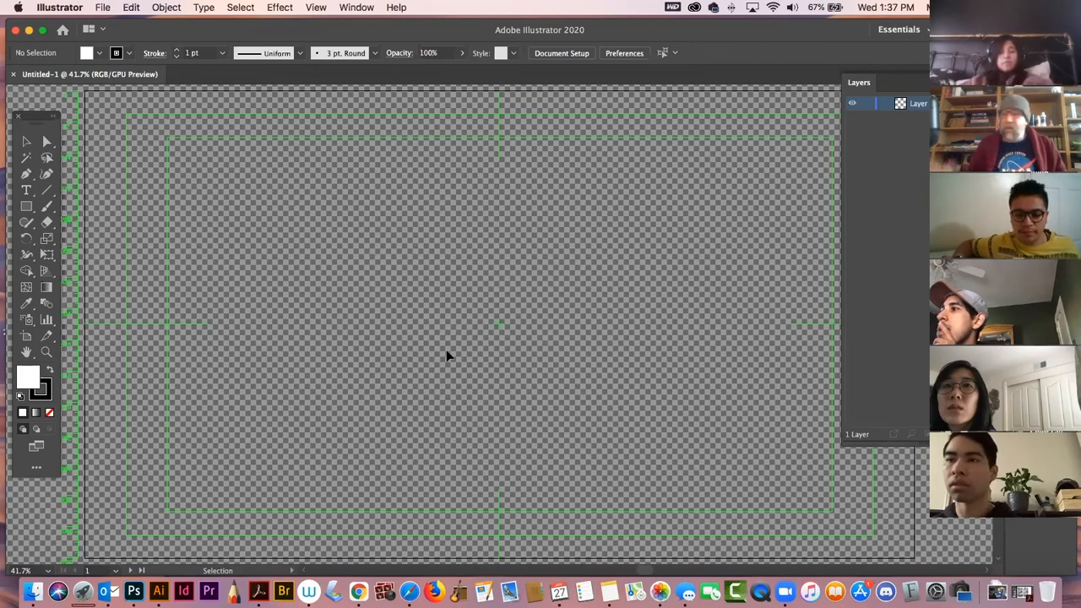
click(11, 77)
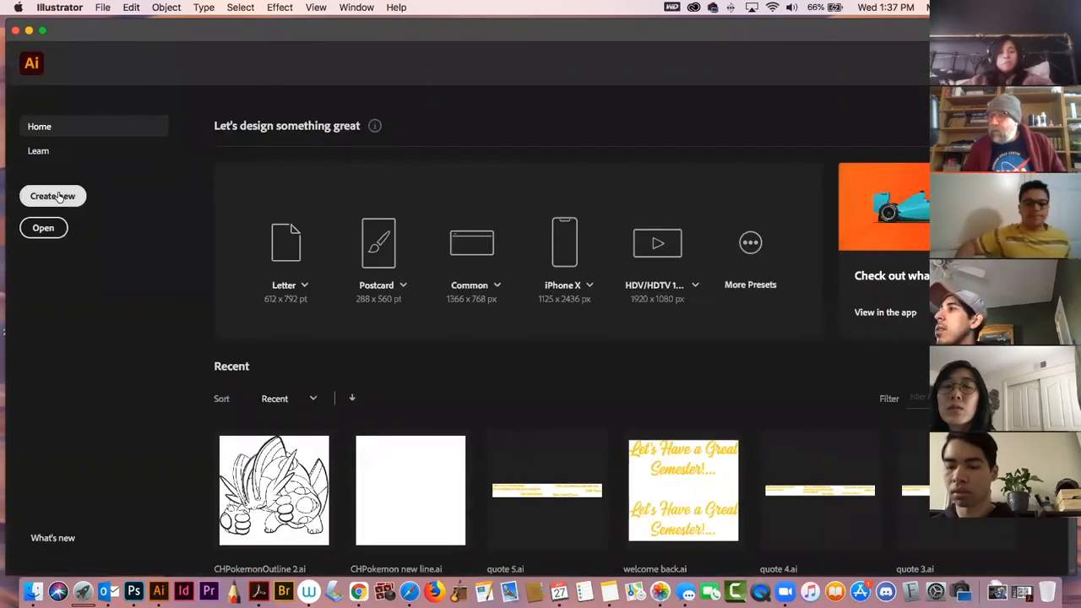
Create a new Print document from the Tabloid preset, with units in inches and landscape orientation, 17 x 11 in
click(59, 198)
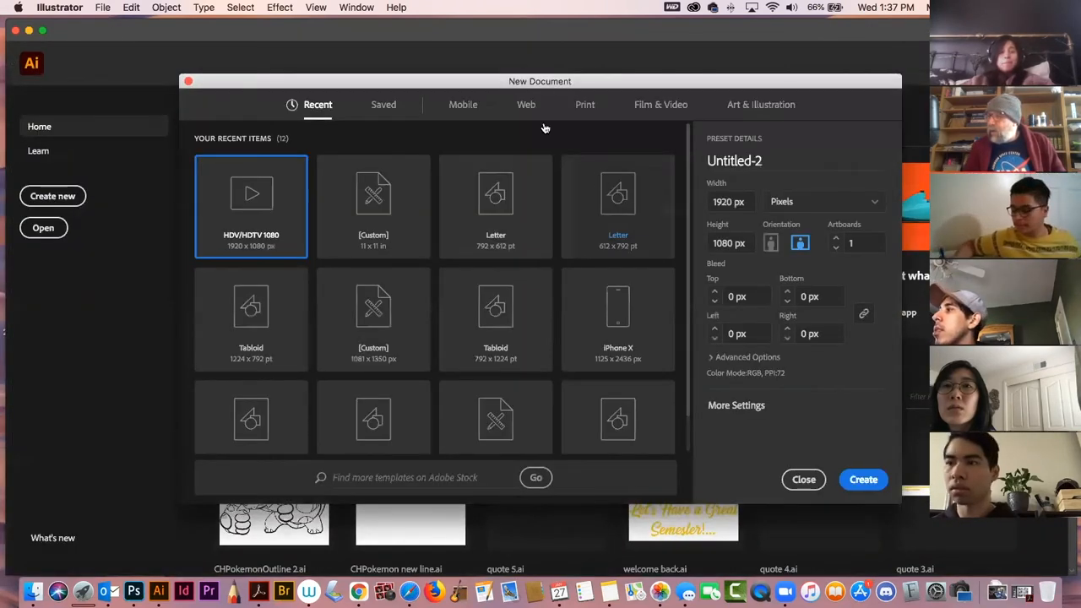
click(585, 106)
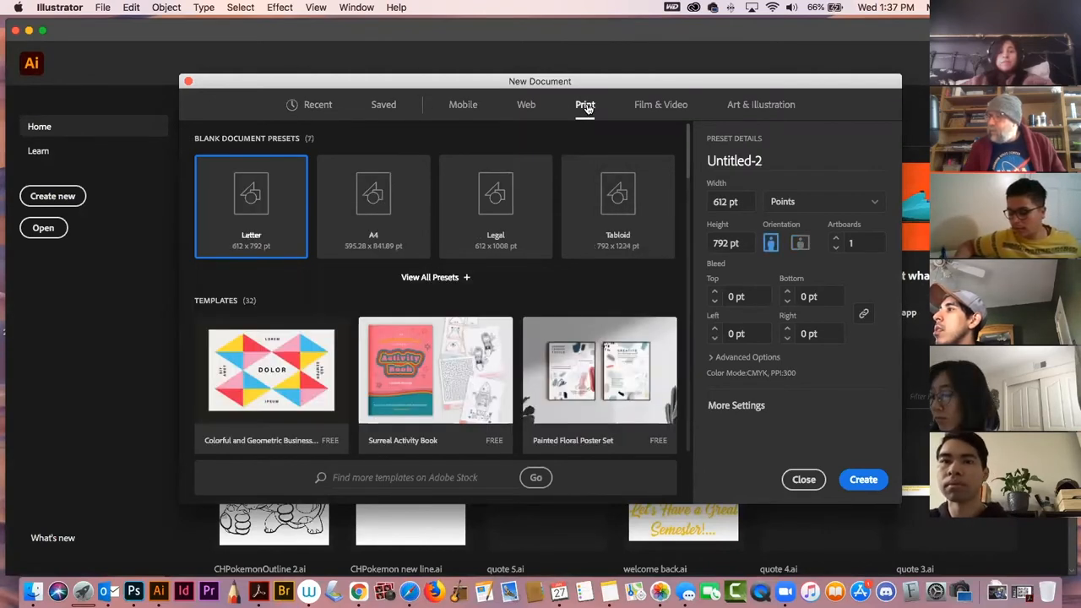
click(622, 215)
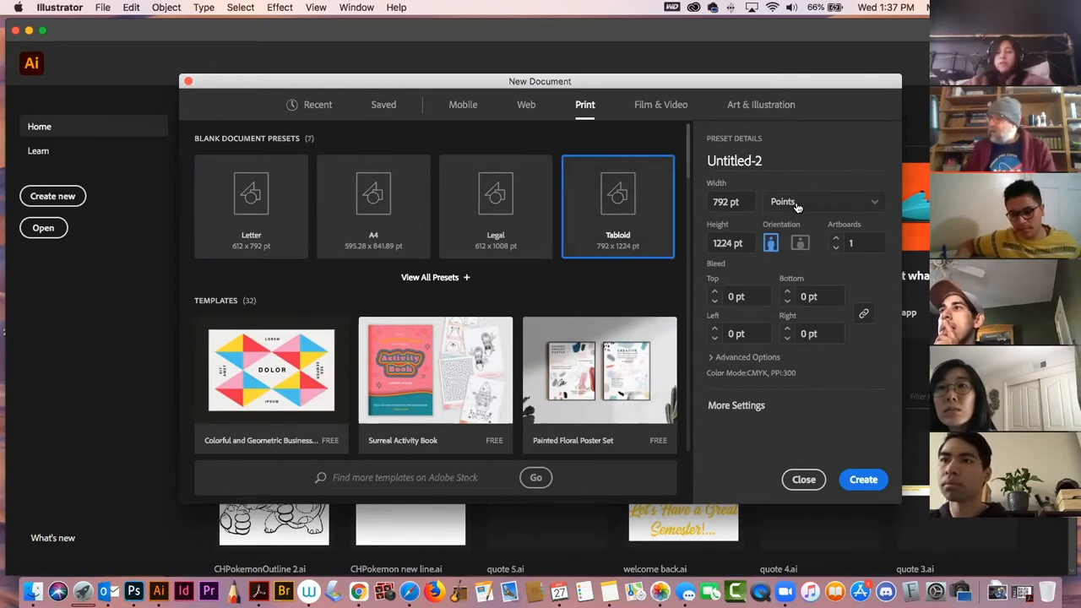
click(875, 203)
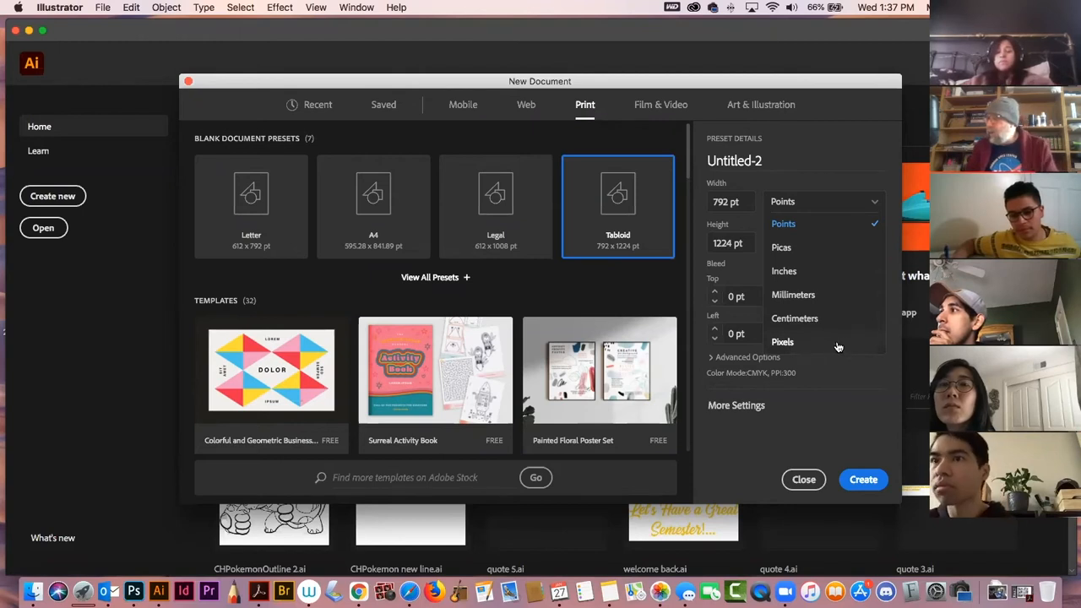
click(786, 271)
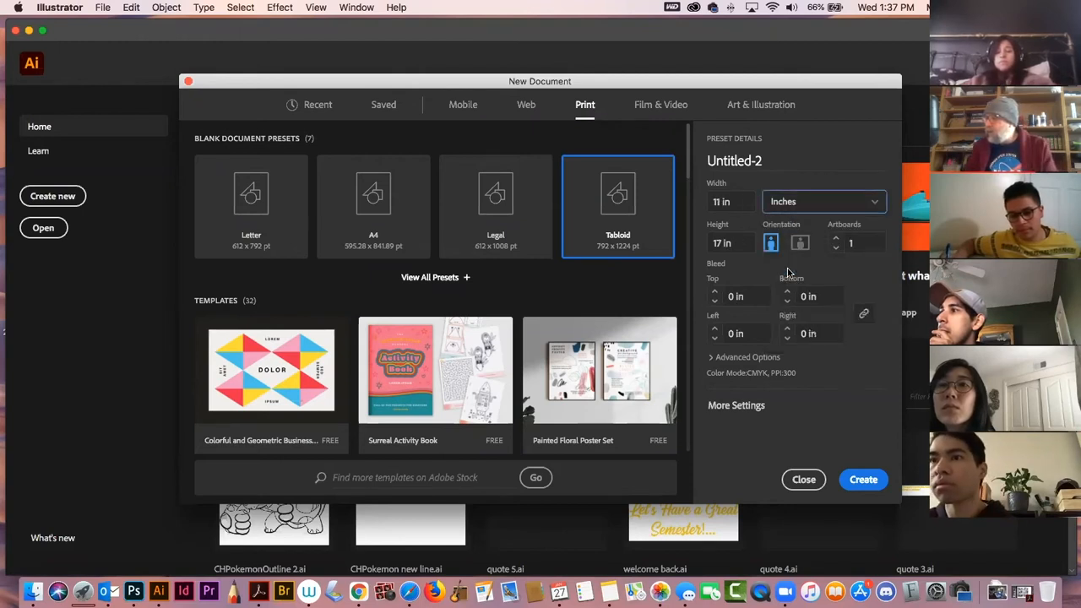
click(799, 244)
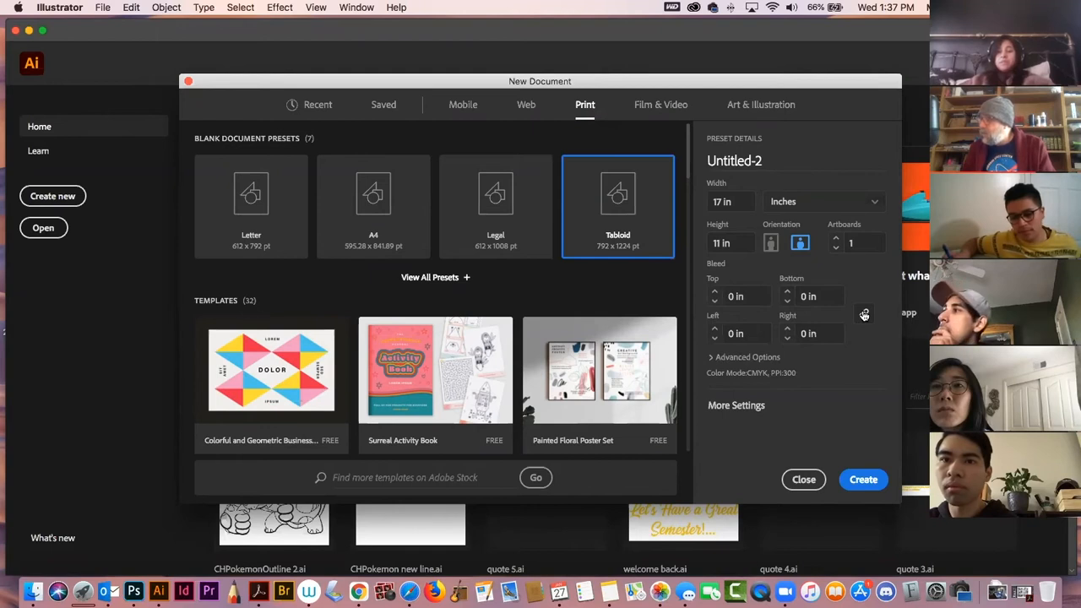
click(863, 479)
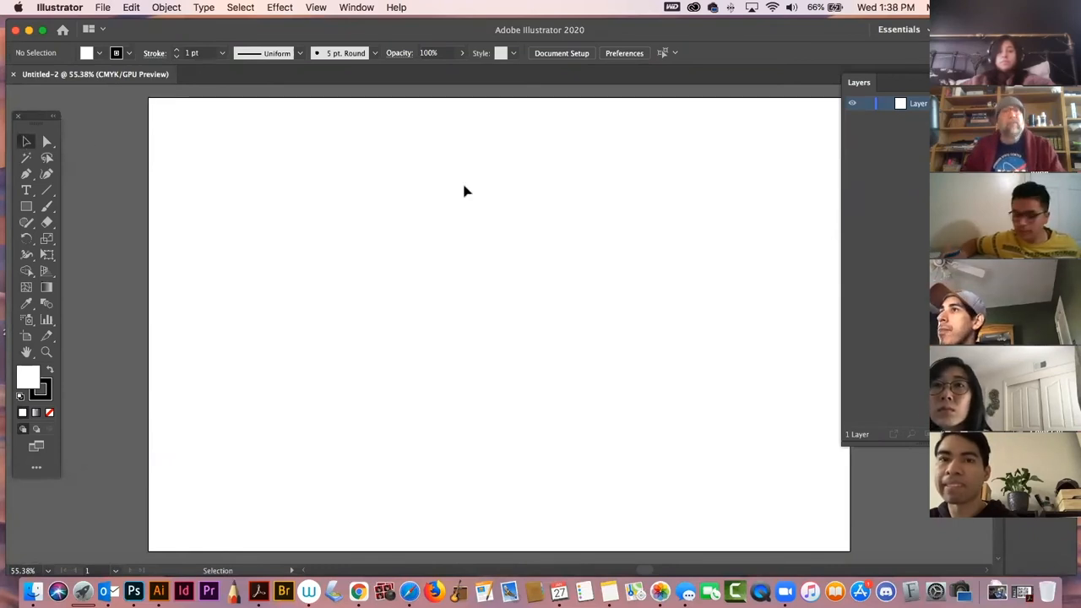
key(a)
key(v)
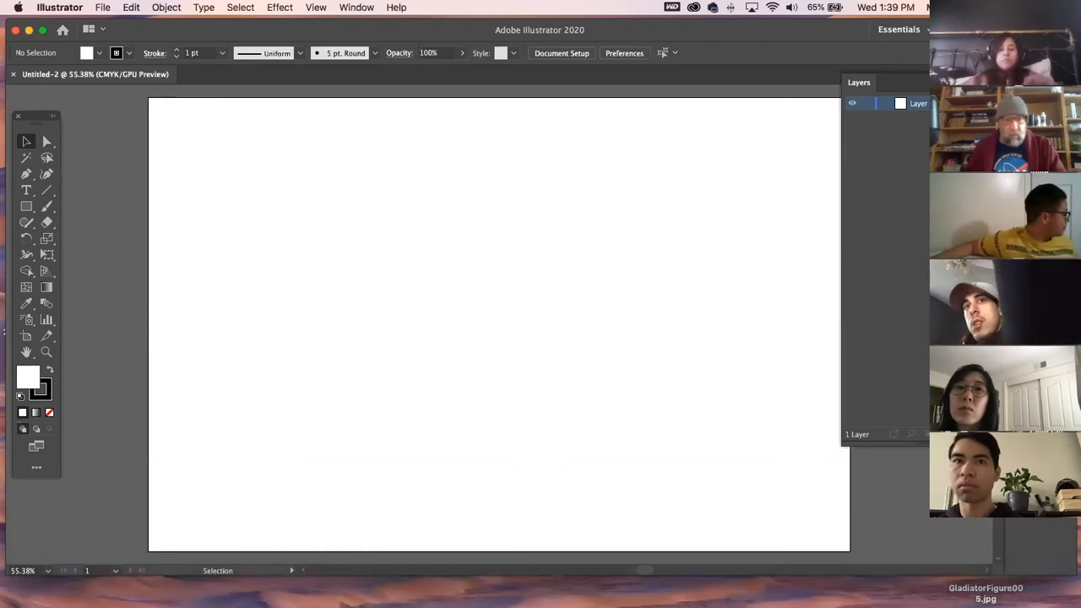
Switch to Chrome, close the enlarged Goonies picture and preview several Stephen Silver character designs in the image results
key(super+Tab)
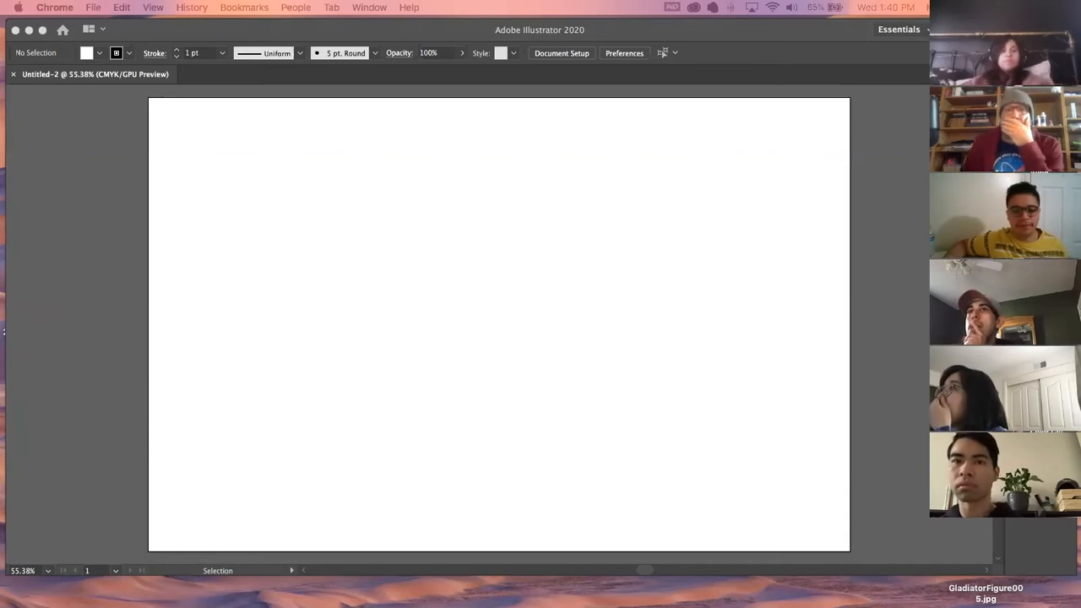
drag(0, 60, 823, 48)
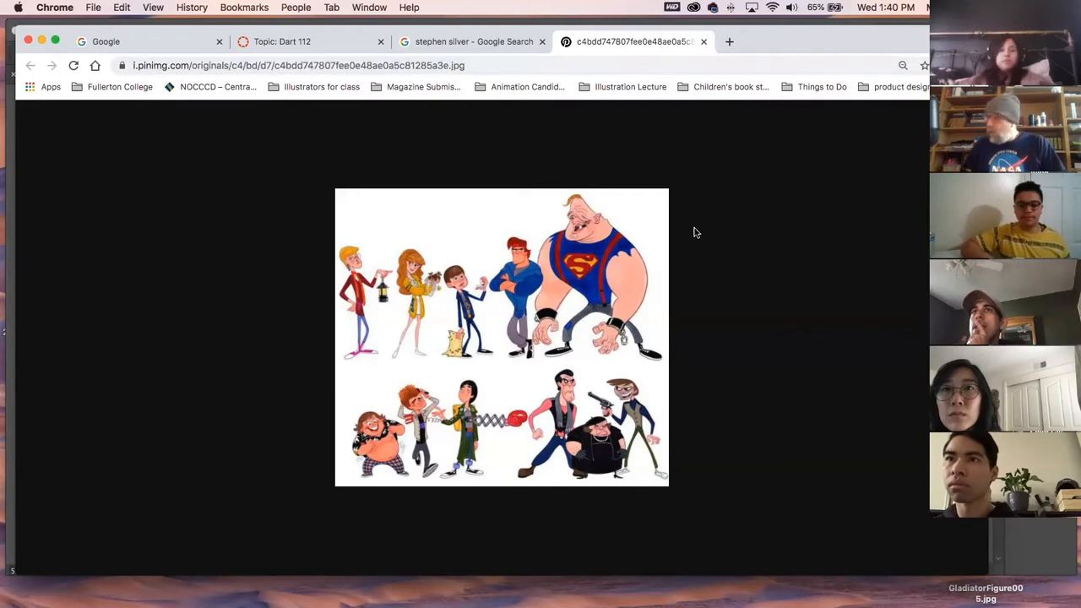
click(705, 42)
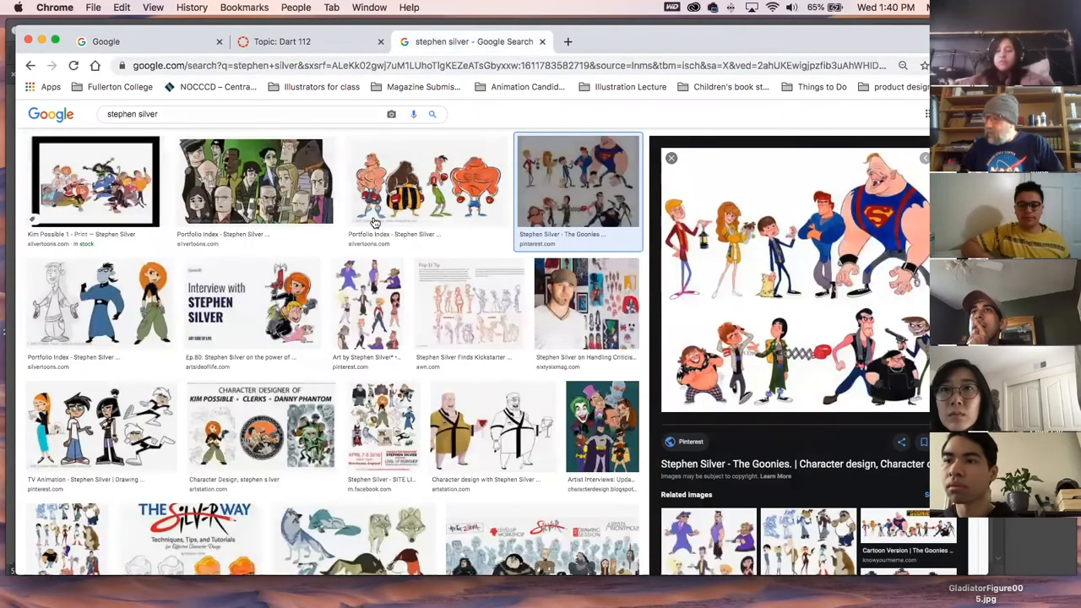
click(150, 304)
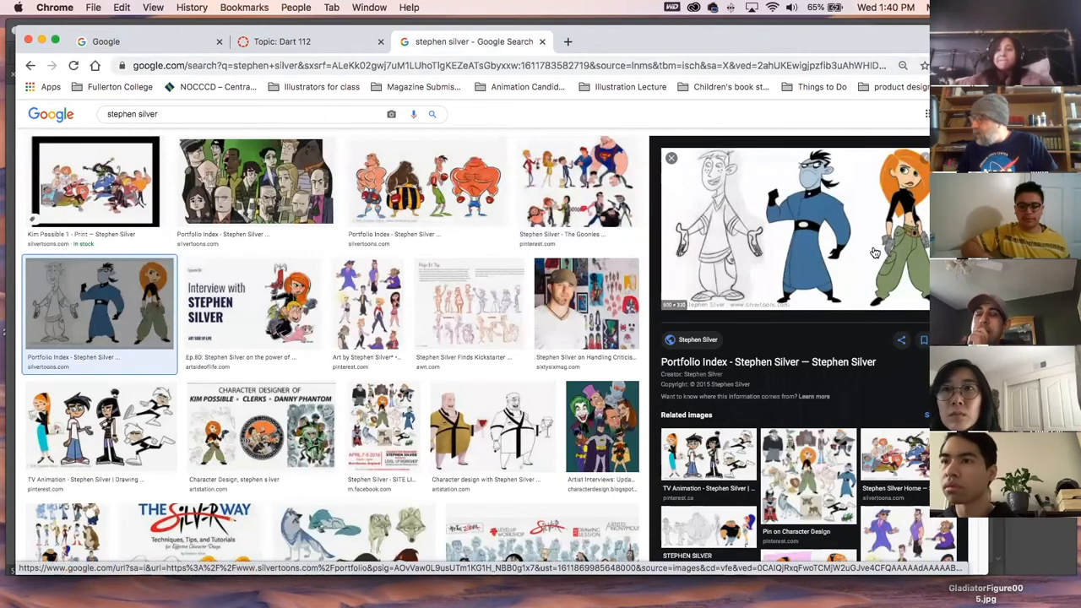
click(489, 434)
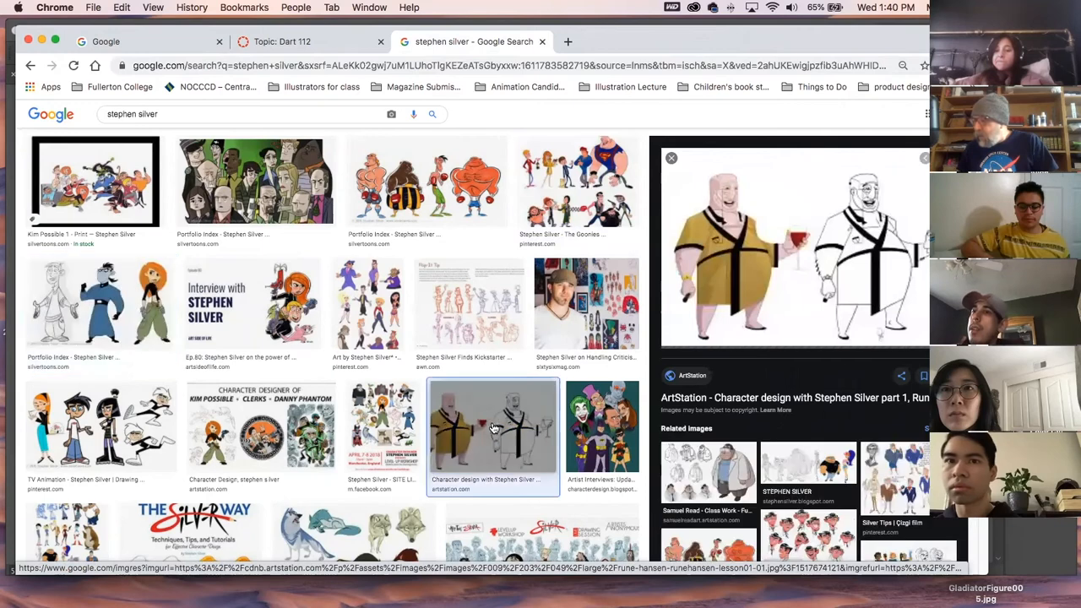
click(579, 293)
click(352, 297)
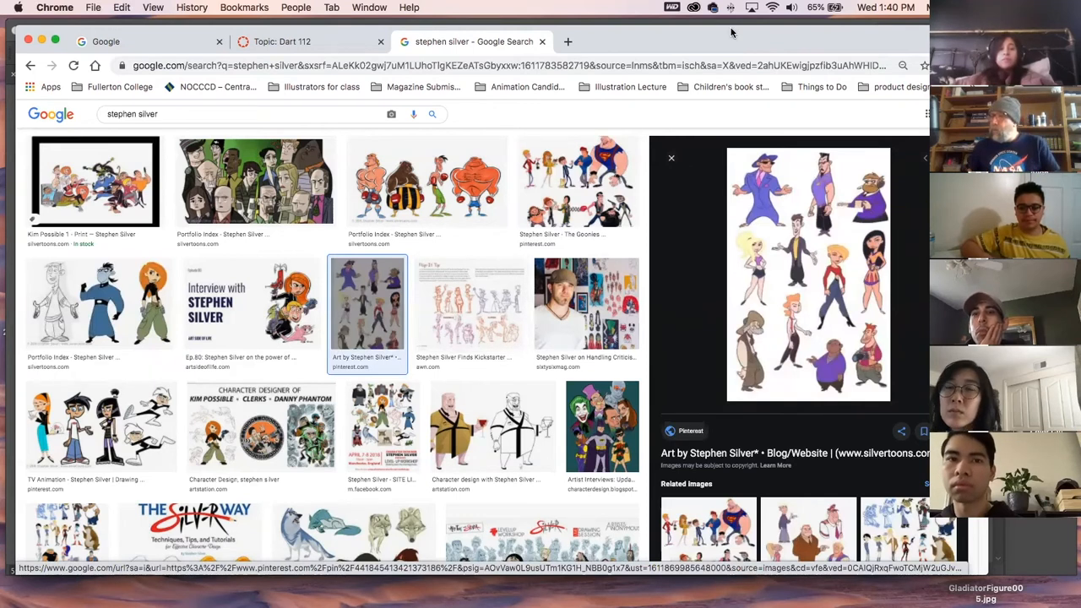
Search Google for "chip wass" and show the image results
click(524, 66)
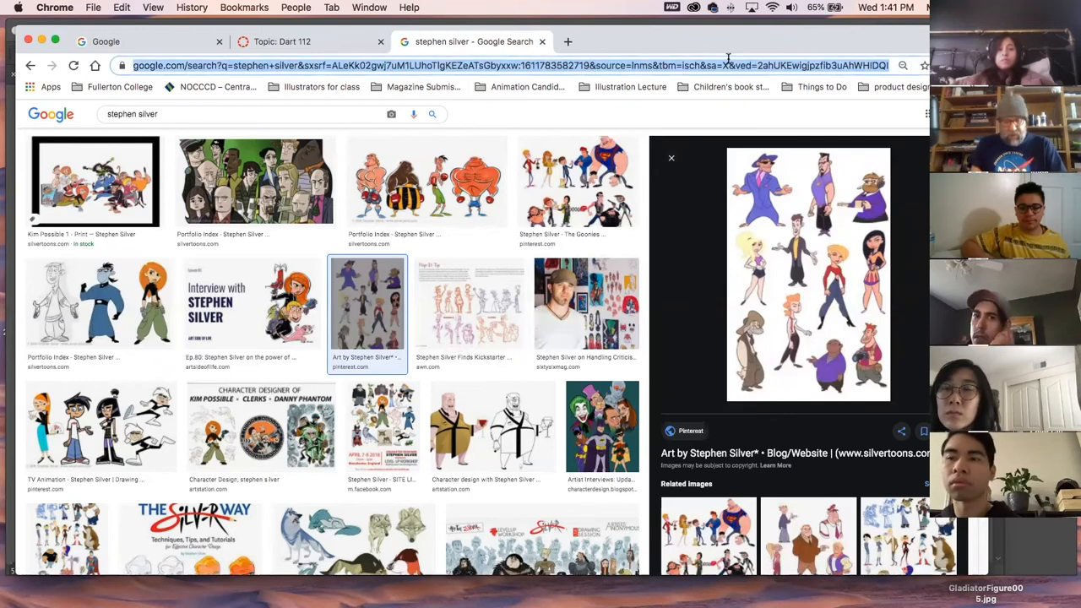
text(chip )
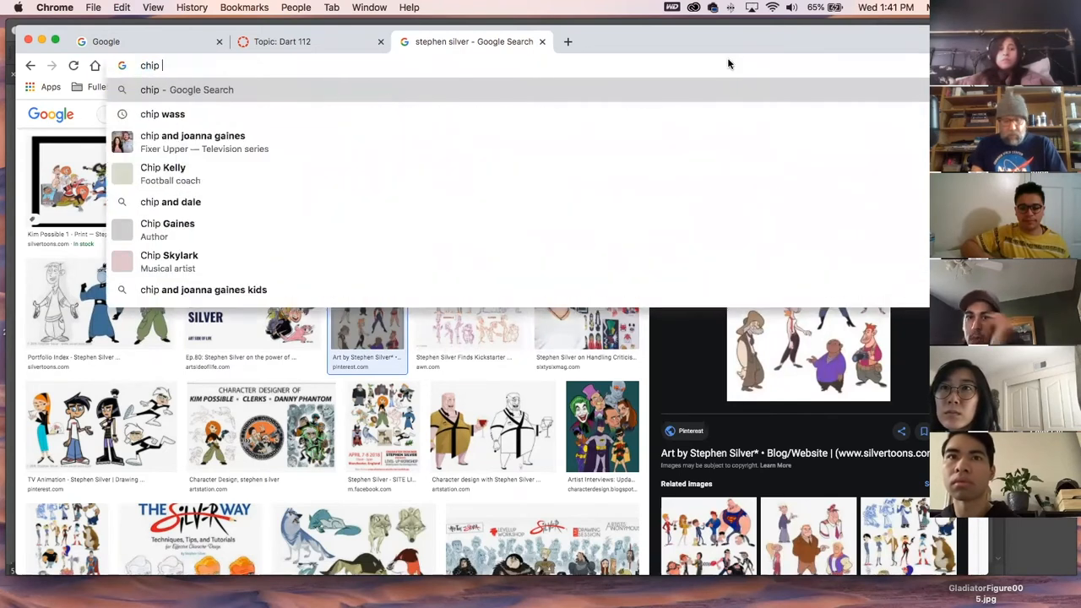
text(wass)
key(Return)
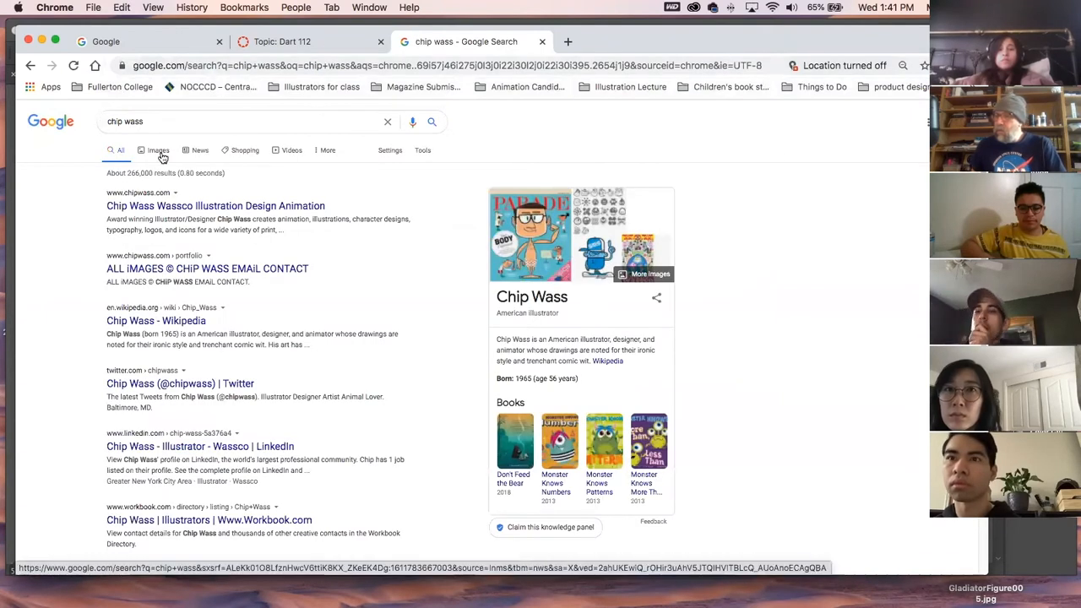
click(160, 150)
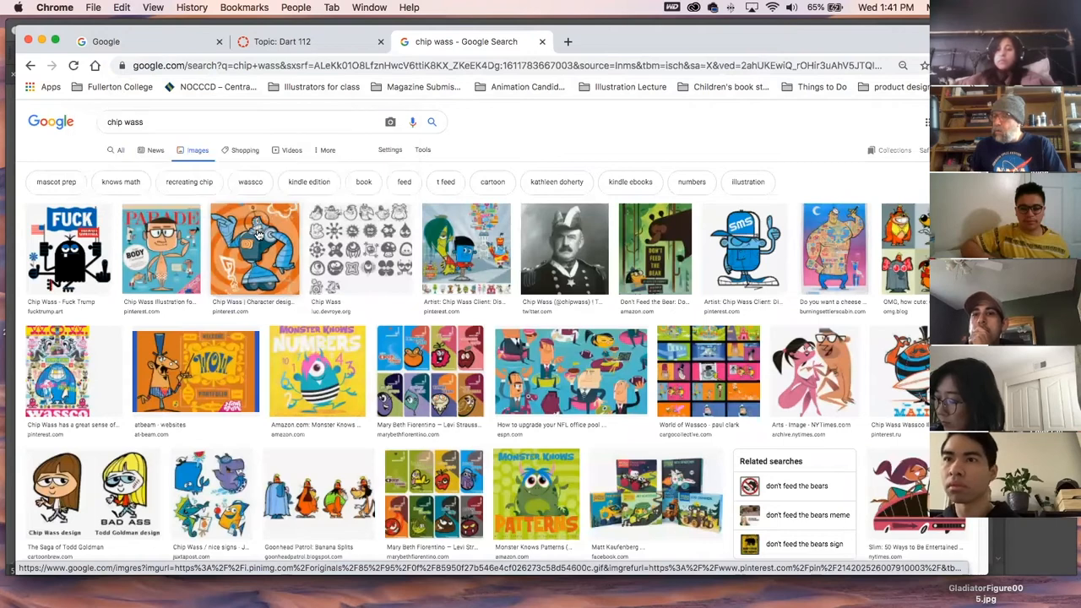
Open the blue robot illustration by itself in a new tab, examine it enlarged, and close that tab
right_click(259, 234)
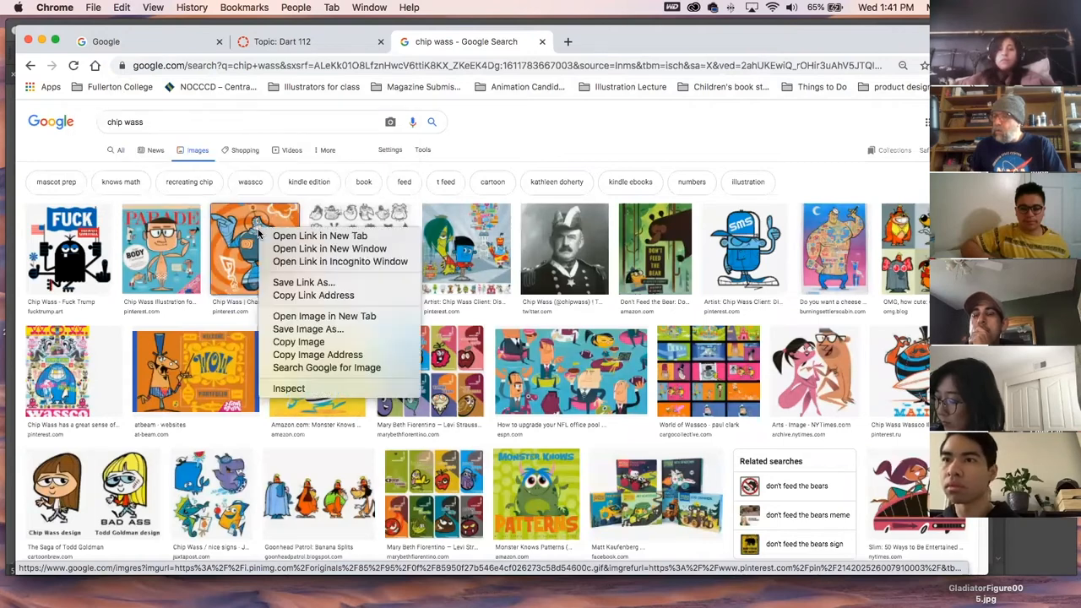
click(306, 316)
click(657, 42)
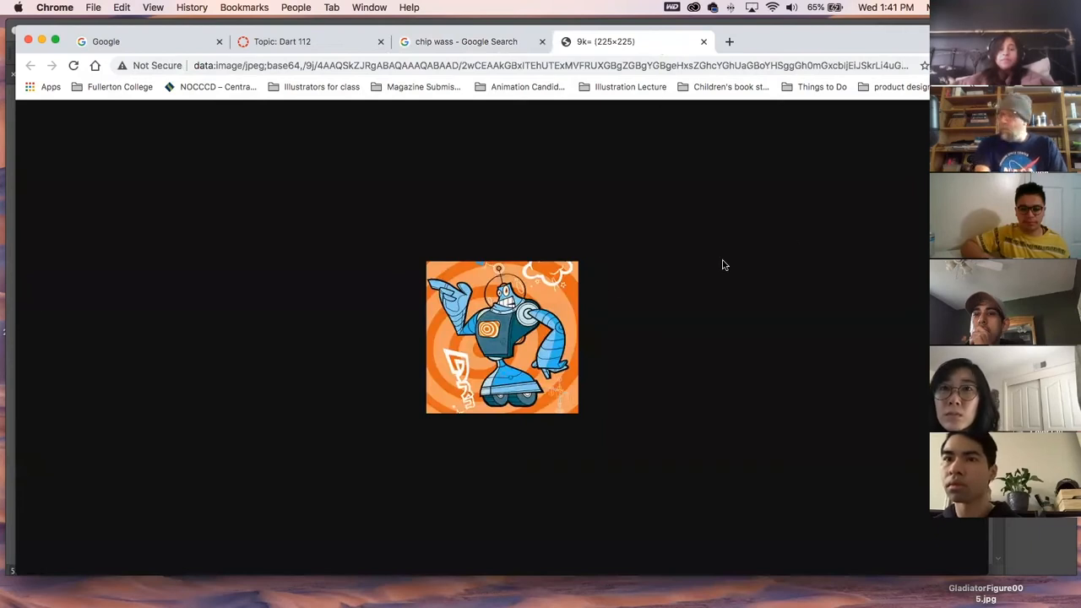
scroll(535, 282, up, 5)
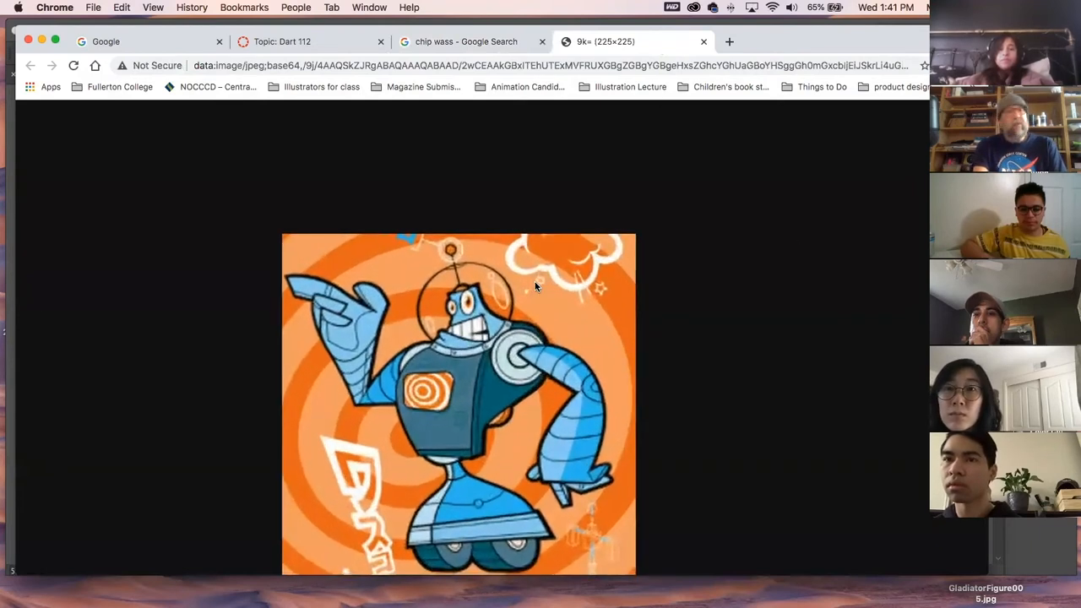
scroll(535, 281, down, 5)
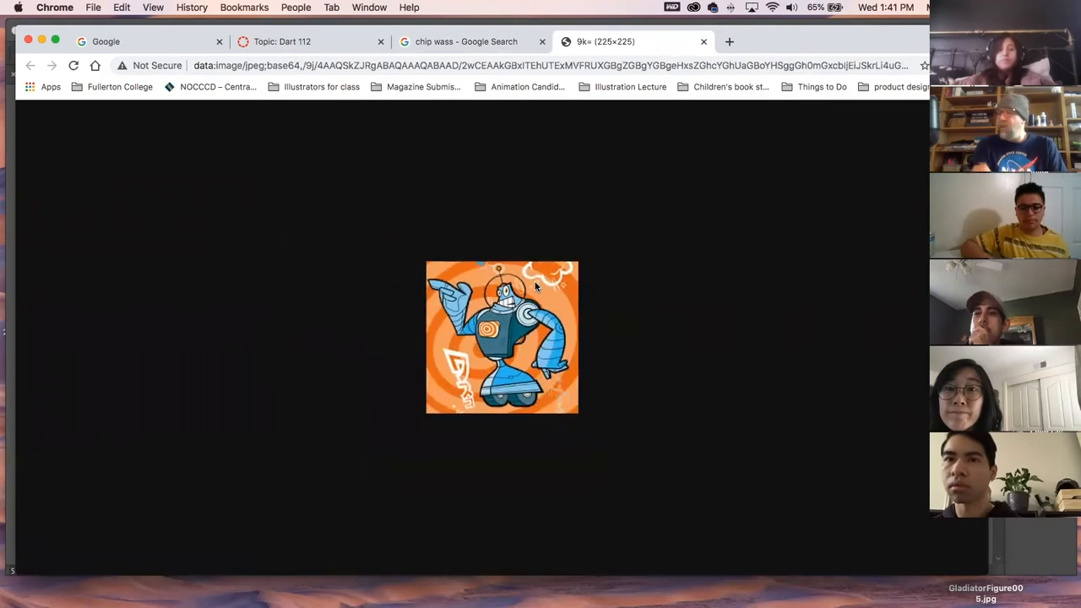
click(704, 41)
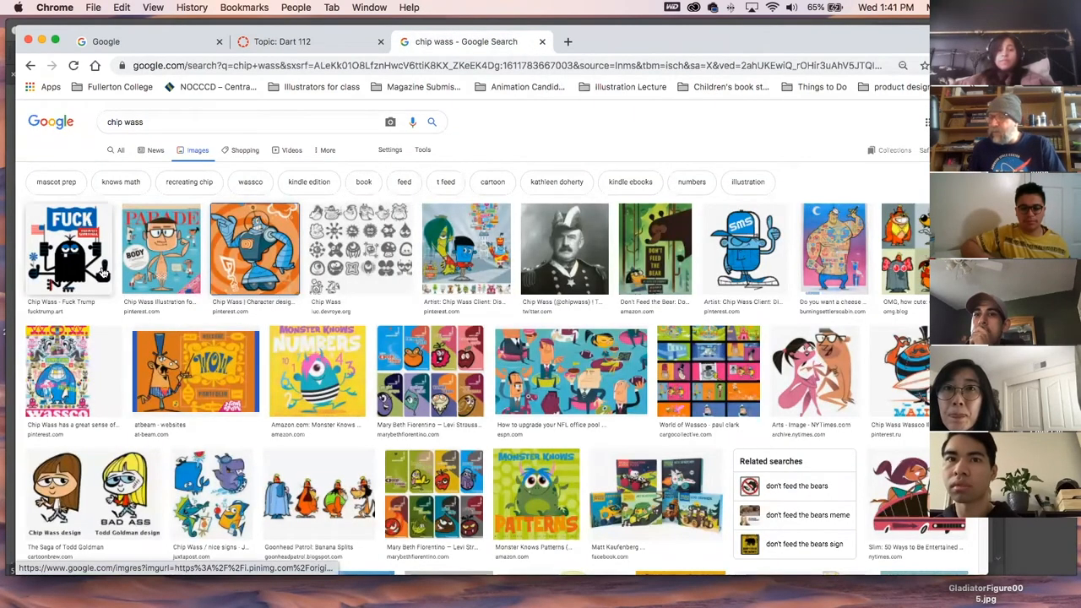
Preview the orange WOW website artwork, then open the related four-animal character illustration full size in its own tab
click(195, 387)
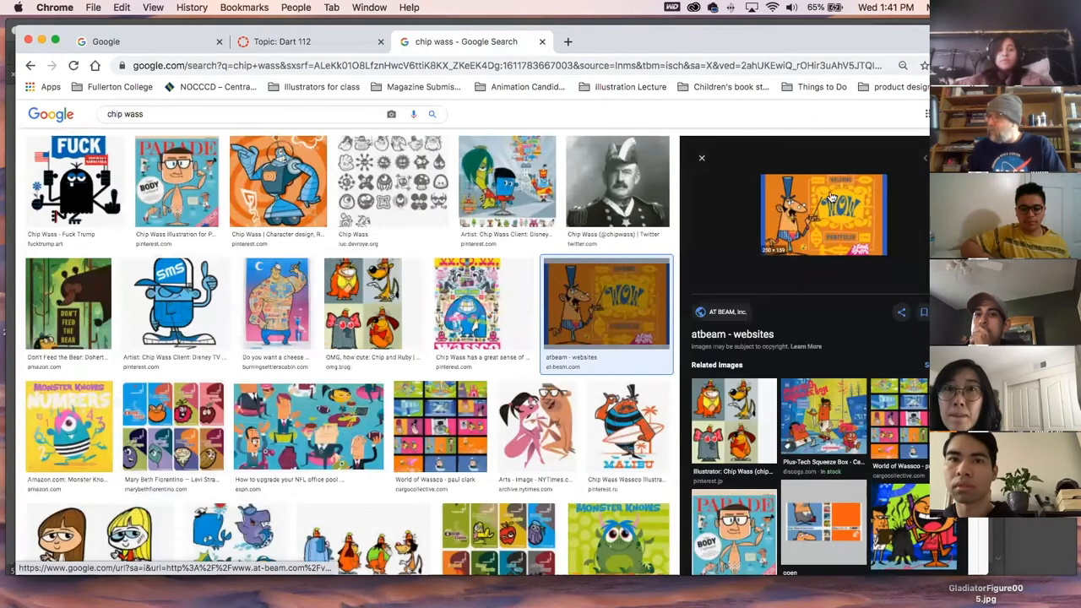
click(722, 439)
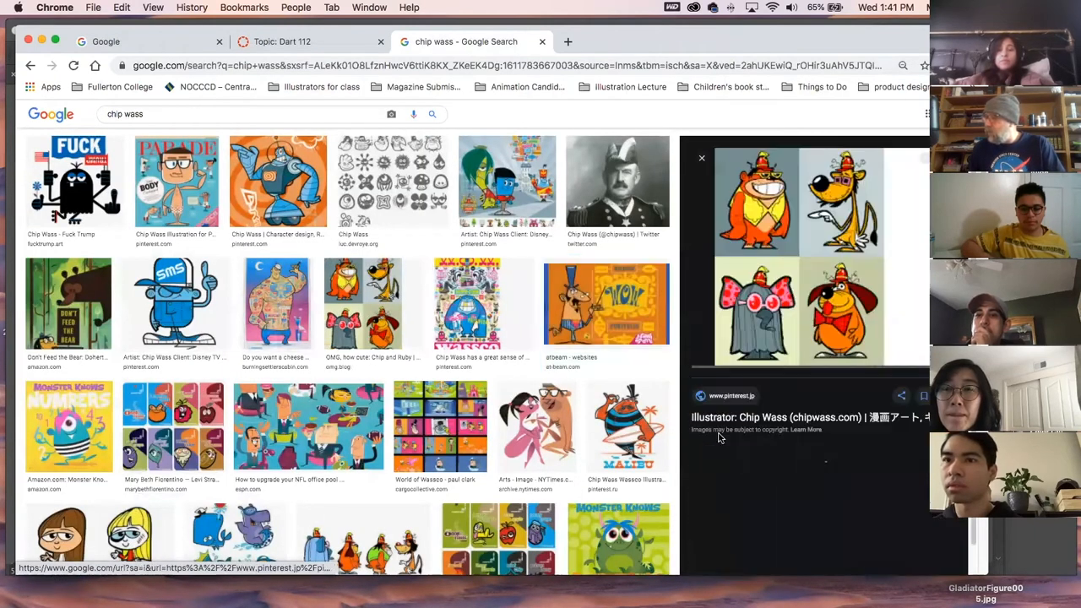
right_click(798, 186)
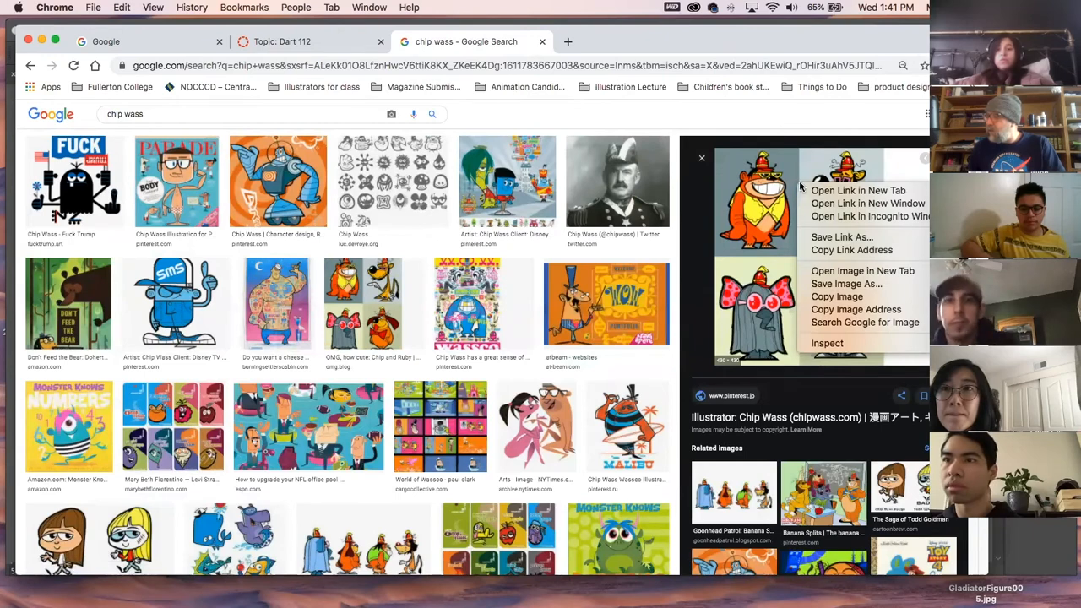
click(810, 271)
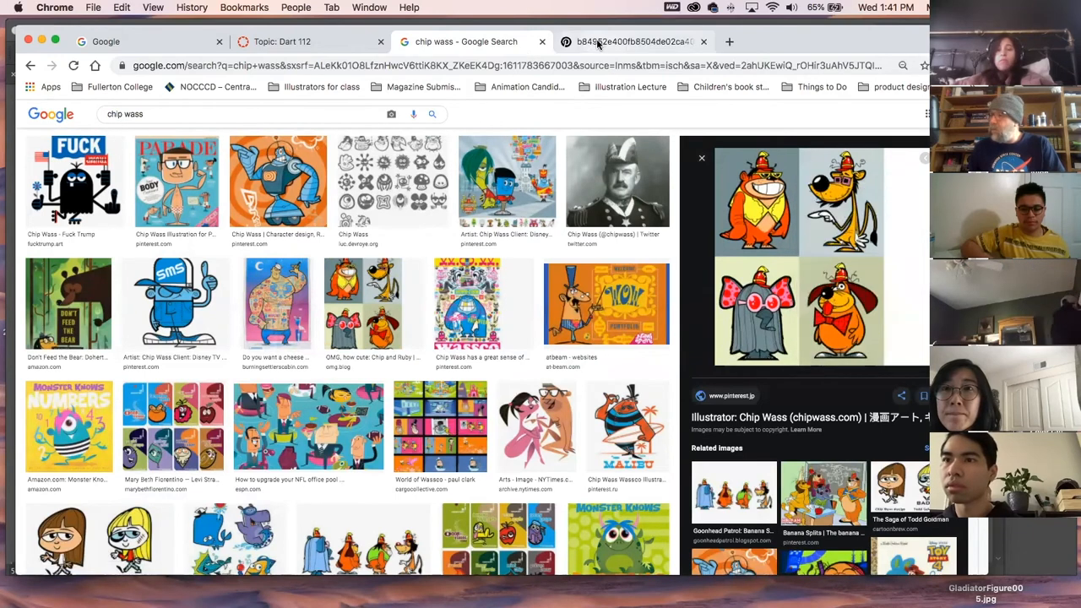
key(ctrl+Tab)
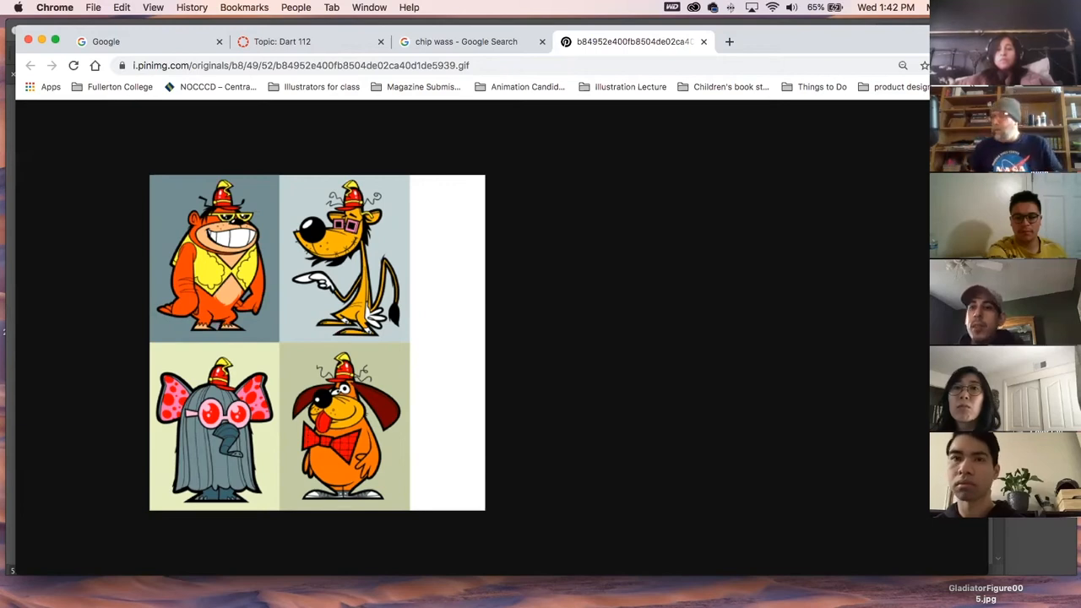
Close the four-animal illustration's tab, search Google for "don't feed the bear" and show the image results
click(704, 42)
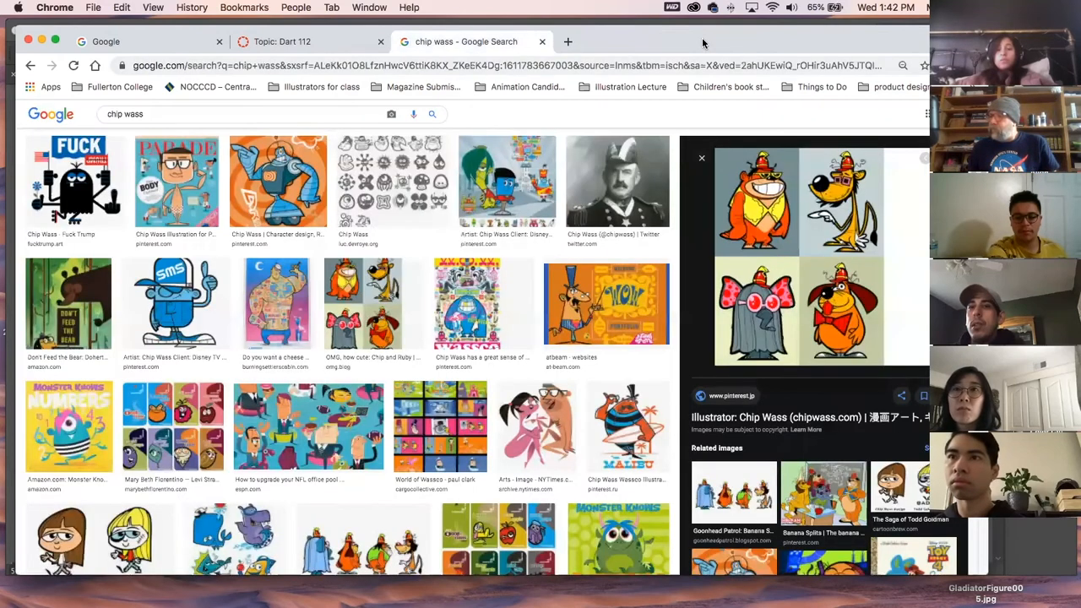
click(490, 65)
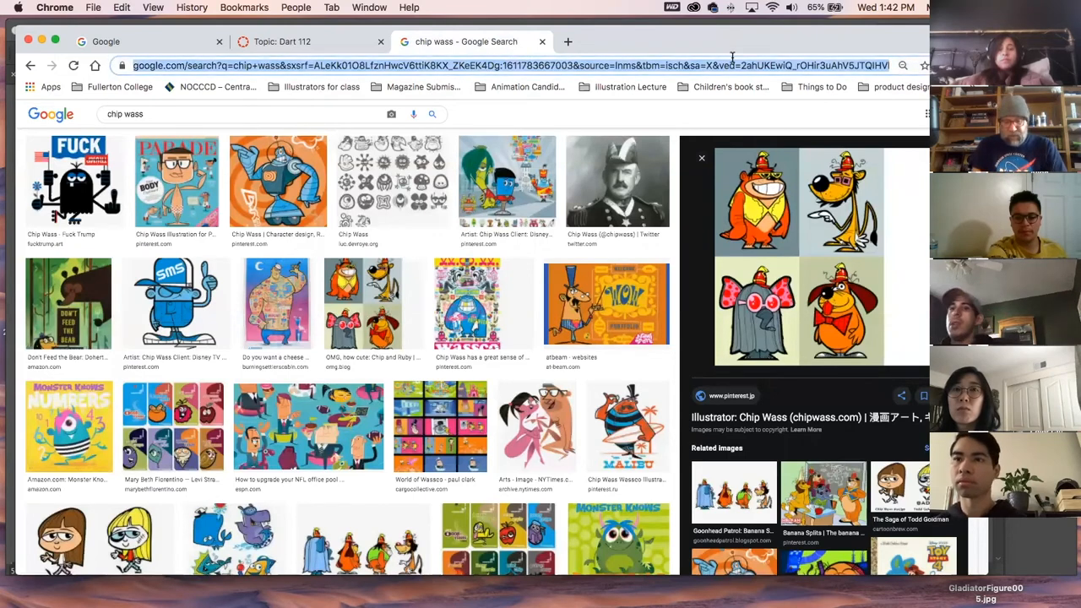
text(don't )
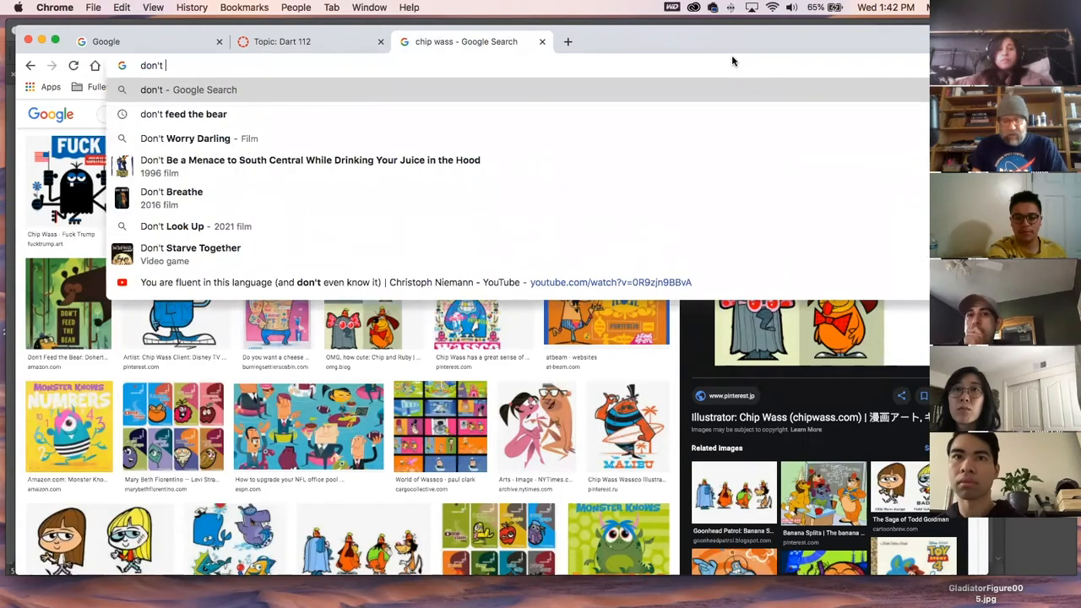
text(feed the )
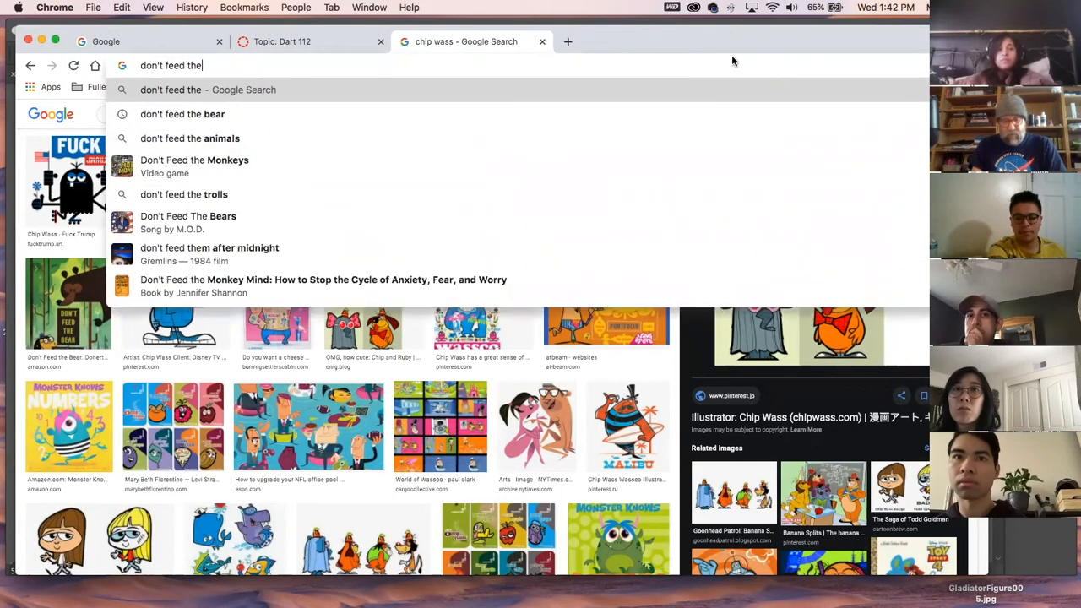
text(bear)
key(Return)
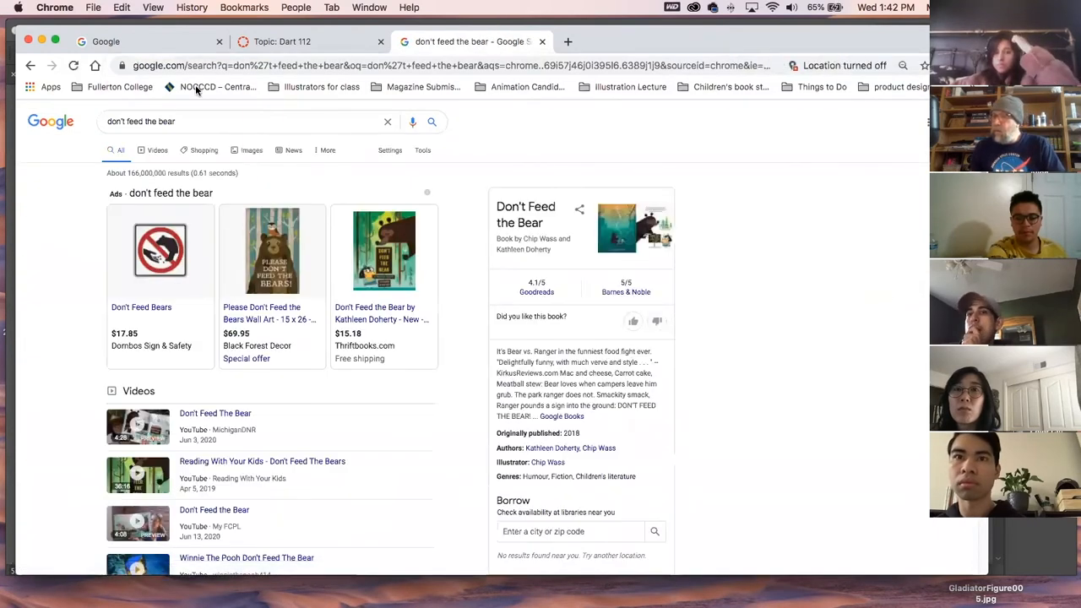
click(250, 154)
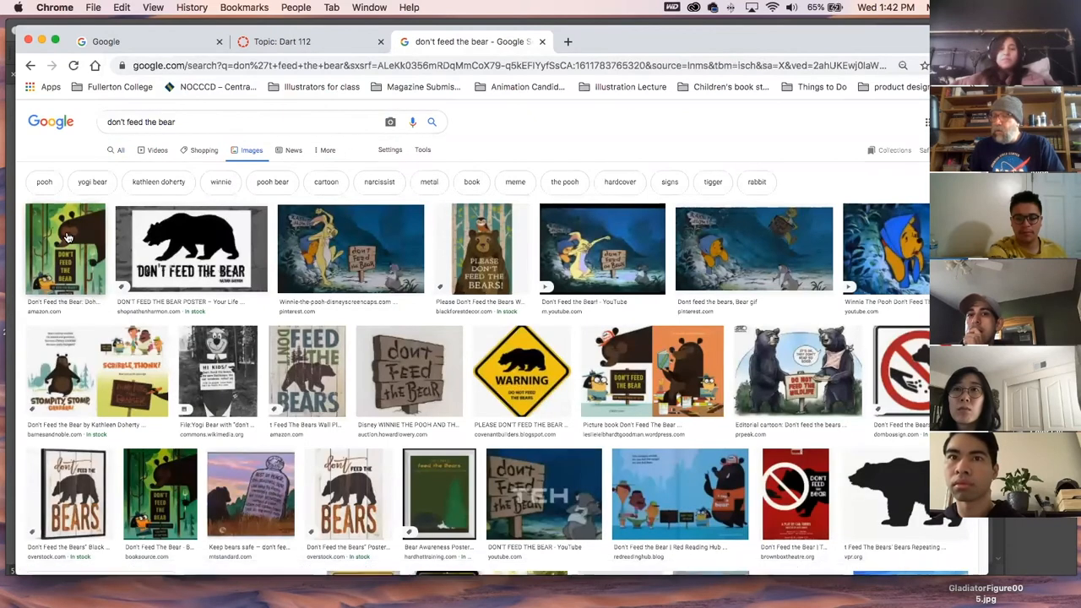
Open the Amazon page of Don't Feed the Bear from its cover result and bring up the enlarged product images
click(67, 237)
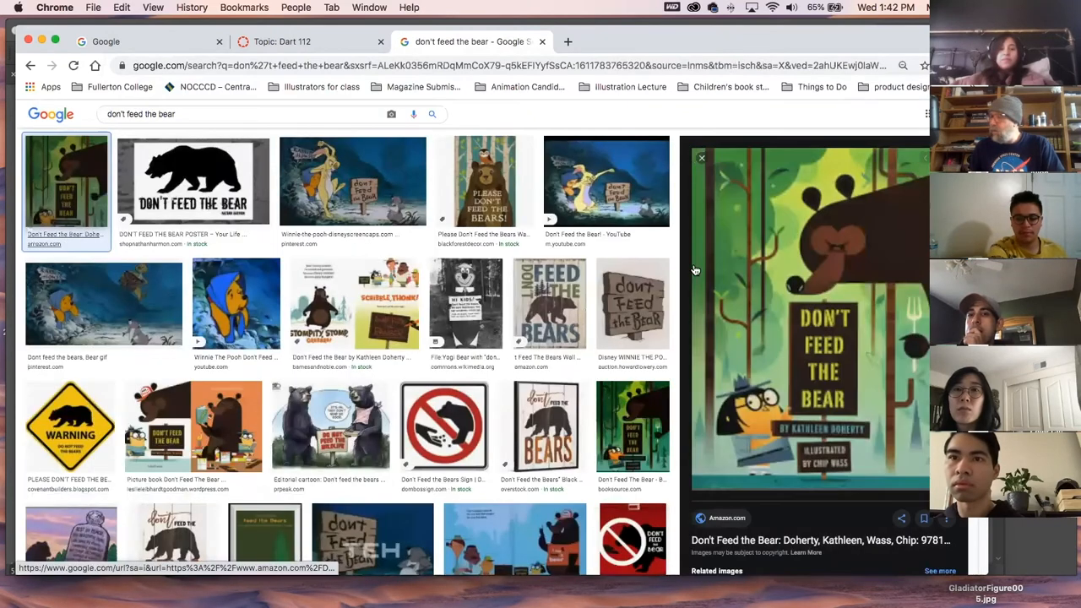
click(821, 541)
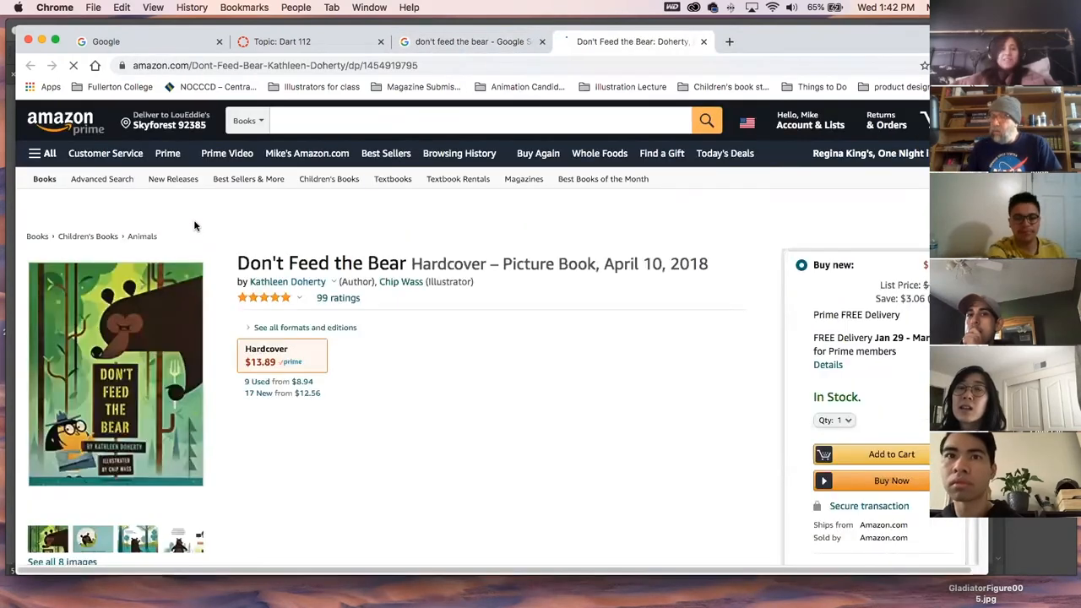
click(52, 539)
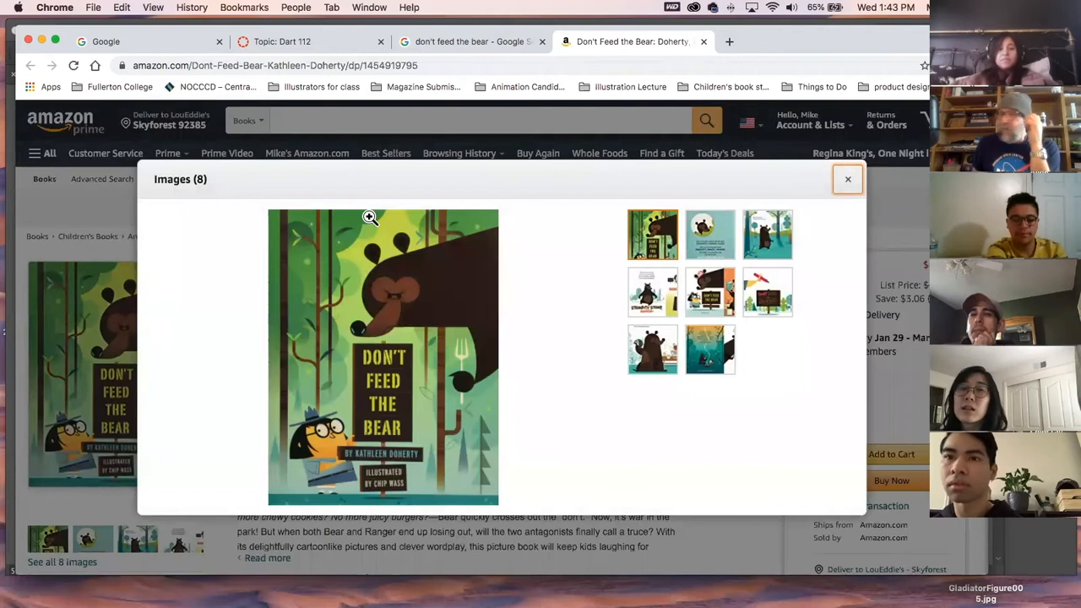
View the book's back cover and the picnic-table forest spread, zooming in on the forest artwork and back out
click(710, 236)
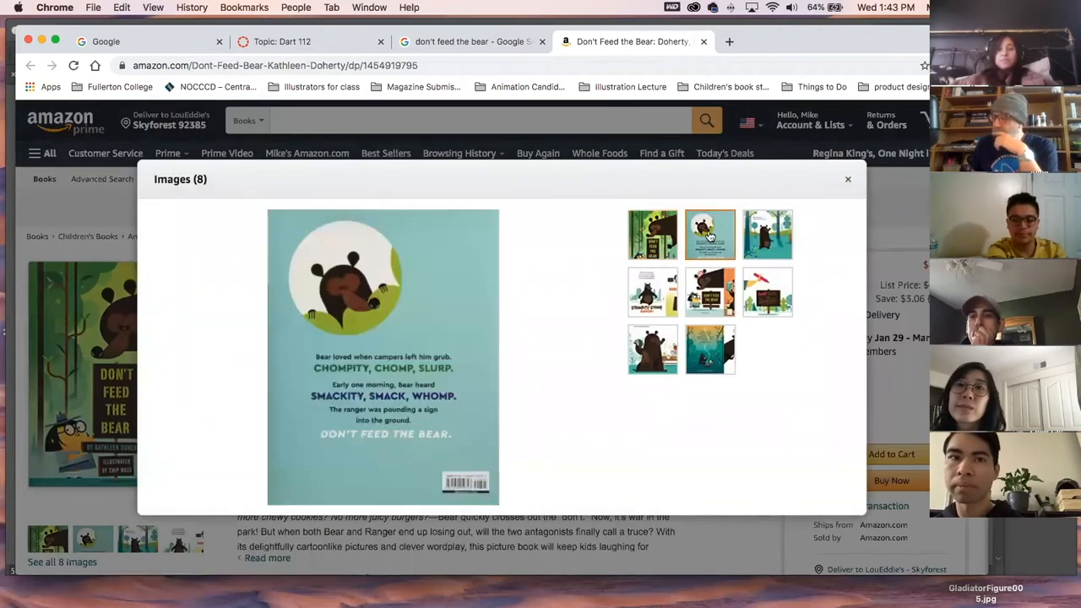
click(769, 230)
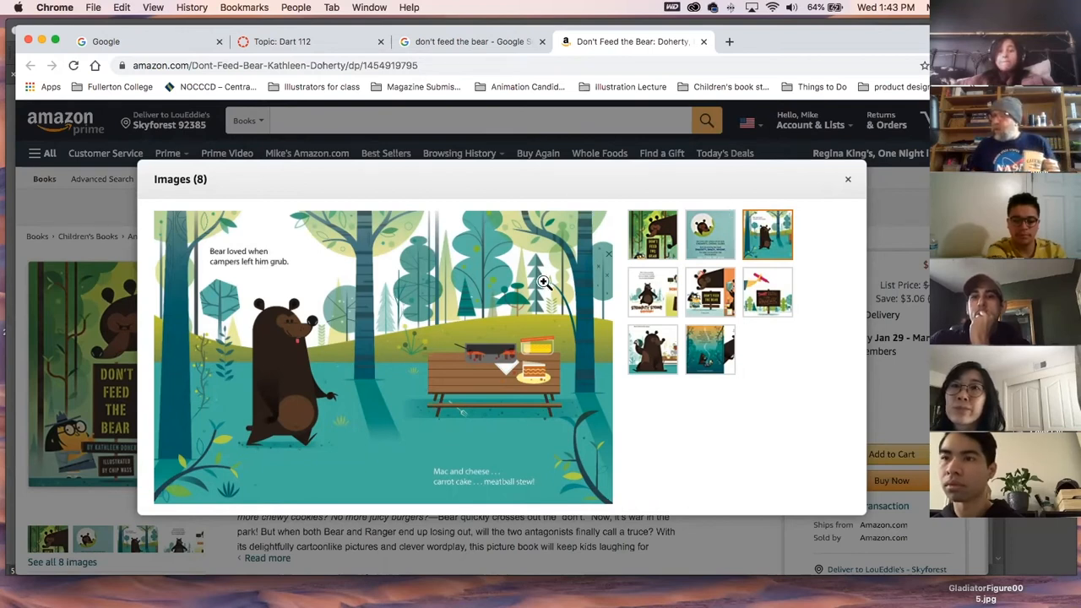
click(395, 283)
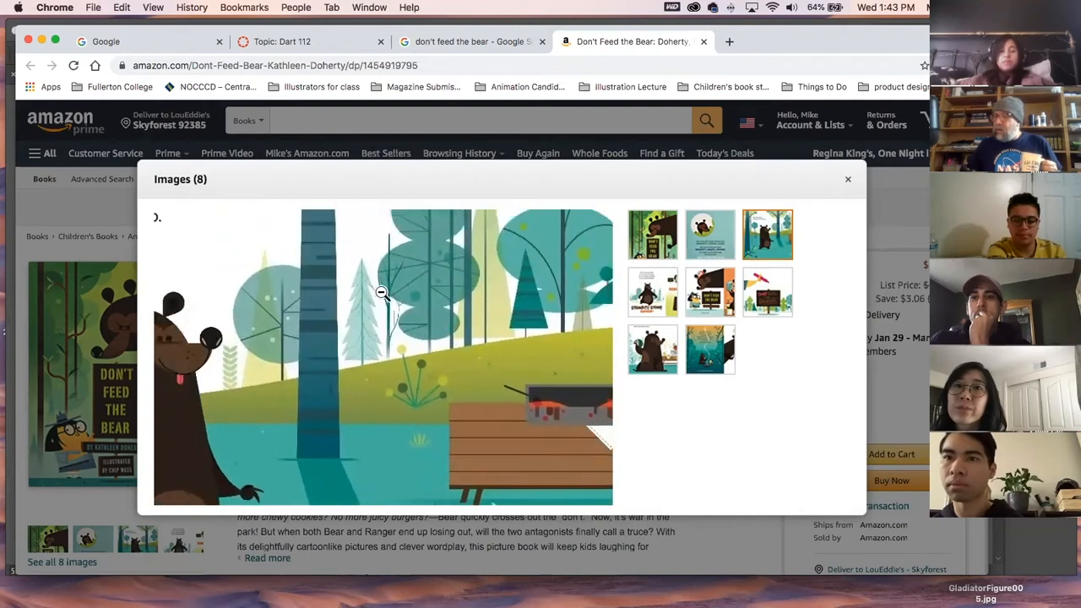
click(460, 283)
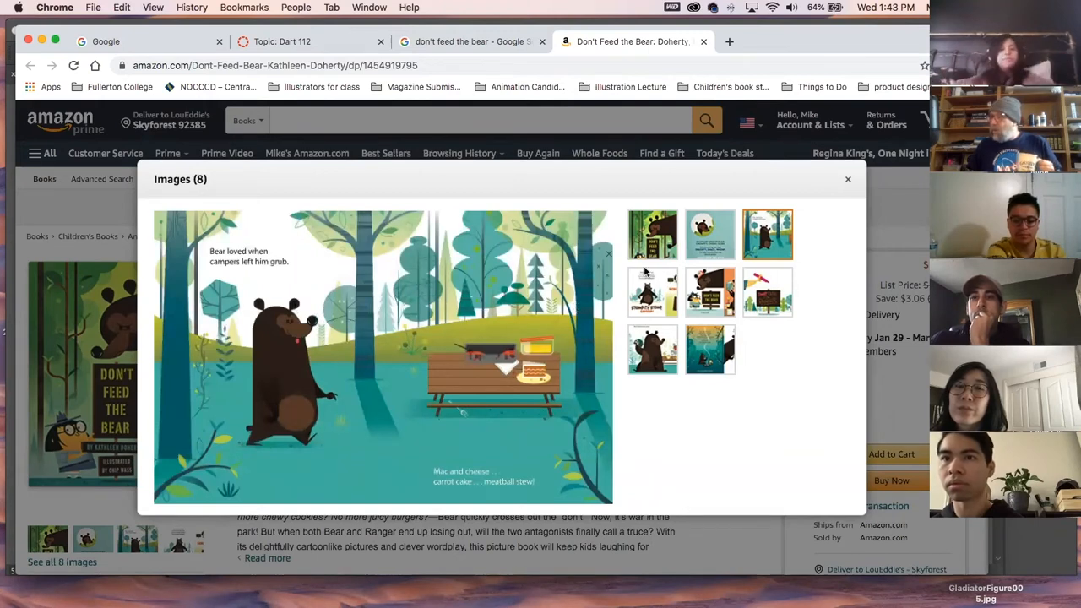
Look through the remaining five sample spreads of the book and zoom in on the campfire picnic illustration
click(652, 306)
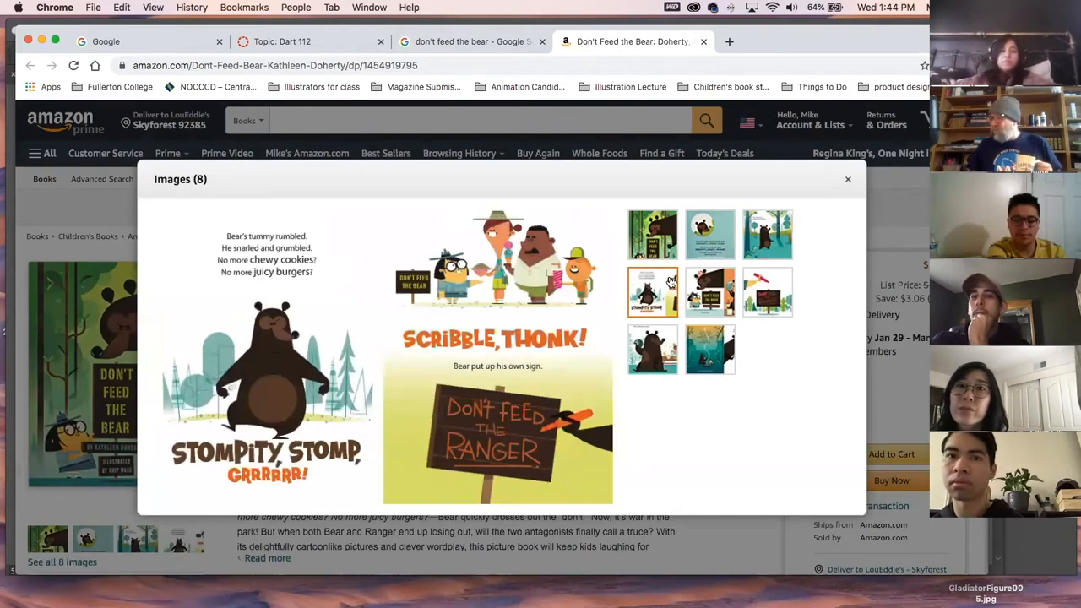
click(712, 284)
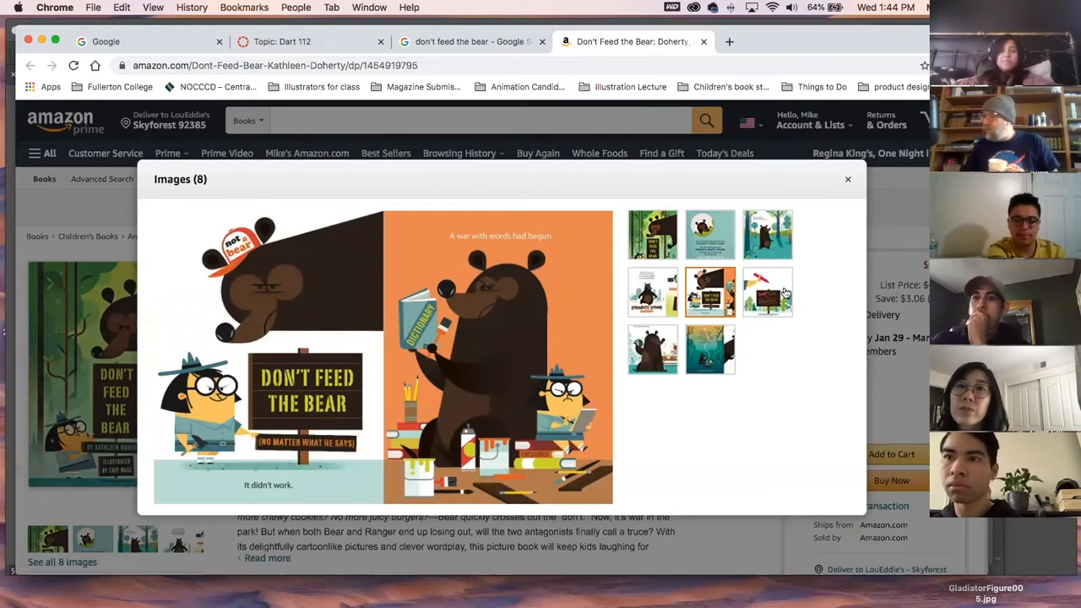
click(785, 291)
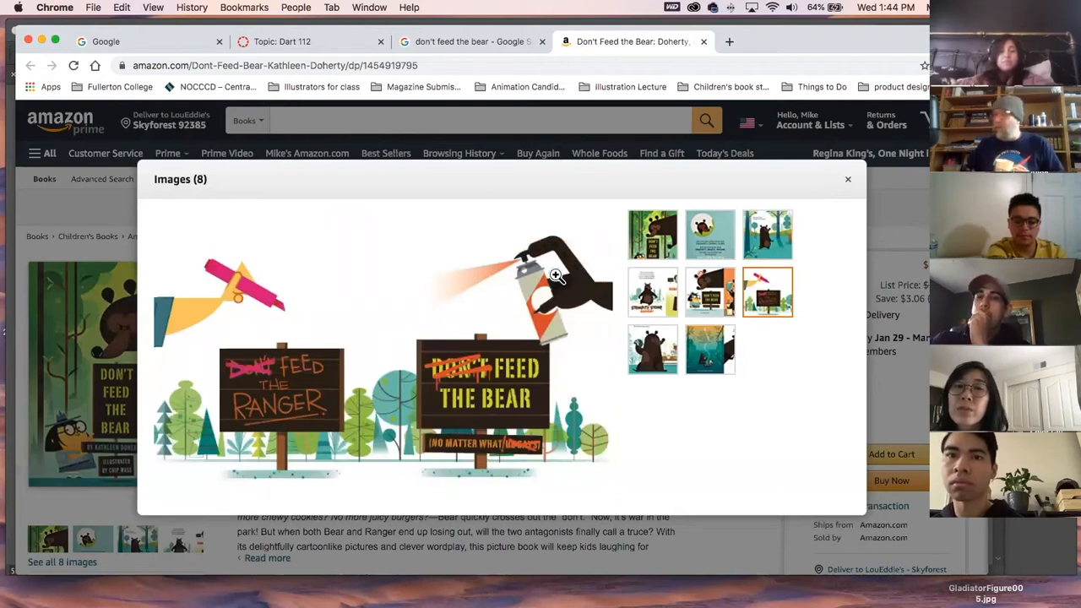
click(659, 353)
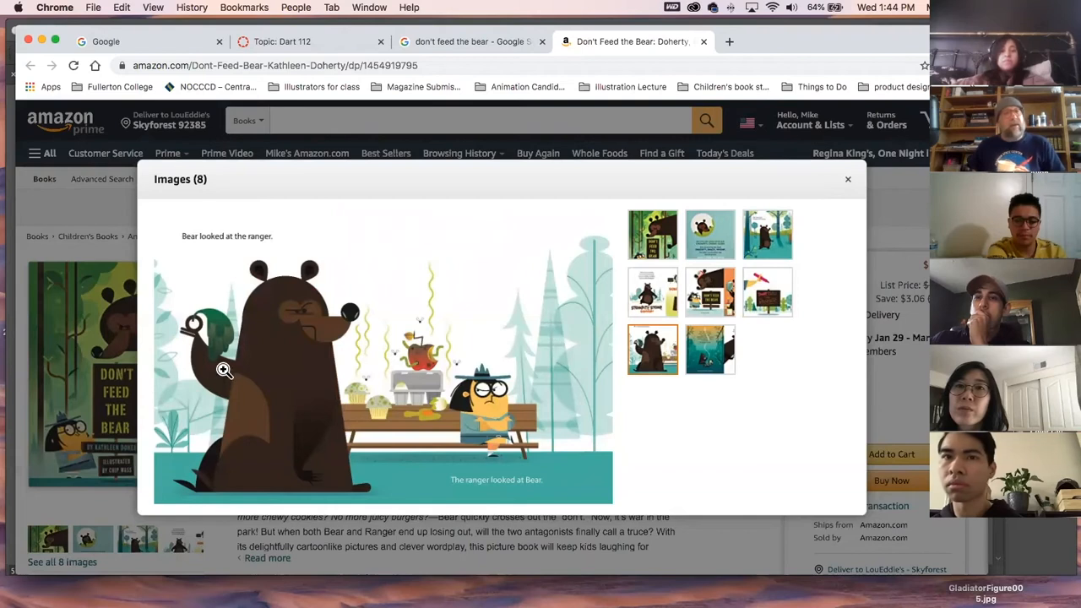
click(707, 358)
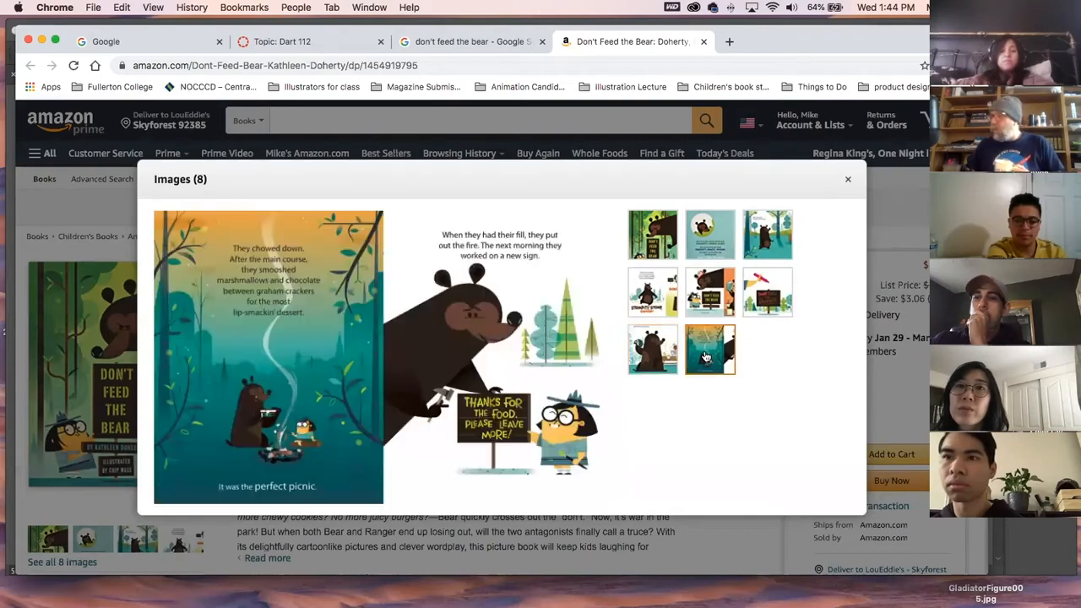
click(246, 380)
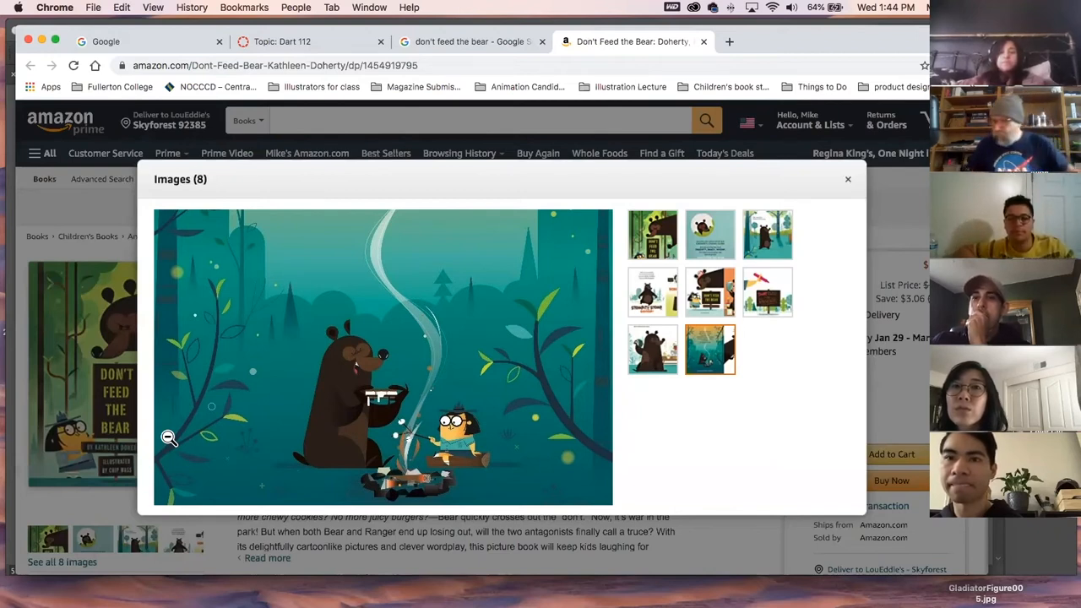
Close and reopen the book's image gallery, review the bear-and-ranger and defaced-signs spreads again, and close it
click(849, 182)
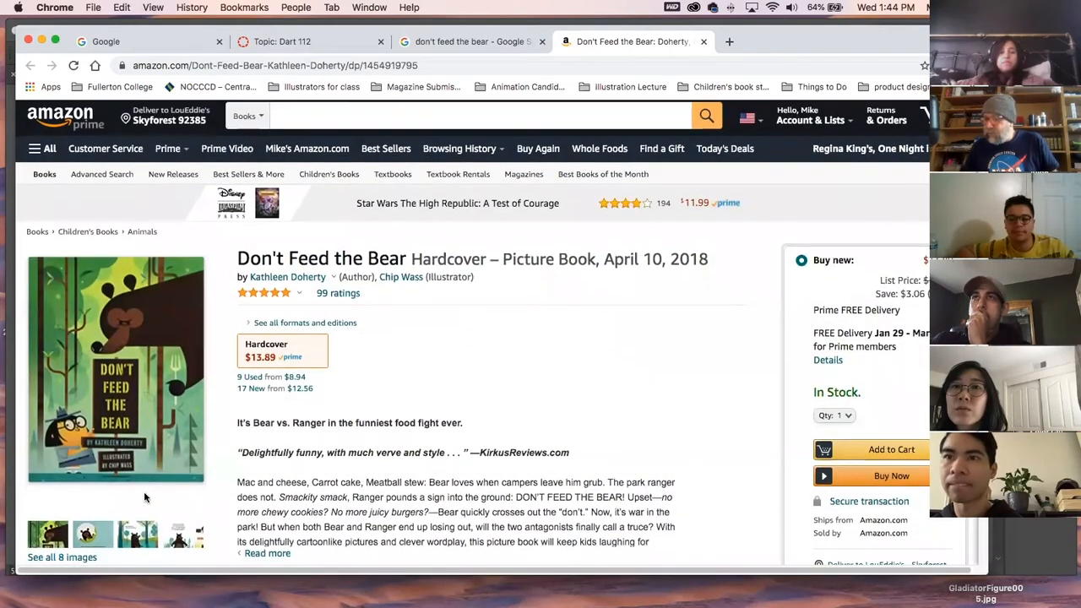
scroll(161, 473, down, 3)
click(190, 283)
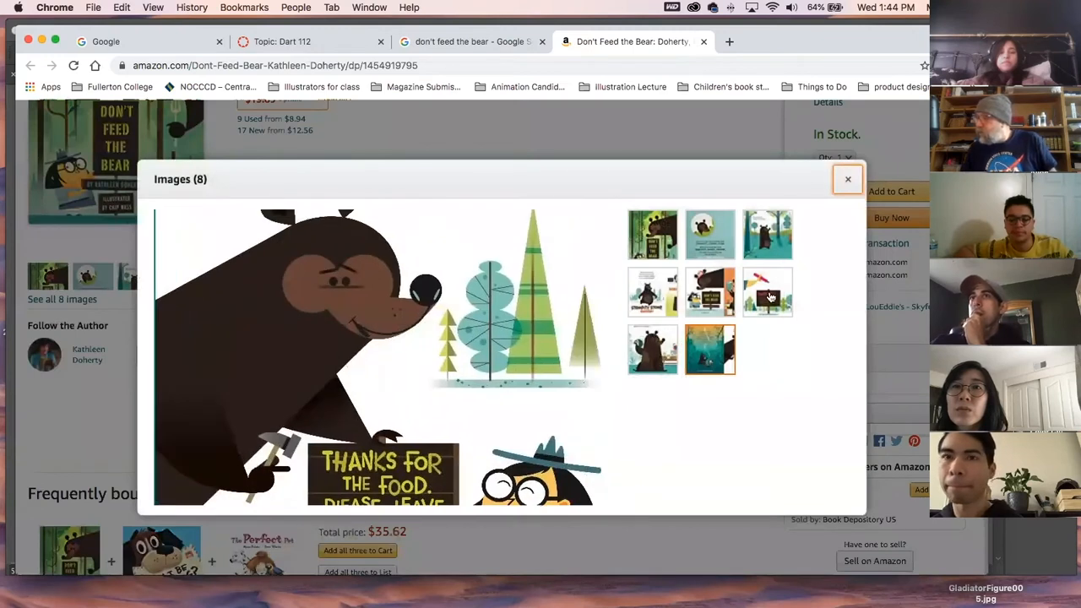
click(650, 344)
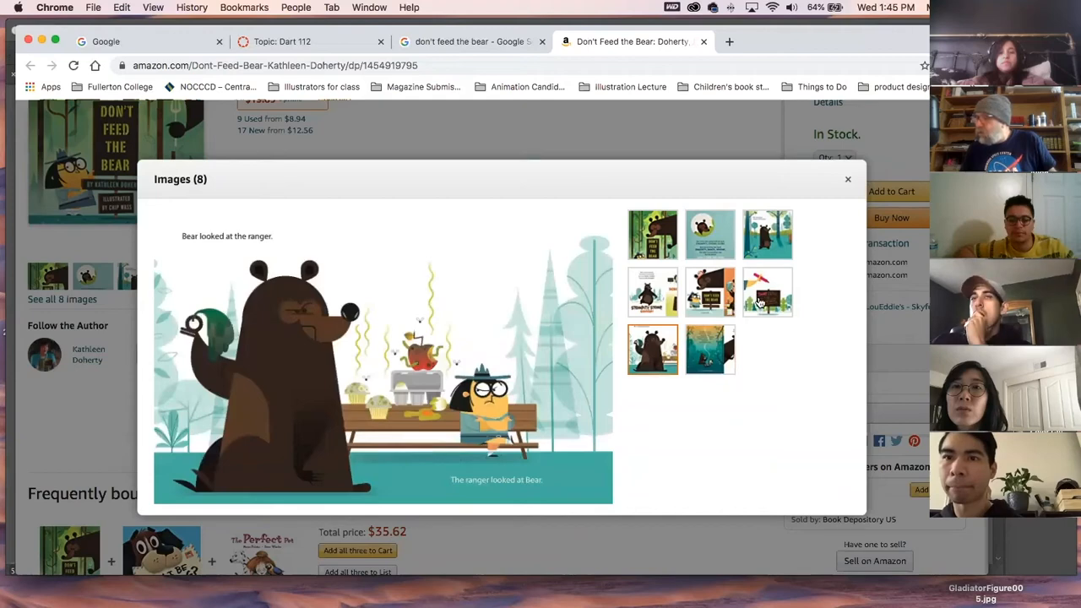
click(759, 303)
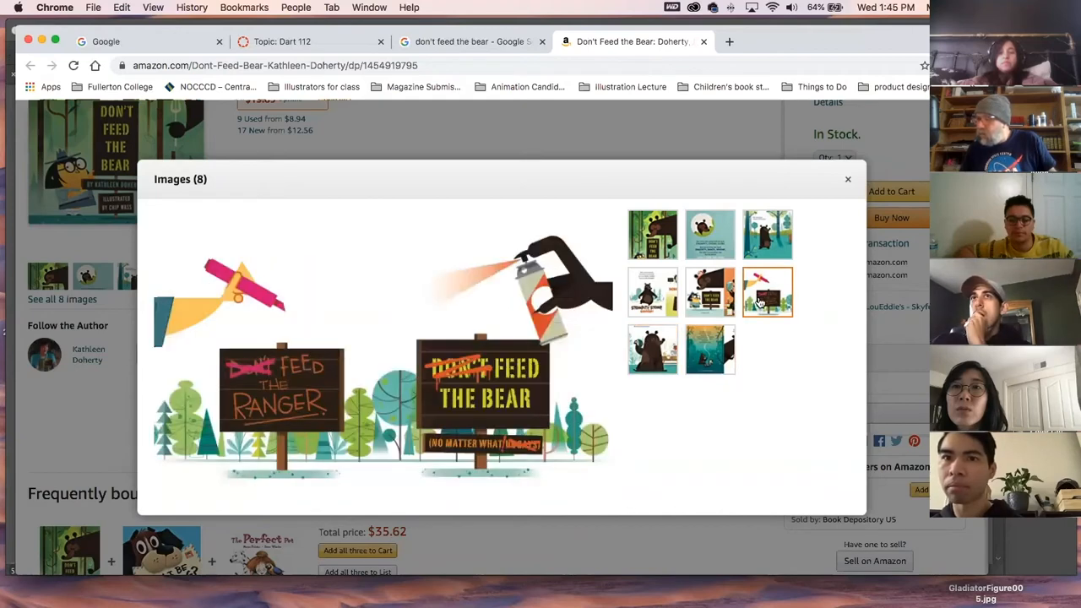
click(845, 181)
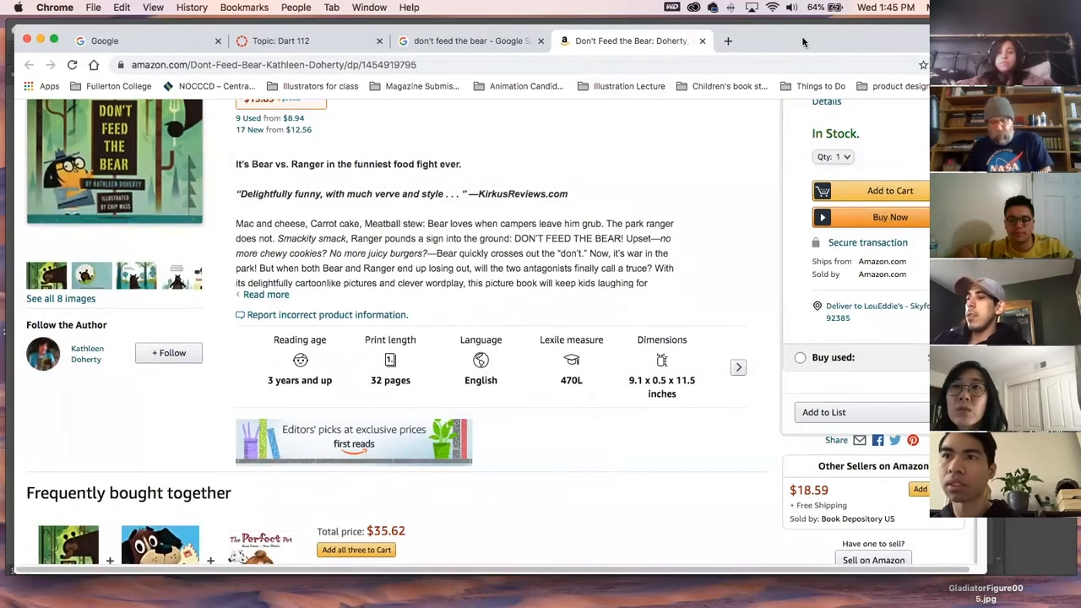
Switch to Illustrator, draw a rectangle about 3.82 by 3.76 in near the artboard's centre, and deselect it
key(super+Tab)
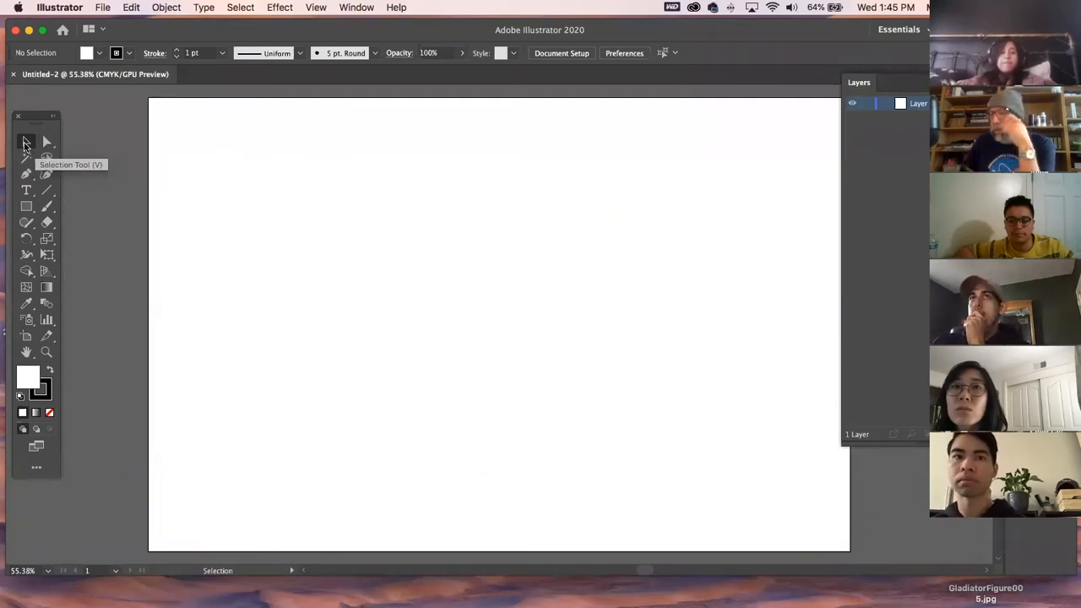
click(26, 208)
drag(390, 204, 548, 359)
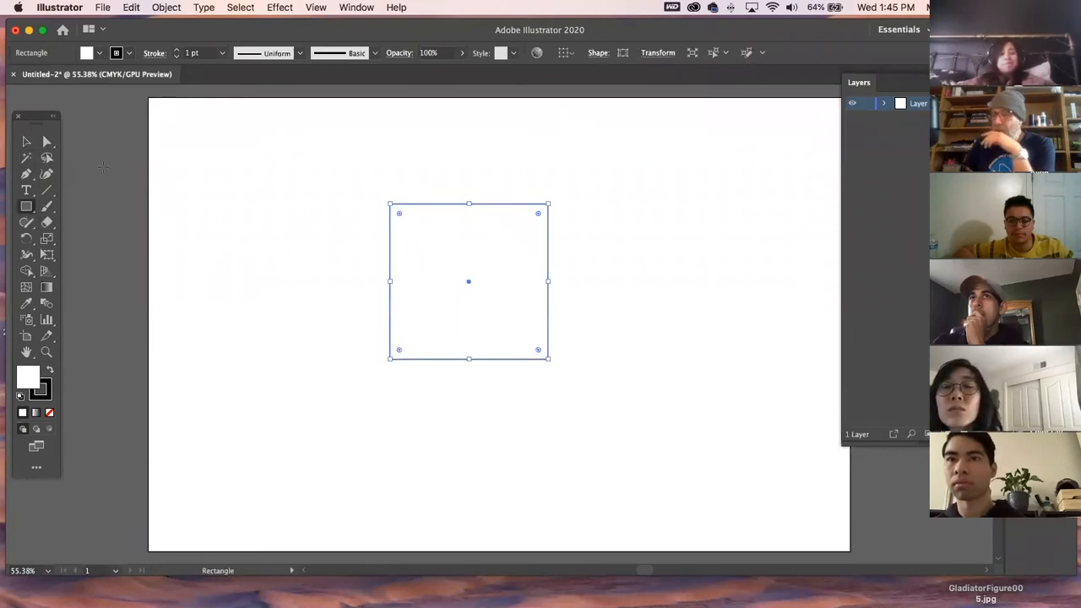
click(27, 141)
click(334, 238)
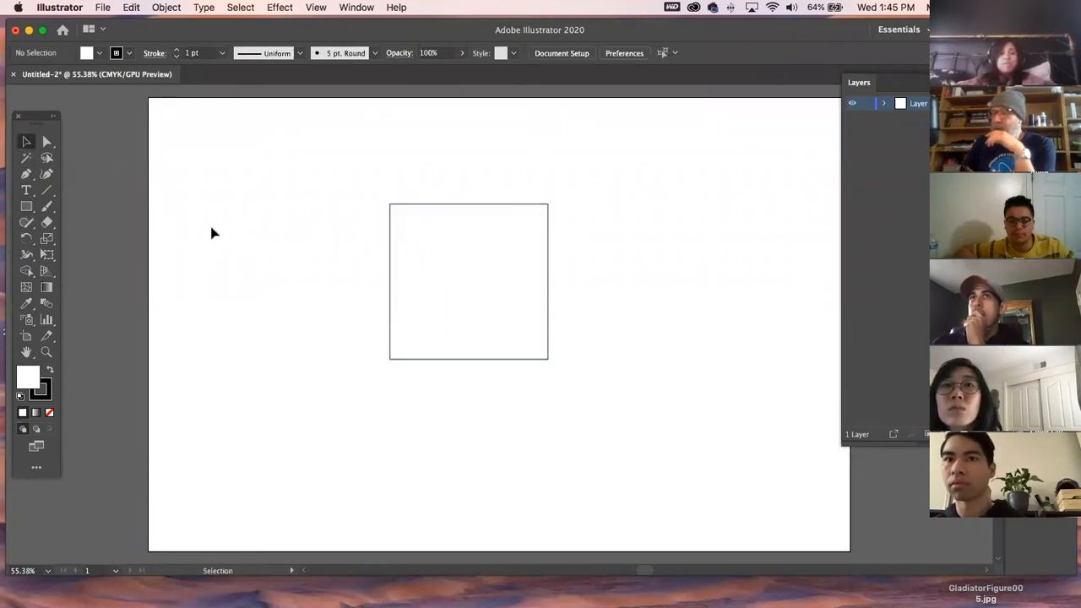
Move the whole rectangle around the artboard, leaving it slightly lower, and check it in outline view before returning to preview
drag(391, 261, 325, 331)
drag(379, 284, 441, 231)
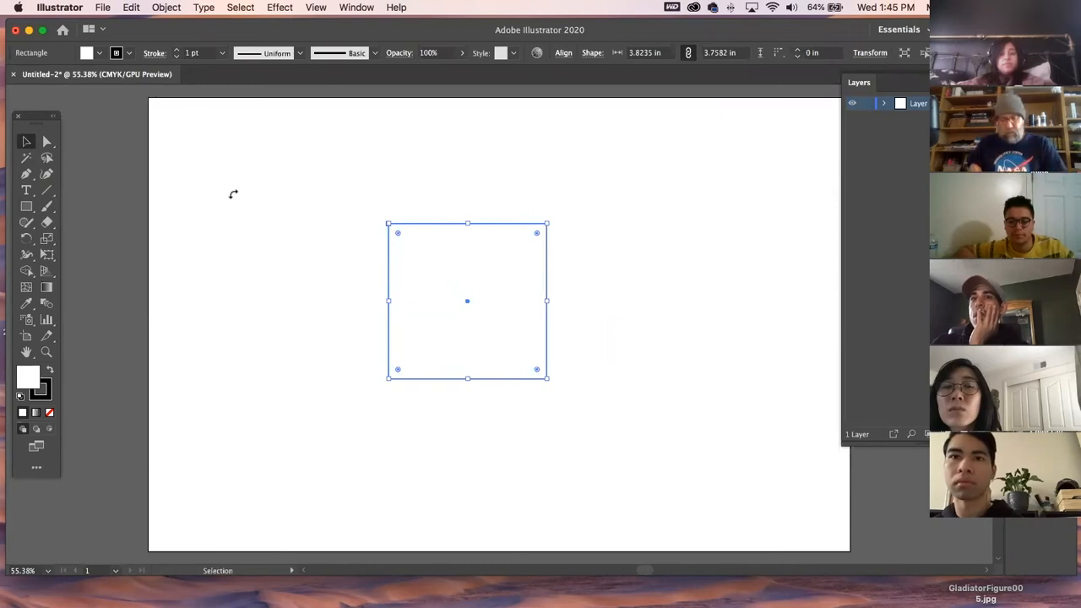
key(super+y)
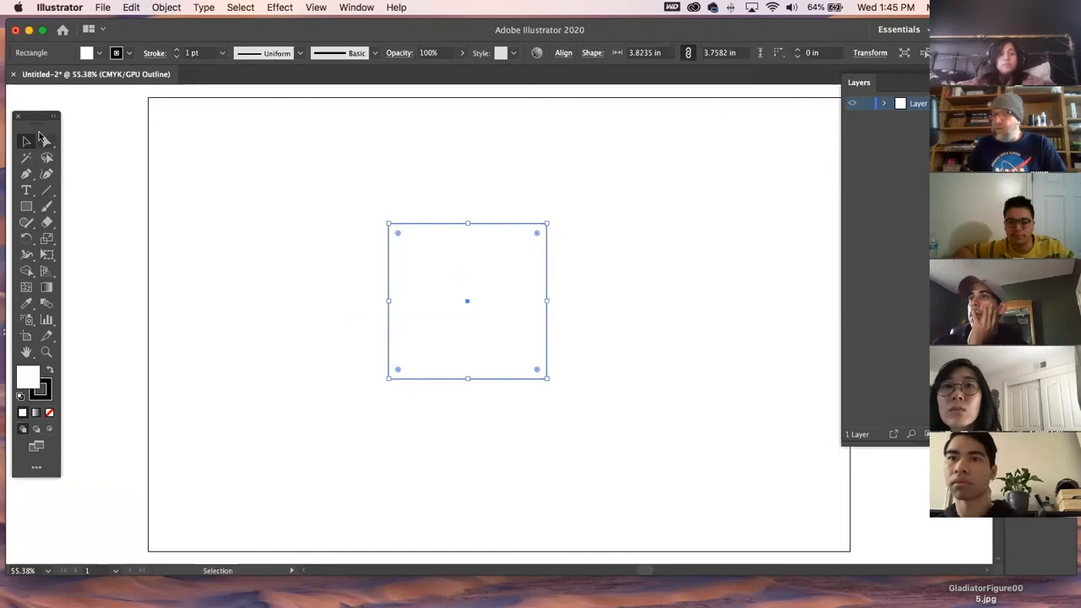
key(super+y)
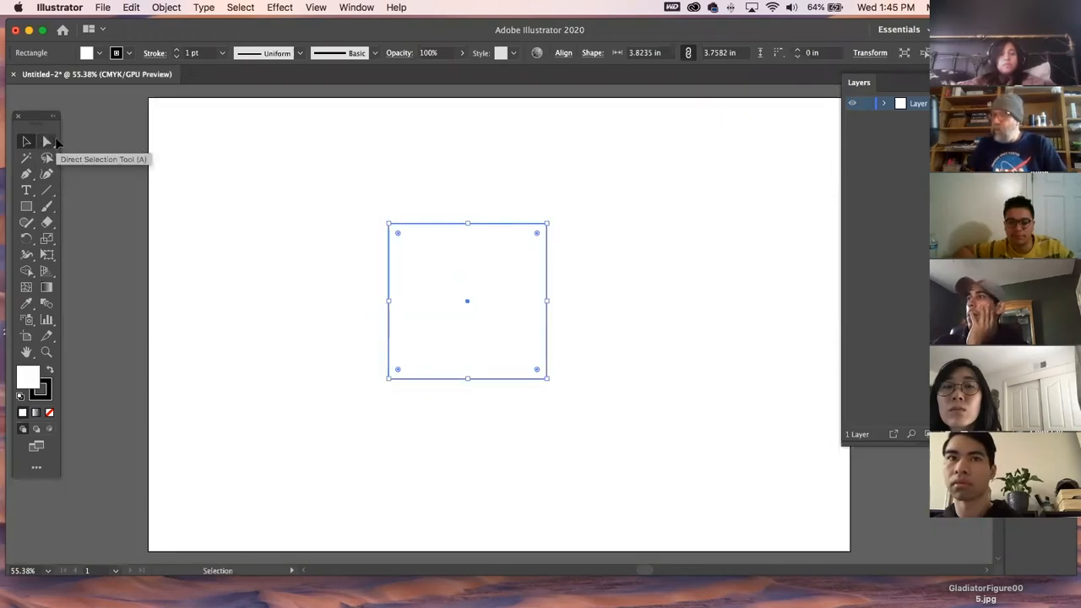
Marquee-select the rectangle with the Selection tool, shift it slightly left and down with the Direct Selection tool, and deselect it
click(48, 142)
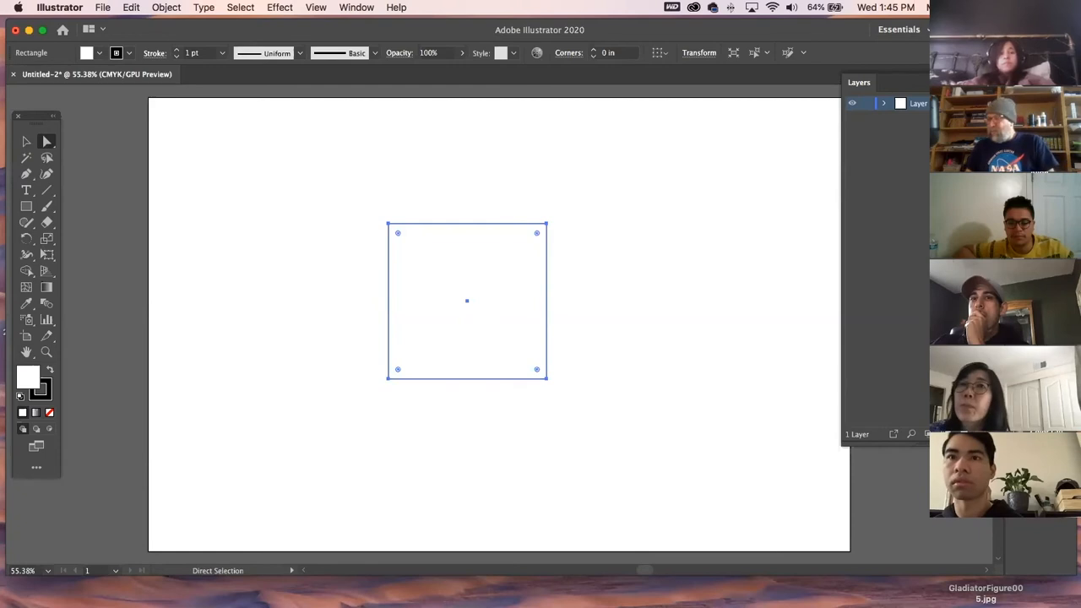
click(184, 165)
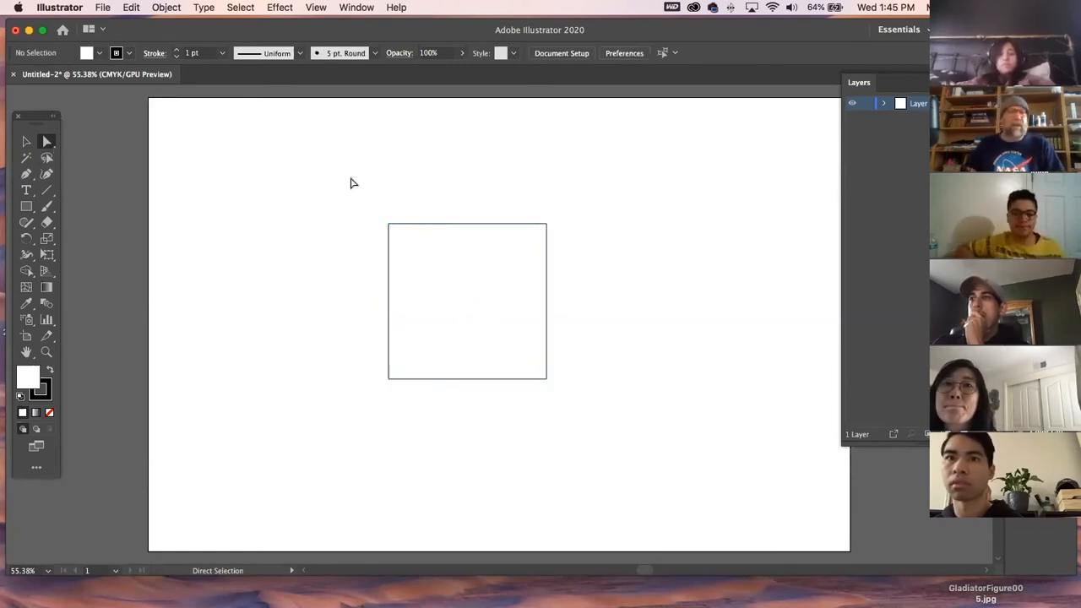
click(27, 142)
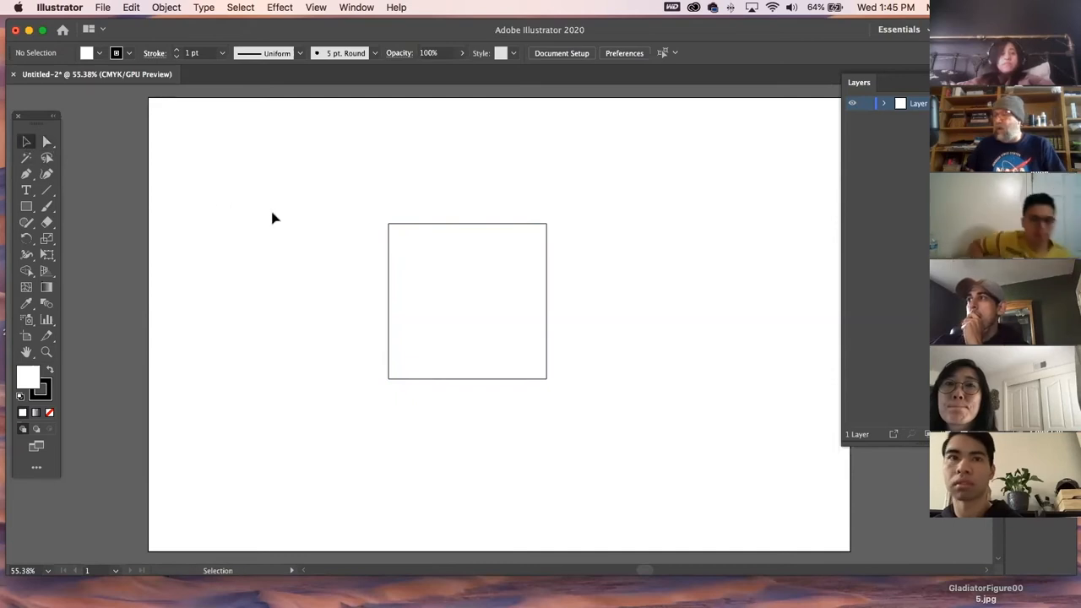
drag(273, 217, 587, 473)
click(47, 142)
drag(392, 228, 370, 234)
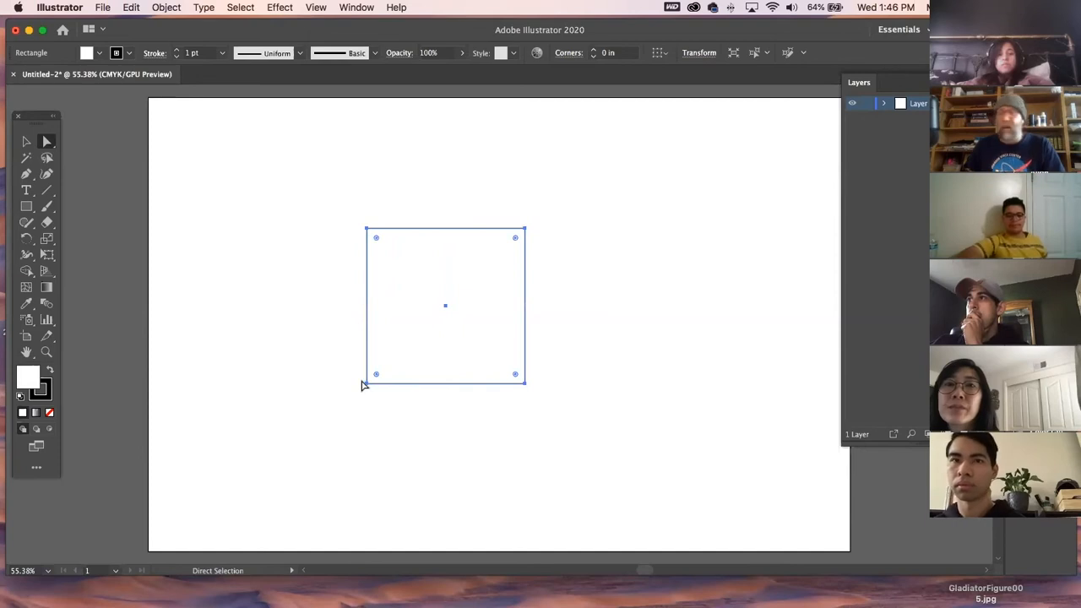
click(342, 172)
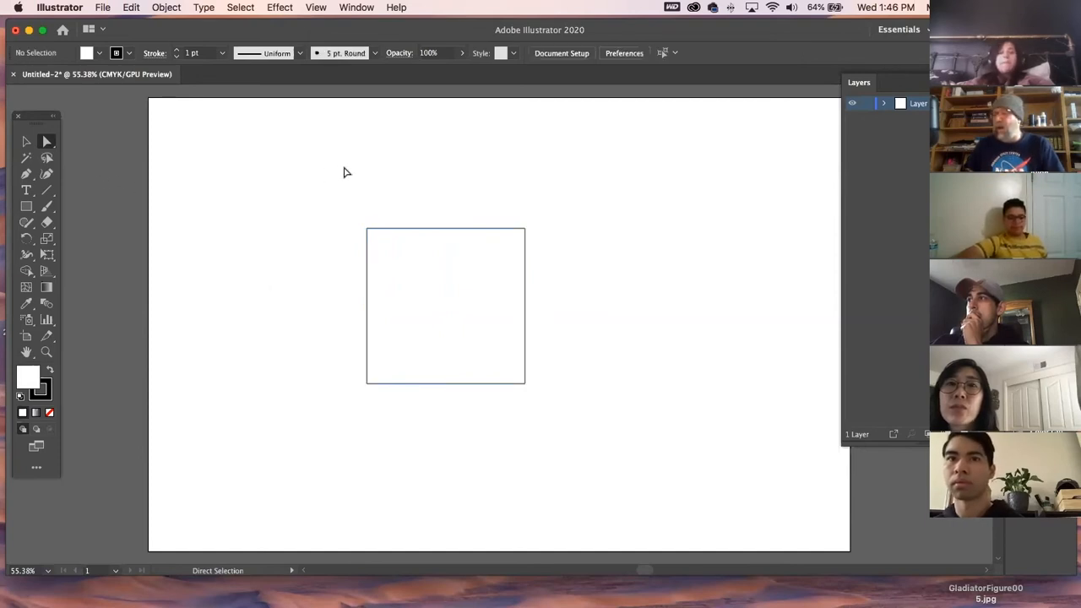
Pull the rectangle's two upper corner anchors outward to about X 3.75, Y 2.78 in and X 11.93, Y 2.68 in, forming a trapezoid
click(456, 229)
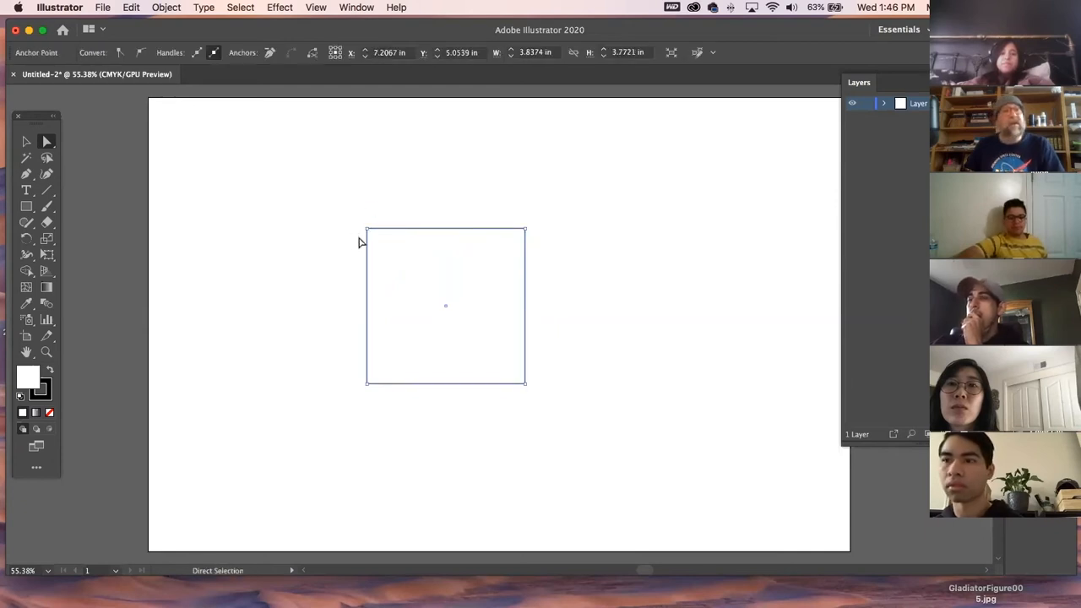
key(super+equal)
key(super+equal)
key(space)
drag(419, 314, 437, 263)
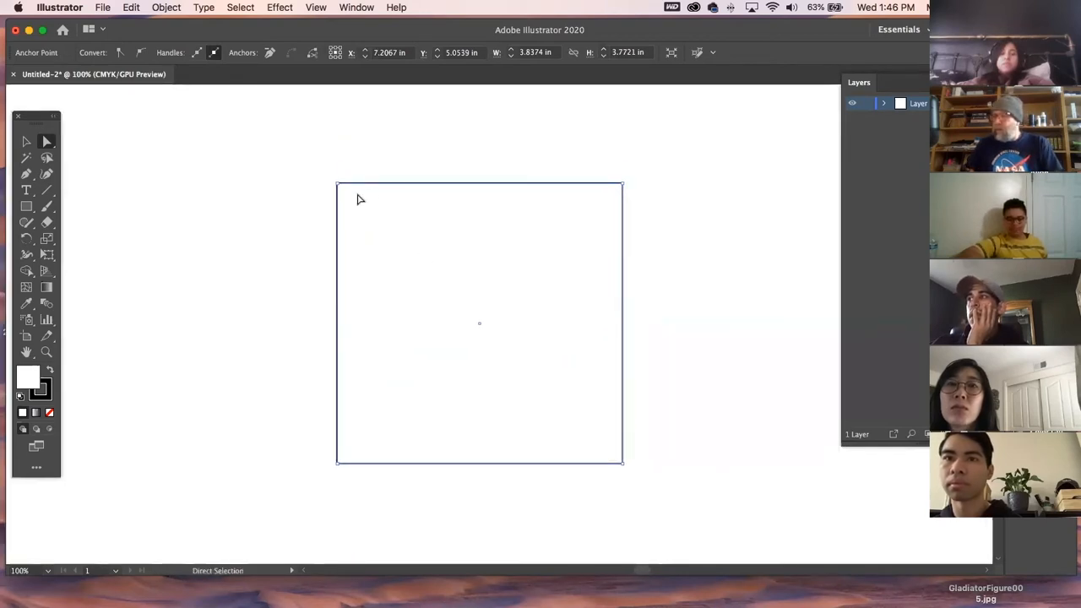
drag(338, 187, 221, 154)
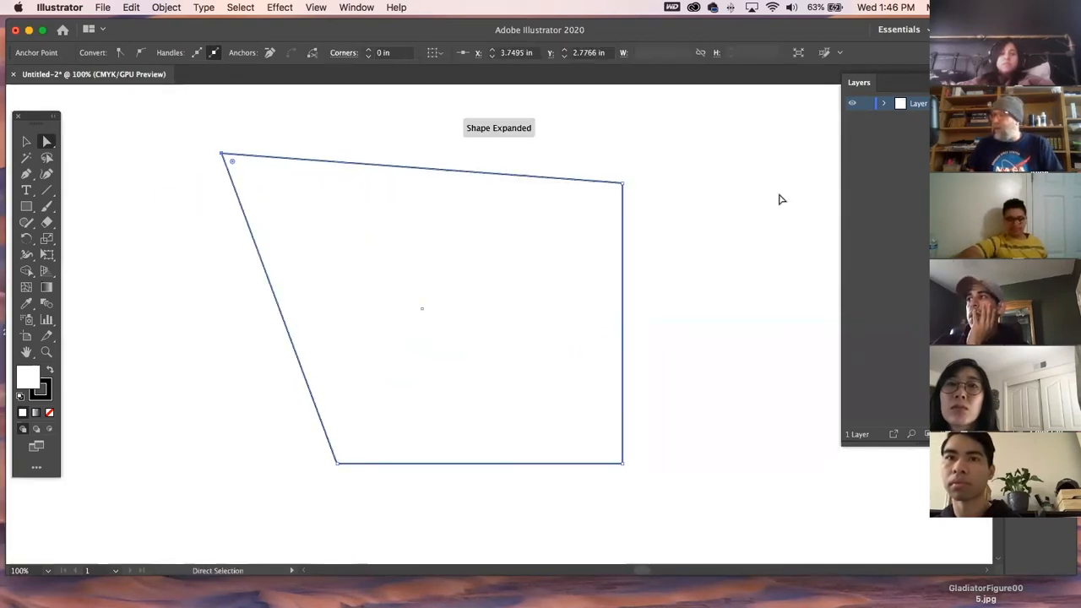
drag(624, 184, 833, 147)
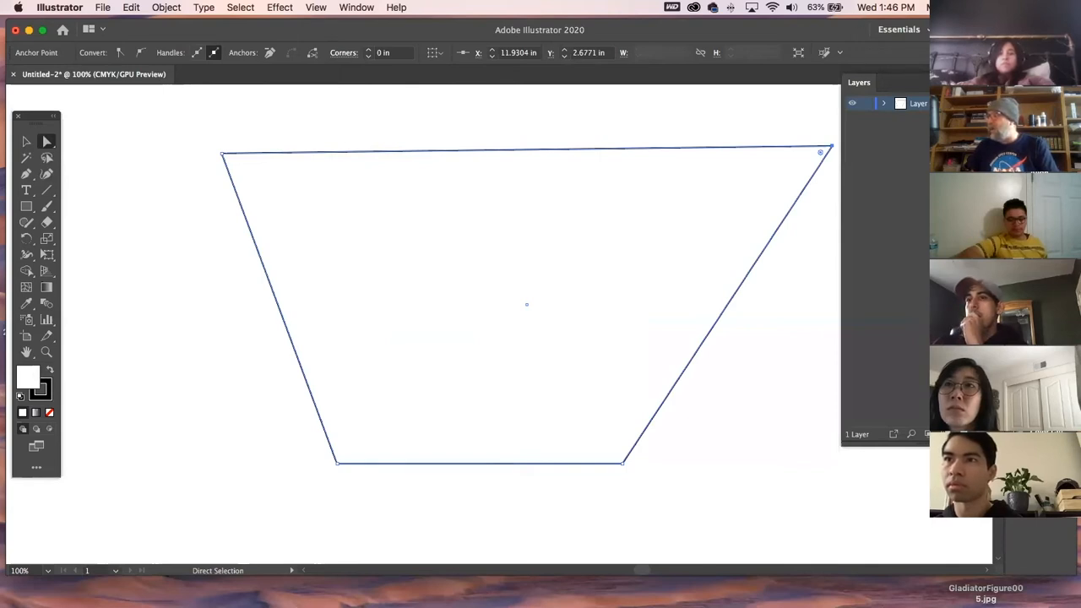
Fill the trapezoid with the red swatch and apply the light blue swatch to its stroke
click(1035, 111)
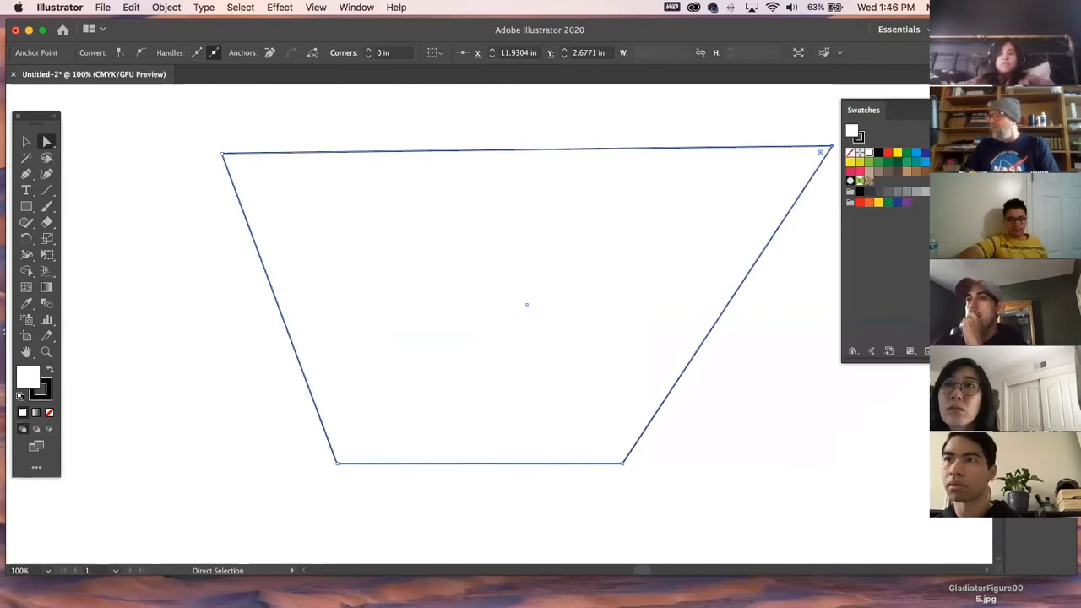
click(888, 153)
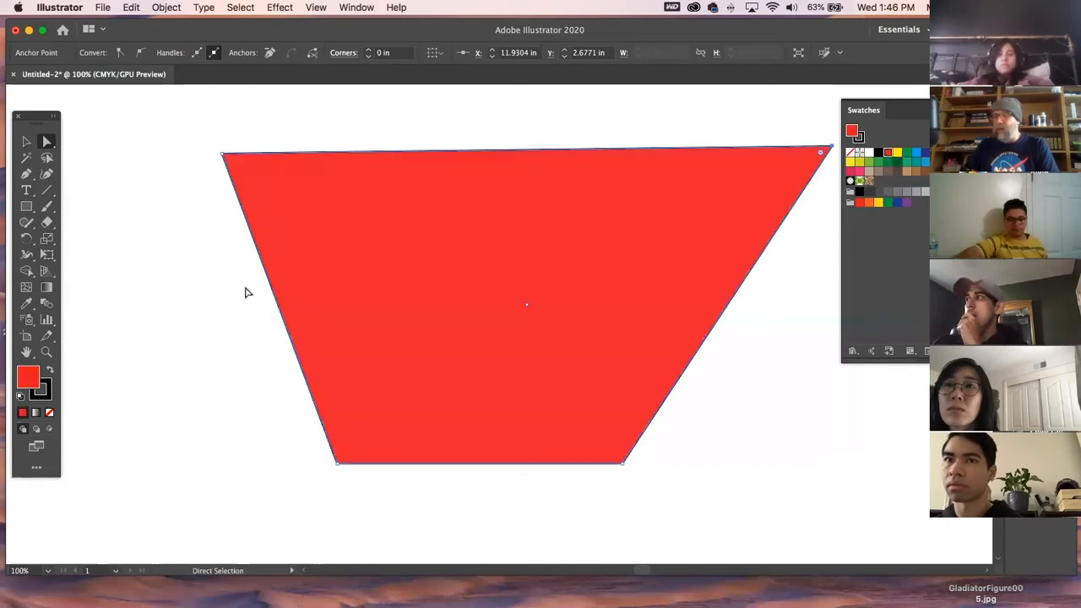
click(49, 387)
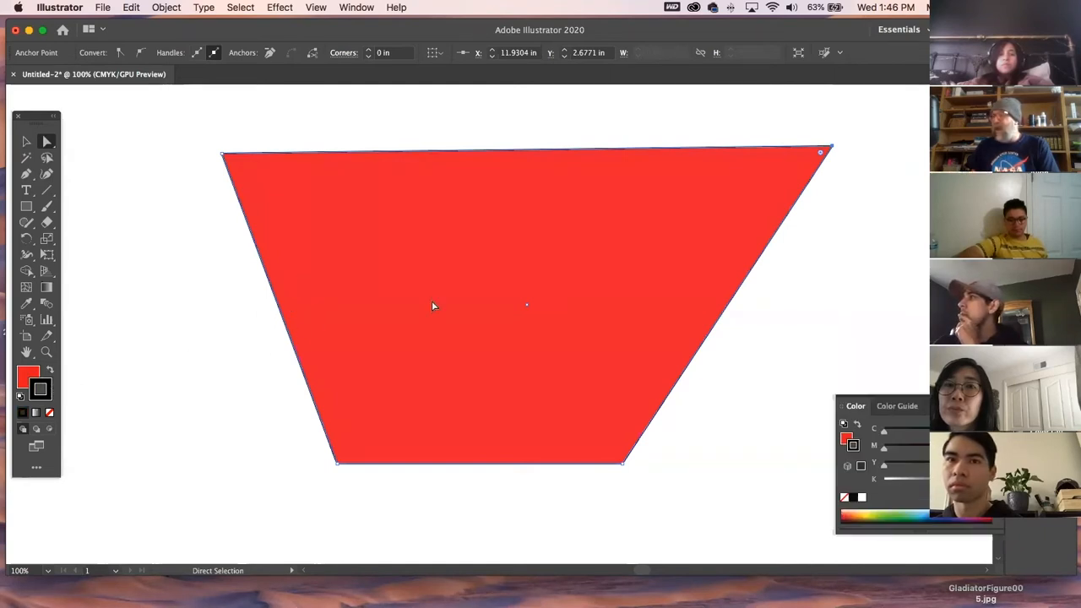
click(1025, 116)
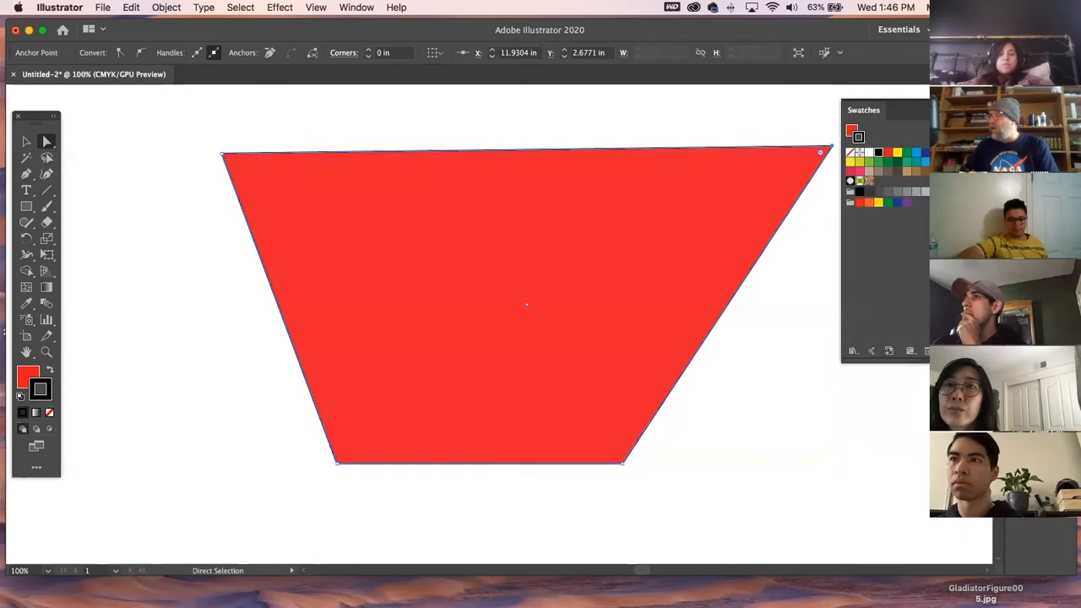
click(917, 153)
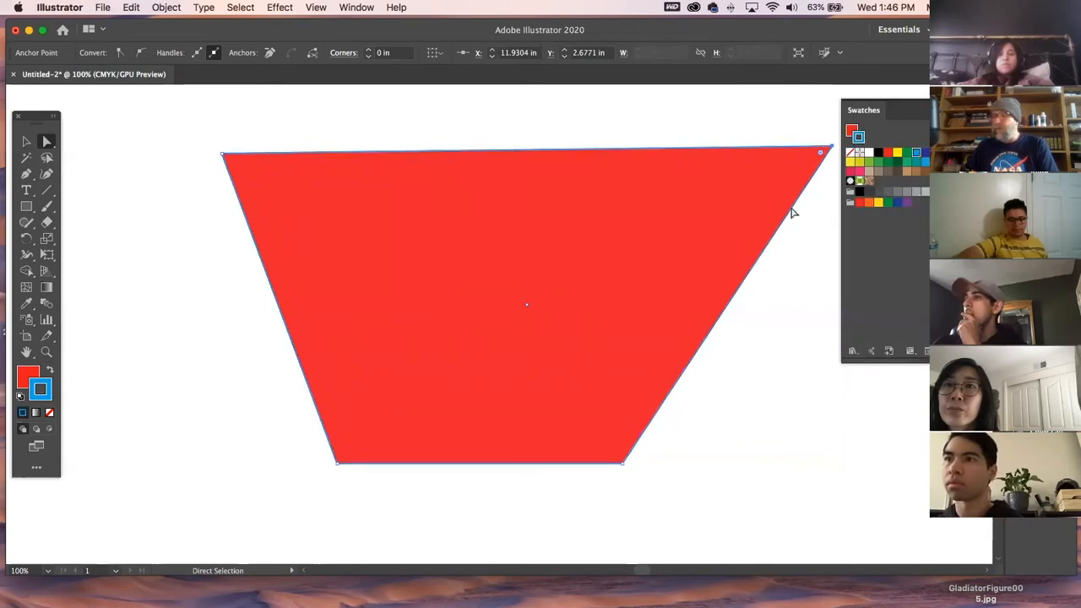
Remove the trapezoid's stroke, replace its red fill with the white-to-black linear gradient, and deselect it
click(49, 414)
click(152, 382)
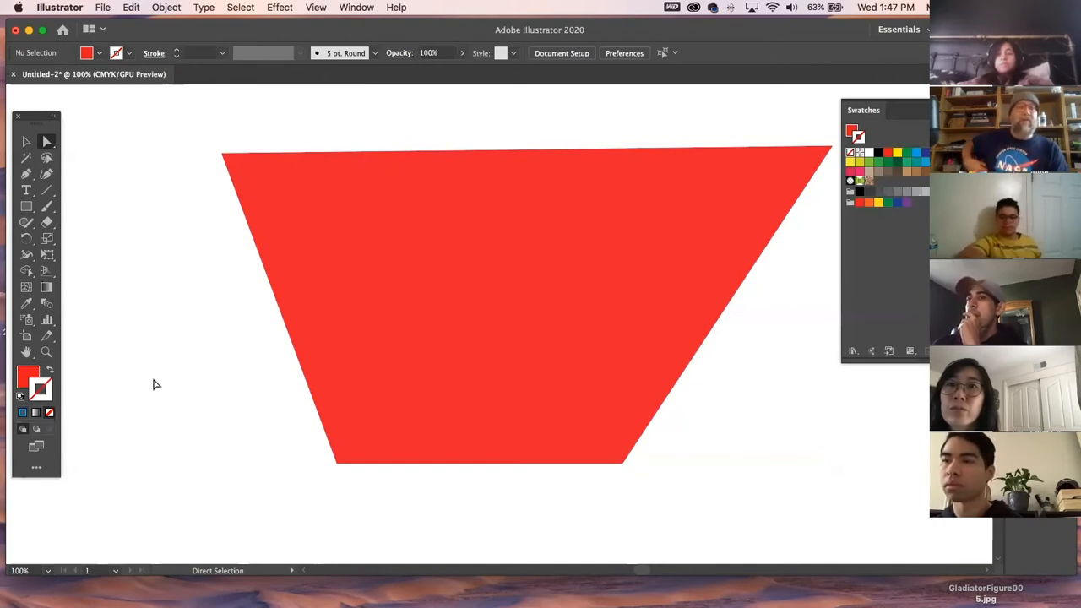
click(399, 327)
click(29, 376)
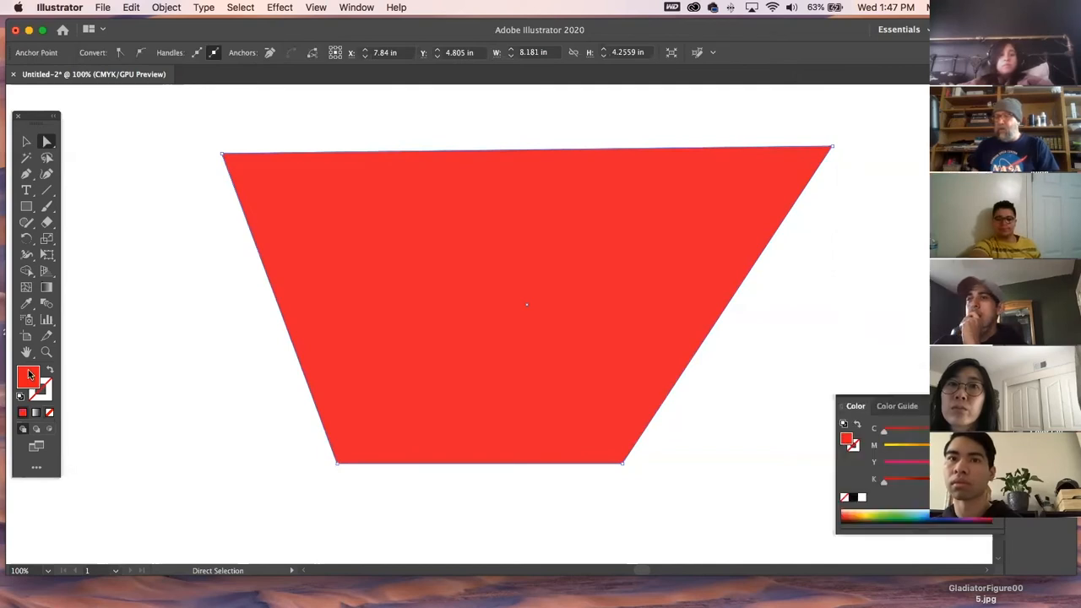
click(50, 411)
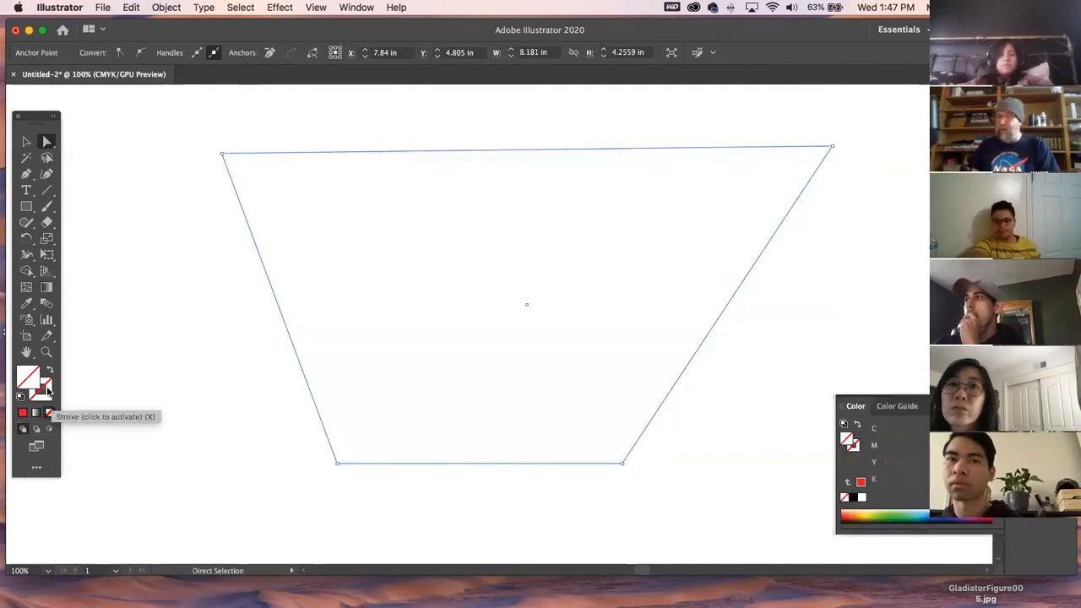
click(35, 412)
click(159, 385)
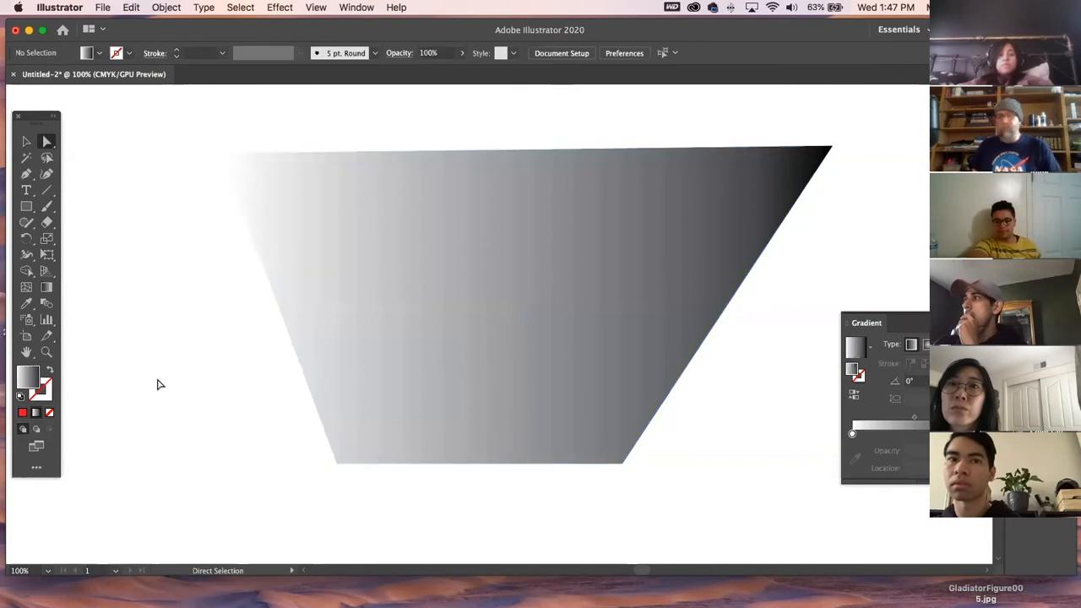
Select the whole gradient-filled trapezoid with the Selection tool and delete it from the artboard
key(super+minus)
key(super+minus)
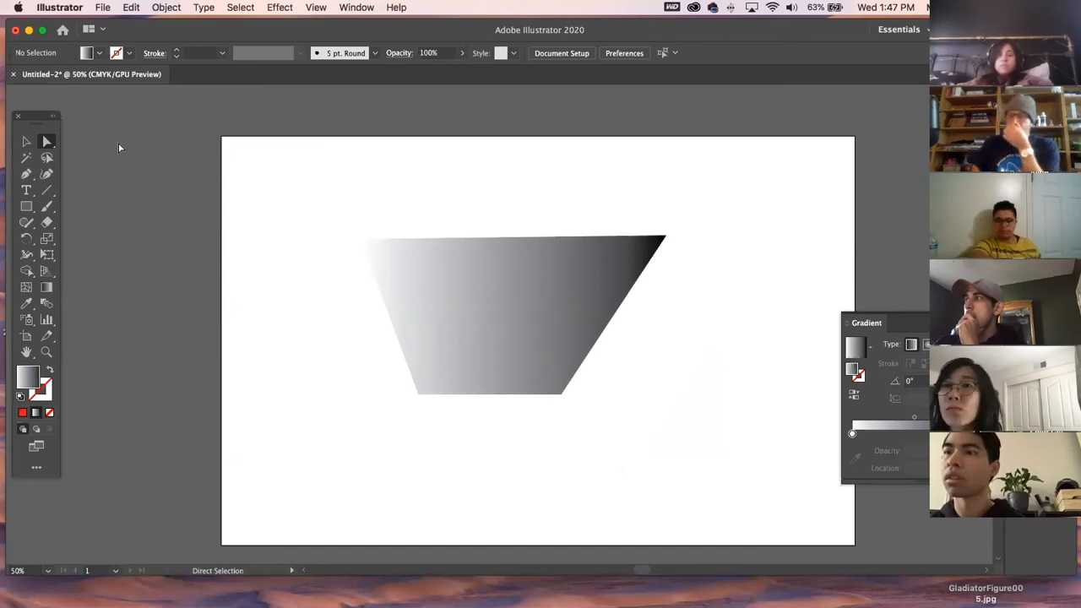
click(26, 141)
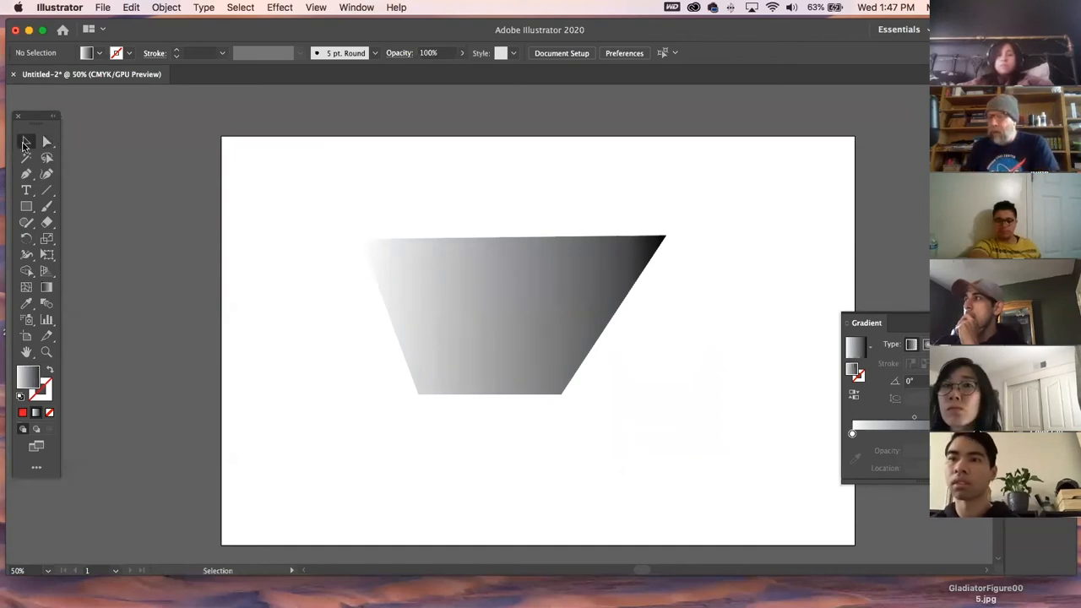
click(422, 297)
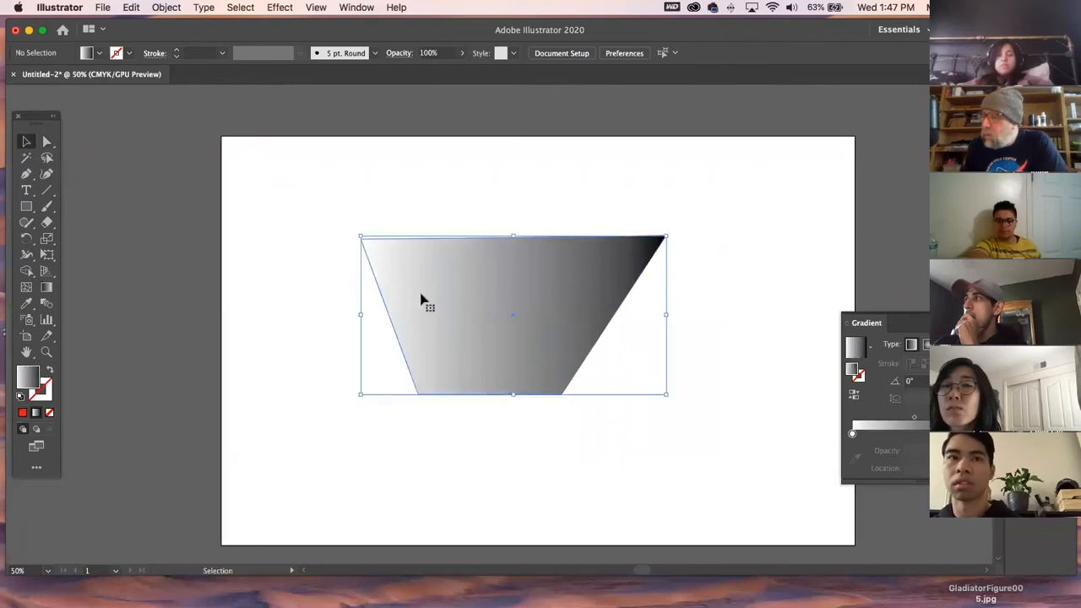
key(Delete)
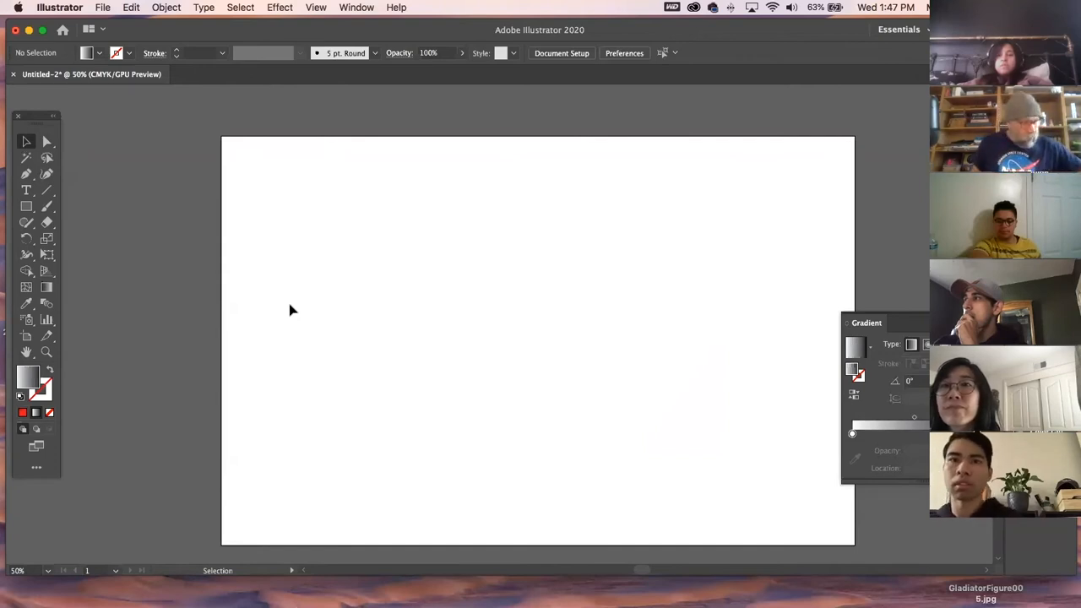
Draw an ellipse about 6.48 by 4.89 in near the artboard's centre, give it a solid red fill without a stroke, and deselect it
click(28, 208)
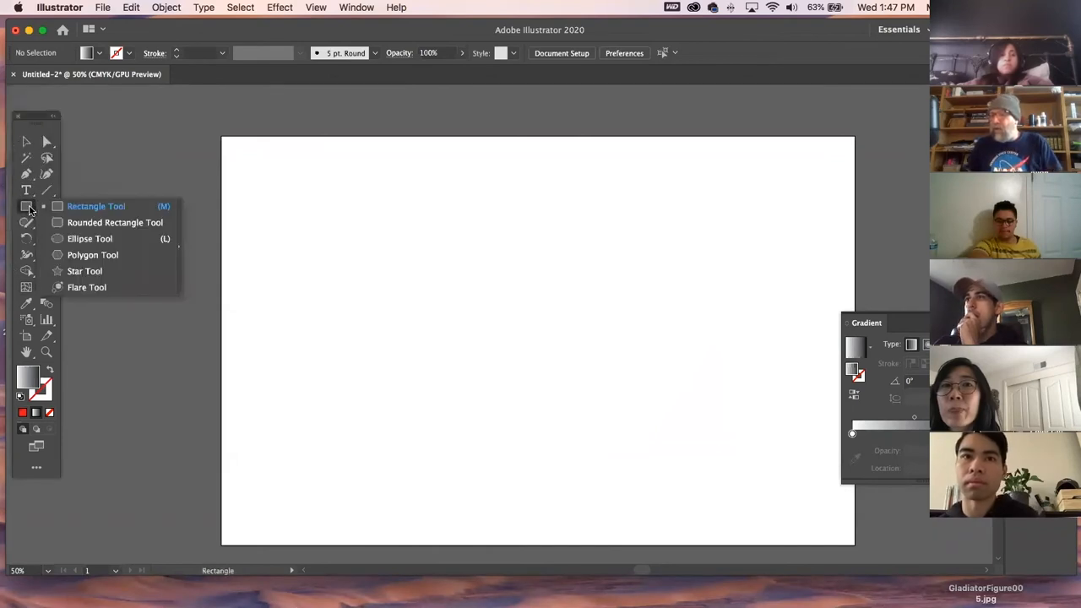
click(76, 240)
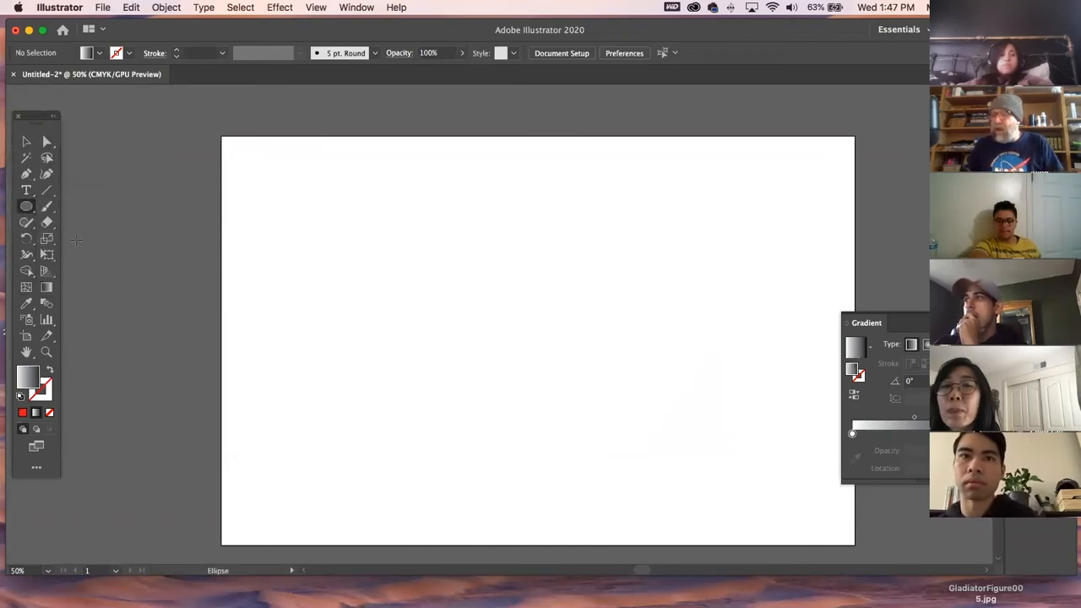
drag(365, 260, 609, 442)
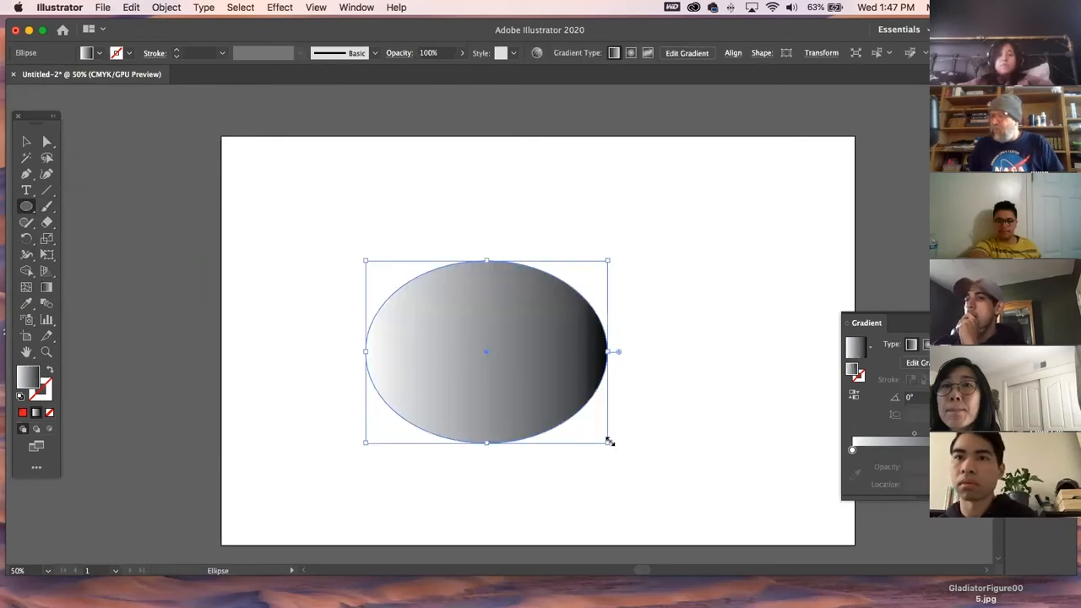
click(48, 414)
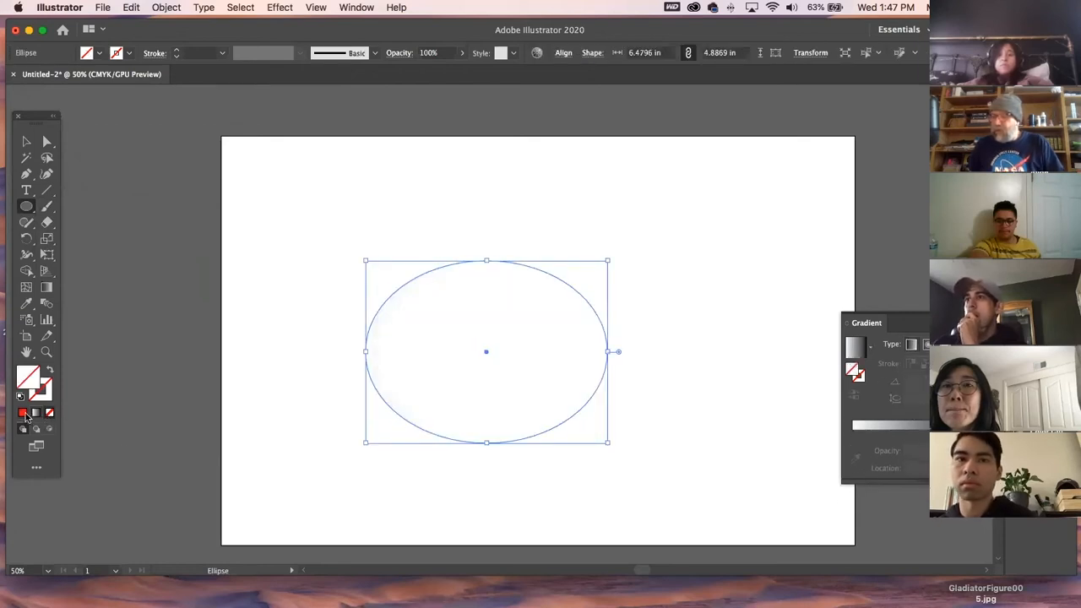
click(23, 413)
click(26, 142)
click(181, 362)
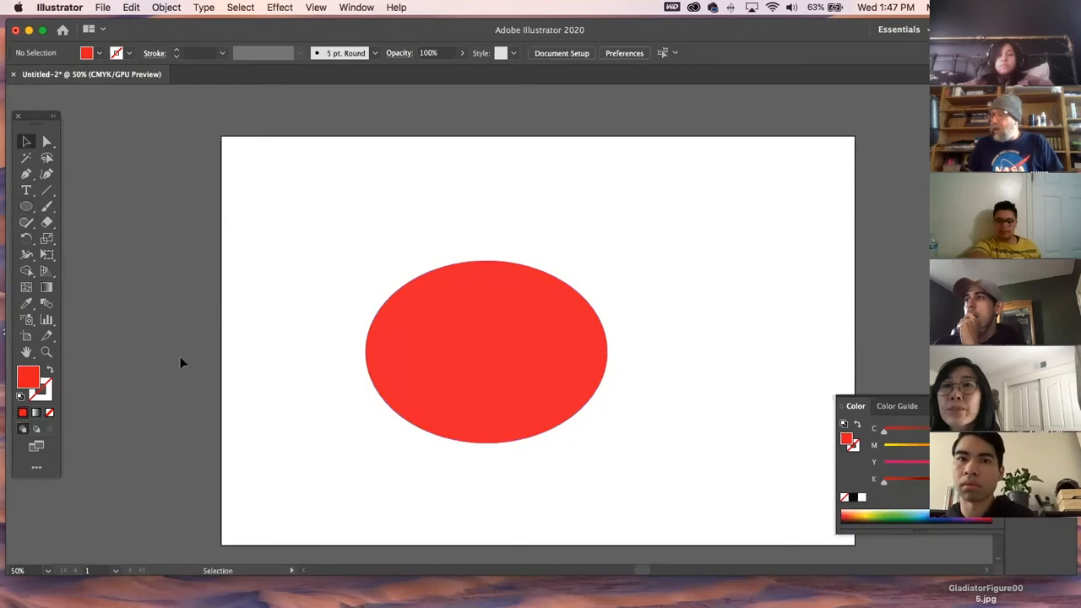
Directly select the ellipse's upper curves to expose their handles, and pull the top anchor's direction handle up beyond the artboard
click(47, 142)
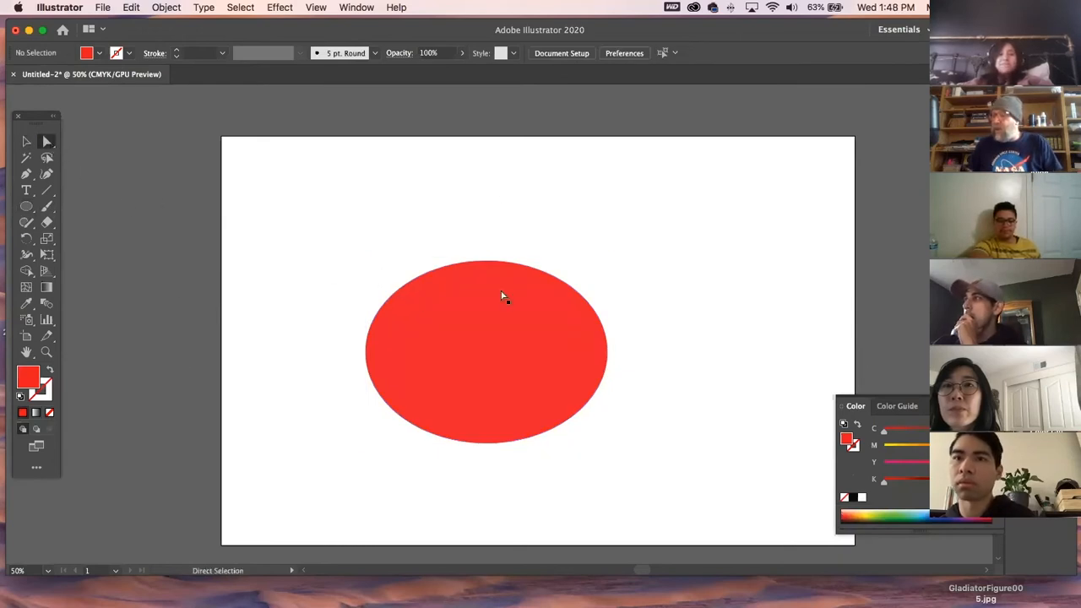
drag(345, 268, 454, 340)
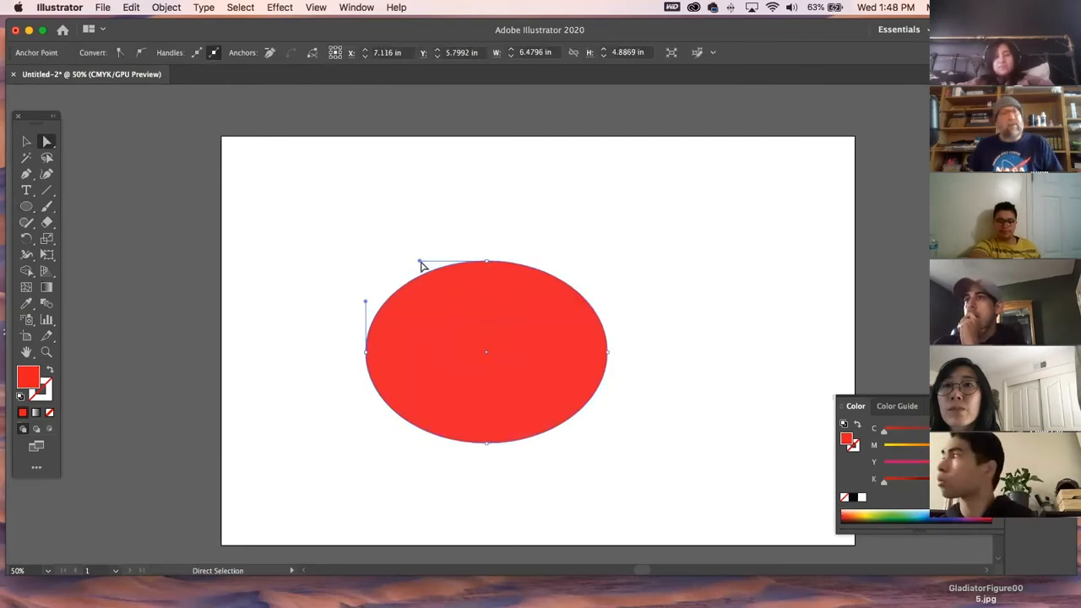
click(590, 293)
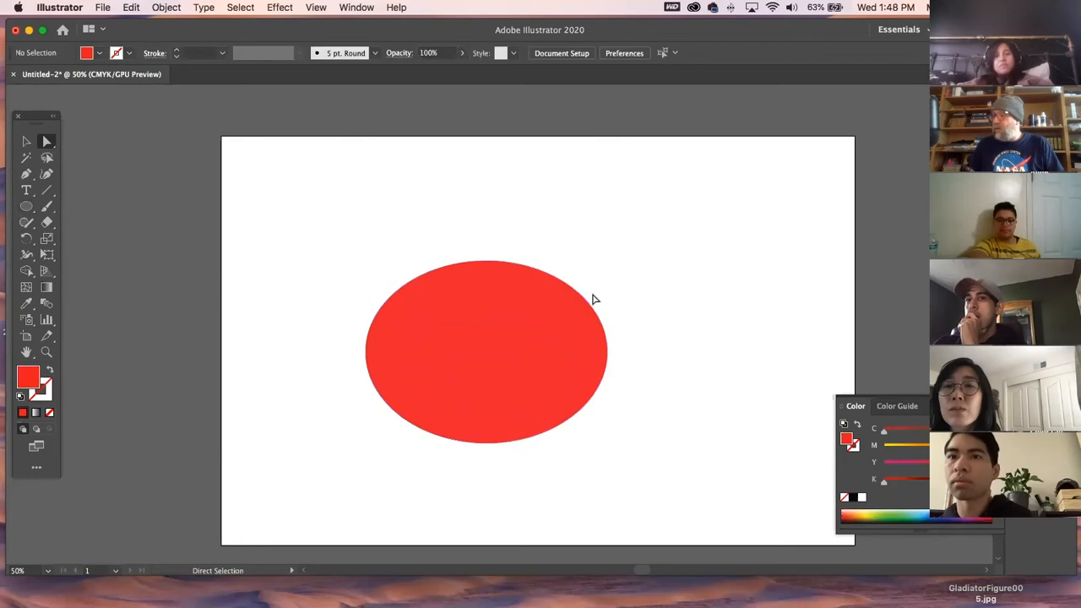
click(588, 309)
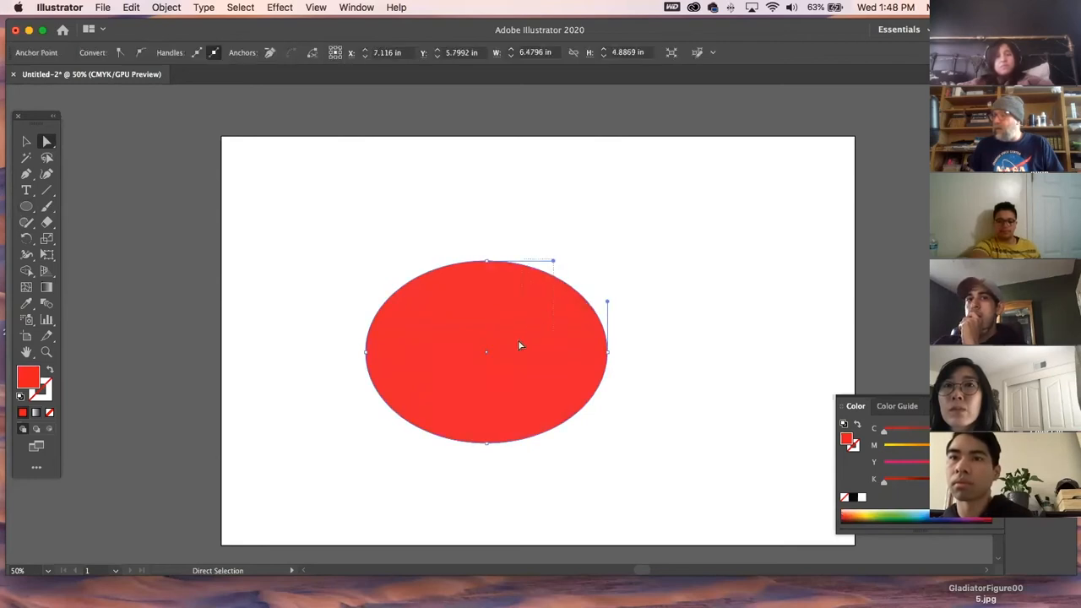
click(555, 268)
drag(555, 281, 531, 120)
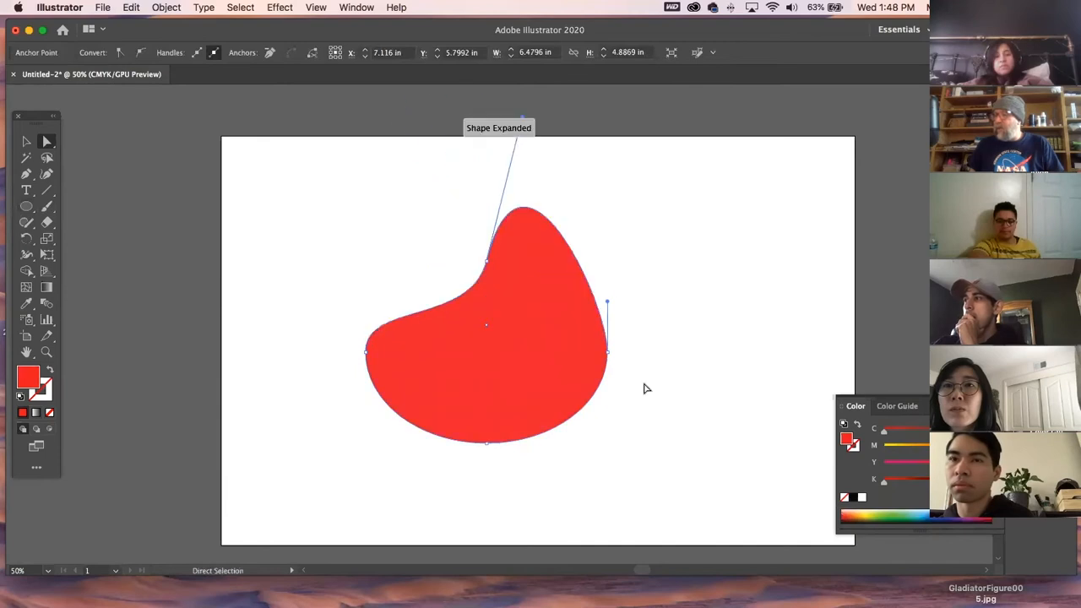
Move the red shape's bottom anchor downward and its right anchor outward, and rotate the right anchor's handles to round that side
drag(487, 448, 477, 514)
drag(609, 354, 676, 348)
drag(675, 297, 733, 323)
click(661, 313)
drag(426, 224, 577, 508)
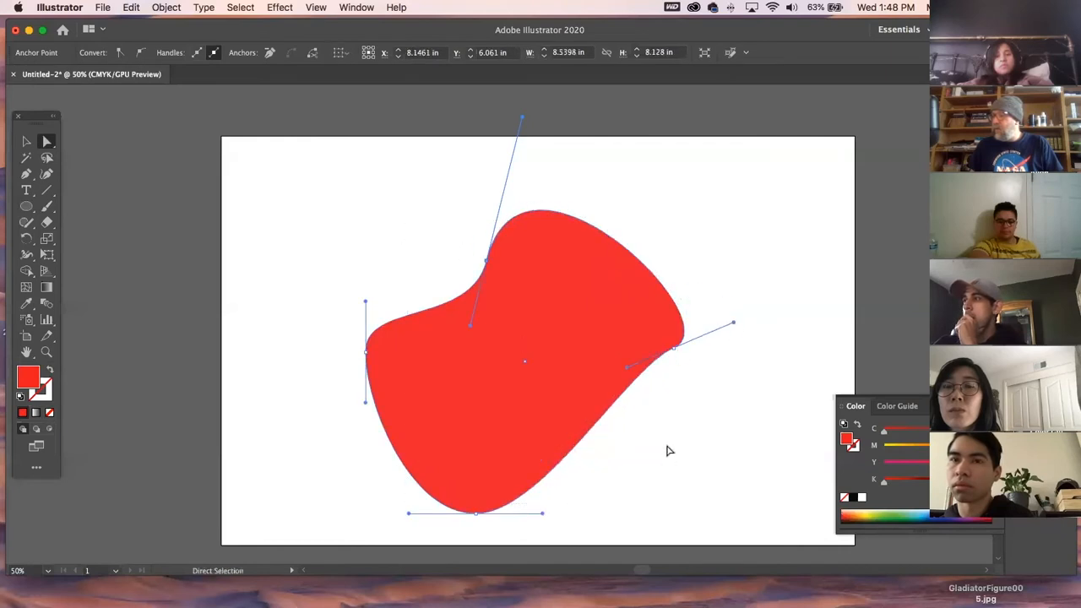
drag(622, 372, 714, 426)
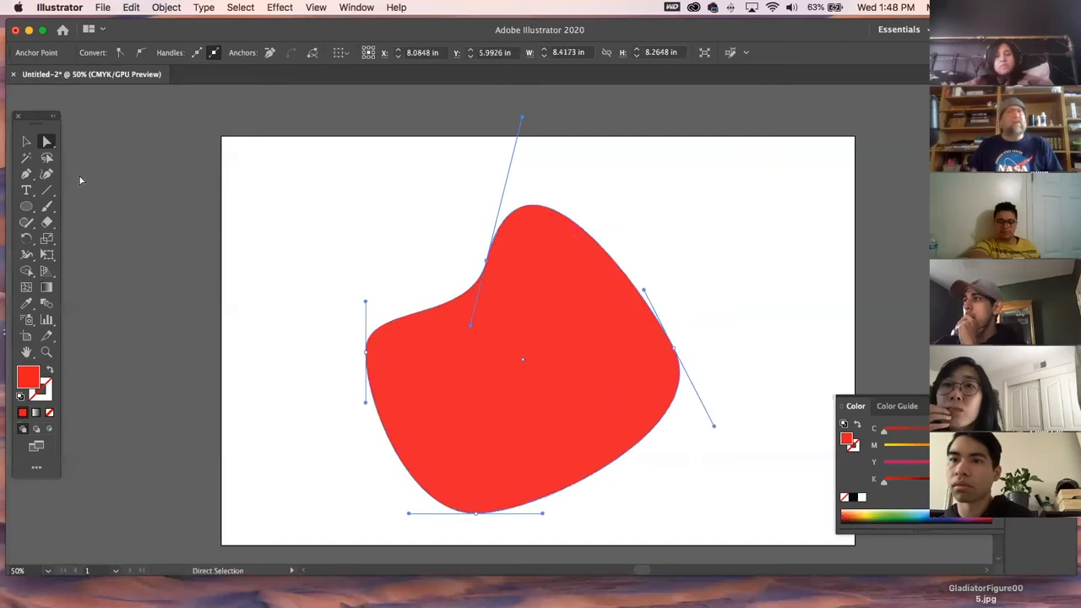
Shift the whole red shape slightly right with the Selection tool, and delete it from the artboard
click(26, 142)
mouse_move(543, 321)
mouse_down()
mouse_move(707, 280)
mouse_move(560, 318)
mouse_up()
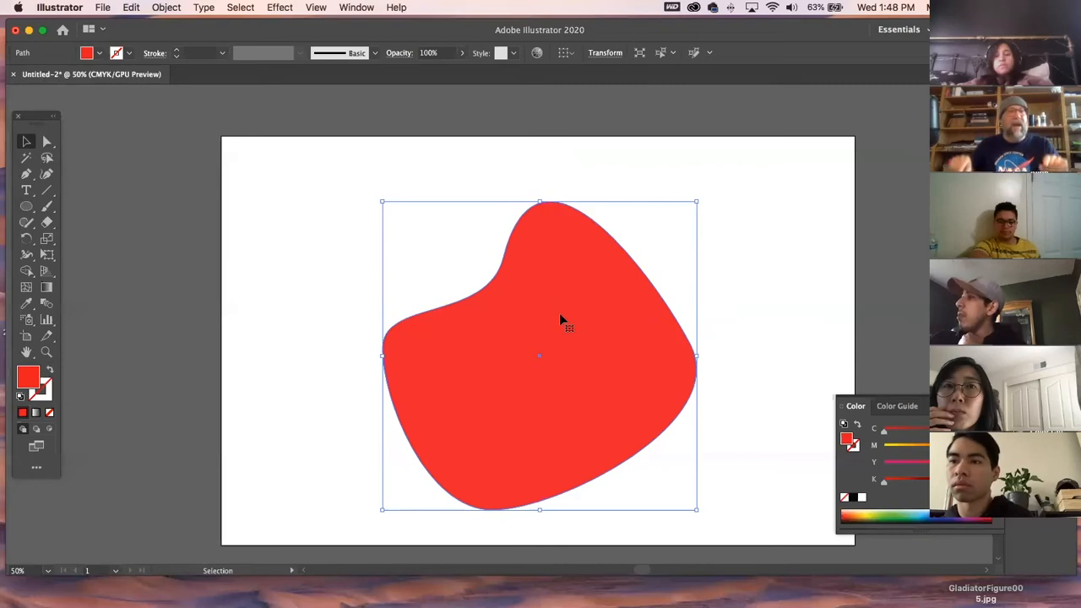
click(310, 316)
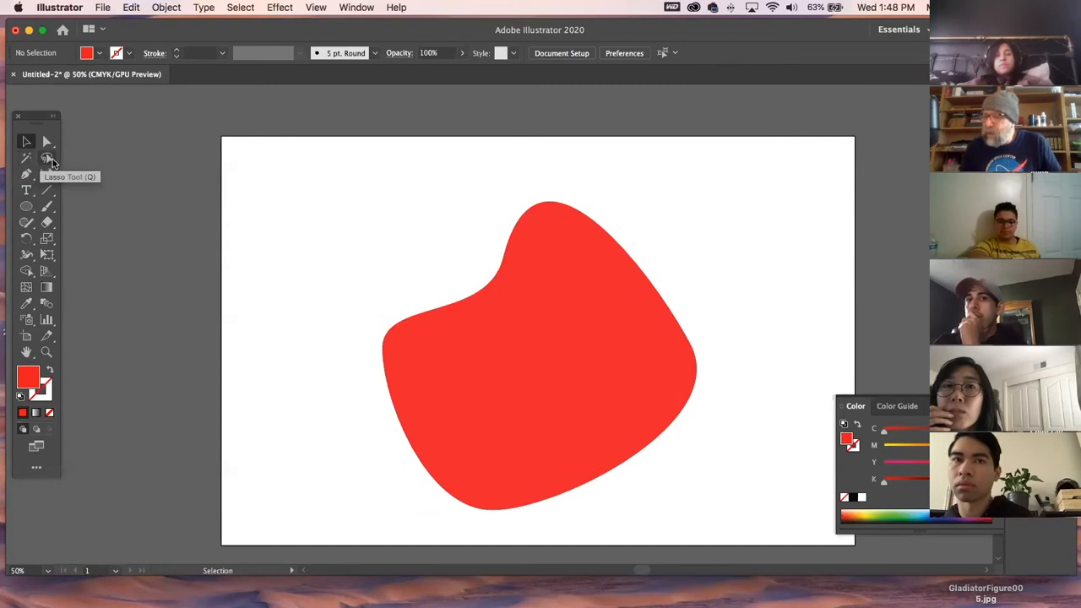
click(545, 333)
key(Delete)
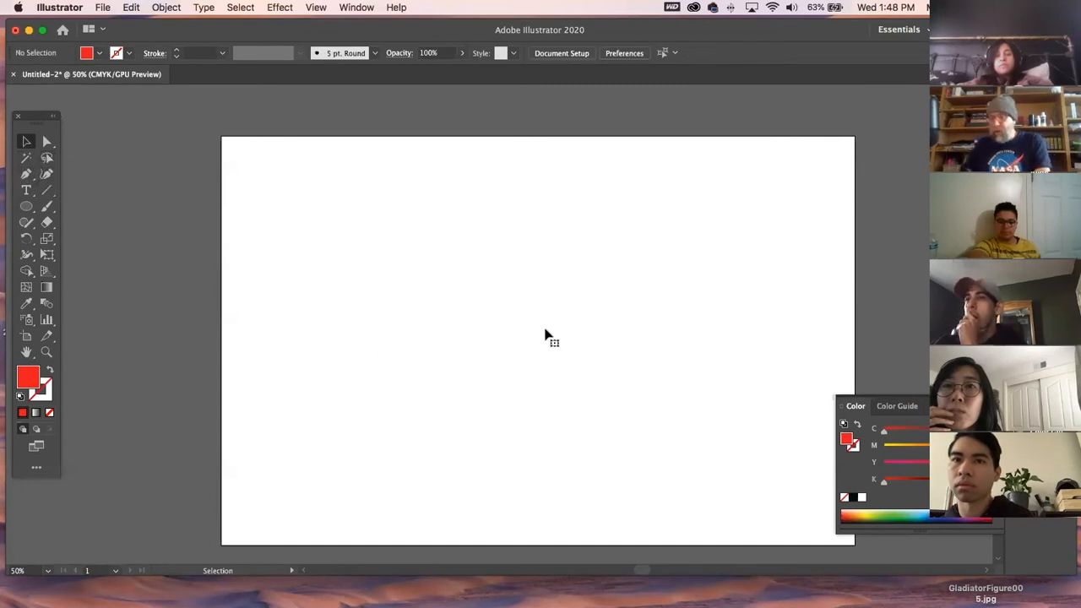
Try drawing red-filled curved segments with the Pen tool across the artboard's upper half, and undo them
click(27, 174)
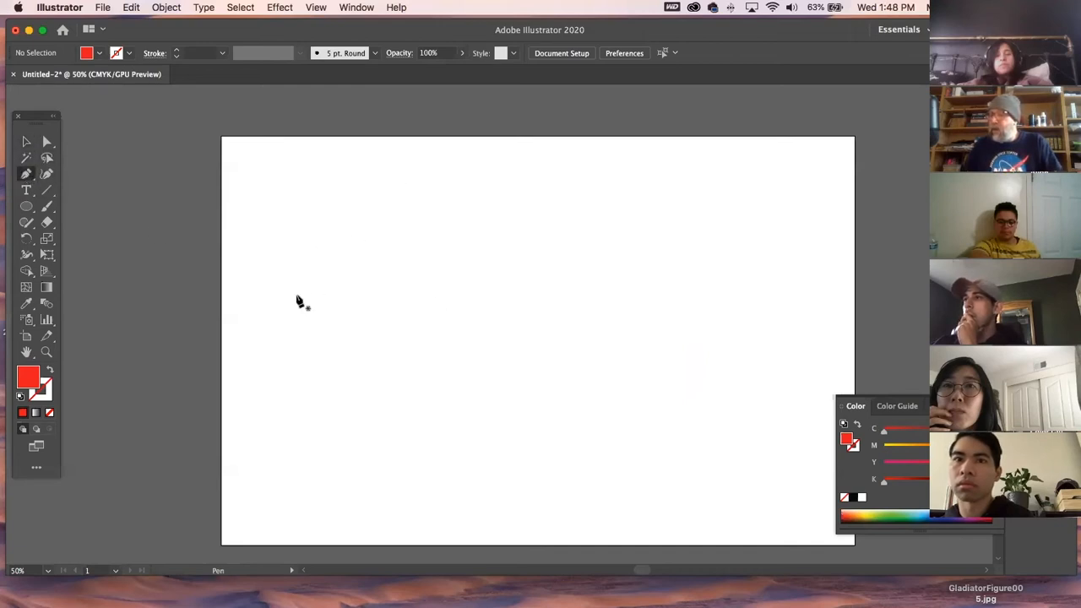
click(269, 250)
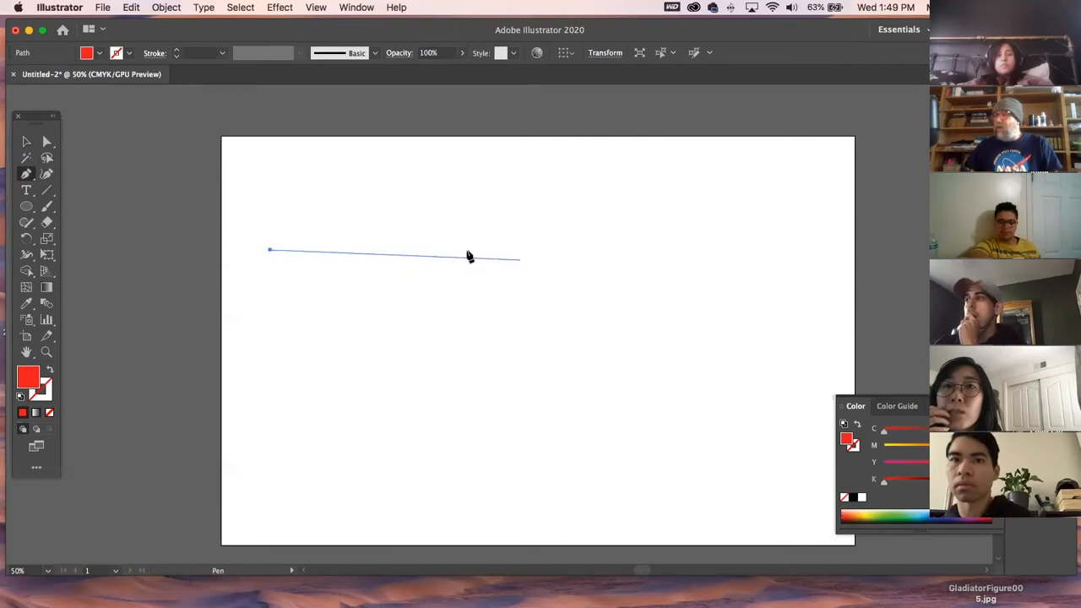
drag(440, 294, 488, 435)
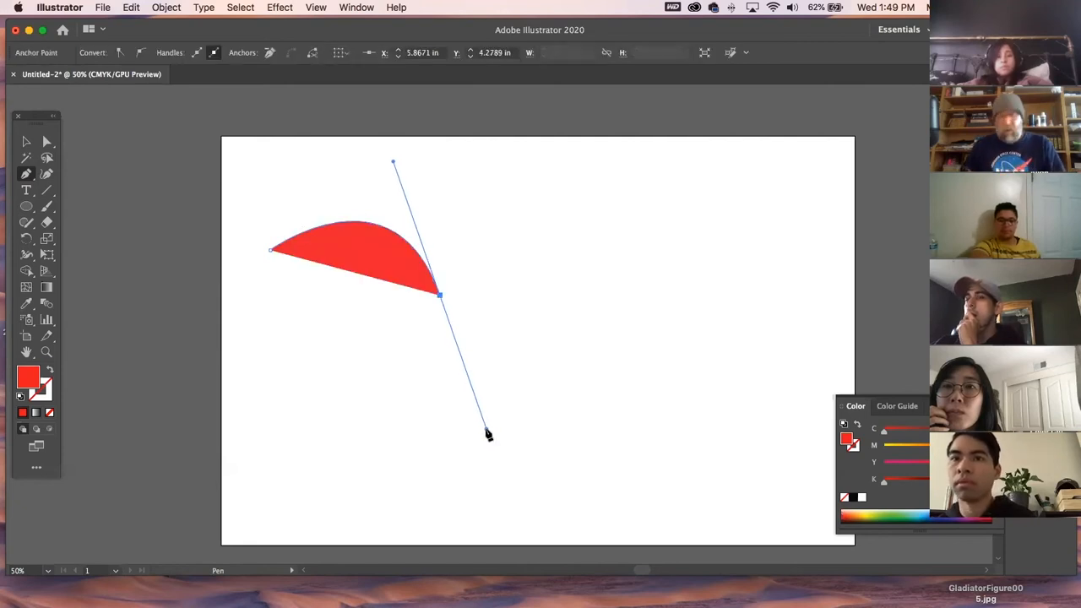
key(super+z)
key(super+z)
drag(317, 275, 546, 157)
drag(625, 235, 722, 295)
key(super+z)
key(super+z)
Draw a closed, rounded red shape from four curved Pen tool anchors on the artboard's left half, and delete it
drag(426, 262, 507, 317)
drag(518, 424, 503, 488)
drag(321, 507, 256, 456)
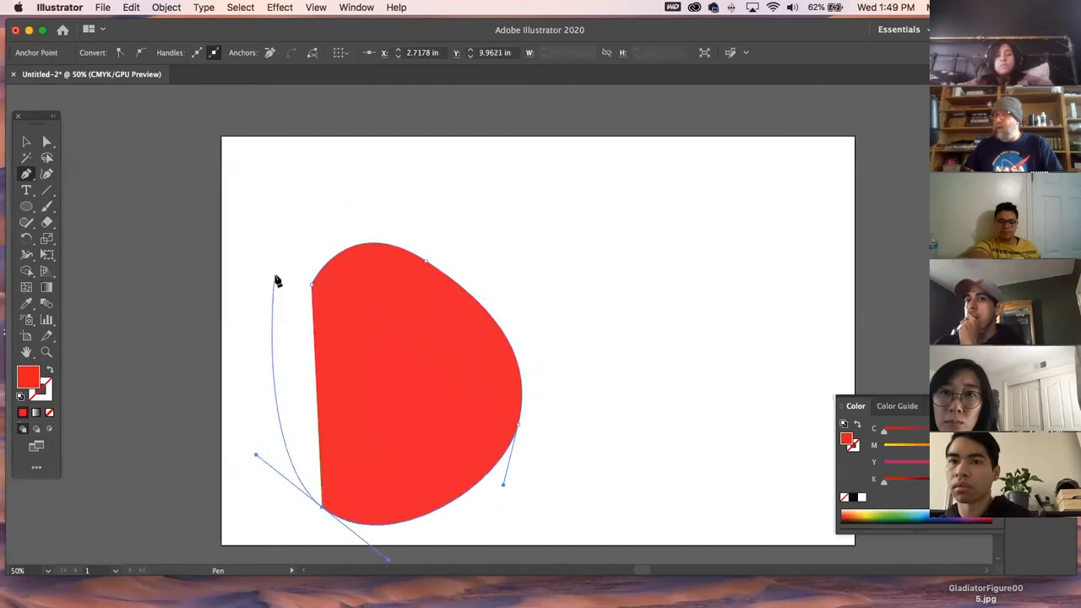
drag(312, 285, 385, 205)
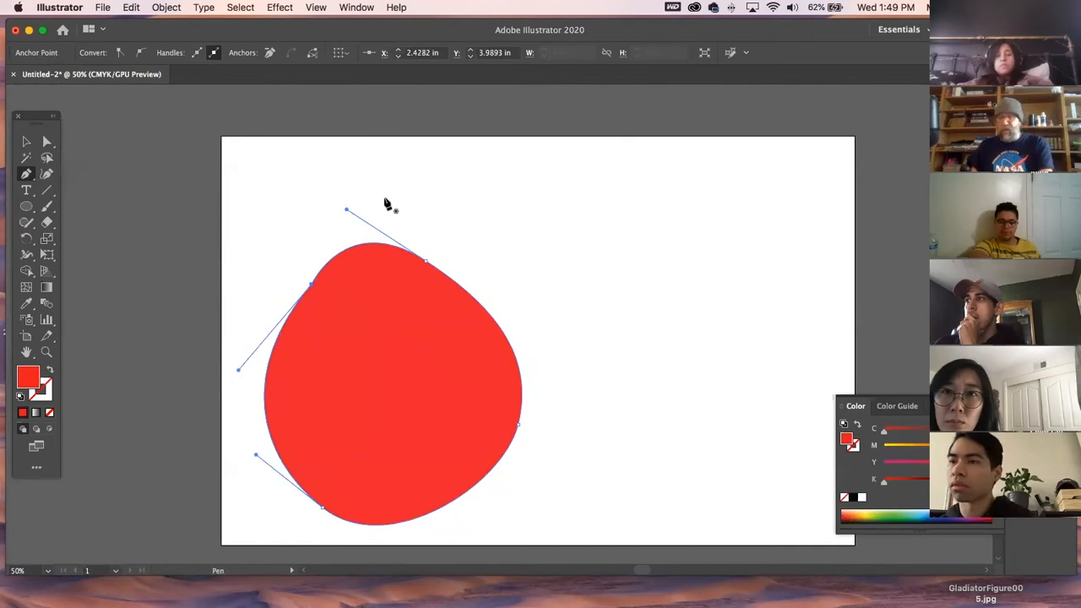
key(BackSpace)
key(BackSpace)
Draw a closed four-sided red shape with straight Pen tool segments around the artboard's centre, and delete it
click(327, 235)
click(708, 184)
click(669, 454)
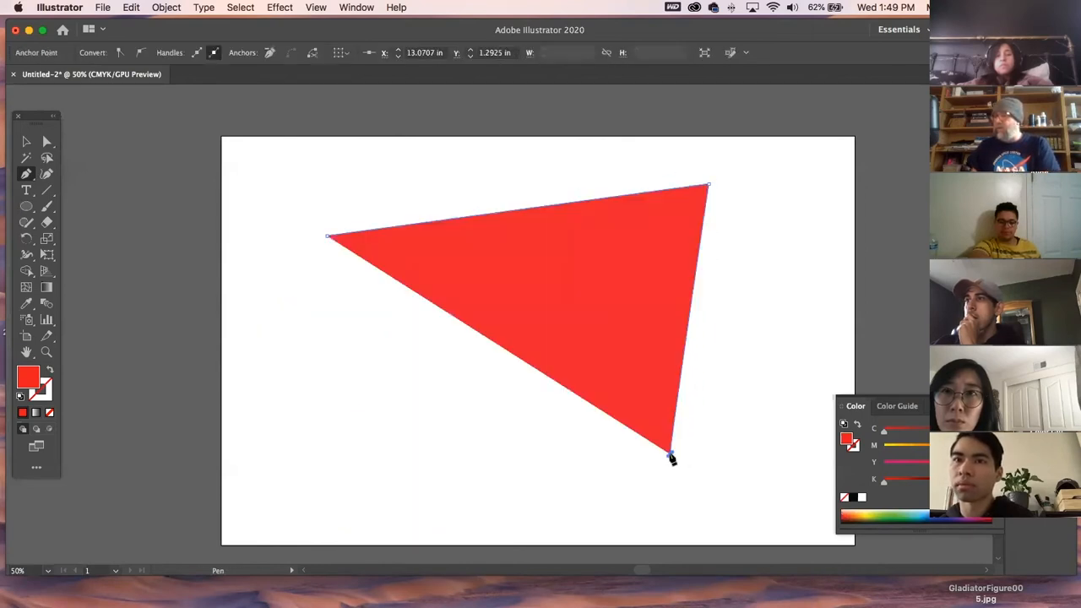
click(393, 478)
click(328, 238)
click(26, 141)
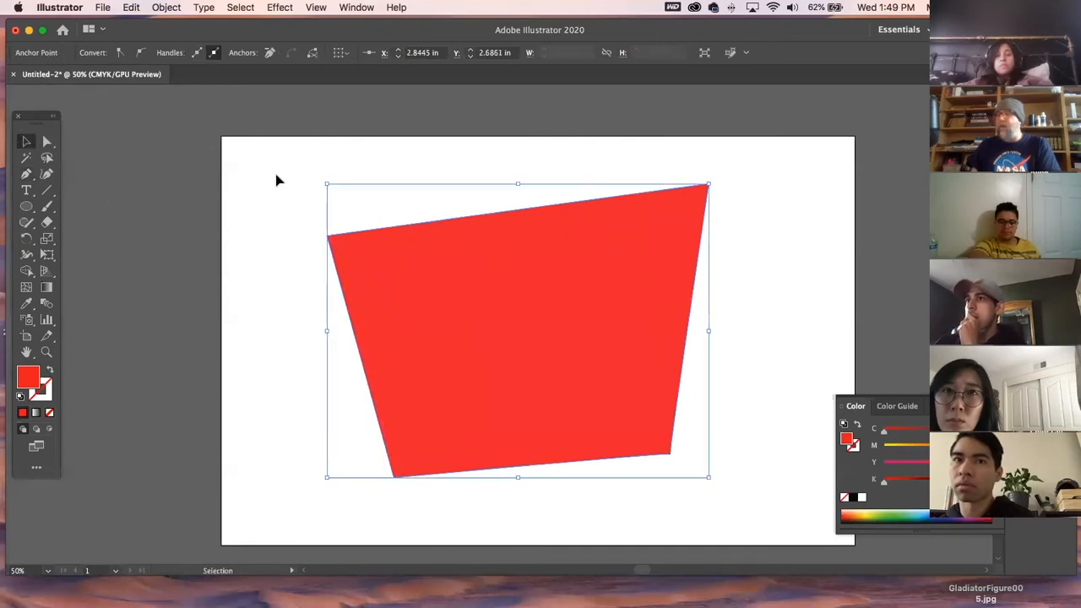
key(Delete)
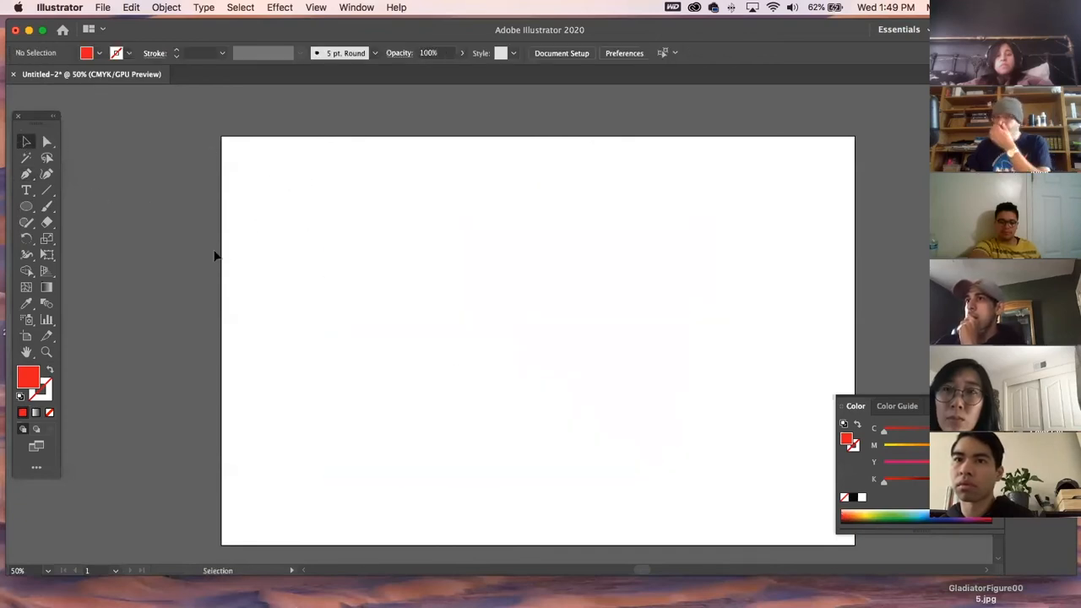
Draw a small spiral in the artboard's upper left area with the Spiral tool, and delete it
click(47, 191)
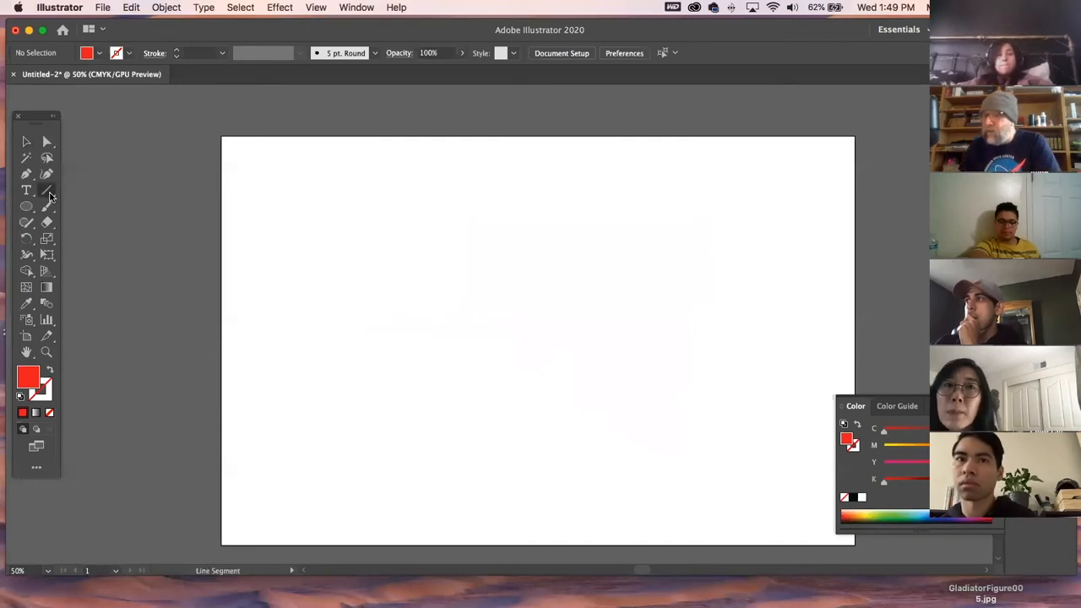
click(49, 195)
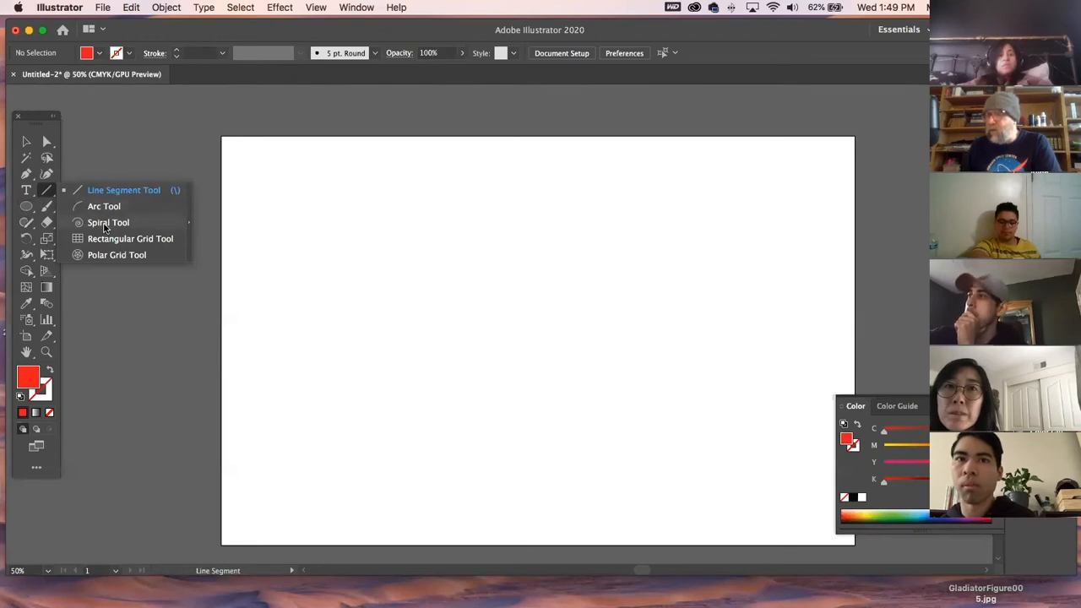
click(108, 222)
drag(393, 269, 443, 336)
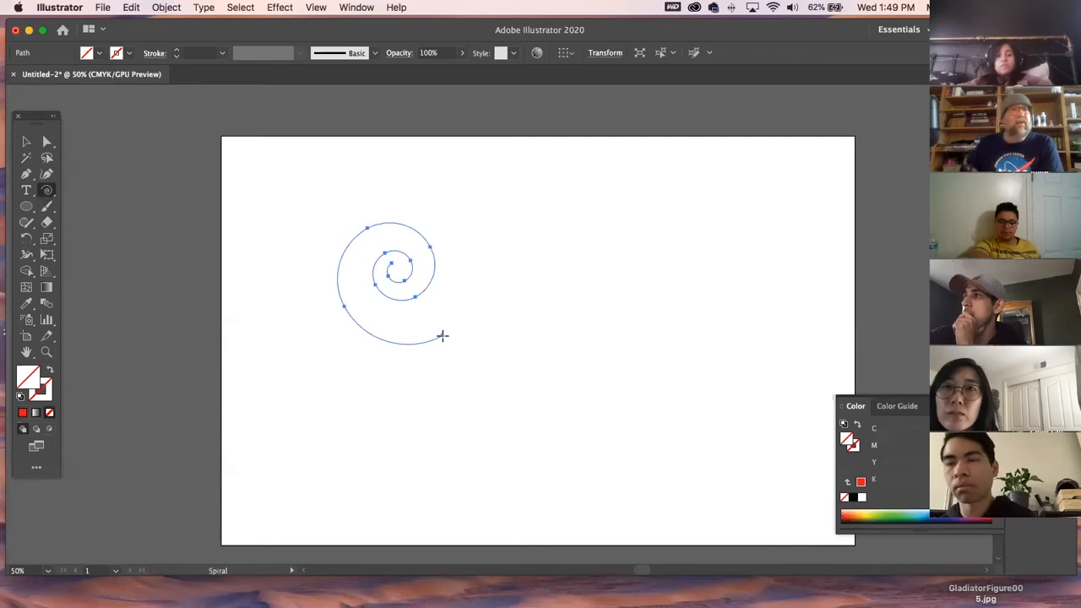
key(Delete)
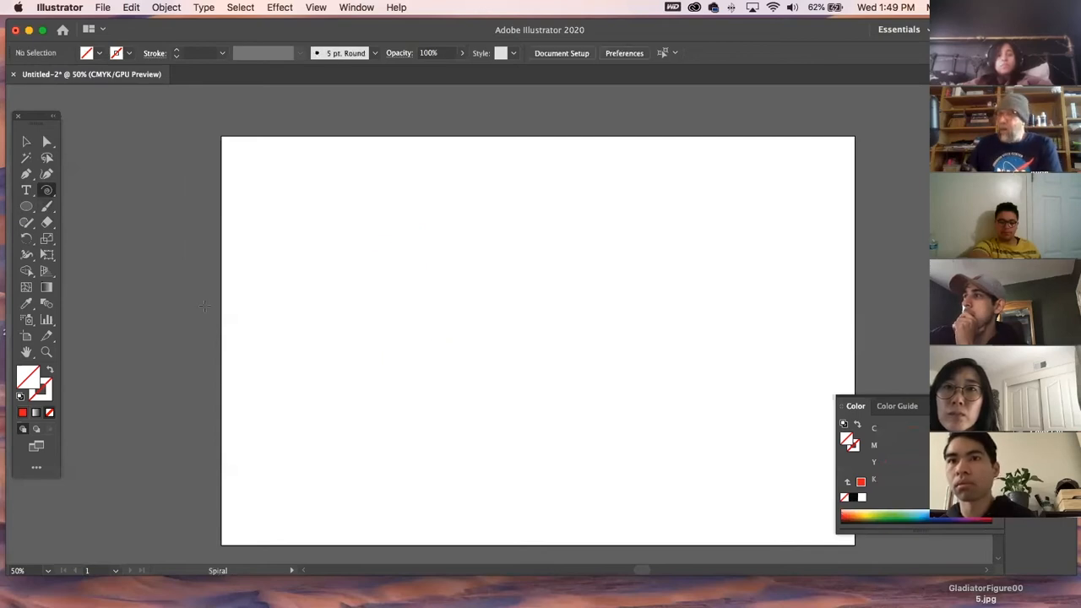
click(48, 192)
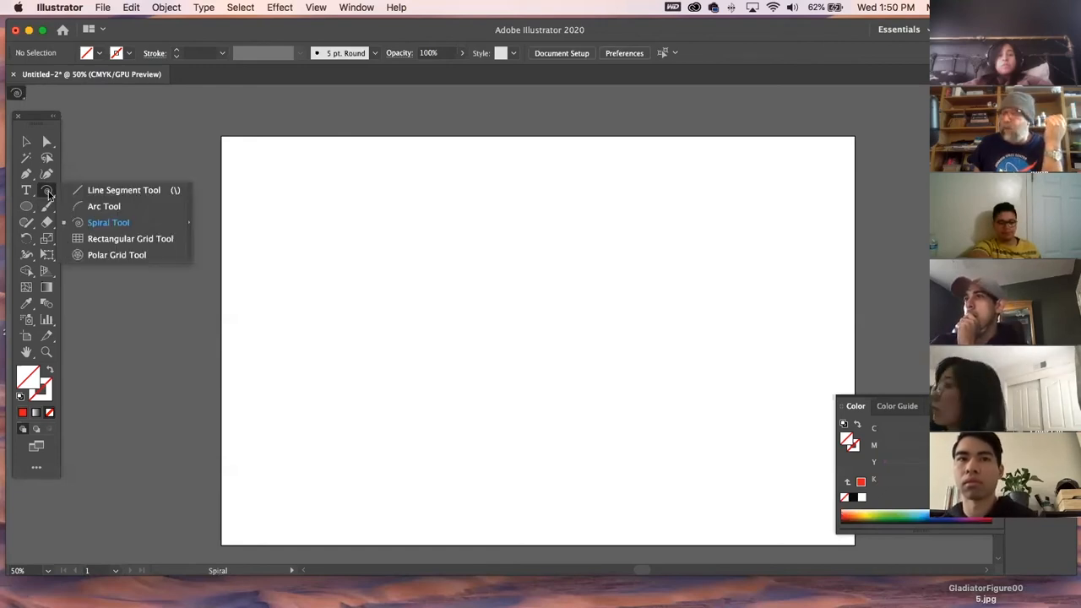
click(48, 194)
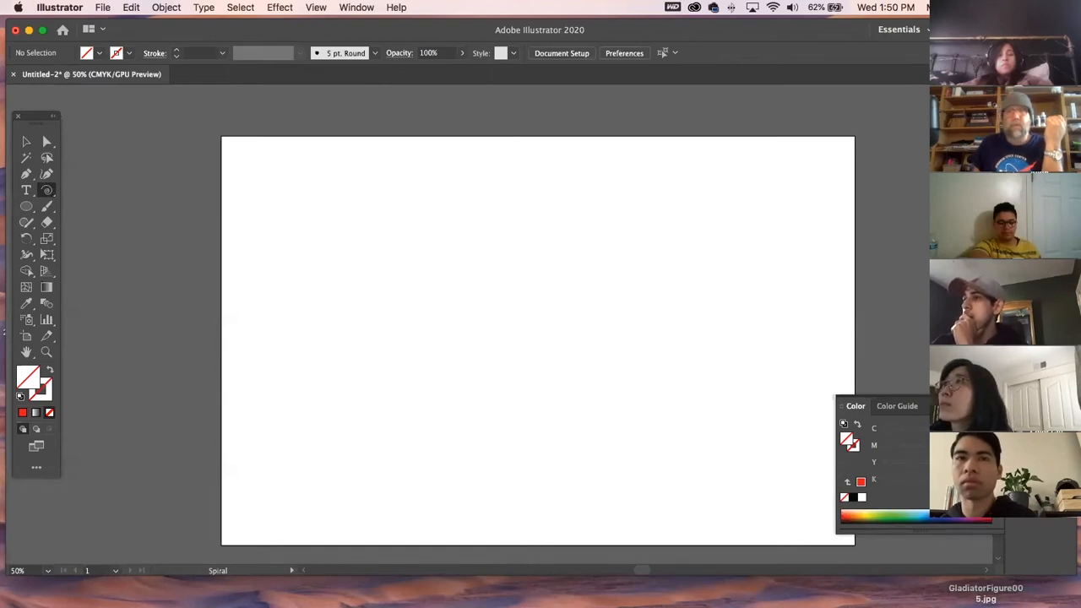
key(super+Tab)
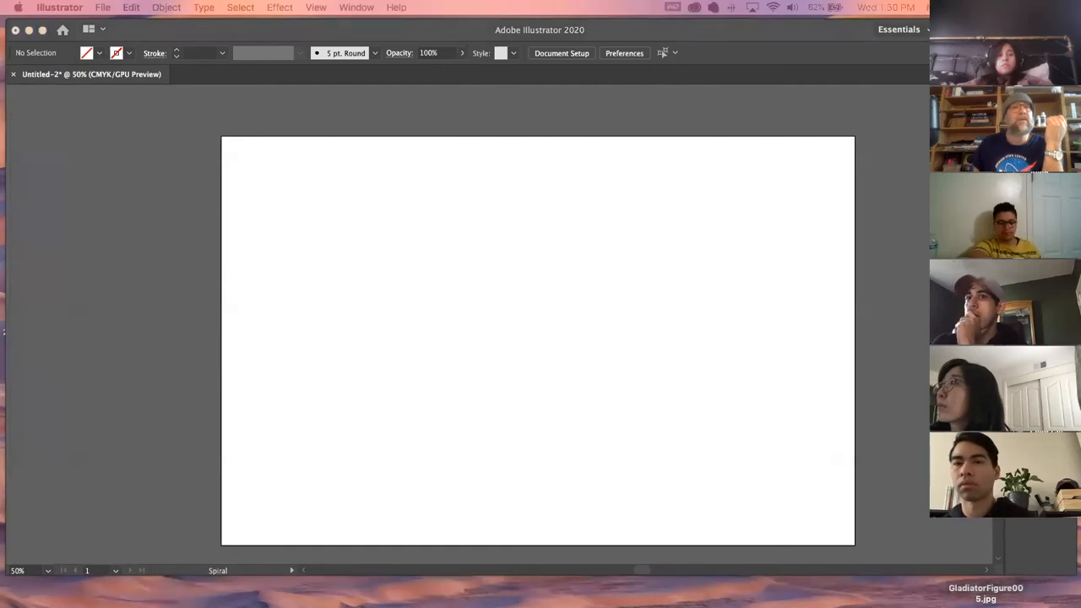
click(133, 31)
drag(278, 278, 531, 394)
key(super+z)
click(469, 301)
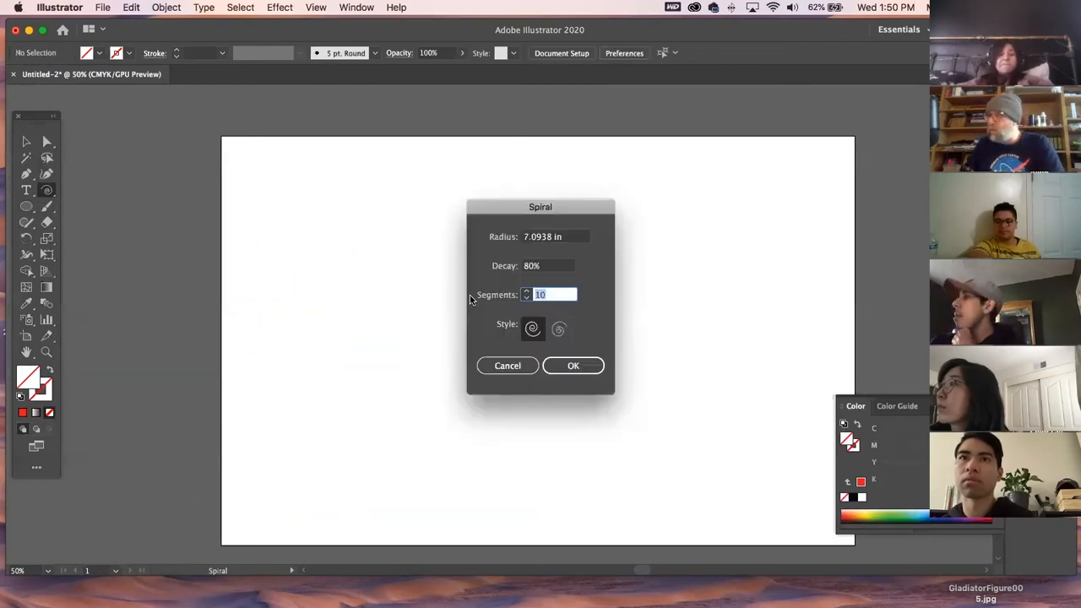
click(508, 365)
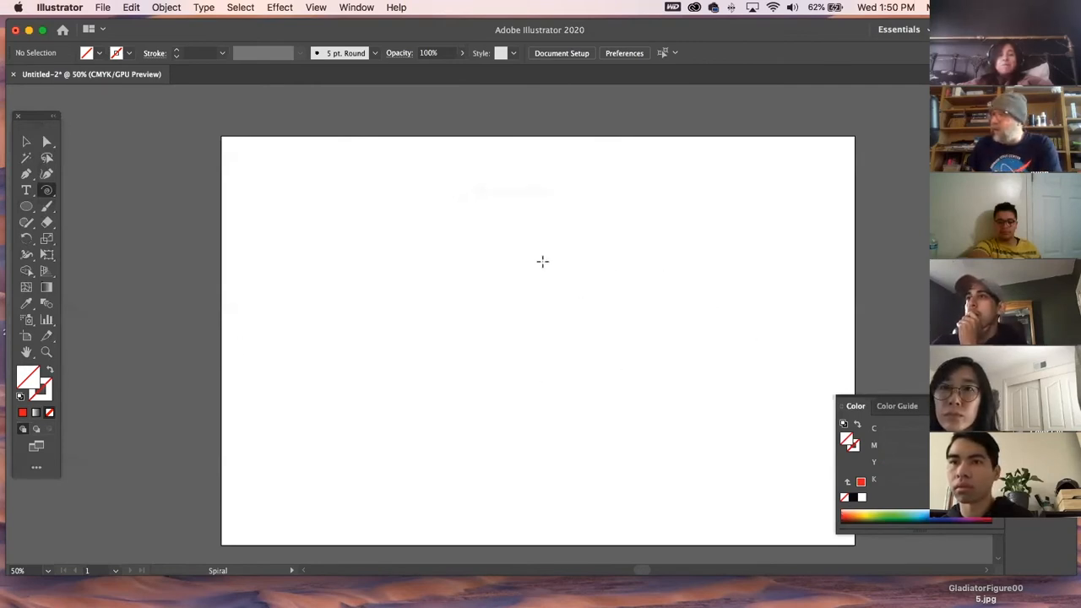
Create a spiral with a 7.0938 in radius, 80% decay, a much higher segment count and the opposite winding style, and delete it
click(544, 265)
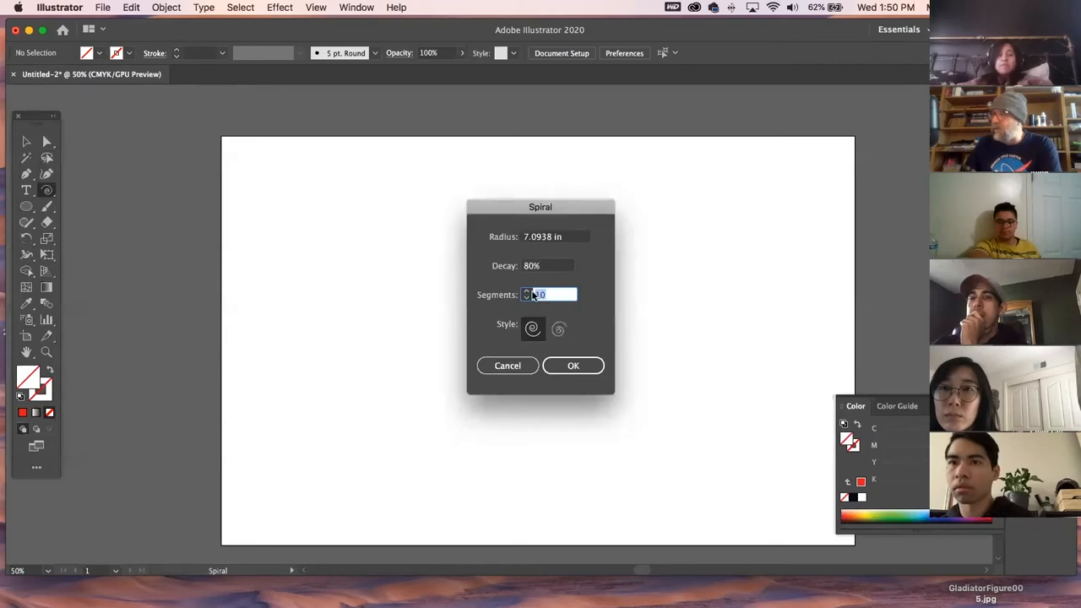
click(559, 331)
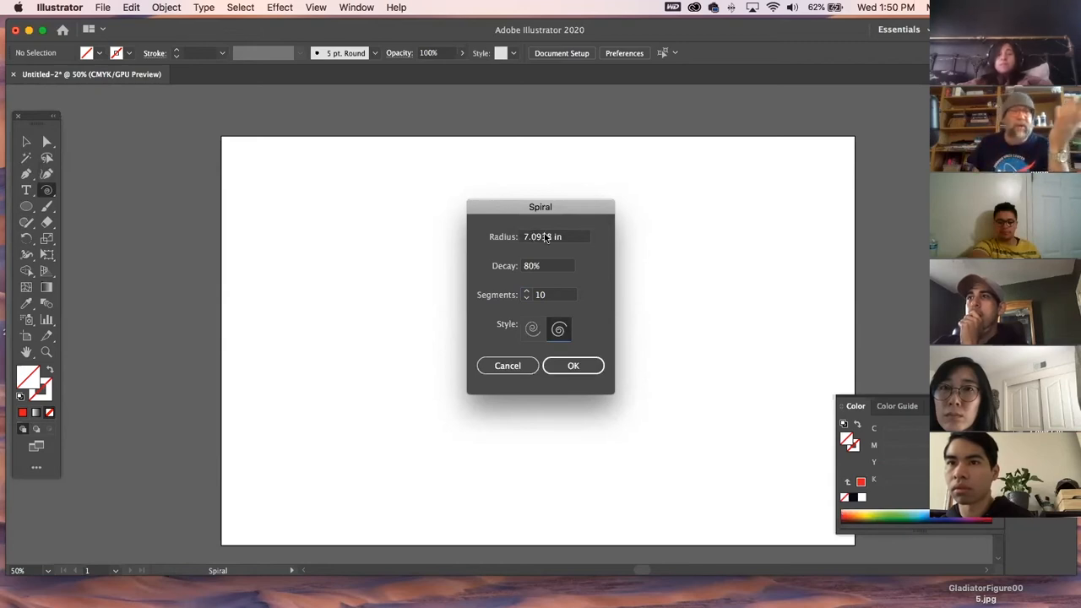
click(528, 294)
text(18)
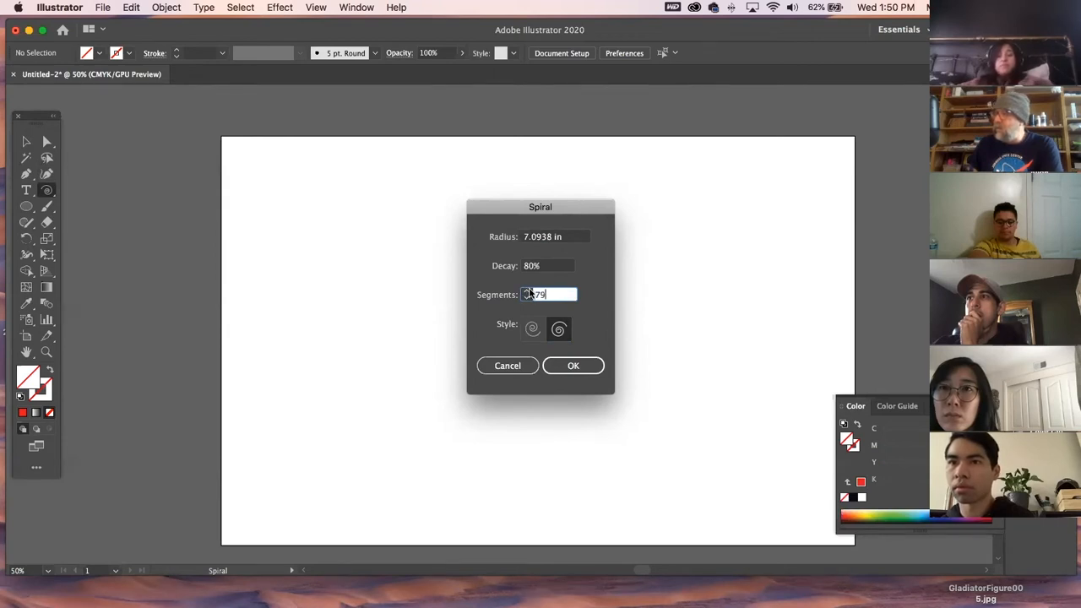
click(575, 365)
key(v)
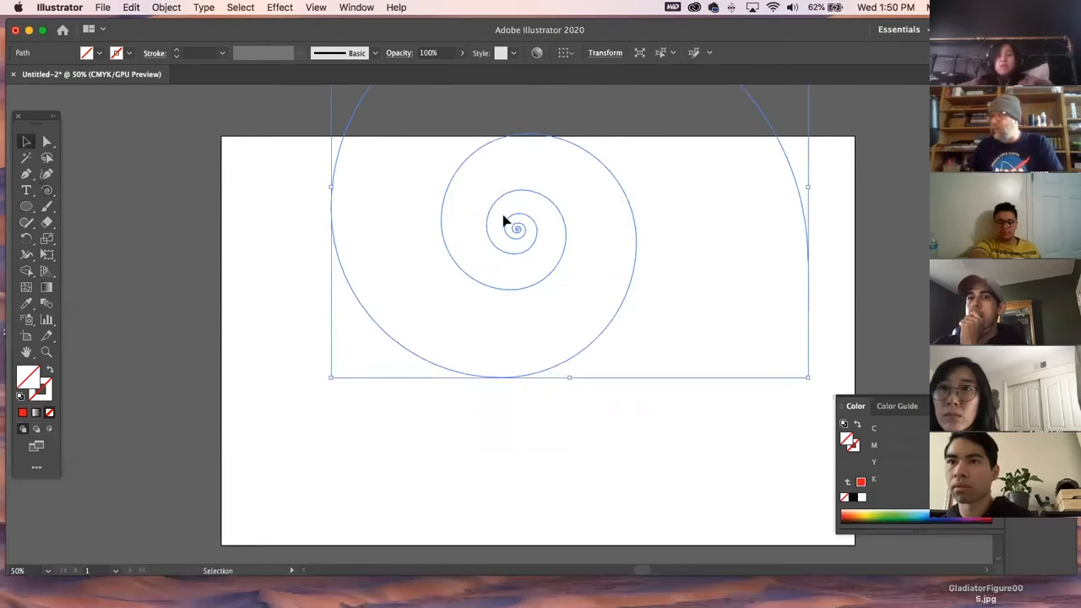
key(Delete)
Paint a wavy red 1 pt Paintbrush stroke descending diagonally across the artboard, and select it
drag(51, 209, 80, 207)
mouse_move(346, 225)
mouse_down()
mouse_move(425, 223)
mouse_move(529, 273)
mouse_move(564, 380)
mouse_move(672, 463)
mouse_up()
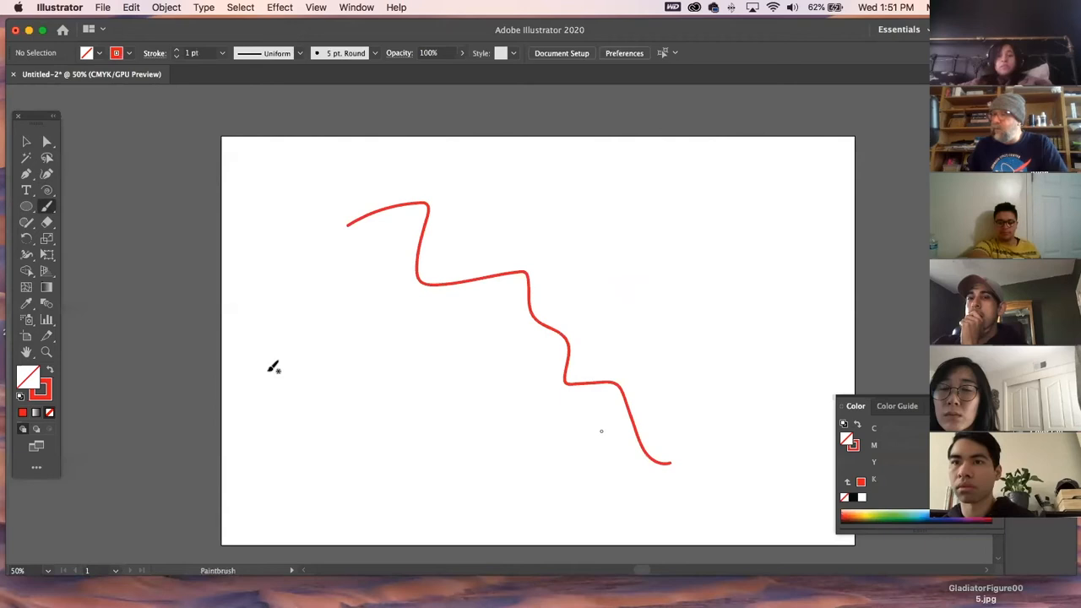
click(27, 141)
click(409, 274)
Run the Smooth tool along the upper and middle bends of the selected red stroke, and delete the stroke
click(26, 353)
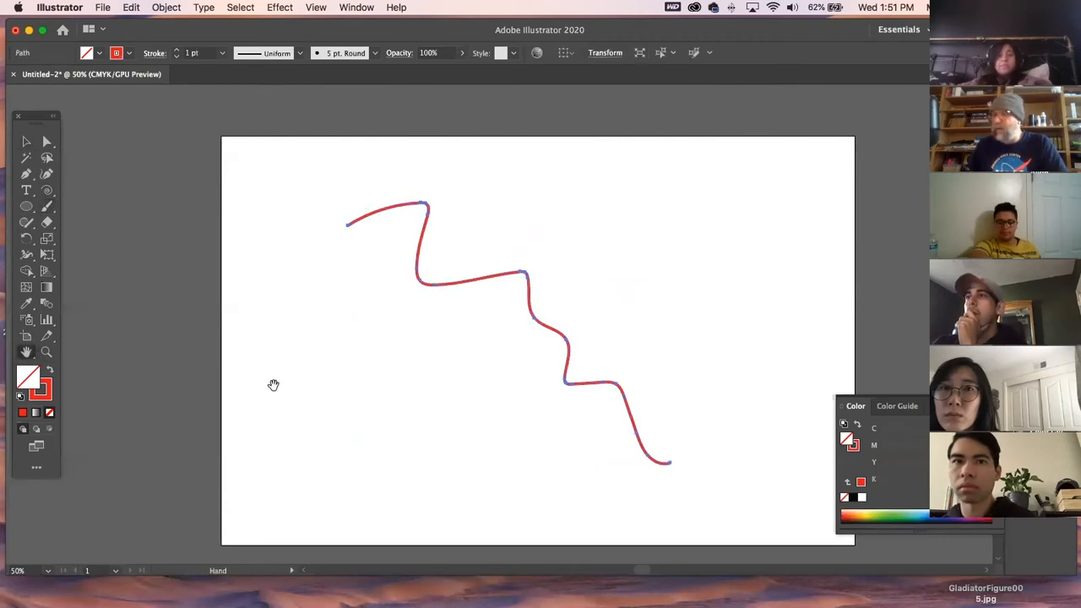
click(47, 353)
drag(618, 305, 686, 398)
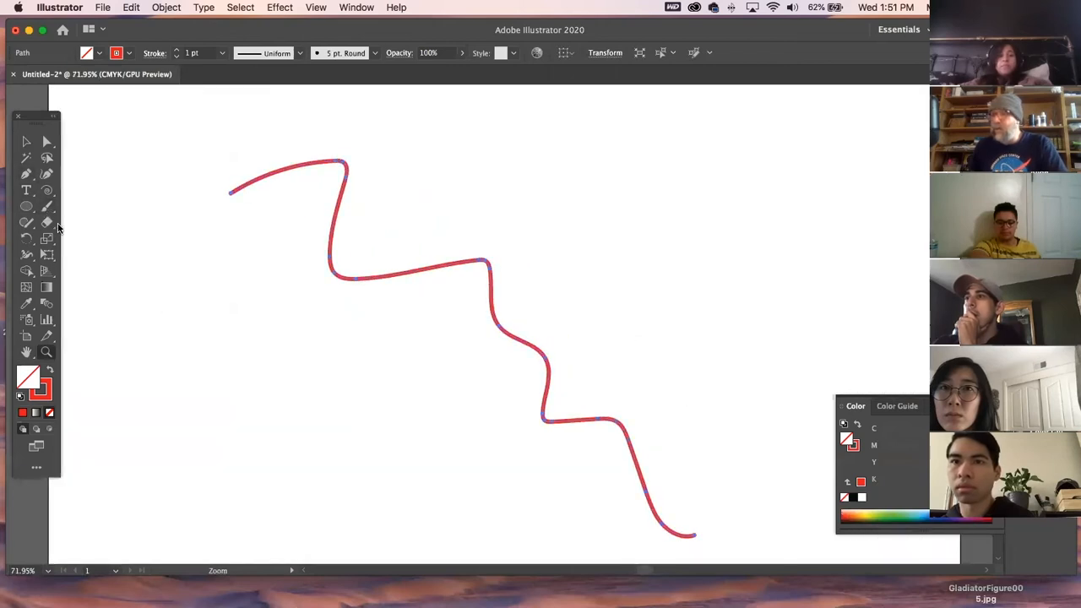
click(26, 222)
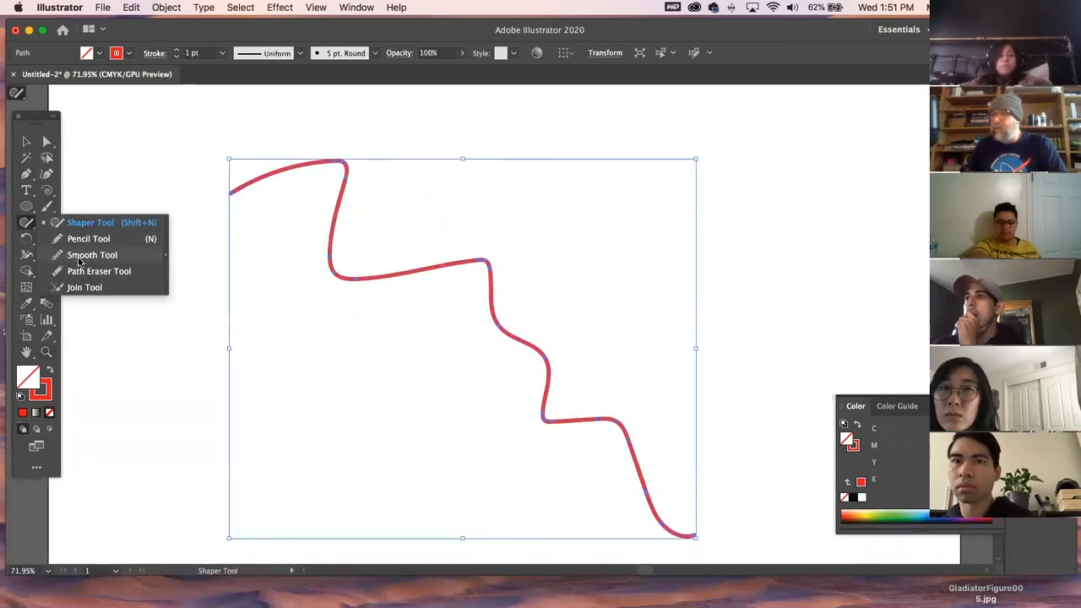
click(79, 256)
super+click(314, 162)
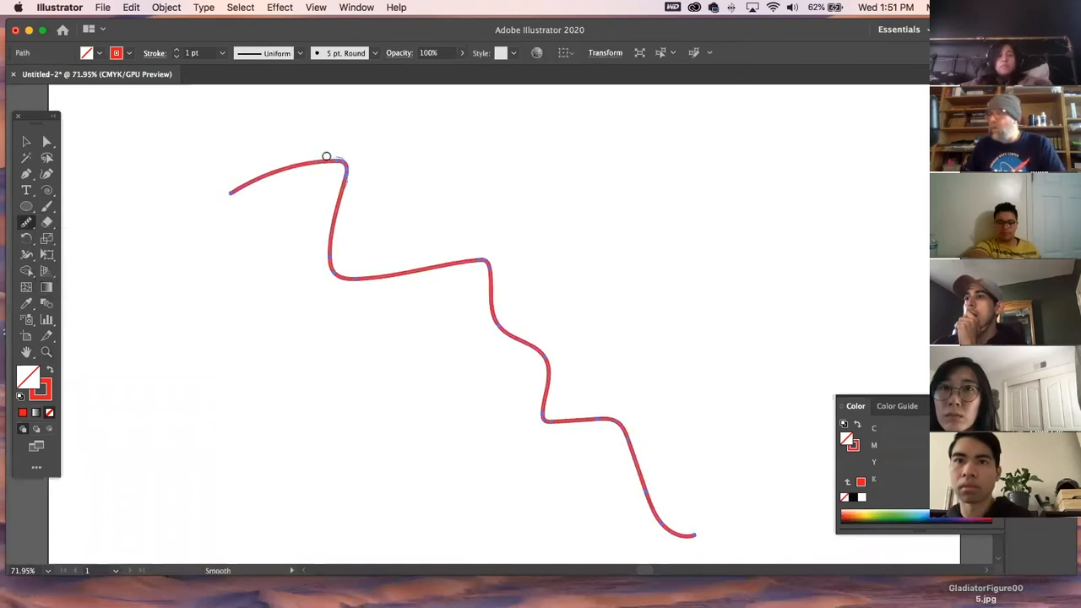
mouse_move(321, 164)
mouse_down()
mouse_move(319, 249)
mouse_move(468, 282)
mouse_up()
mouse_move(398, 258)
mouse_down()
mouse_move(500, 309)
mouse_move(541, 426)
mouse_up()
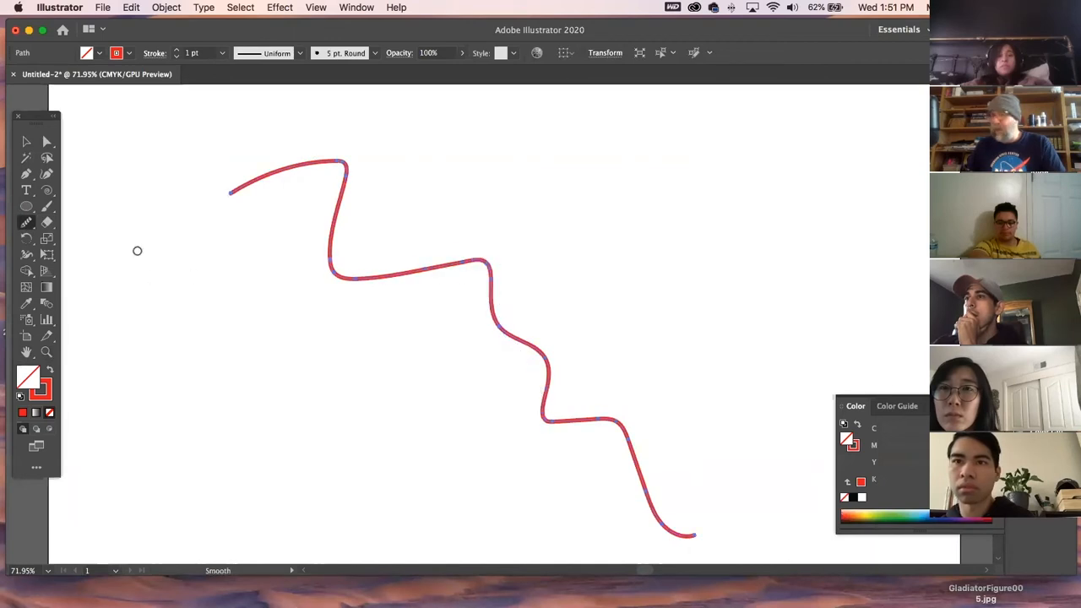
key(Delete)
click(28, 142)
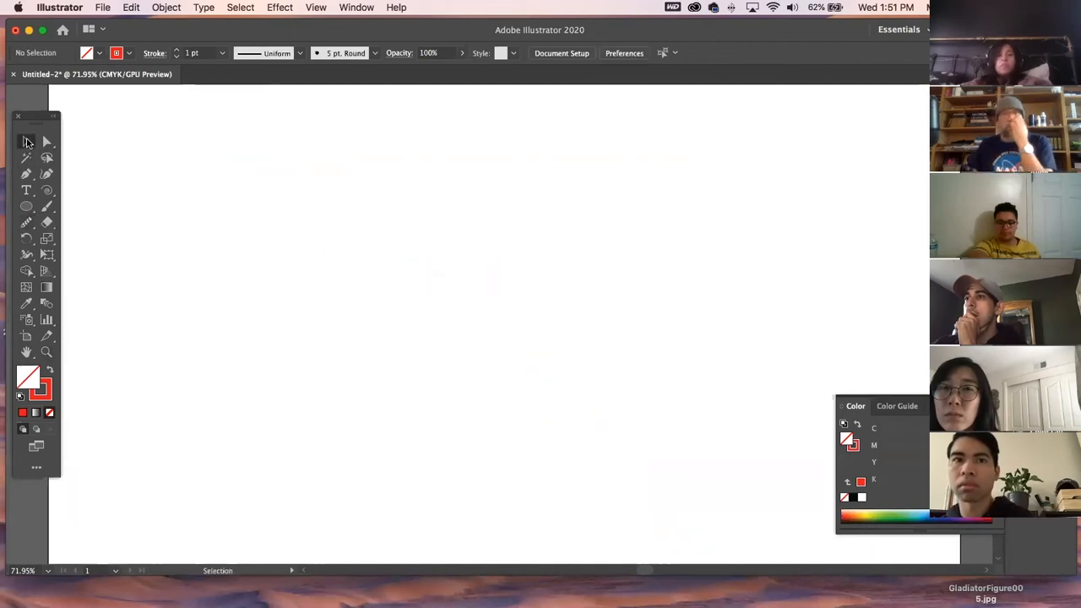
Place a line of placeholder point text near the artboard's upper left and scale it up to about 126.84 pt
click(48, 209)
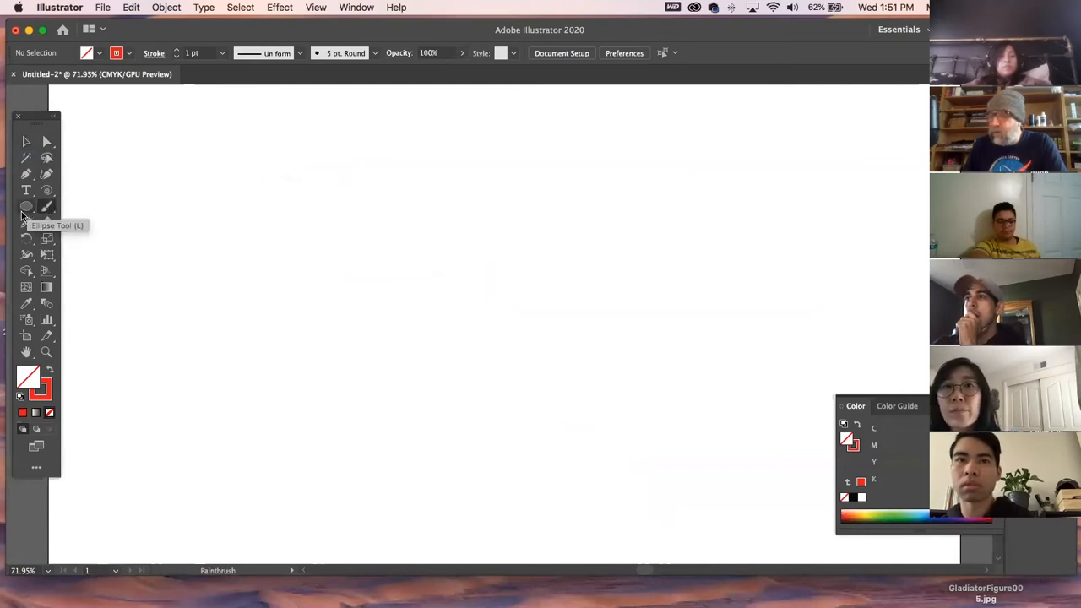
click(26, 191)
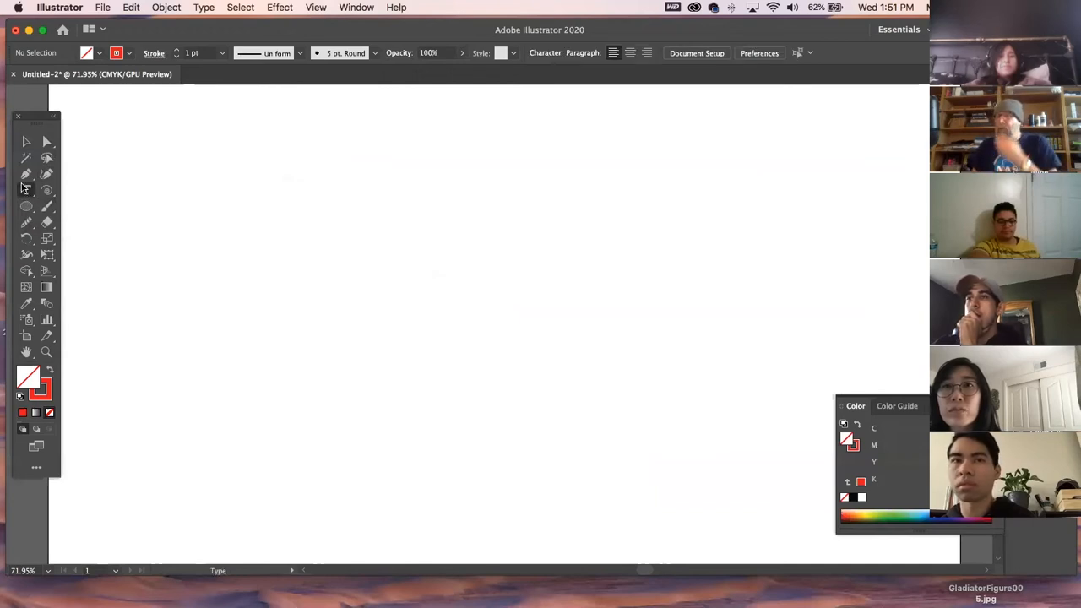
click(166, 207)
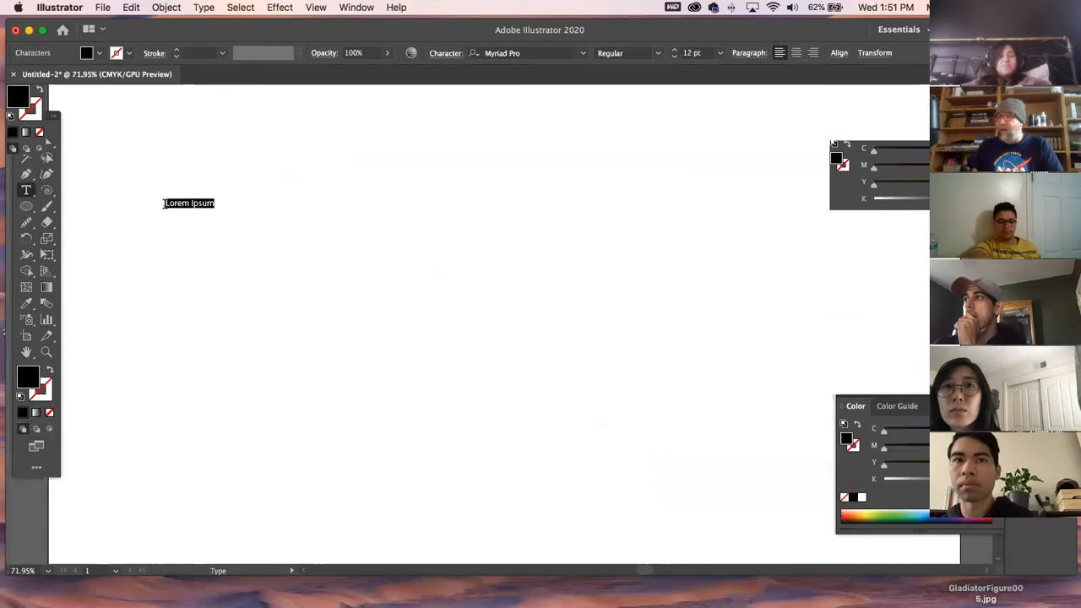
click(25, 144)
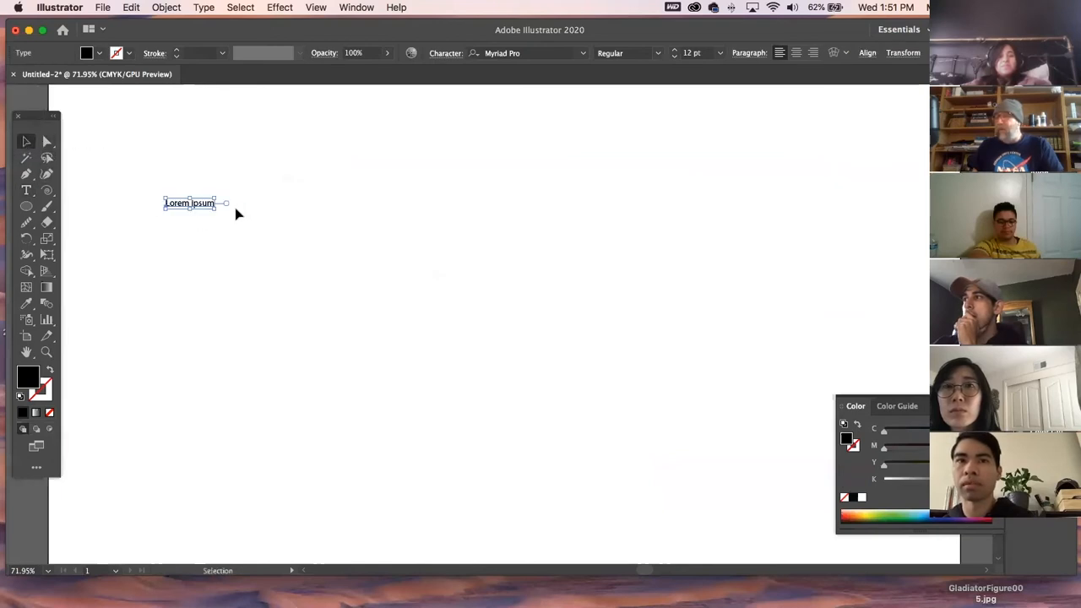
drag(216, 207, 682, 381)
Select the whole enlarged placeholder text and replace it with a first name
double_click(524, 240)
double_click(524, 257)
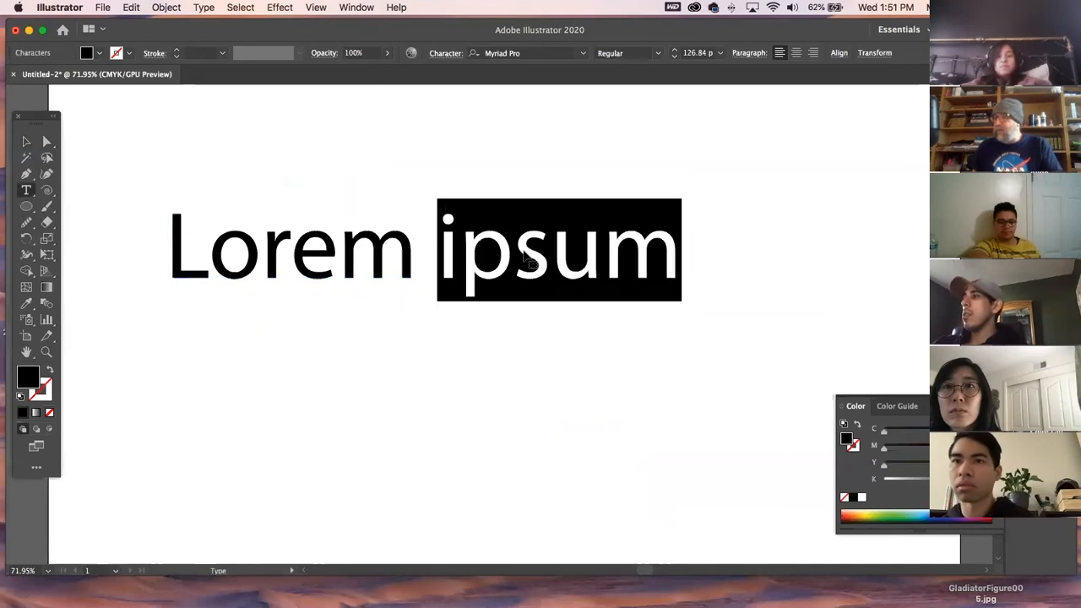
click(605, 245)
drag(675, 246, 115, 252)
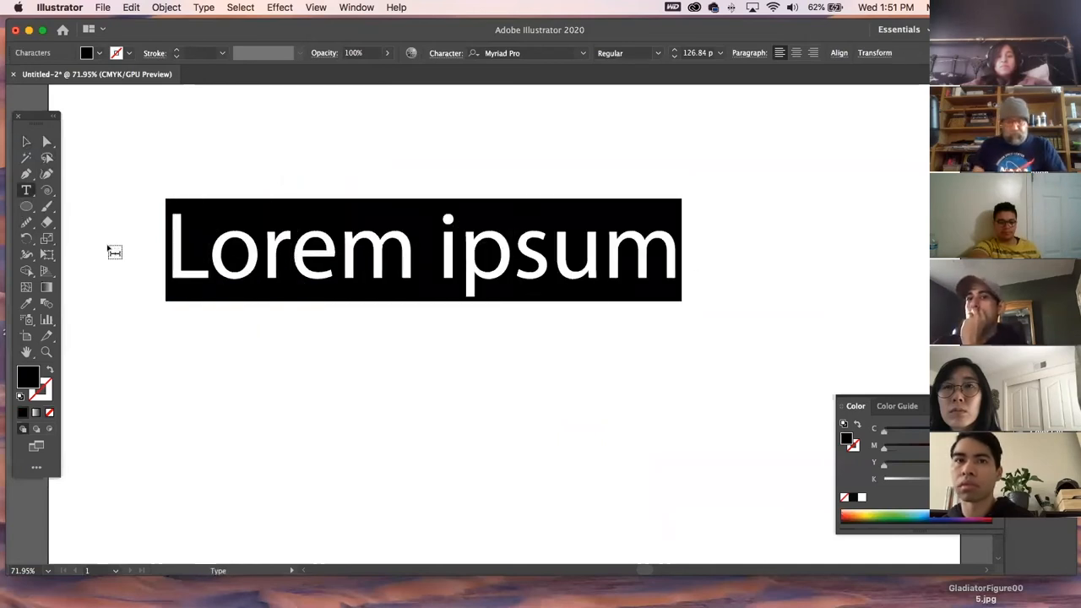
text(Josh )
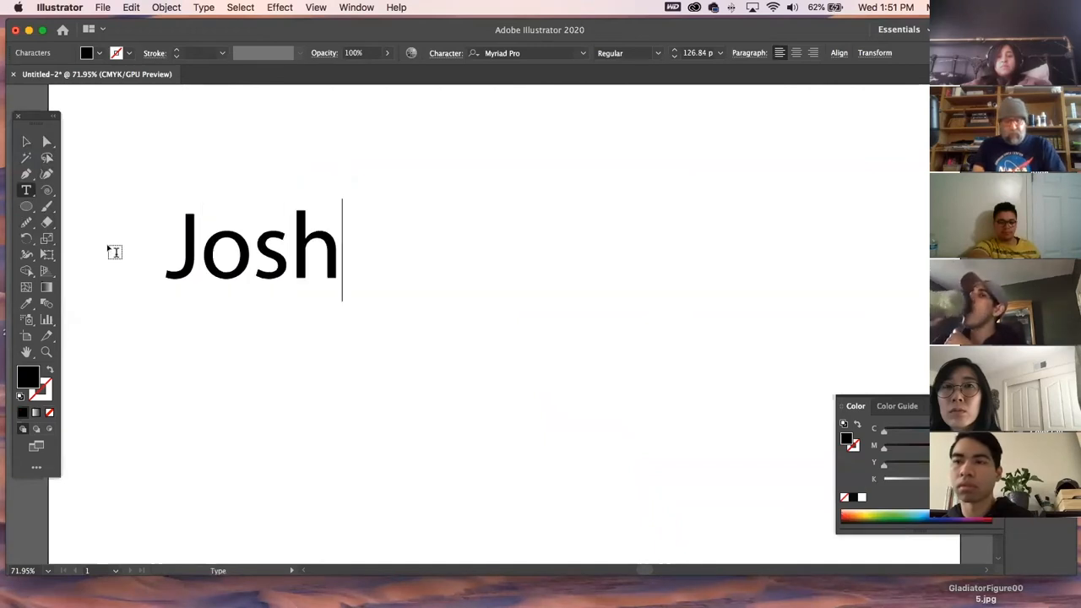
Append the word "Sucks" after the first name and set the whole text's font to Ed Bengbats
text(Sucks)
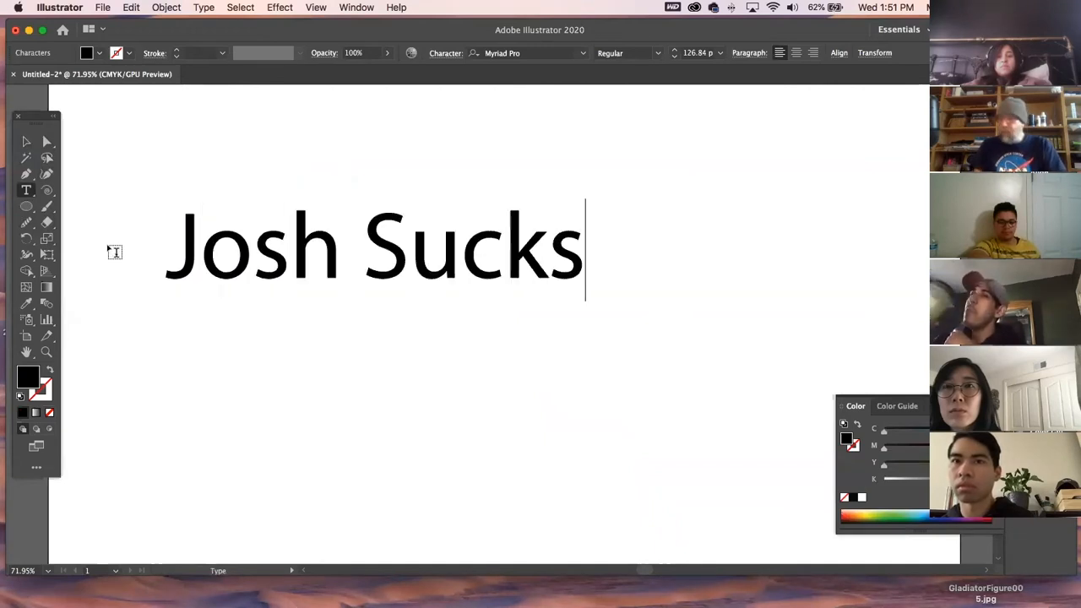
click(26, 142)
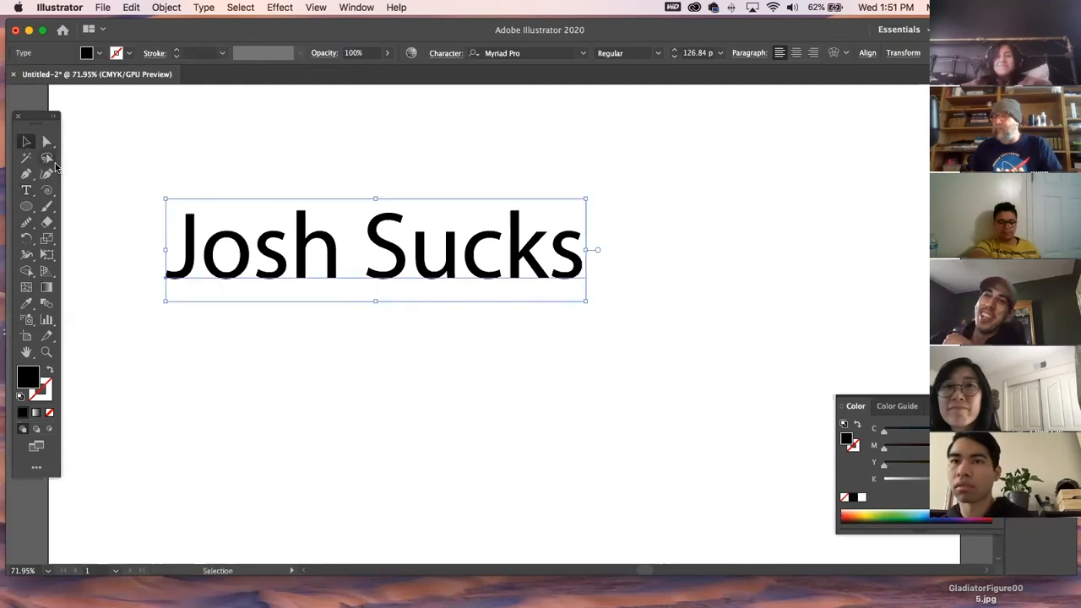
click(525, 53)
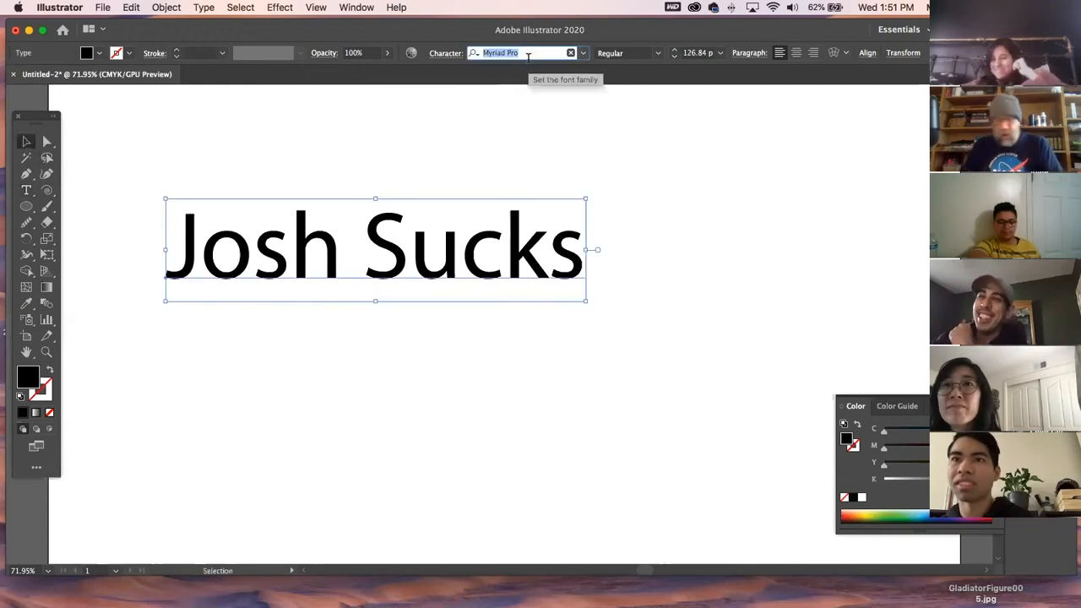
text(Ed)
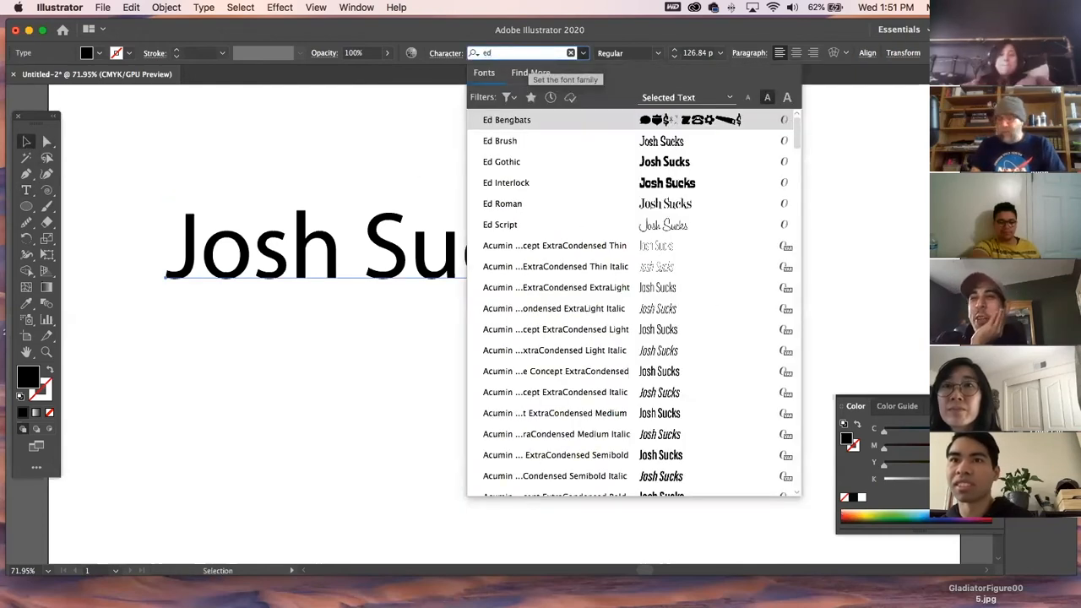
key(Return)
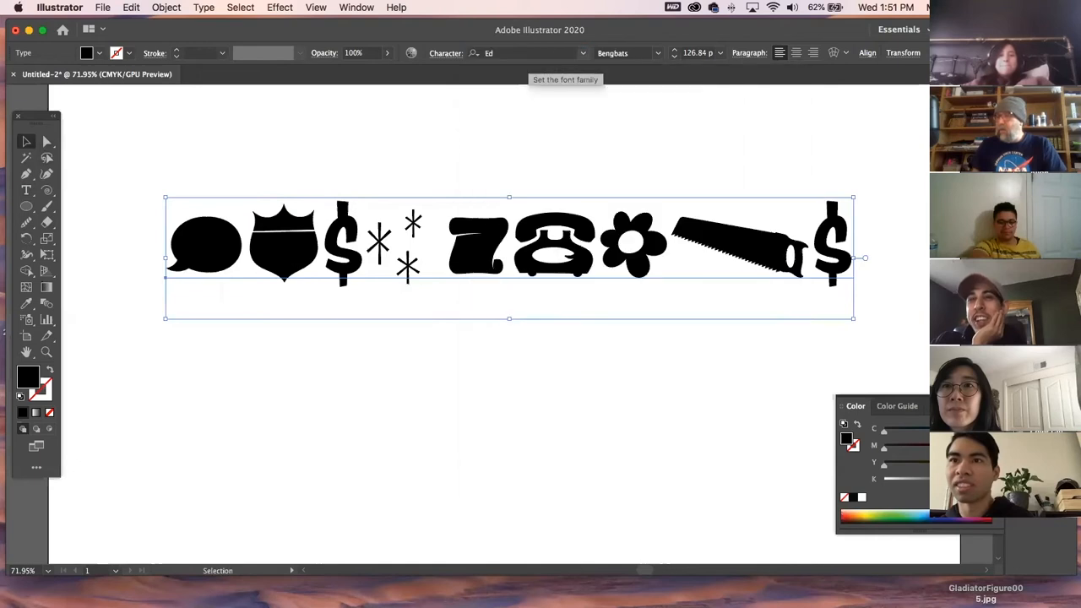
click(199, 139)
key(space)
drag(556, 201, 573, 232)
click(589, 279)
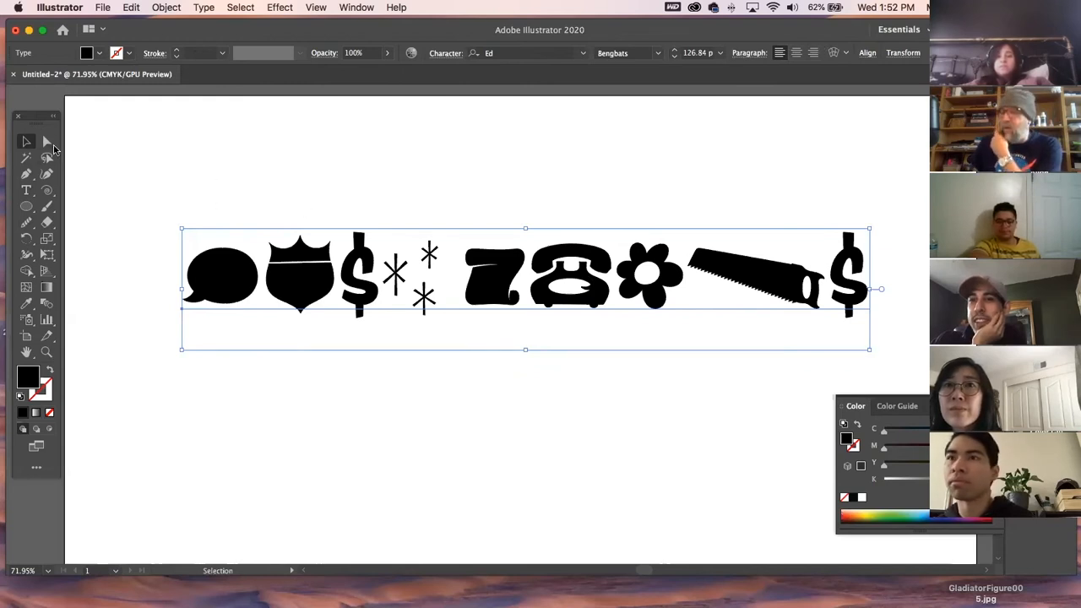
click(49, 224)
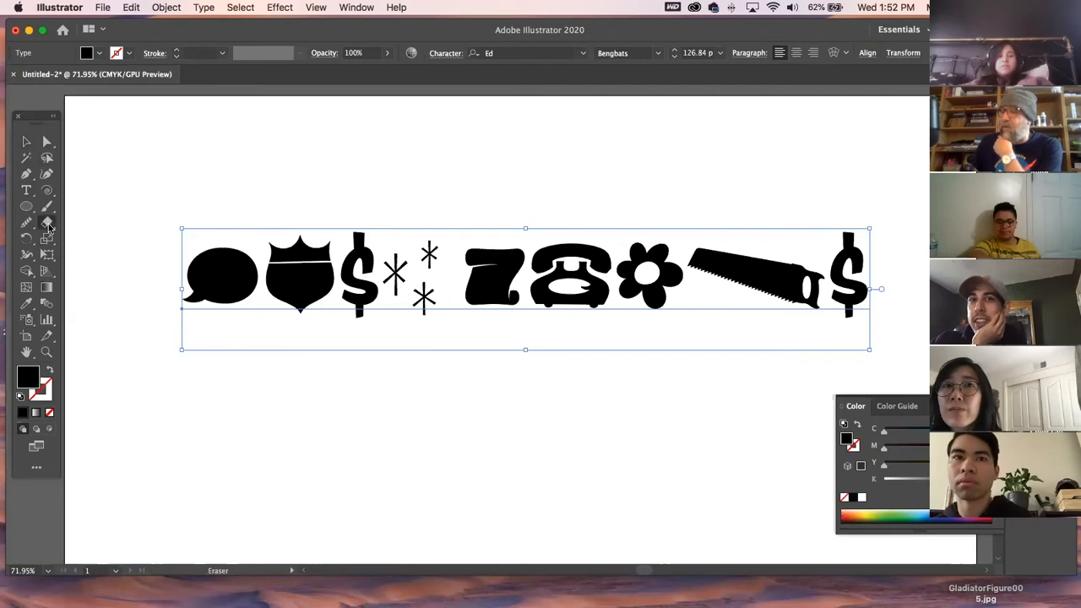
click(26, 142)
click(272, 167)
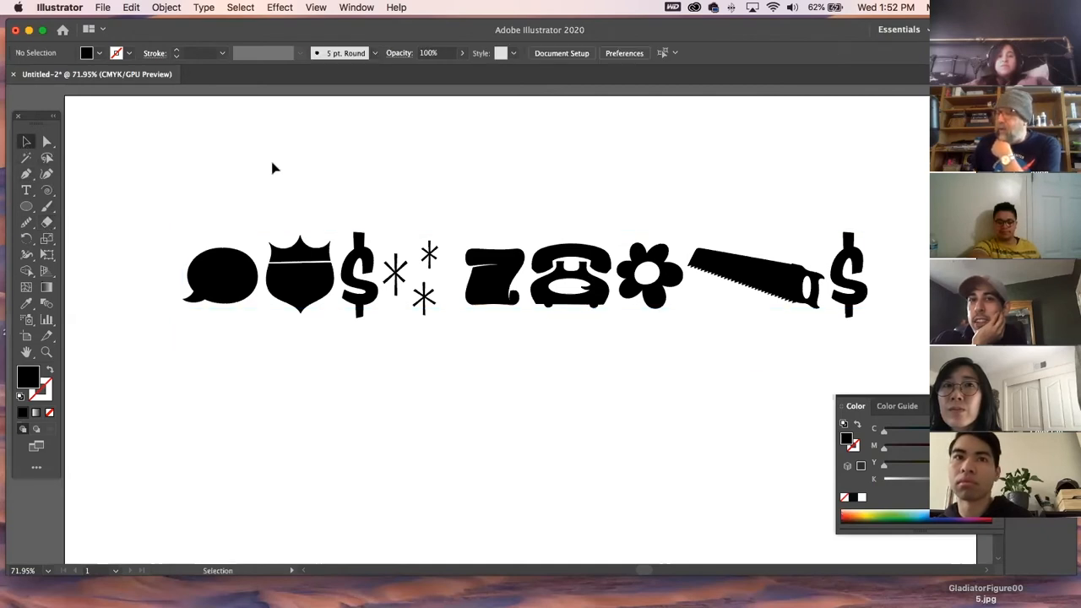
Hide the Color panel, and briefly show and hide the Gradient and Character panels
click(47, 208)
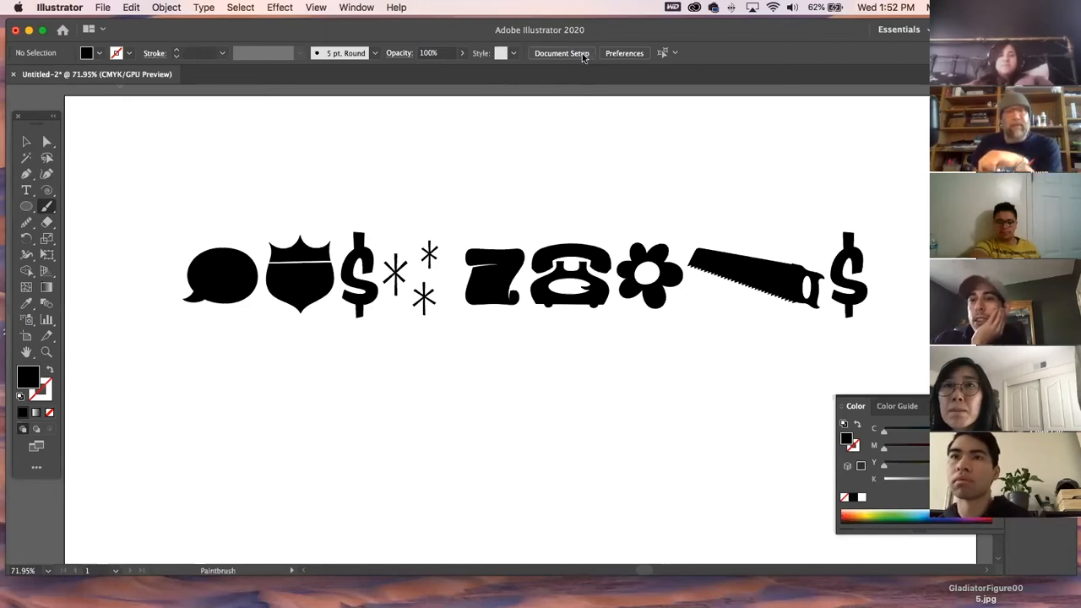
click(366, 9)
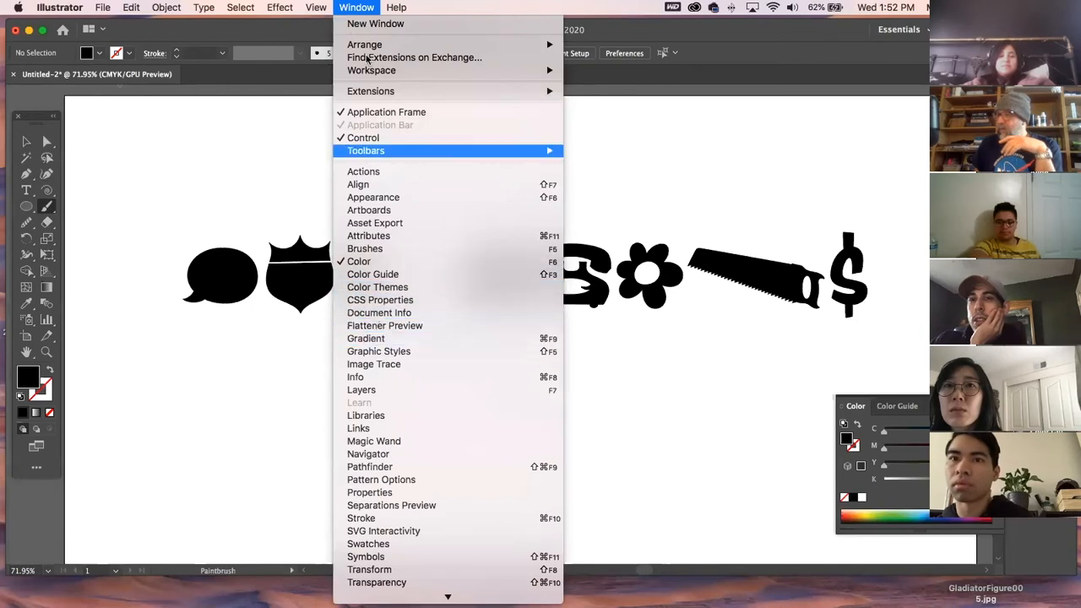
click(351, 6)
key(F6)
key(super+F9)
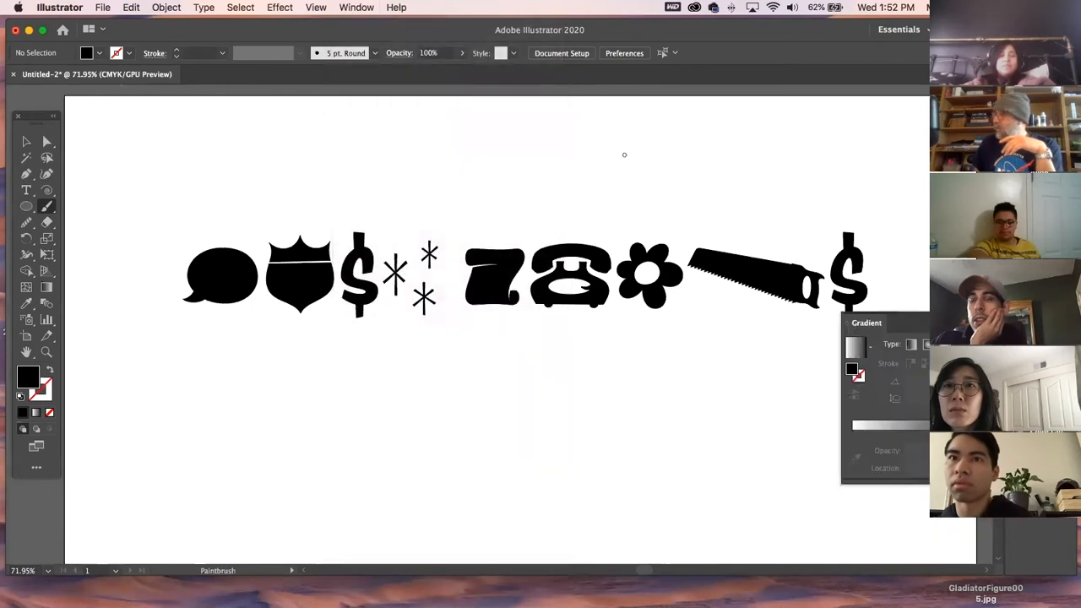
key(super+F9)
key(super+t)
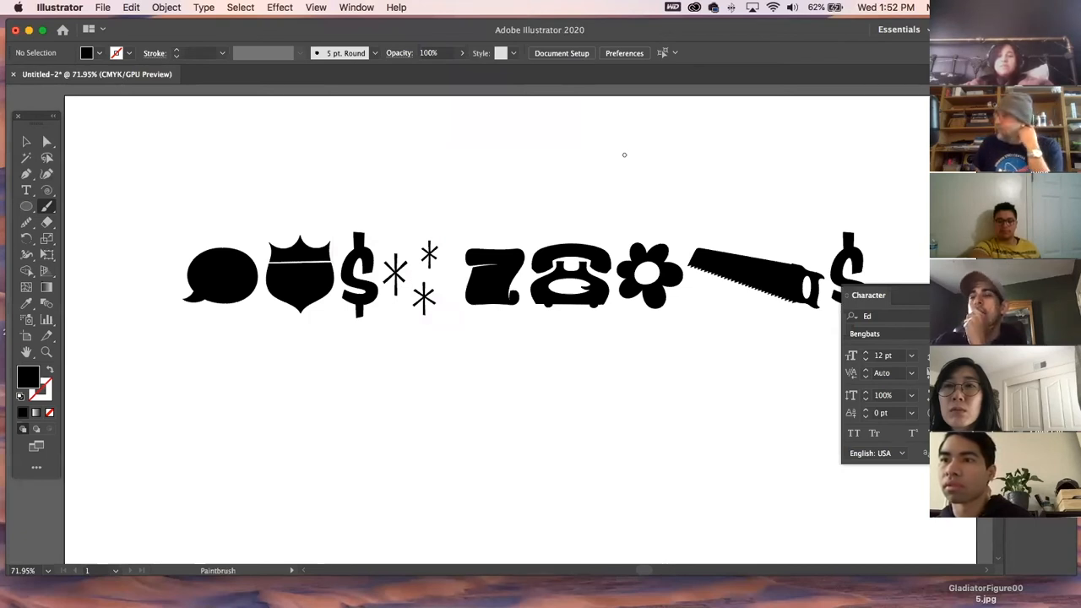
key(super+t)
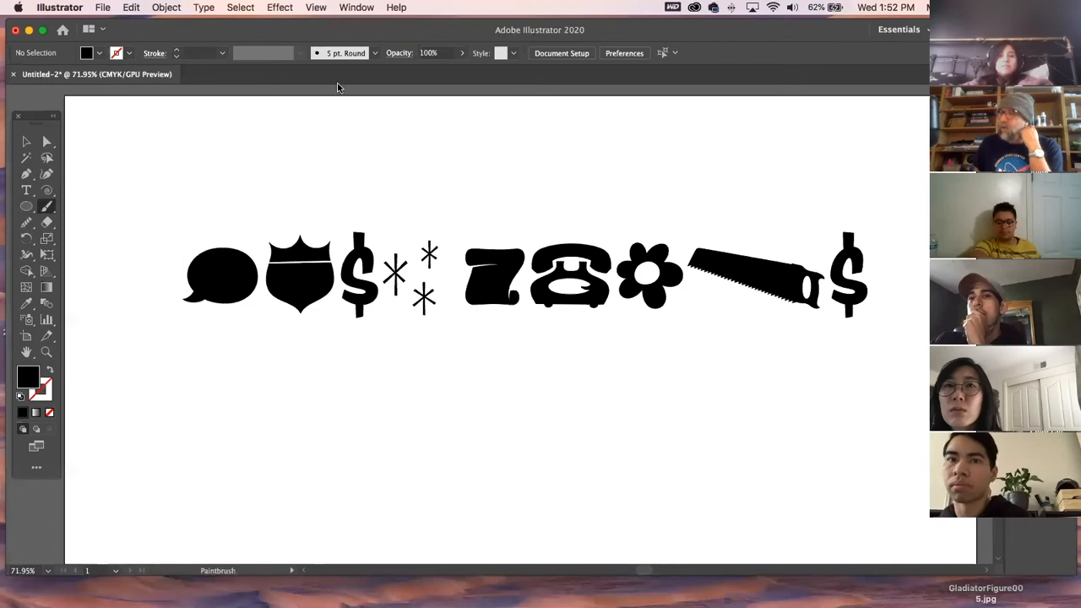
Swap the fill and stroke colours to get a black 1 pt stroke without fill, and show the Stroke panel
key(shift+x)
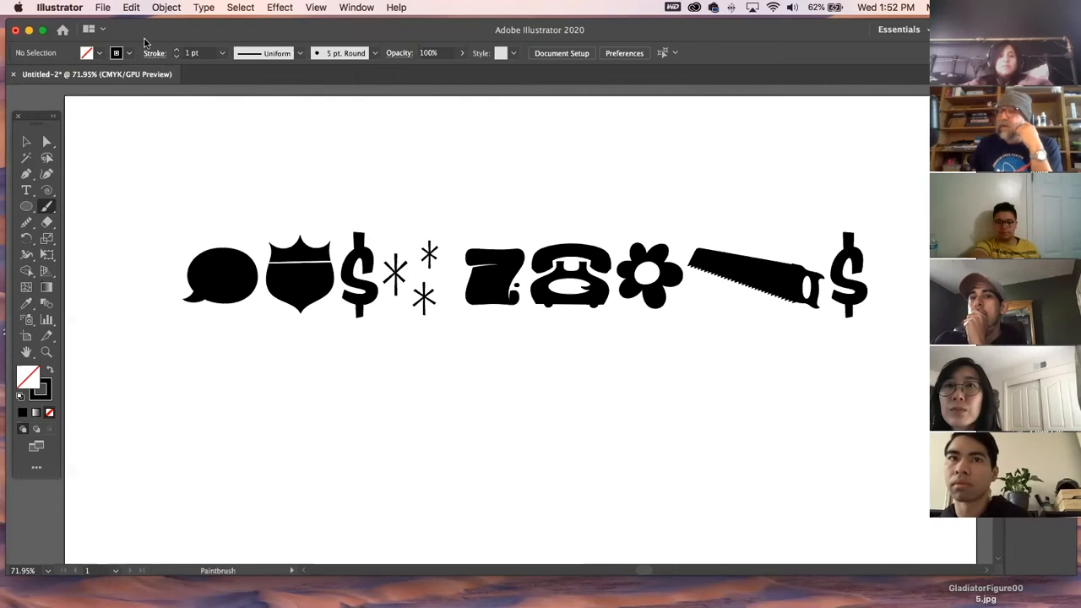
click(357, 7)
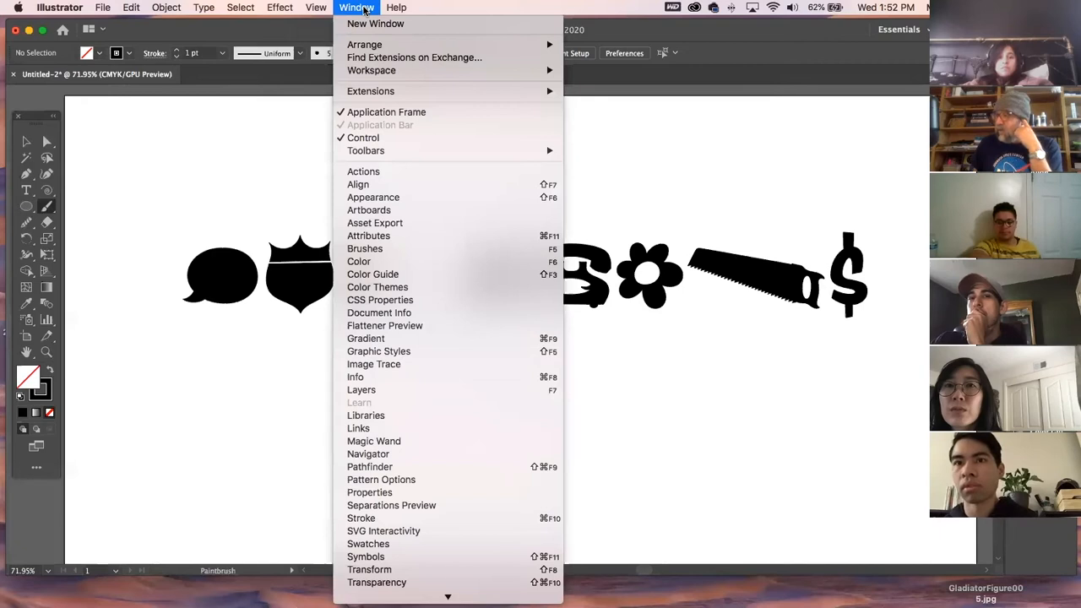
click(389, 518)
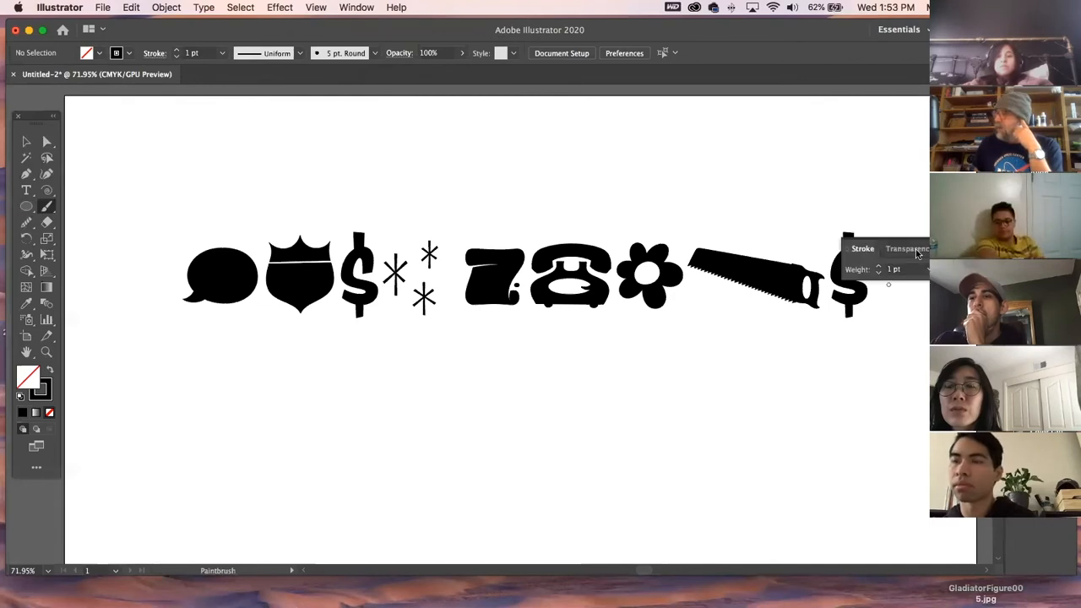
click(726, 198)
click(25, 141)
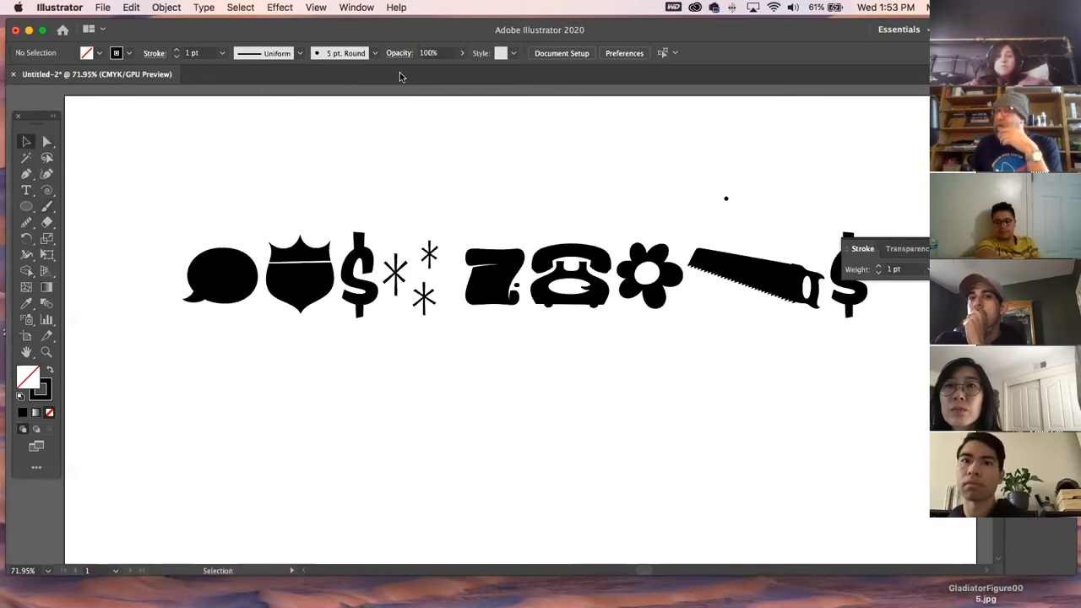
click(356, 7)
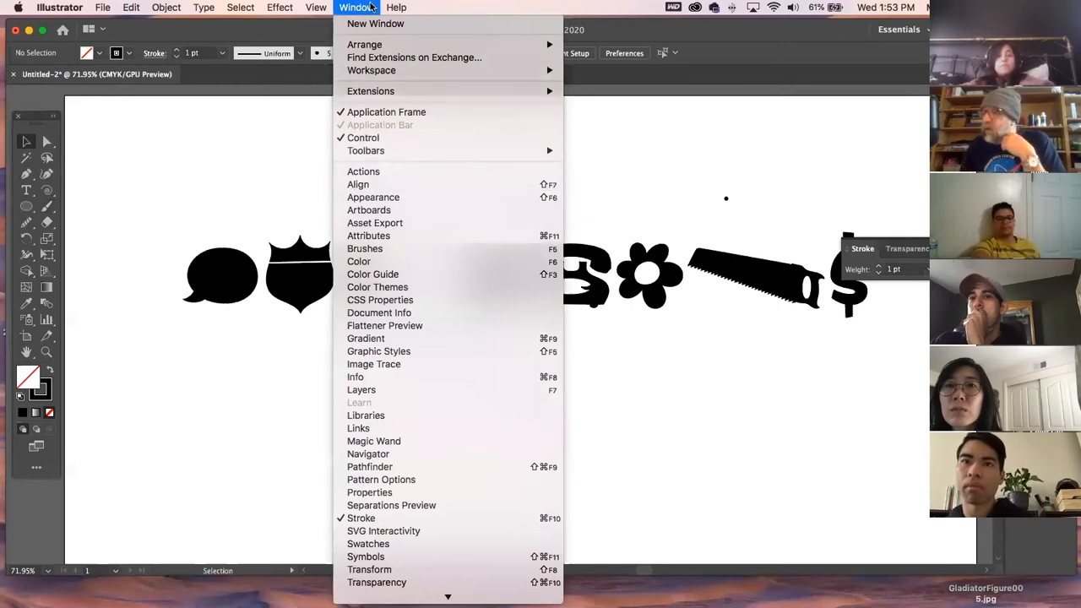
click(360, 7)
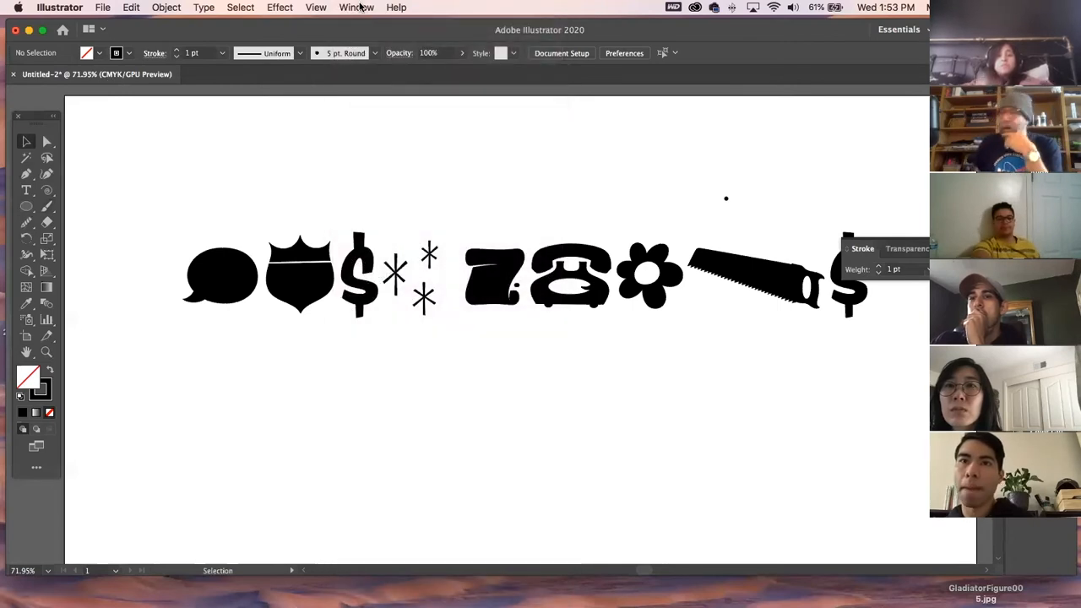
Delete the symbol-font text and the stray brush dots, leaving the artboard empty
click(282, 267)
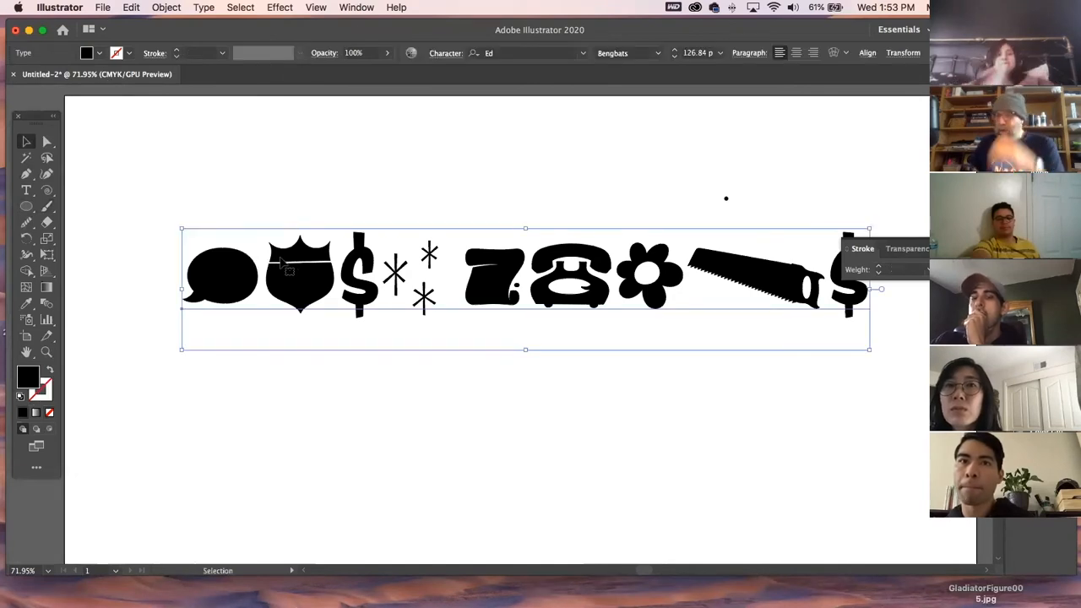
key(Delete)
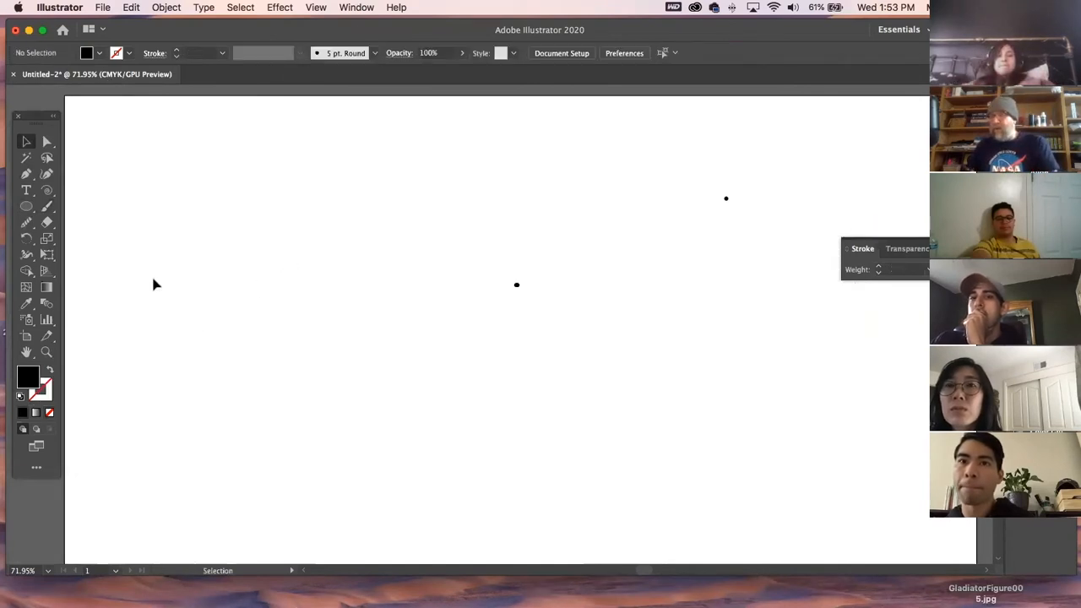
click(26, 173)
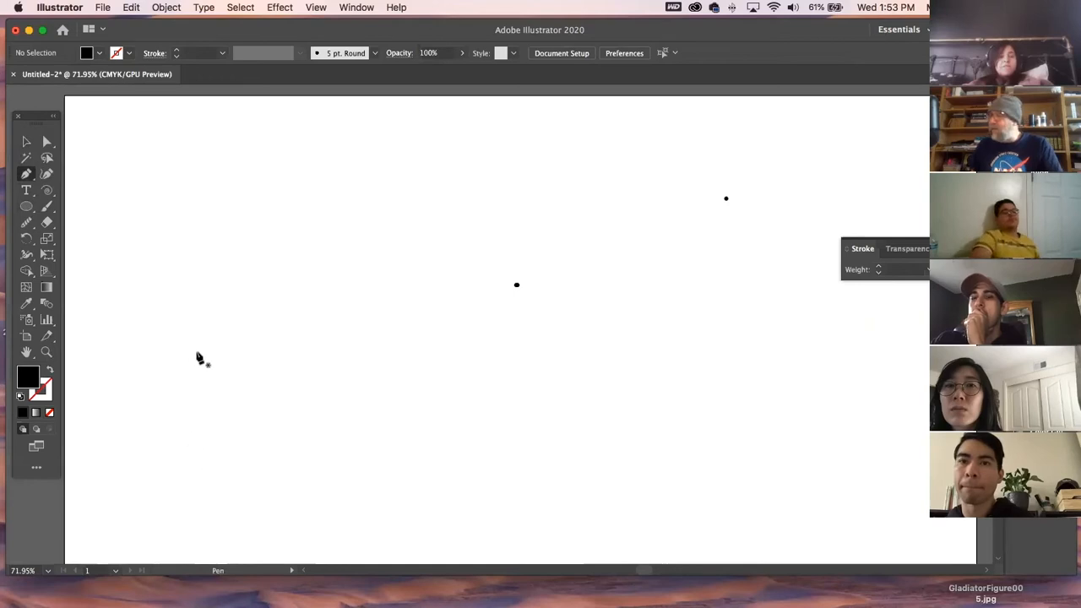
drag(470, 146, 768, 403)
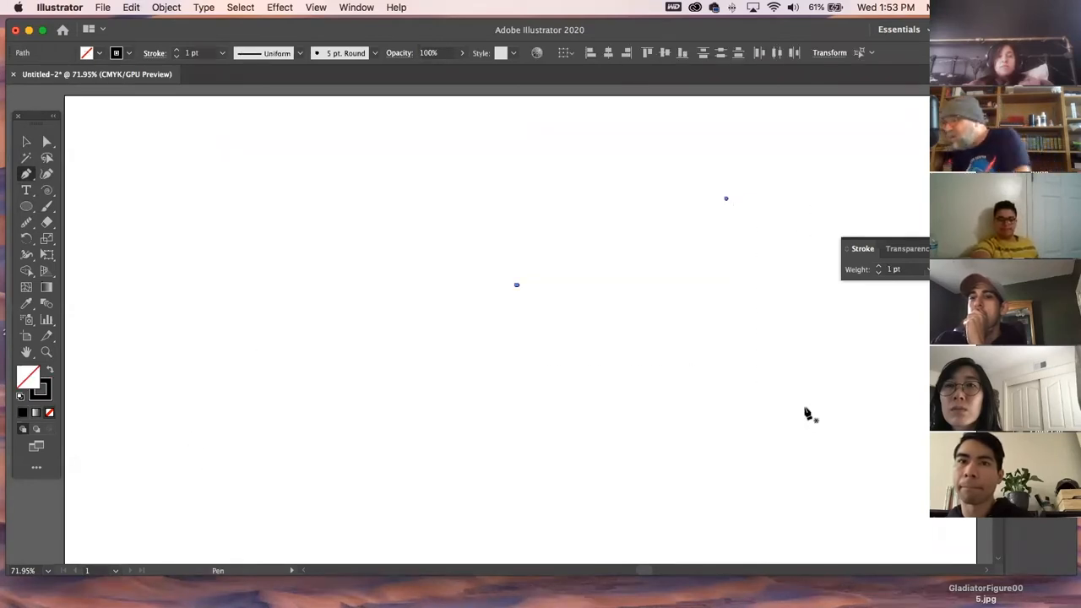
drag(651, 312, 580, 228)
click(27, 142)
click(245, 222)
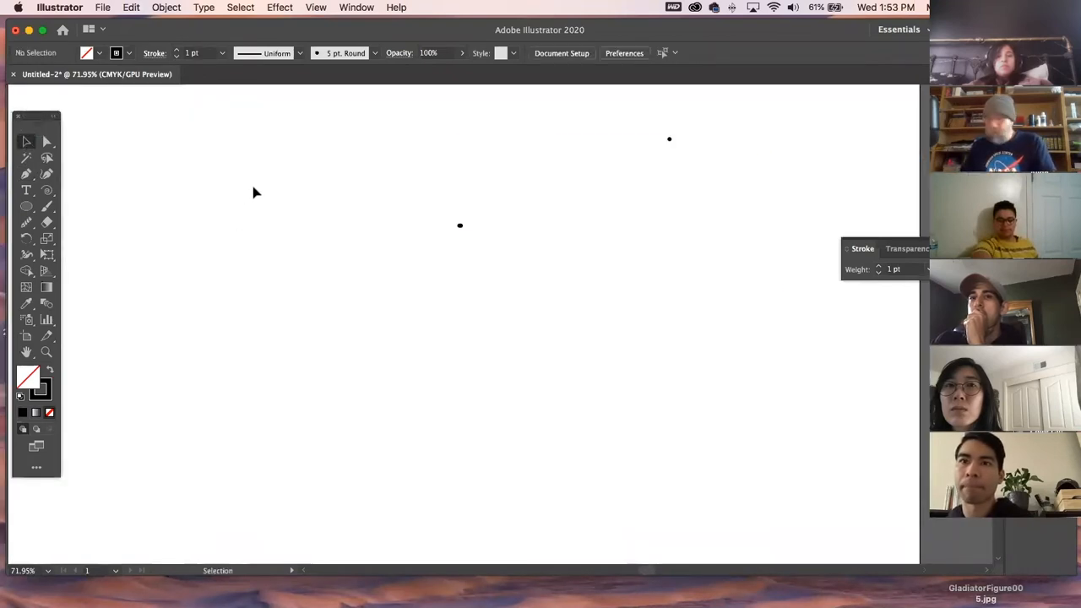
key(super+a)
key(Delete)
Draw an open three-point S-curve across the artboard with the Pen tool, ending at about X 14.03 in, Y 7.06 in
click(26, 174)
click(143, 349)
drag(339, 289, 444, 314)
drag(760, 415, 923, 406)
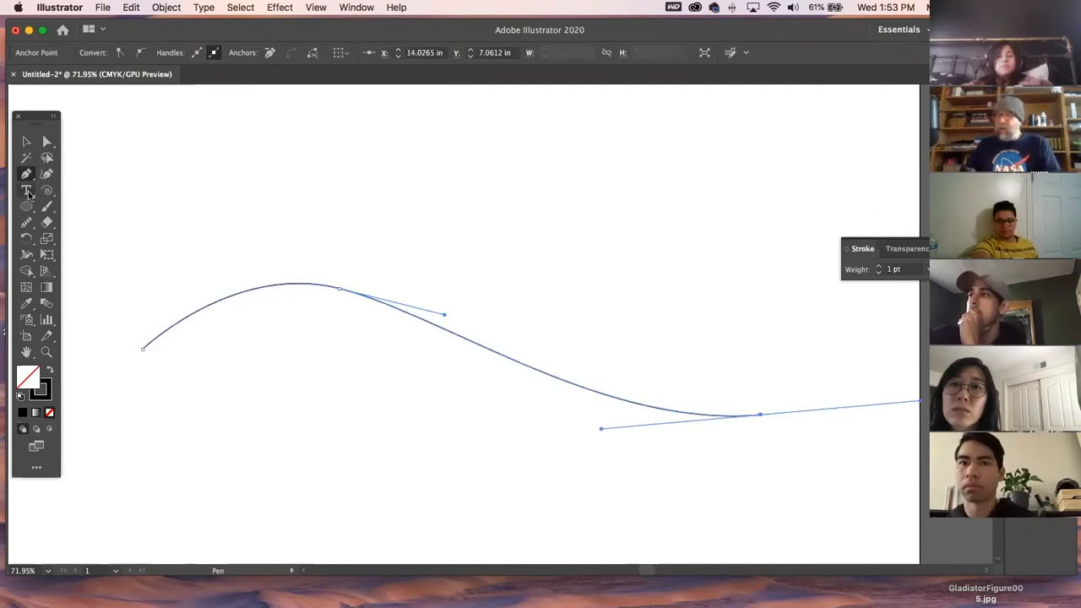
Place placeholder text along the curve with the Type on a Path tool, starting near the curve's beginning
drag(26, 193, 62, 193)
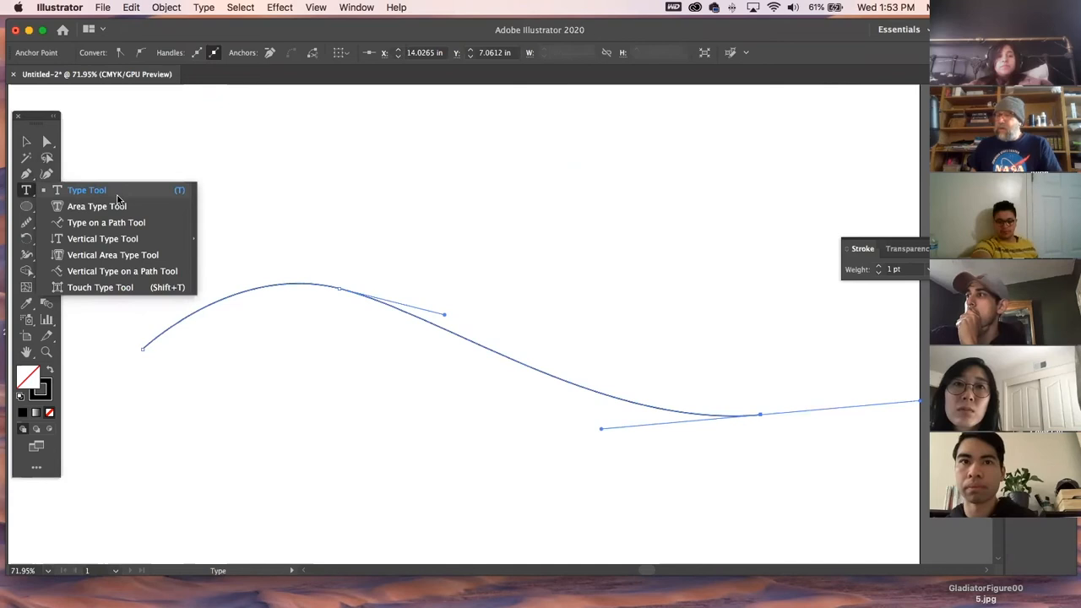
click(117, 223)
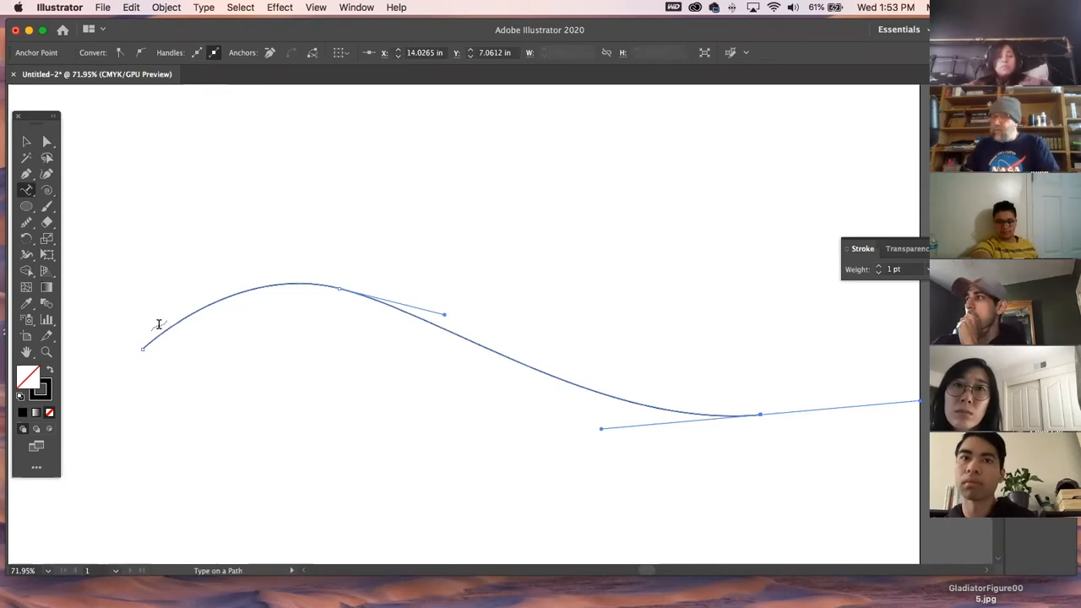
click(159, 332)
click(27, 141)
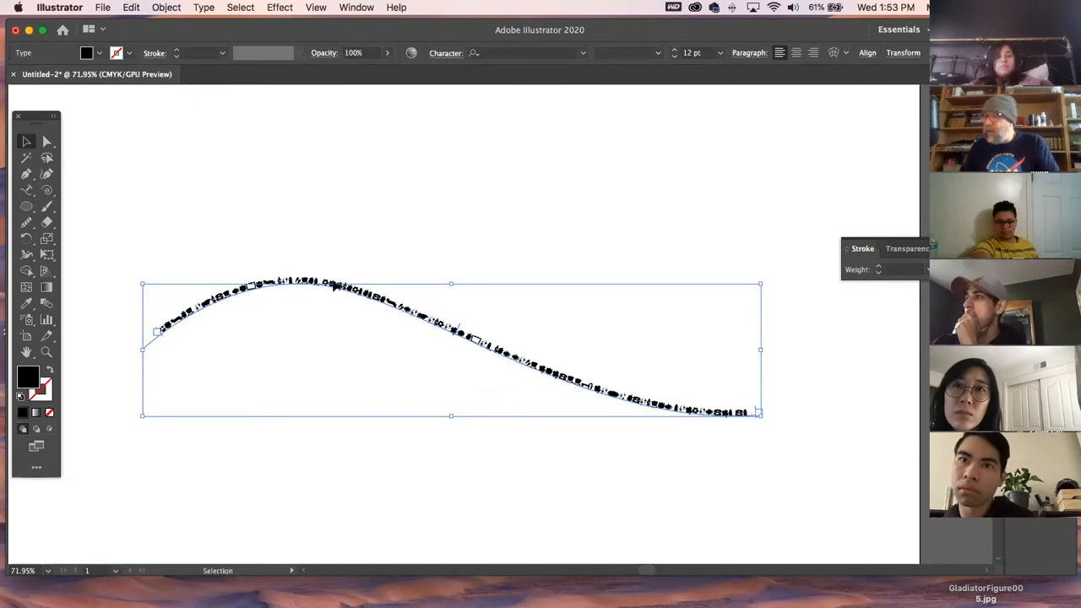
Delete the part of the path text that runs from just past the curve's crest to its end
triple_click(333, 283)
drag(322, 282, 830, 411)
key(BackSpace)
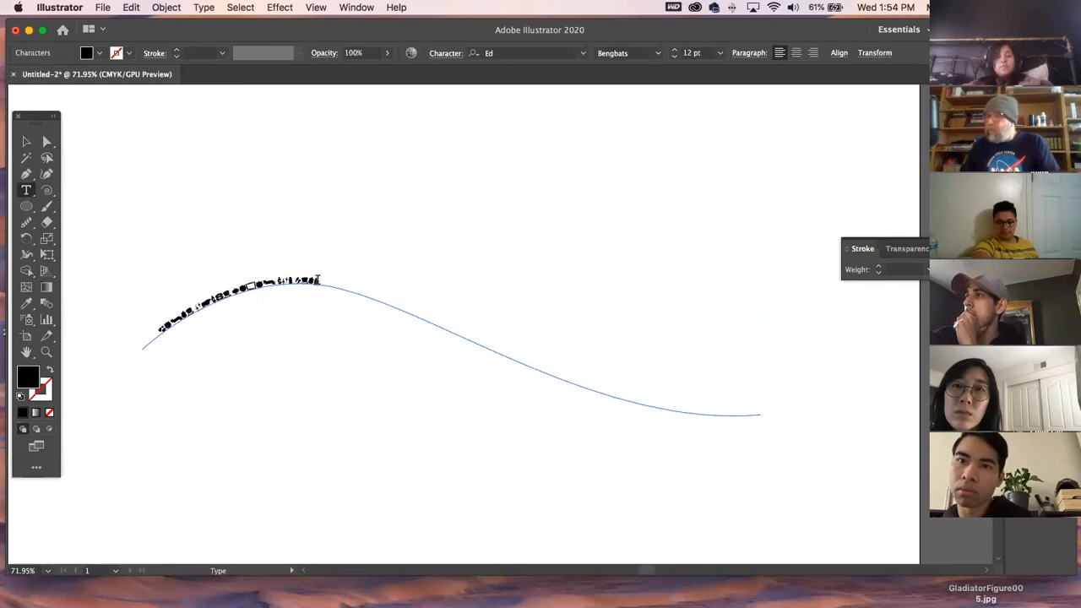
Select all the remaining symbols on the curve and set their font size to 45 pt
drag(320, 280, 123, 326)
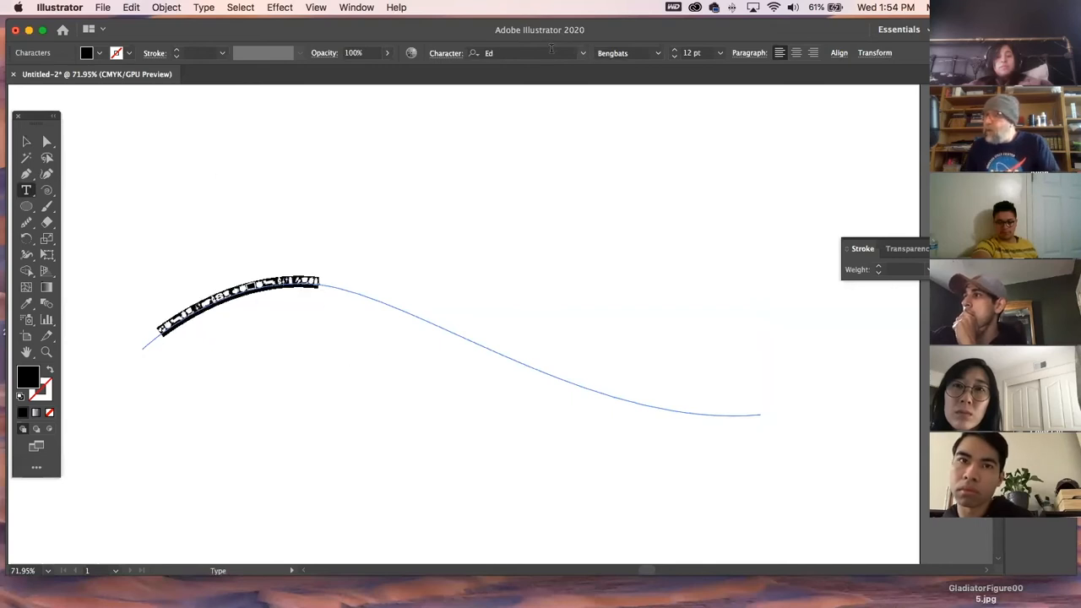
click(674, 51)
click(673, 51)
click(673, 51)
click(673, 51)
click(673, 51)
click(673, 51)
click(673, 51)
click(673, 50)
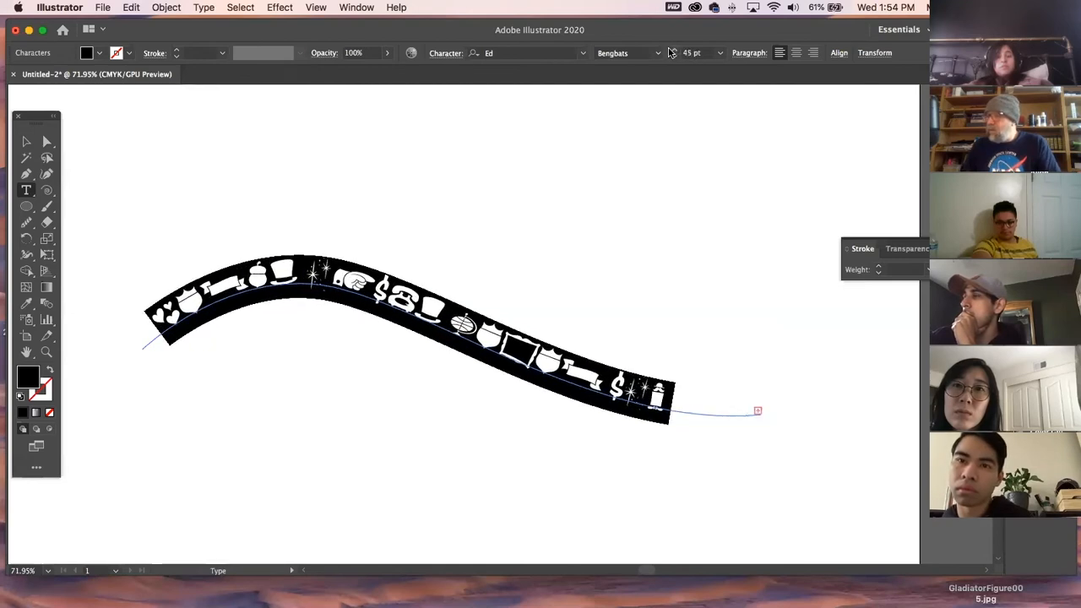
Delete the symbol text on the curved path
click(26, 141)
click(139, 152)
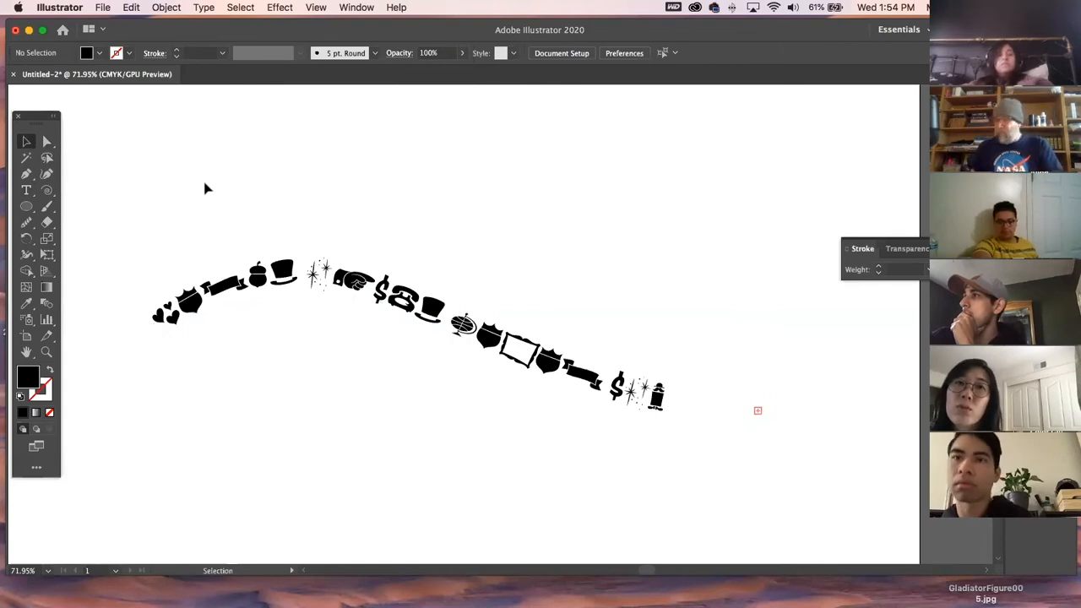
drag(245, 222, 519, 445)
key(Delete)
Draw a circle about 3.7 in across, fill it with 45 pt Ed Bengbats placeholder text, and undo both
click(26, 206)
key(t)
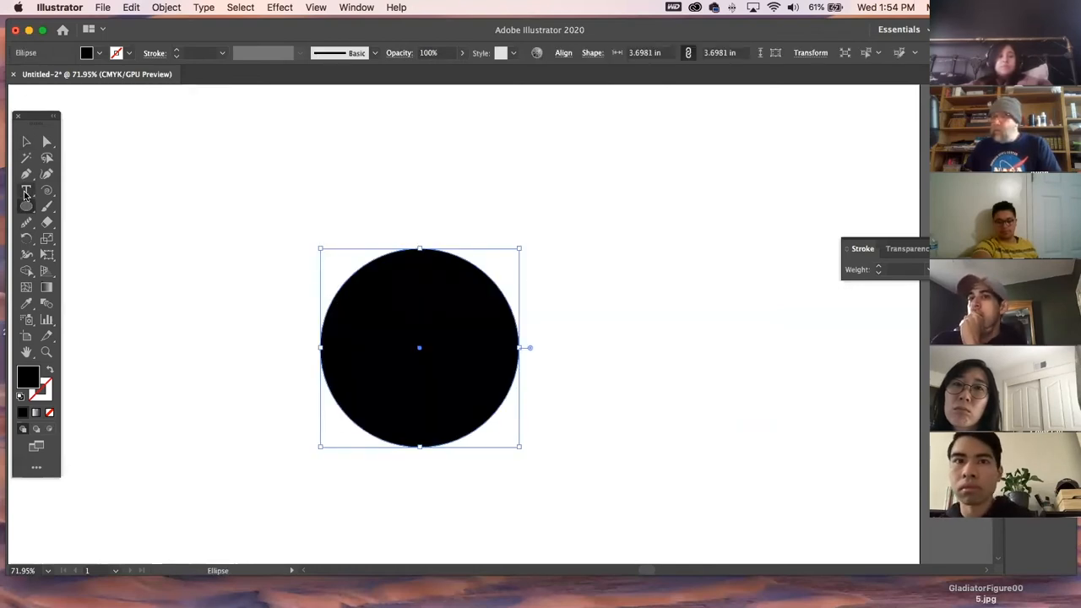
click(346, 299)
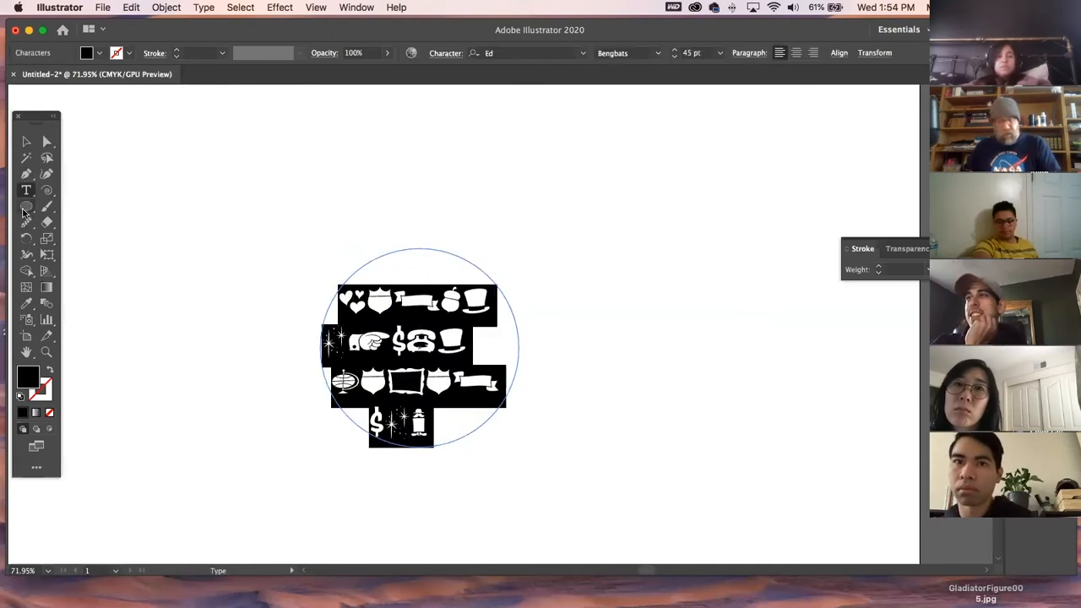
key(super+z)
key(super+z)
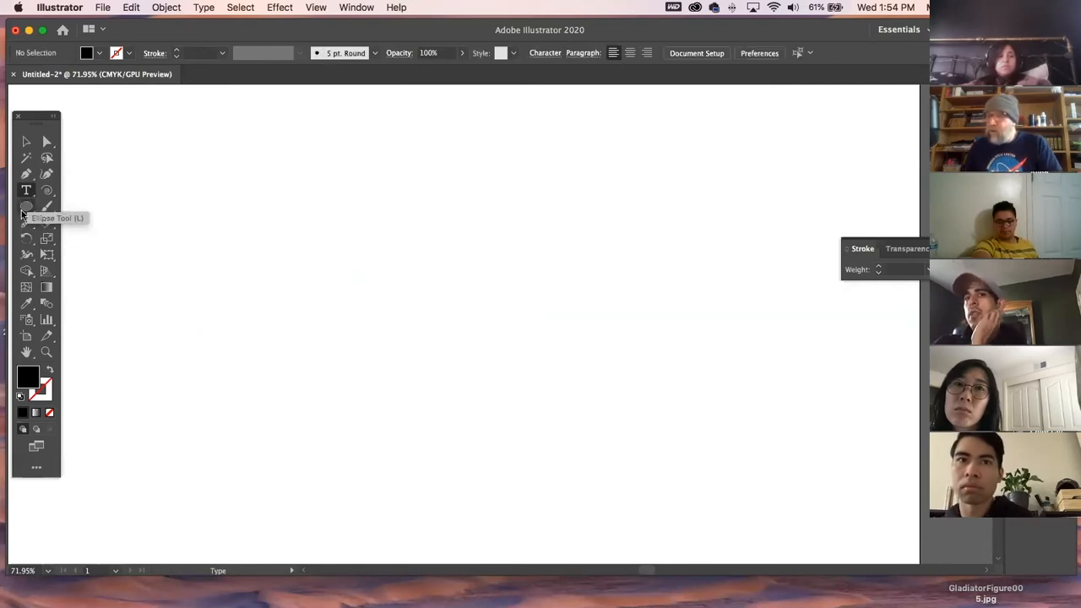
Draw a rectangle about 3.1 by 3.9 in on the artboard and delete it
click(25, 207)
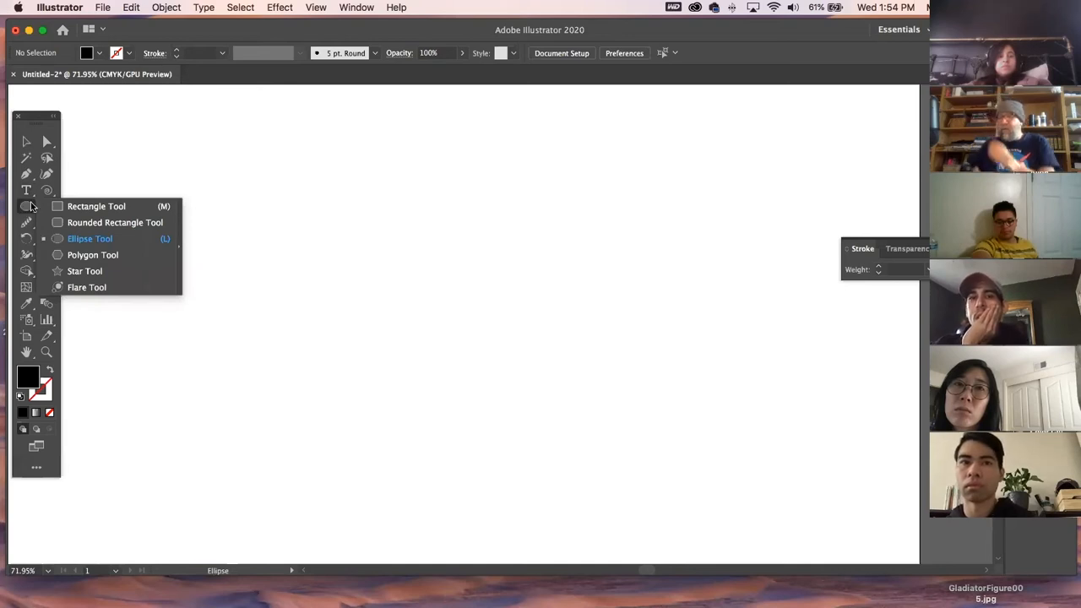
click(97, 206)
mouse_move(216, 216)
mouse_down()
mouse_move(367, 430)
mouse_move(387, 422)
mouse_up()
key(Delete)
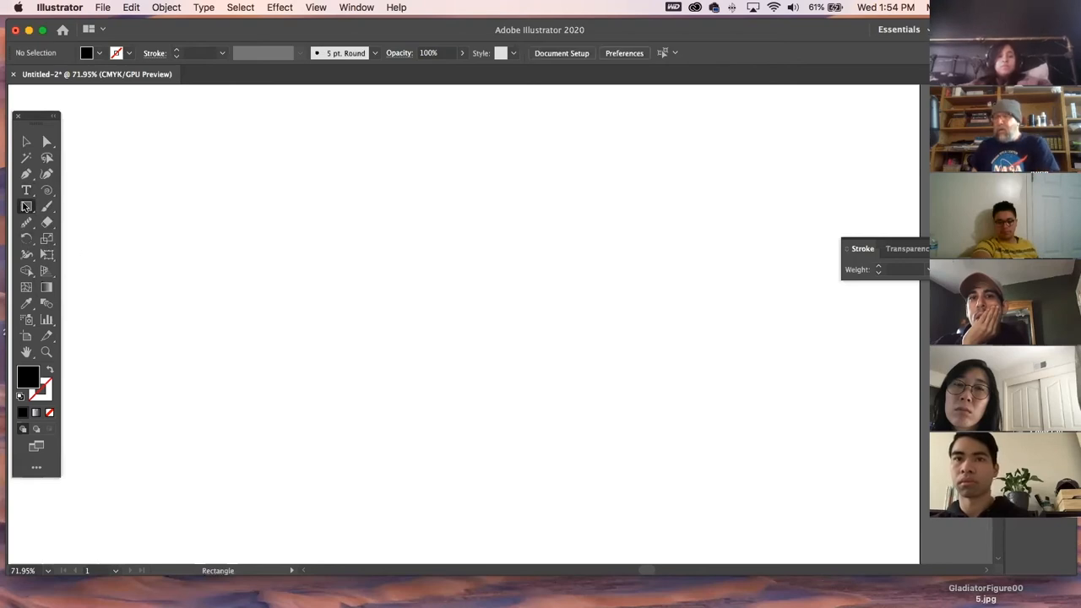
Draw a large five-pointed star on the artboard and fill its shape with 45 pt area type placeholder text
drag(27, 210, 101, 272)
drag(444, 324, 588, 498)
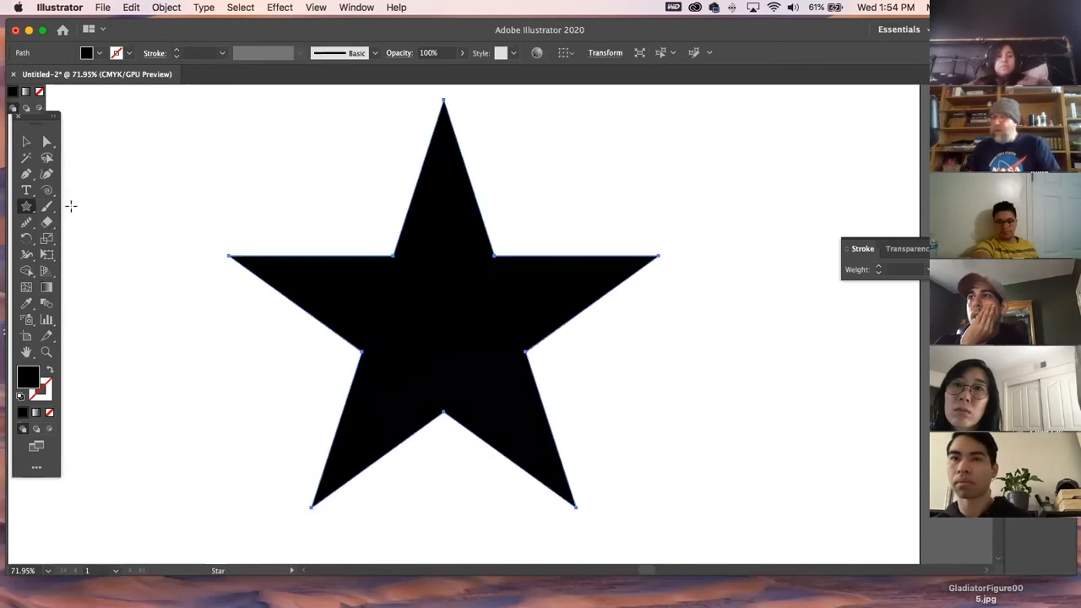
click(26, 192)
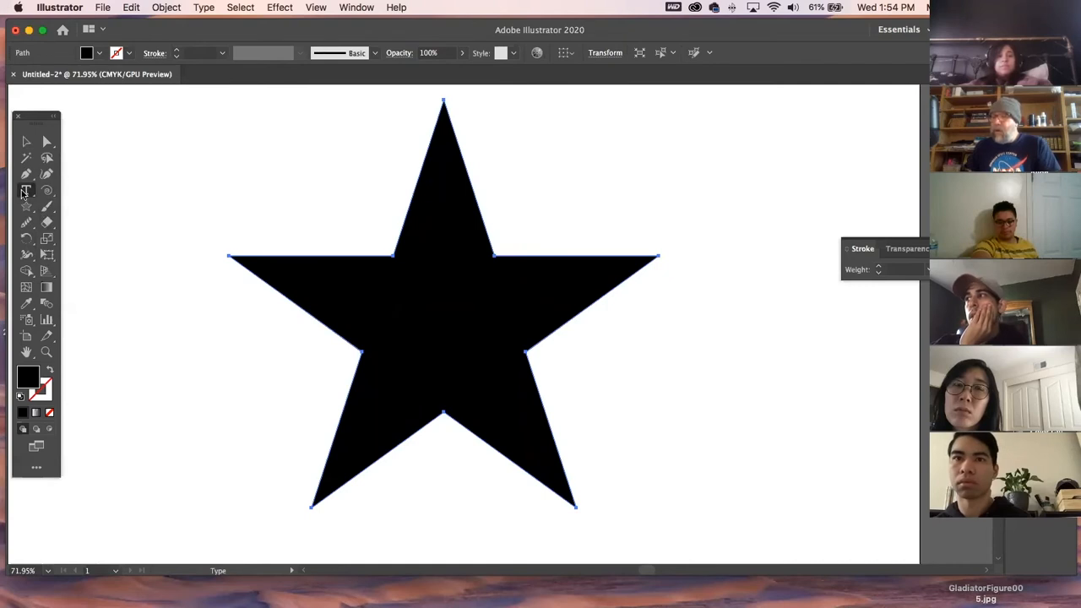
click(24, 194)
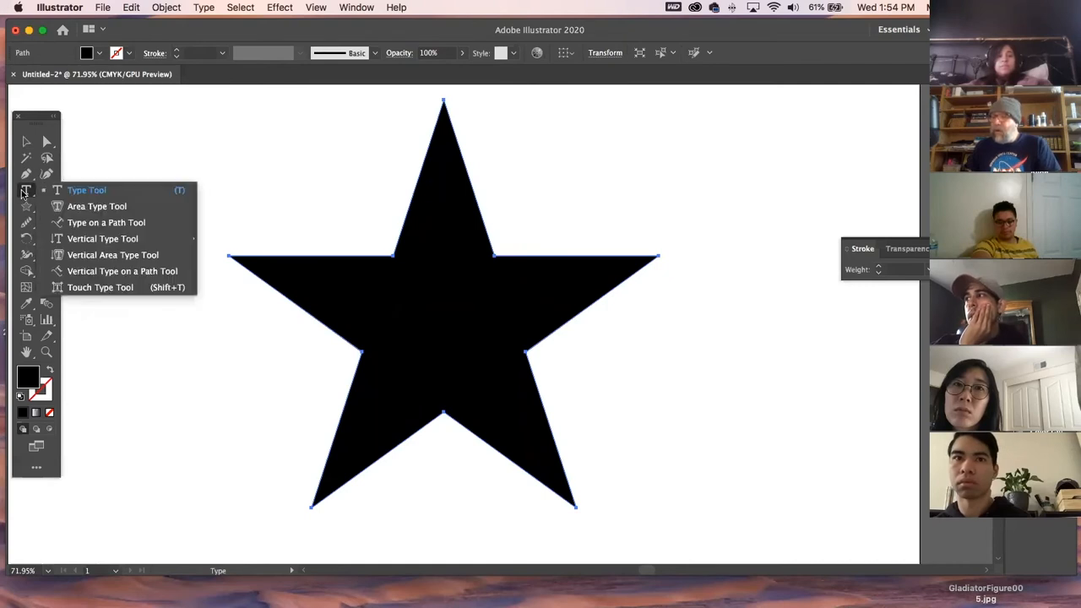
click(106, 207)
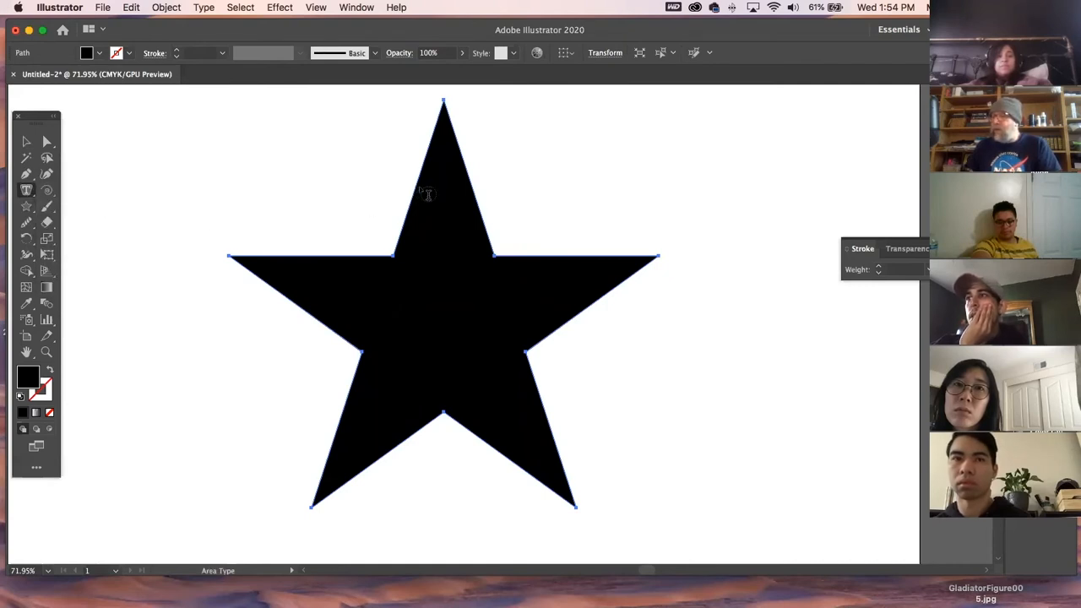
click(428, 195)
click(683, 322)
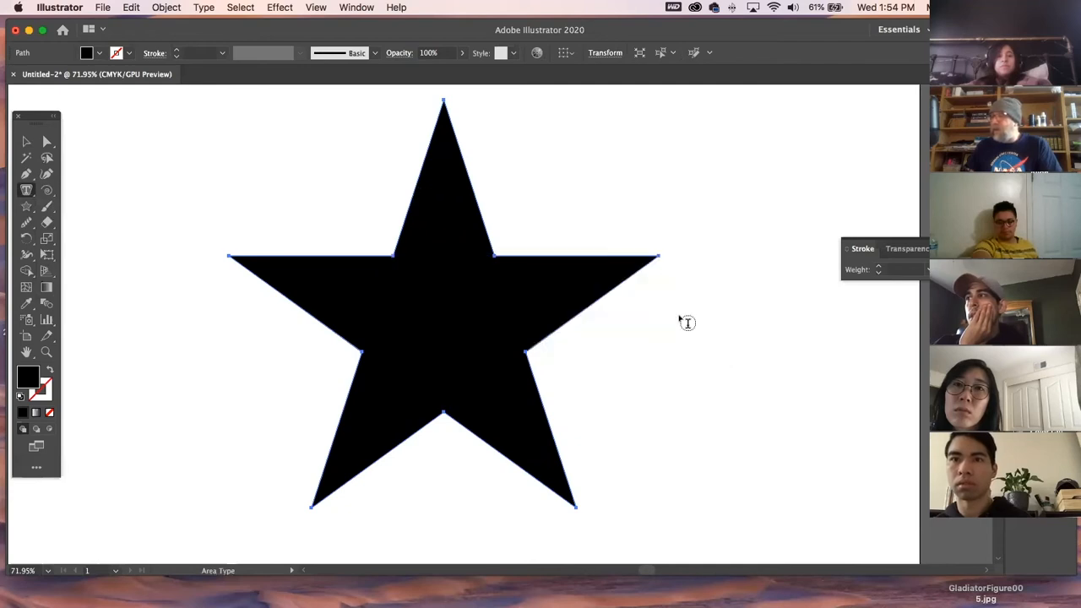
click(407, 207)
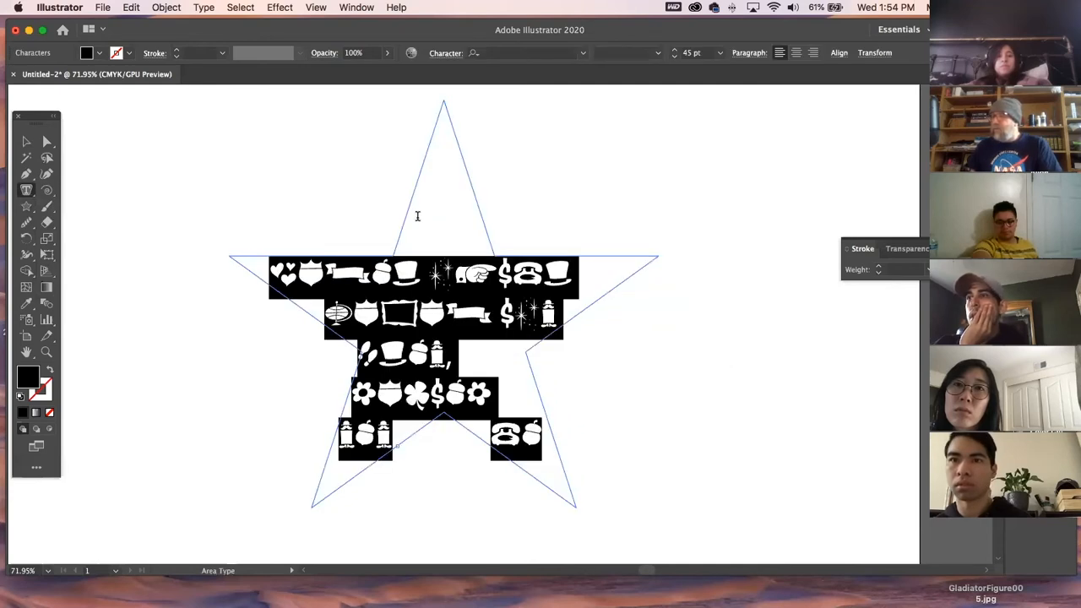
key(Escape)
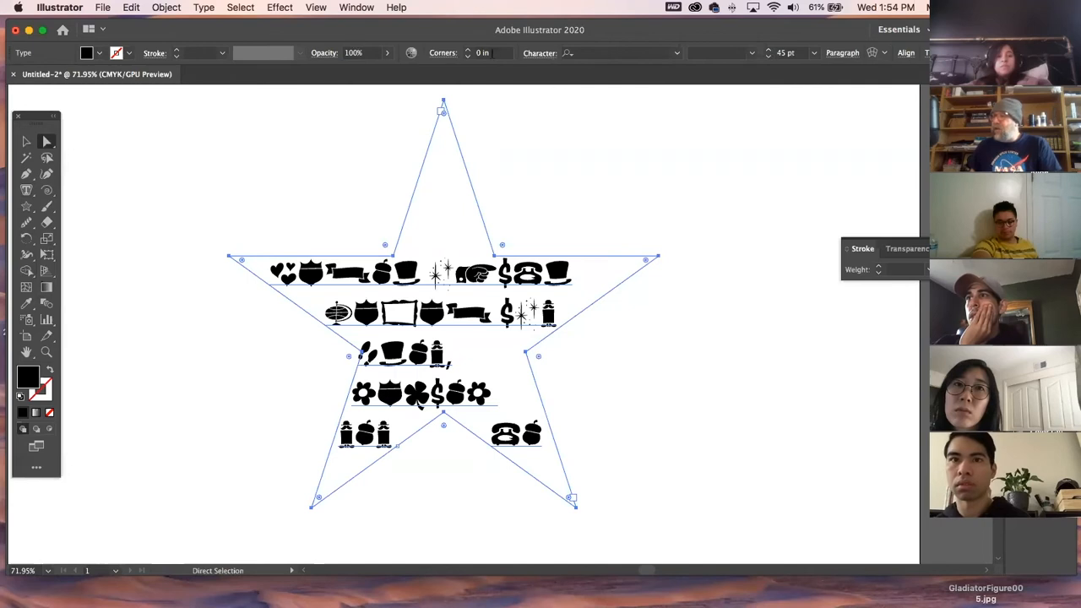
Increase the font size of the text inside the star to 58 pt
click(770, 52)
click(769, 53)
click(770, 52)
click(770, 52)
click(770, 53)
click(771, 53)
click(770, 52)
click(769, 53)
click(769, 53)
click(770, 52)
click(769, 53)
click(770, 53)
click(769, 53)
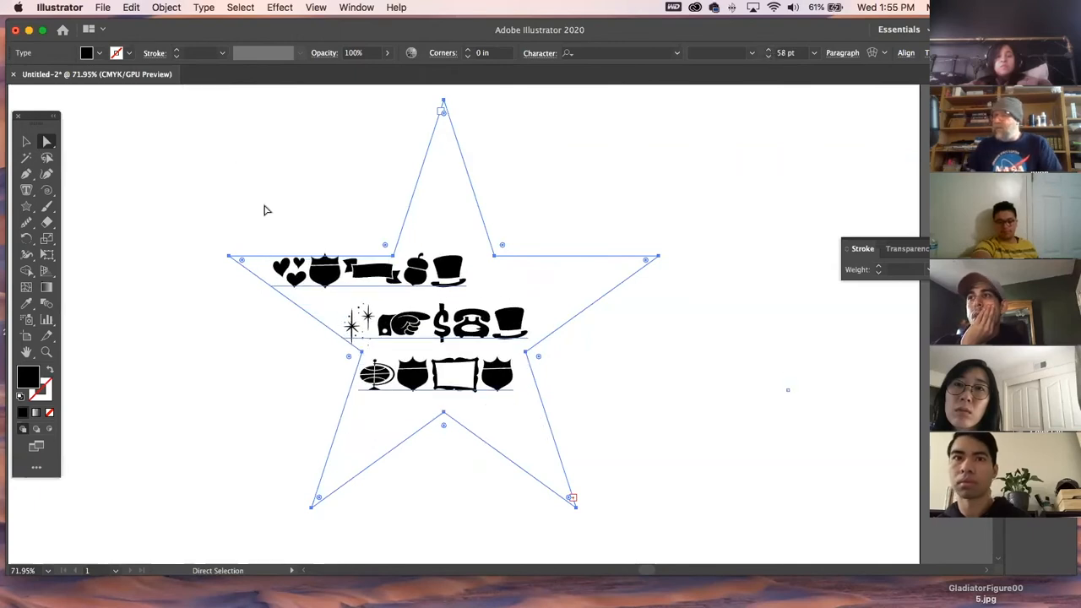
Reduce the font size of the star's text to about 29 pt
click(768, 56)
click(769, 57)
click(769, 57)
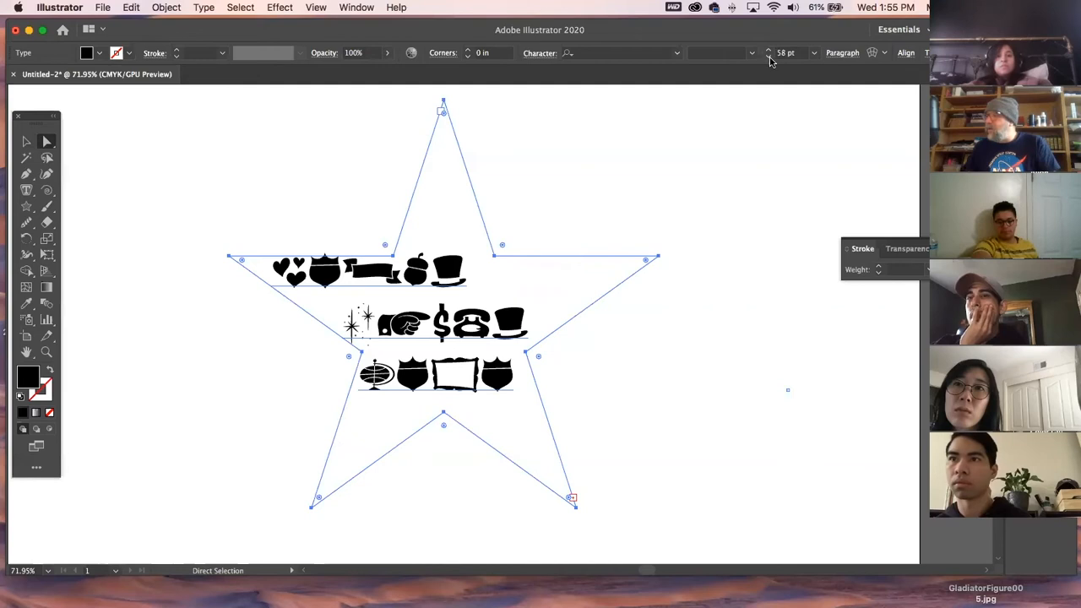
click(769, 56)
click(770, 57)
click(769, 56)
click(769, 57)
click(768, 57)
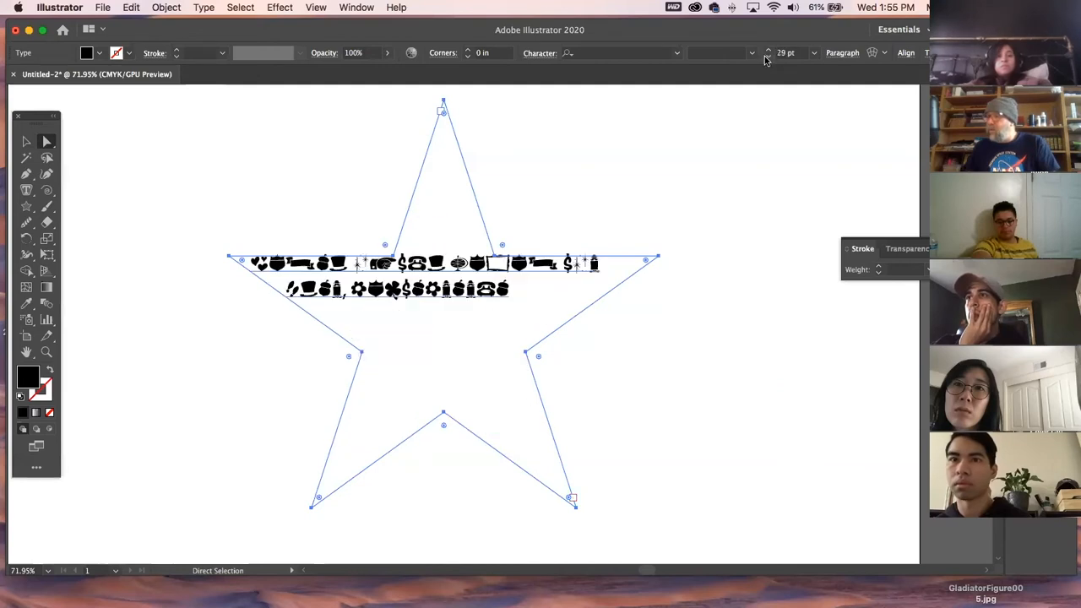
click(767, 58)
double_click(467, 284)
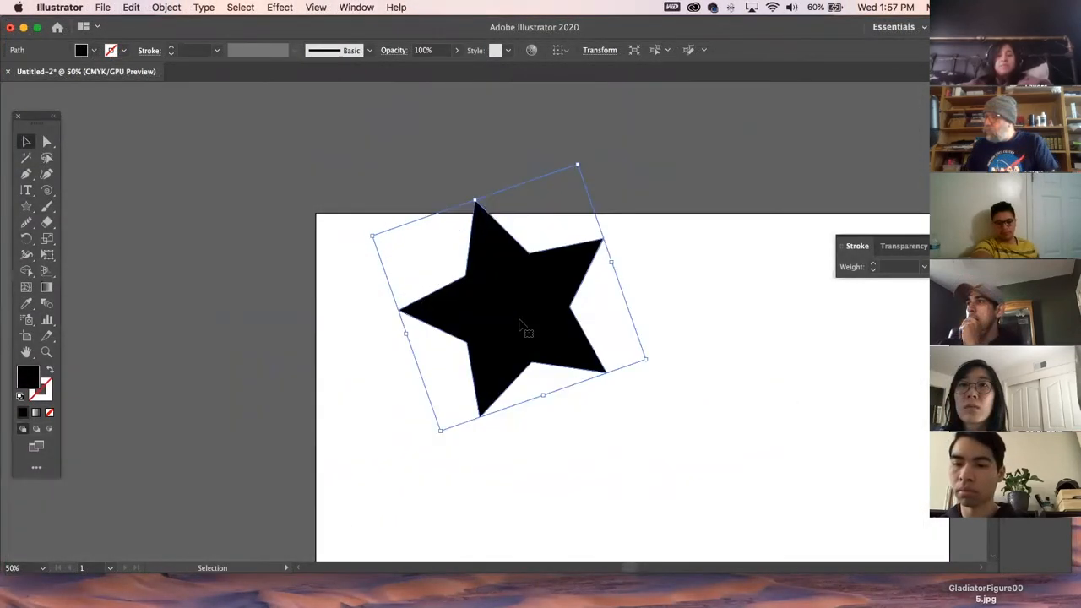
Move the tilted black star fully onto the artboard and give it no fill and a black 1 pt stroke
drag(520, 321, 587, 400)
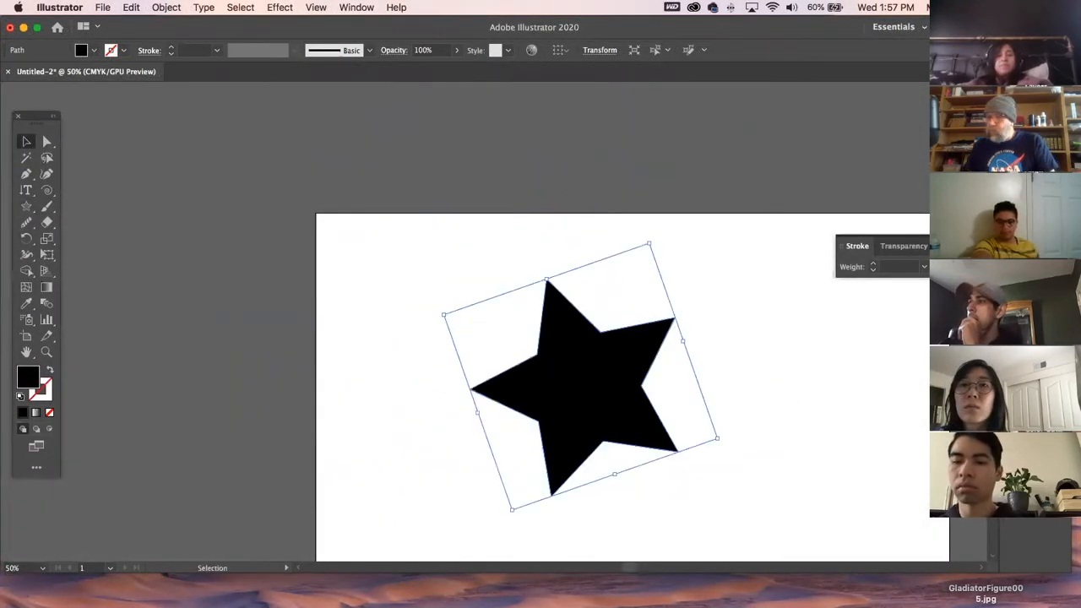
click(49, 413)
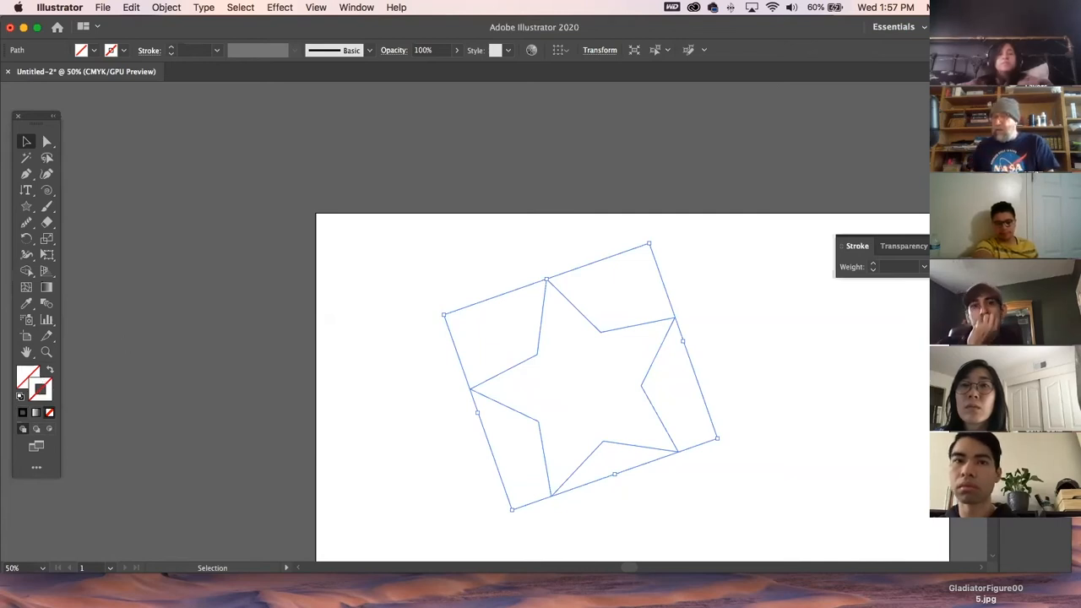
click(22, 414)
click(277, 359)
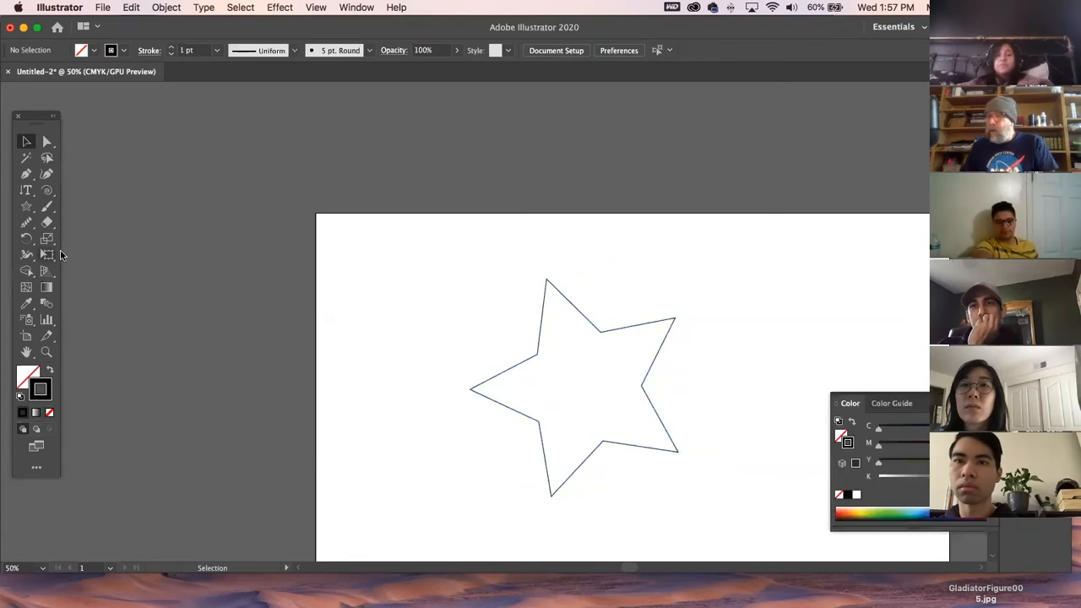
Cut the star's outline with Scissors on both sides of its upper inner corner and delete the cut-out segment
click(47, 222)
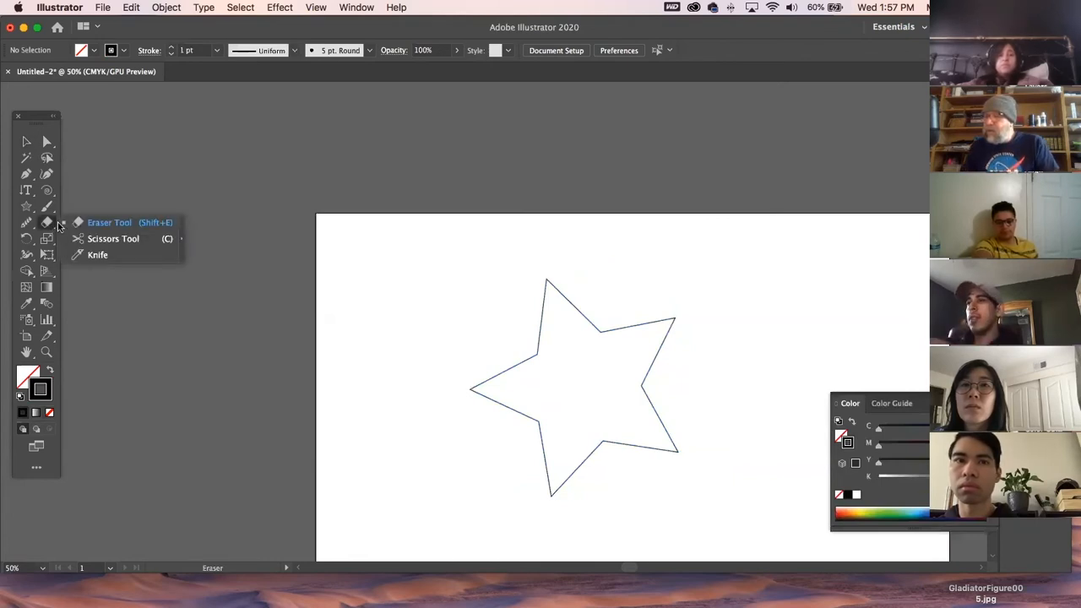
click(108, 240)
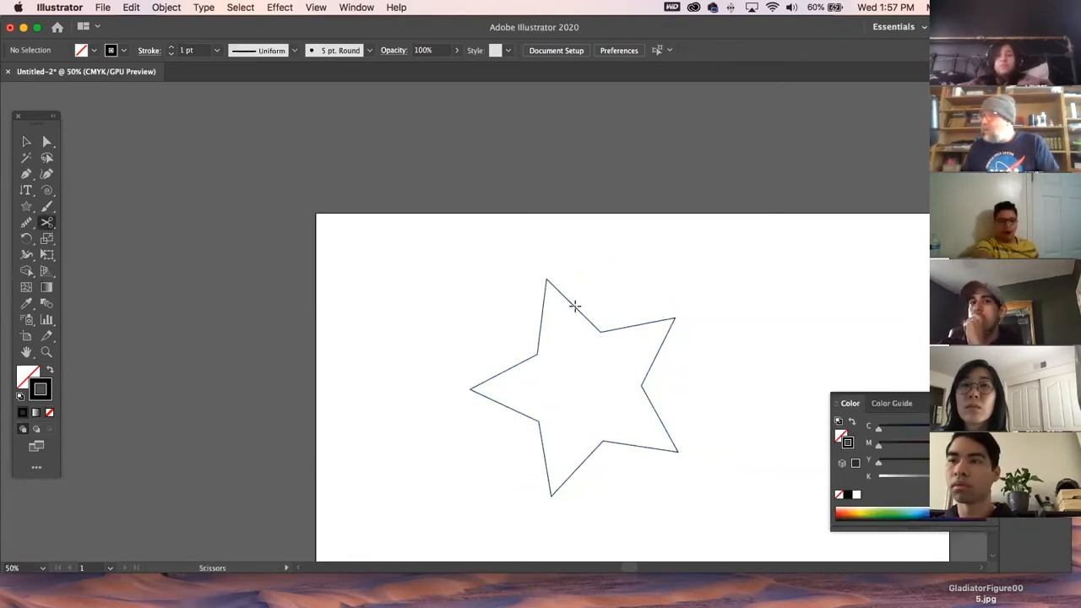
click(575, 306)
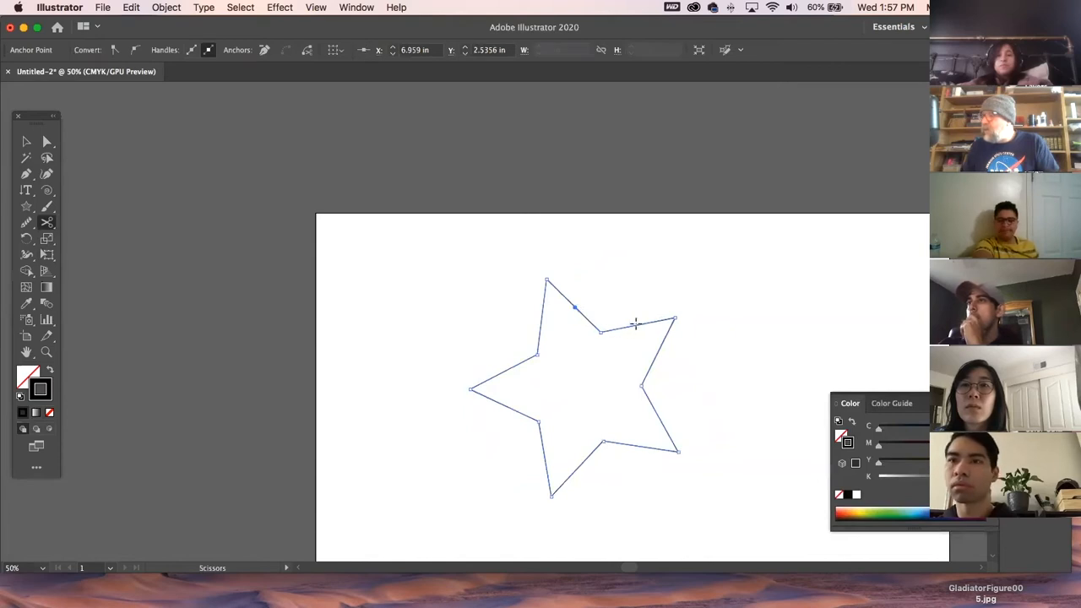
click(635, 323)
click(640, 323)
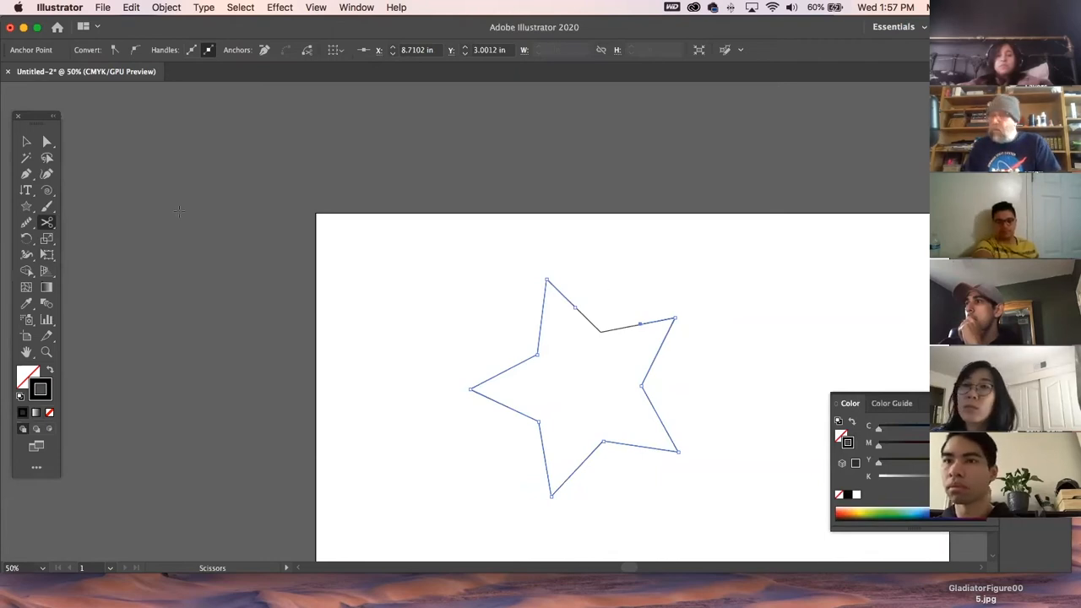
key(a)
drag(612, 288, 590, 369)
key(BackSpace)
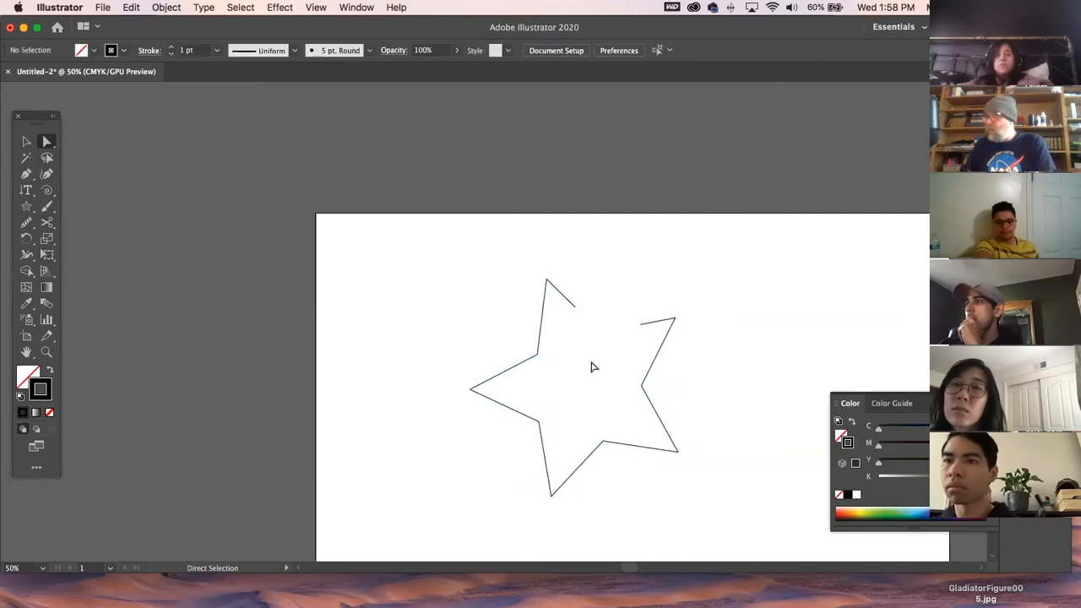
Select the whole remaining star outline and delete it
click(27, 141)
drag(451, 202, 757, 513)
key(BackSpace)
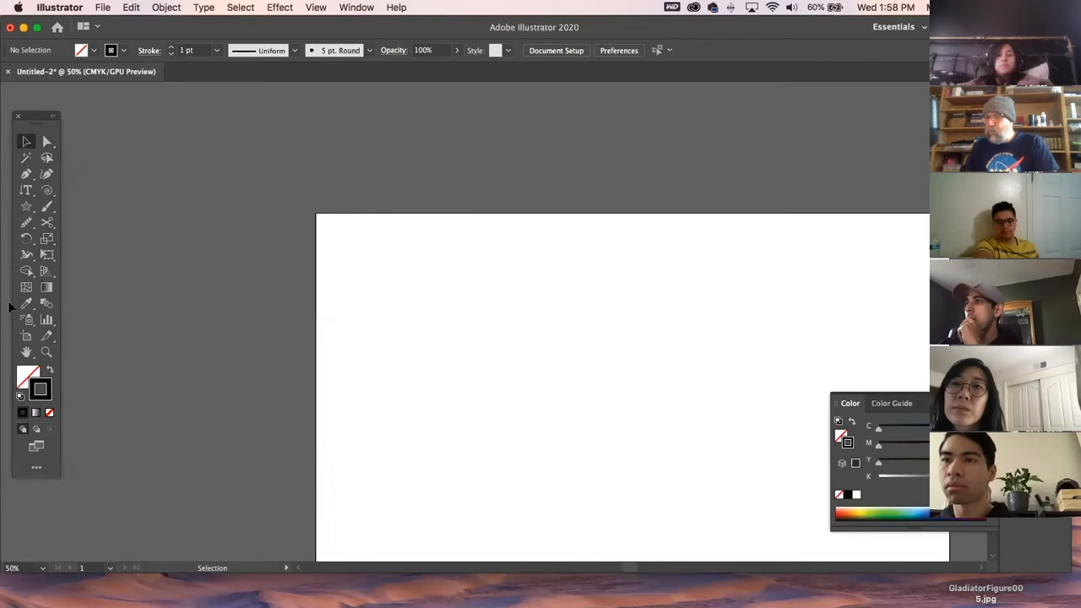
Examine the Scale tool's options, including Scale Strokes & Effects, and close them without scaling anything
click(47, 238)
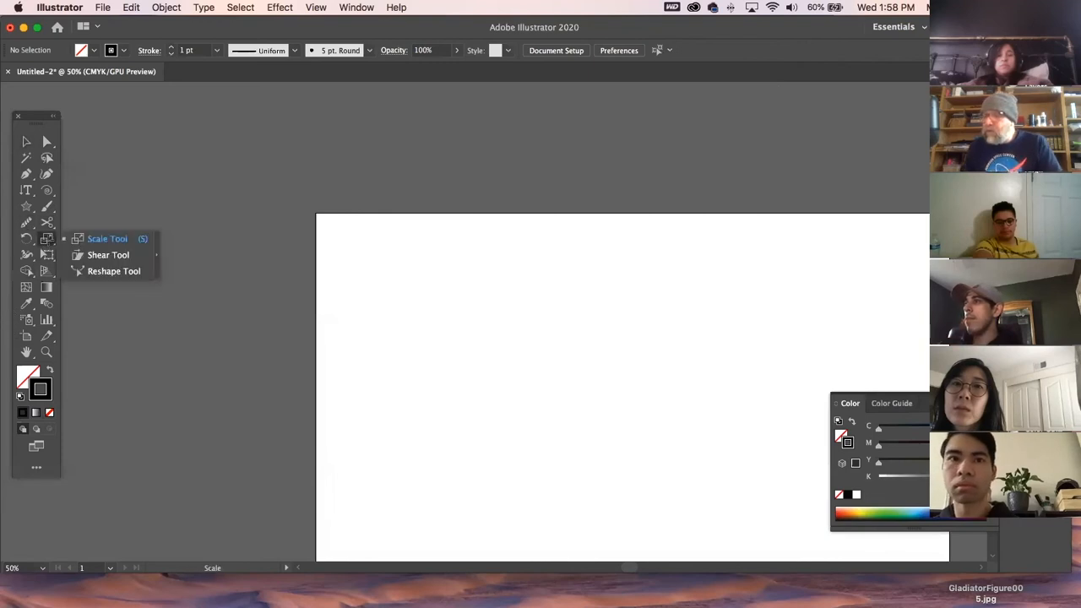
double_click(46, 240)
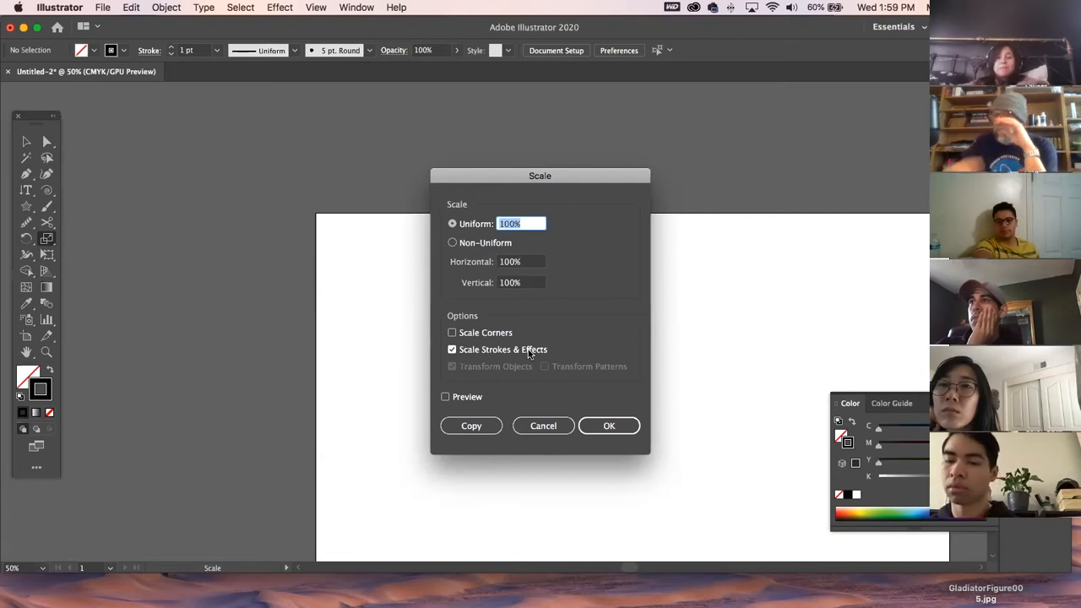
click(541, 426)
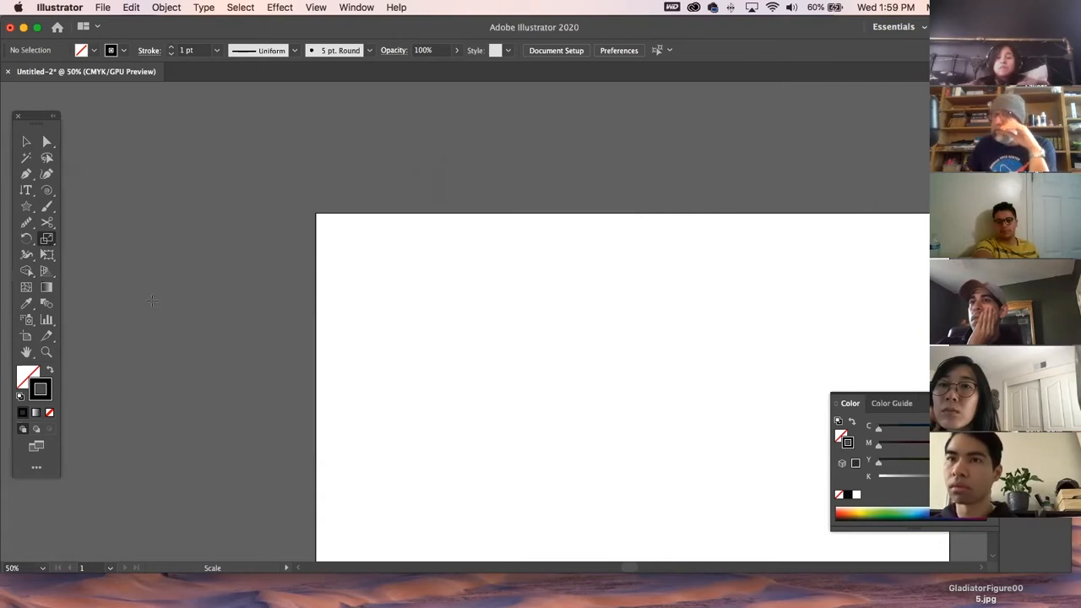
View the Rectangle tool's exact width and height settings twice, cancelling each time without creating a shape
click(26, 208)
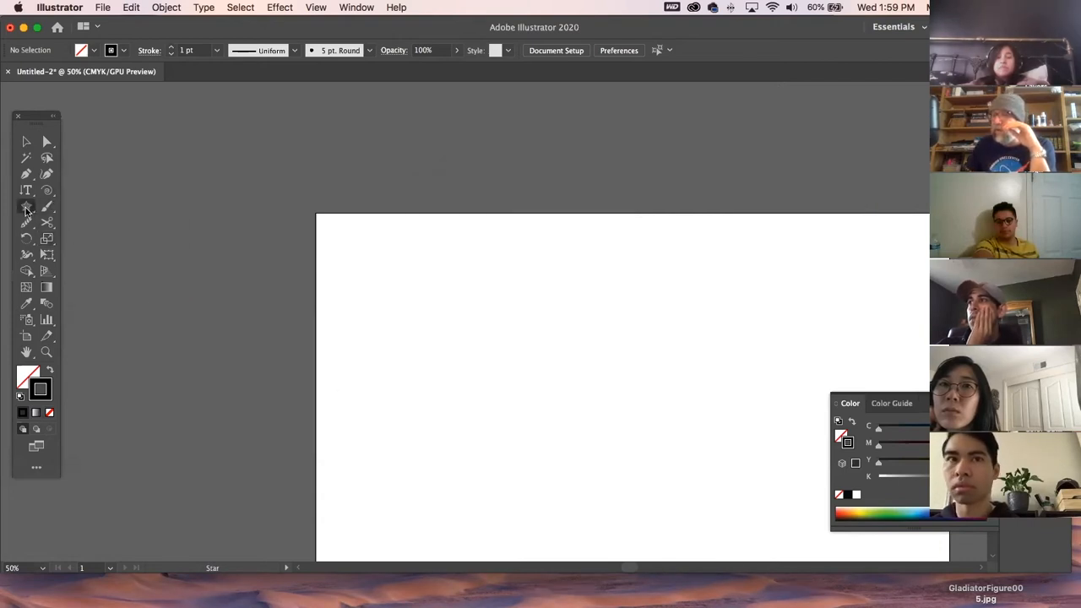
click(60, 208)
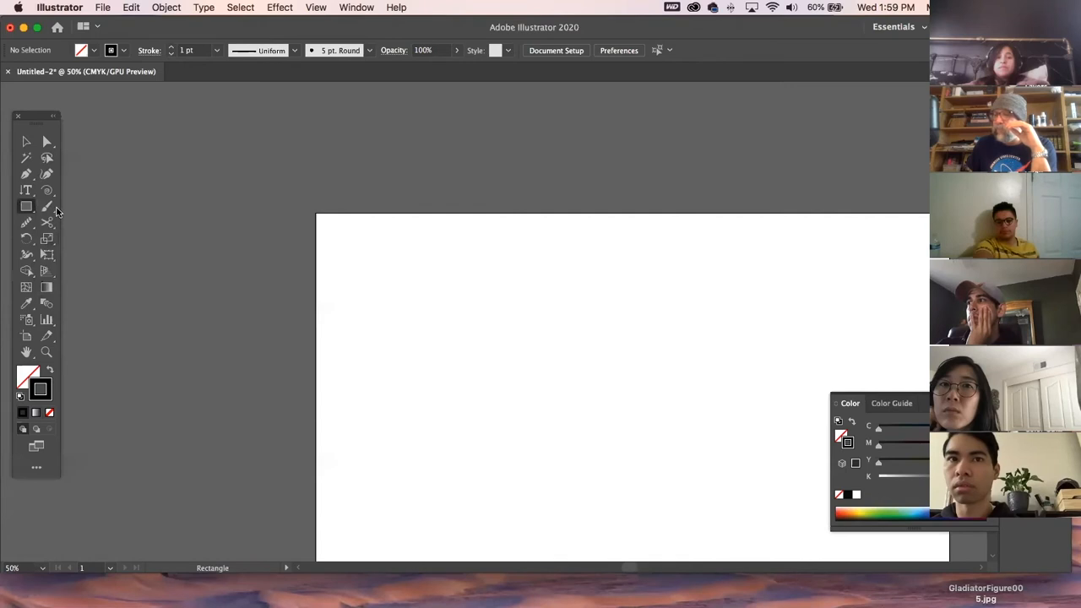
click(486, 319)
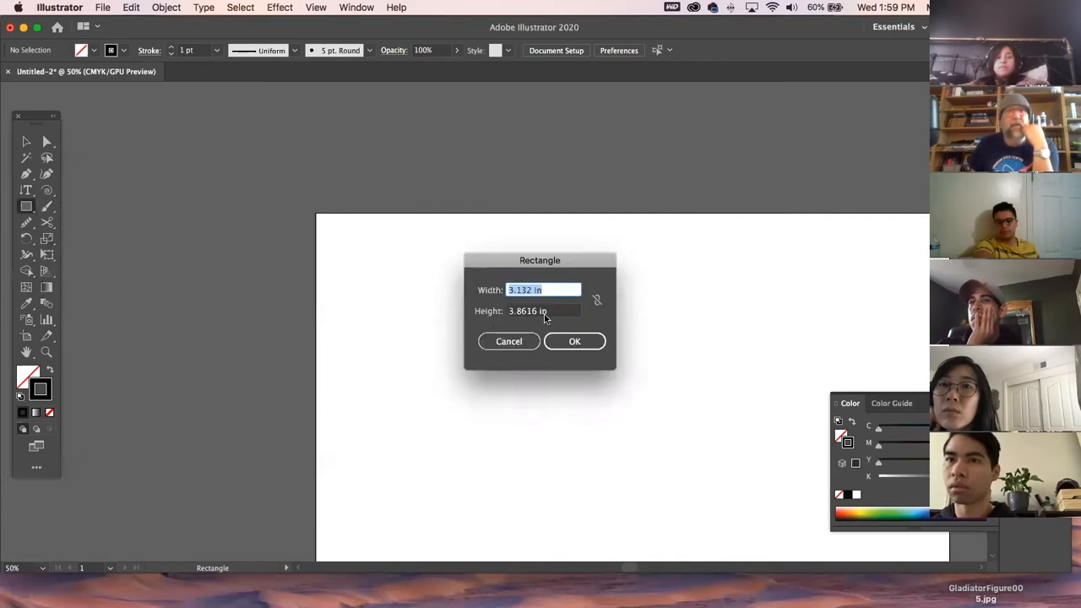
click(513, 341)
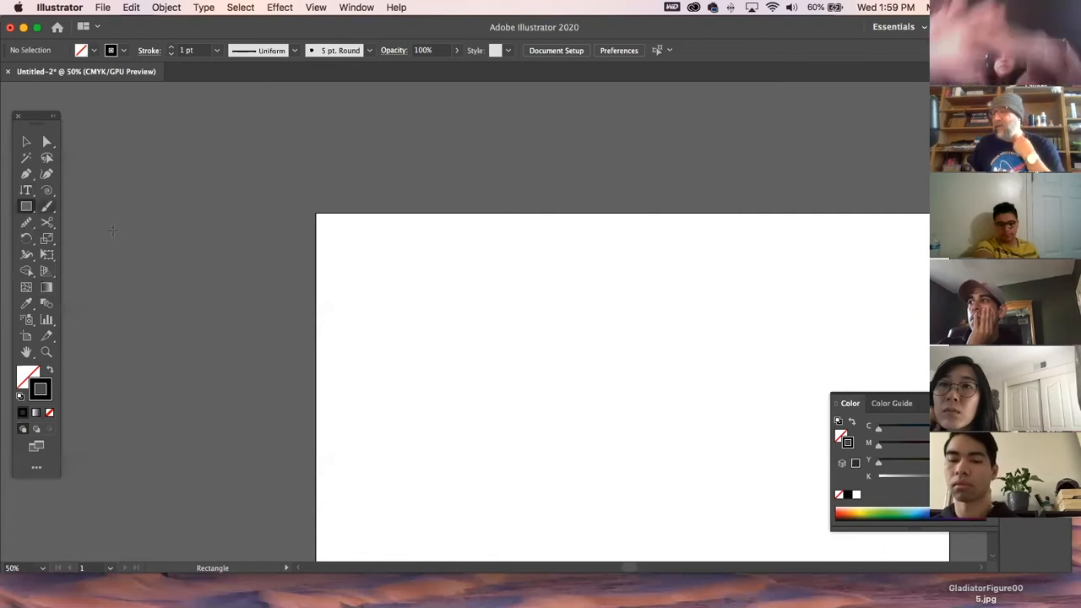
click(508, 314)
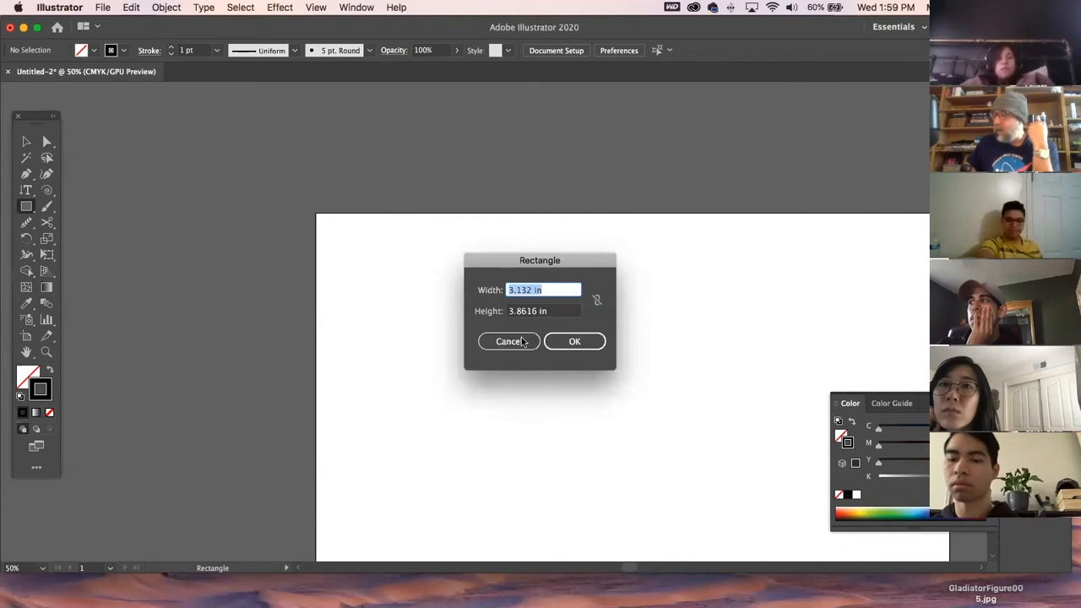
click(511, 342)
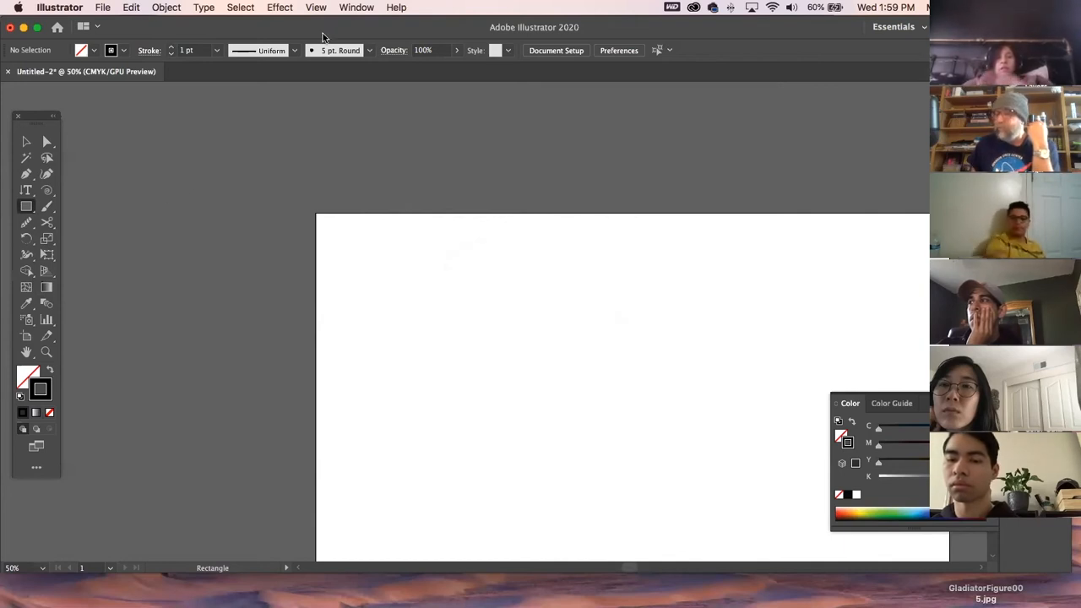
Show the rulers around the document
click(319, 7)
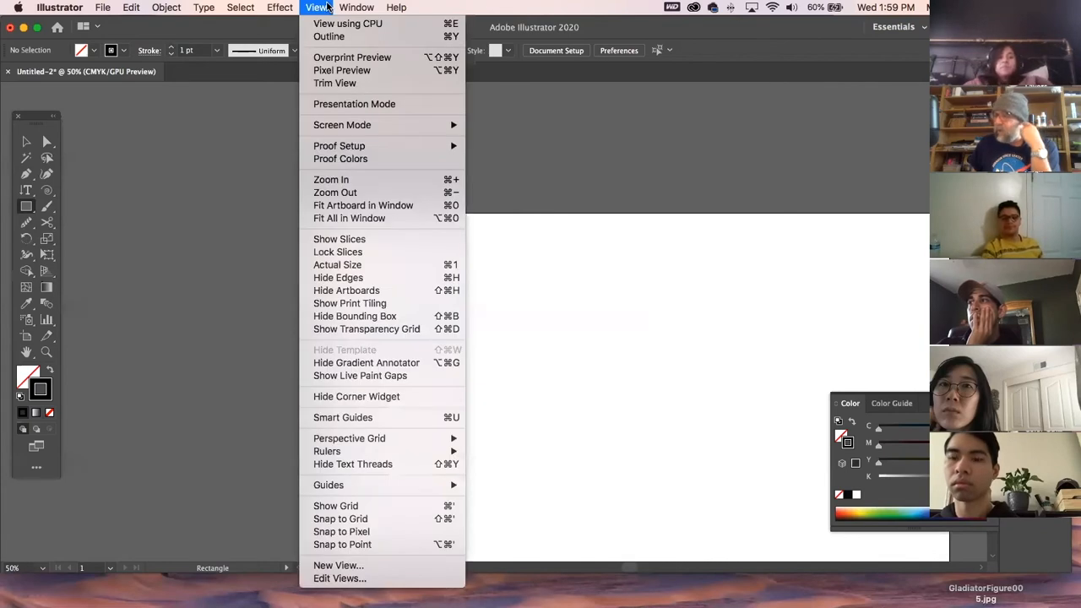
mouse_move(332, 454)
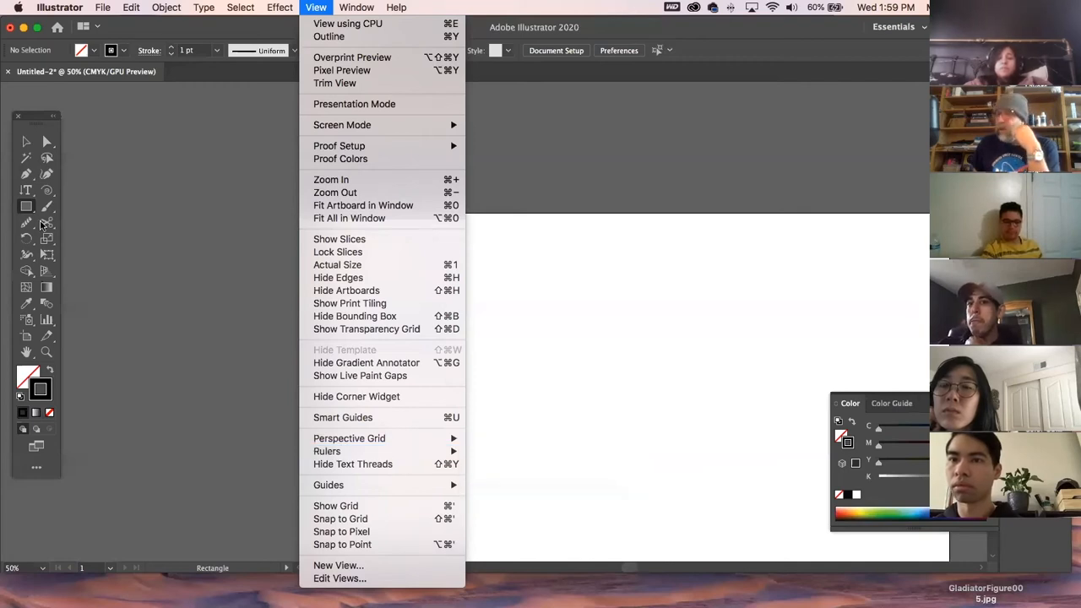
click(22, 142)
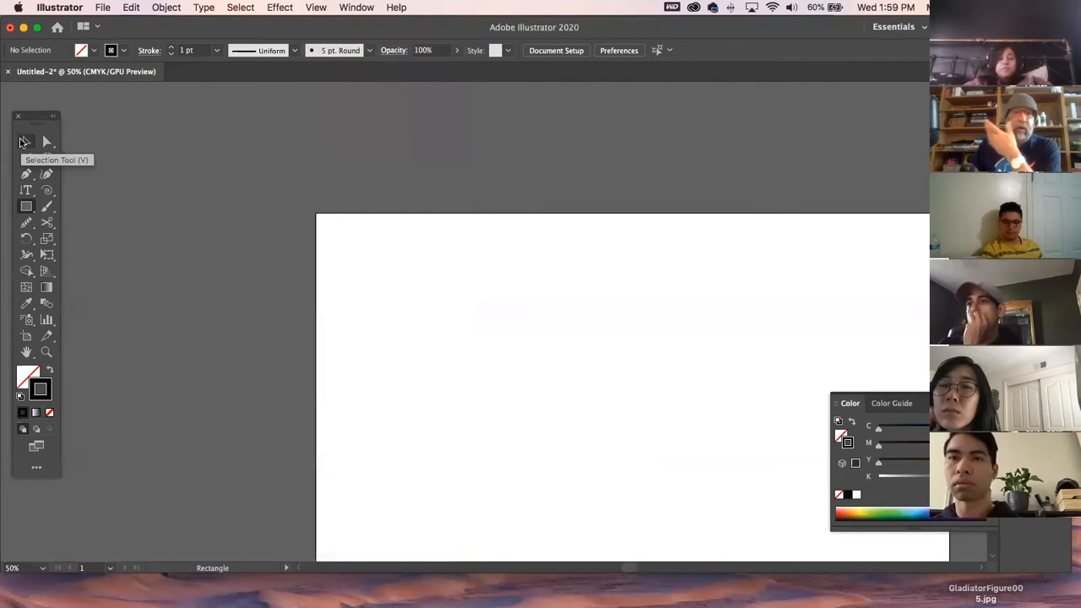
key(super+r)
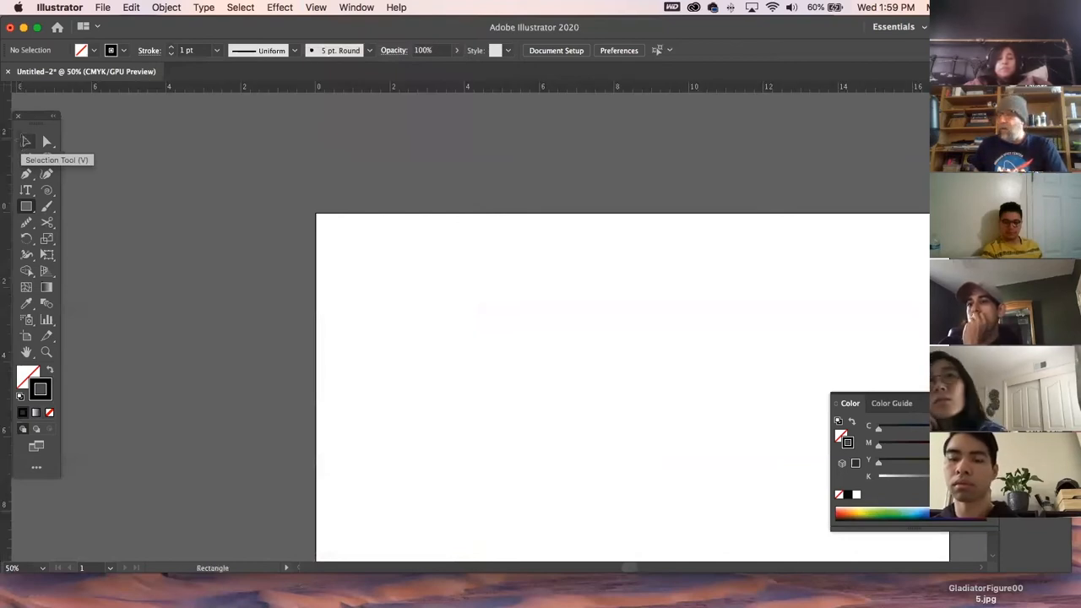
View the Rectangle tool's exact width and height settings once more and cancel without creating a shape
click(26, 142)
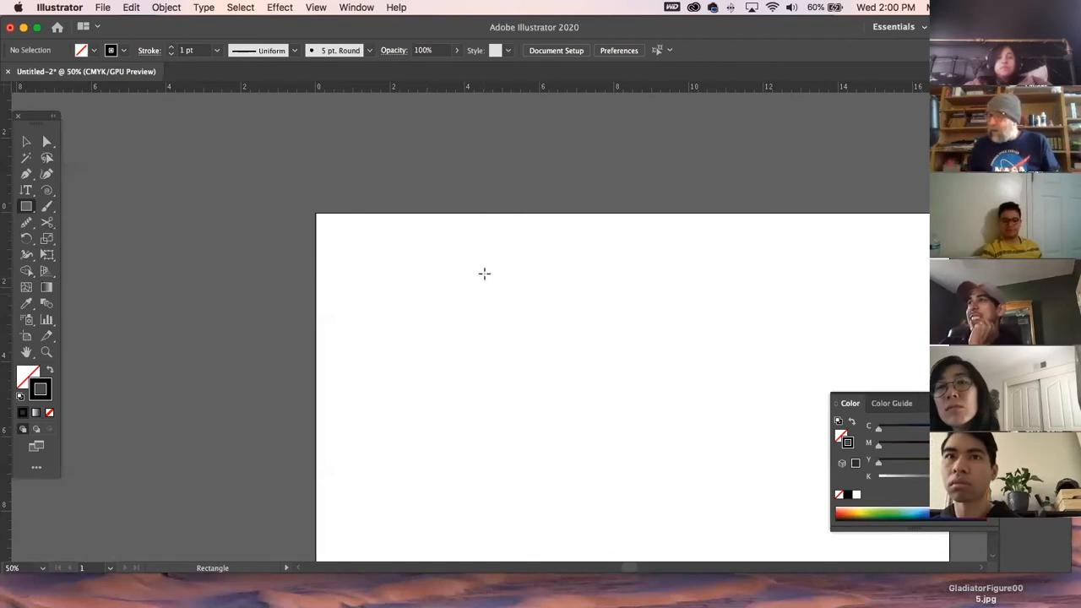
click(445, 286)
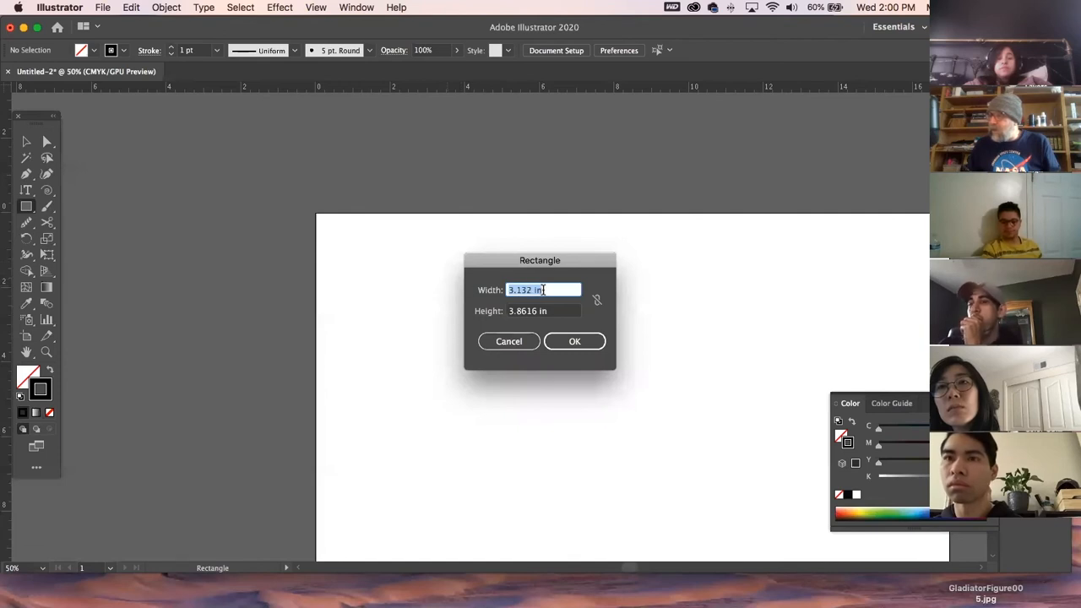
click(527, 342)
key(super)
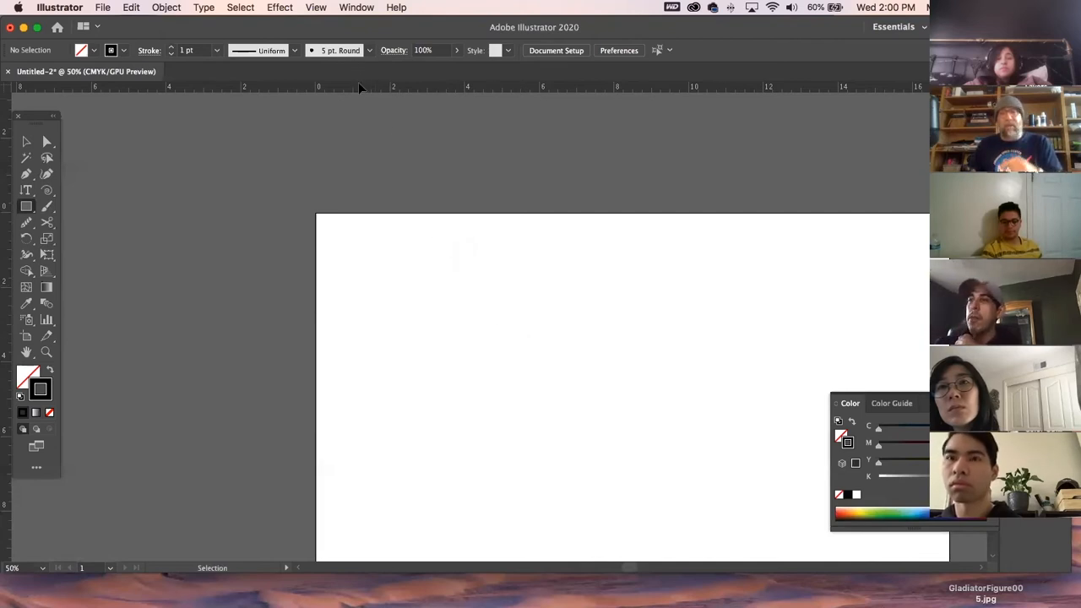
Choose Inches as the unit of measurement for the rulers
right_click(357, 83)
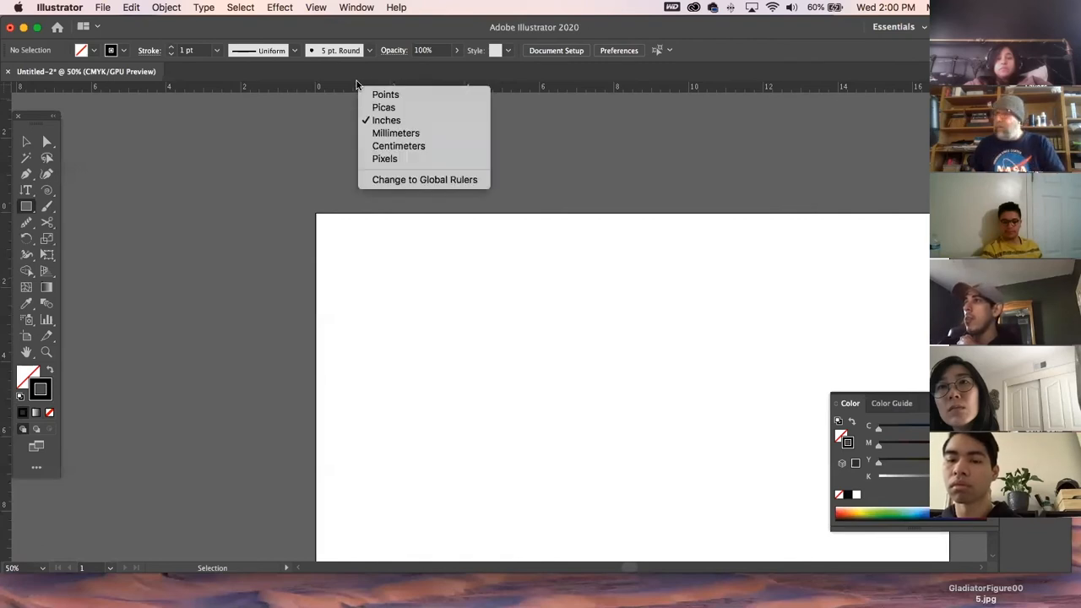
click(395, 121)
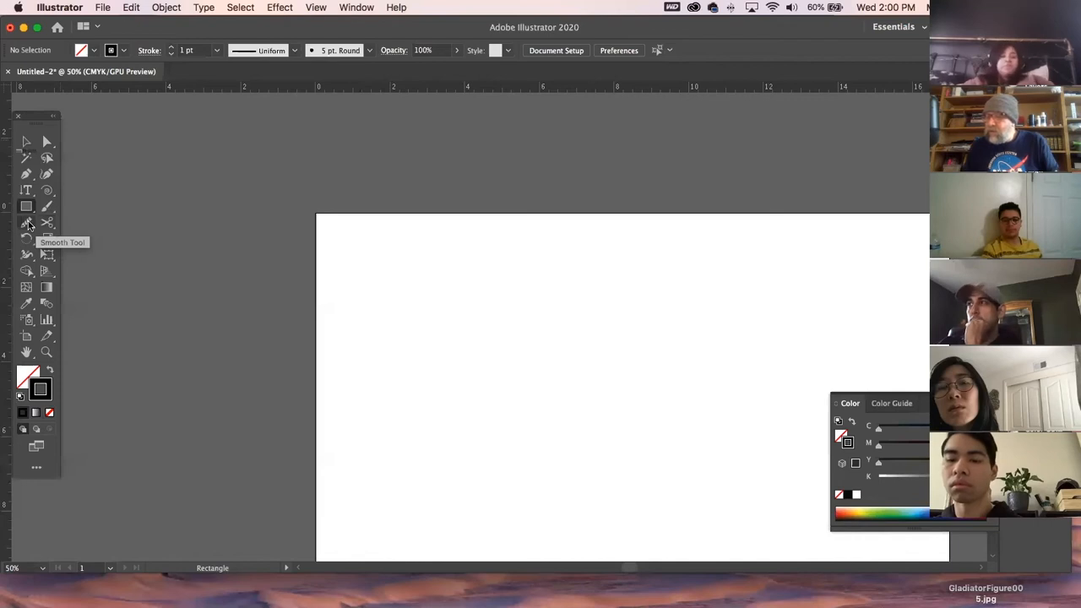
Tear off the Shaper and Pencil tool group as a floating toolbar and place it beside the artboard
drag(27, 224, 98, 226)
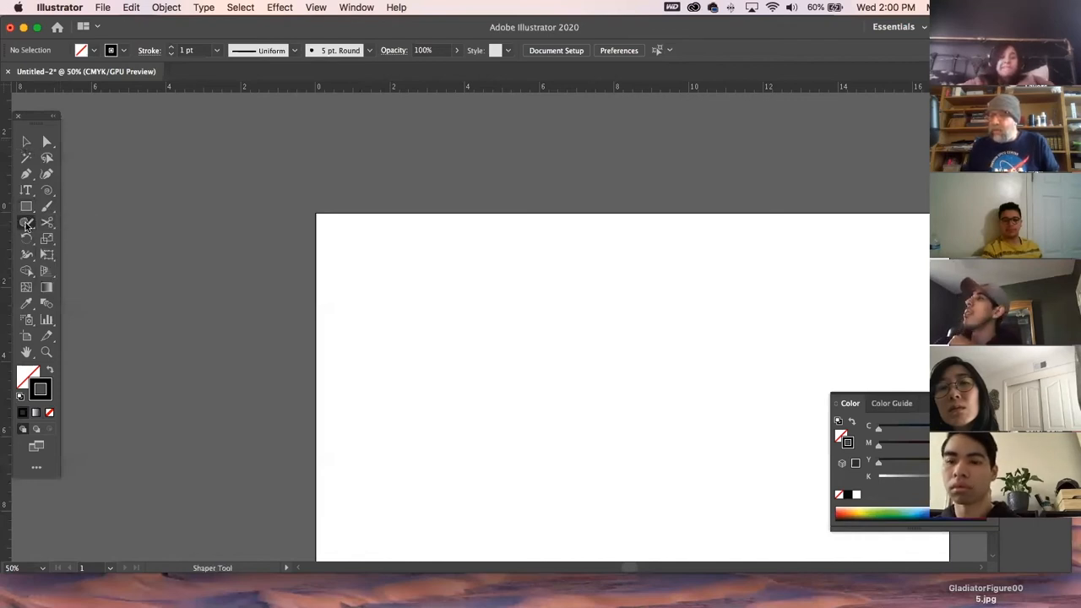
drag(29, 227, 29, 227)
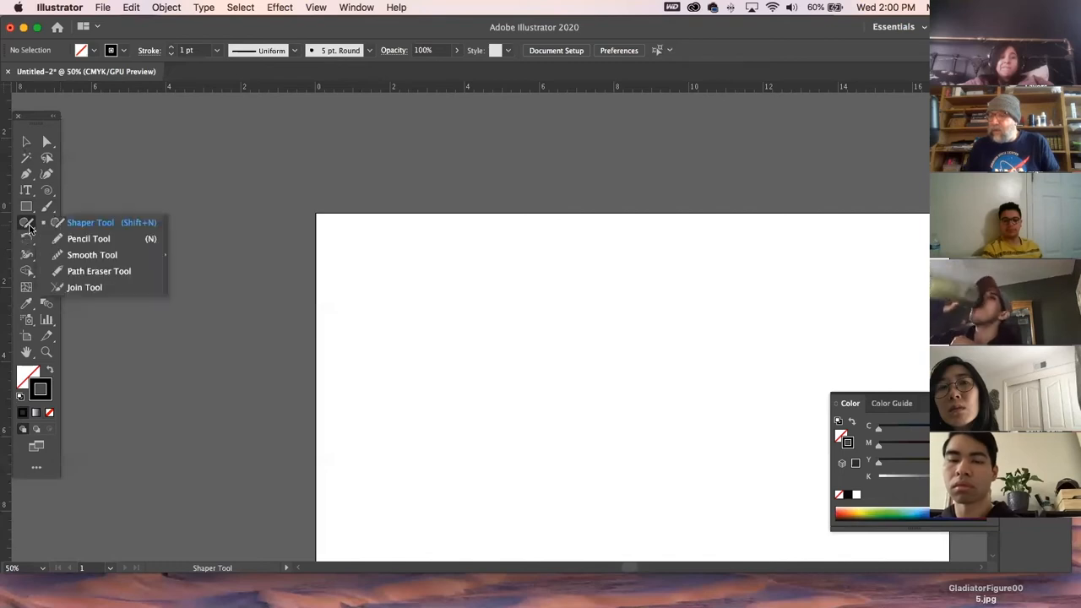
click(164, 240)
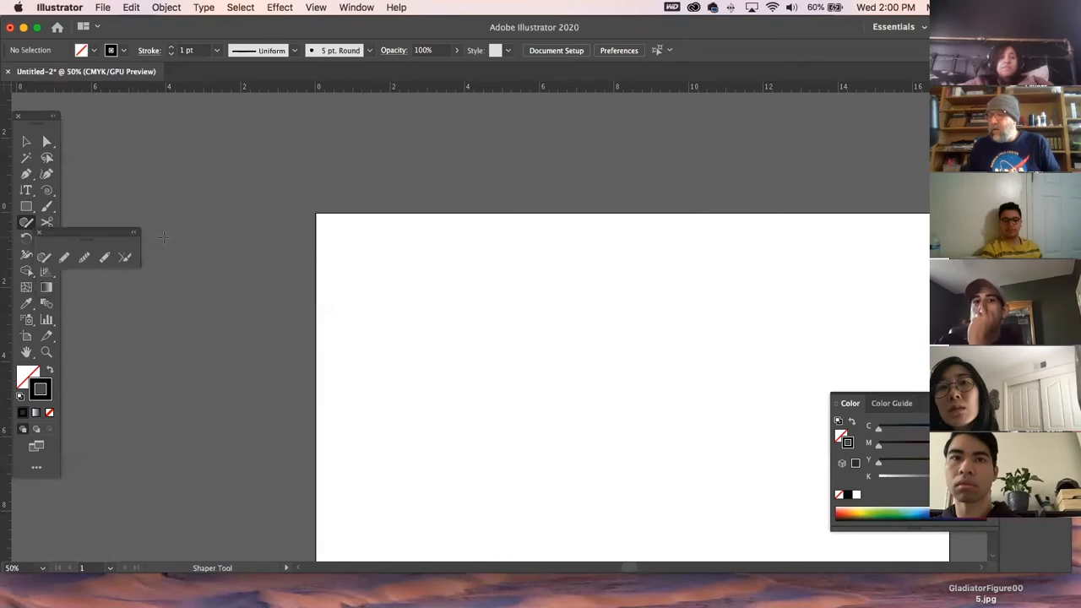
drag(99, 240, 161, 134)
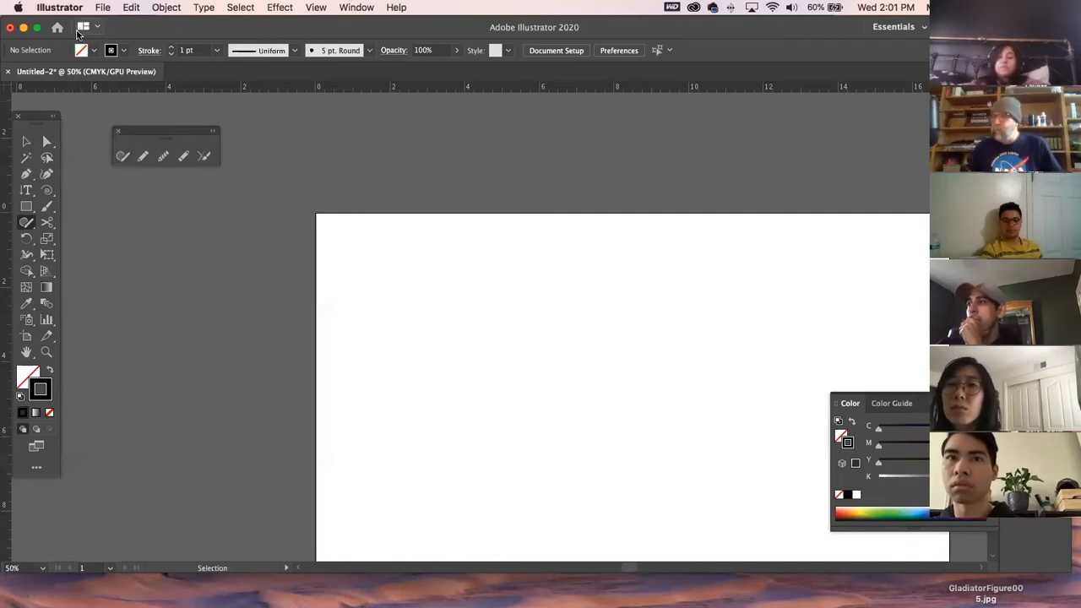
Draw a freehand zigzag path across the artboard with the Pencil tool and undo it
click(142, 157)
mouse_move(403, 291)
mouse_down()
mouse_move(502, 290)
mouse_move(623, 449)
mouse_up()
drag(741, 478, 794, 504)
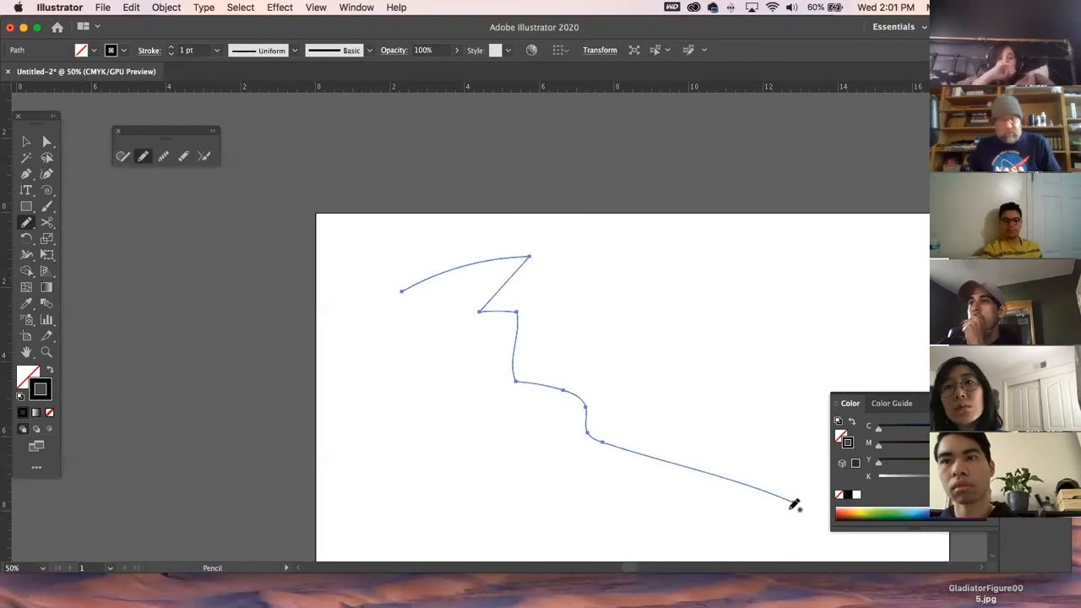
key(super+z)
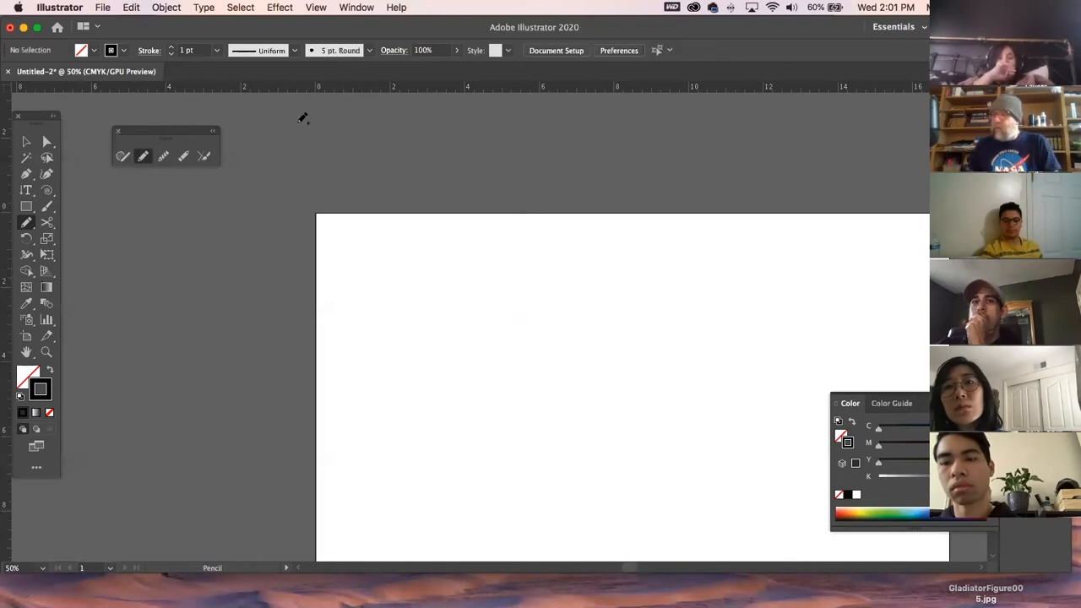
click(164, 158)
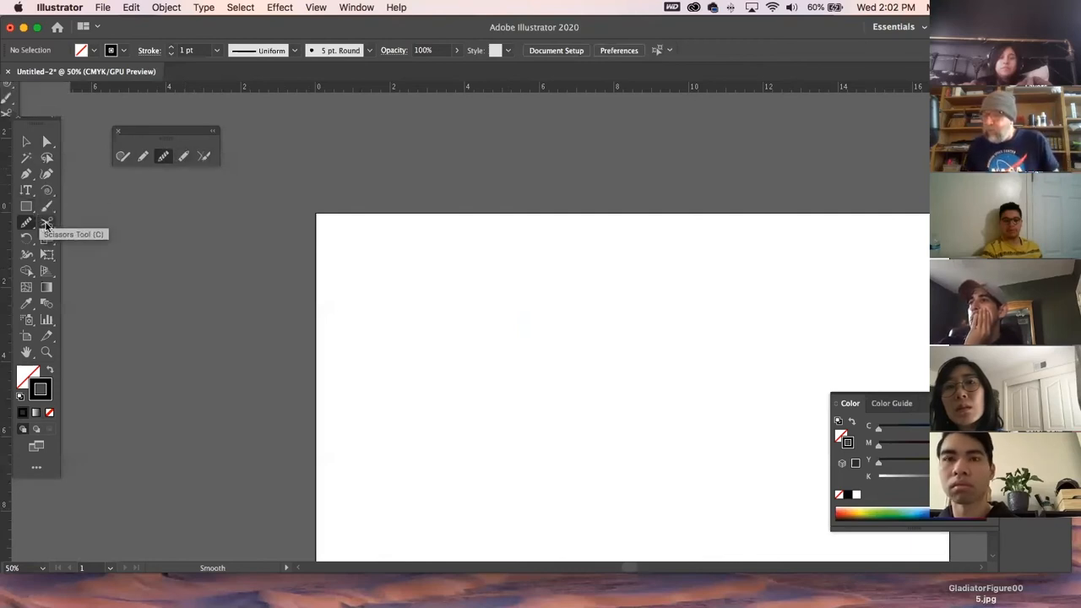
click(47, 225)
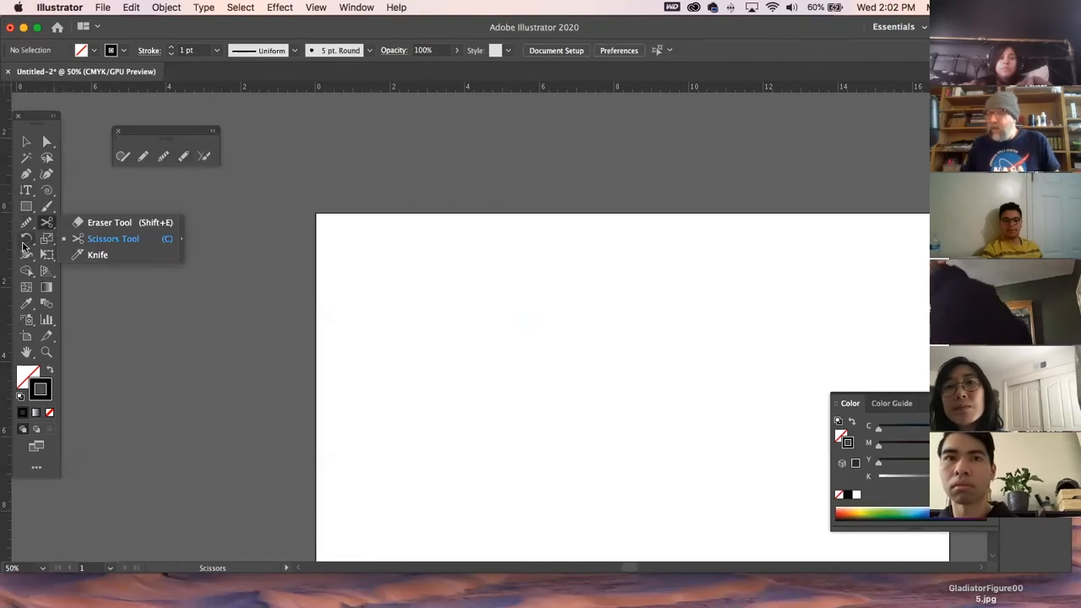
click(27, 241)
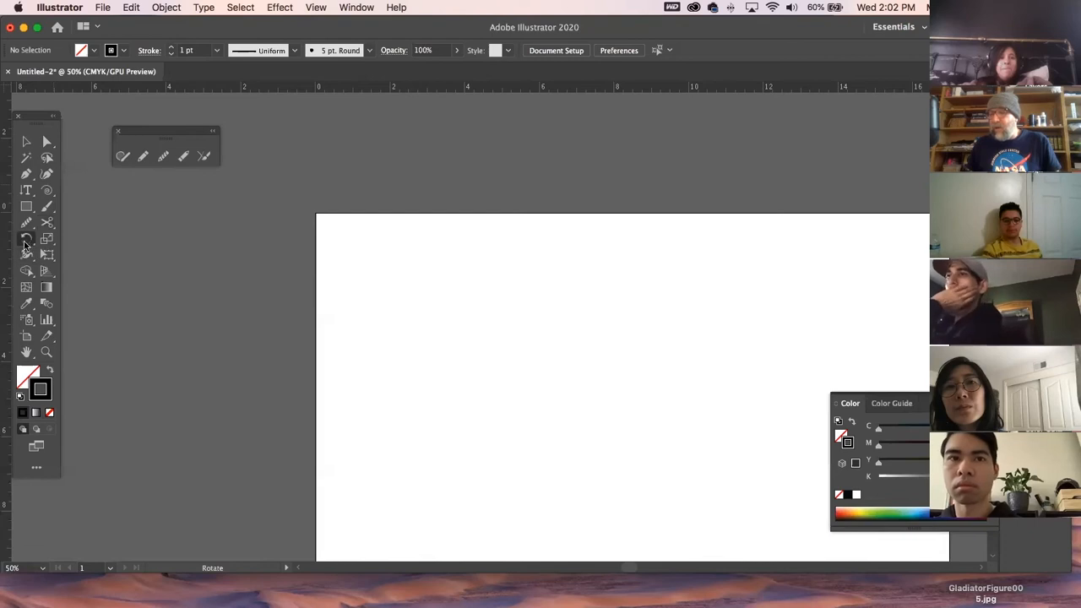
Draw a rectangle about 3.84 by 4.78 in and try rotating it freehand from a corner, undoing the rotation
click(26, 206)
drag(409, 265, 553, 444)
click(26, 141)
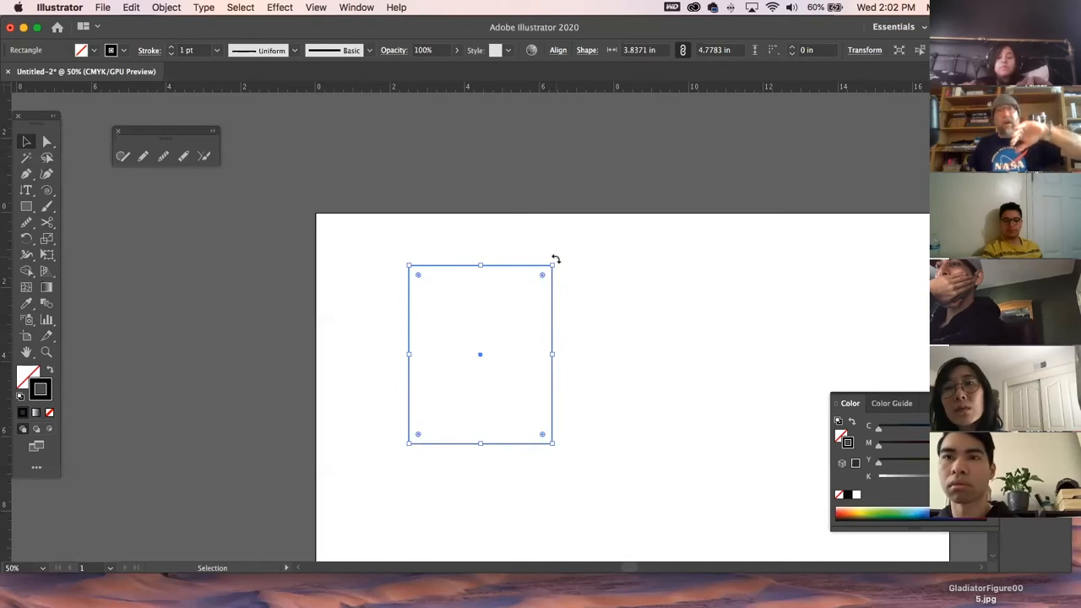
drag(555, 258, 393, 223)
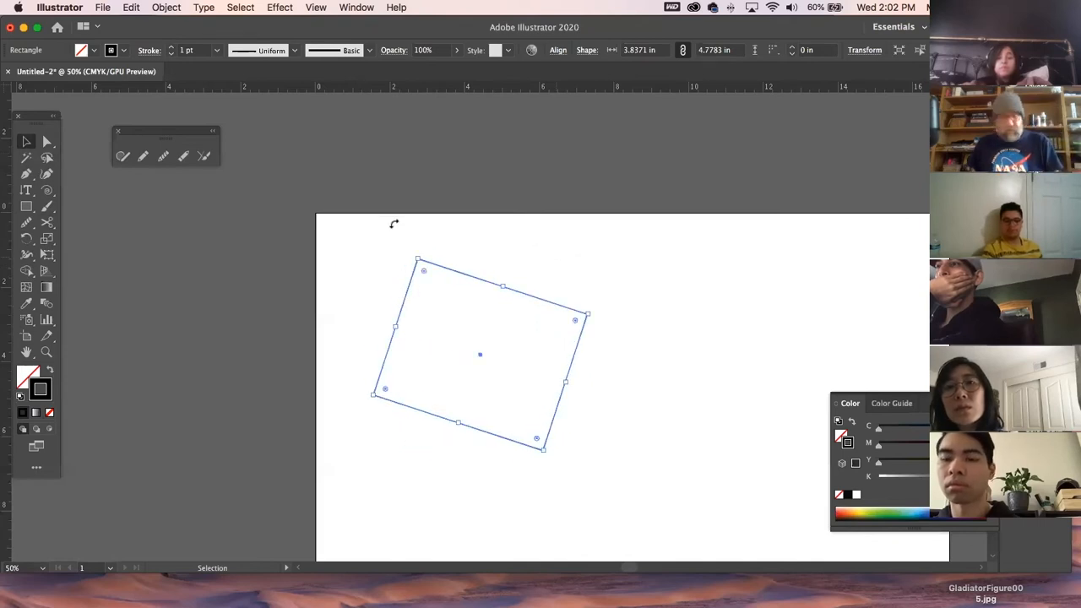
key(super+z)
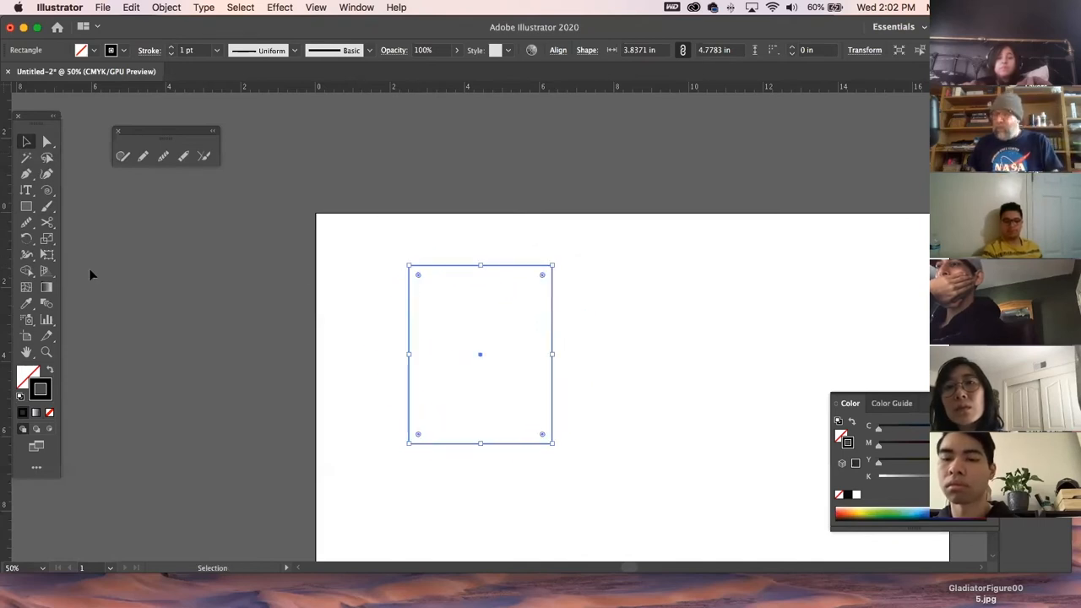
Try rotating the rectangle freehand about its centre with the Rotate tool and undo the rotation
click(26, 243)
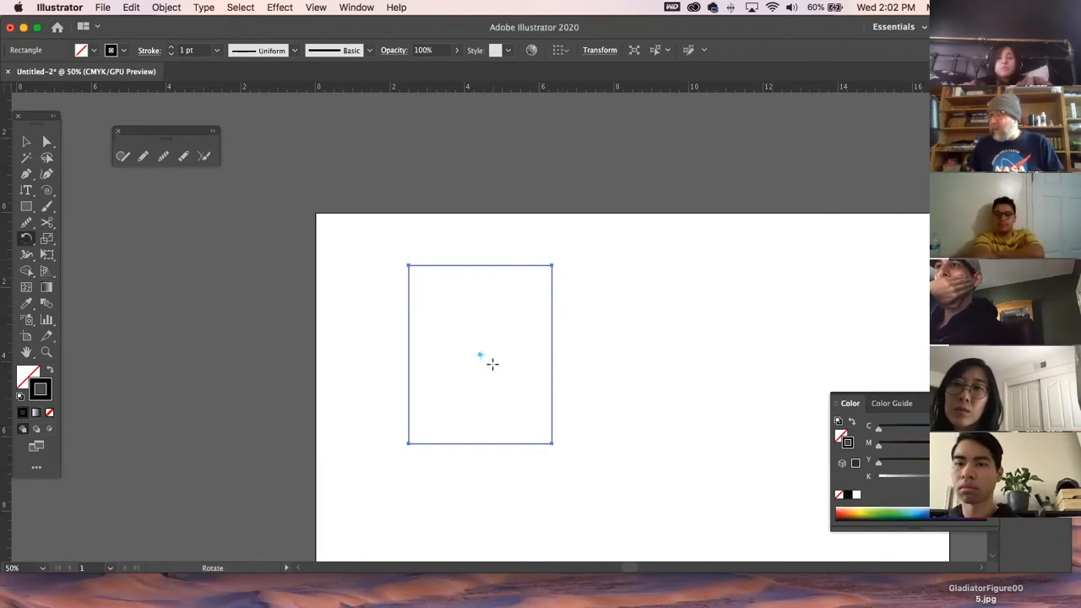
key(z)
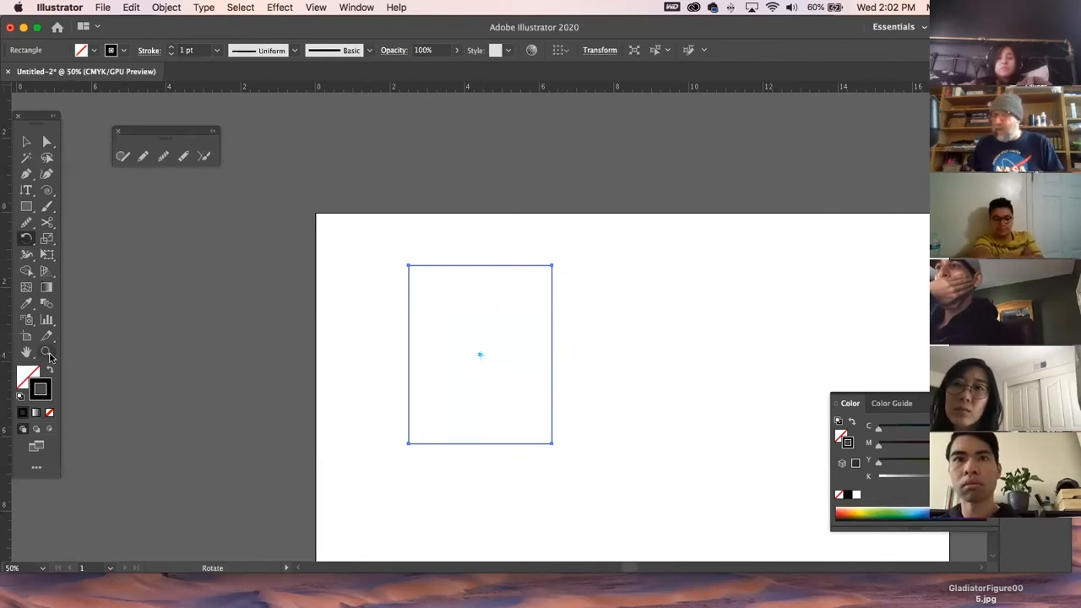
drag(511, 359, 651, 427)
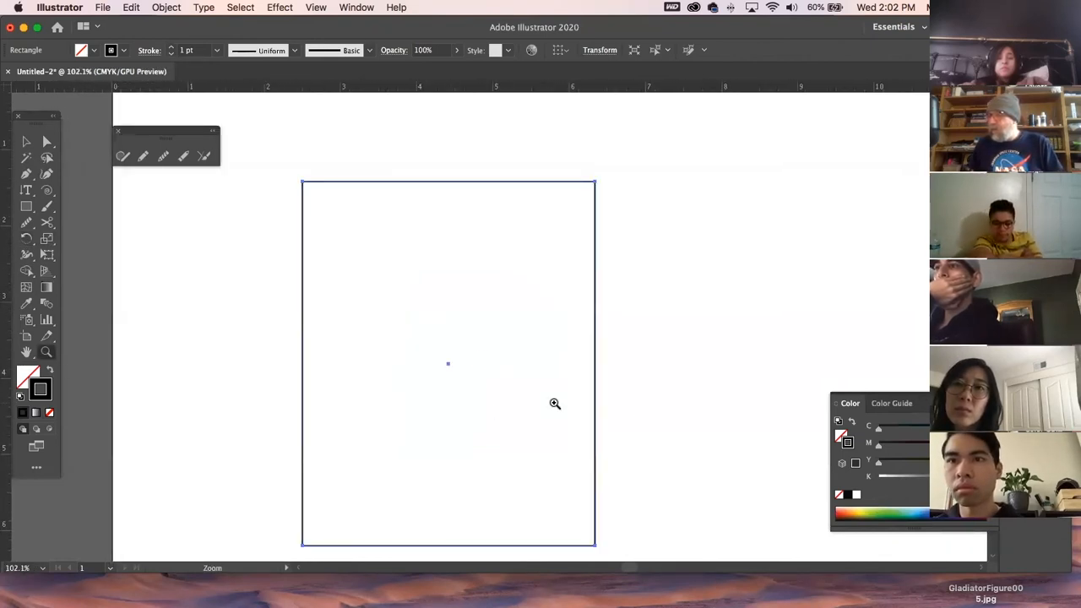
key(v)
click(27, 238)
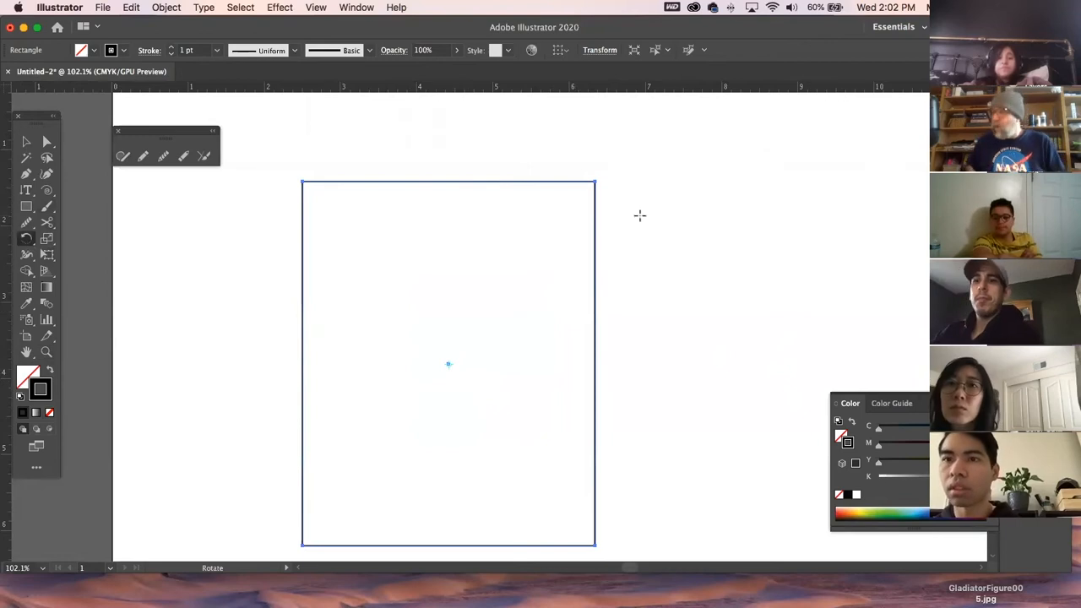
drag(612, 164, 513, 518)
key(super+z)
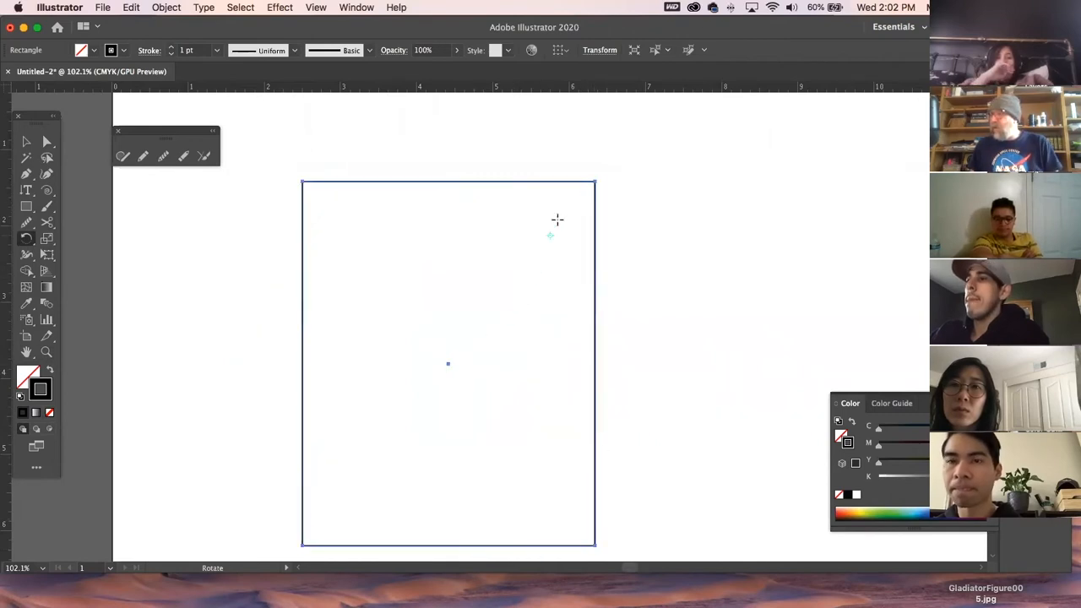
Try another freehand rotation of the rectangle and delete it from the artboard
drag(464, 400, 245, 202)
key(Delete)
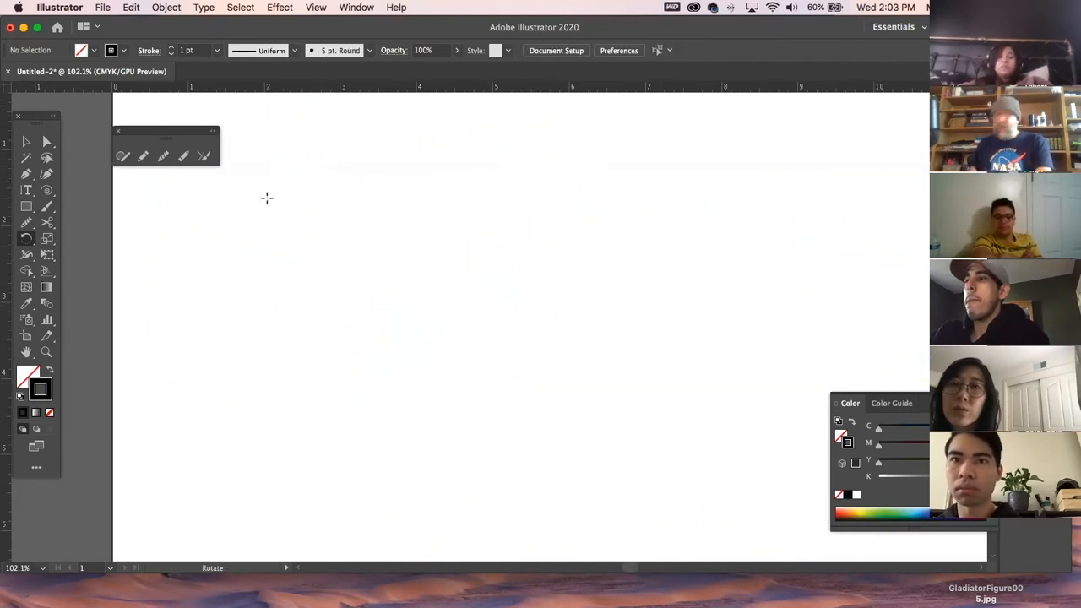
Switch from the Rotate tool to the Reflect tool and close the floating Pencil tool group
drag(40, 239, 66, 255)
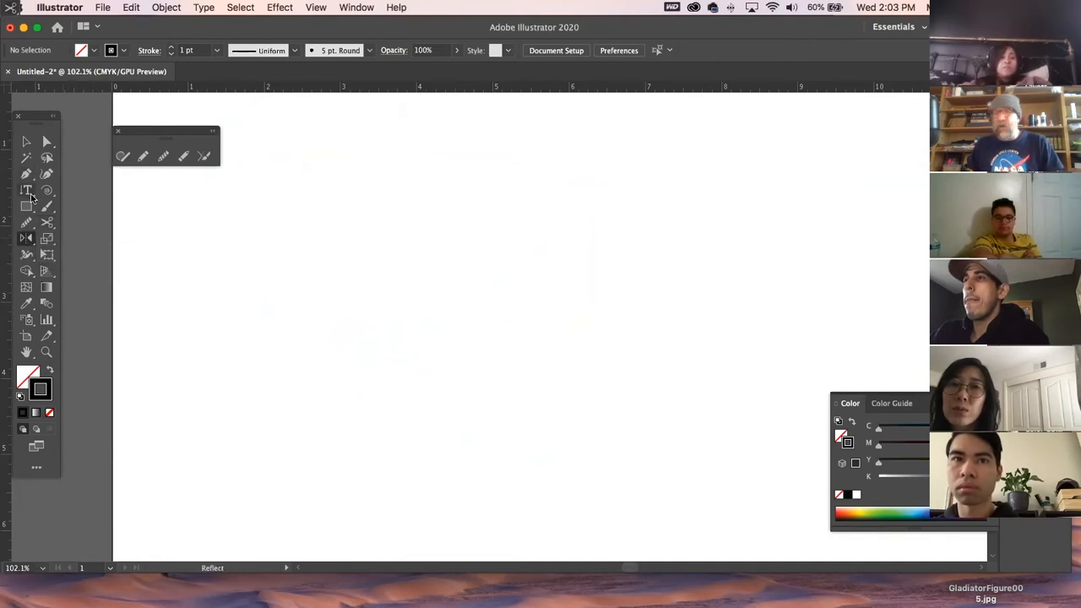
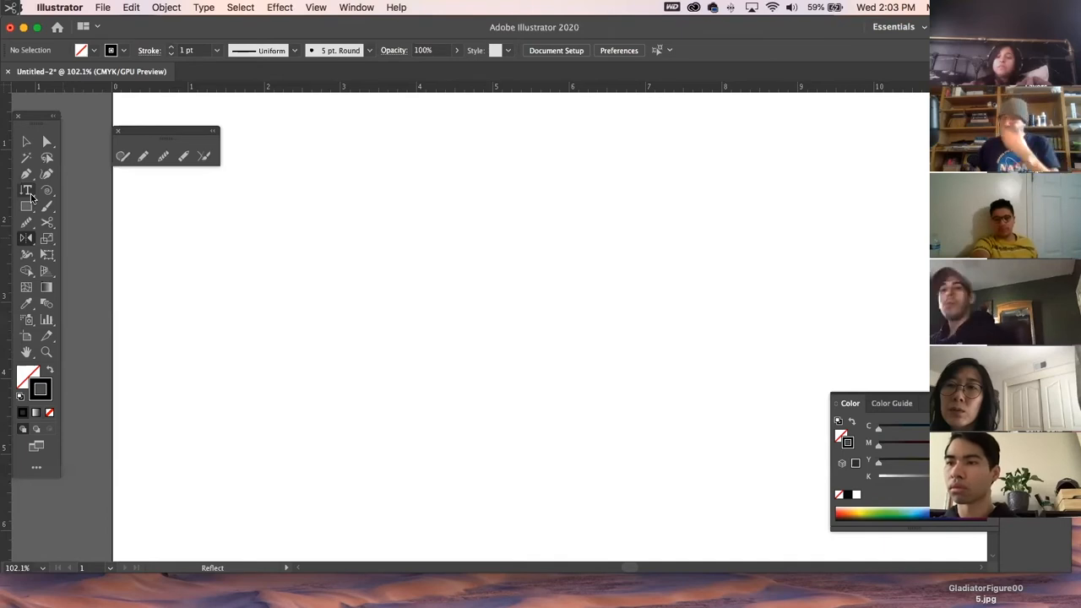
click(117, 133)
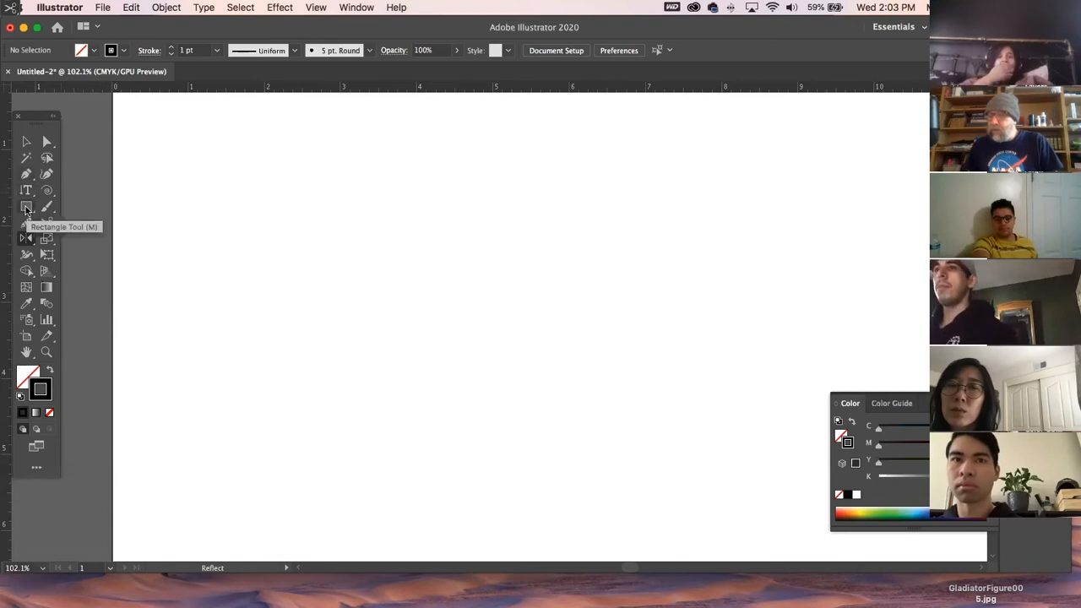
Draw a closed, irregular curved shape with the Pen tool and delete it
click(27, 173)
mouse_move(336, 181)
mouse_down()
mouse_move(271, 231)
mouse_move(374, 321)
mouse_up()
mouse_move(320, 419)
mouse_down()
mouse_move(319, 442)
mouse_move(345, 458)
mouse_up()
drag(551, 390, 566, 297)
drag(536, 239, 425, 186)
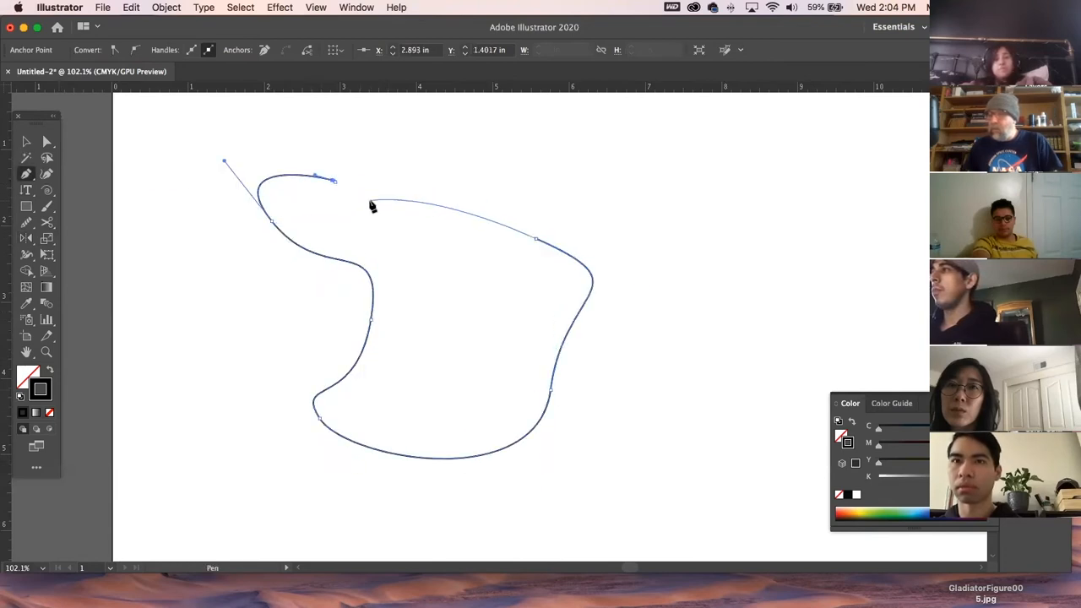
click(336, 182)
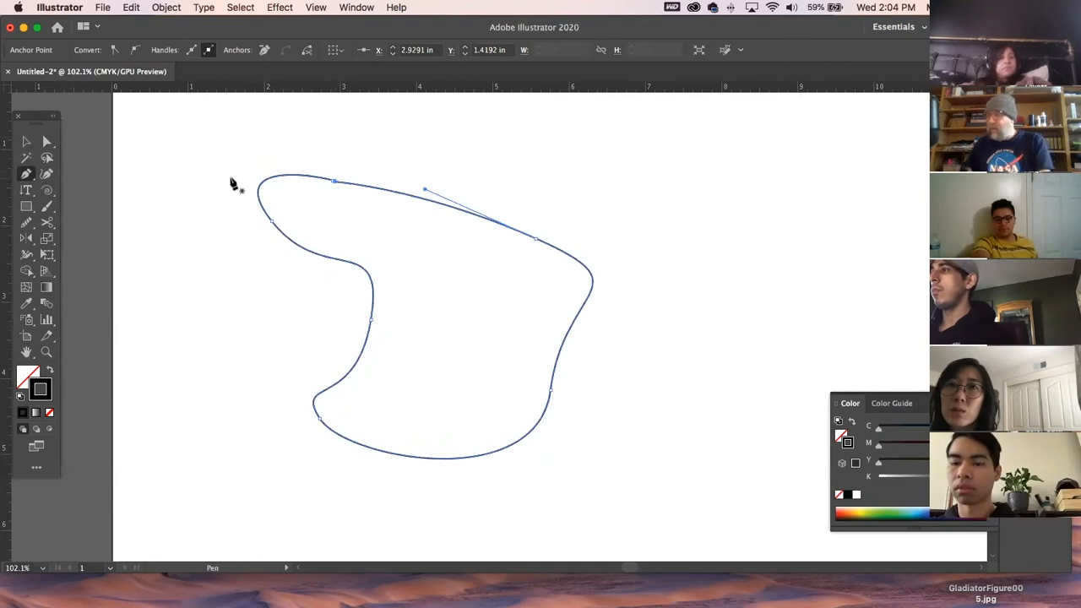
key(Delete)
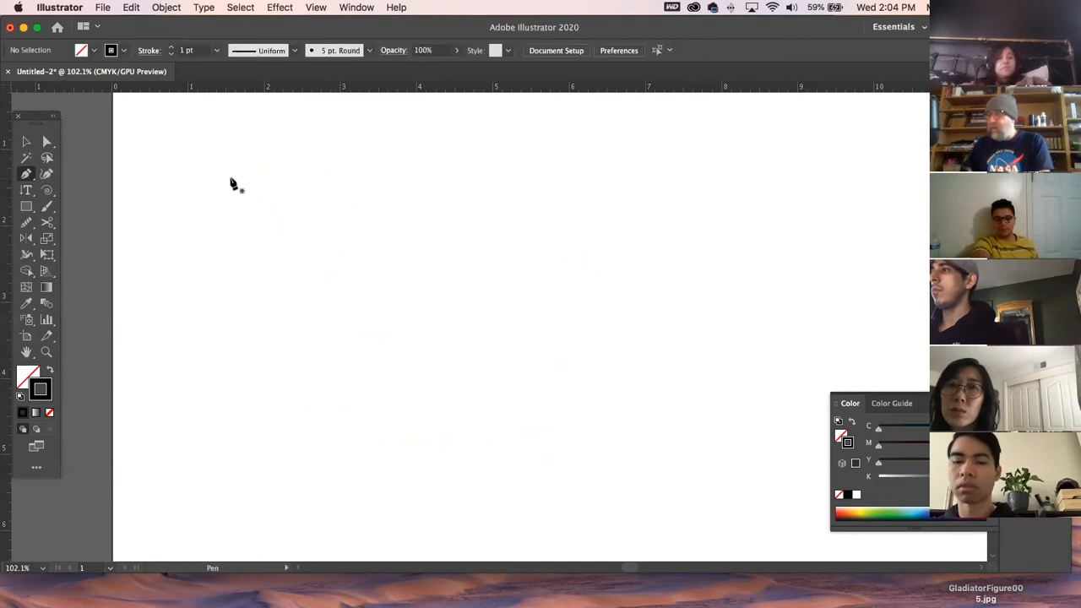
Draw an open S-shaped curve with the Pen tool in the middle of the visible artboard
click(26, 207)
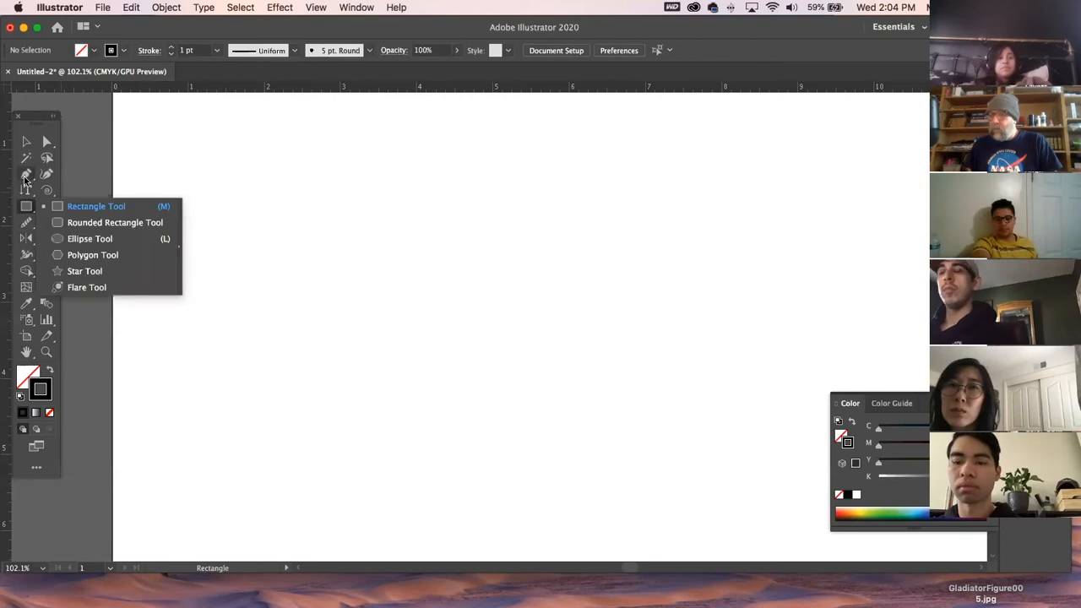
click(26, 175)
click(422, 228)
drag(375, 252, 388, 294)
drag(407, 337, 448, 385)
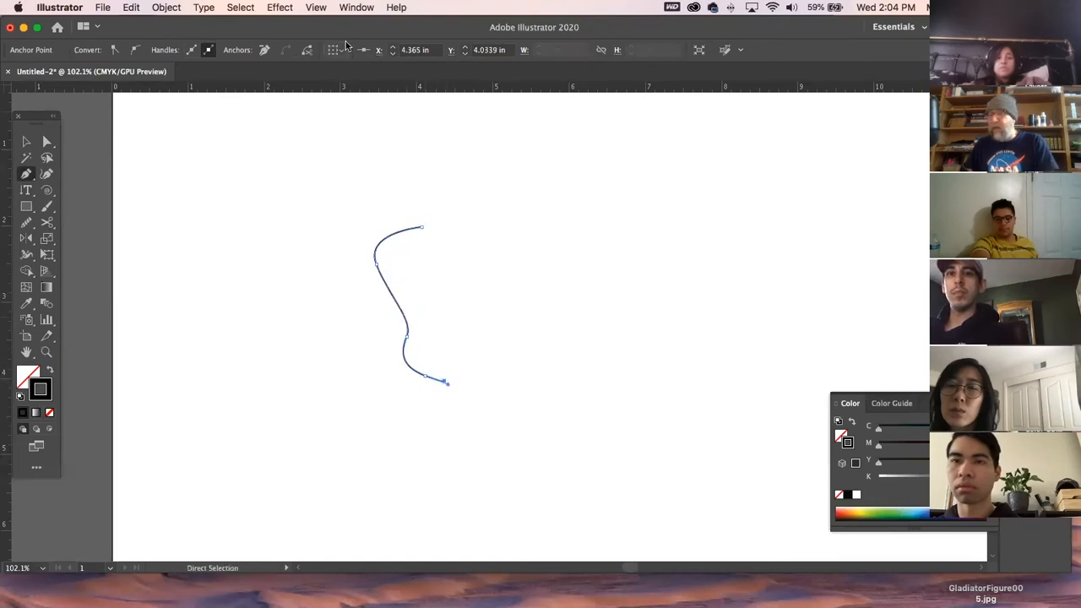
Place a horizontal guide at about 1.95 in and a vertical guide at about 4.08 in near the curve's upper end
drag(406, 89, 402, 226)
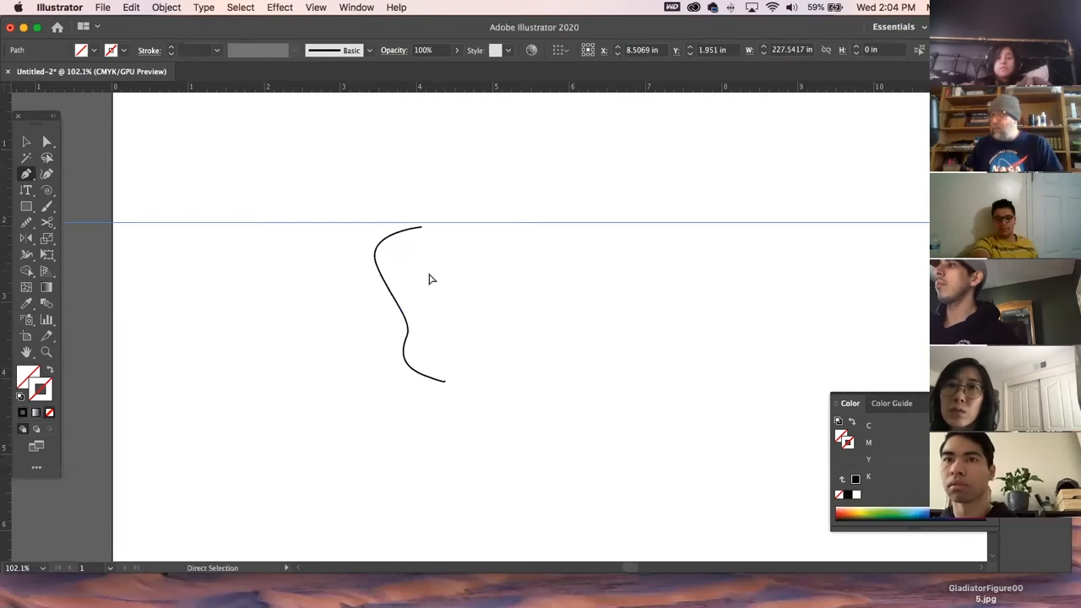
super+click(387, 289)
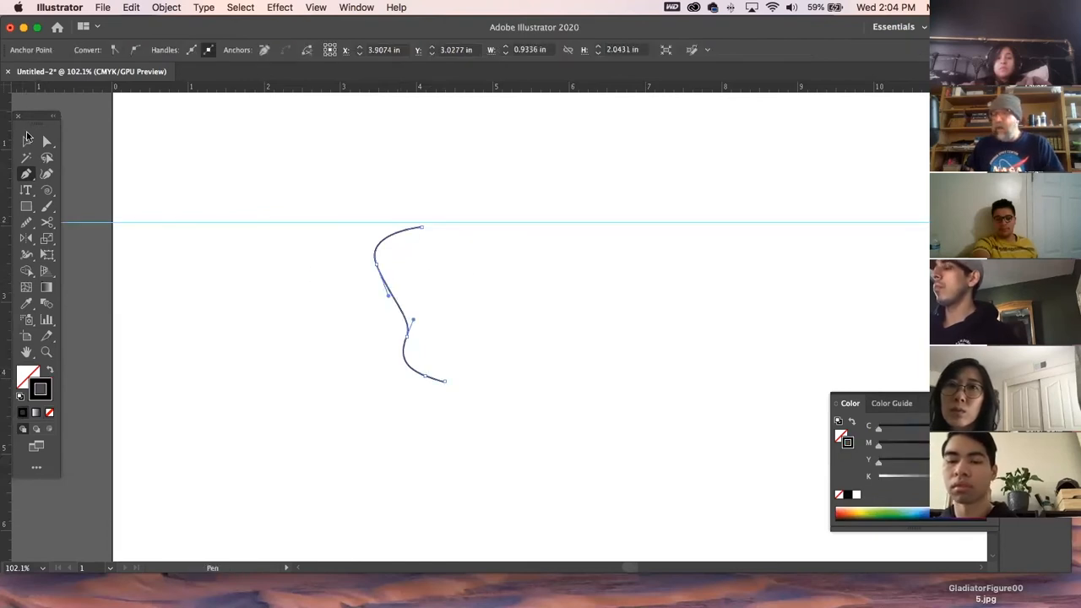
drag(35, 118, 80, 115)
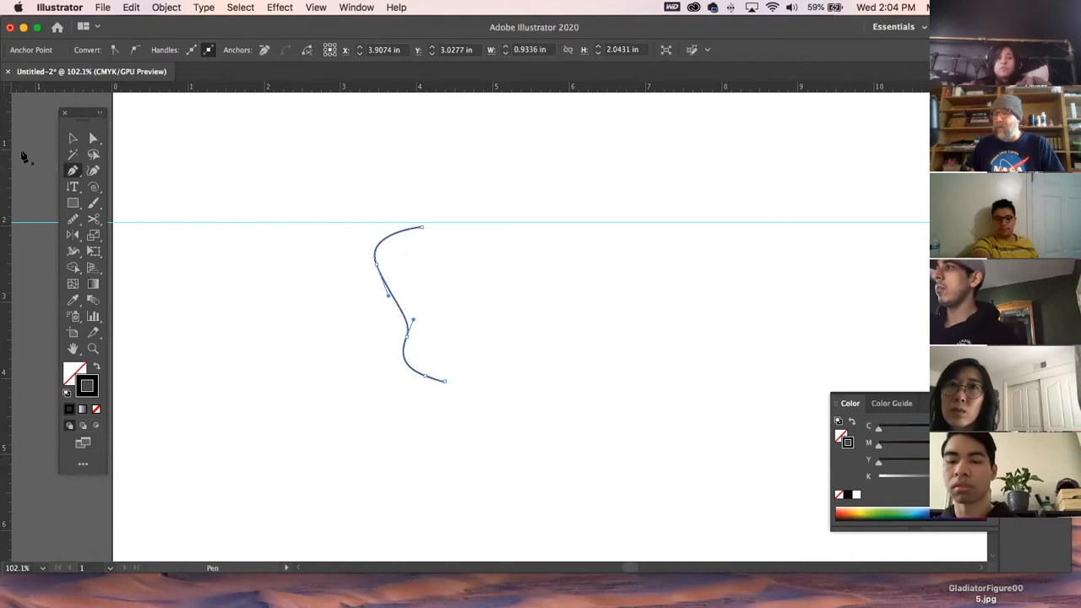
drag(10, 162, 423, 168)
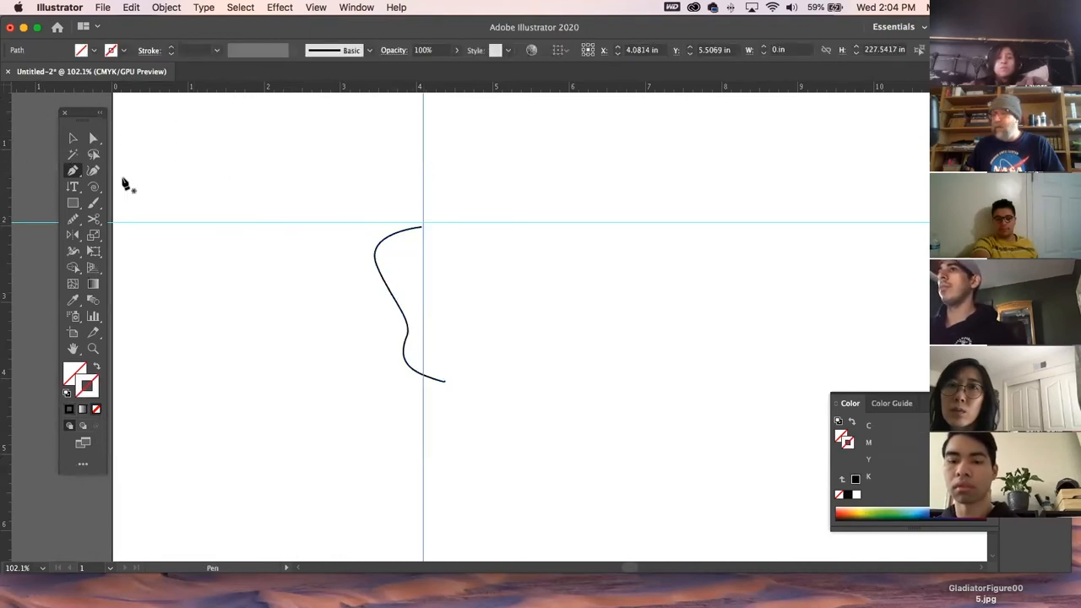
Move the lower end anchor of the S-shaped curve onto the vertical guide
click(94, 139)
click(446, 383)
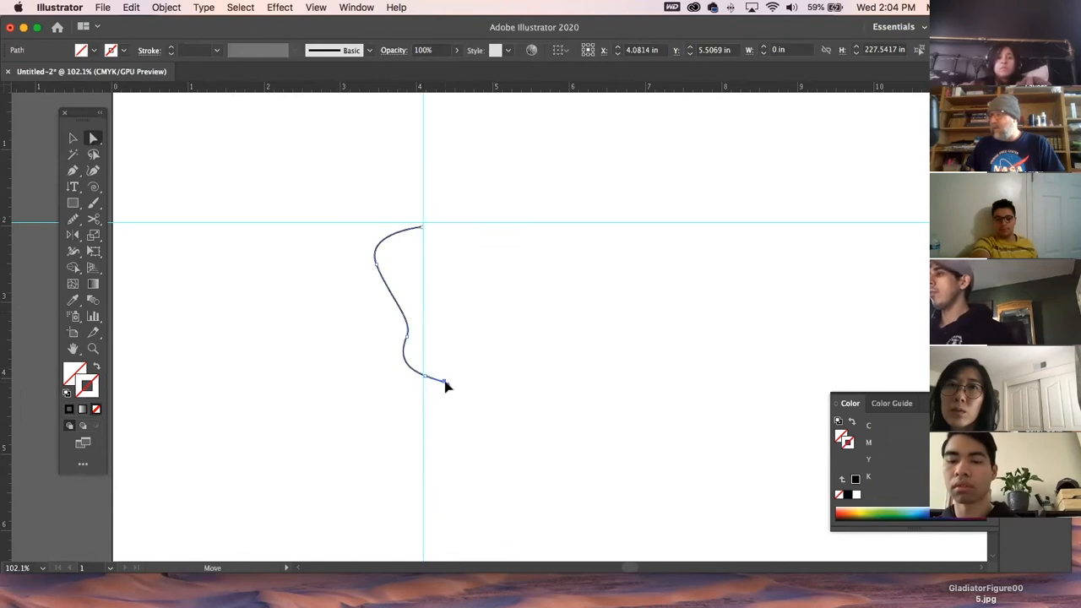
drag(455, 391, 425, 378)
key(v)
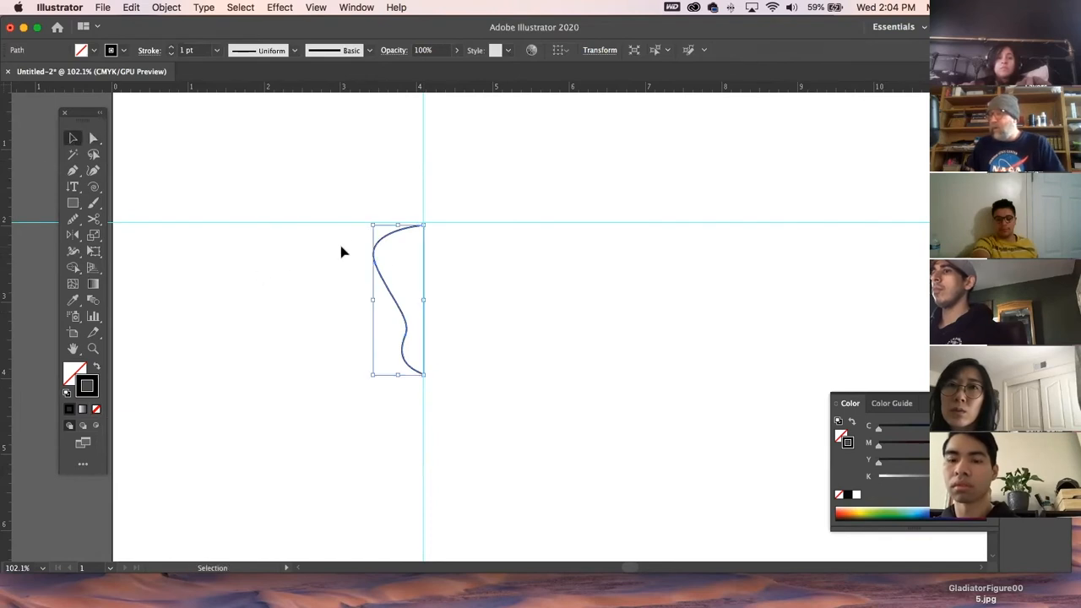
Move the curve's intermediate anchor points about 0.4 in outward from the vertical guide, leaving both ends on the guide
key(a)
drag(348, 241, 408, 389)
drag(408, 343, 379, 341)
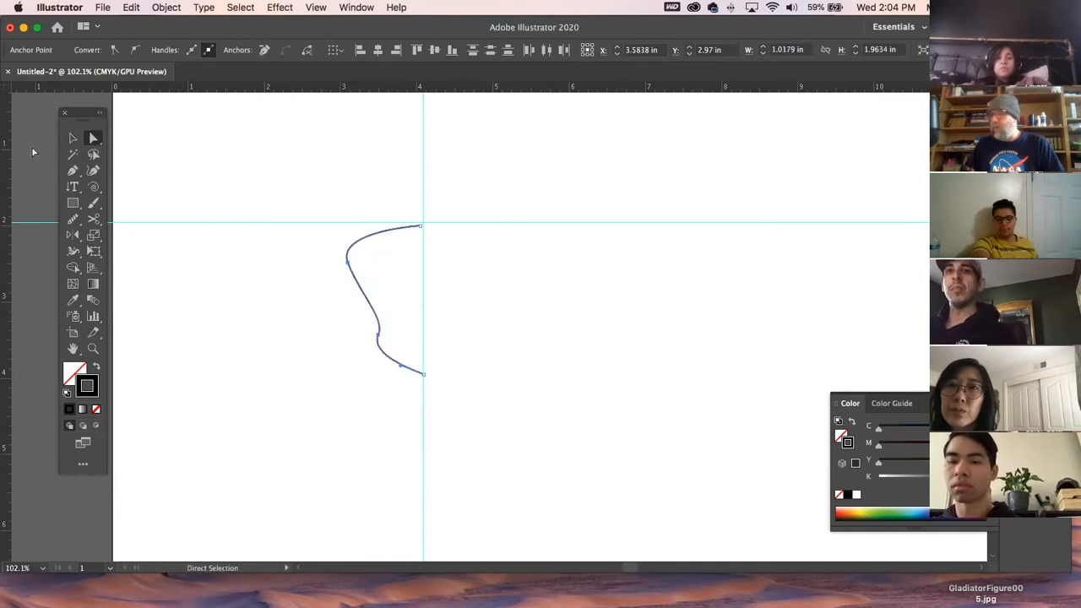
Reflect a copy of the curve across the vertical guide with the Reflect tool to form the opposite half
click(73, 139)
click(278, 172)
click(381, 328)
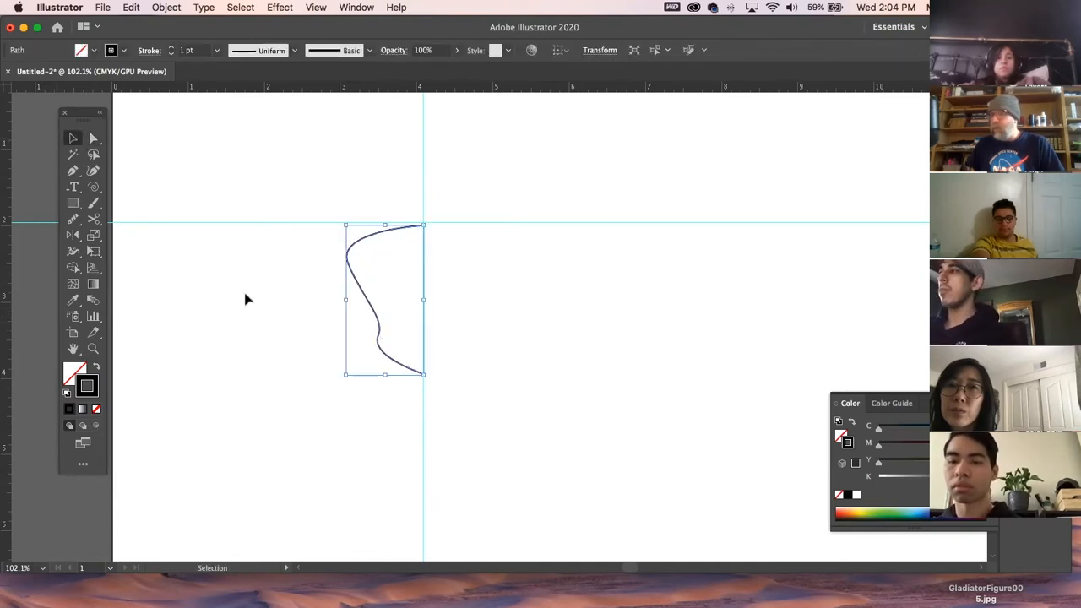
click(73, 236)
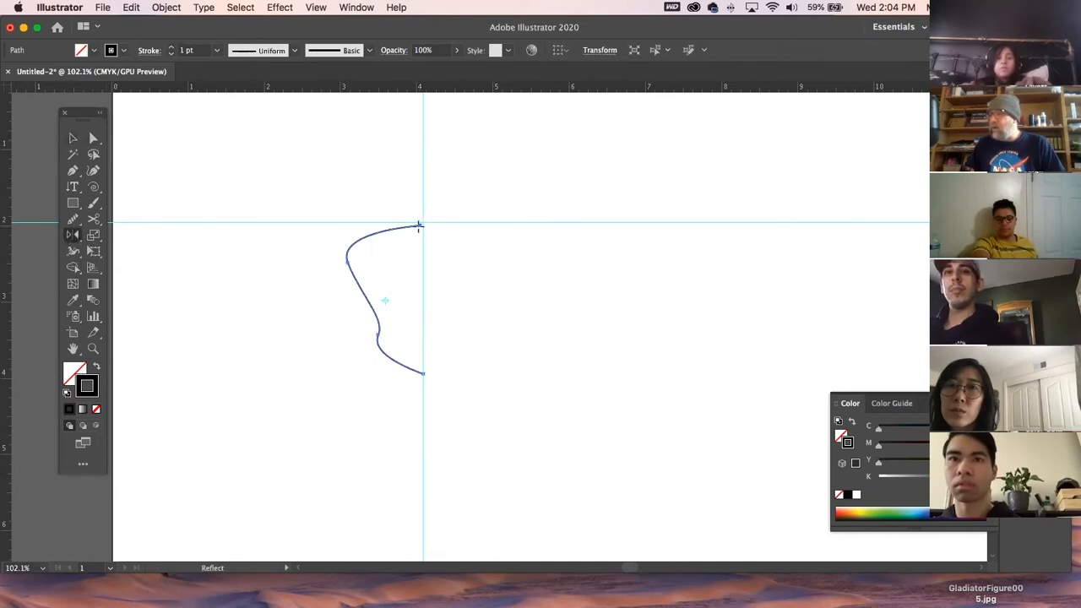
drag(404, 231, 465, 237)
Shift the mirrored half slightly outward so its ends line up with the original half at the vertical guide
click(72, 137)
click(188, 144)
drag(482, 288, 487, 285)
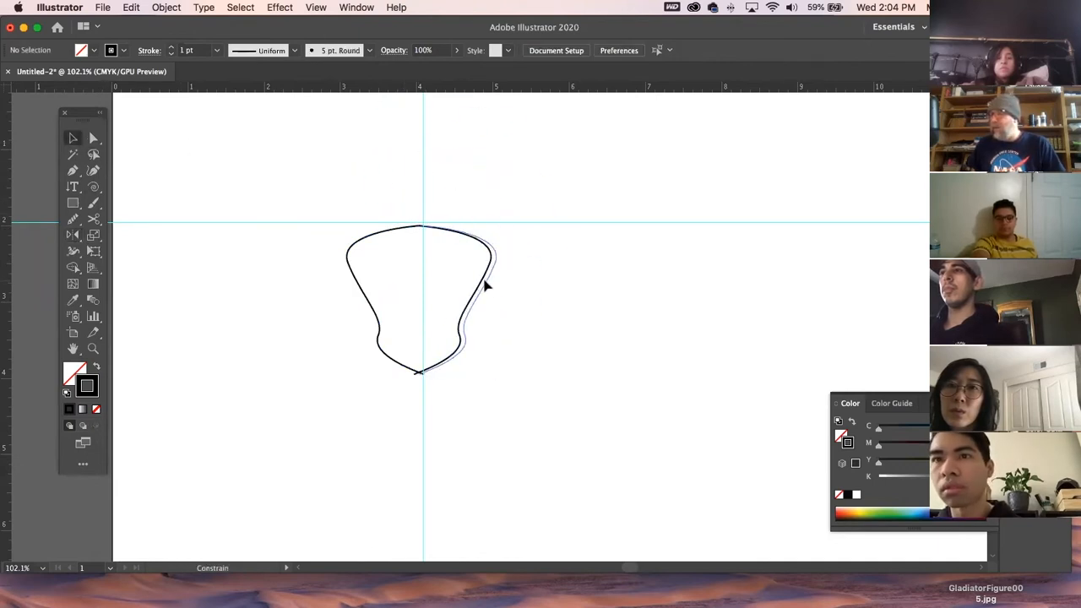
click(542, 352)
Delete the vertical and horizontal guides
drag(349, 157, 483, 157)
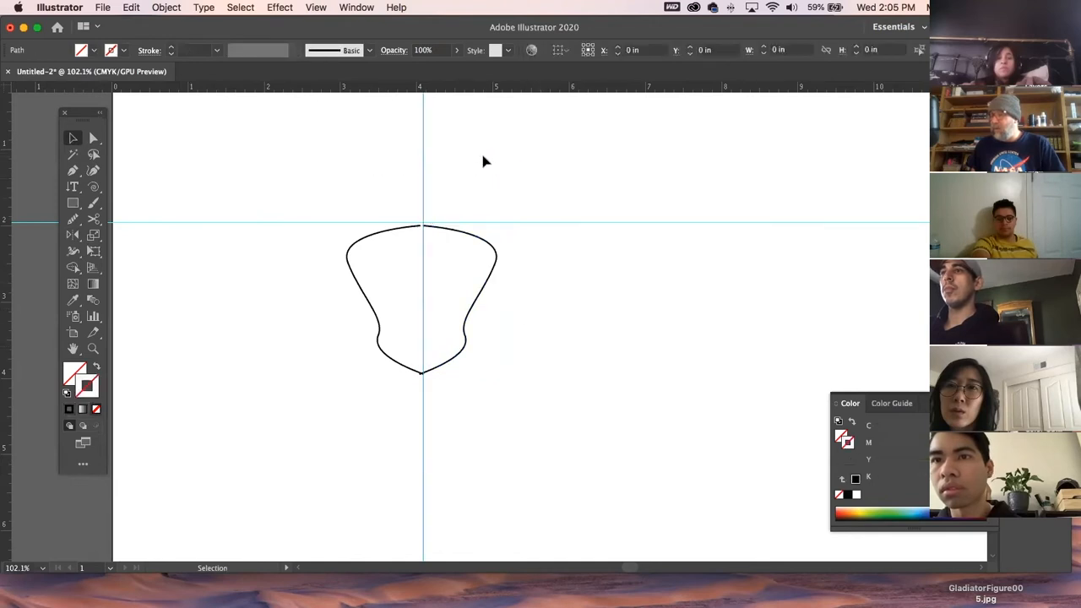
key(Delete)
drag(582, 207, 636, 305)
key(Delete)
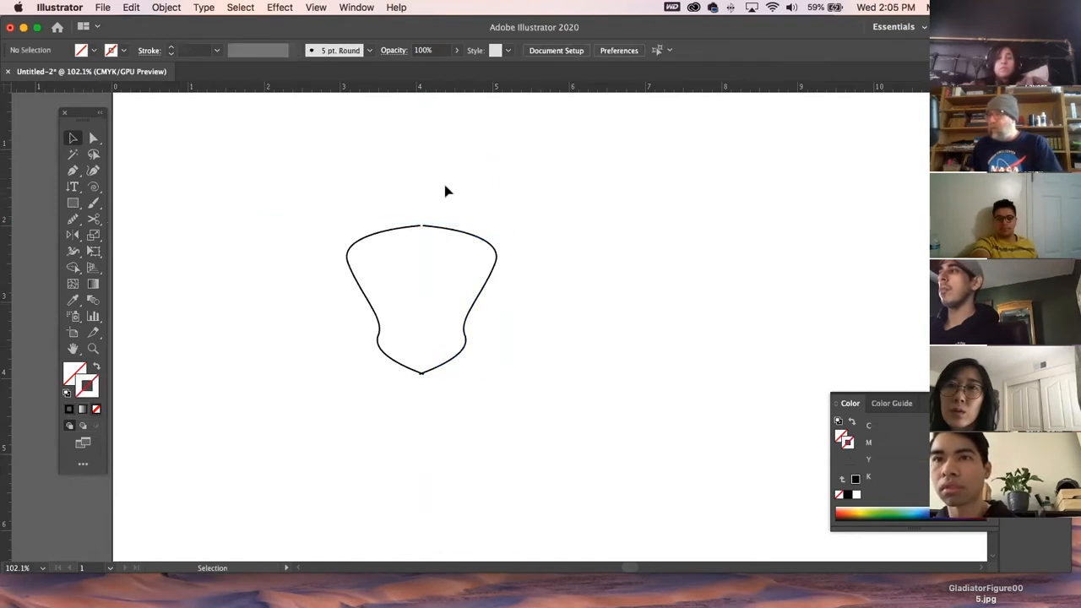
Join the two halves at their upper and lower end points into one symmetrical shape and deselect it
click(93, 138)
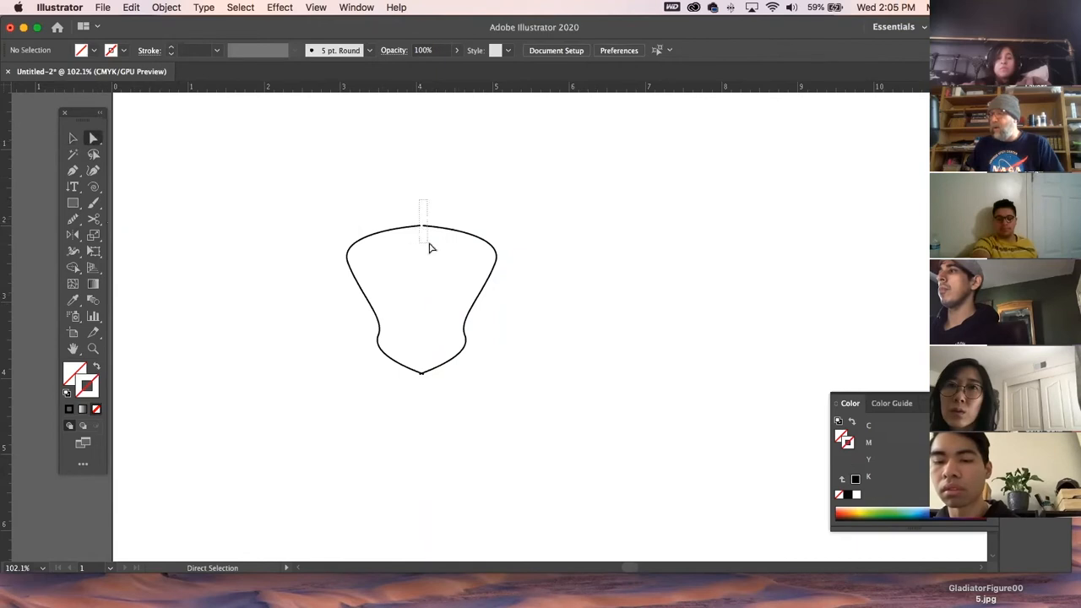
drag(430, 247, 433, 248)
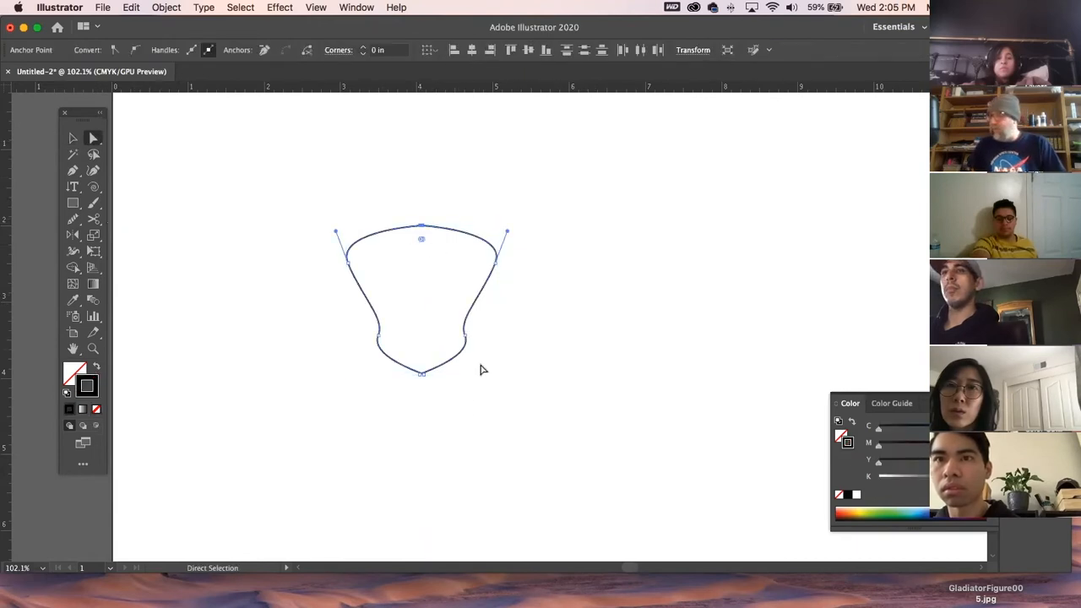
drag(429, 391, 410, 363)
key(v)
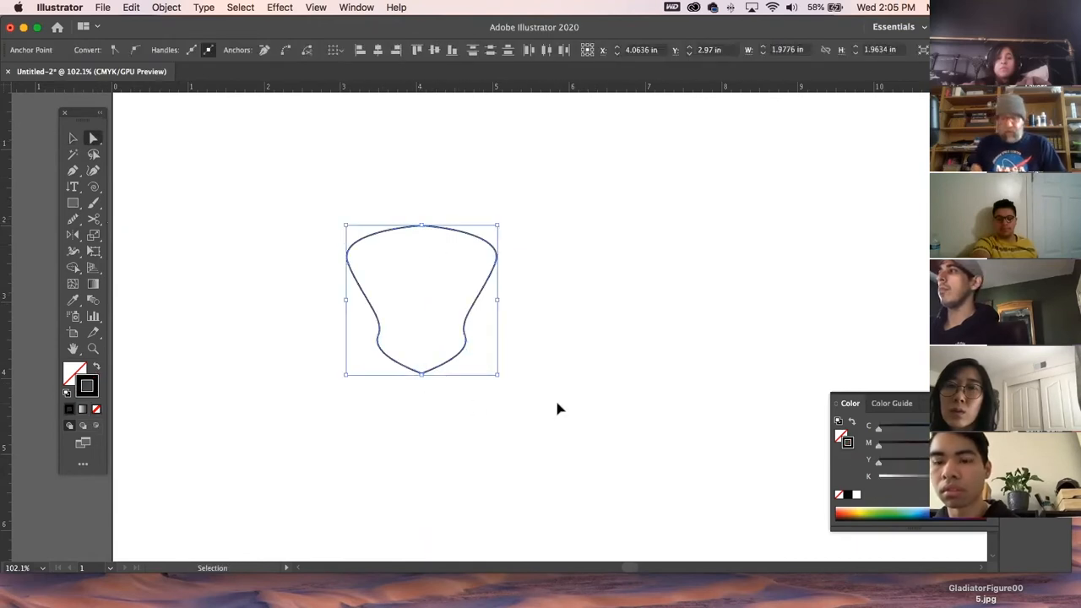
click(74, 138)
click(189, 141)
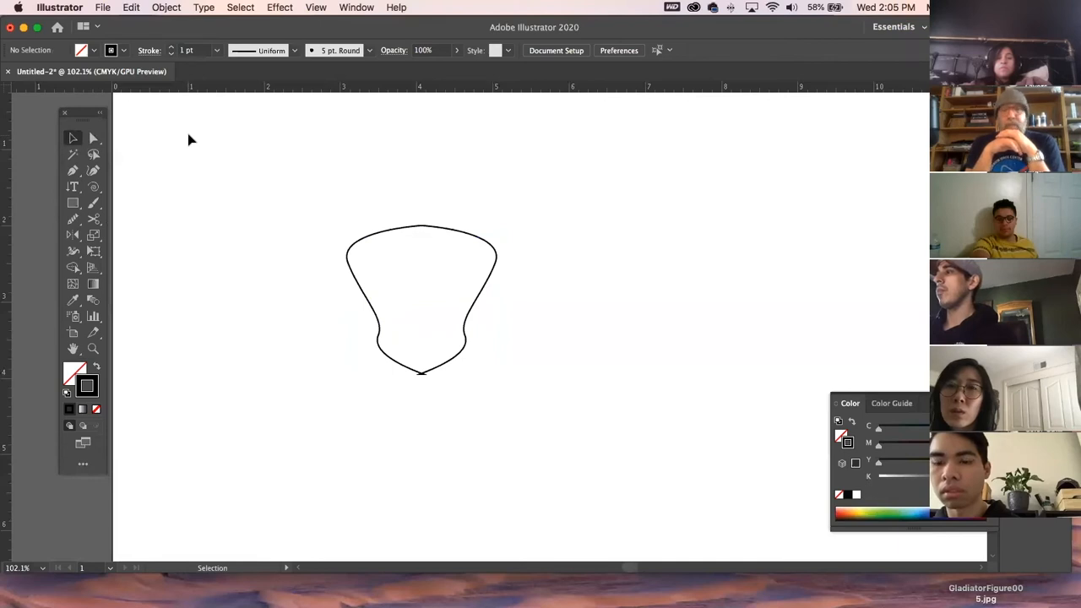
click(352, 8)
mouse_move(317, 7)
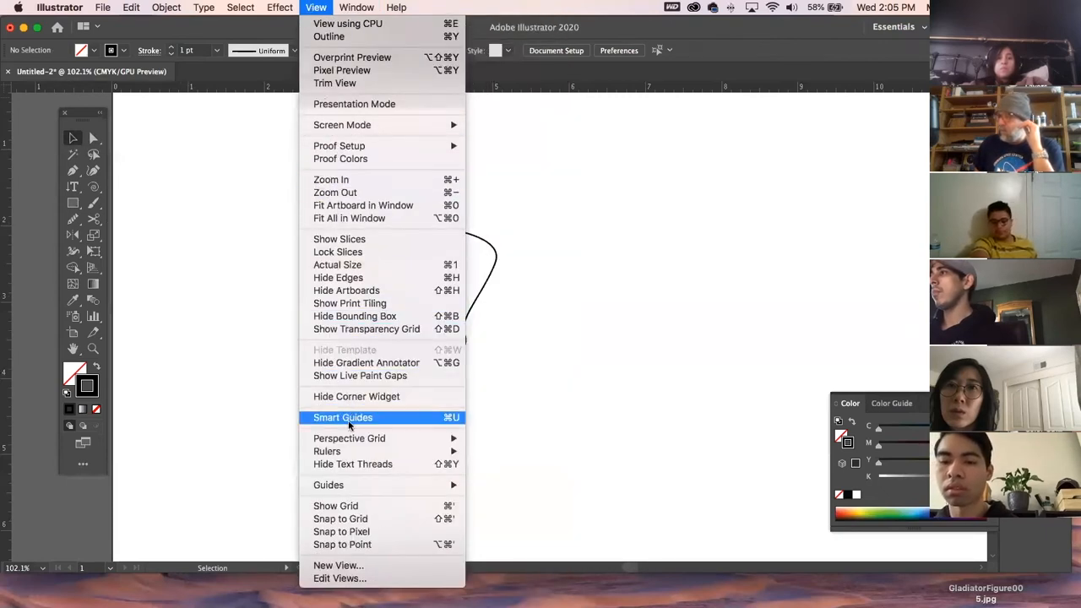
mouse_move(354, 487)
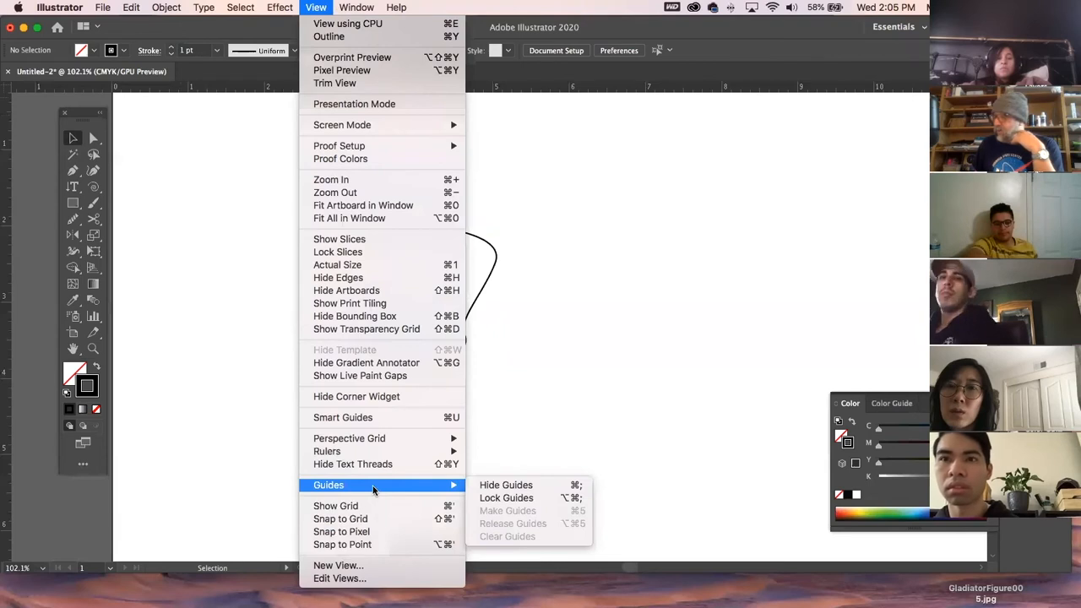
click(354, 7)
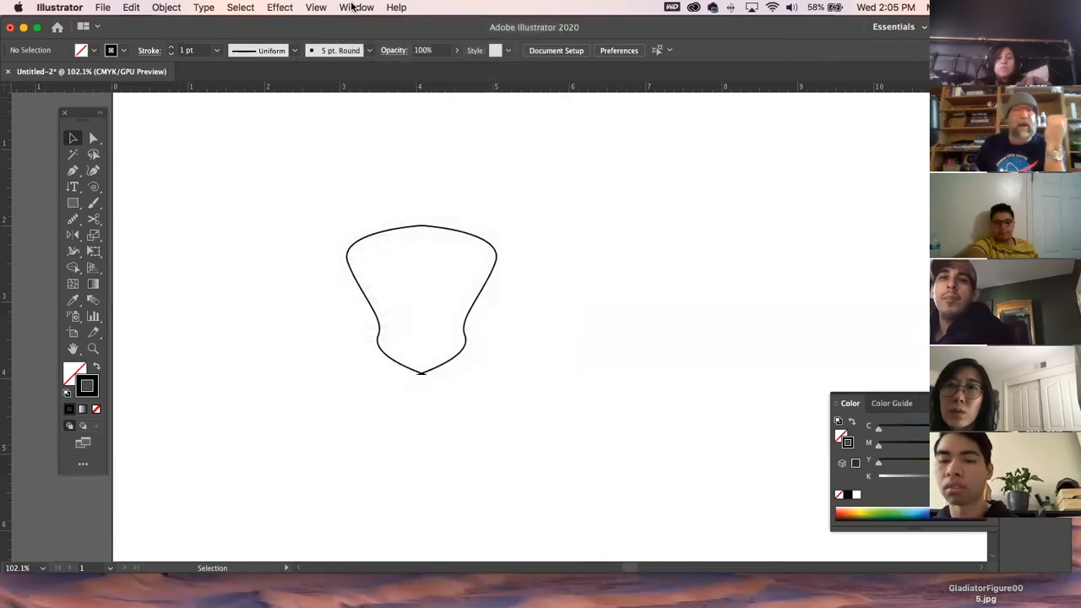
Delete the symmetrical shape and draw a tall rectangle about 0.95 in wide and 3 in high
drag(384, 179, 530, 398)
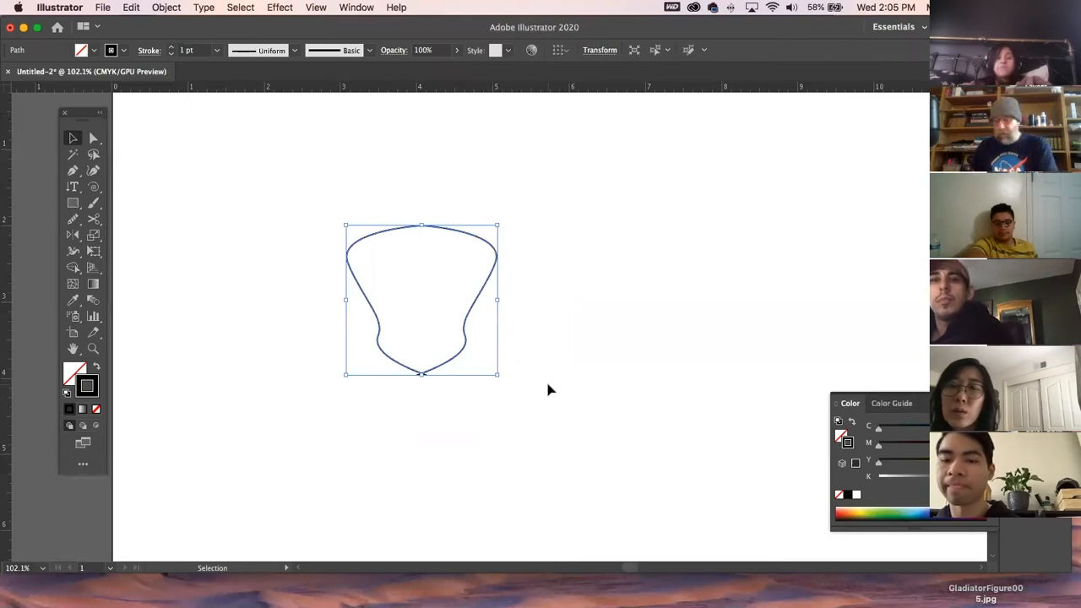
key(Delete)
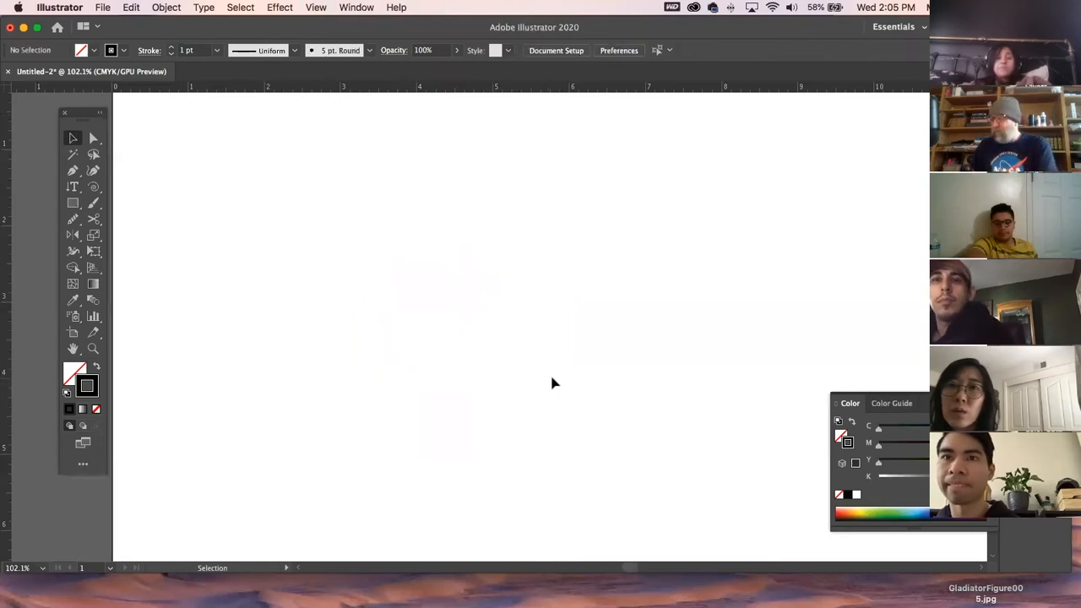
click(93, 235)
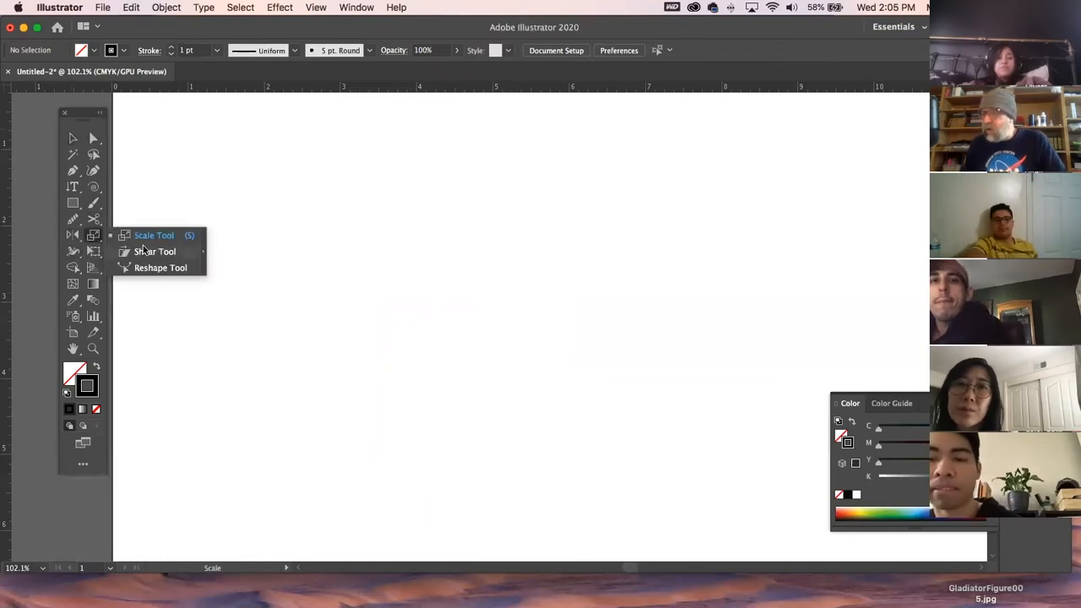
click(72, 140)
click(73, 203)
mouse_move(388, 227)
mouse_down()
mouse_move(400, 299)
mouse_move(460, 456)
mouse_up()
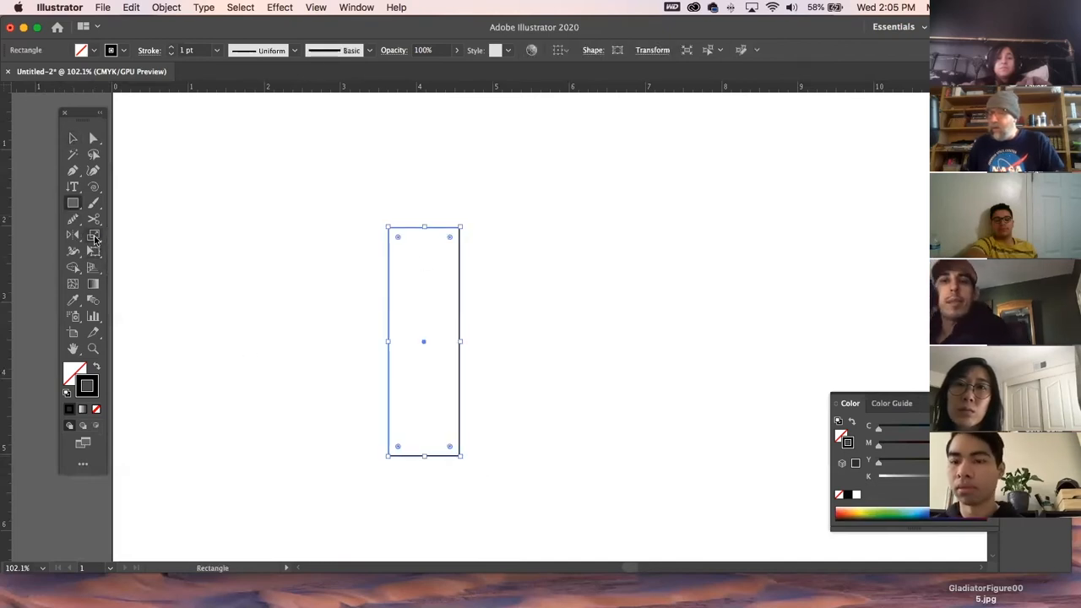
Shear the rectangle horizontally with the Shear tool so it slants to the right, and deselect it
click(93, 234)
click(135, 252)
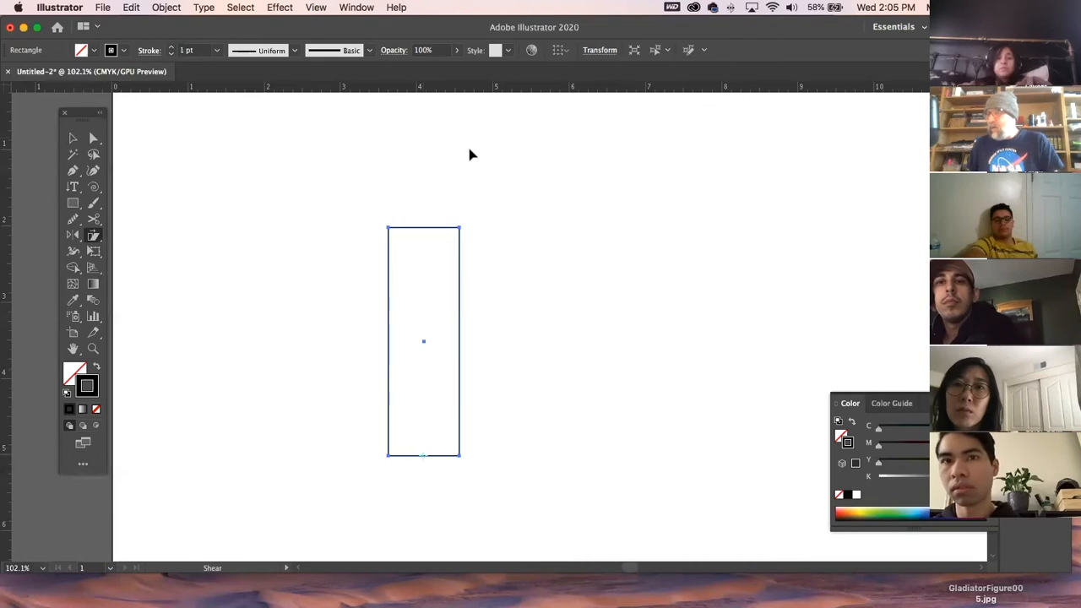
drag(449, 232, 578, 245)
key(v)
click(309, 177)
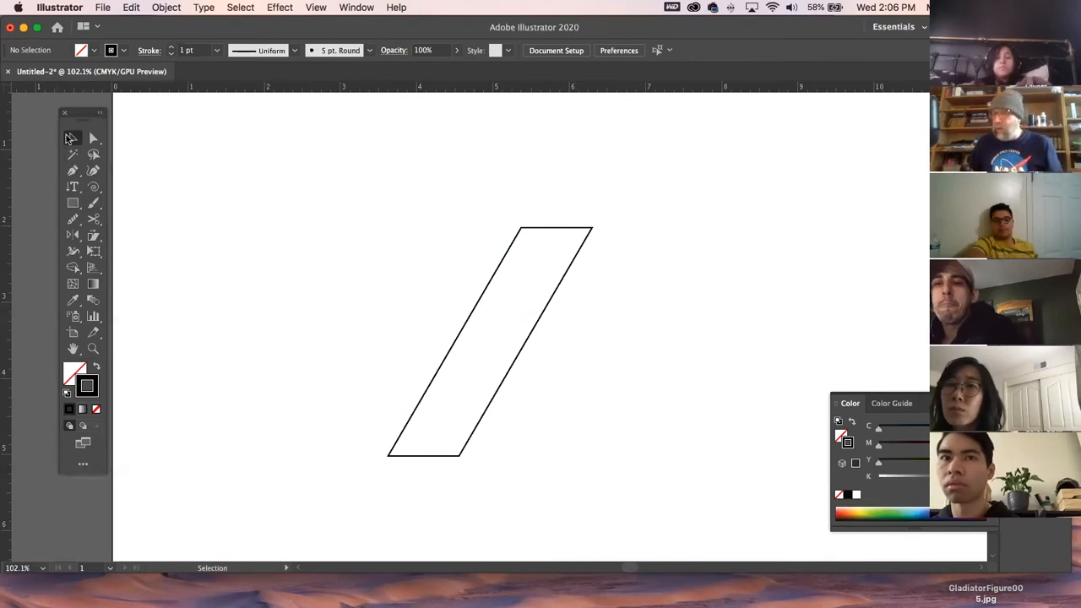
Delete the slanted rectangle and draw an open arching curve about 5 in wide with the Pen tool
drag(293, 140, 625, 348)
key(Delete)
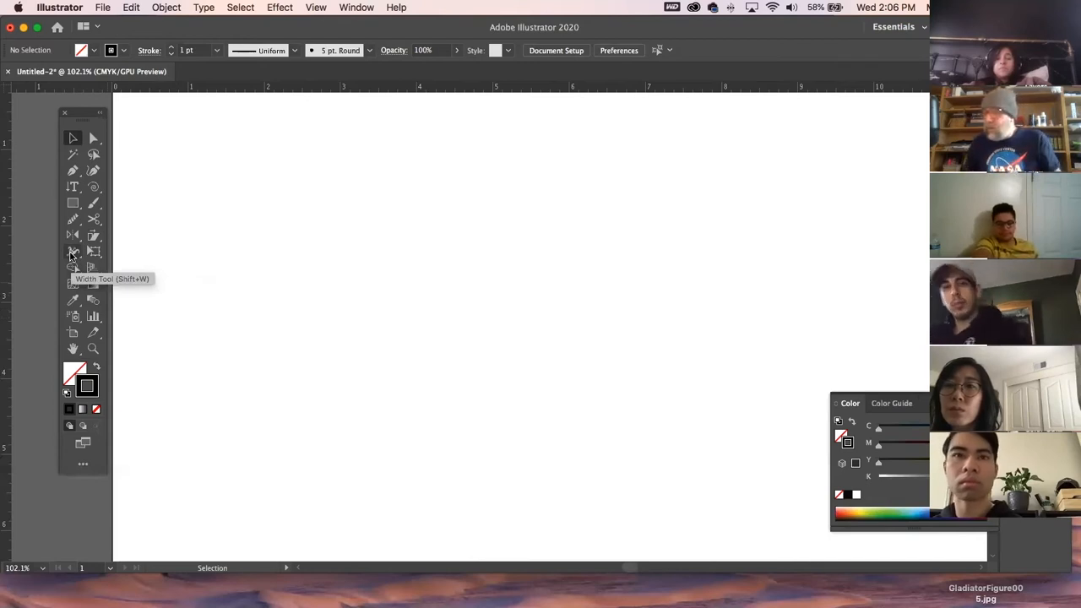
click(73, 169)
click(234, 244)
click(612, 328)
drag(614, 334, 742, 508)
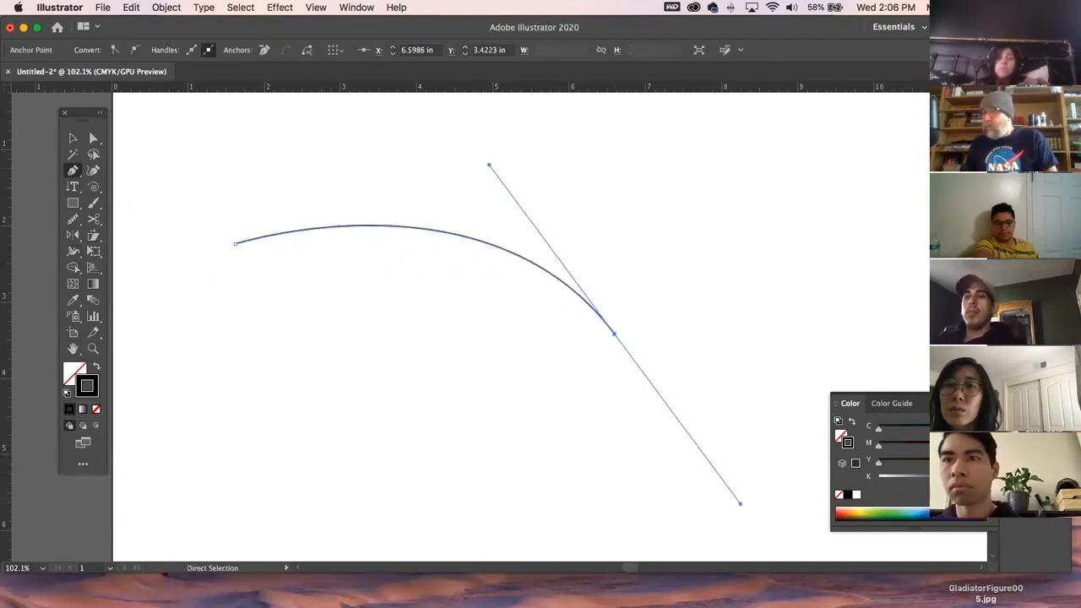
Thicken the middle of the curve's stroke to about 4.67 pt with the Width tool, tapering towards both ends
click(72, 251)
mouse_move(438, 235)
mouse_down()
mouse_move(439, 215)
mouse_move(438, 233)
mouse_up()
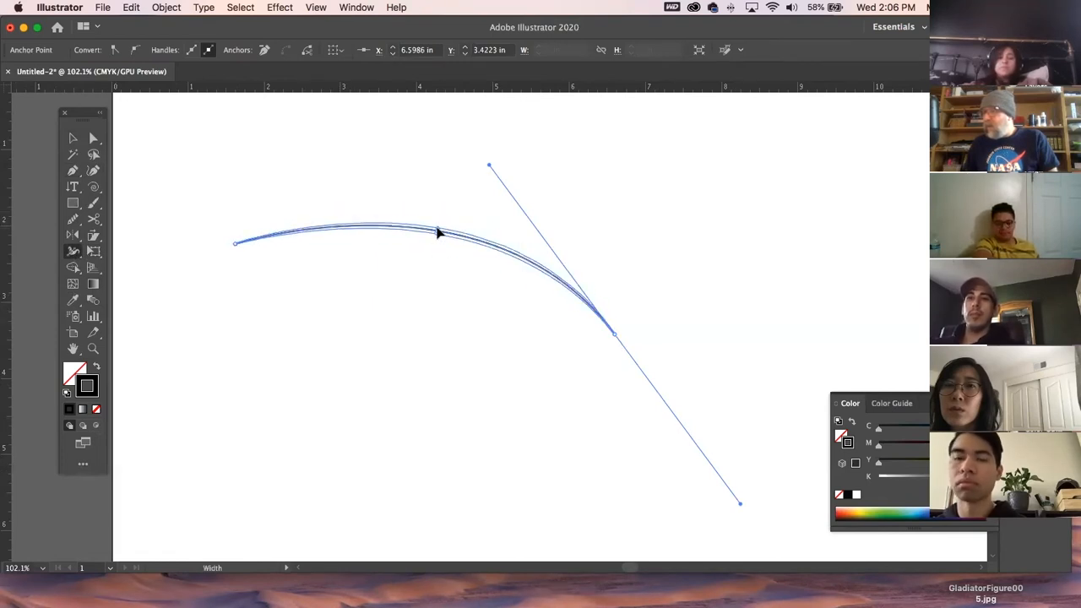
click(73, 138)
click(226, 158)
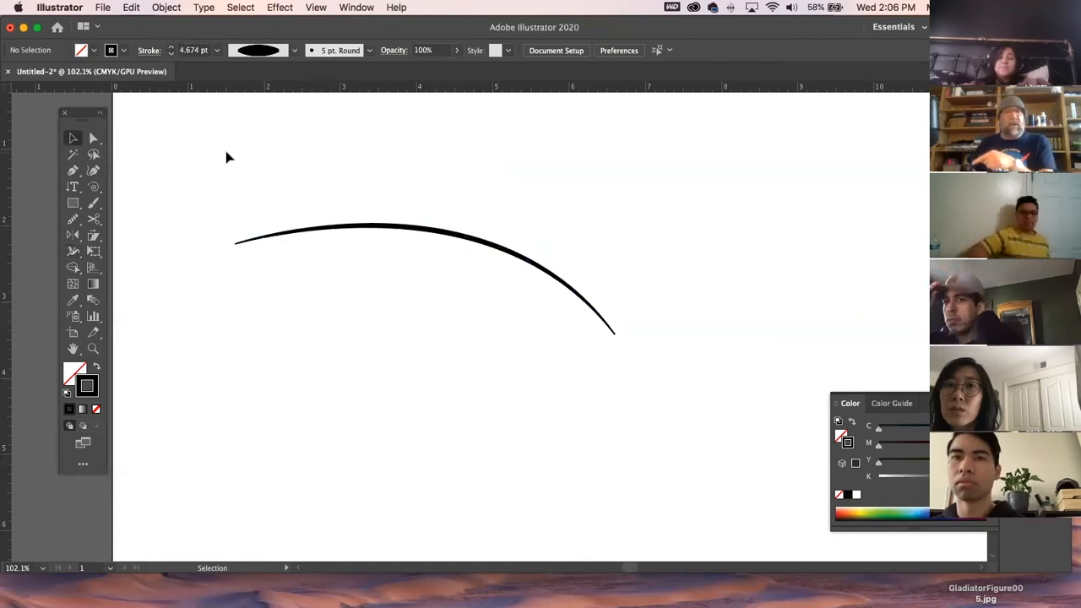
Delete the tapered curve and draw a square about 4.2 in wide
click(442, 235)
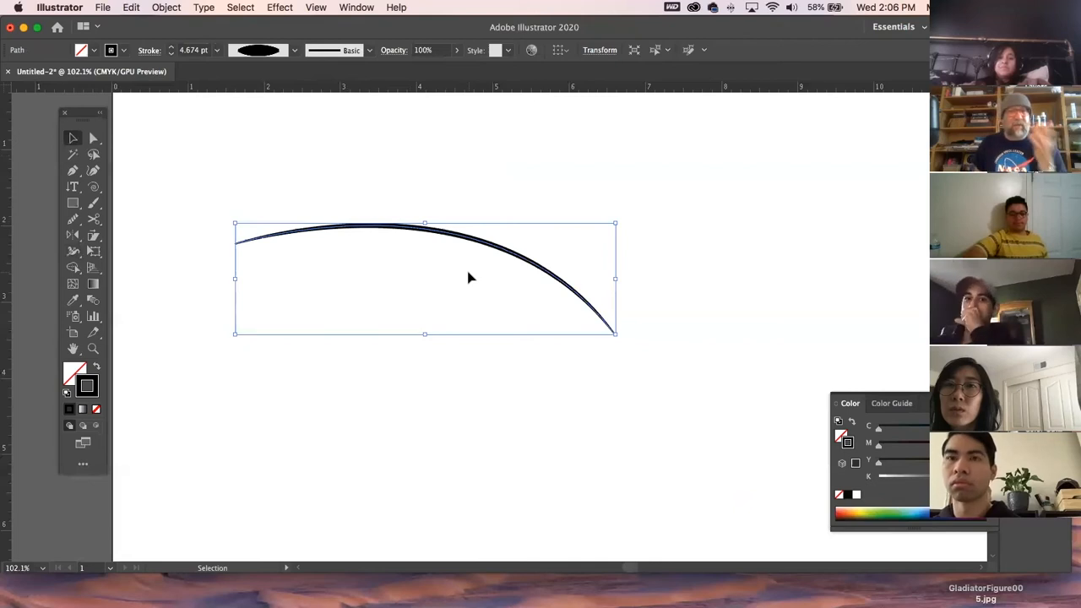
key(Delete)
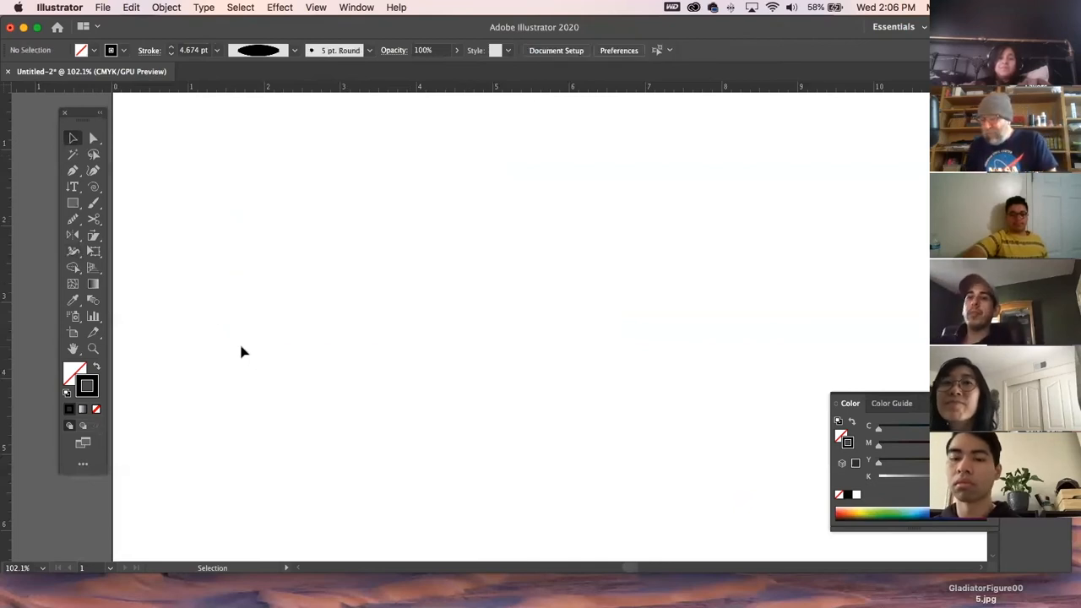
click(93, 287)
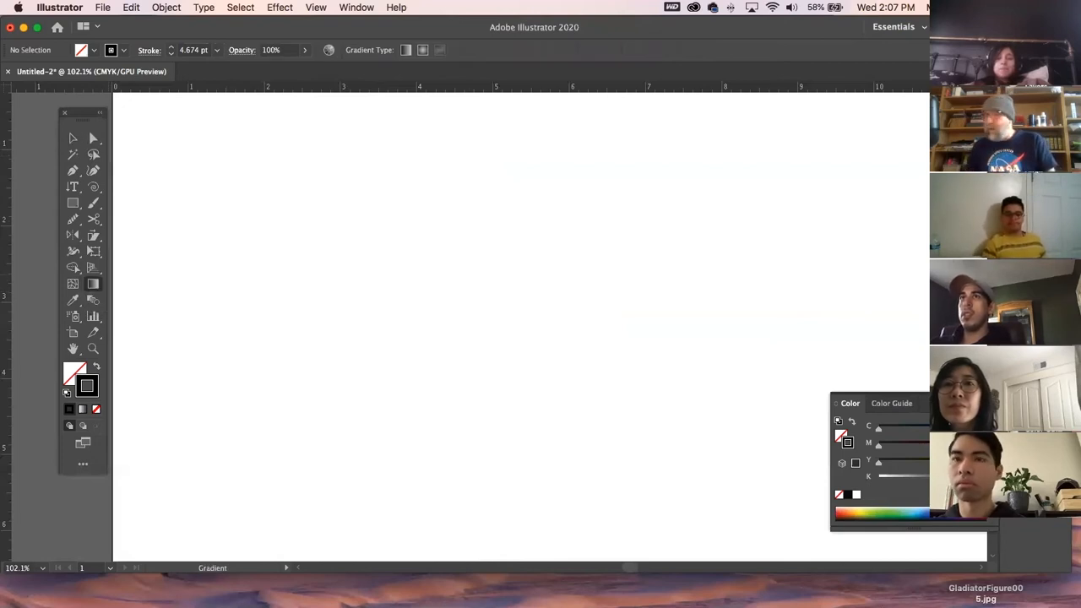
click(73, 204)
drag(345, 154, 667, 476)
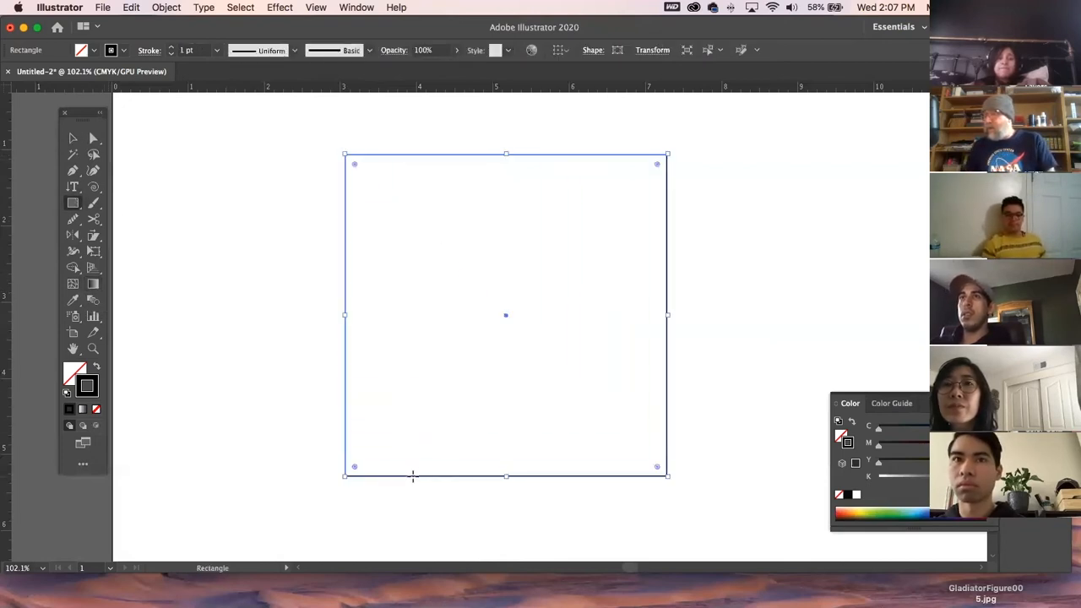
Apply the white-to-black linear gradient to the square's stroke
click(94, 285)
double_click(94, 285)
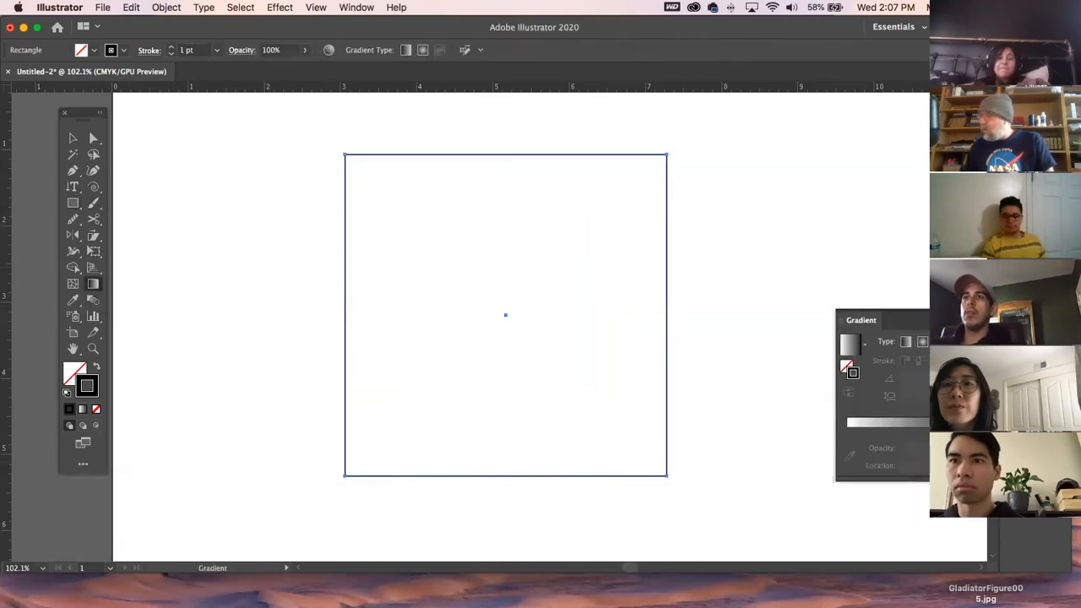
click(903, 420)
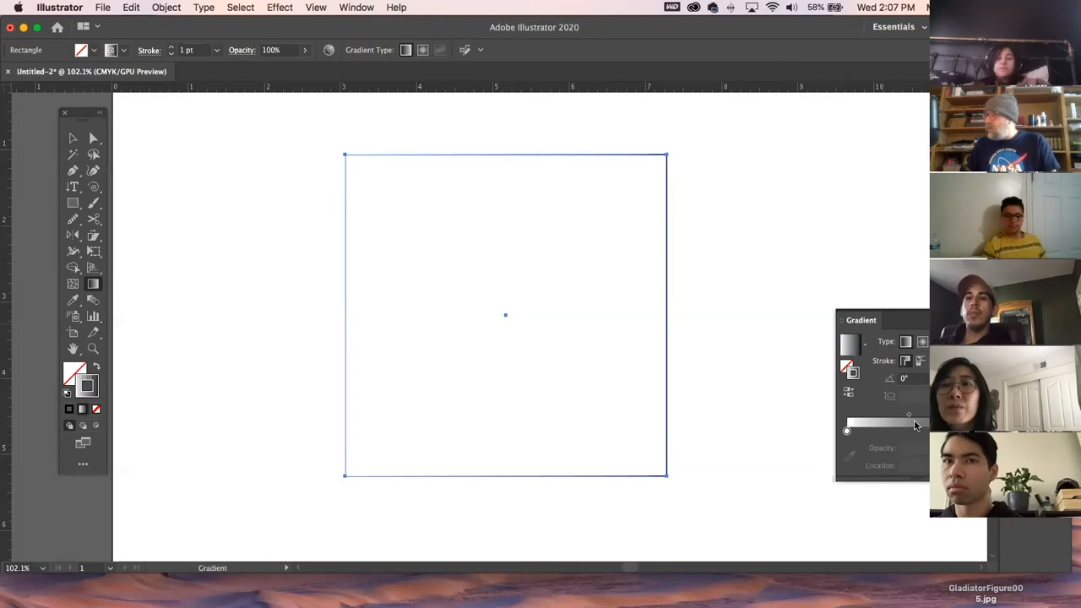
Remove the square's stroke and give it a white-to-black linear gradient fill running from above to below at -90°
click(95, 408)
click(75, 374)
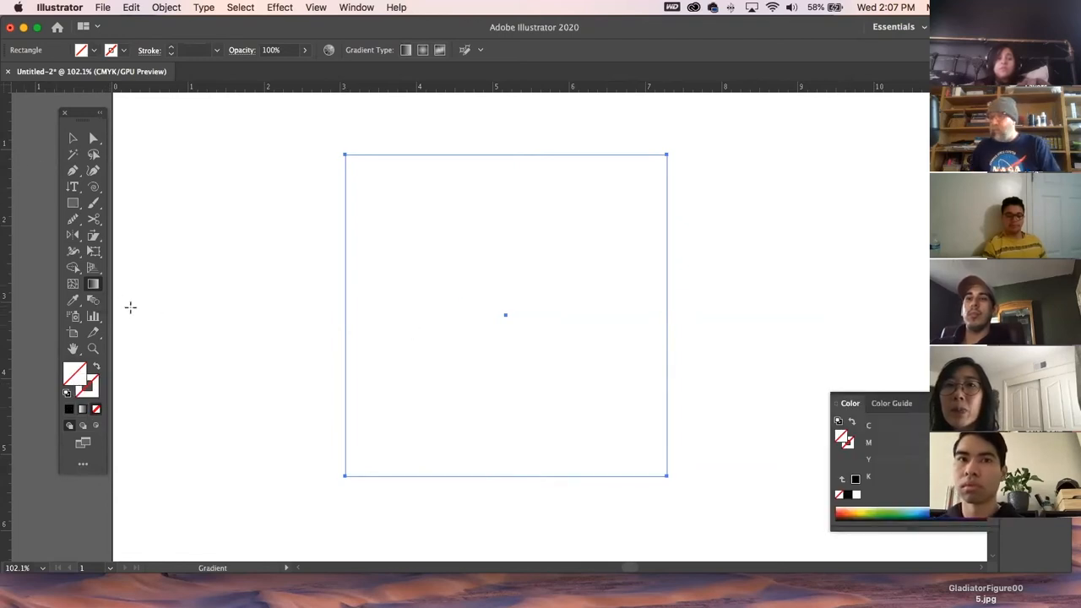
double_click(93, 284)
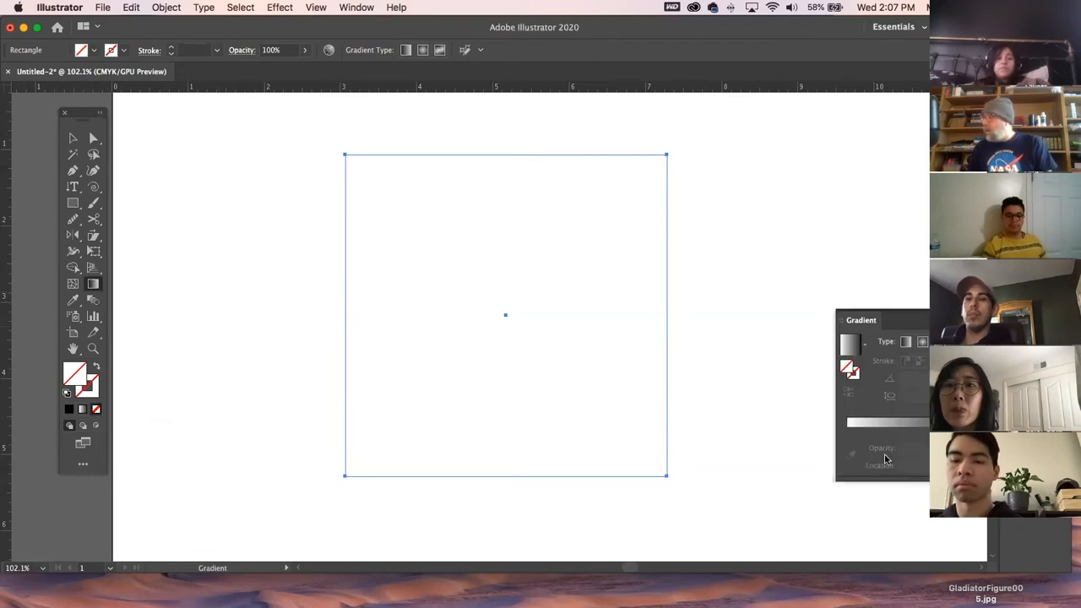
click(904, 424)
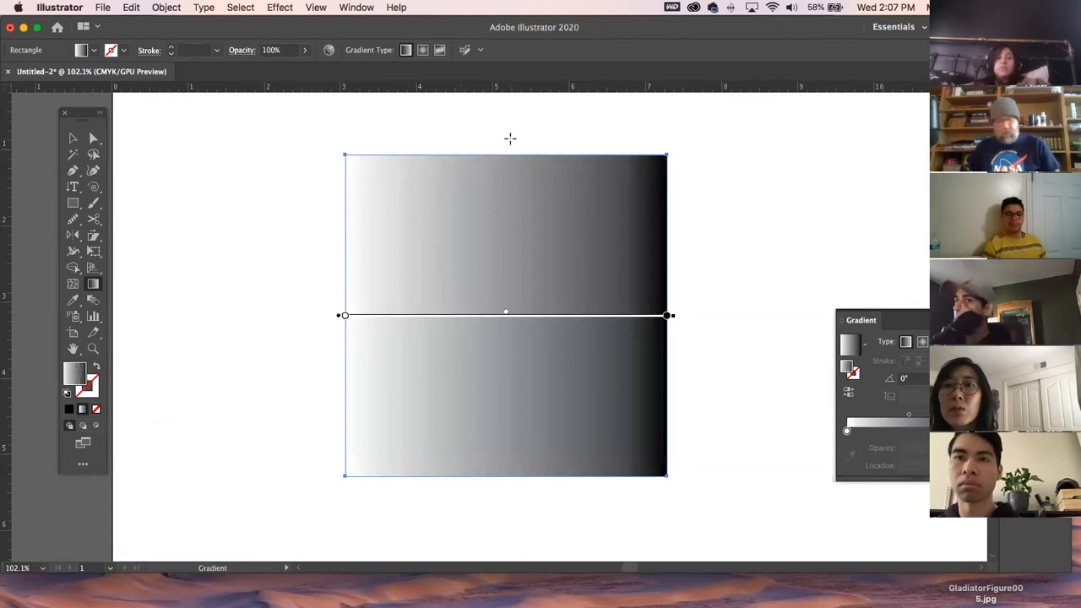
drag(505, 138, 471, 524)
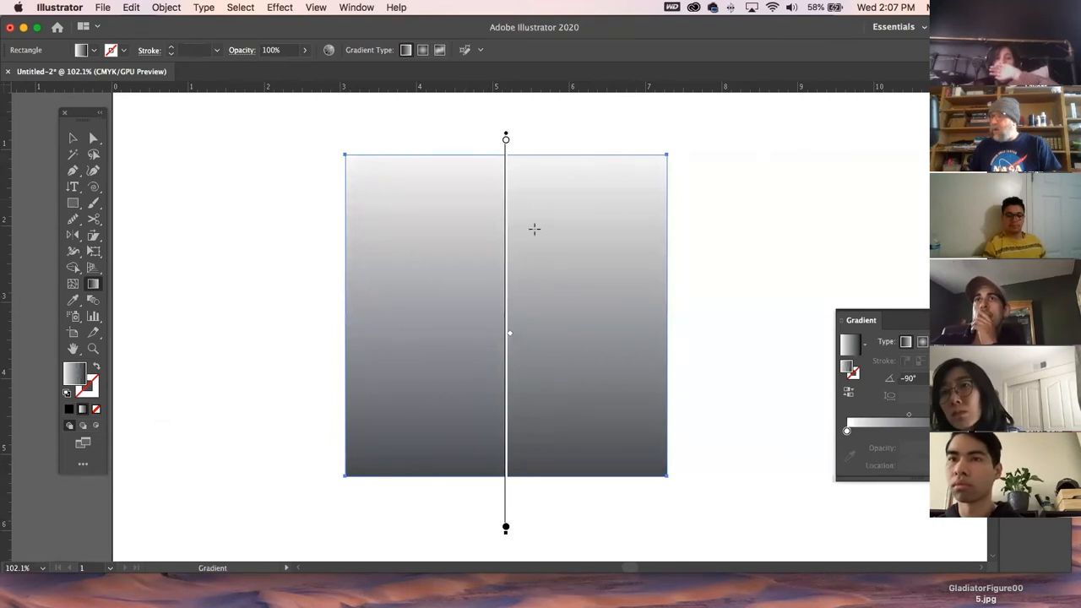
Move the white gradient stop just inside the square's upper edge and the black stop to about 90.46%, below its lower edge
drag(510, 328, 509, 225)
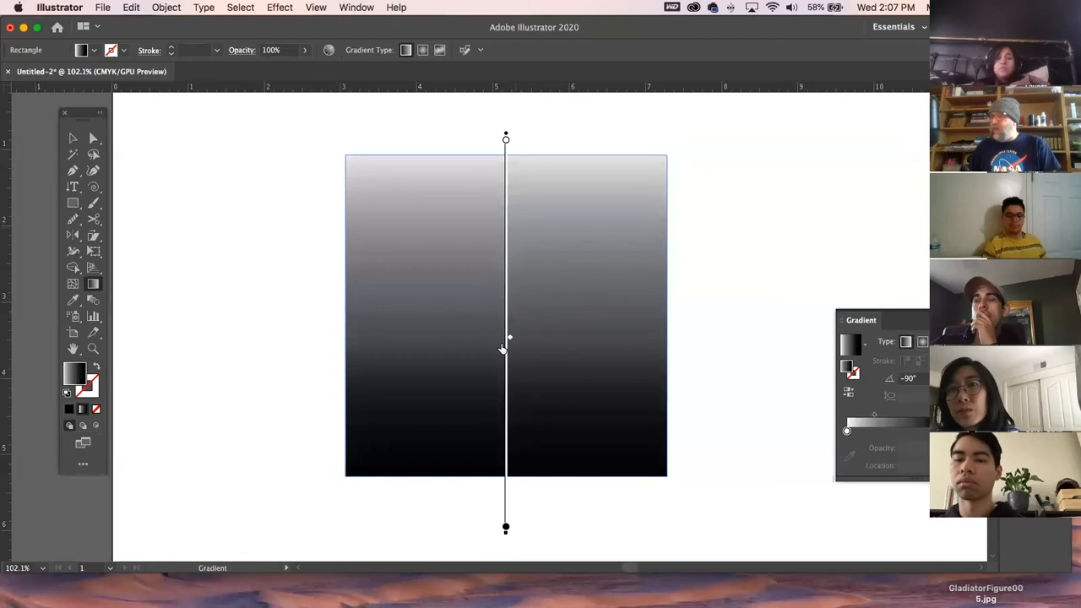
key(super+z)
mouse_move(506, 142)
mouse_down()
mouse_move(504, 231)
mouse_move(505, 181)
mouse_up()
click(505, 527)
drag(505, 527, 506, 428)
drag(506, 440, 506, 489)
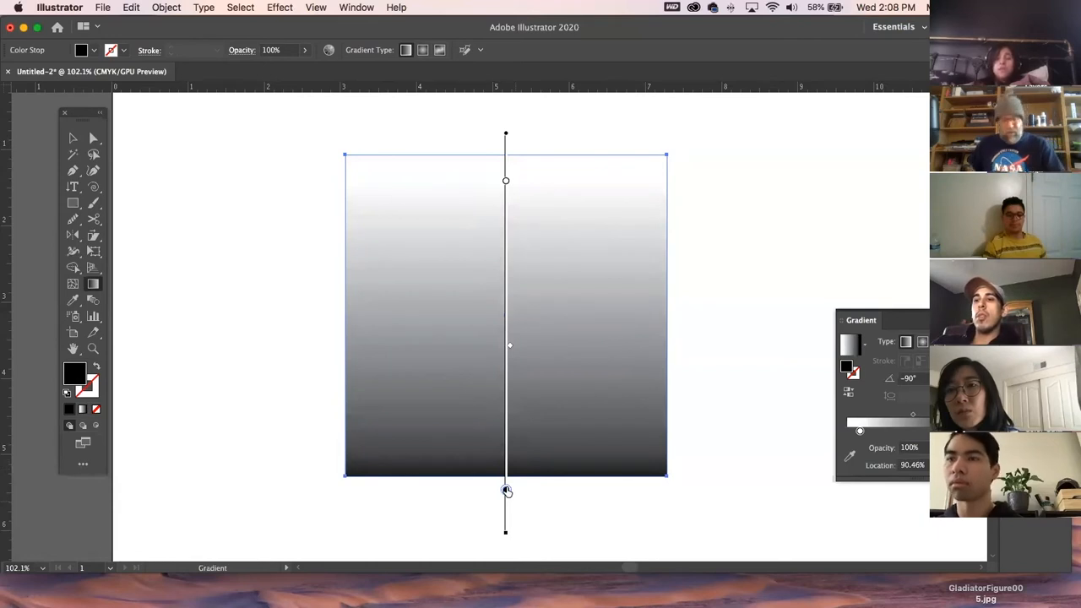
Duplicate the black gradient stop at 67% and colour the copy red, C=0 M=90 Y=85 K=0
drag(507, 491, 506, 399)
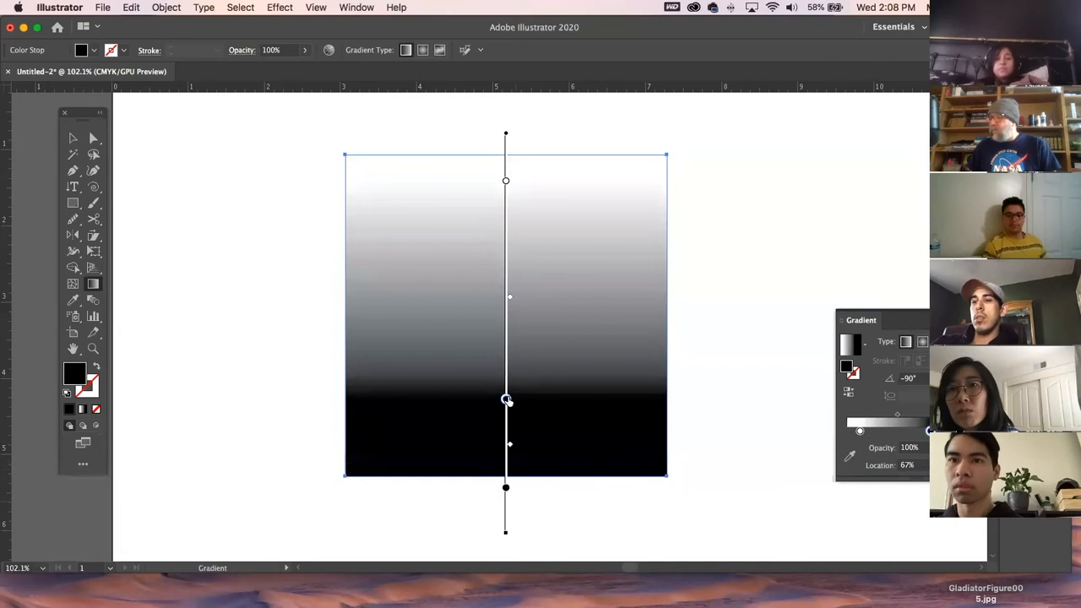
double_click(506, 398)
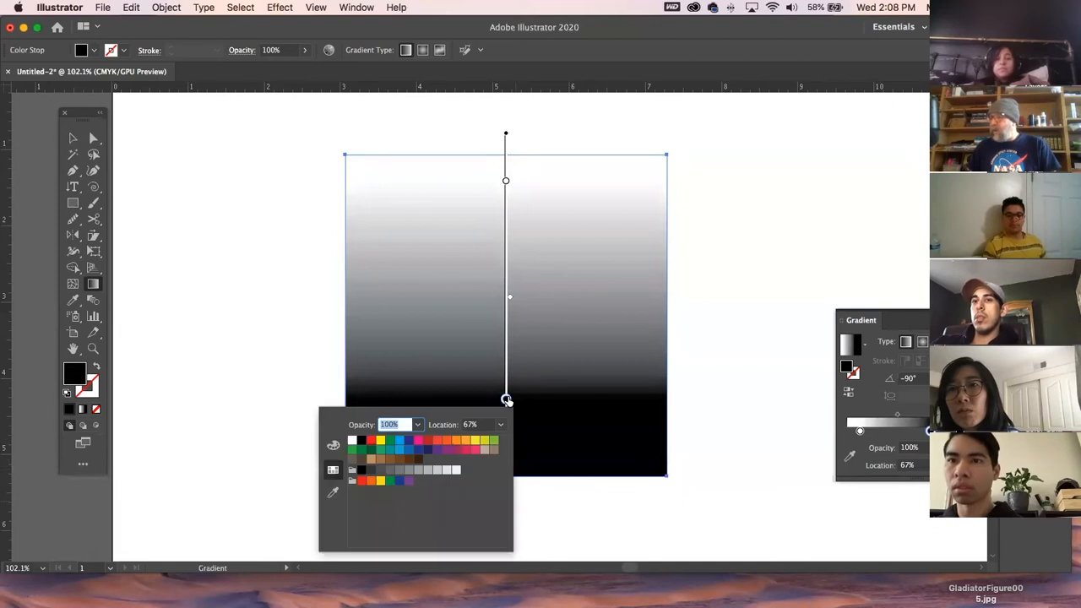
click(334, 446)
click(333, 471)
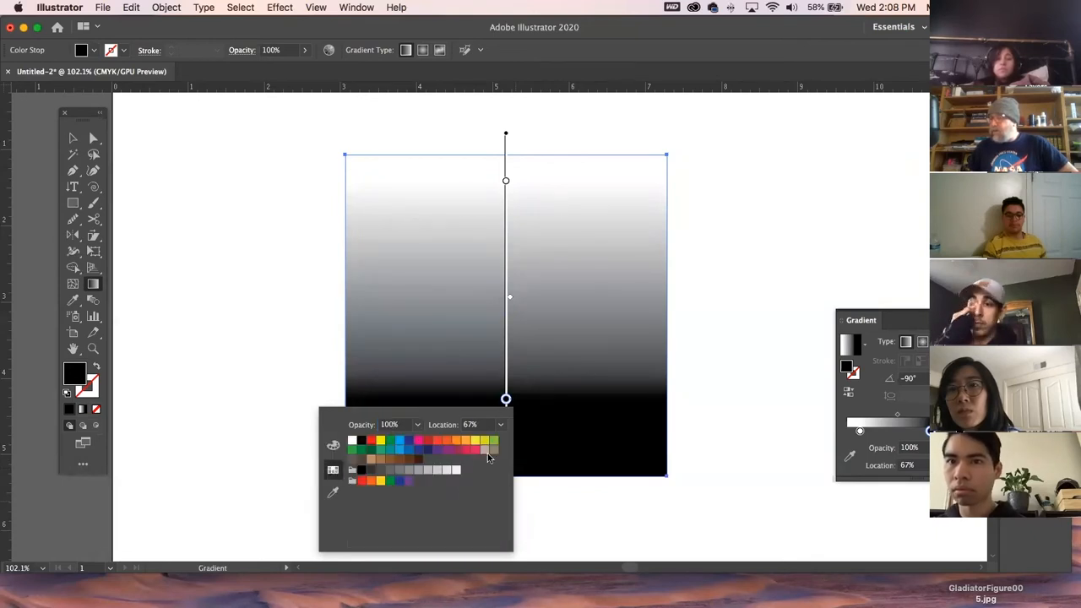
click(438, 442)
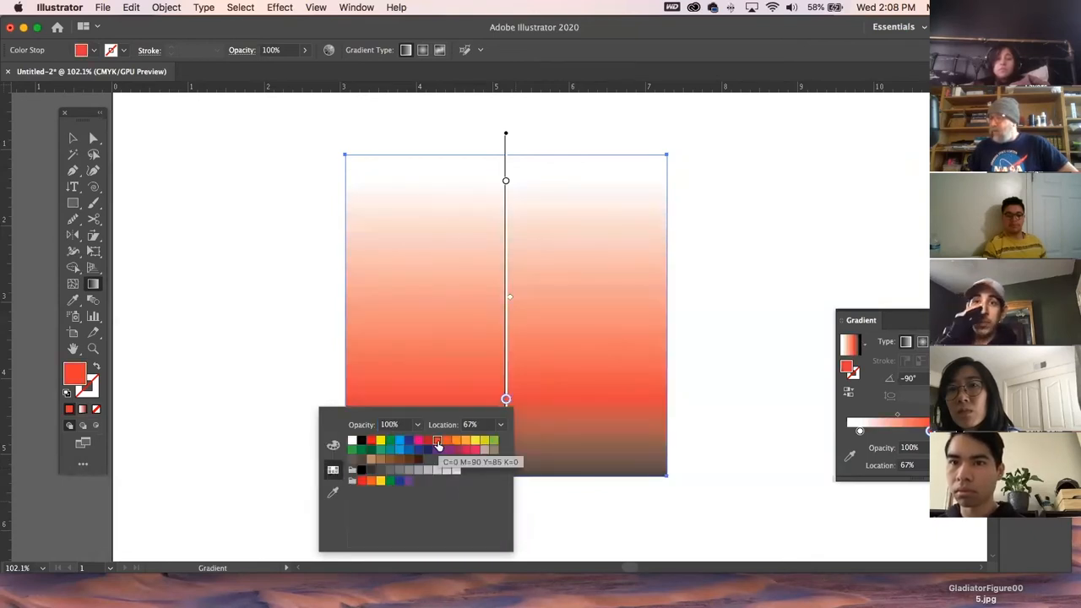
Reposition the red stop to about 55.32% and the white stop to 8.97%, and shift both gradient midpoints slightly outwards from the red
drag(507, 402, 506, 353)
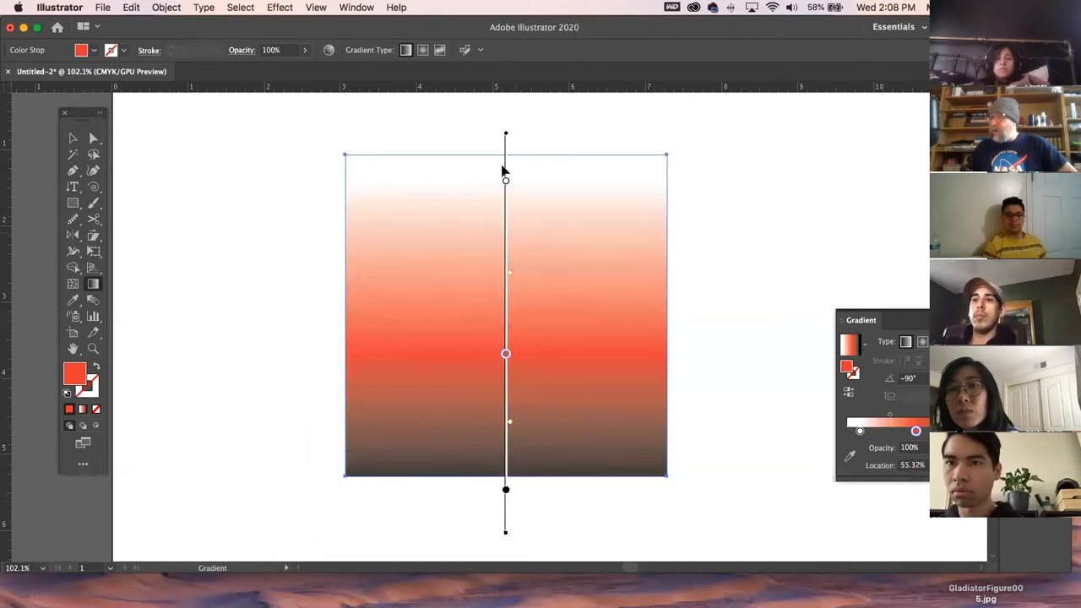
drag(507, 179, 506, 175)
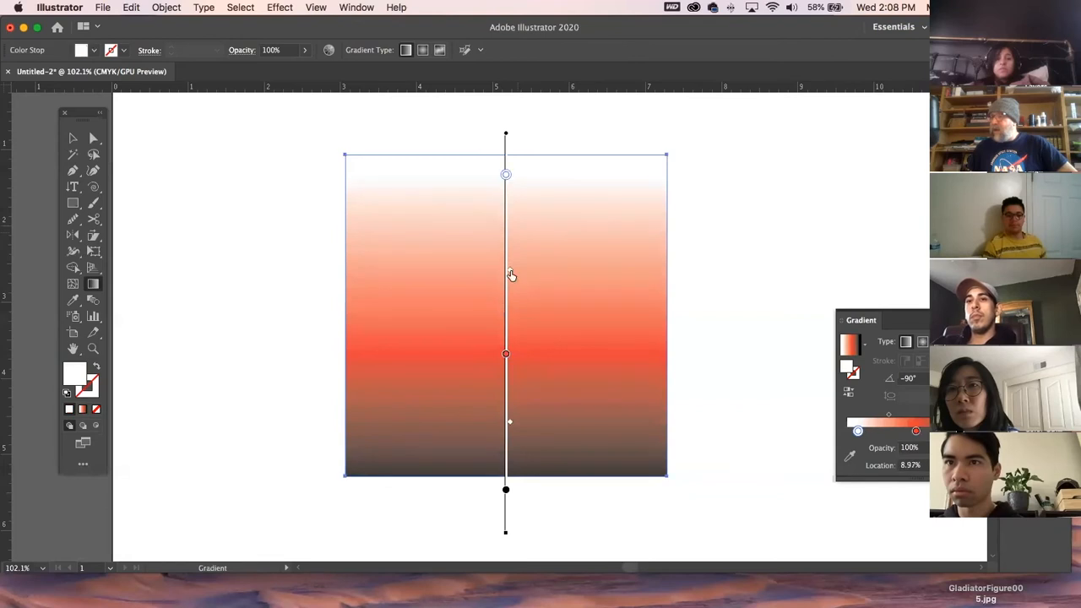
mouse_move(509, 269)
mouse_down()
mouse_move(507, 313)
mouse_move(510, 263)
mouse_up()
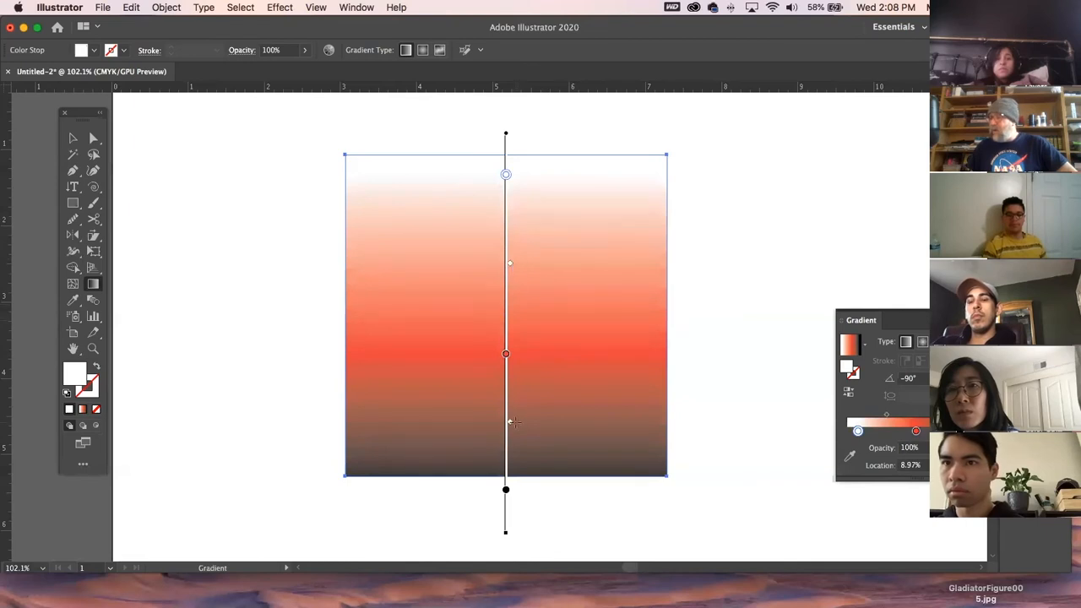
drag(509, 425, 509, 431)
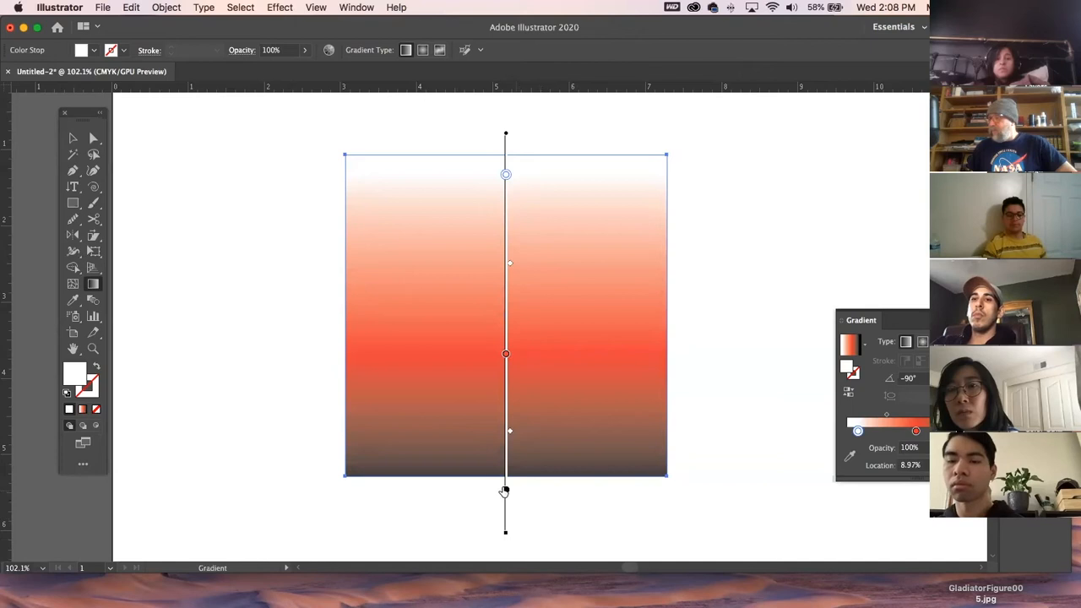
Redraw the square's gradient almost horizontally at about 0.2° and change its type to radial
drag(350, 112, 715, 555)
drag(304, 317, 790, 317)
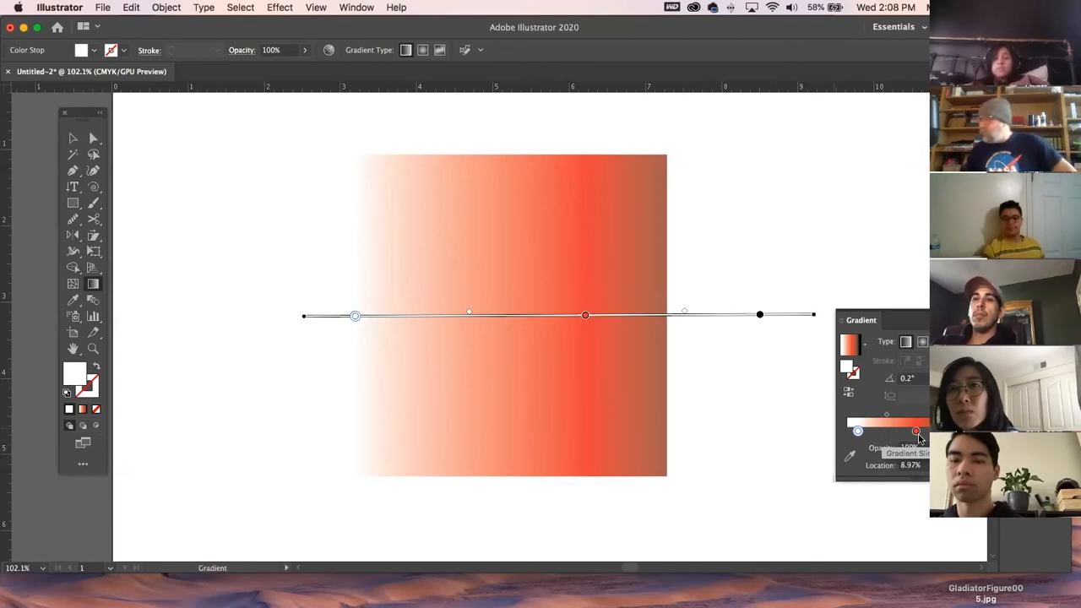
click(923, 342)
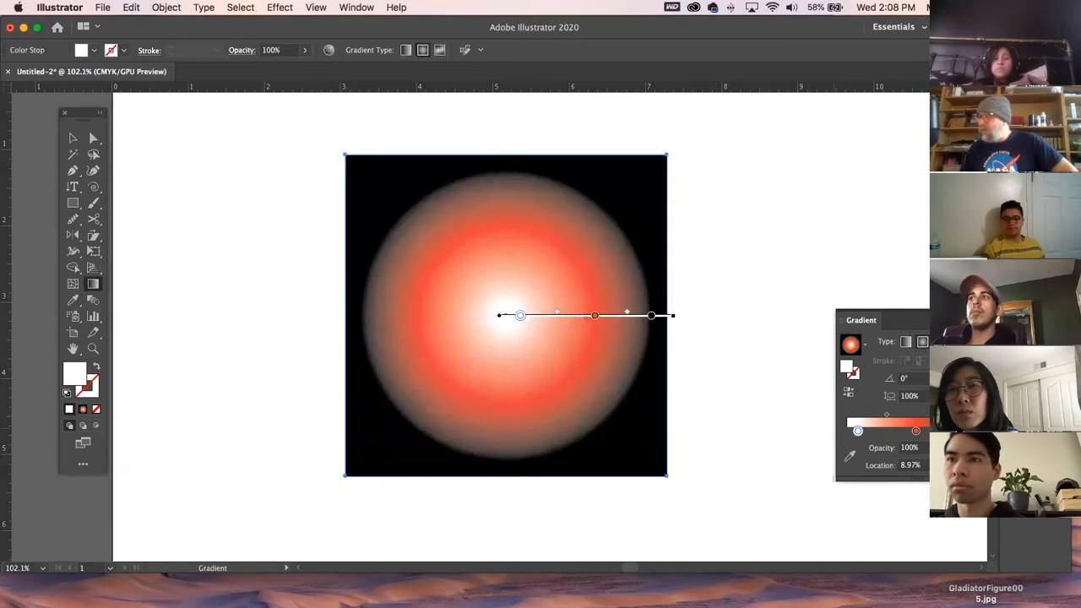
Change the square's fill to a freeform gradient, close the gradient settings and activate the Selection tool
click(940, 342)
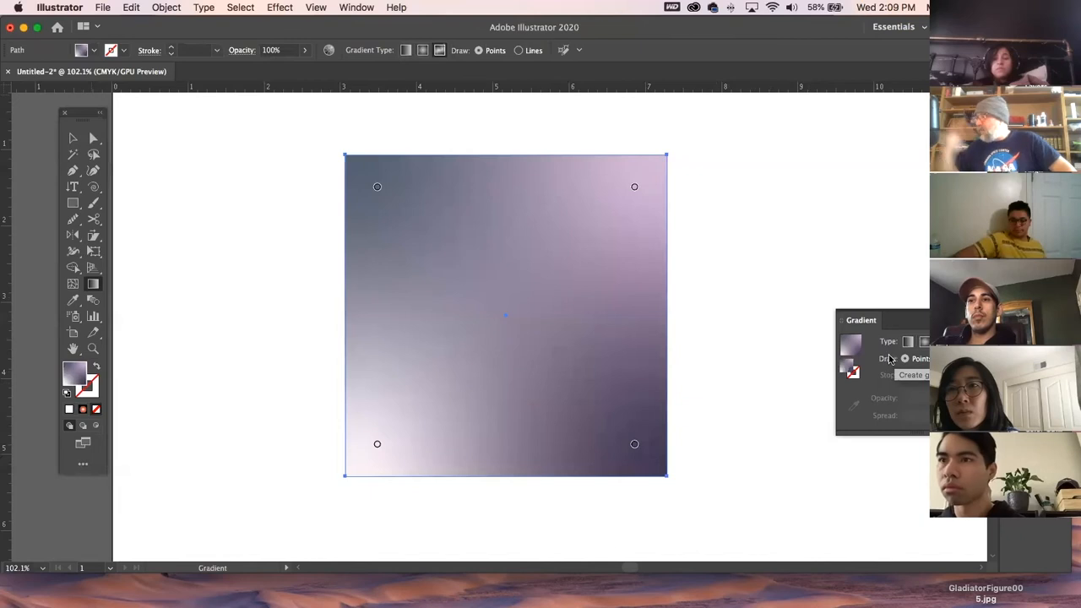
click(985, 320)
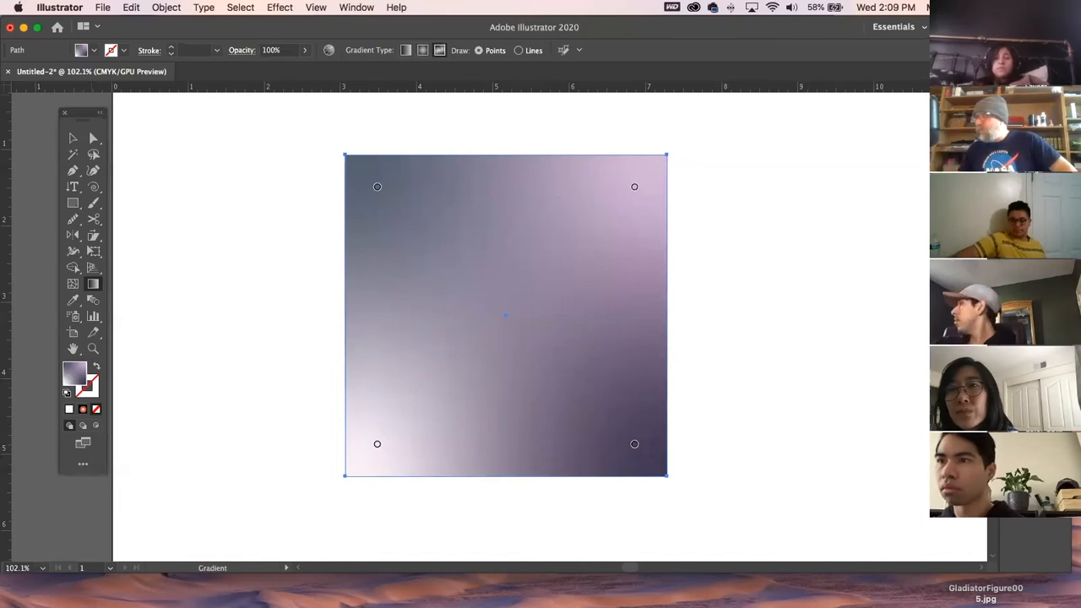
click(69, 138)
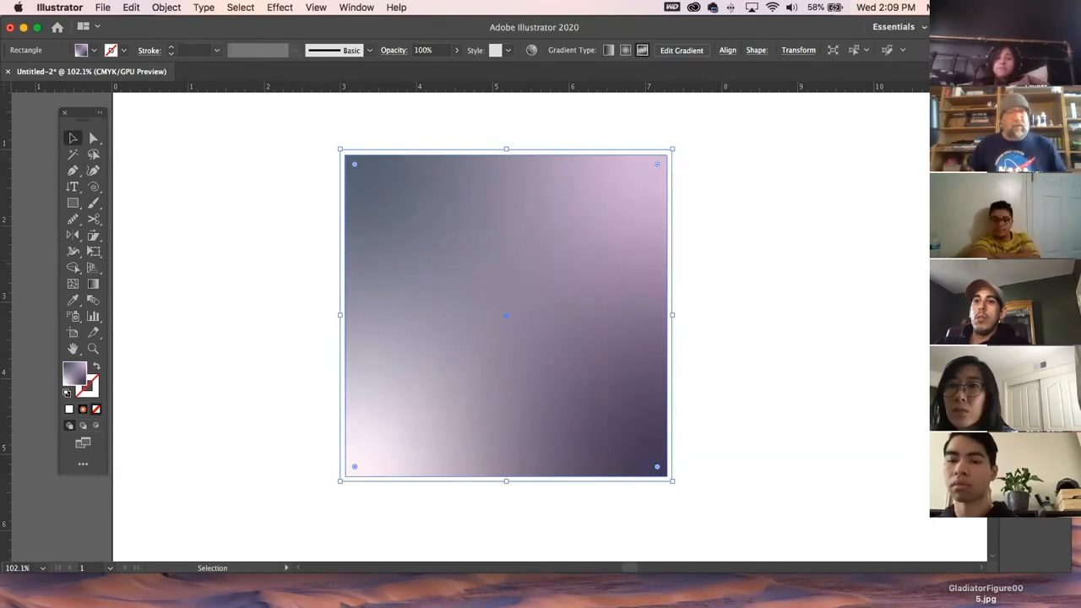
Switch to Chrome to examine the photorealistic vector portrait of the girl, and return to Illustrator
key(super+Tab)
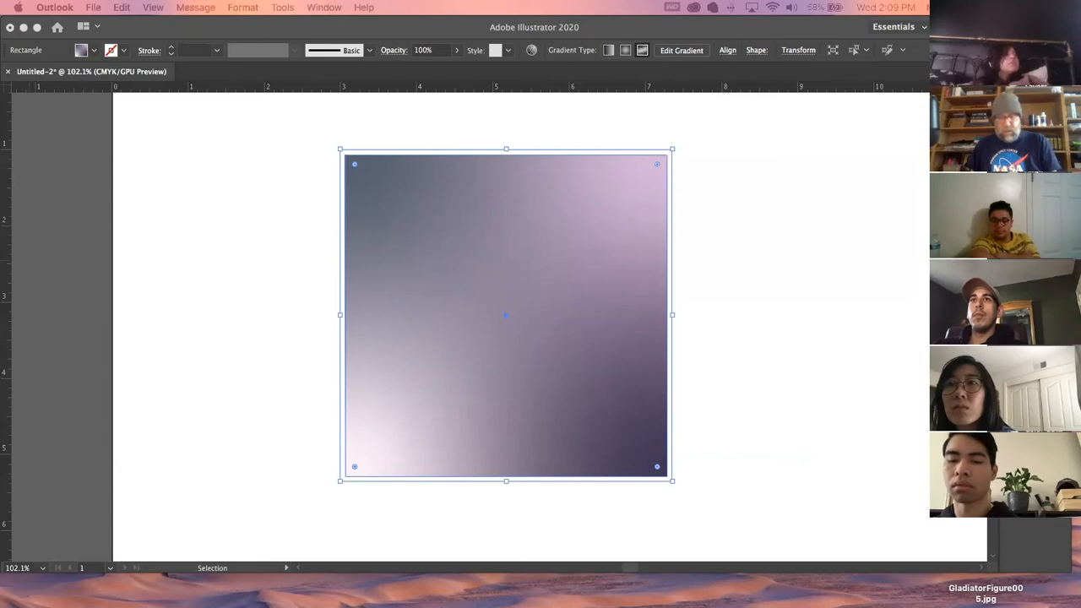
key(super+Tab)
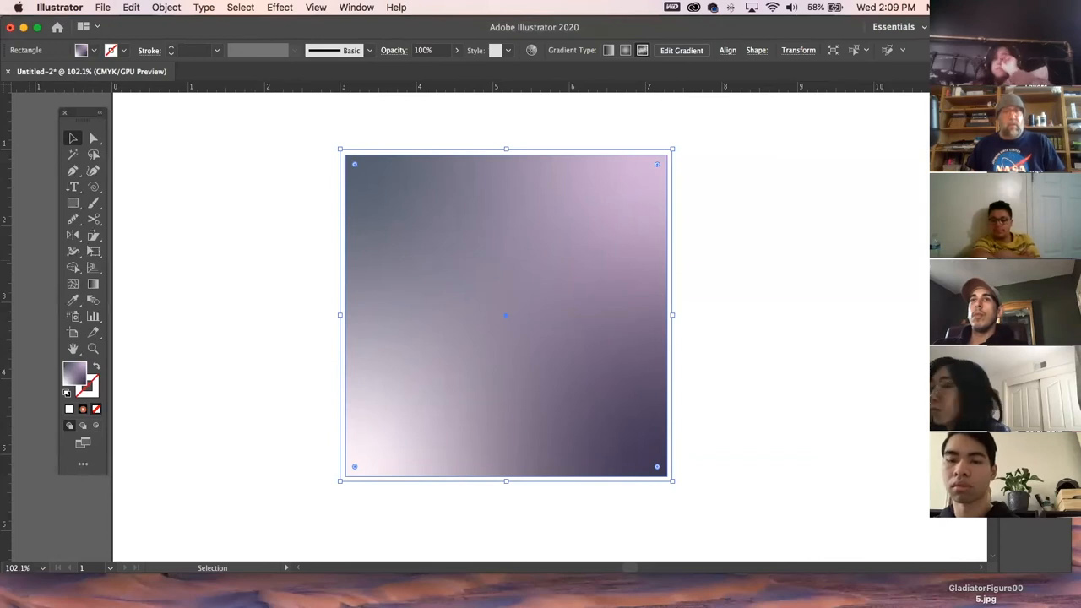
key(super+Tab)
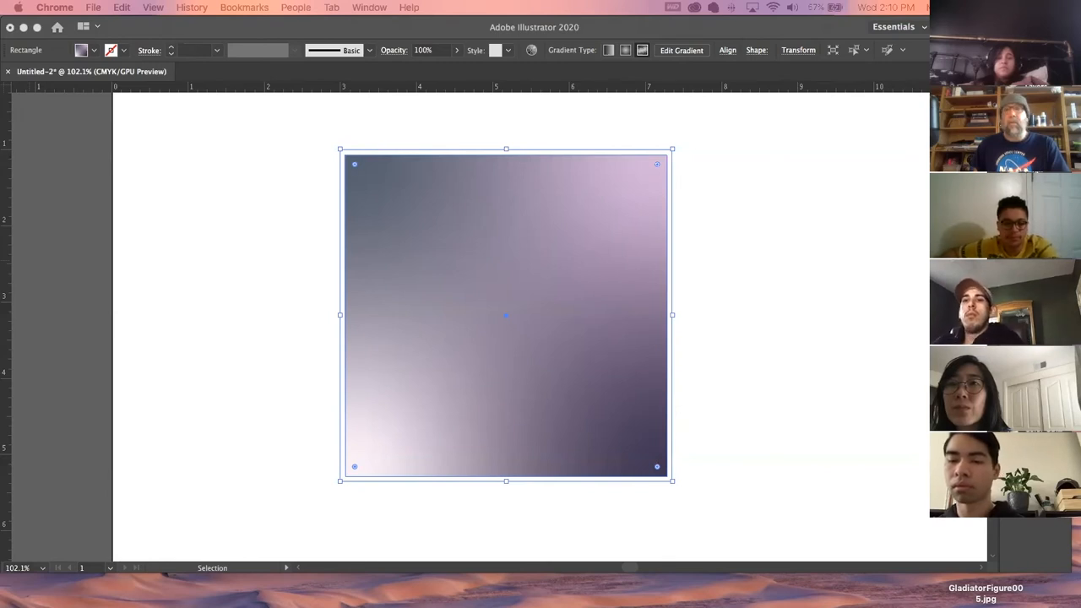
drag(2, 222, 899, 36)
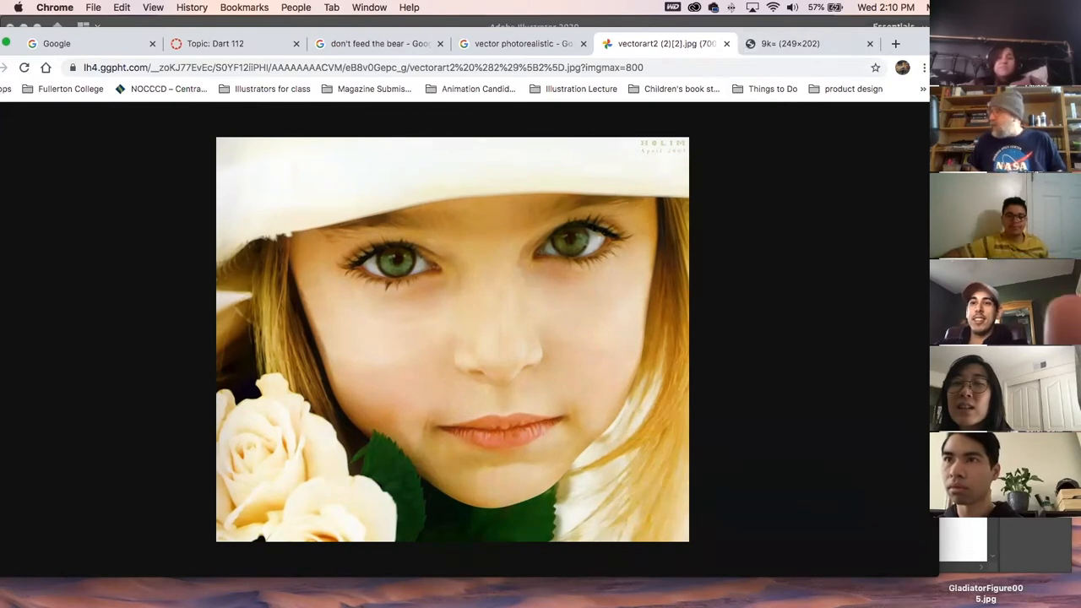
key(super+Tab)
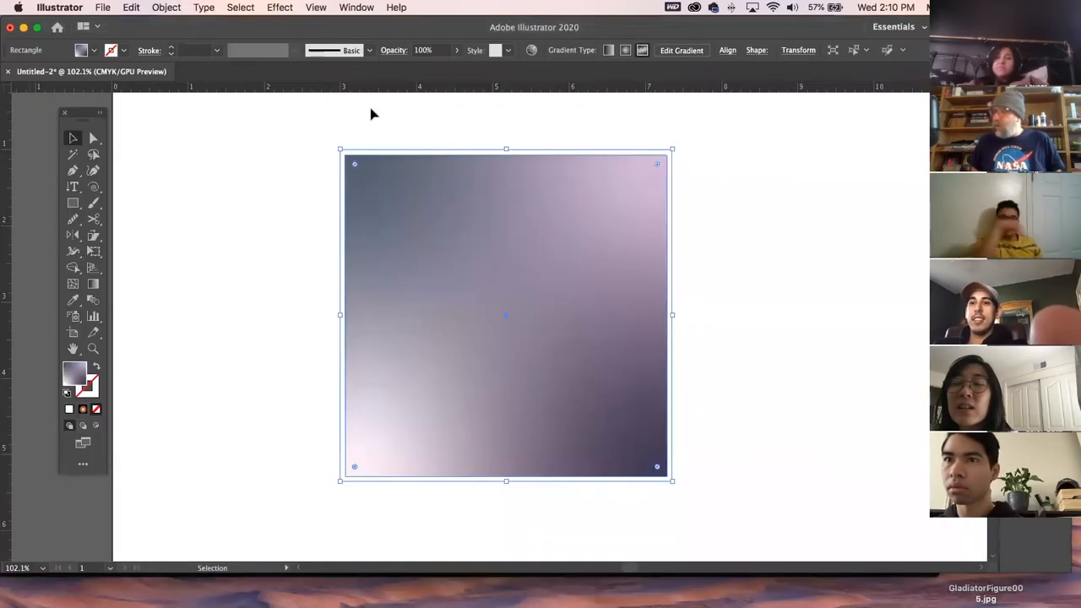
Delete the freeform-gradient square from the artboard
click(327, 6)
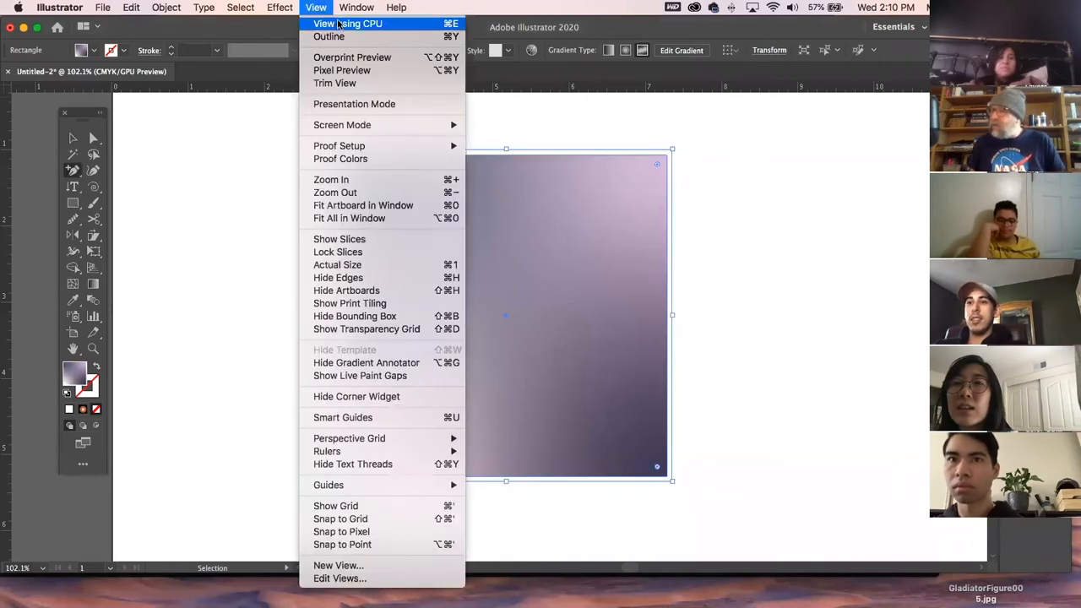
click(321, 7)
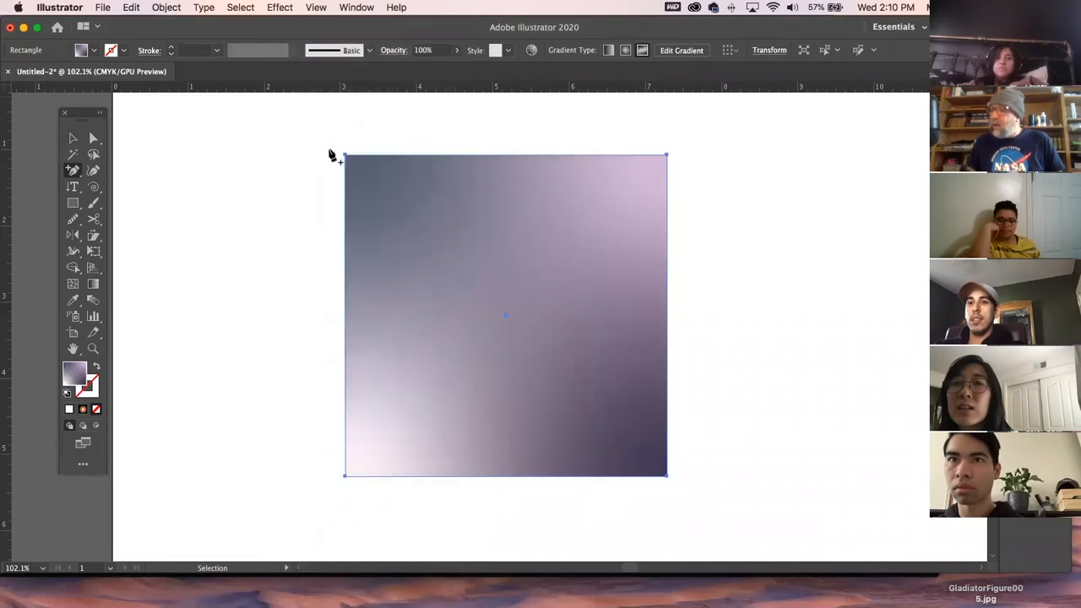
click(315, 135)
key(Return)
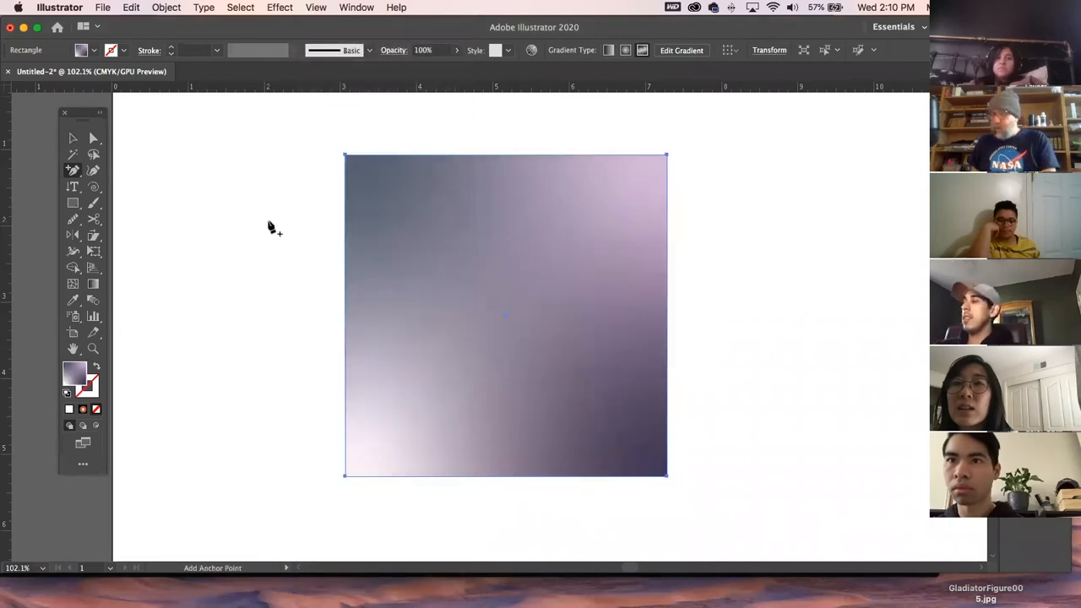
key(Delete)
Open KPCC poster outlined assets.ai from the desktop and restore the Illustrator window's position
double_click(169, 31)
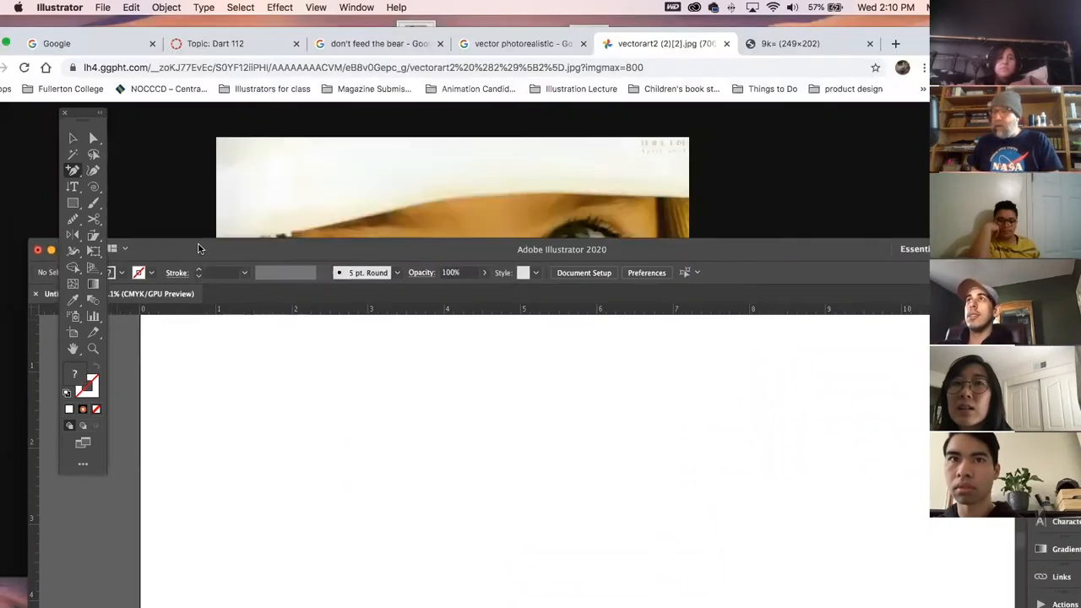
drag(869, 46, 911, 221)
click(210, 46)
double_click(210, 47)
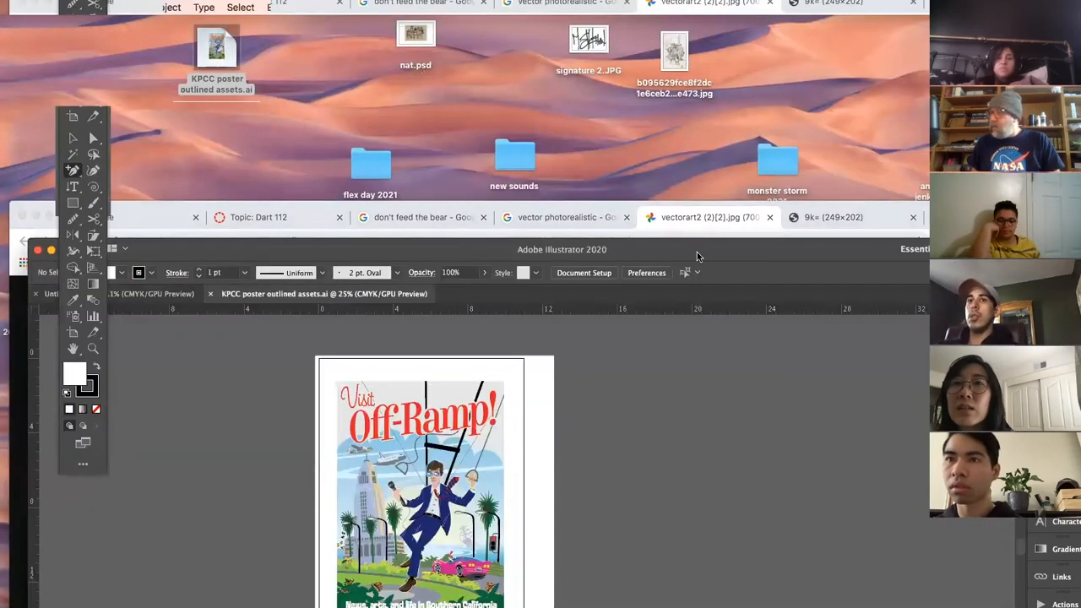
drag(697, 256, 667, 7)
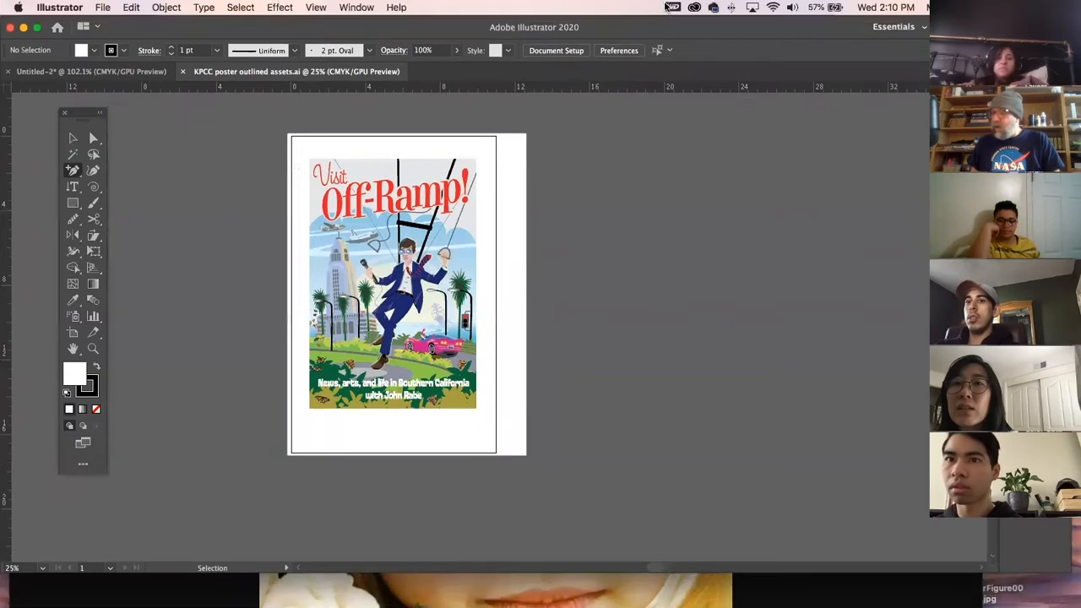
View the poster artwork in Outline mode and return to the normal preview
click(291, 7)
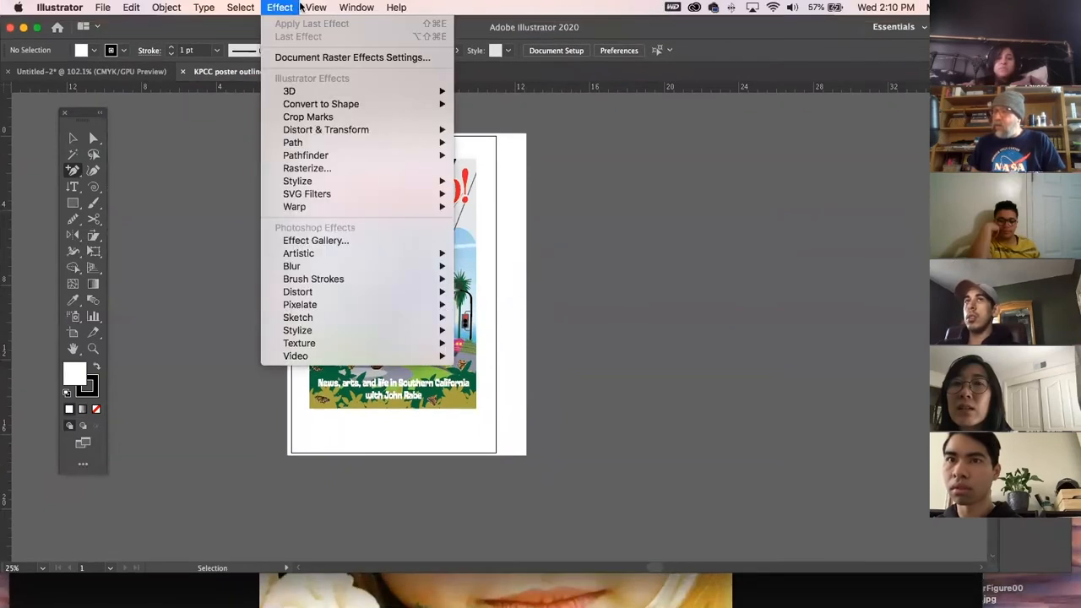
mouse_move(317, 8)
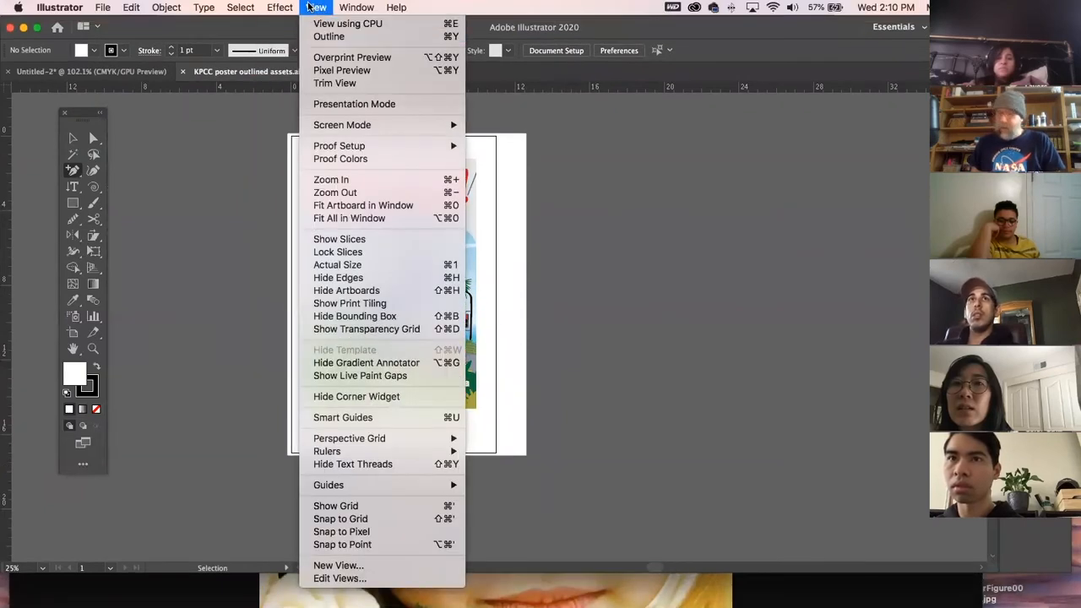
click(309, 7)
key(super+y)
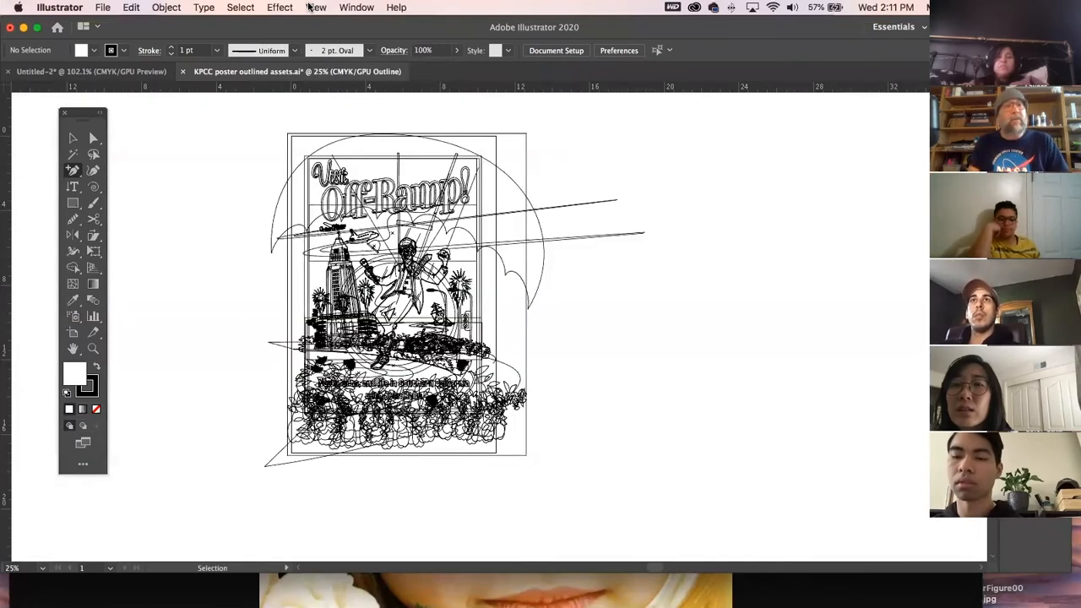
key(super+y)
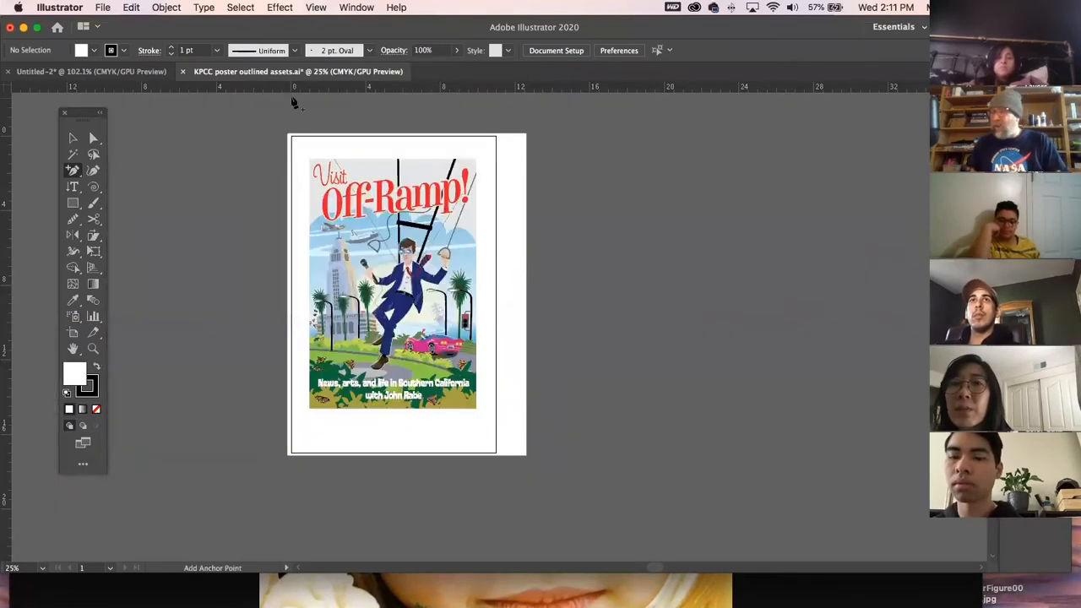
Close the poster document without saving and minimize the Illustrator window
click(182, 71)
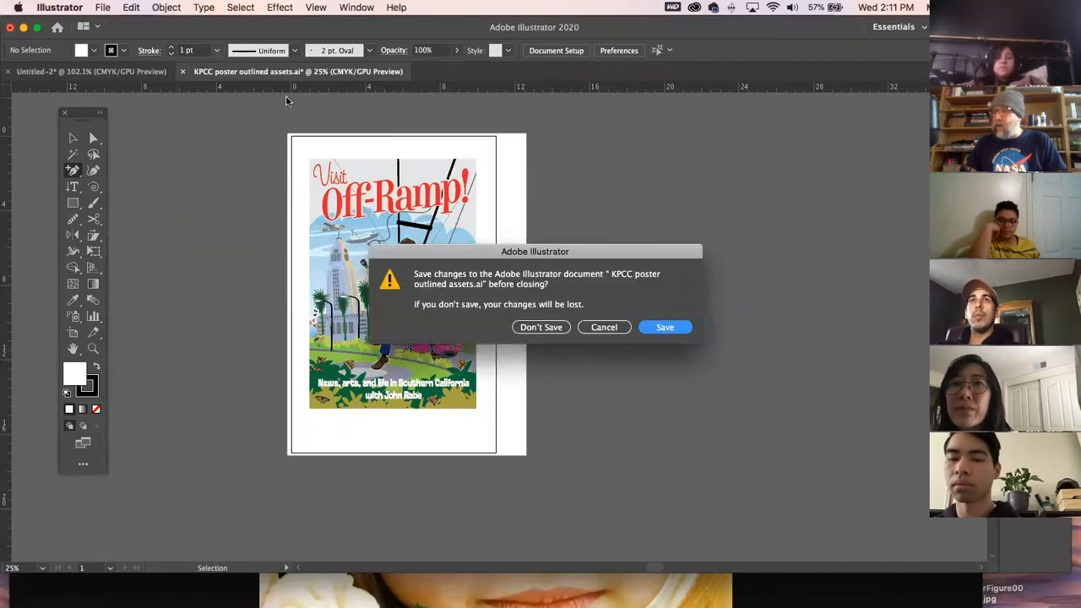
click(560, 328)
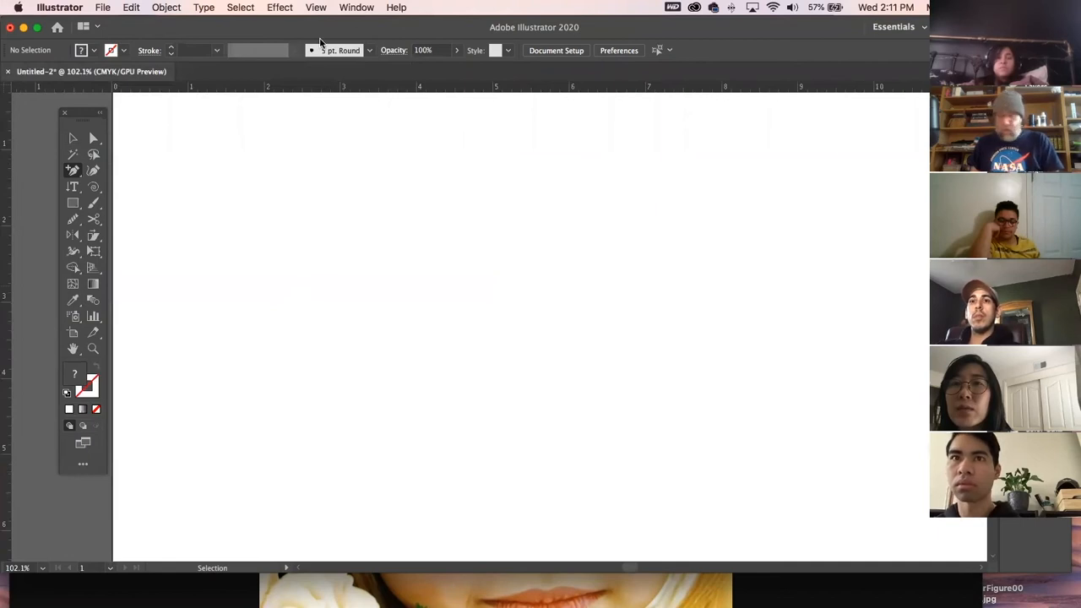
click(23, 28)
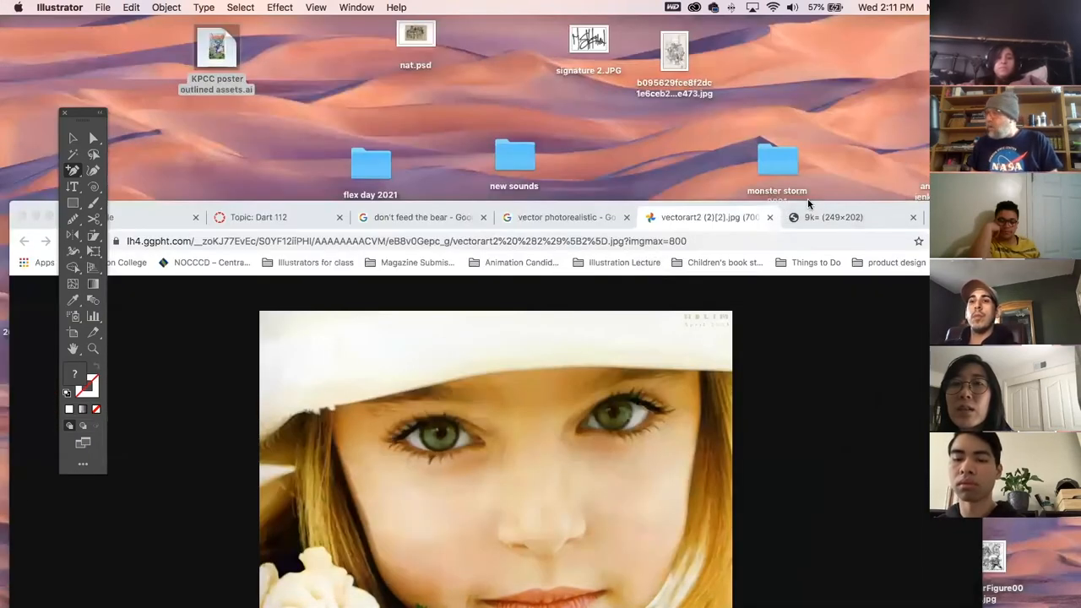
Switch to Chrome's wireframe version of the girl's portrait and enlarge it to 150% to examine the mesh lines
click(865, 219)
drag(964, 219, 977, 35)
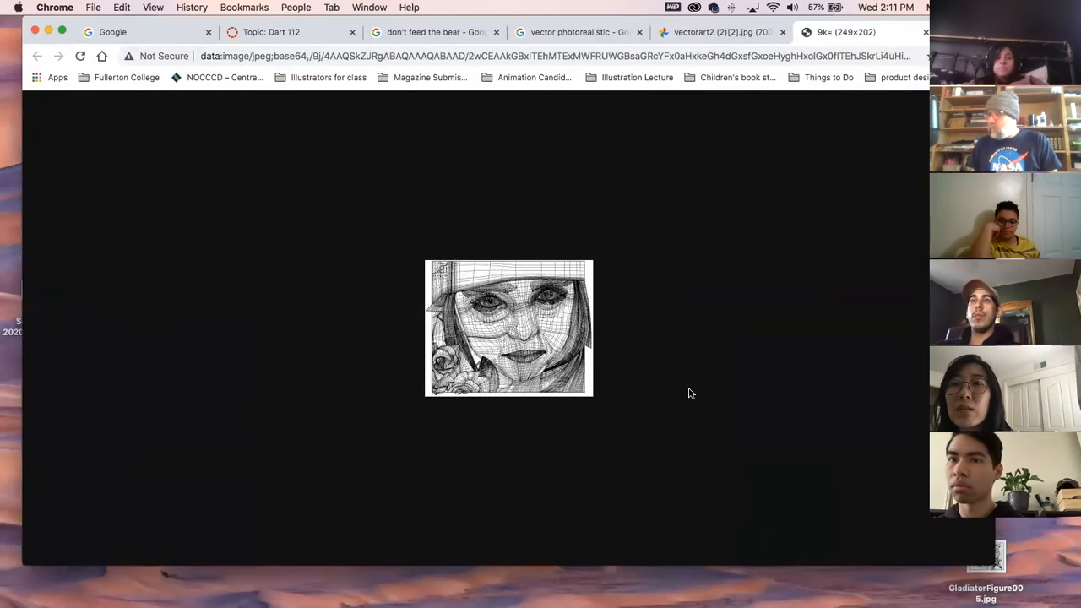
key(super+equal)
key(super+equal)
key(super+equal)
key(super+equal)
key(super+equal)
key(super+equal)
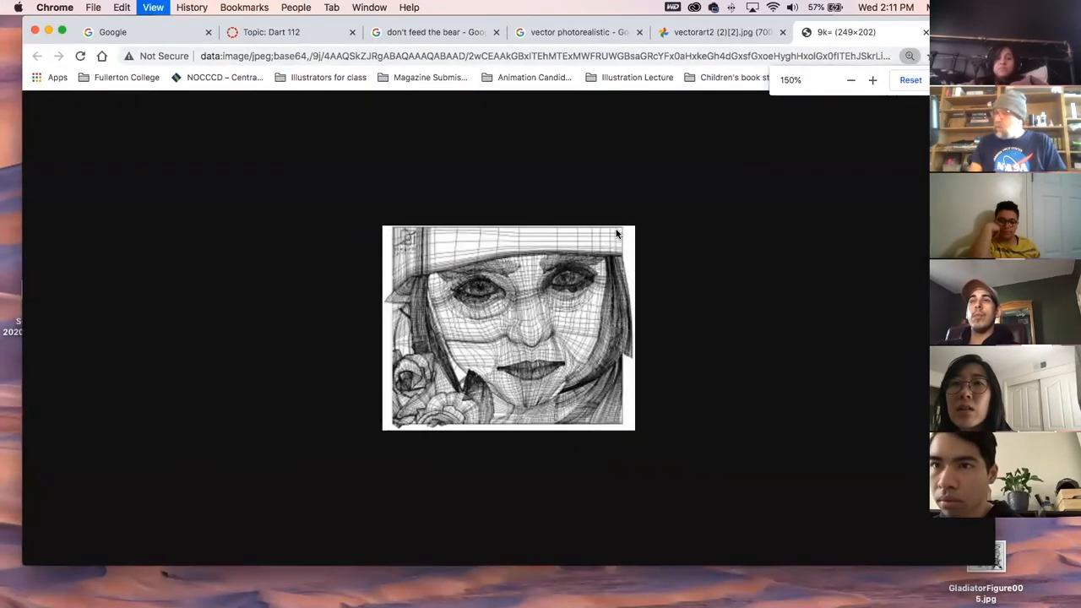
Hide Chrome with the wireframe portrait and switch back to the blank Illustrator document
key(super+minus)
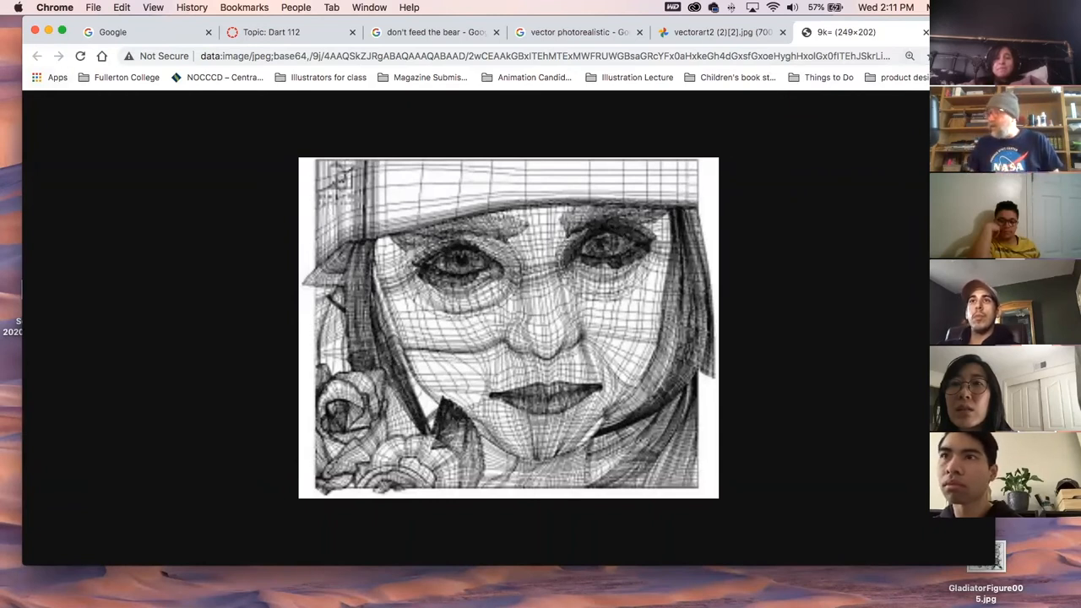
key(super+h)
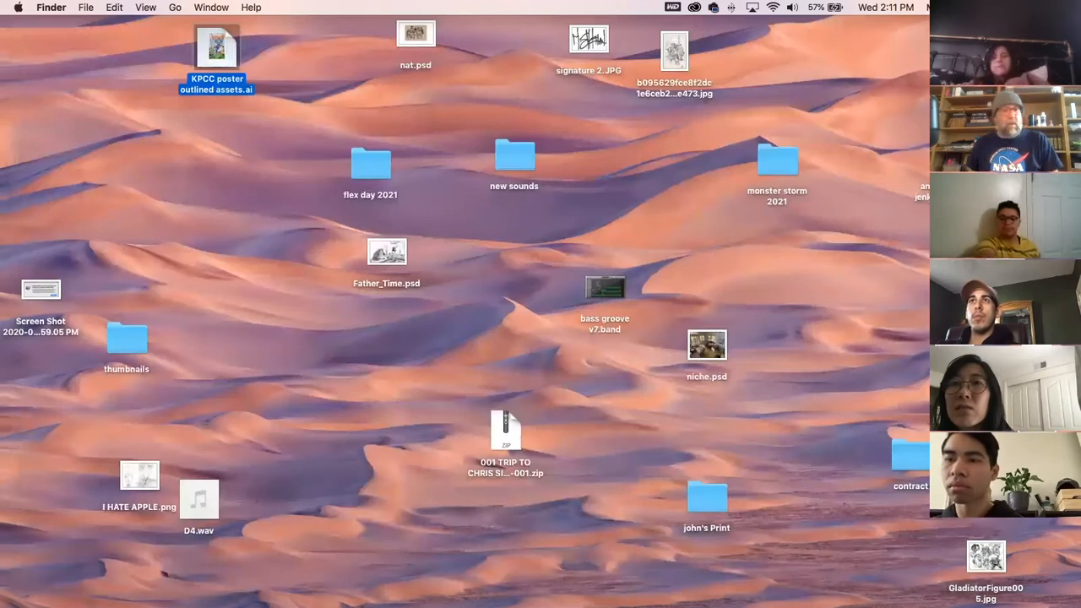
key(super+Tab)
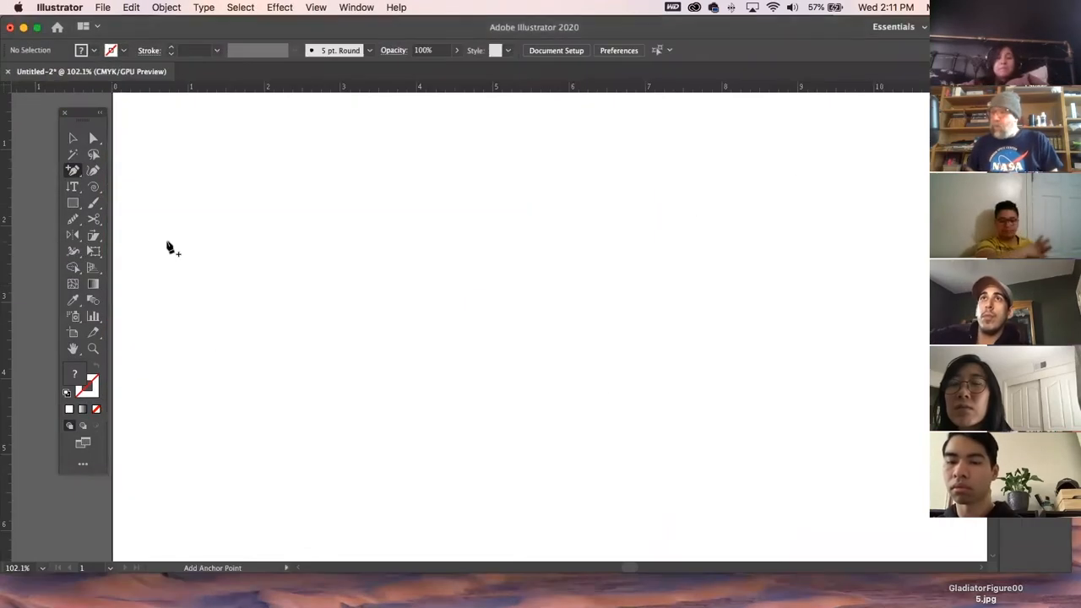
Draw the curved left side and wavy bottom of an apple-shaped outline with the Pen tool, starting at its top dip
click(73, 205)
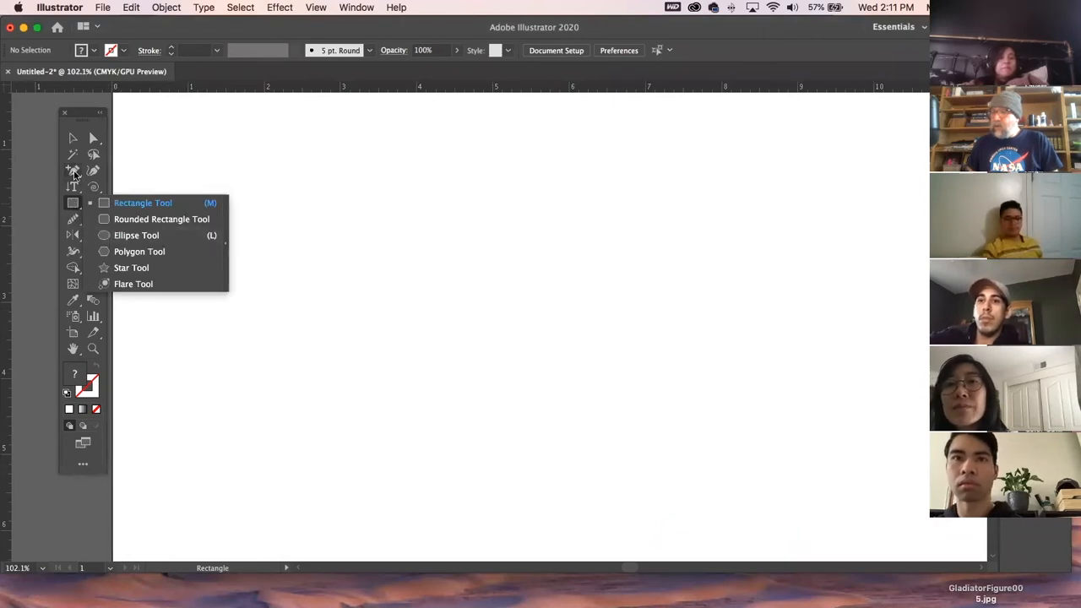
click(73, 172)
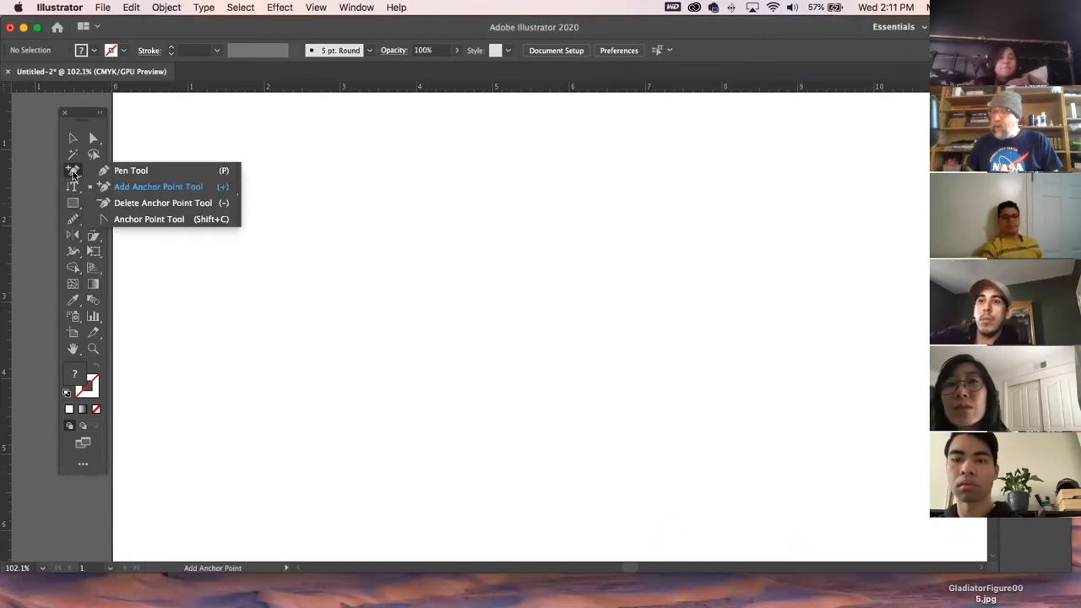
click(500, 228)
drag(462, 230, 427, 224)
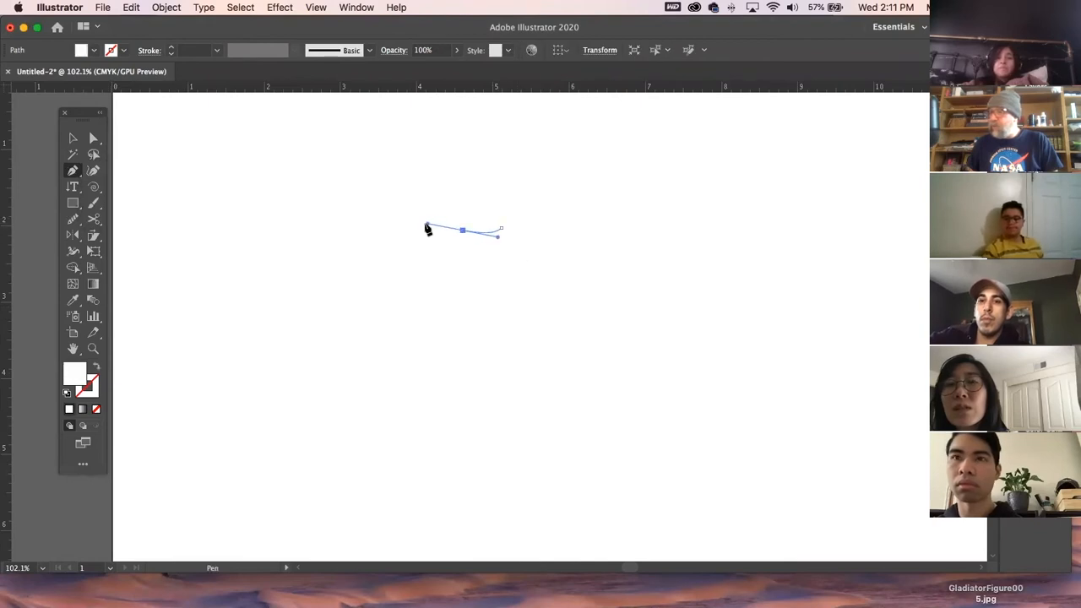
drag(396, 294, 405, 332)
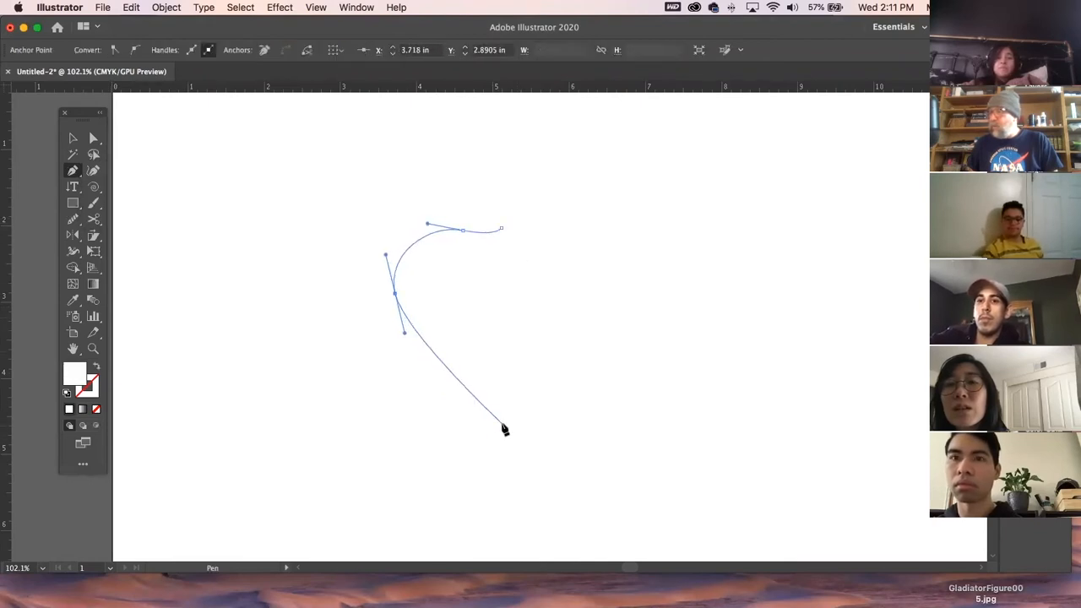
drag(448, 415, 526, 415)
drag(538, 419, 551, 423)
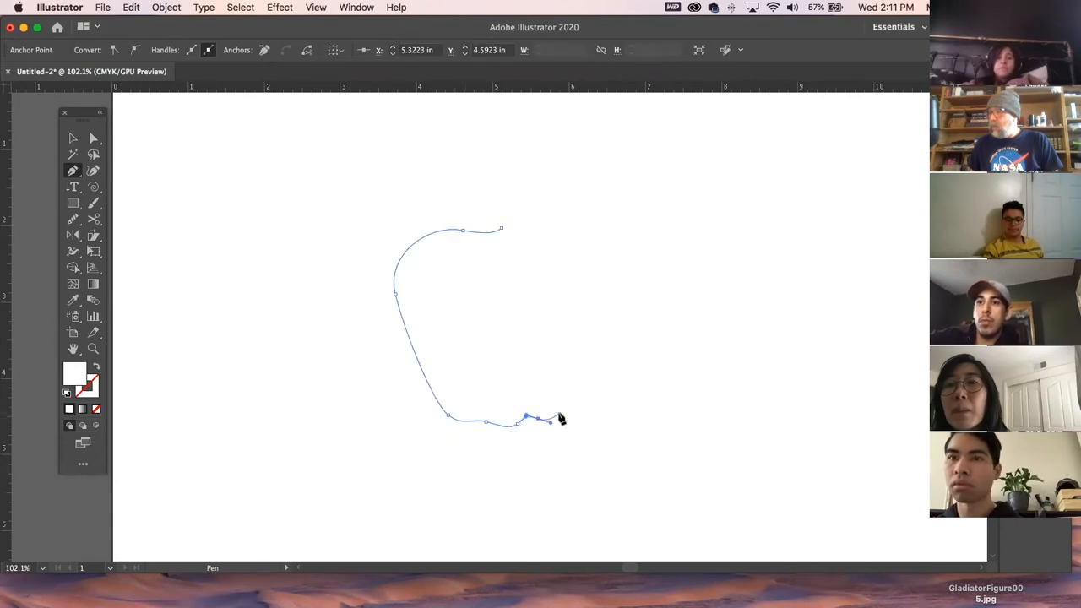
Undo the first right-side point, redraw the apple's right side and top, and close the outline at about 2.8 in wide
click(620, 288)
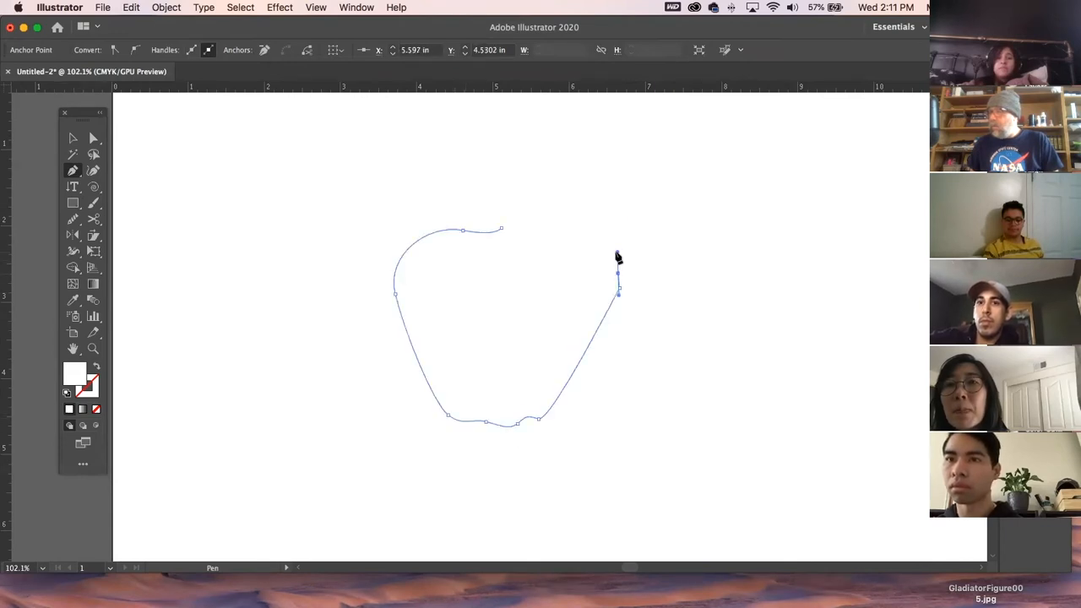
key(super+z)
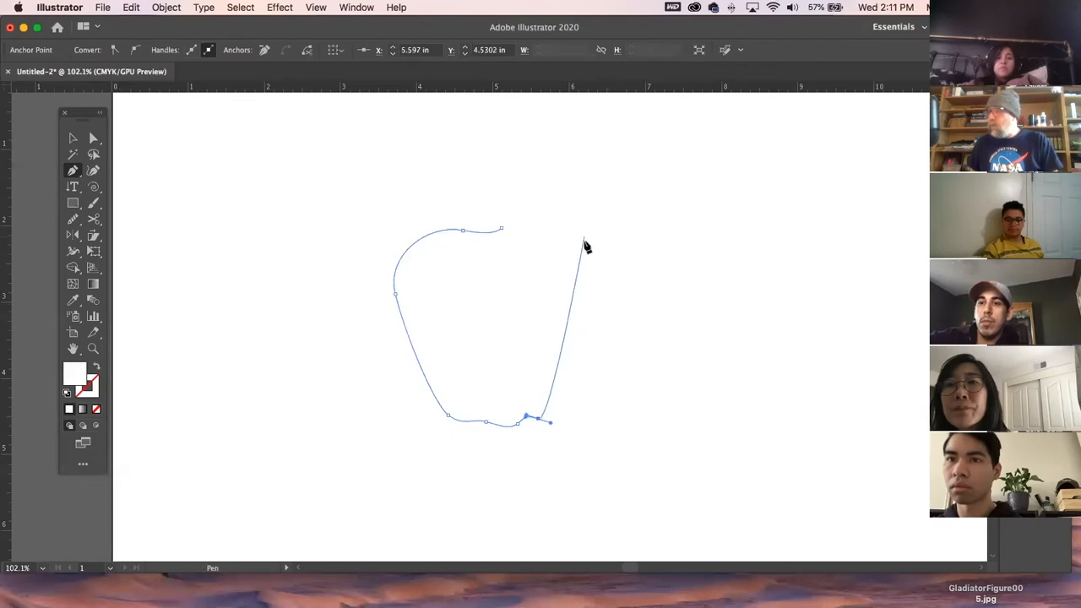
drag(612, 260, 557, 230)
click(528, 223)
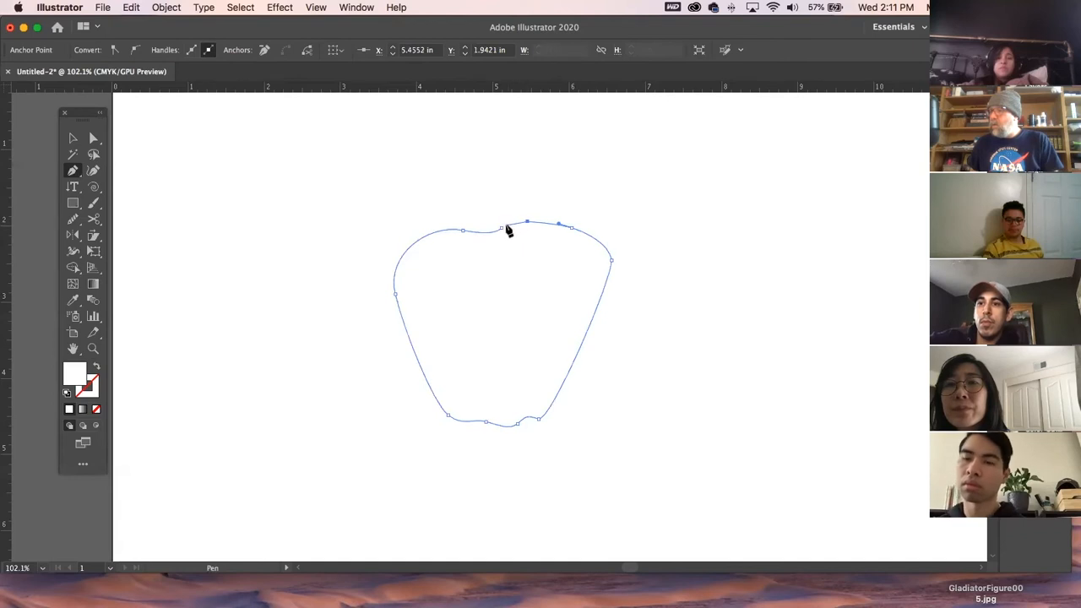
Even out the apple outline's top, sides and bottom with the Smooth tool, going over the upper-right curve repeatedly
click(72, 219)
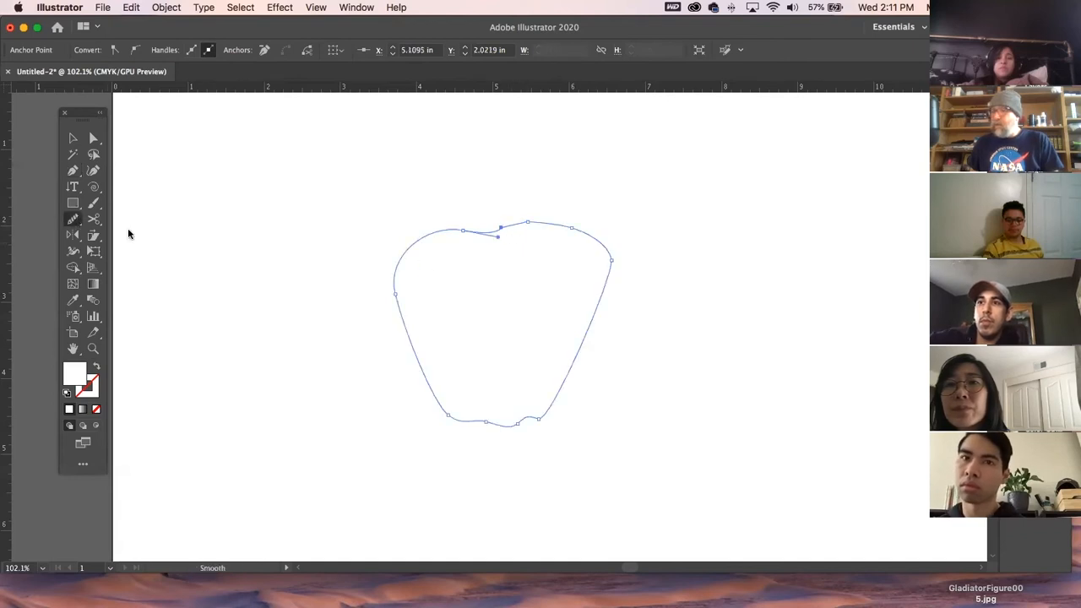
drag(525, 224, 609, 253)
drag(523, 225, 603, 251)
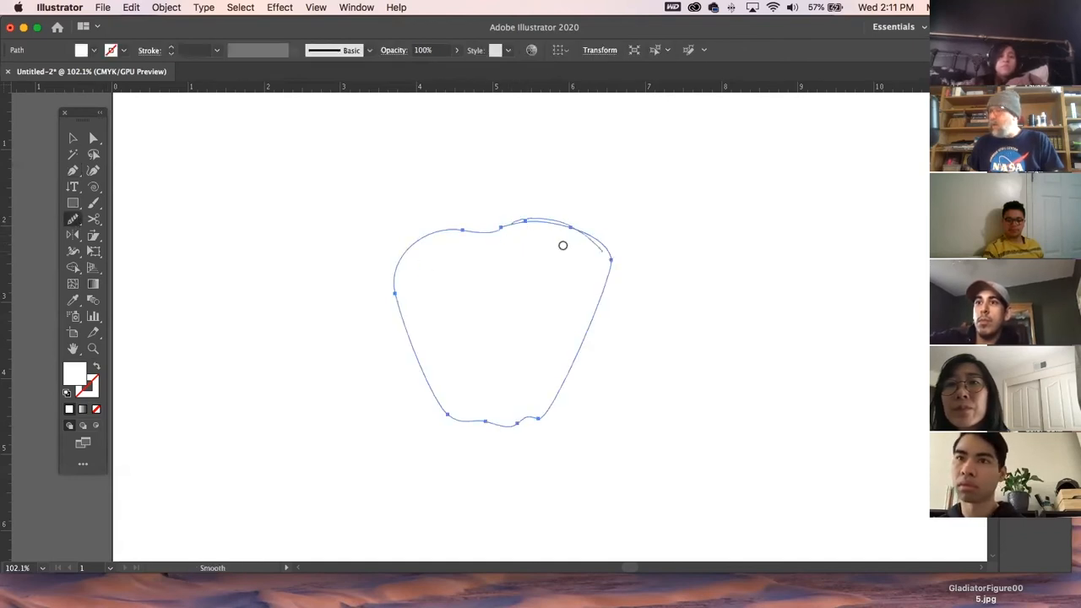
drag(501, 230, 502, 226)
drag(402, 271, 404, 283)
mouse_move(426, 376)
mouse_down()
mouse_move(503, 438)
mouse_move(605, 330)
mouse_move(601, 304)
mouse_up()
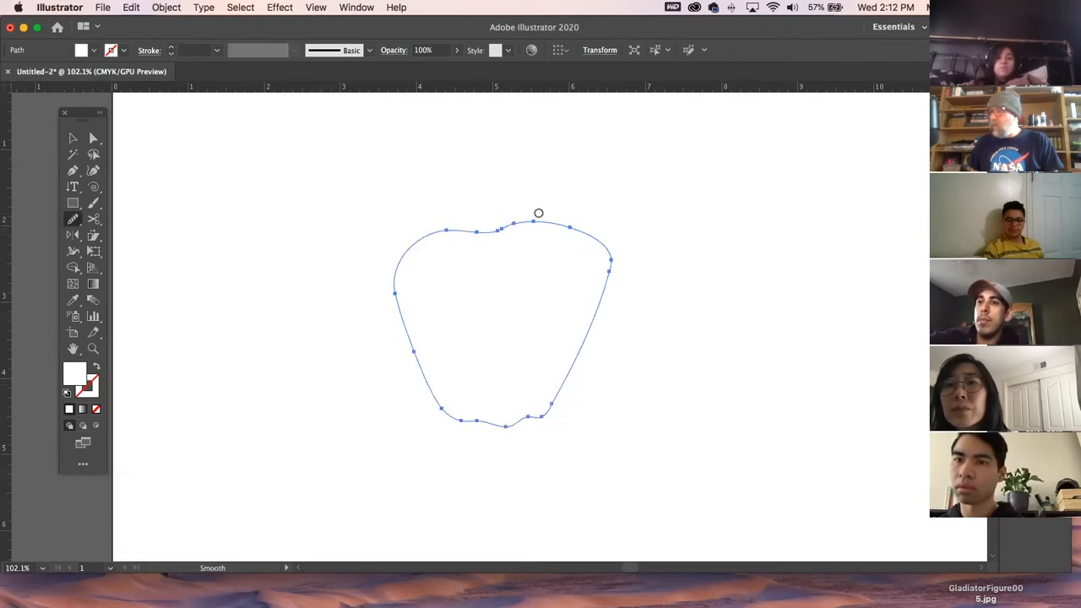
mouse_move(512, 228)
mouse_down()
mouse_move(579, 220)
mouse_move(642, 282)
mouse_up()
drag(521, 222, 618, 262)
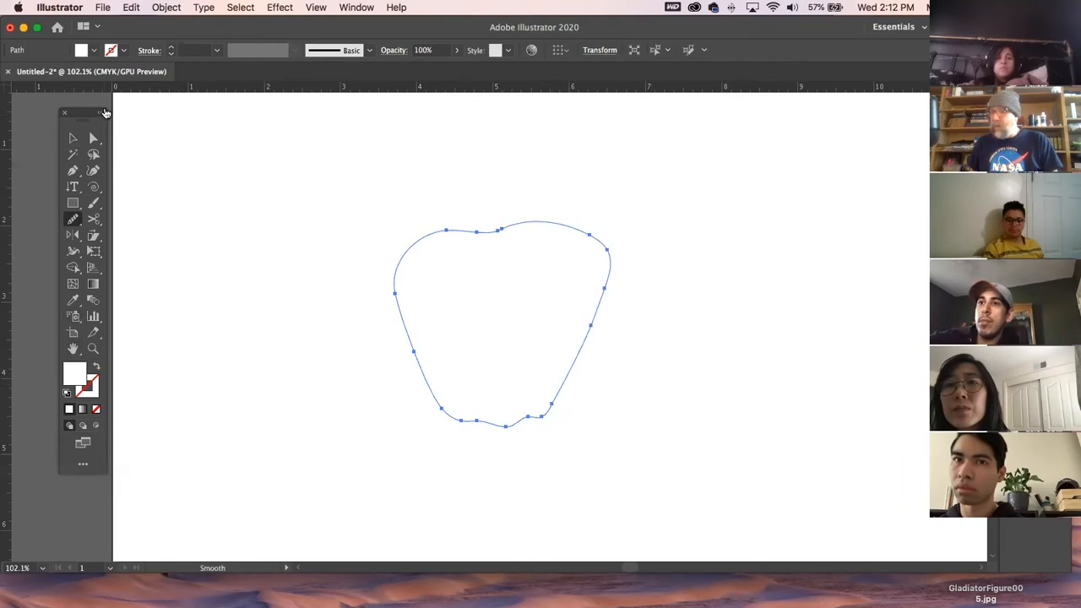
Select the apple outline and add five vertical mesh lines across it from points along its top edge
click(74, 139)
drag(356, 180, 489, 427)
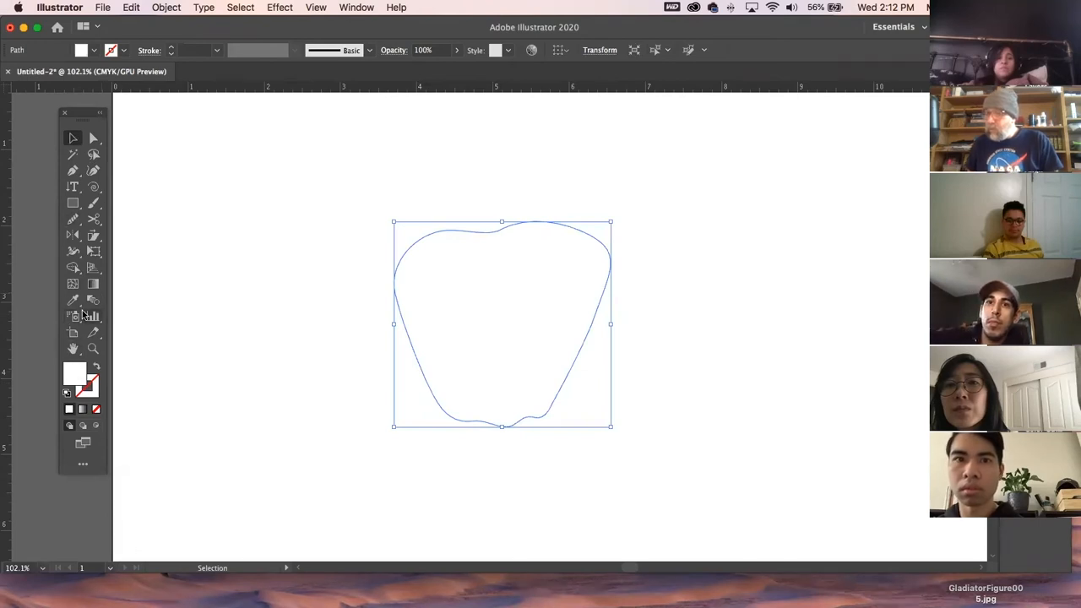
click(73, 284)
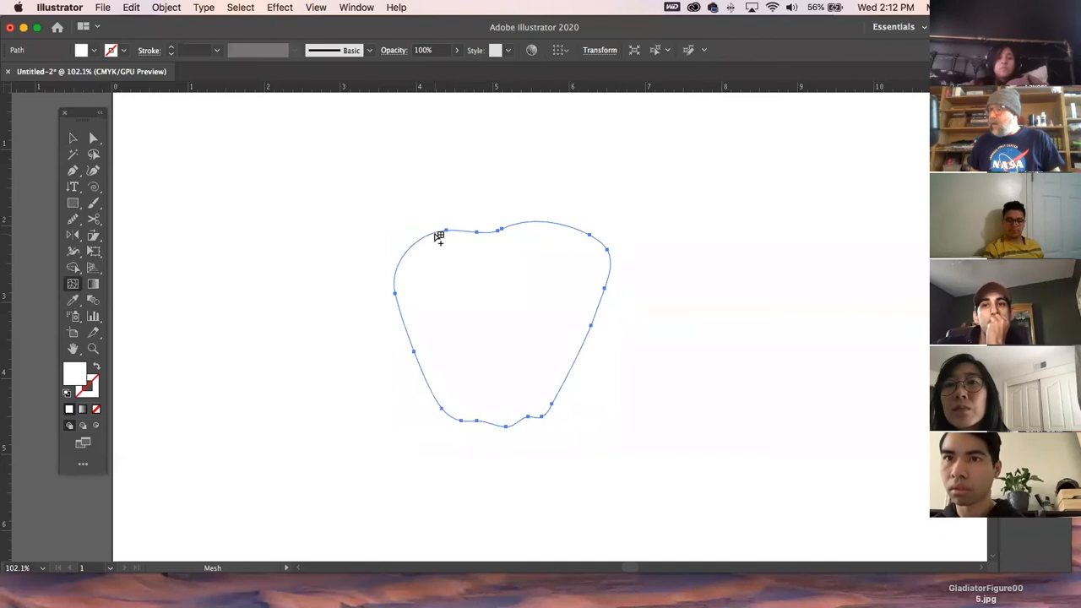
click(438, 237)
click(457, 234)
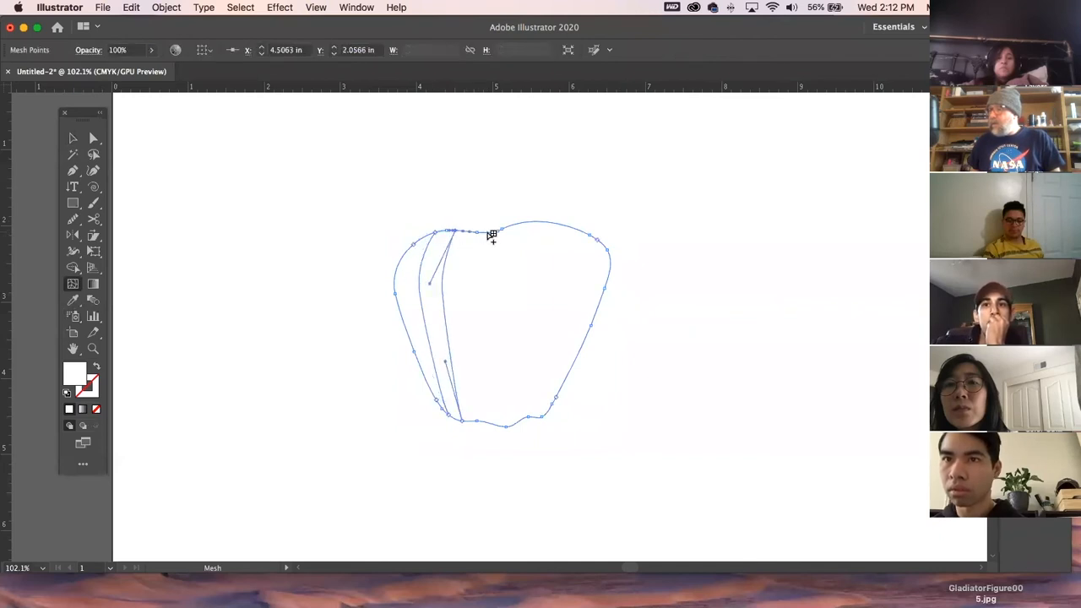
click(488, 234)
click(529, 227)
click(568, 230)
Add five horizontal mesh lines across the apple from points spaced down its right edge
click(604, 246)
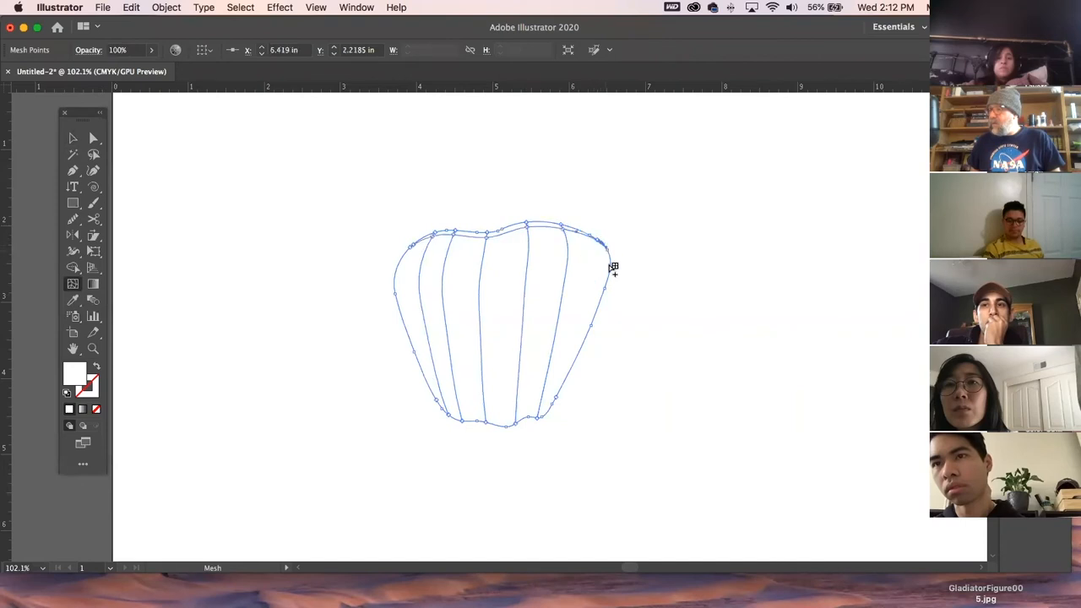
click(610, 276)
click(601, 300)
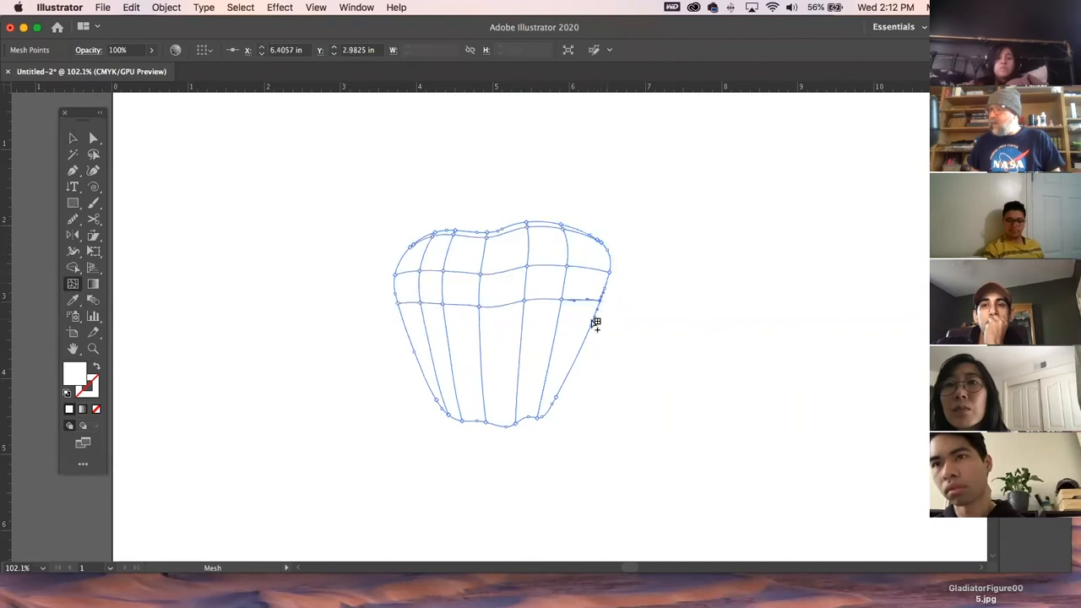
click(585, 344)
click(571, 371)
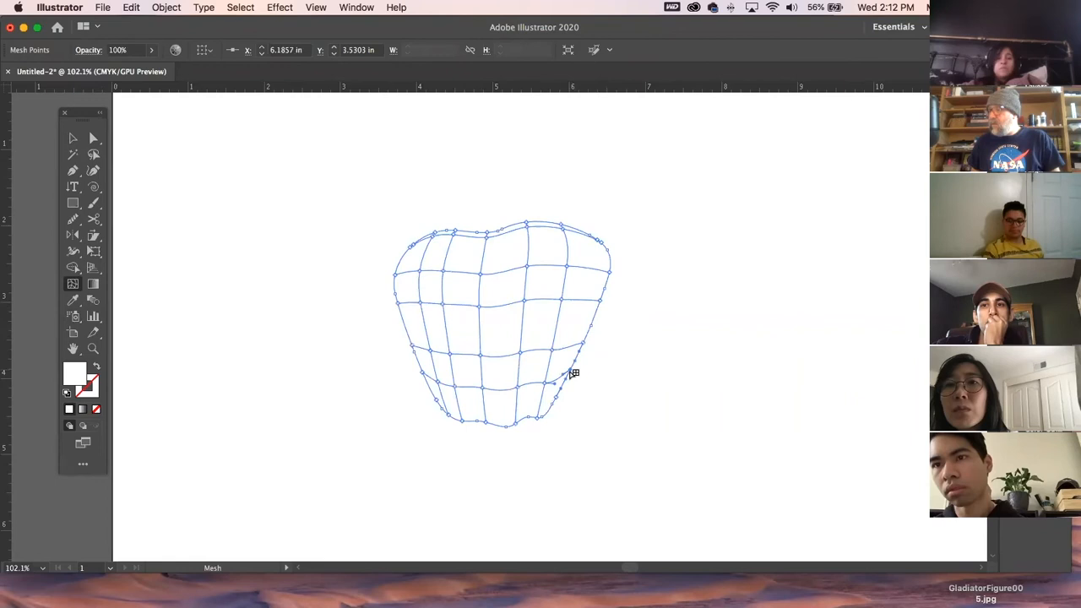
Add four more vertical mesh lines from points along the apple's bottom edge to make the mesh denser
click(549, 414)
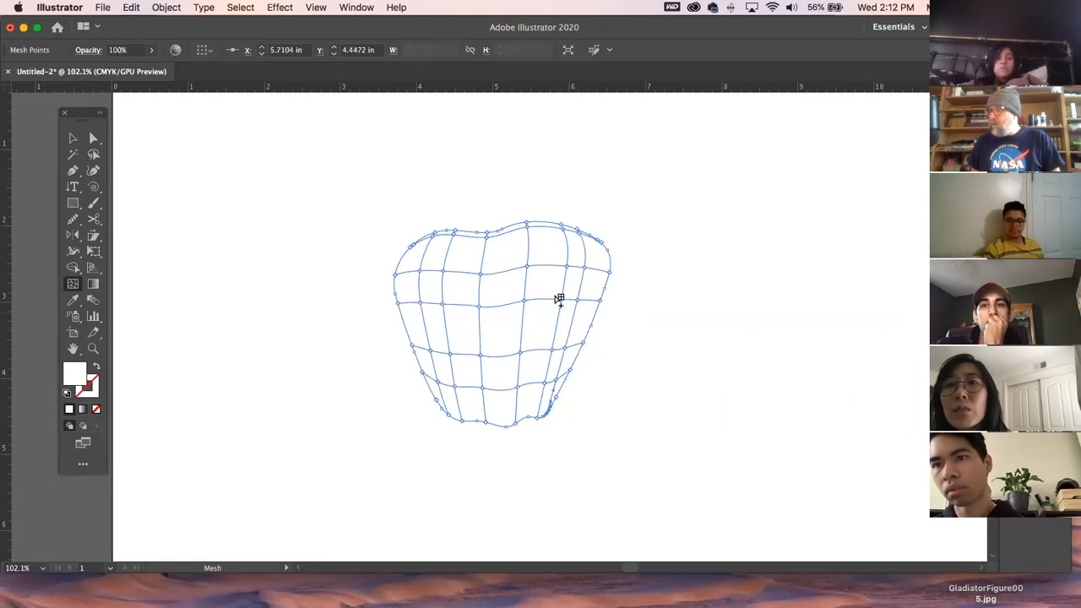
click(527, 420)
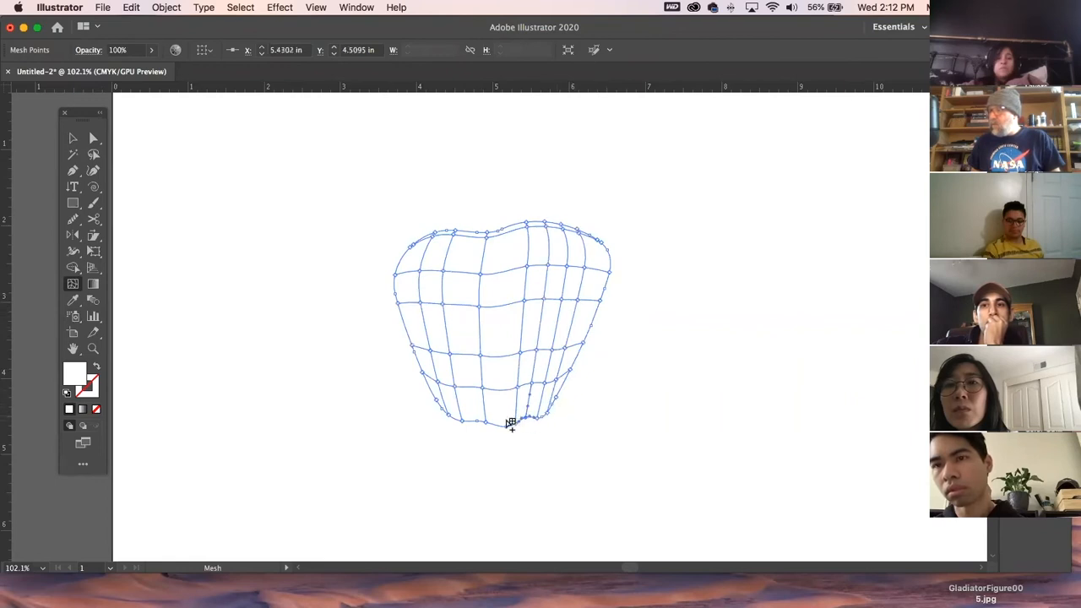
click(502, 427)
click(466, 421)
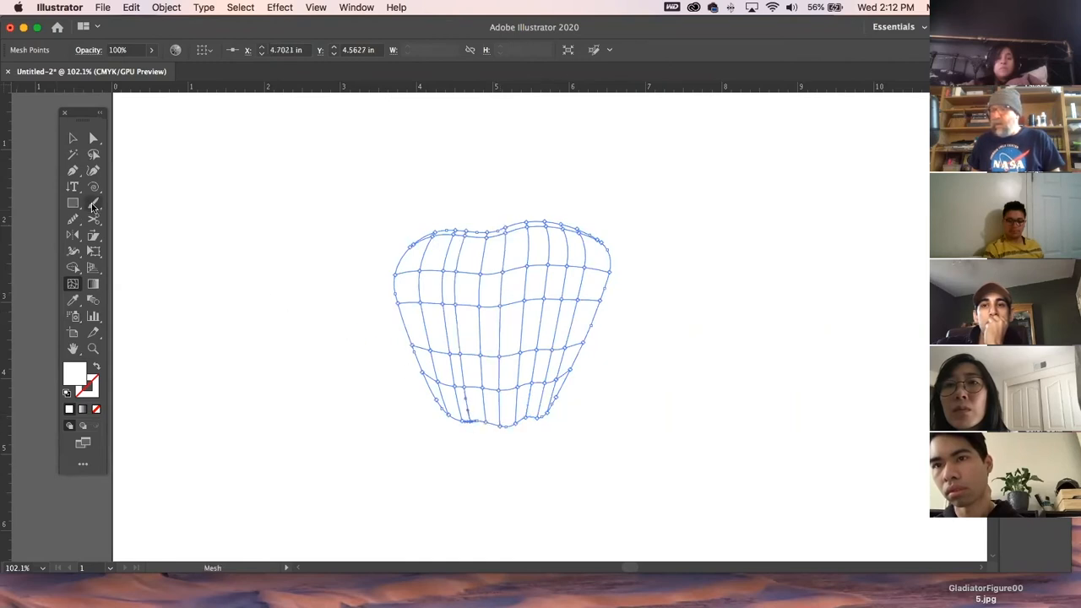
Move a mesh point in the apple's upper middle slightly up and to the right with Direct Selection
click(93, 138)
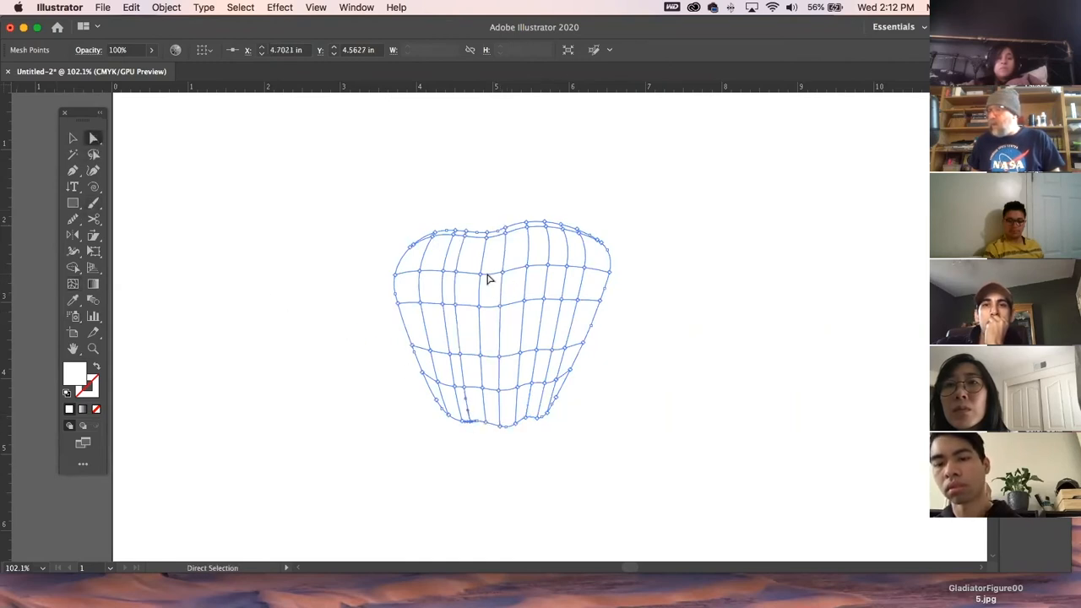
click(480, 277)
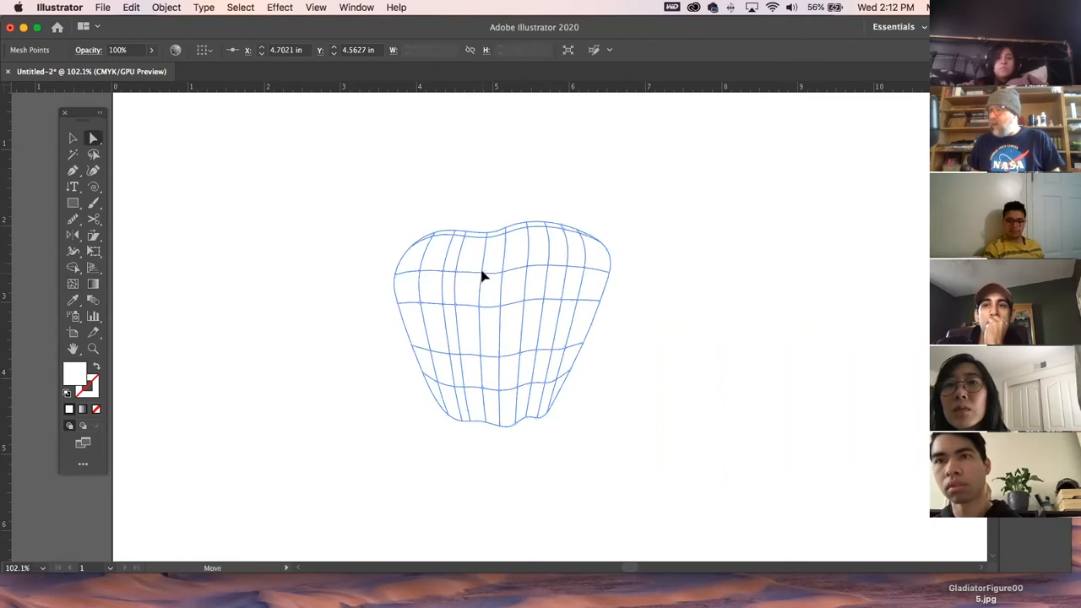
click(487, 269)
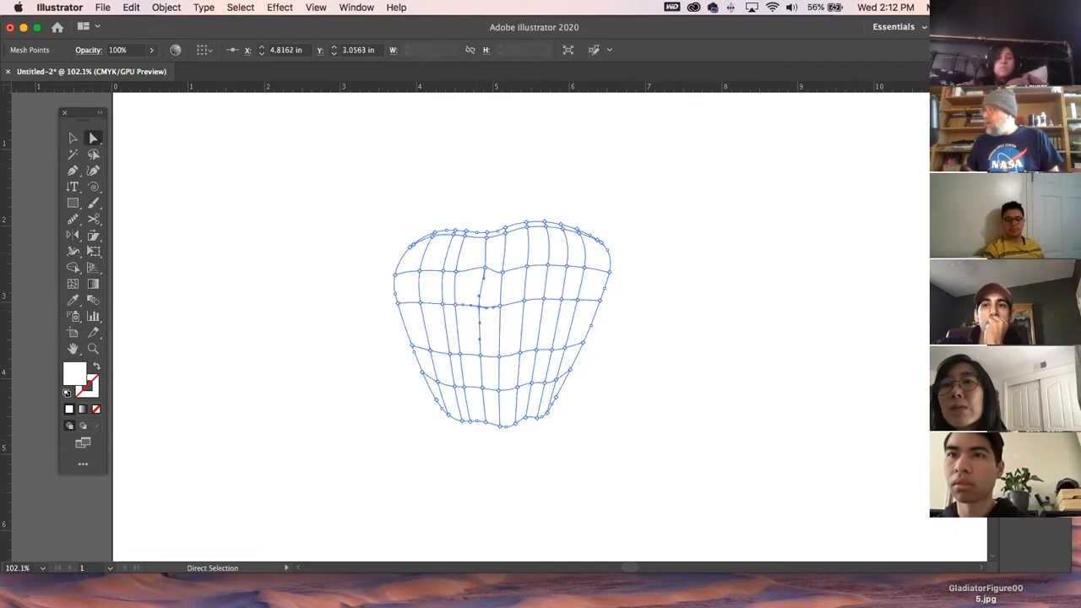
Fill the selected inner mesh point with dark red, and the entire mesh object with bright red
click(1023, 110)
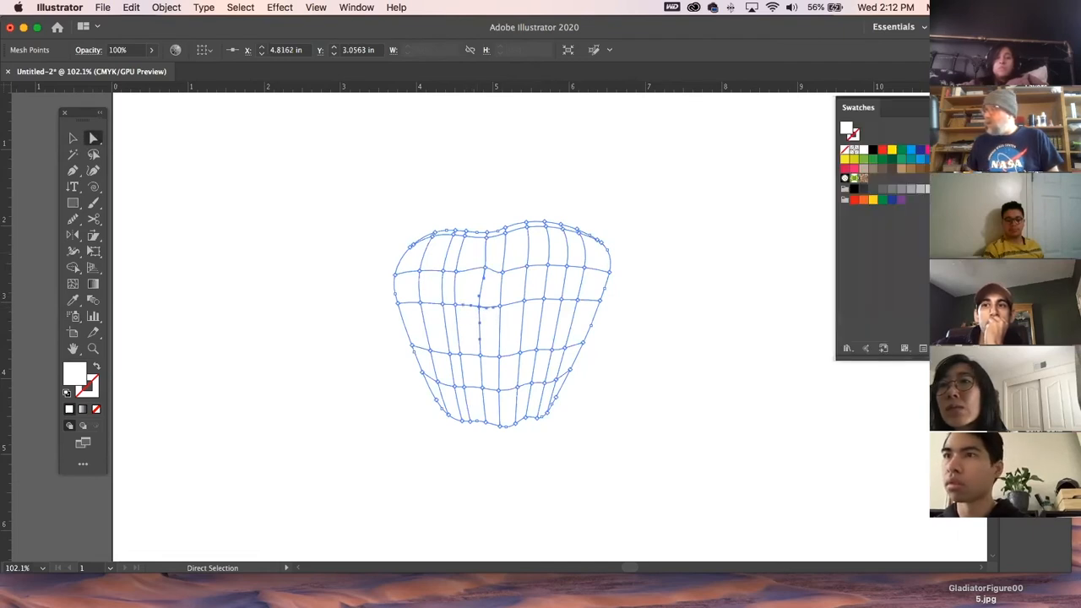
click(939, 150)
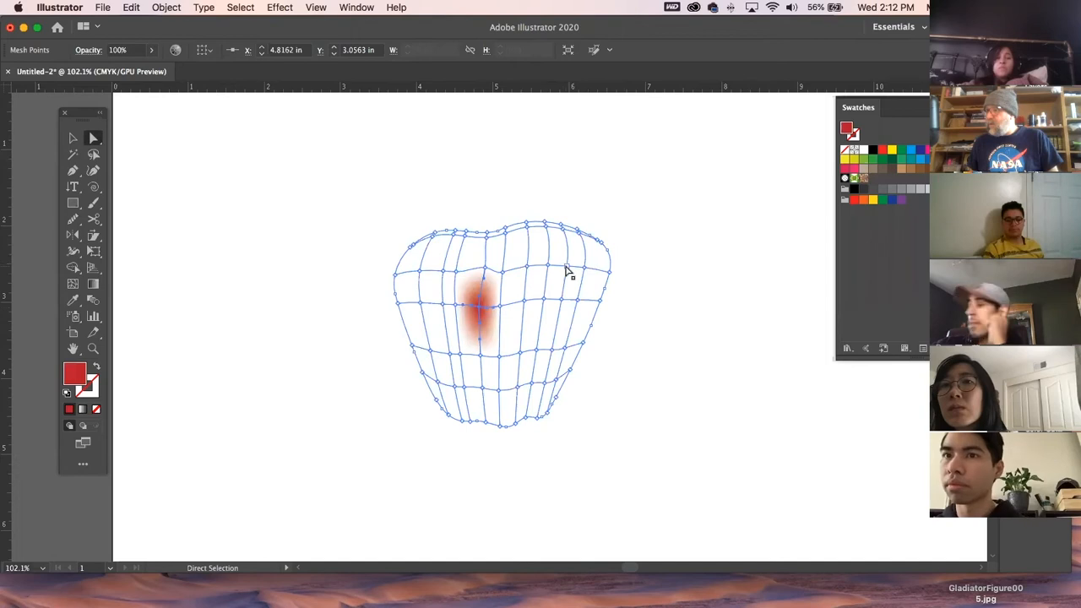
drag(554, 173, 422, 442)
drag(670, 442, 404, 211)
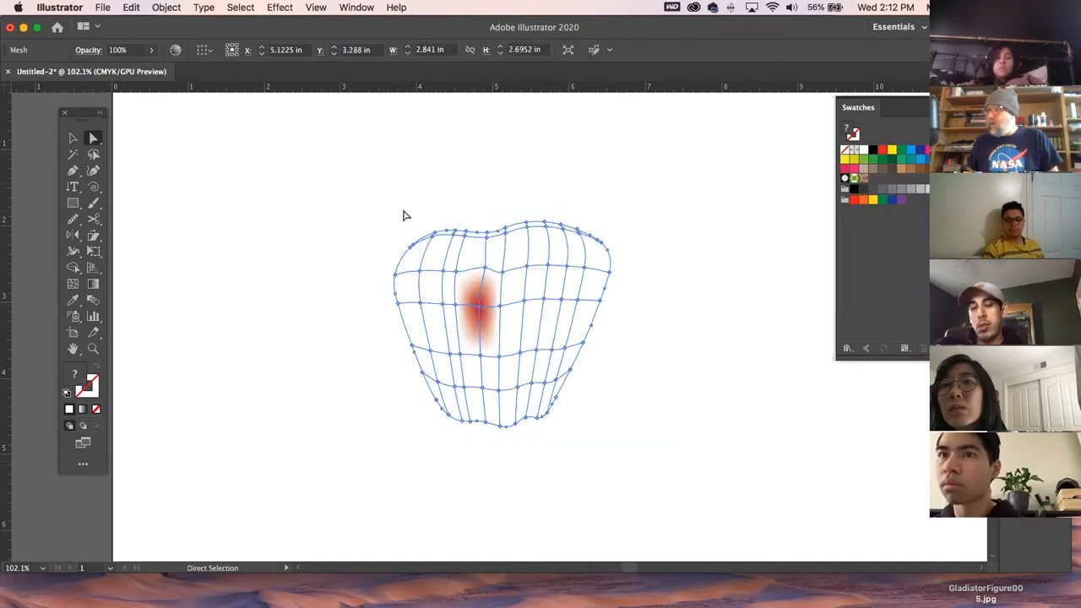
click(881, 150)
Recolor a single mesh point on the shape's upper-right lobe to light red ED646F as a highlight
click(696, 315)
click(568, 267)
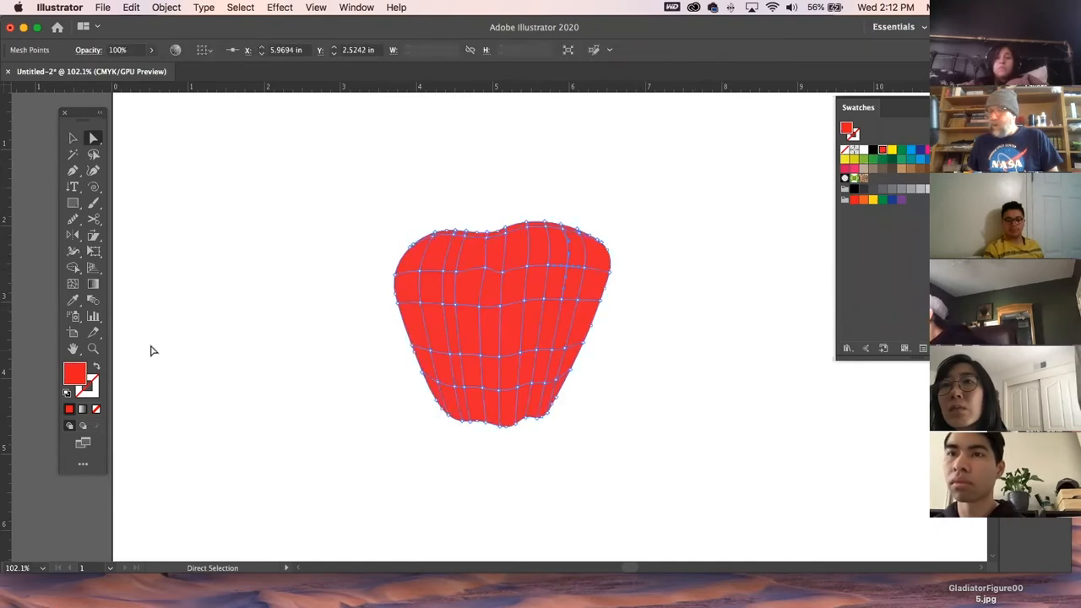
double_click(69, 377)
click(461, 240)
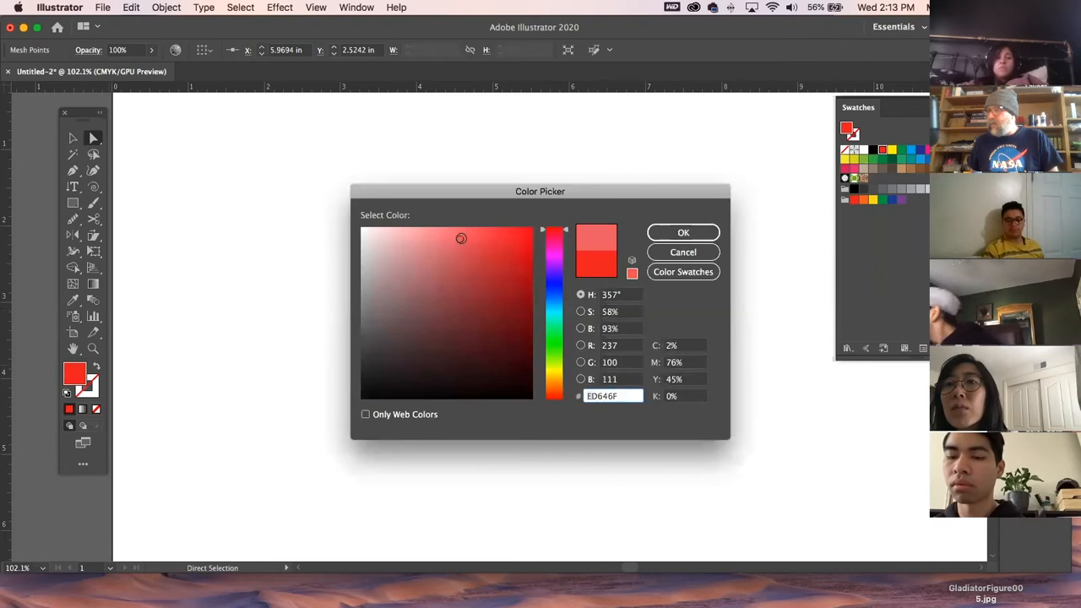
click(704, 239)
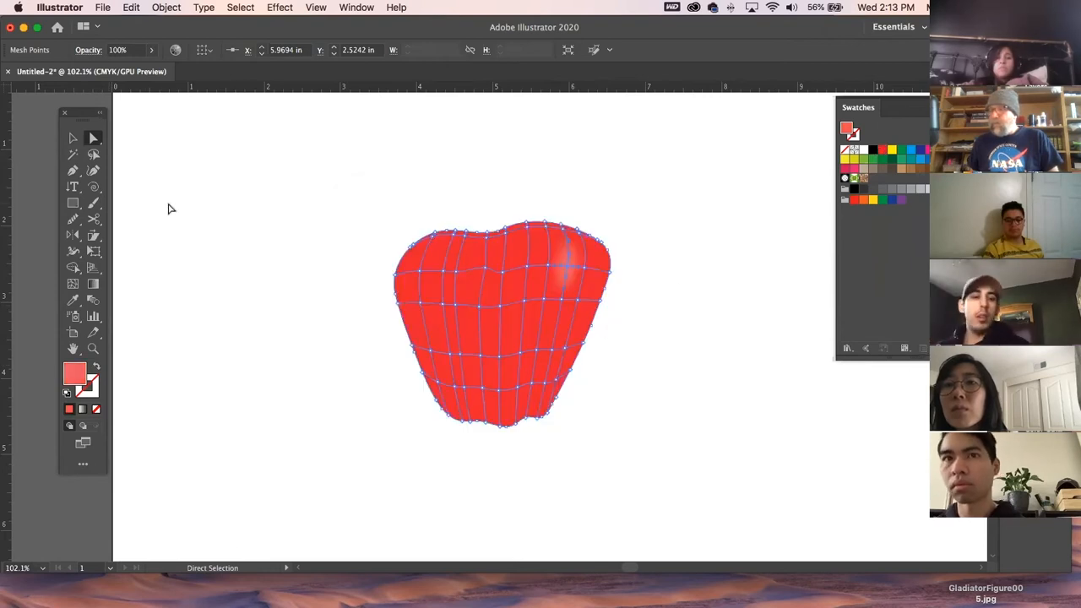
Delete the whole red mesh object from the artboard
click(72, 138)
click(262, 179)
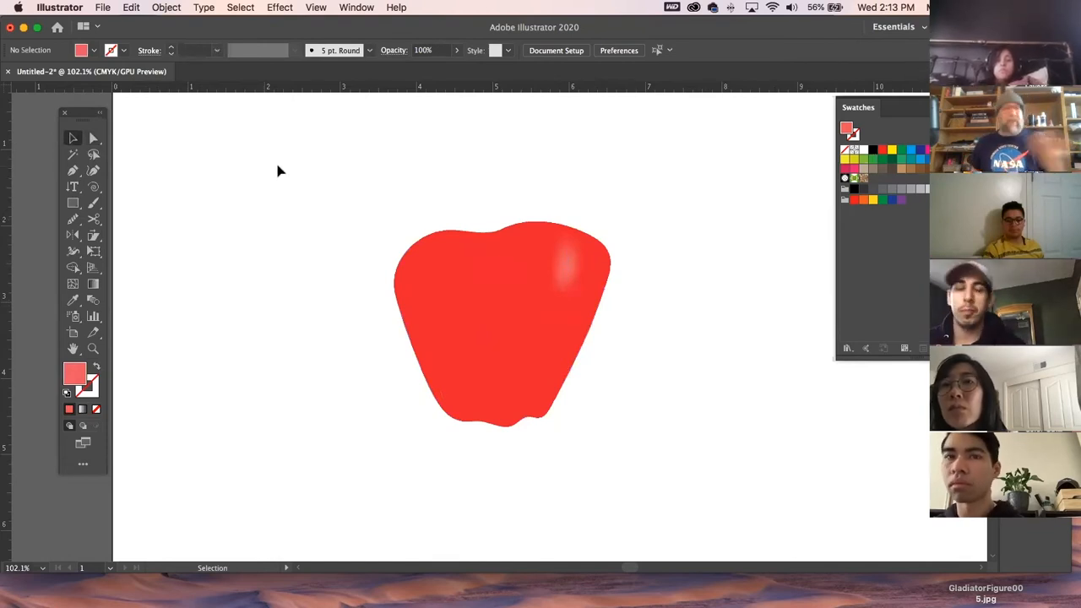
click(422, 255)
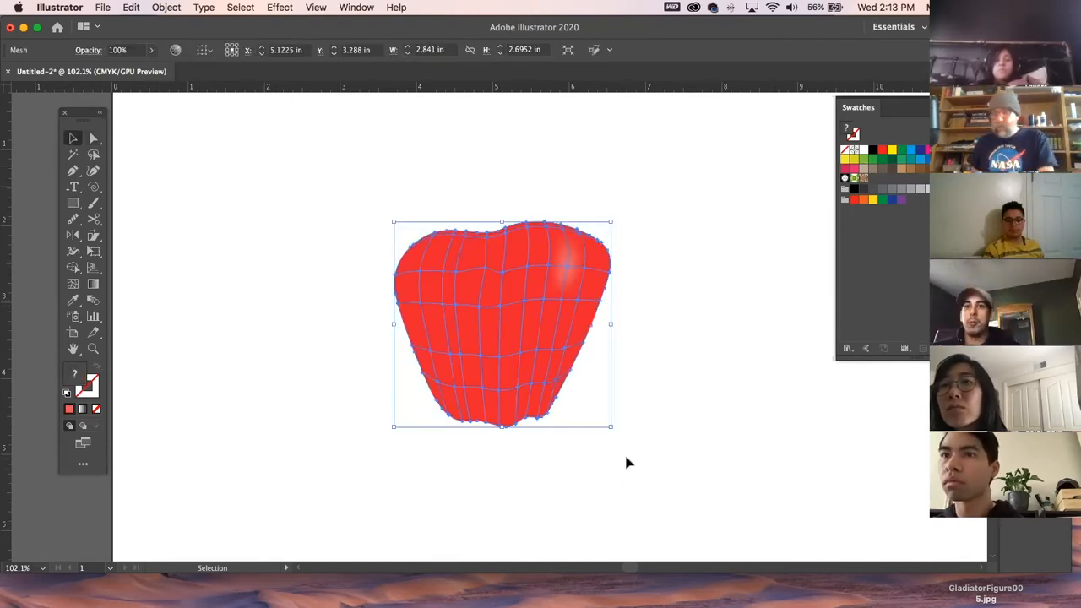
key(Delete)
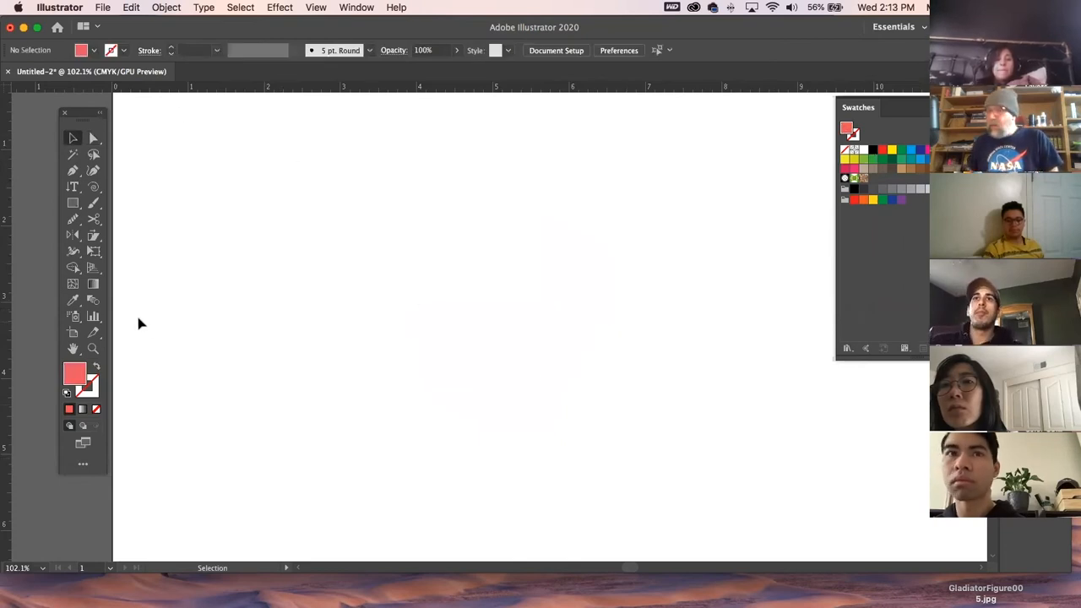
click(93, 287)
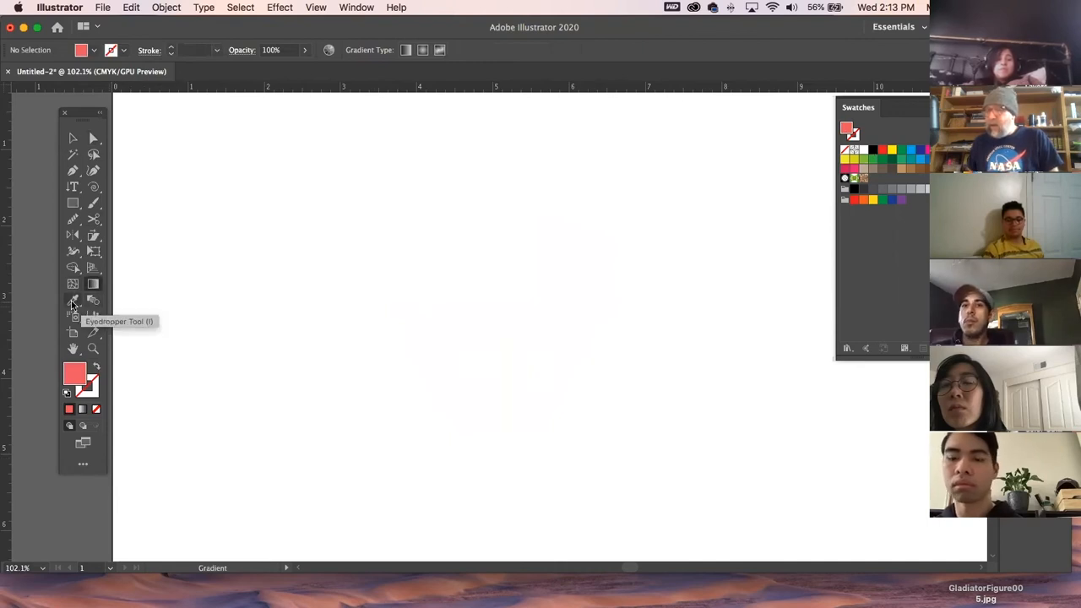
click(72, 303)
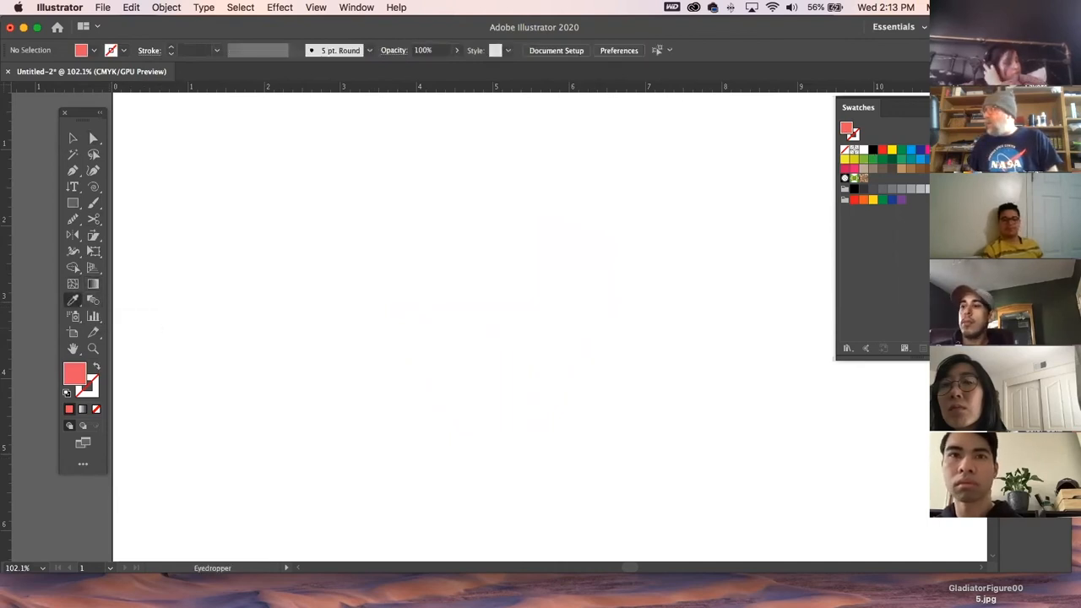
click(1034, 86)
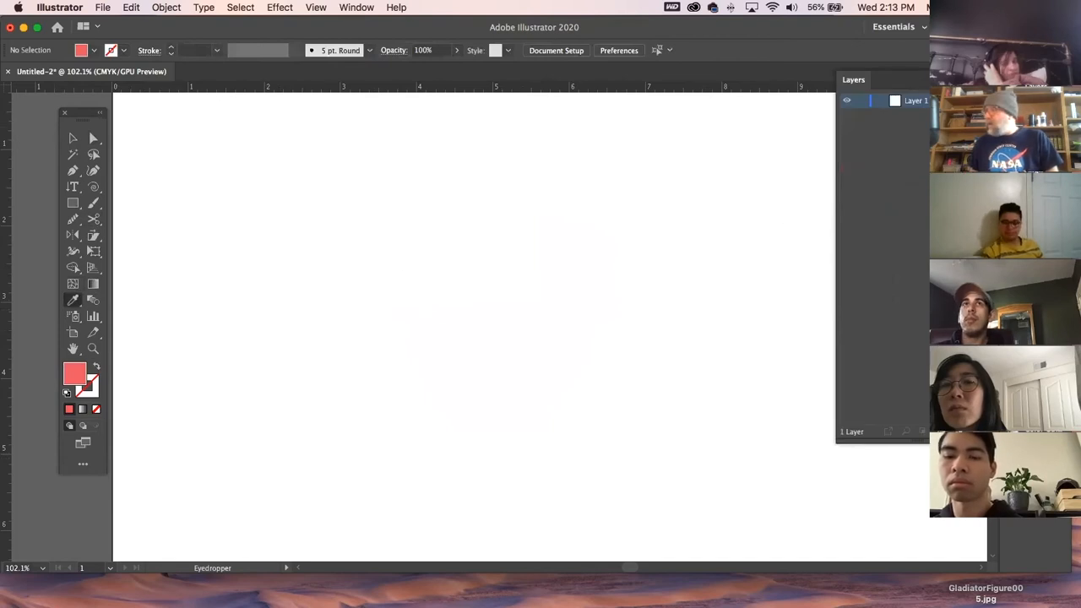
View cityscape.jpg in Photoshop, return to Illustrator and place the image in the document as a linked file
drag(853, 32, 855, 351)
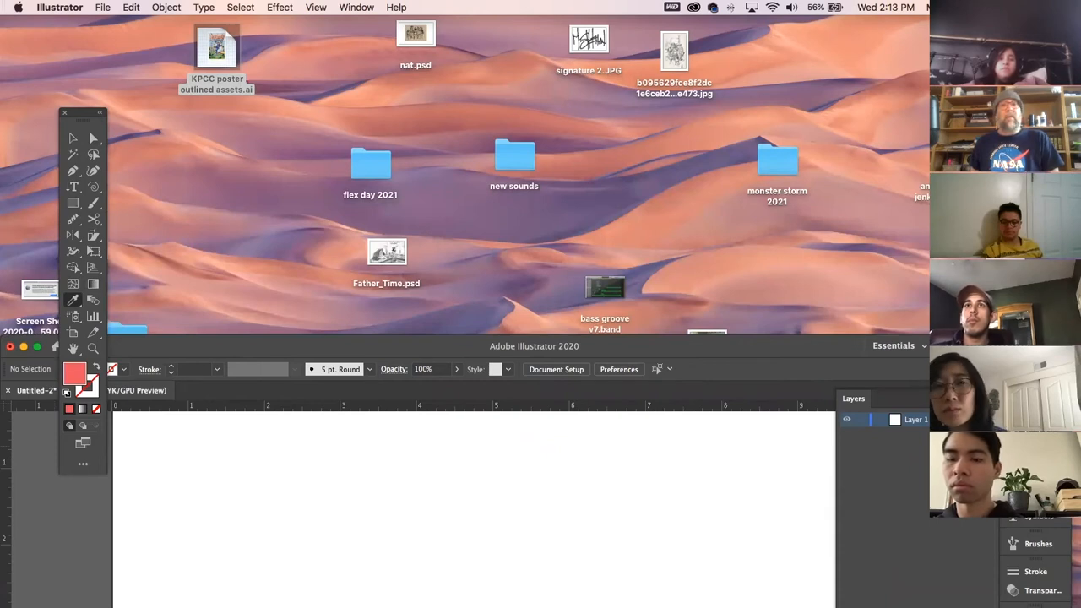
click(609, 228)
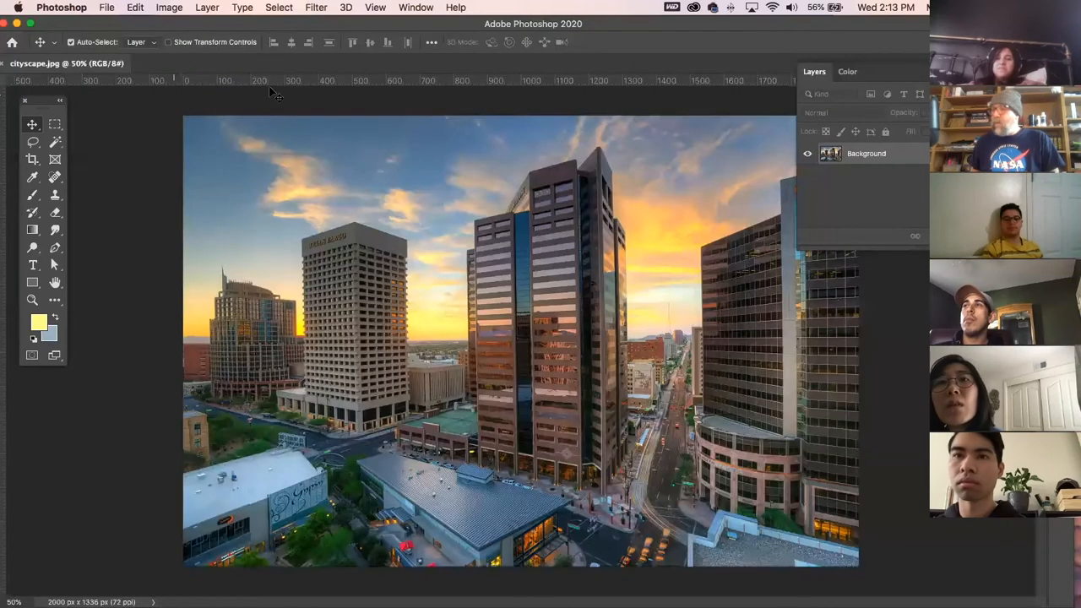
key(super)
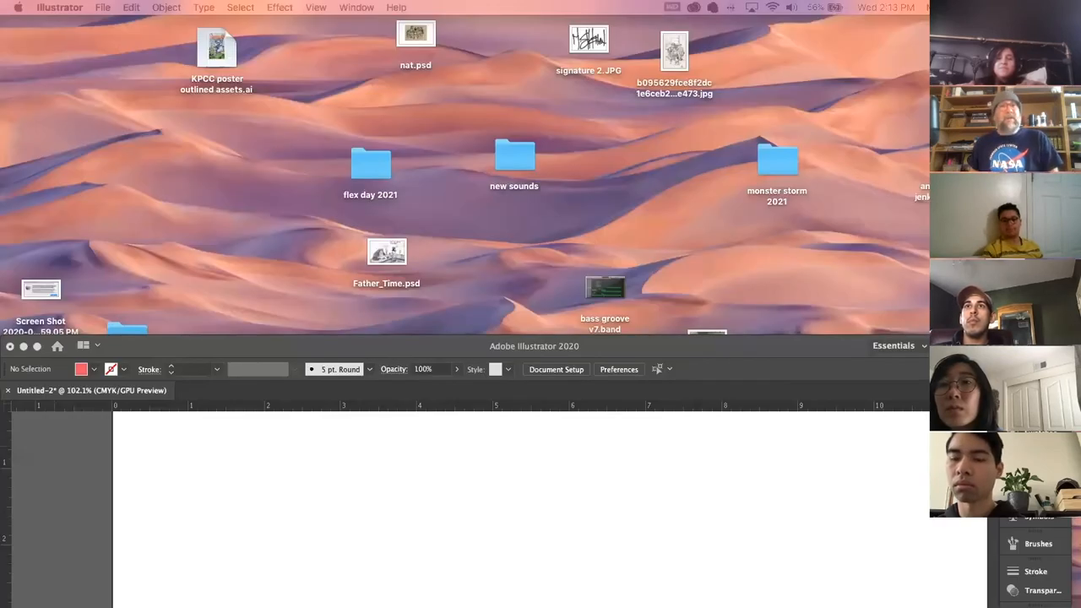
drag(169, 473, 354, 512)
click(701, 350)
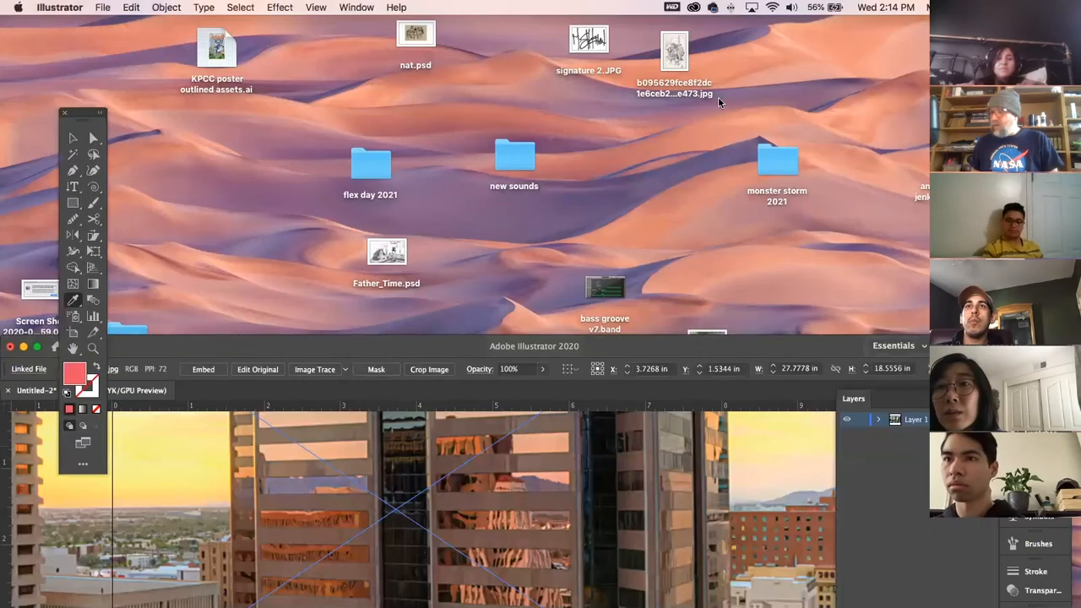
drag(717, 351, 745, 15)
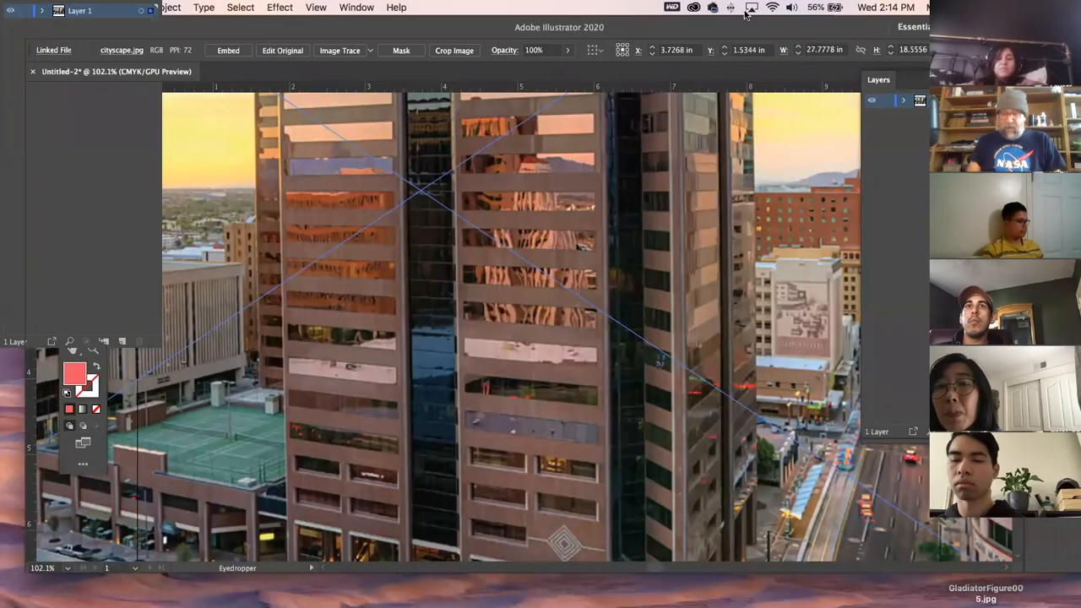
Scale the cityscape image proportionally to about a third of its size and move it beside the artboard's left edge
key(super+minus)
key(super+minus)
key(super+minus)
key(super+minus)
key(super+minus)
key(super+minus)
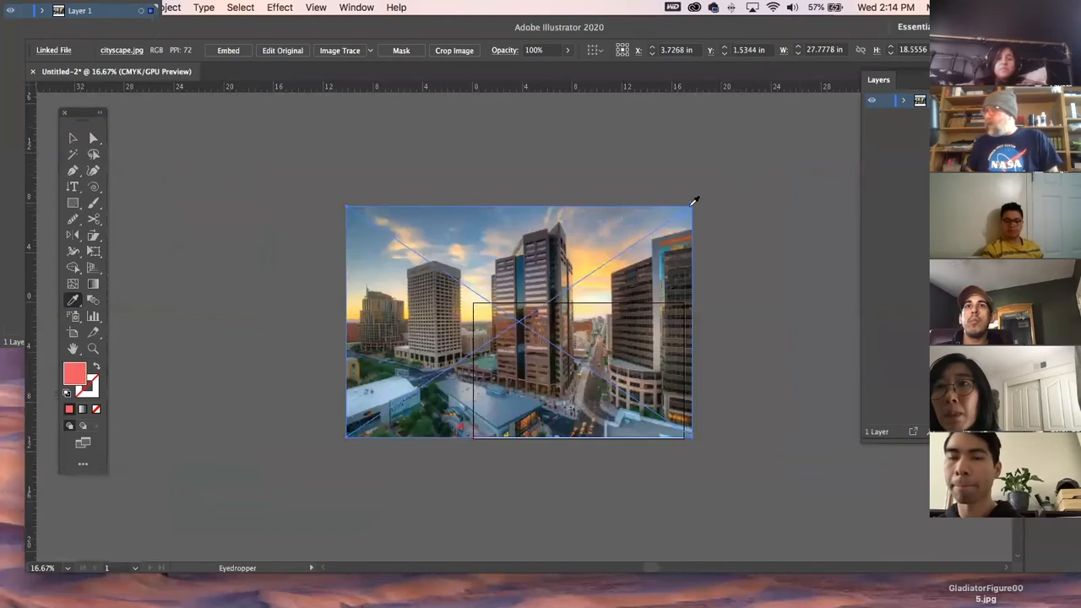
click(72, 138)
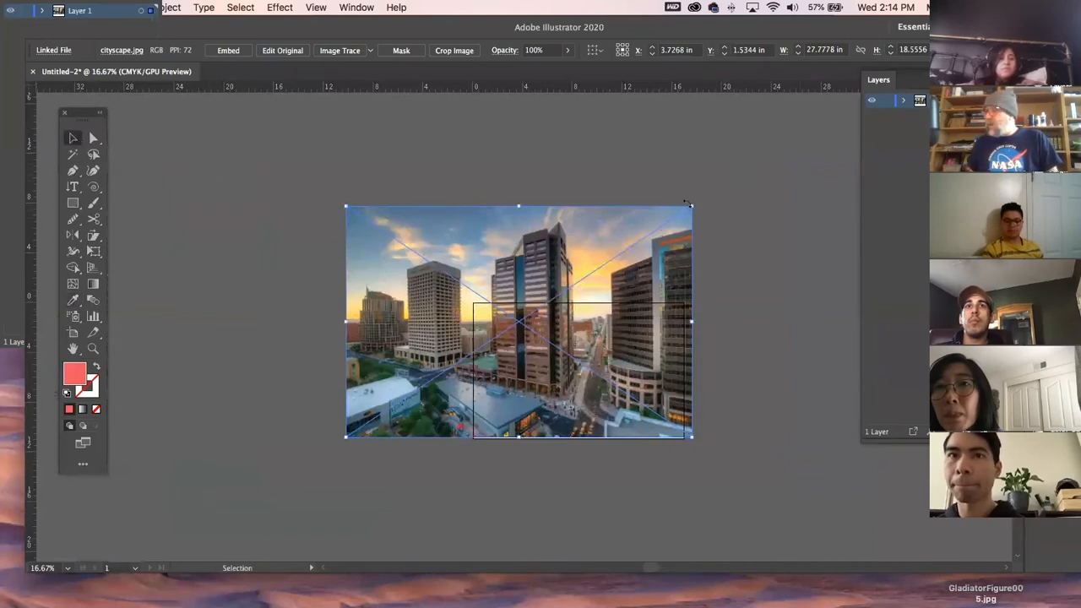
drag(691, 205, 578, 284)
drag(525, 319, 397, 321)
click(318, 341)
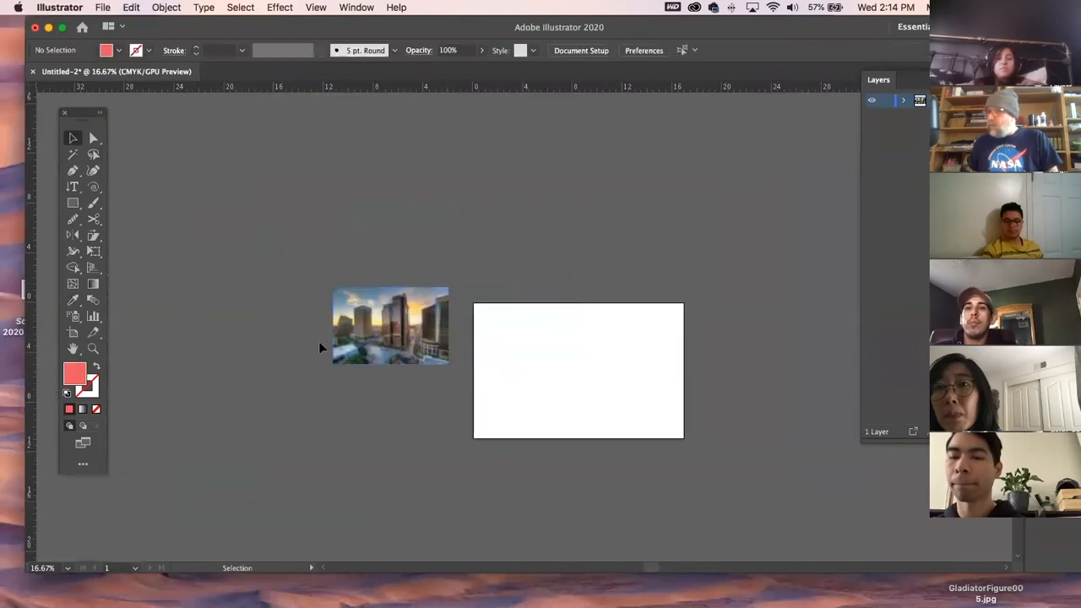
Draw a tall narrow rectangle on the artboard and fill it with yellow sampled from the cityscape's sunset sky
click(71, 204)
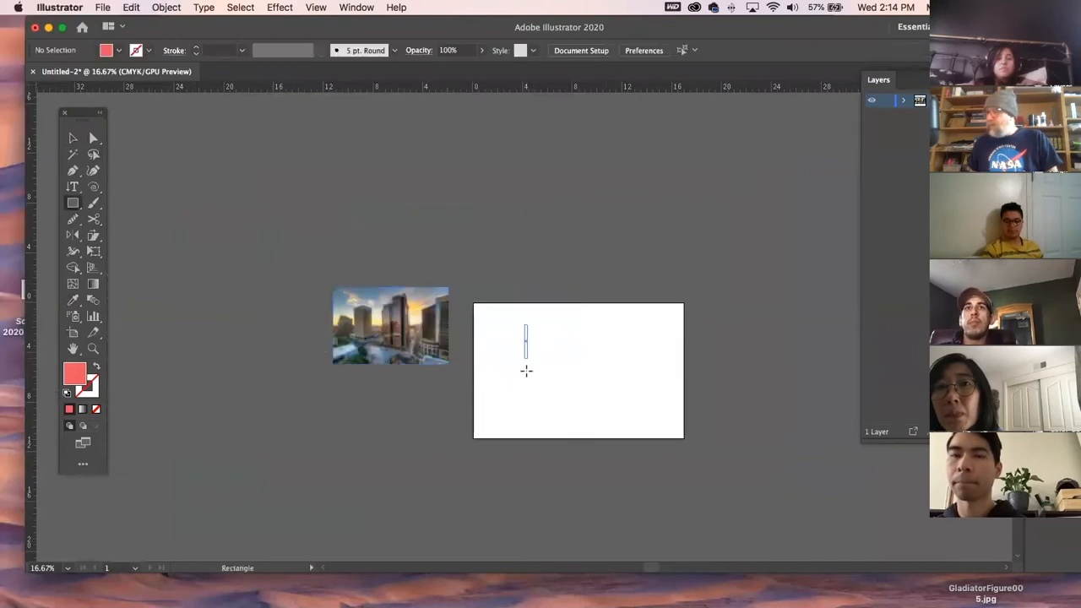
drag(526, 370, 549, 434)
click(73, 301)
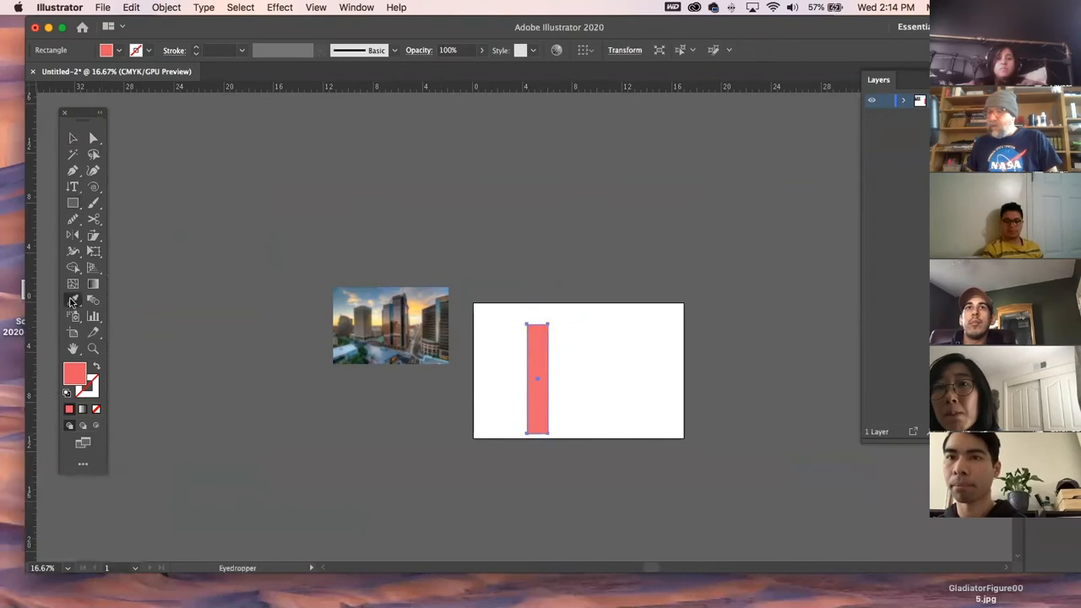
click(414, 325)
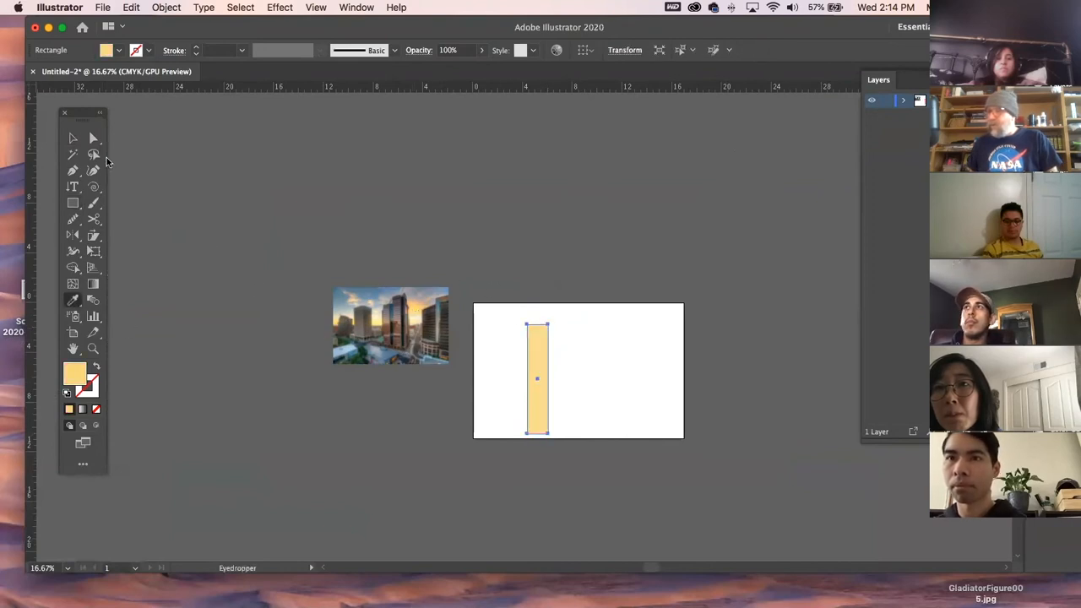
Duplicate the yellow rectangle to its right and fill the copy with gray sampled from the cityscape image
click(74, 139)
drag(543, 366, 580, 365)
click(73, 300)
click(431, 295)
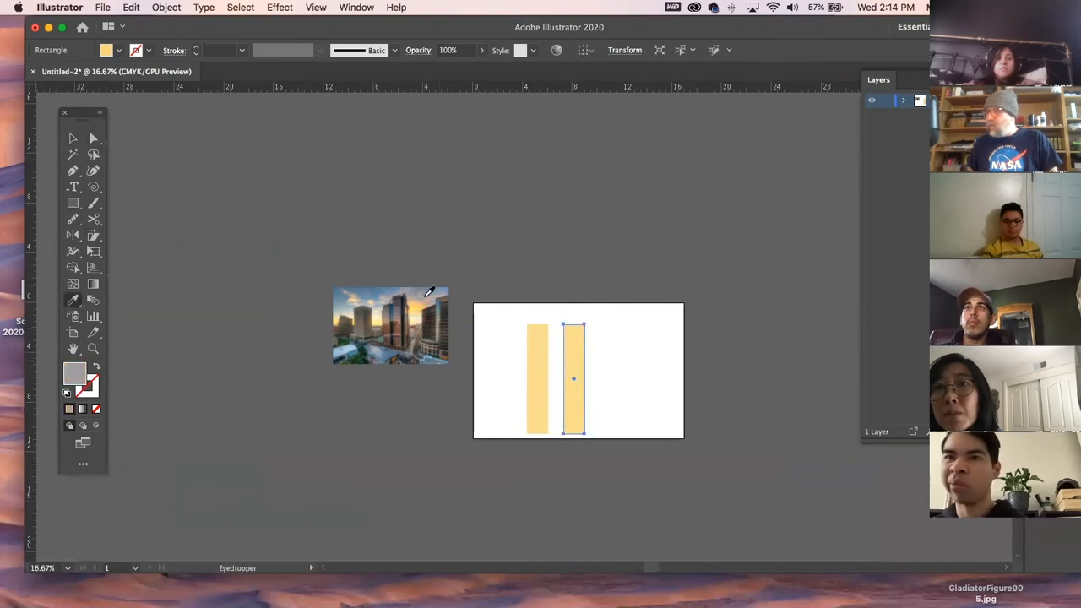
click(74, 139)
click(203, 120)
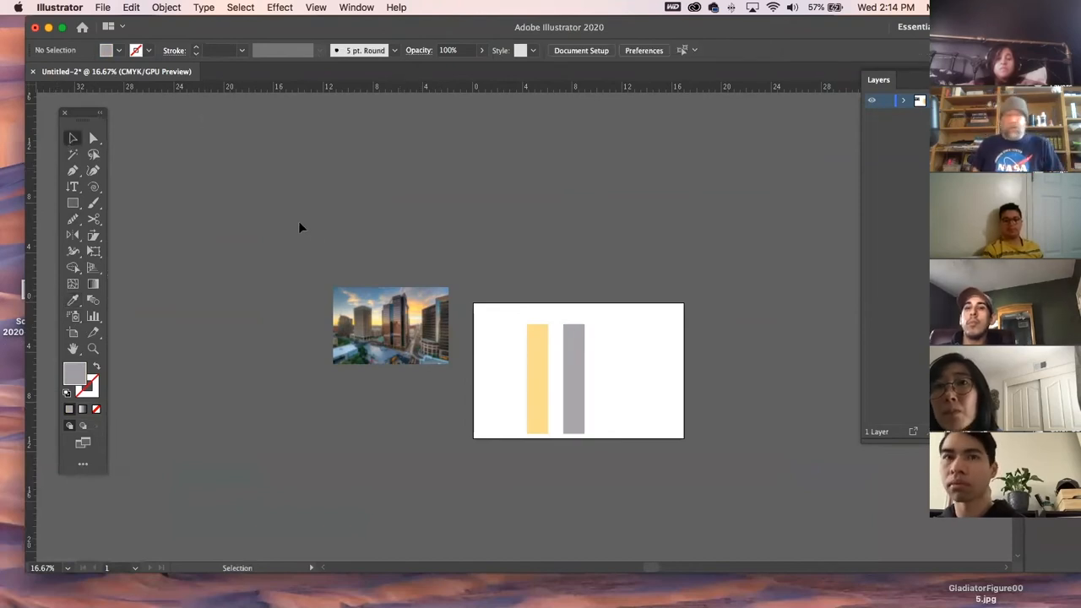
Delete both rectangles and the cityscape image
drag(475, 289, 677, 478)
key(Delete)
click(395, 316)
key(Delete)
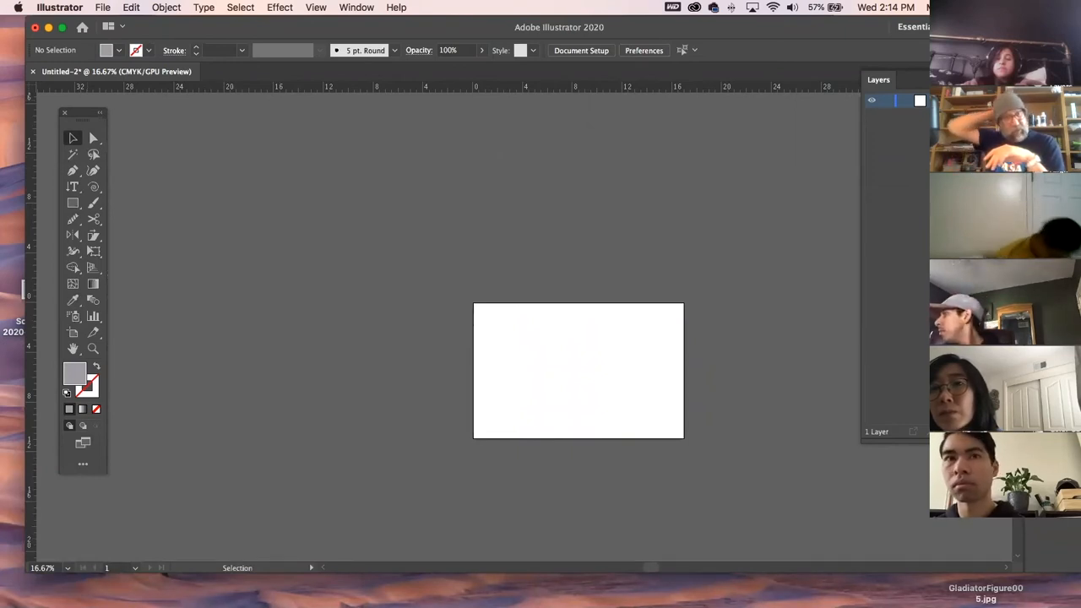
Duplicate the tabloid artboard to its right, and copy both artboards below to form a two-by-two grid
click(92, 301)
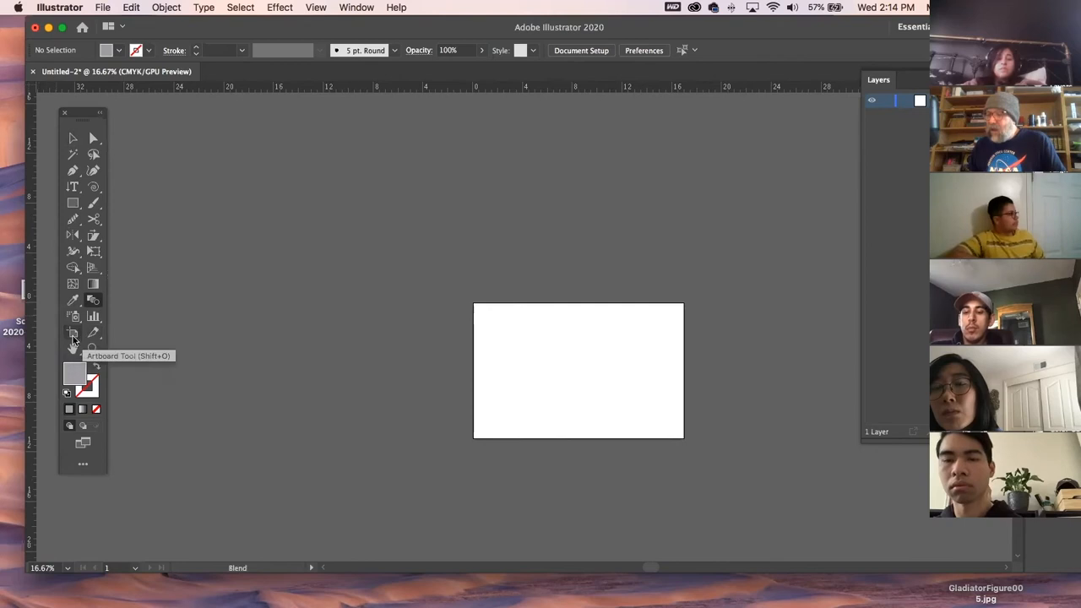
click(73, 338)
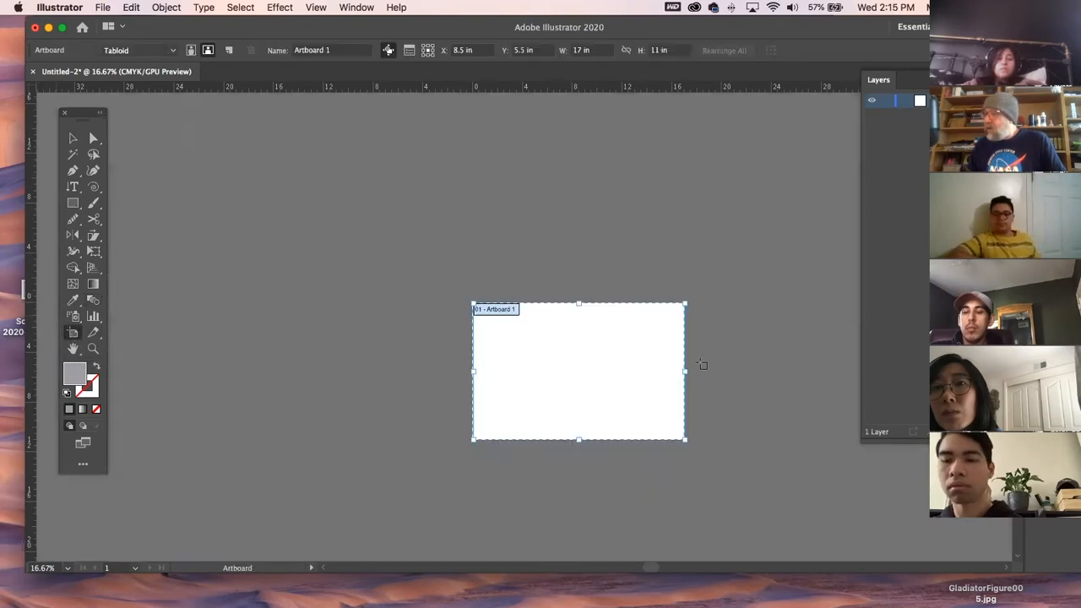
drag(578, 362, 799, 363)
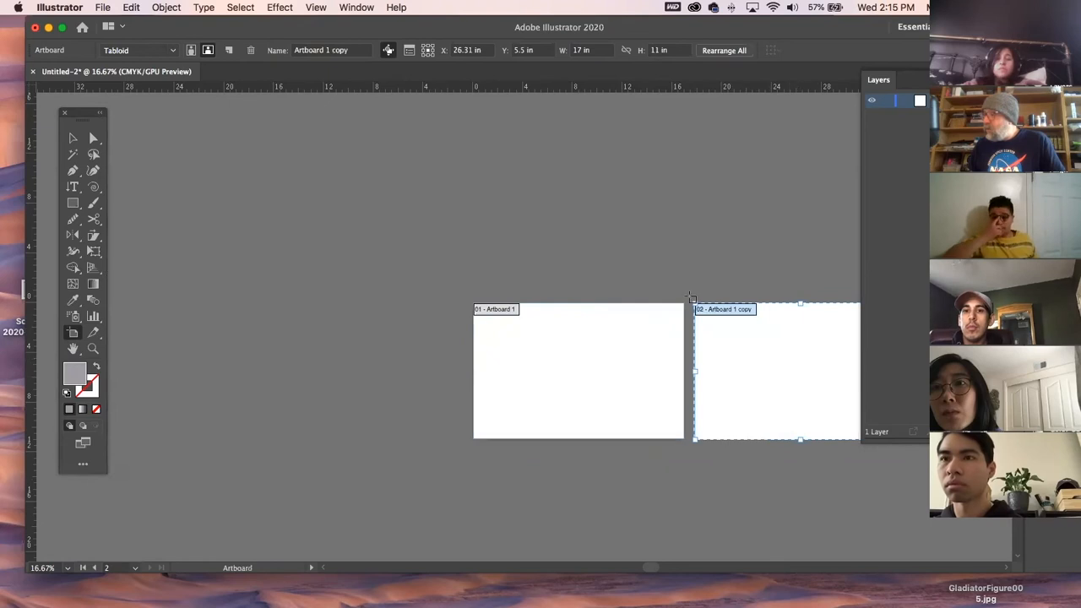
shift+click(669, 343)
drag(669, 343, 676, 487)
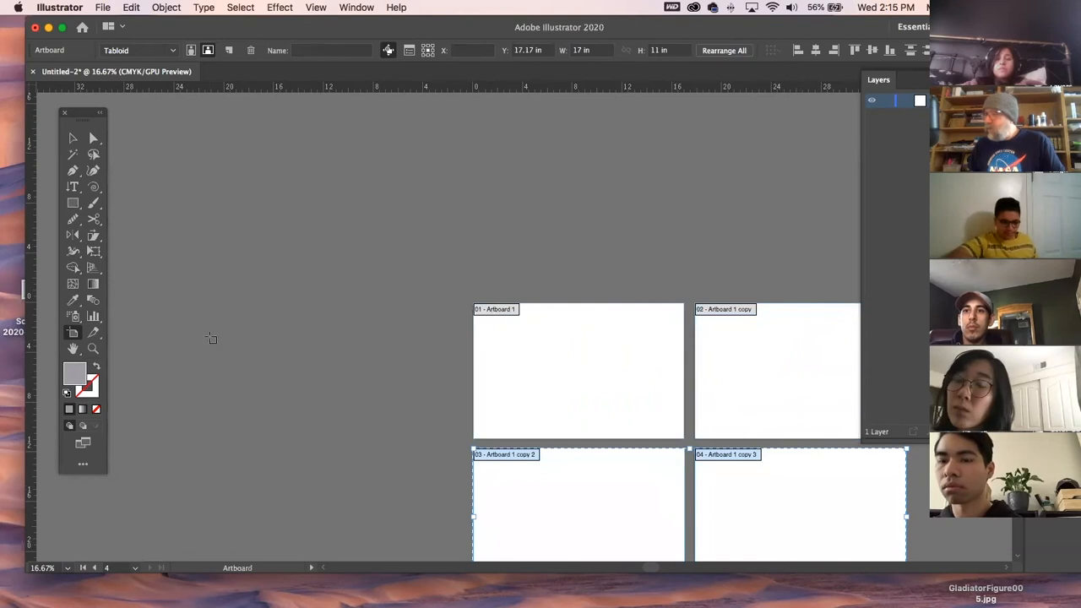
click(72, 138)
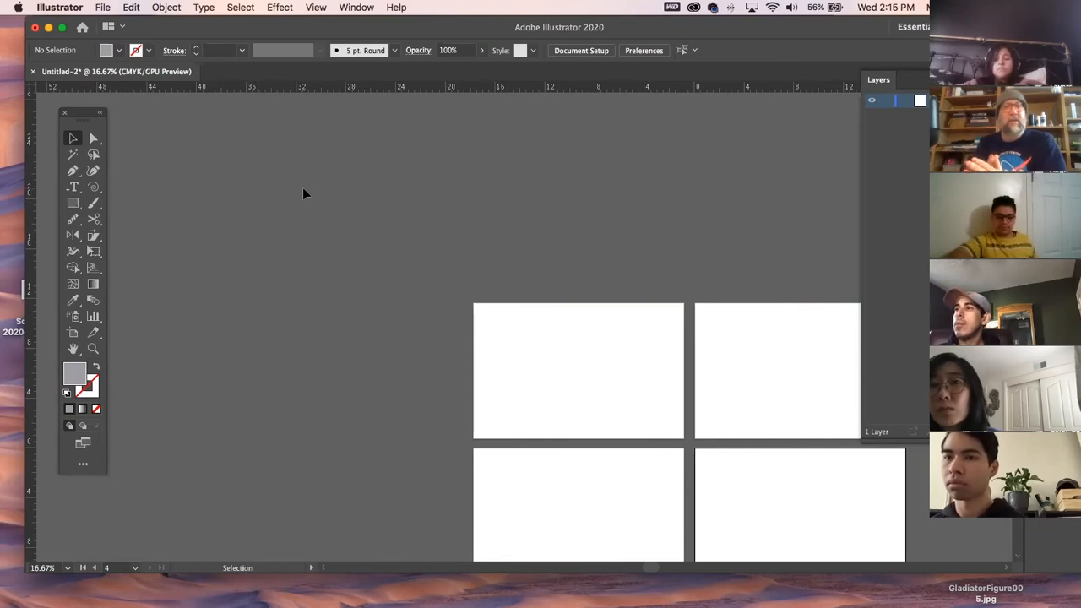
Undo the artboard copies and the image deletion, and delete the cityscape image again
key(super+z)
key(super+z)
key(super+z)
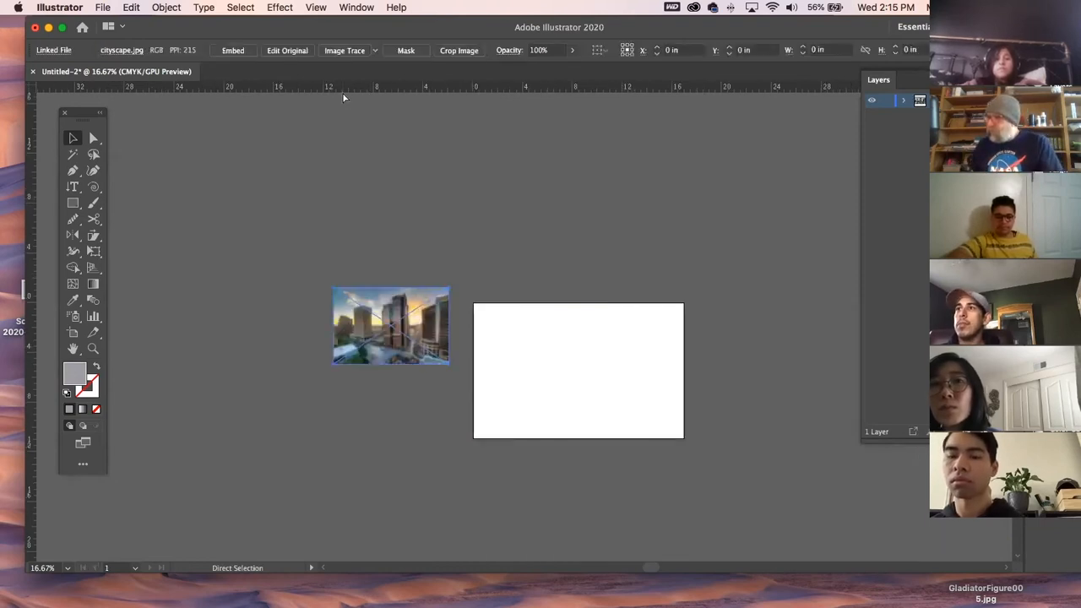
click(402, 405)
key(BackSpace)
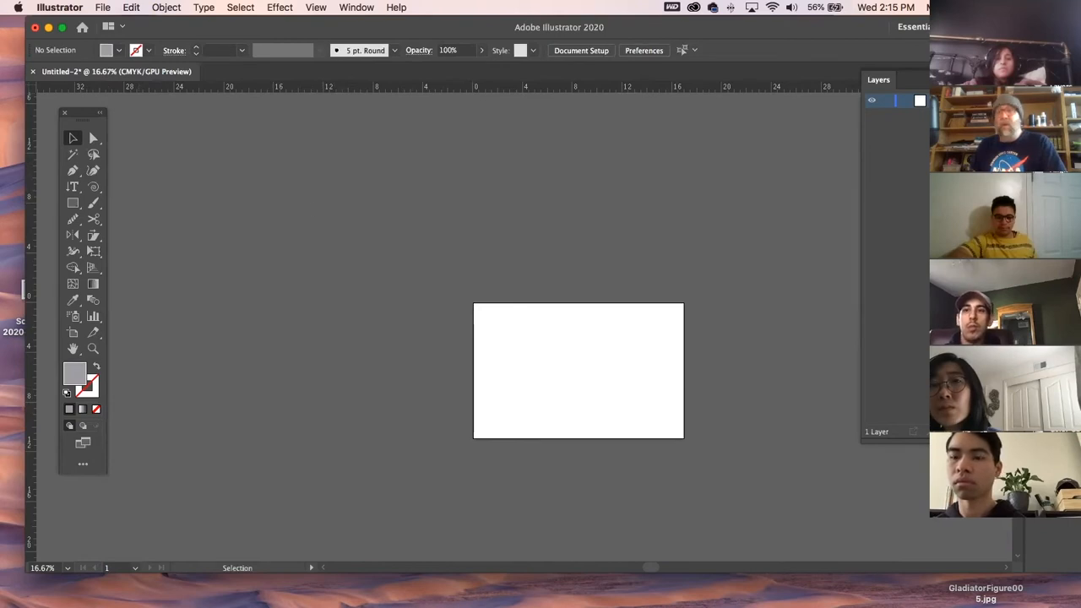
Create a landscape 17 x 11 in Tabloid document with 4 artboards, and close it again
click(106, 7)
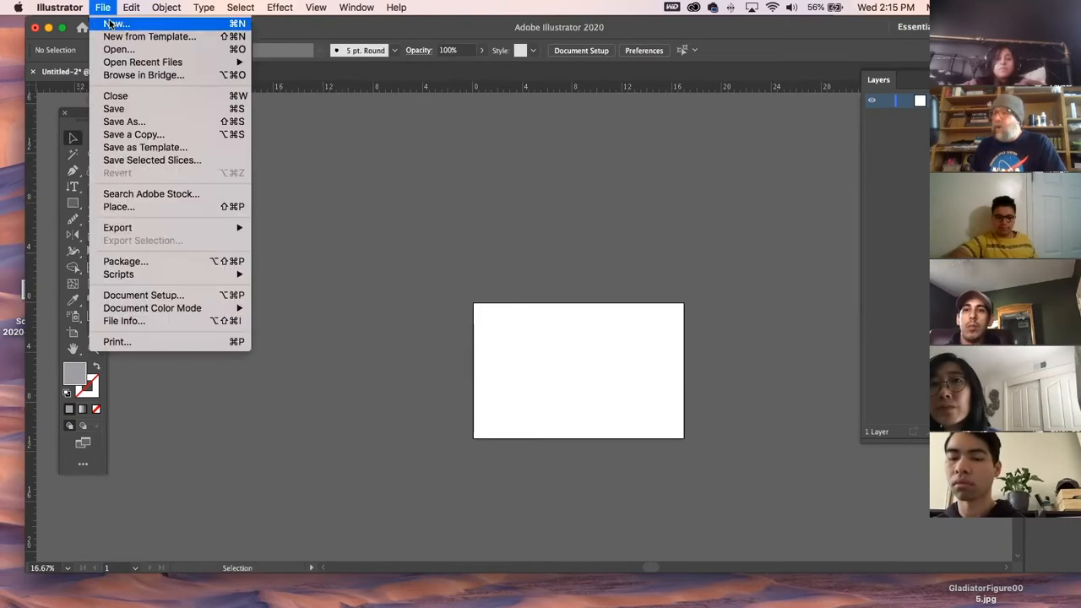
click(110, 24)
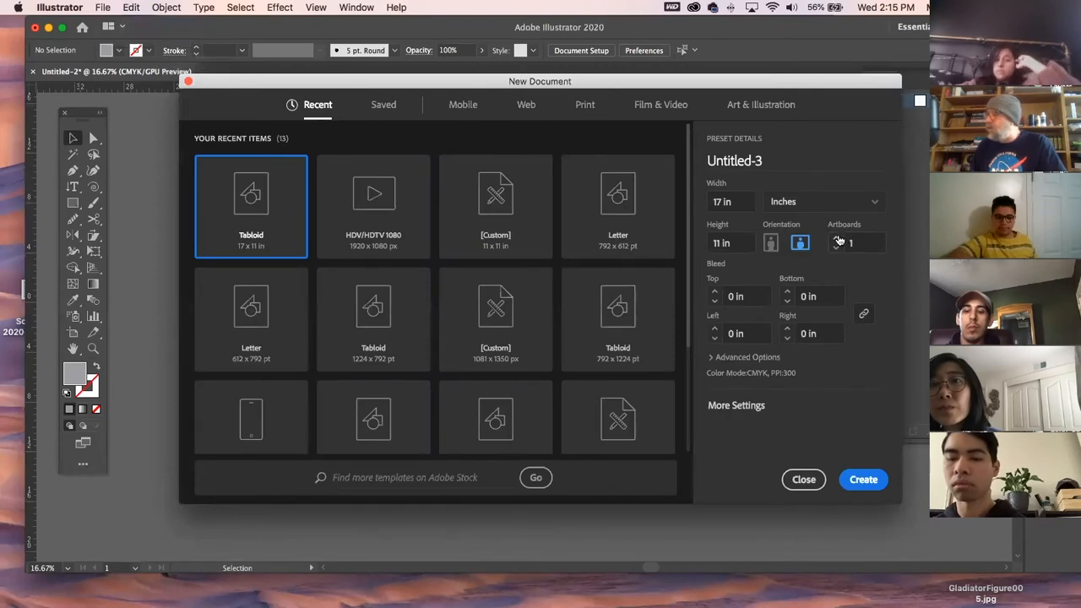
click(836, 239)
click(836, 239)
click(837, 240)
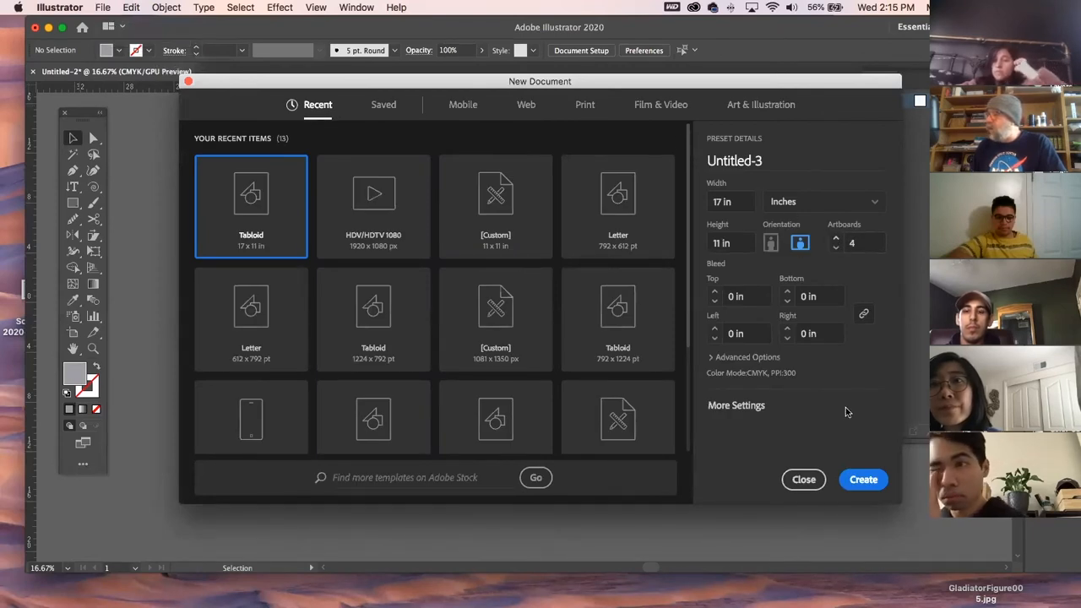
click(876, 476)
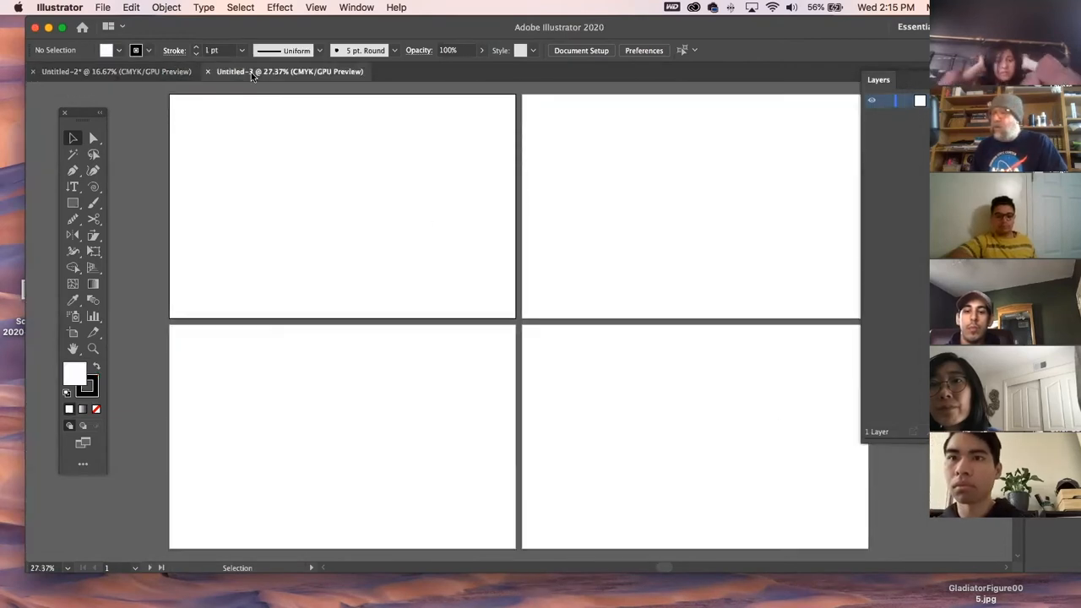
click(208, 71)
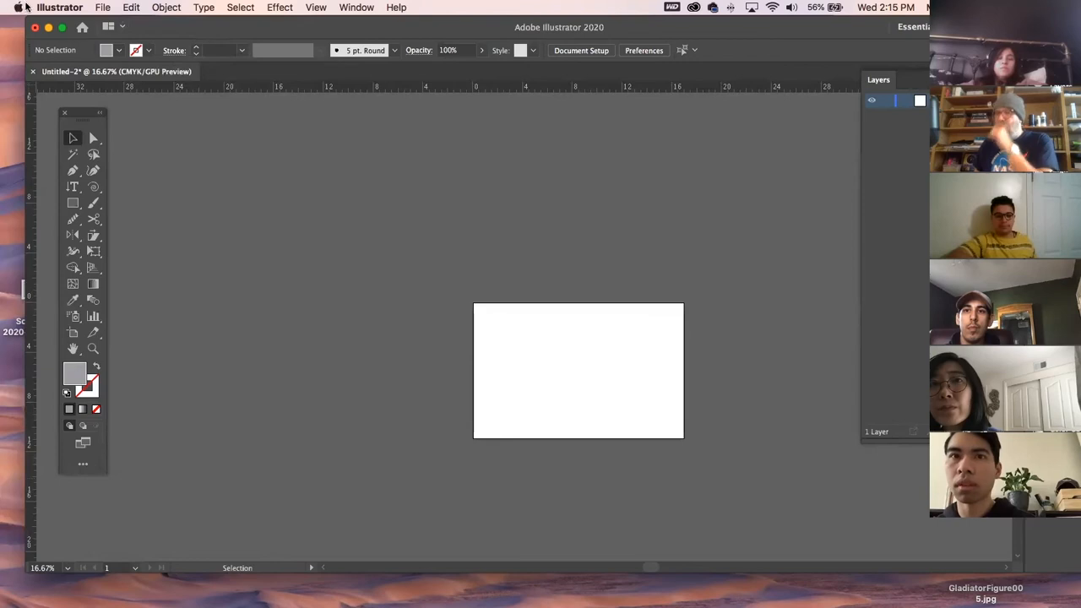
Create a landscape 17 x 11 in Tabloid document with a single artboard
click(103, 7)
click(112, 25)
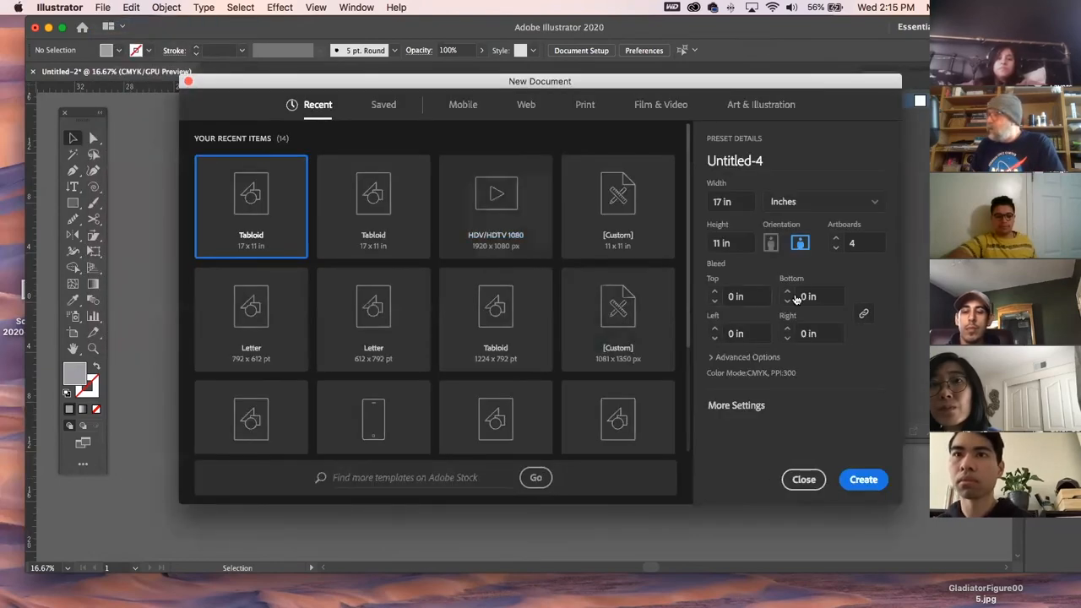
click(836, 249)
click(835, 248)
click(836, 249)
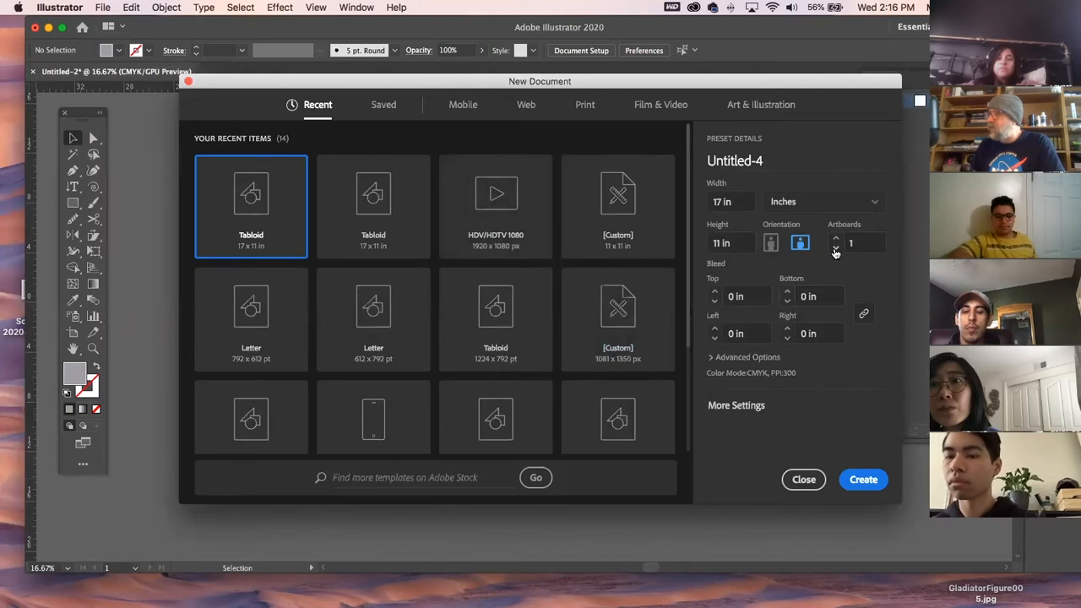
click(861, 479)
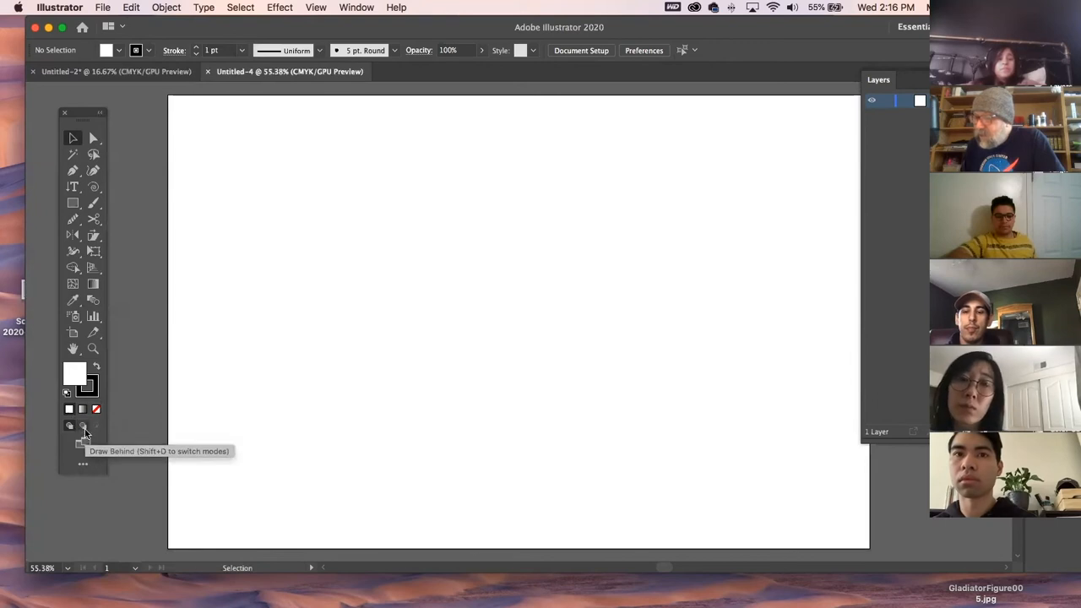
Shift the application window slightly and move the floating Layers panel clear of the document
click(82, 466)
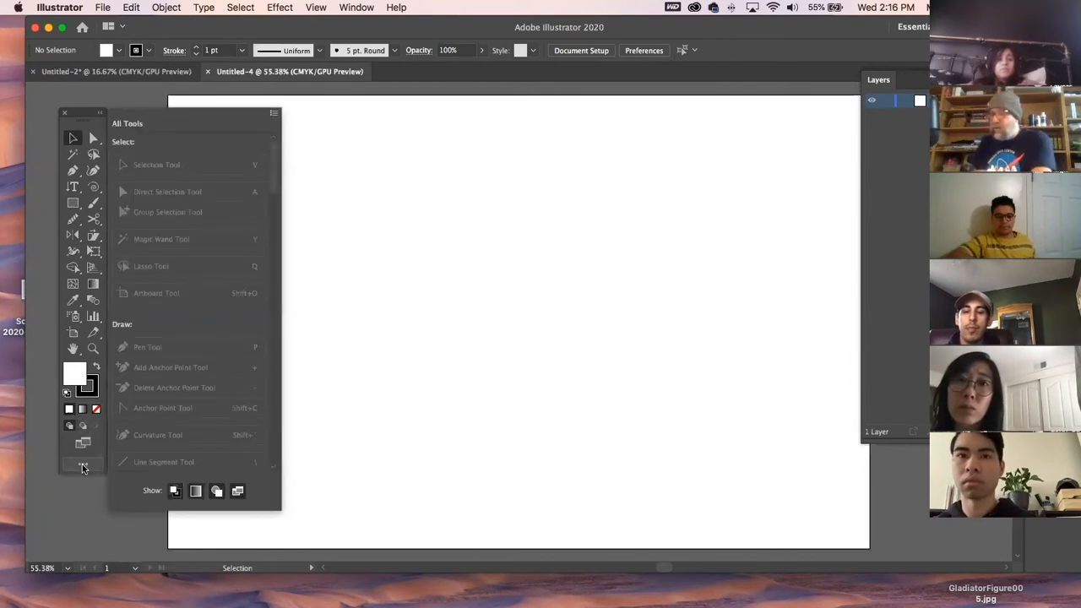
click(82, 466)
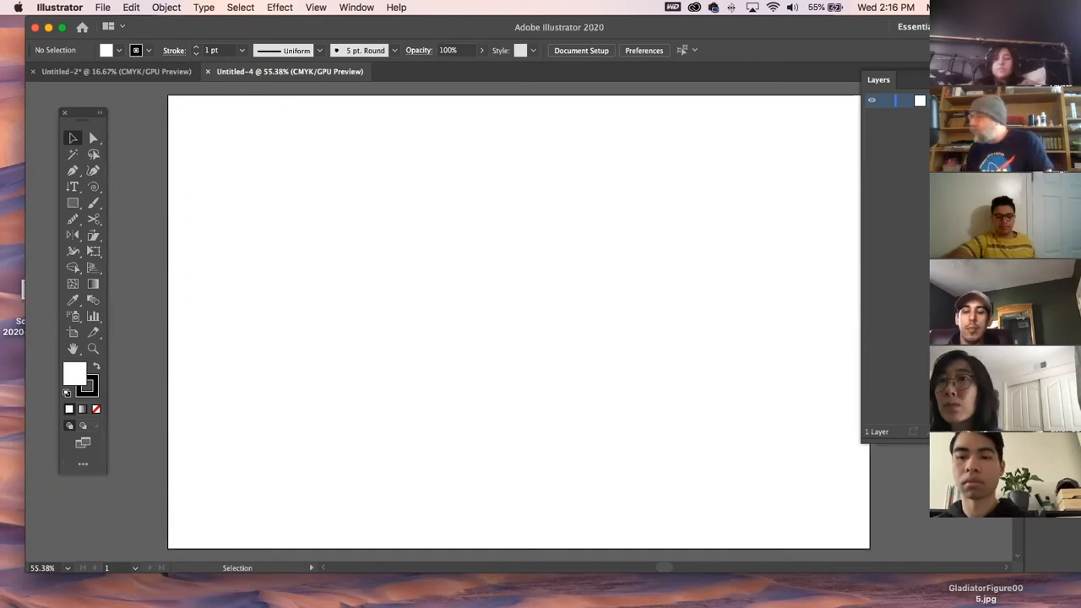
drag(841, 32, 813, 32)
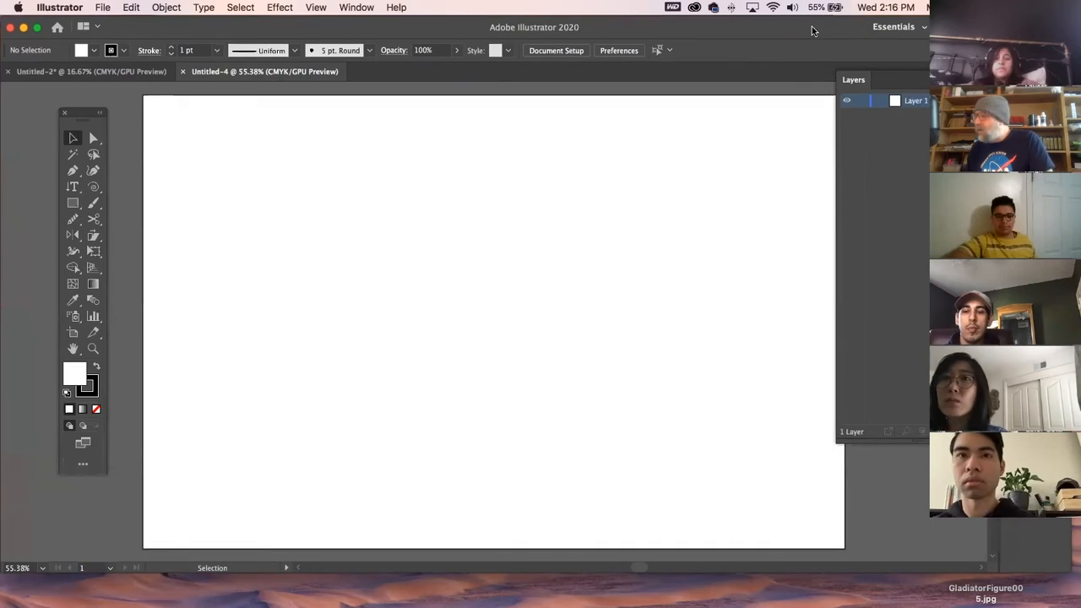
drag(875, 86, 980, 86)
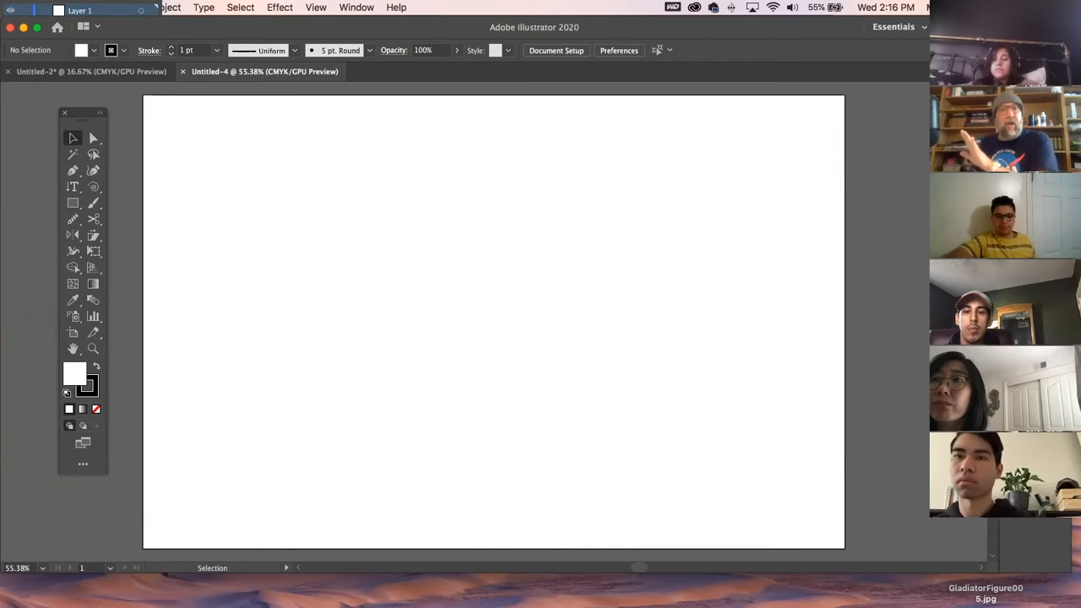
Show the Artboards, Brushes, Document Info, Color Themes and Libraries panels
click(355, 9)
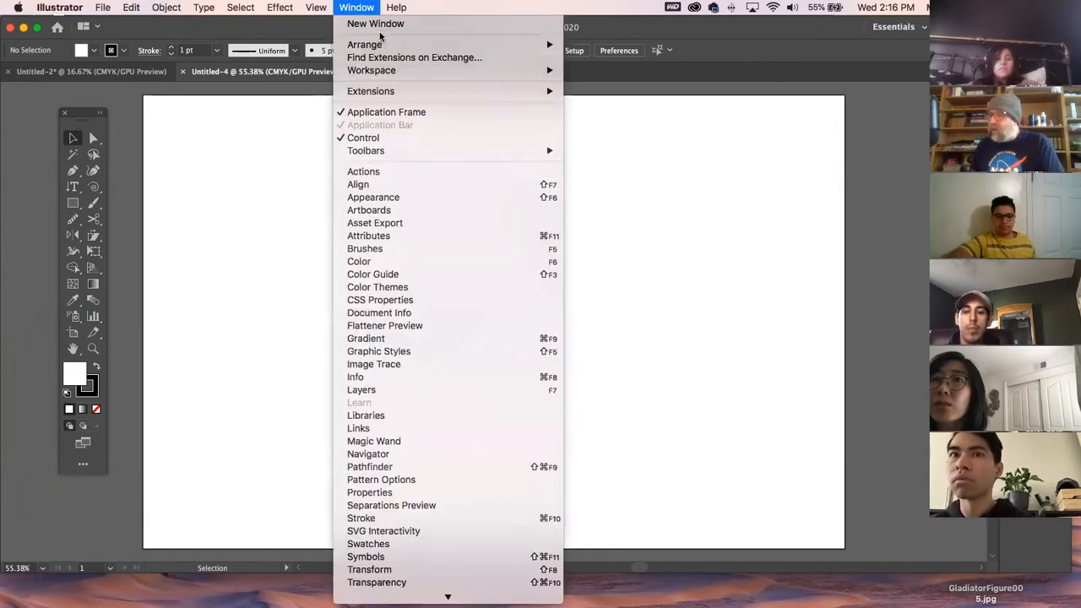
click(388, 210)
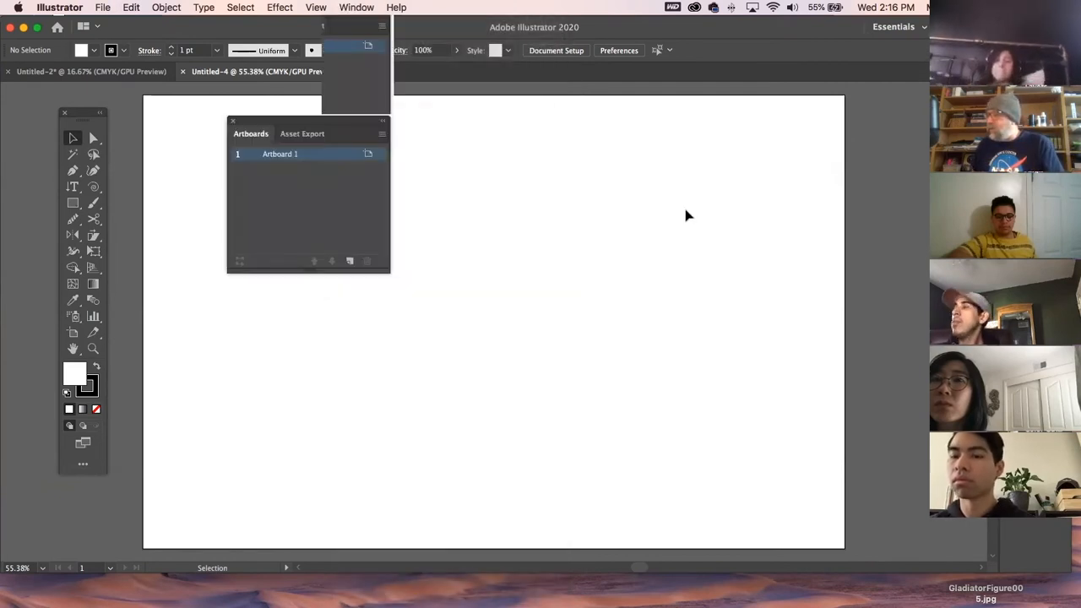
click(356, 8)
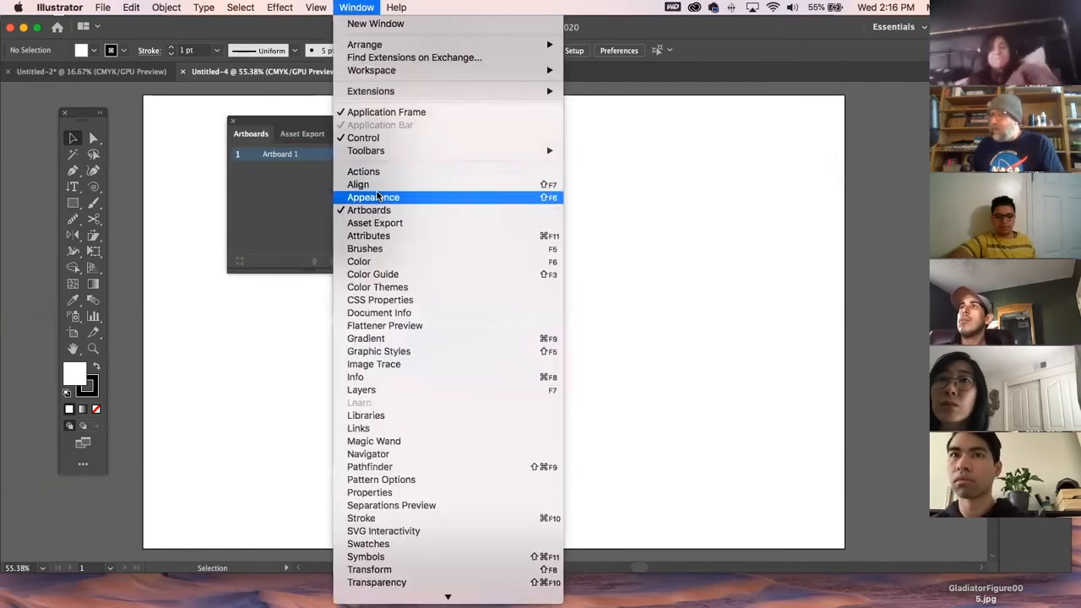
click(389, 248)
click(356, 8)
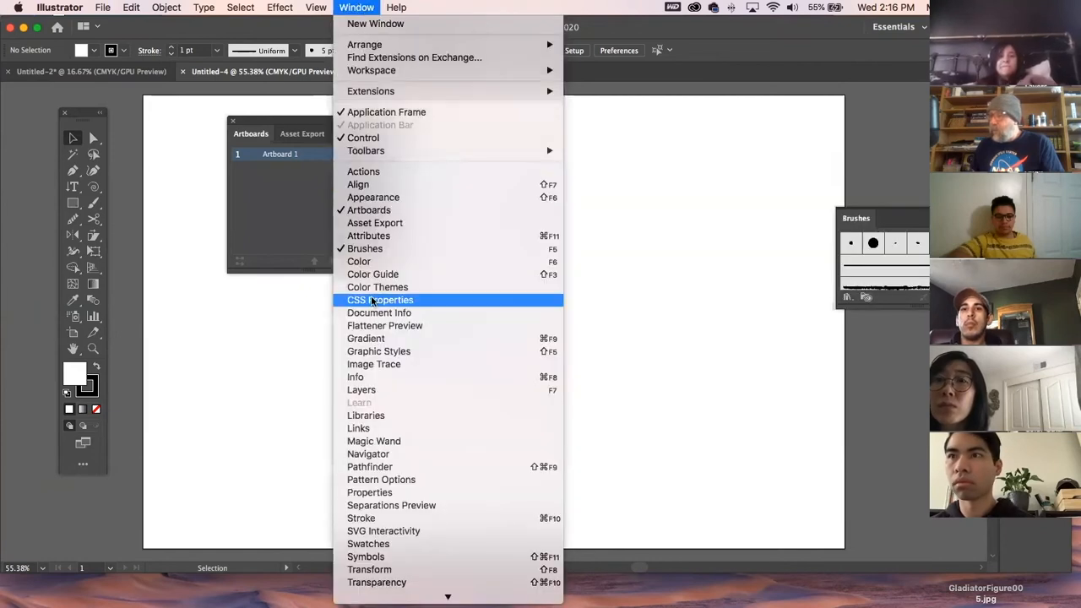
click(377, 313)
click(357, 7)
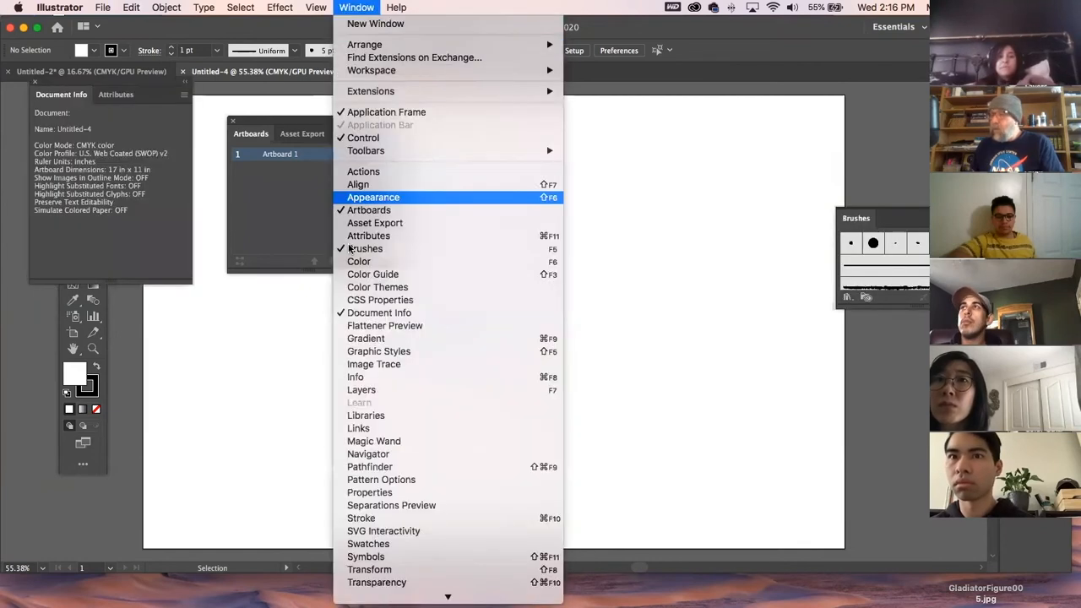
click(355, 288)
click(356, 7)
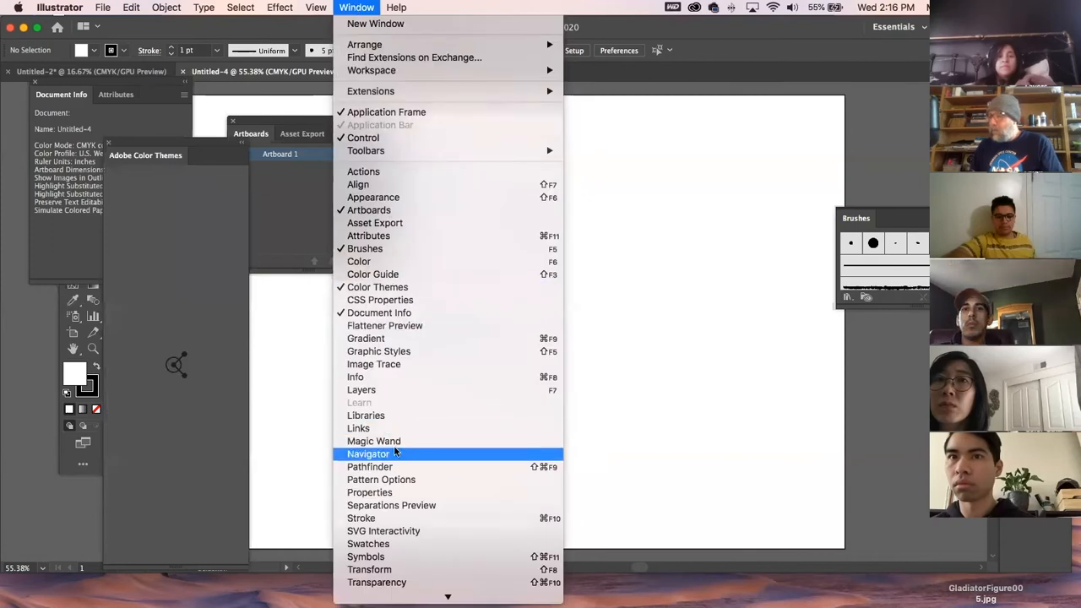
click(393, 416)
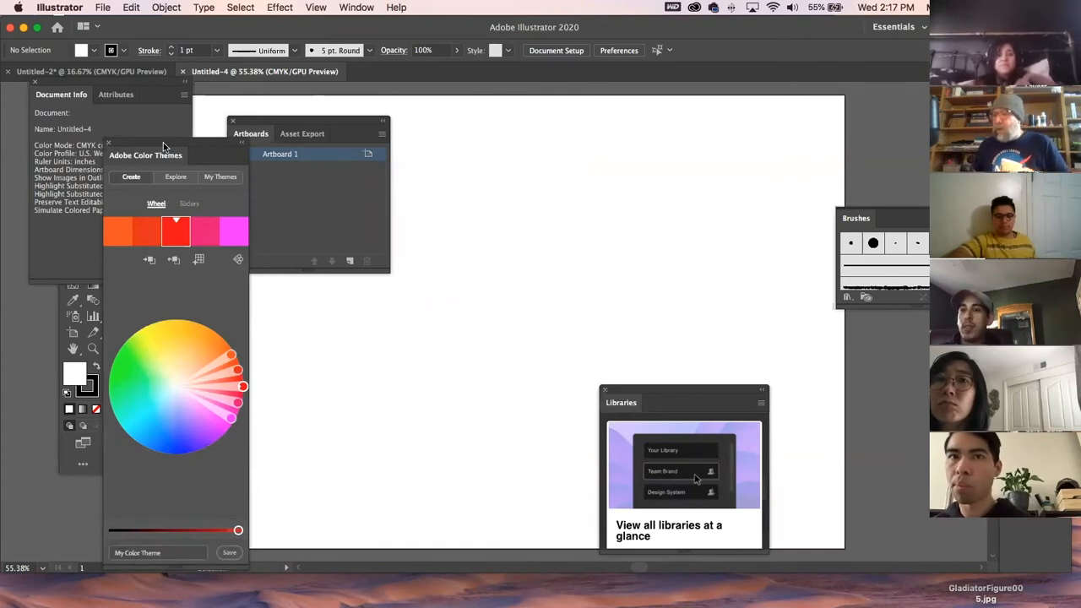
Clear away the Color Themes, Brushes, Artboards, Document Info and Libraries panels to free the canvas
drag(163, 142, 1046, 372)
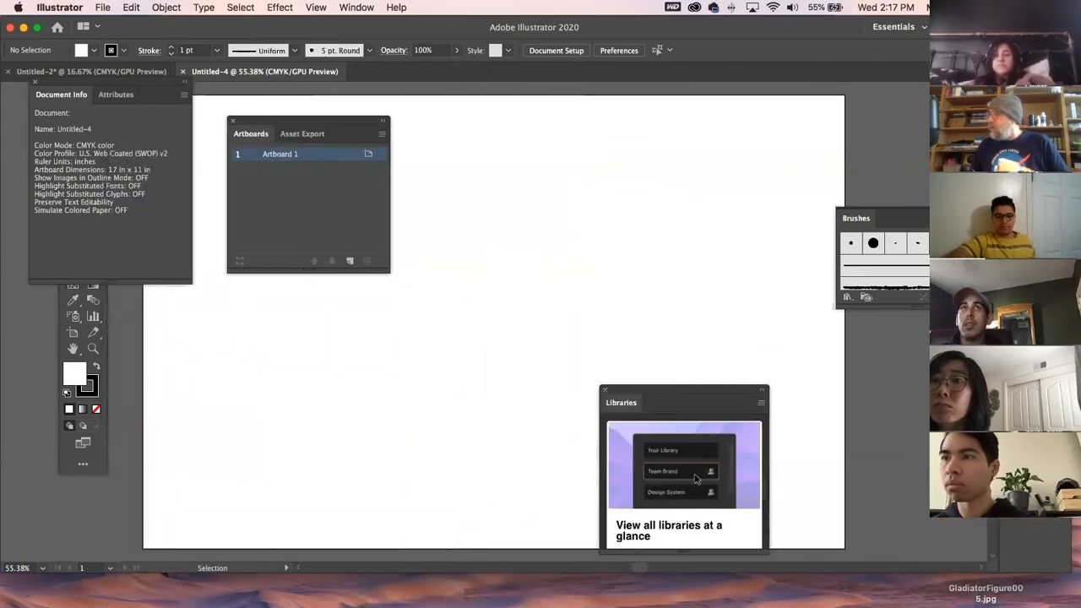
click(1014, 219)
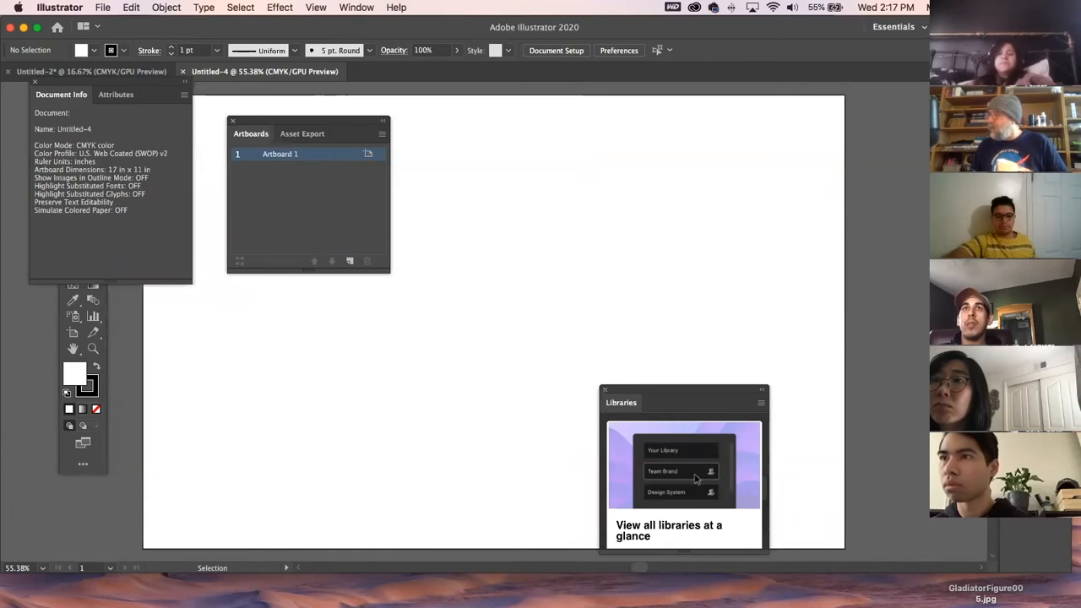
click(358, 7)
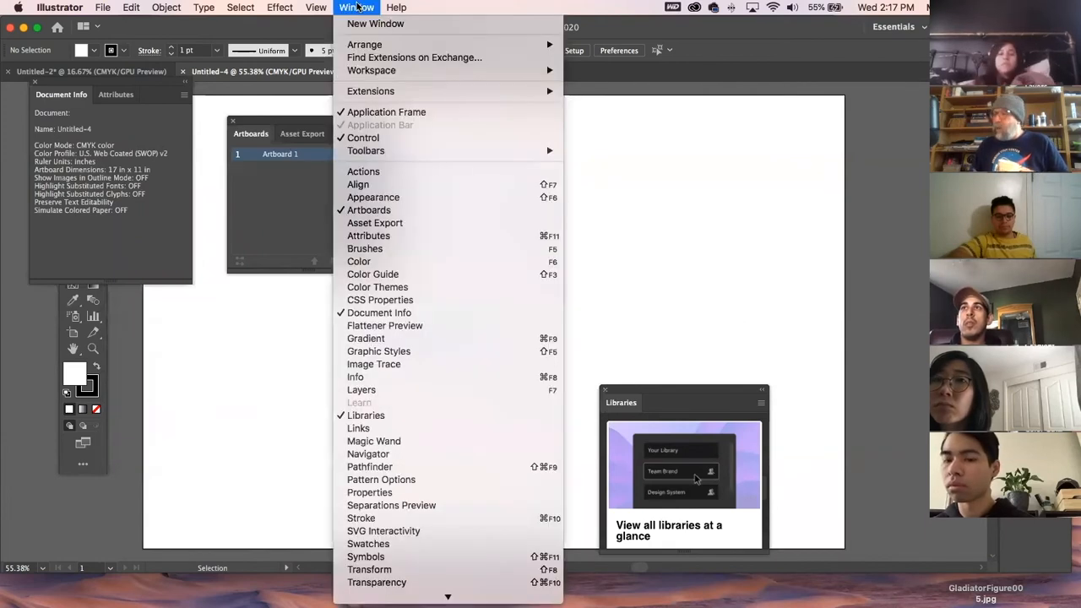
mouse_move(374, 76)
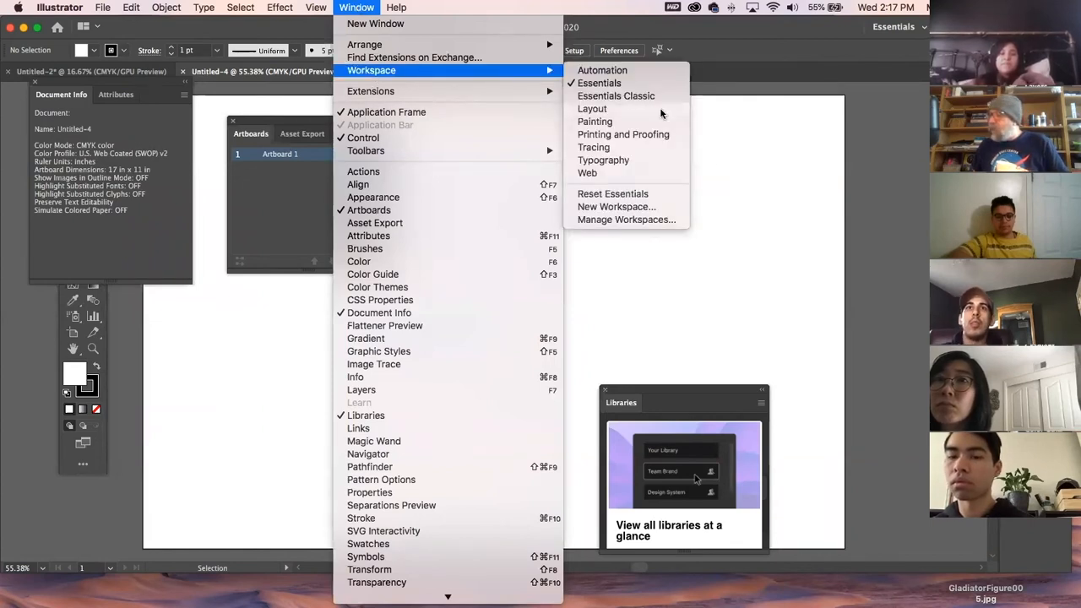
click(354, 6)
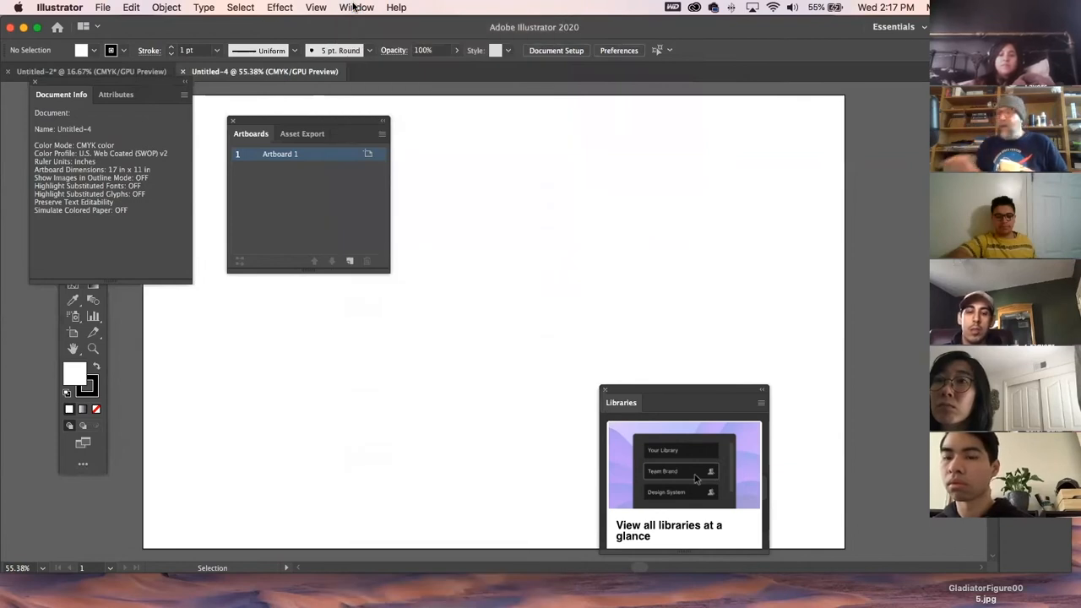
click(232, 121)
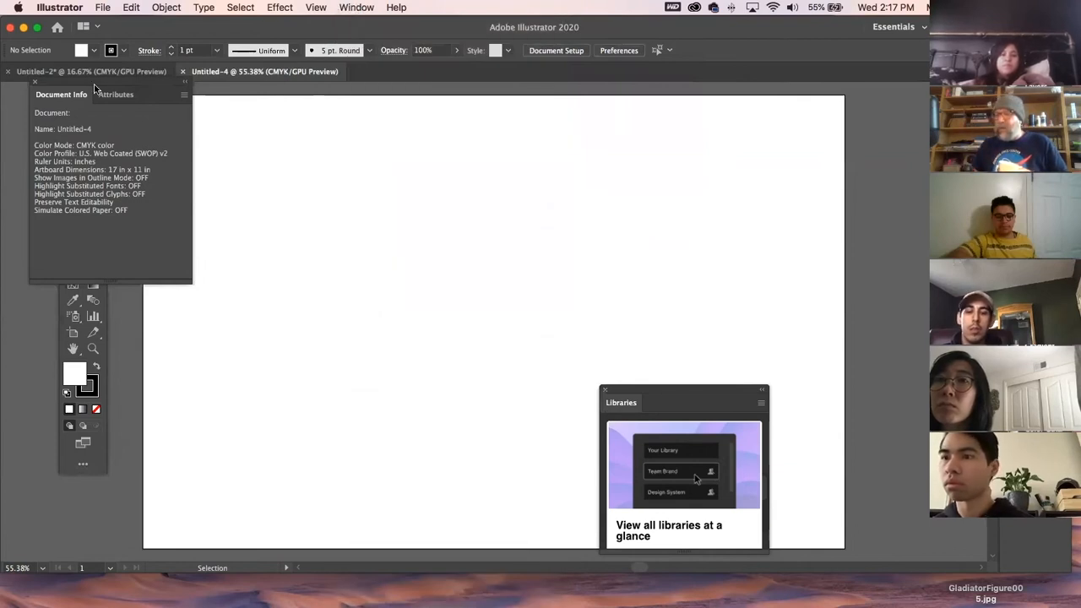
click(36, 82)
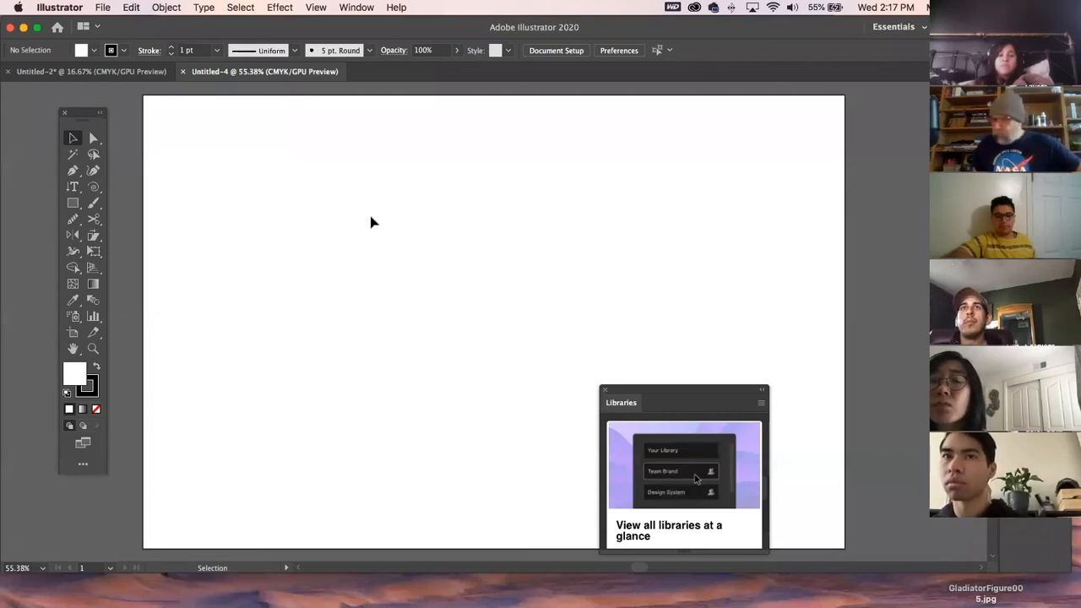
click(606, 390)
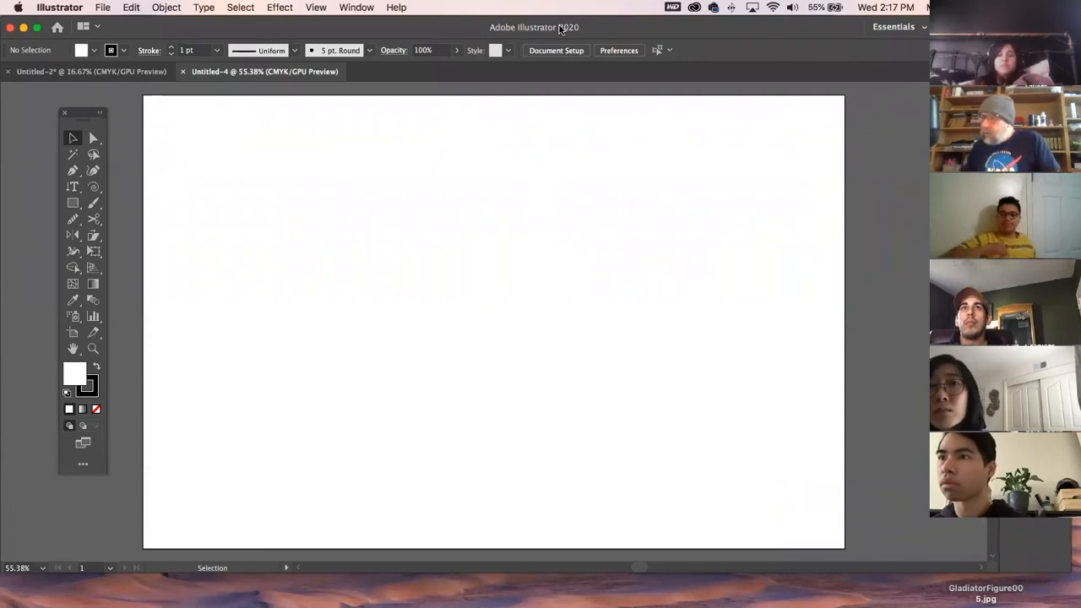
drag(715, 27, 720, 25)
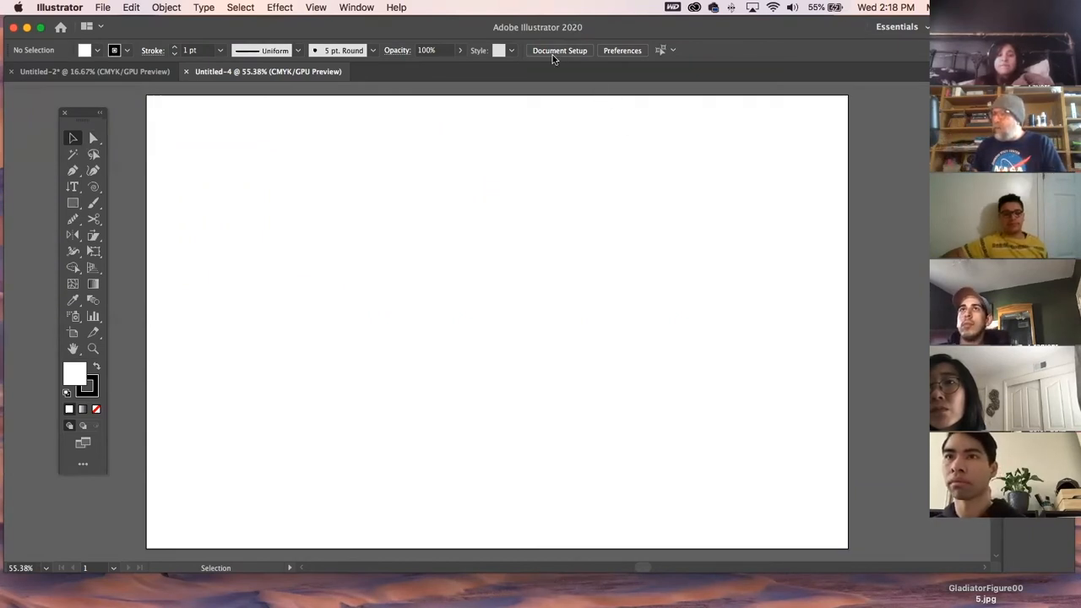
Draw a rectangle about 2.03 x 2.19 in in the upper-left part of the artboard and deselect it
click(72, 203)
drag(262, 218, 348, 308)
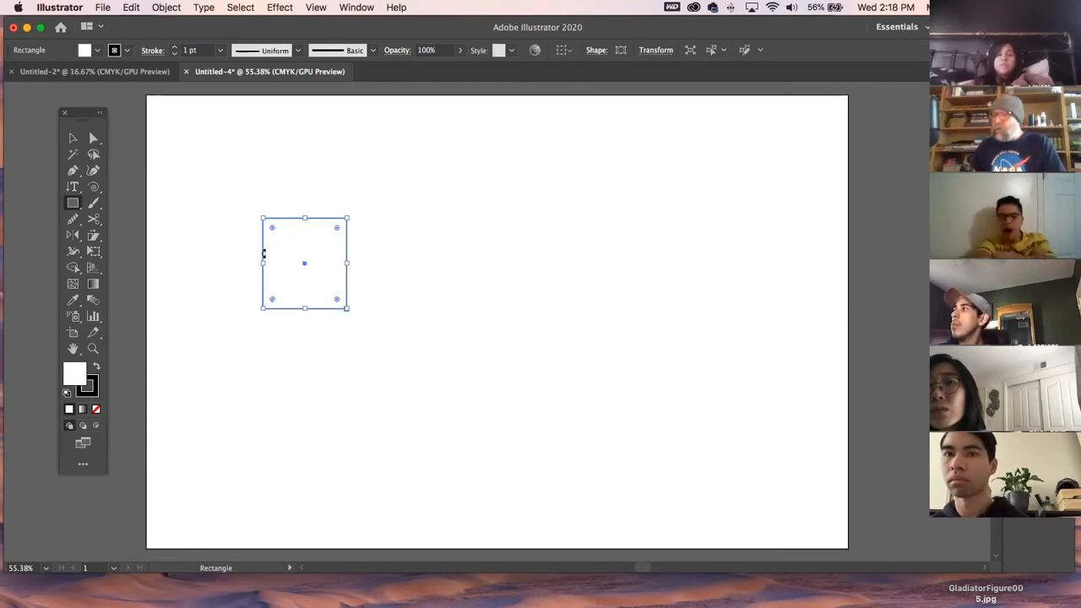
click(73, 140)
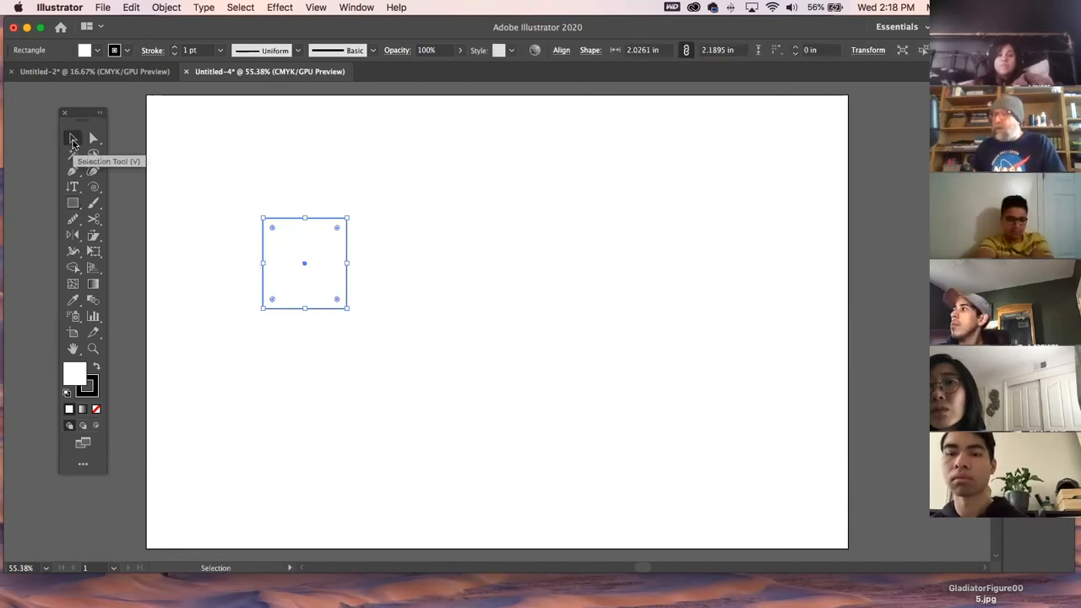
click(627, 191)
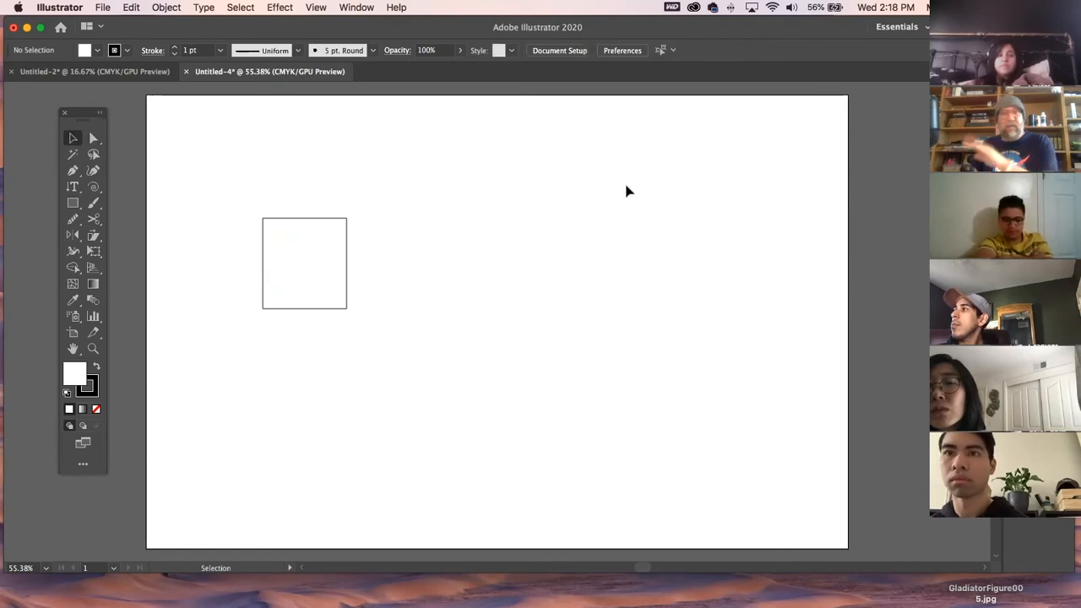
Try narrowing the artboard in artboard editing by moving its left edge inward past the rectangle, and undo the resize
click(570, 51)
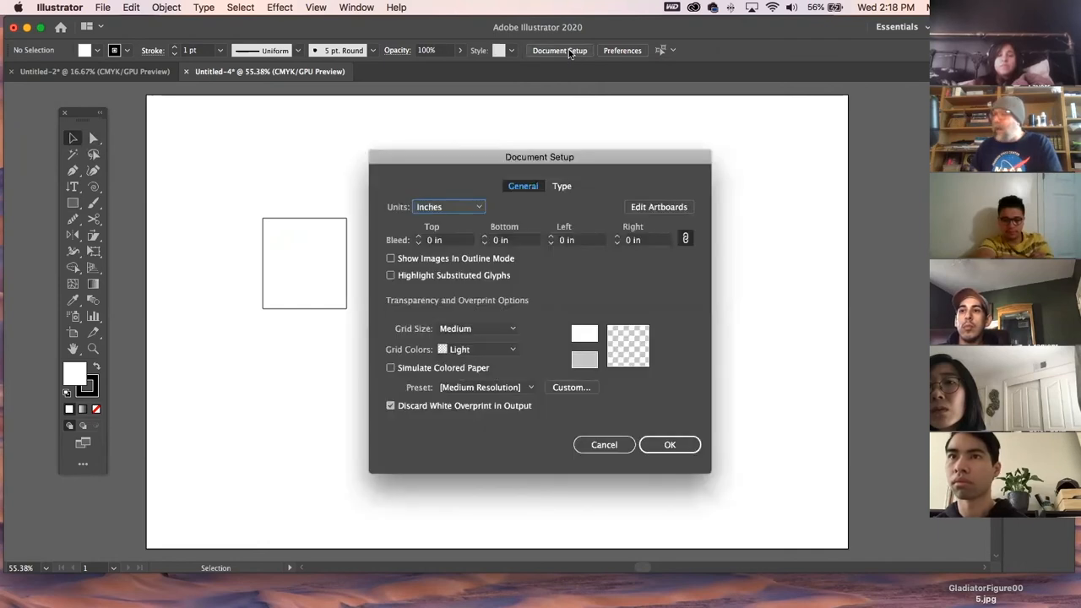
click(664, 207)
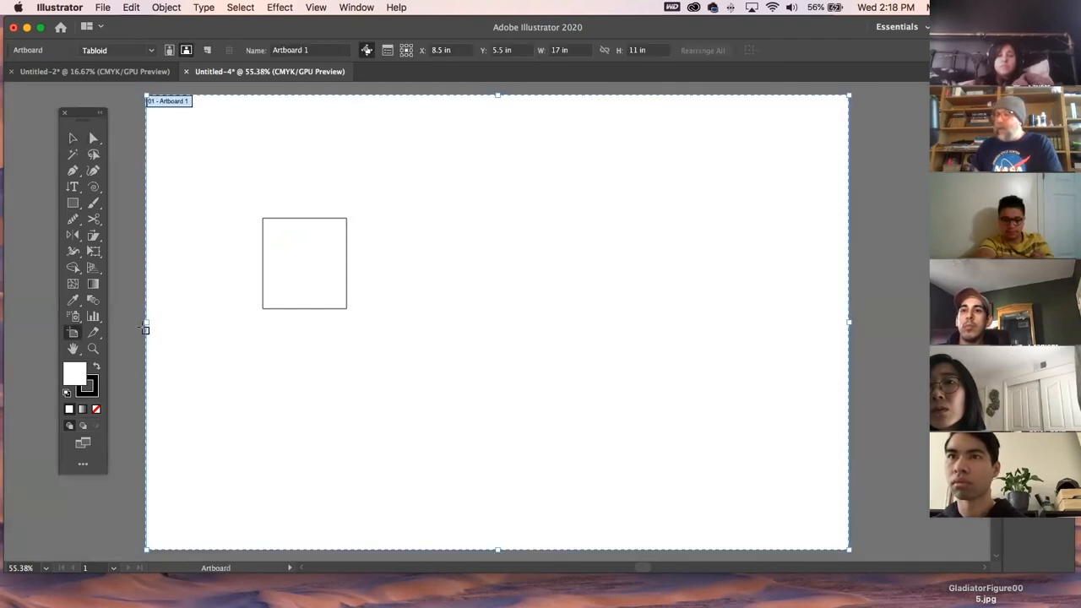
drag(147, 324, 389, 325)
click(73, 137)
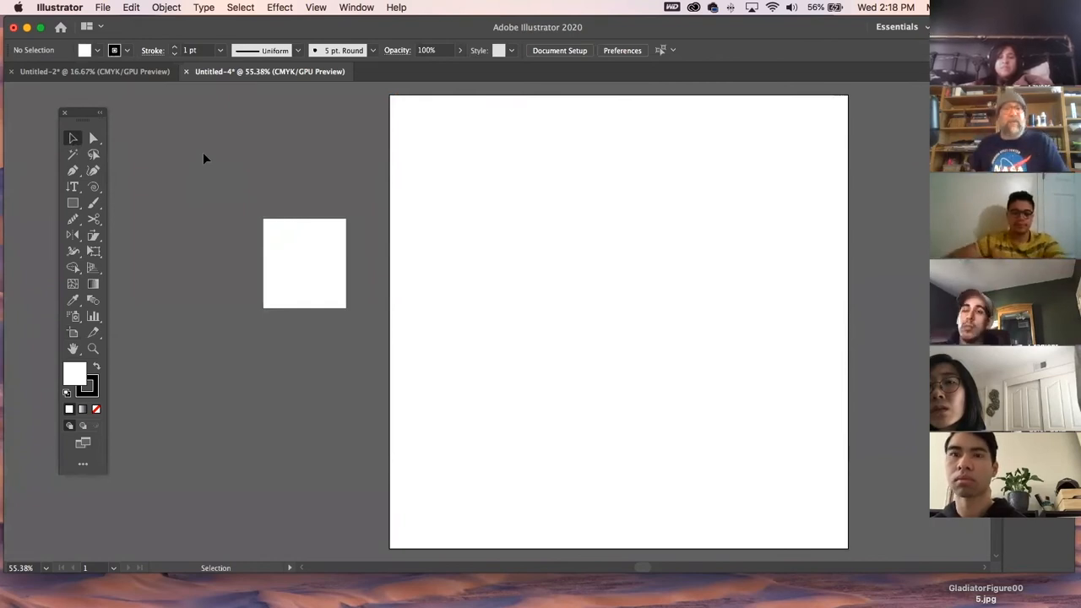
key(super+z)
Delete the small rectangle near the artboard's upper-left area
click(338, 285)
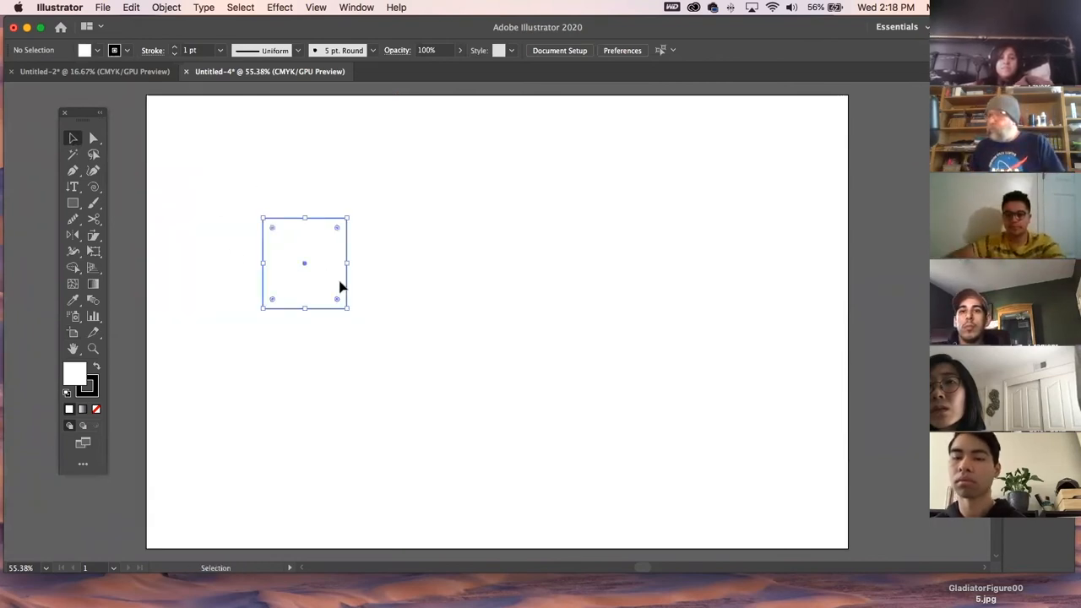
key(Delete)
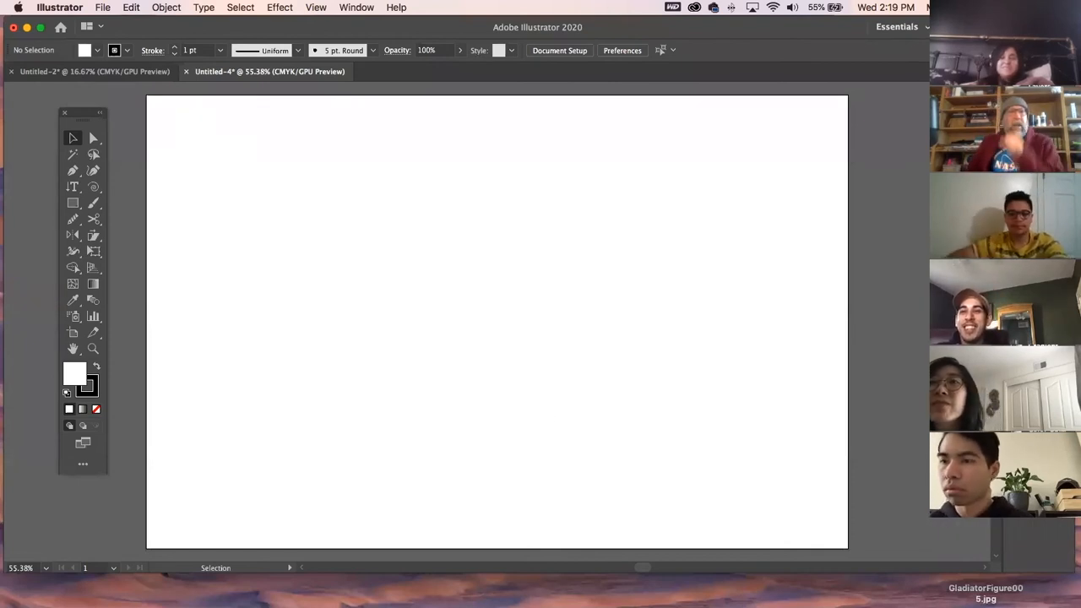
key(super+Tab)
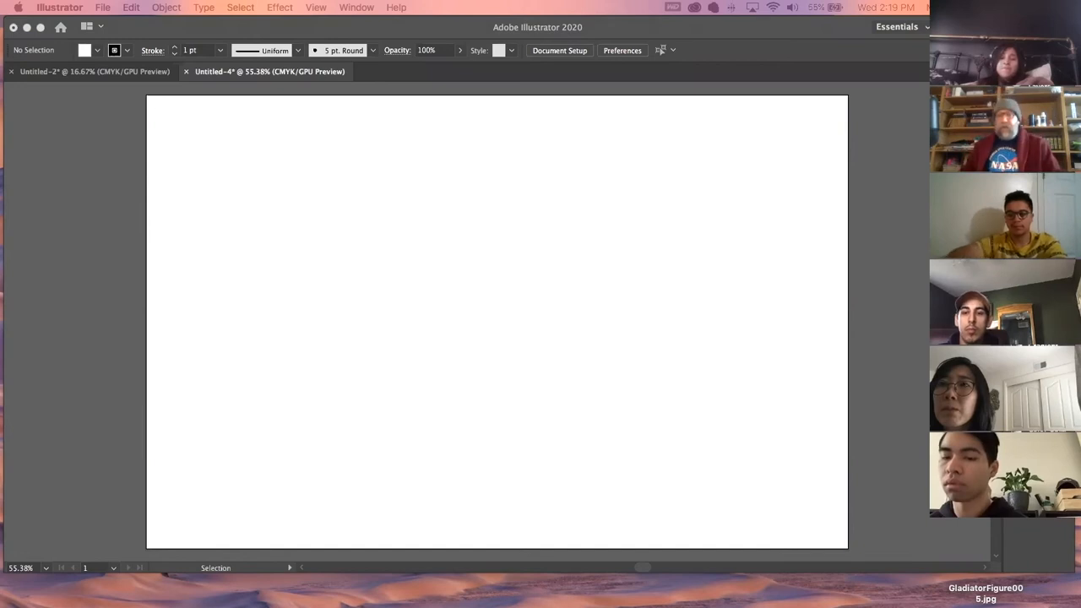
click(843, 147)
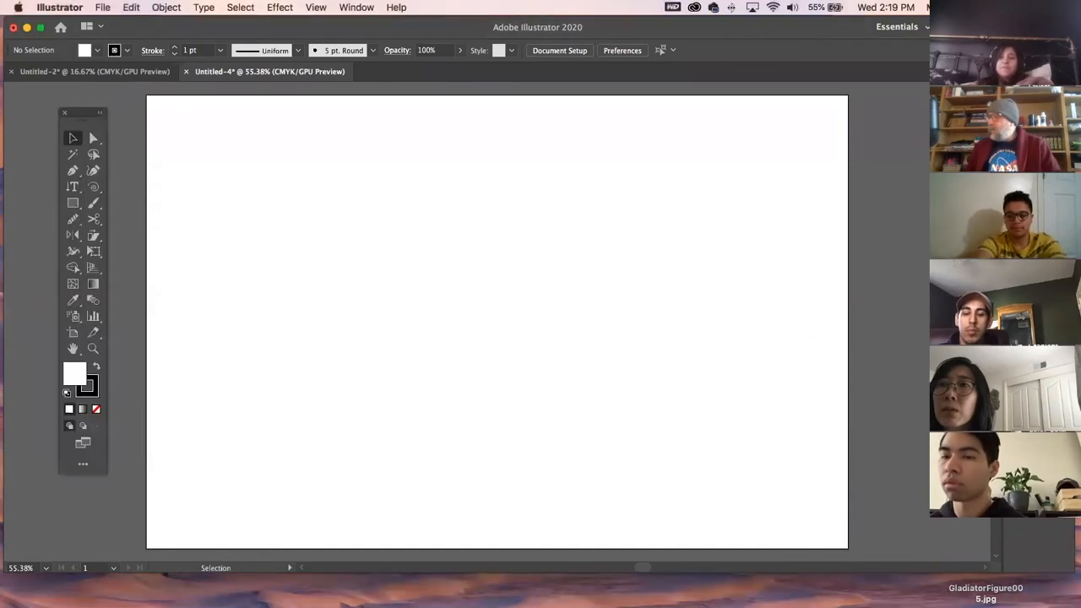
Draw a square about 4.77 in wide in the upper-left part of the artboard
click(73, 203)
drag(333, 228, 430, 329)
click(73, 138)
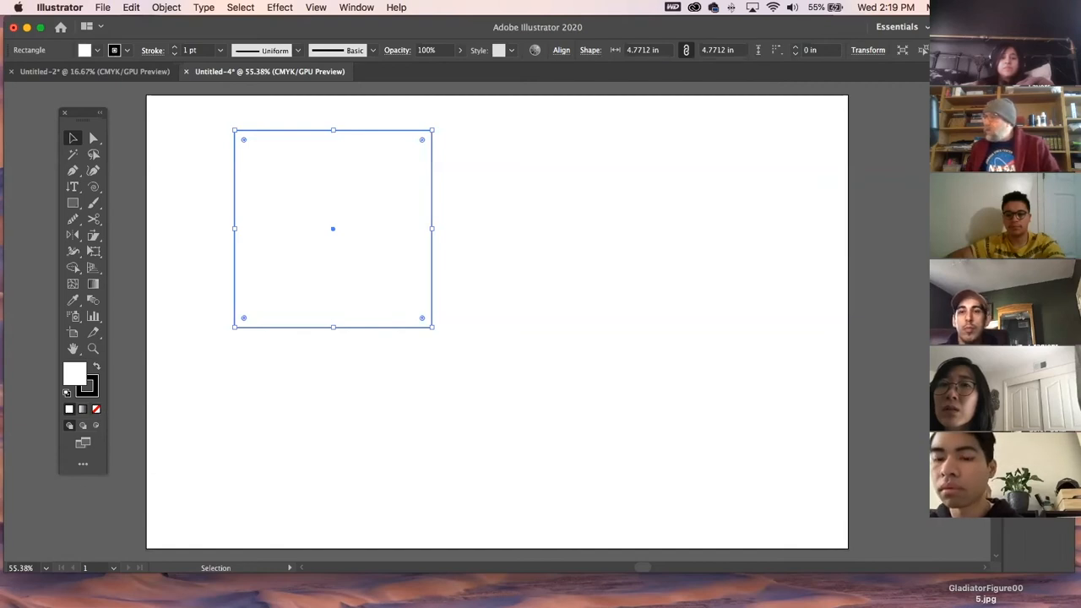
Fill the square with red from the swatches, remove its stroke and deselect it
click(1027, 107)
click(886, 149)
click(744, 213)
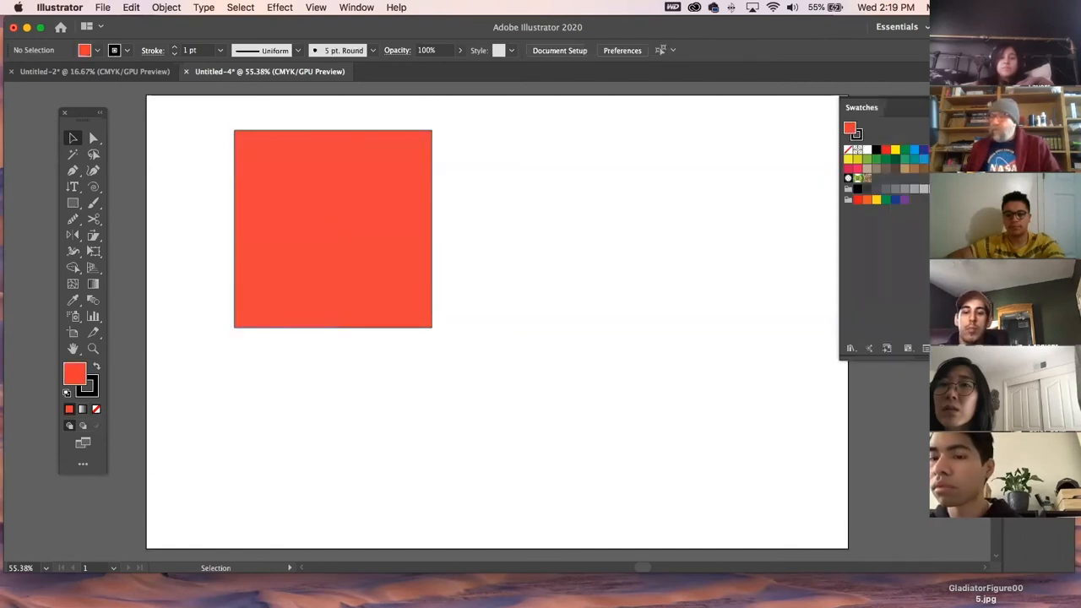
click(293, 268)
click(87, 385)
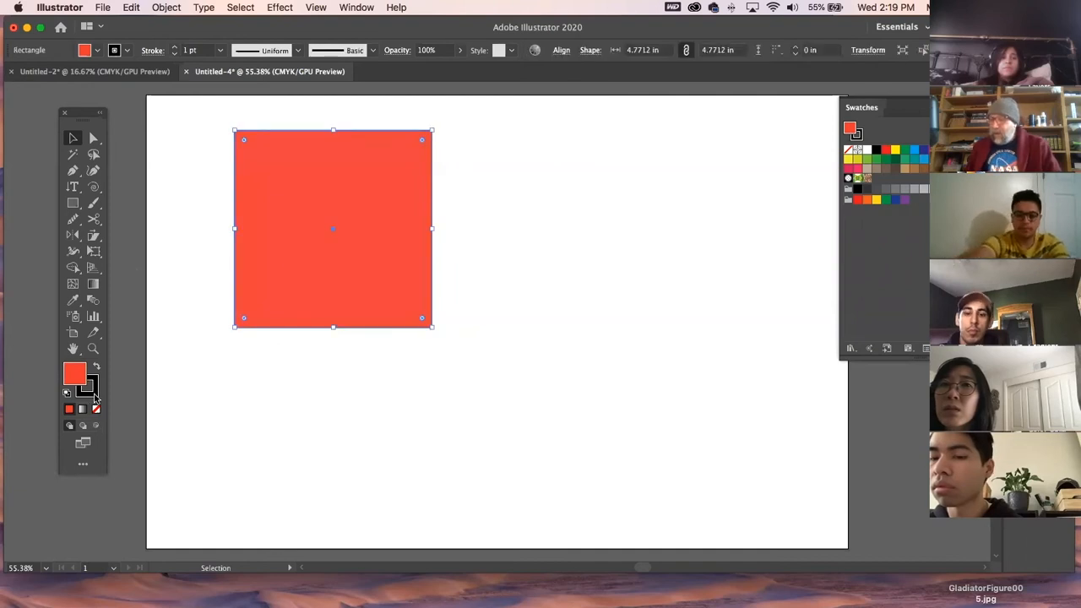
click(96, 411)
click(228, 430)
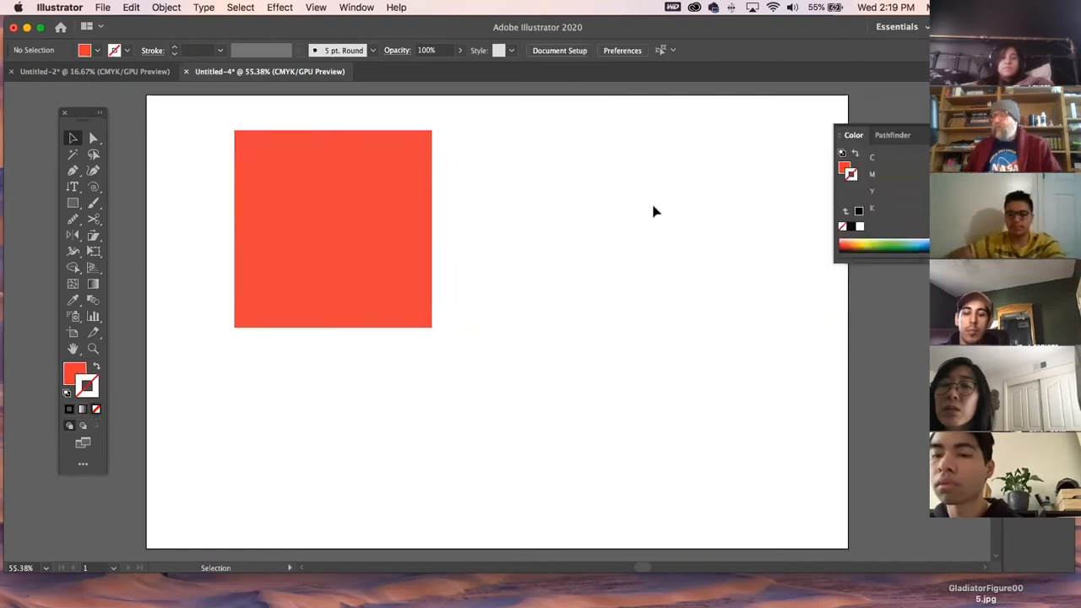
Show saving into the today folder under Desktop, Spring 2021, 112F-Vector Graphics-January 27, 2021 2, and leave without saving
key(a)
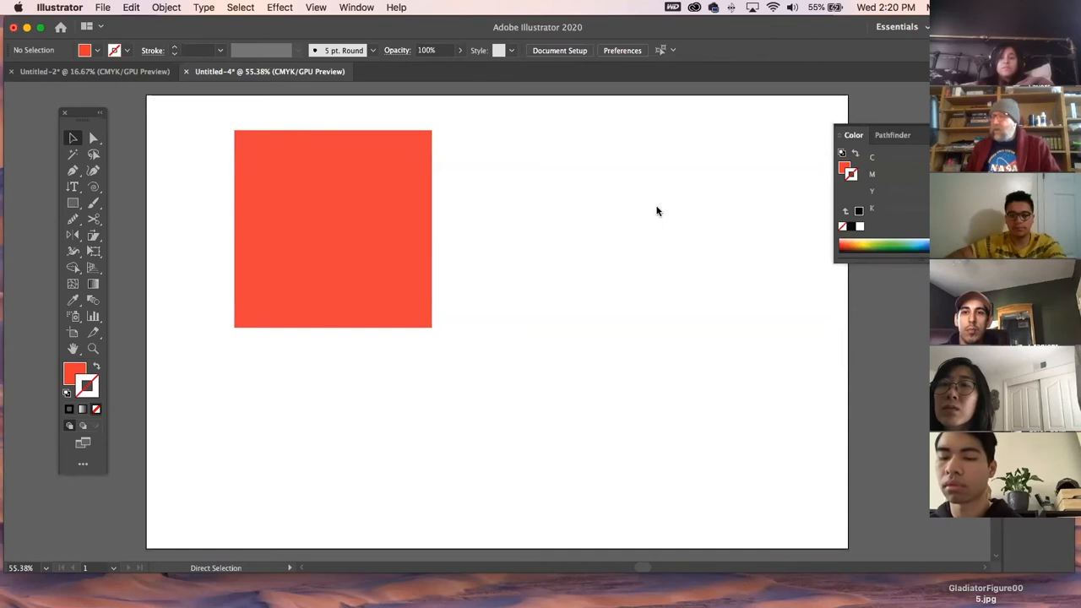
key(super+s)
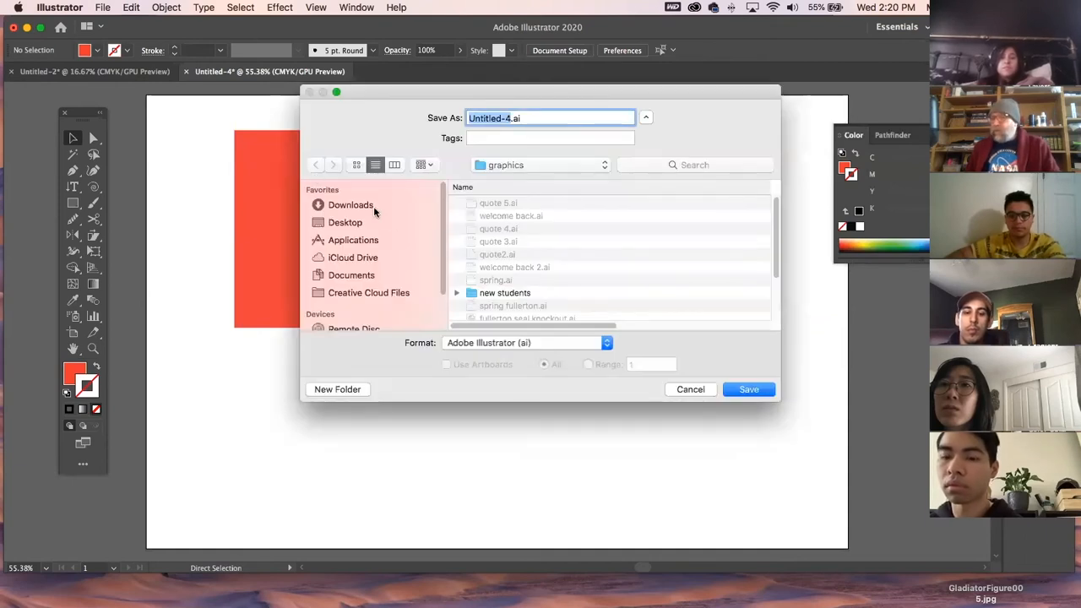
click(355, 223)
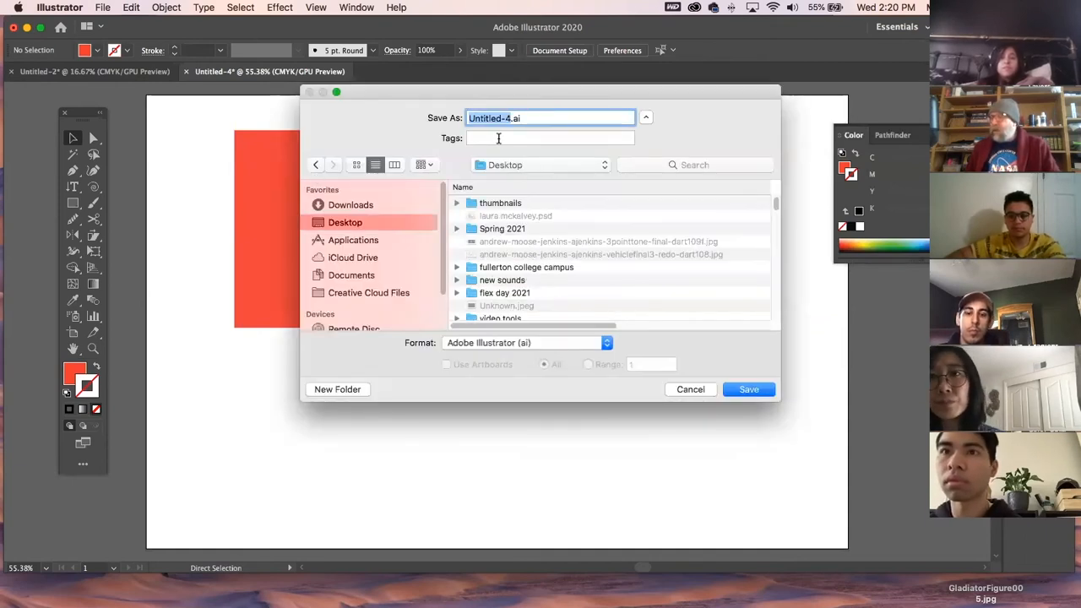
click(472, 205)
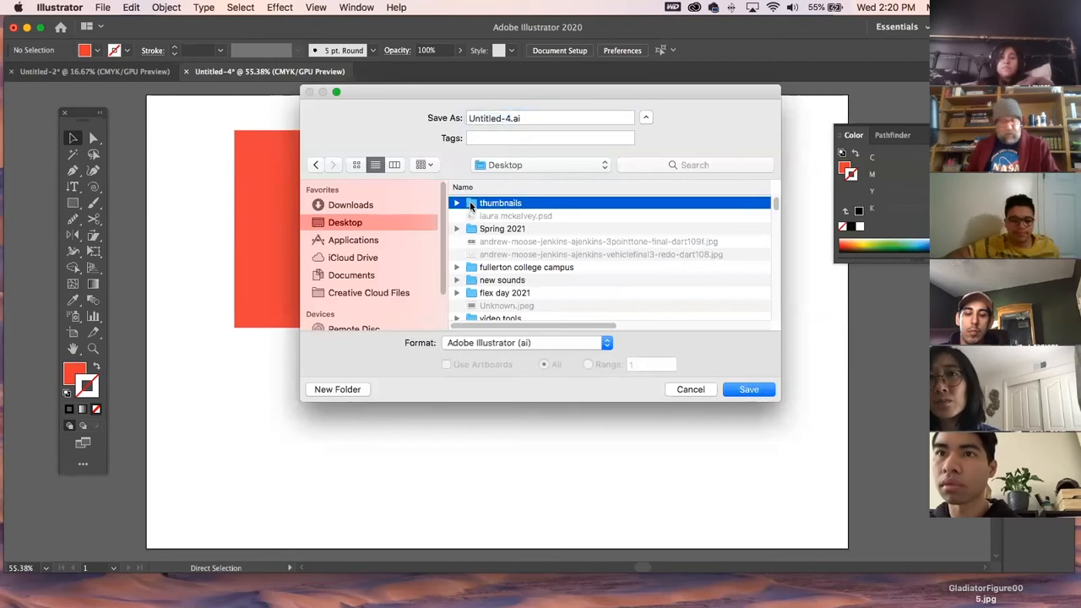
scroll(471, 205, down, 1)
click(471, 205)
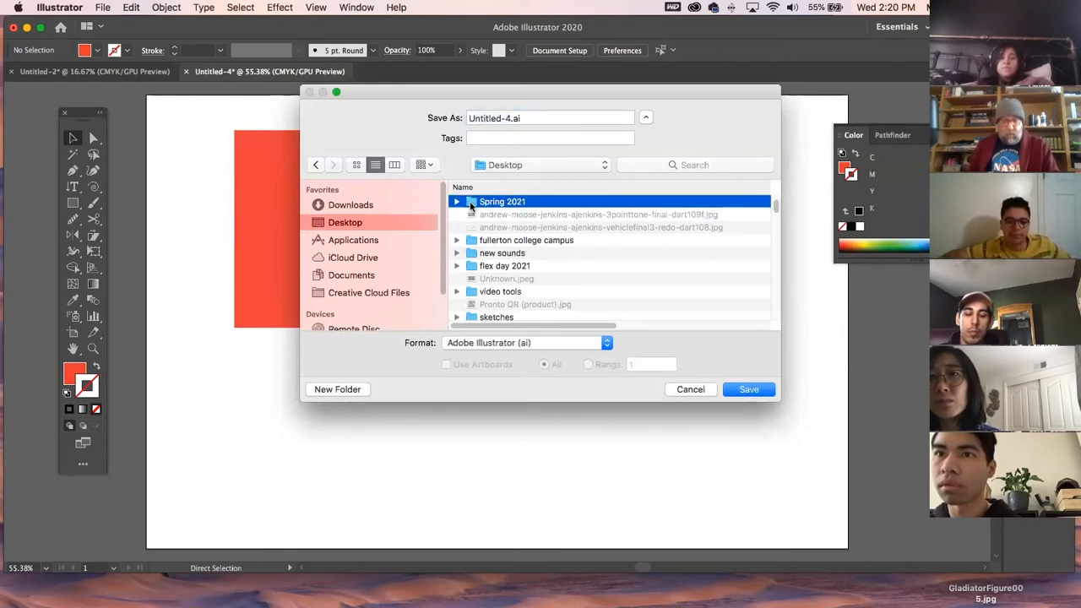
double_click(472, 203)
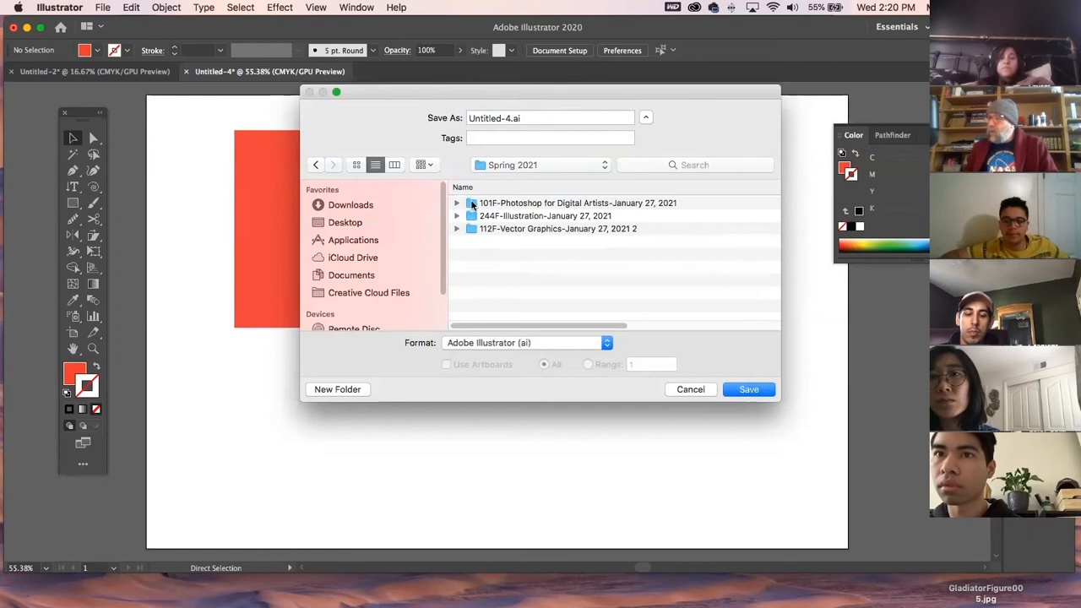
click(473, 229)
double_click(473, 230)
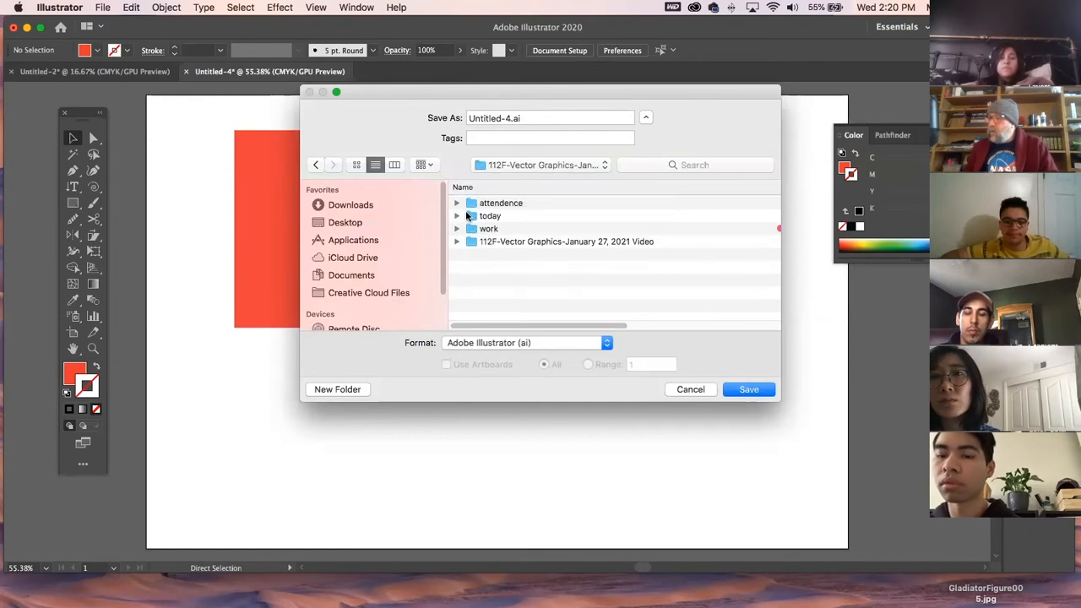
double_click(486, 217)
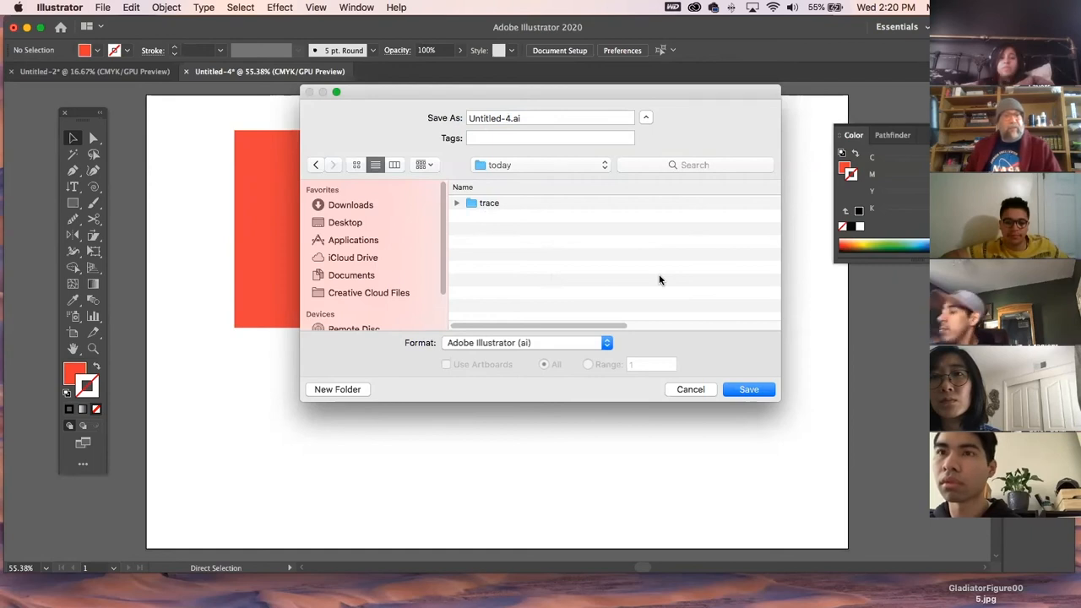
click(696, 390)
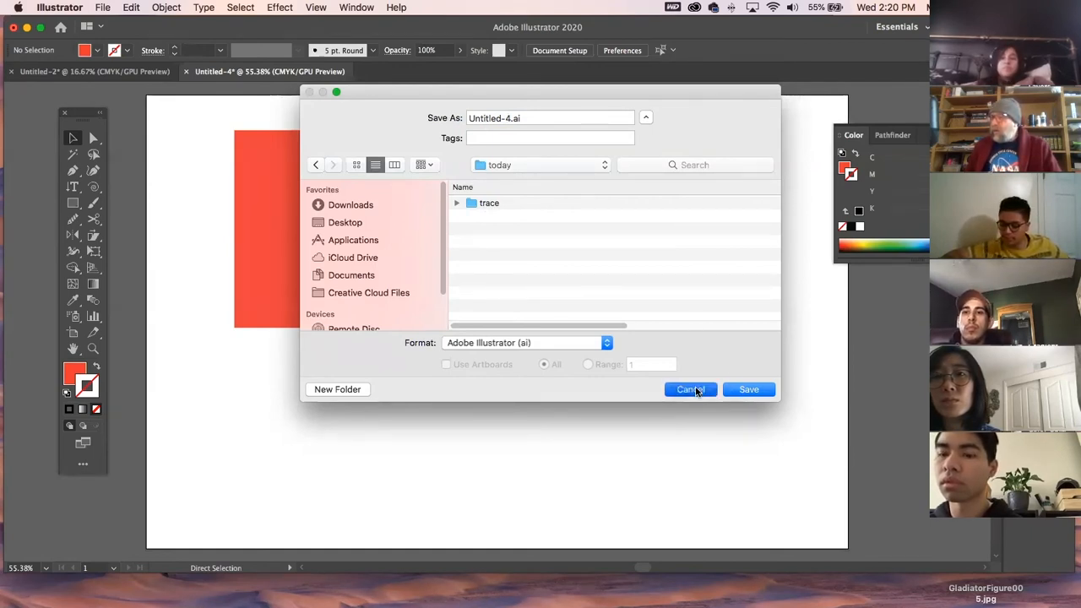
Show the file formats offered by Save As, including Adobe PDF, and leave without saving
click(100, 7)
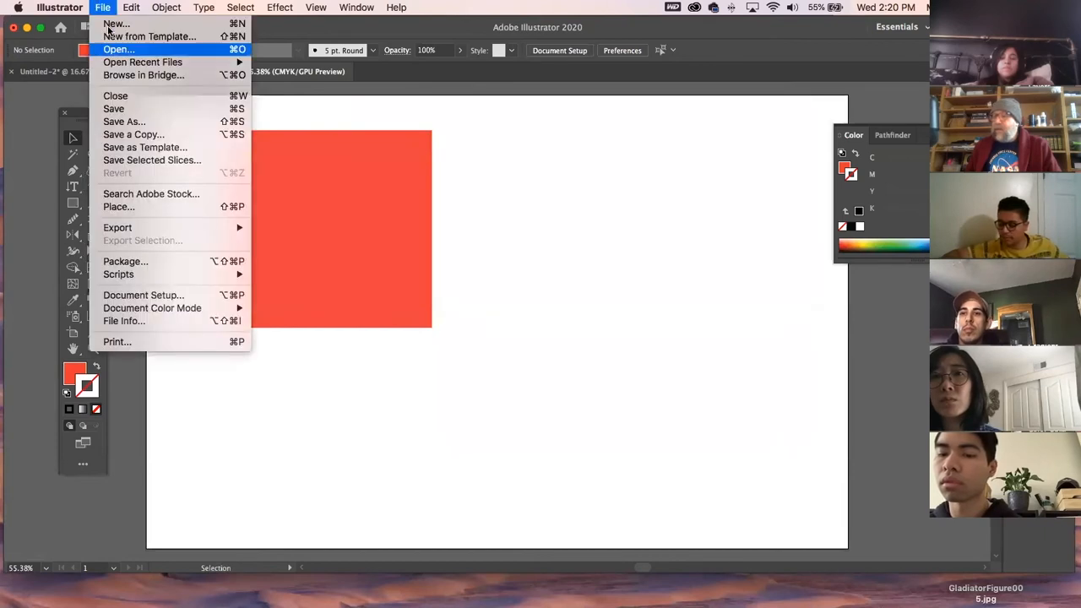
click(119, 121)
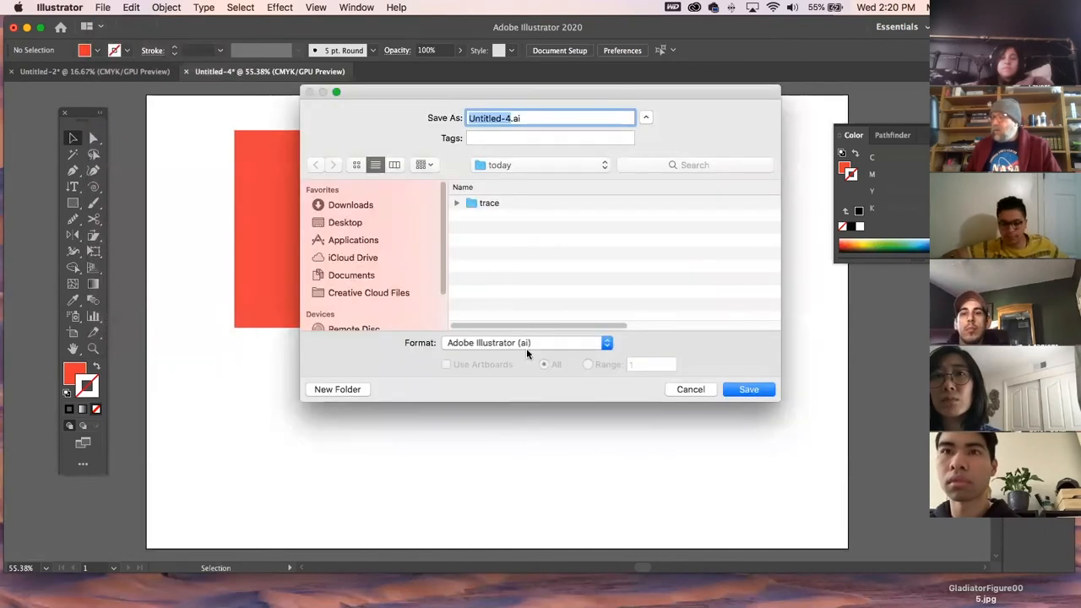
click(532, 344)
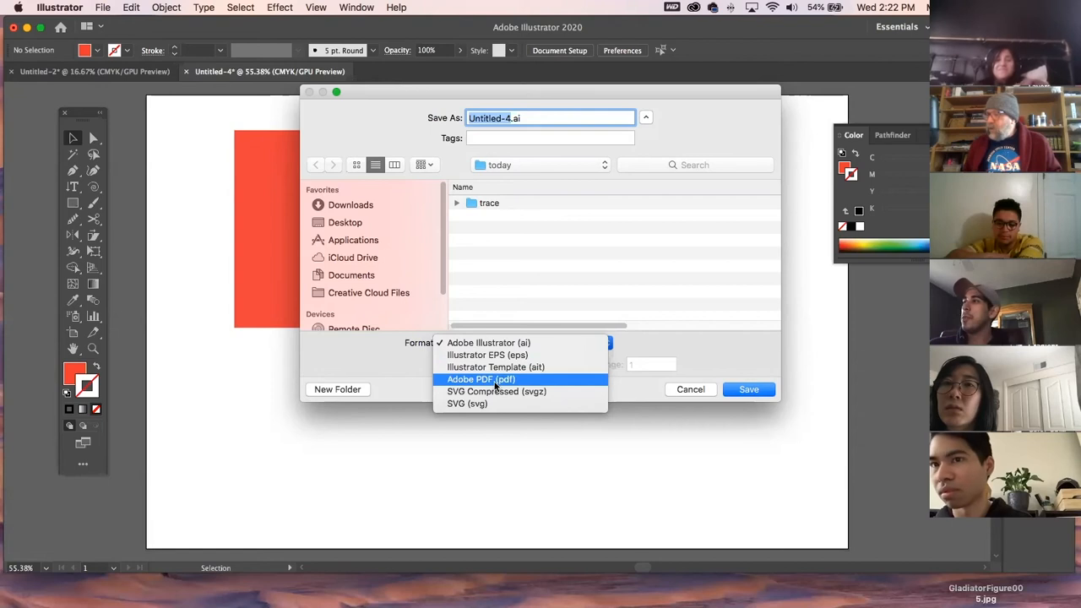
click(694, 393)
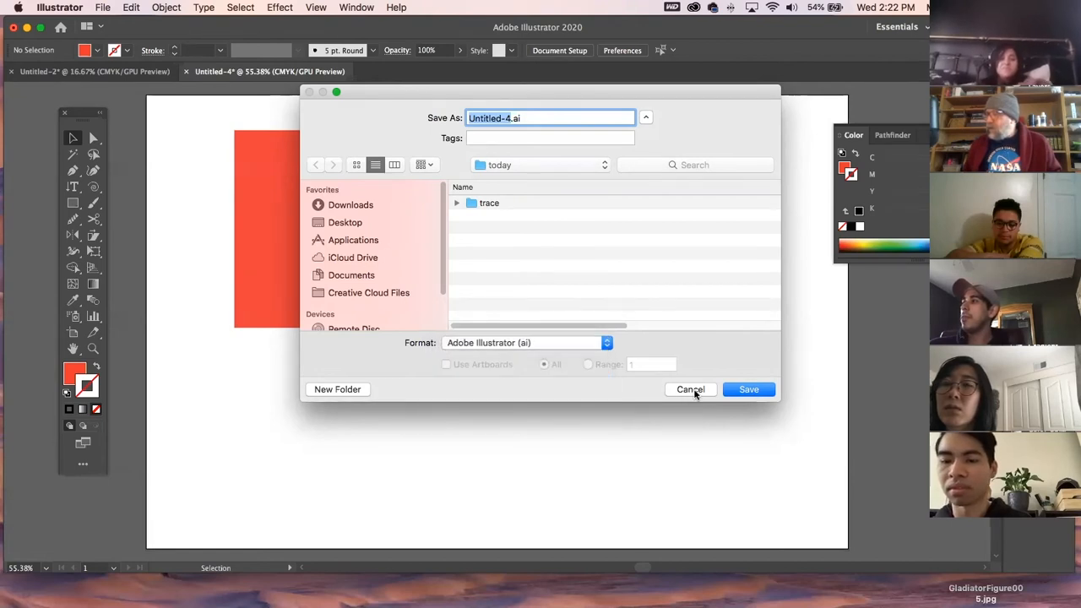
click(691, 390)
click(282, 230)
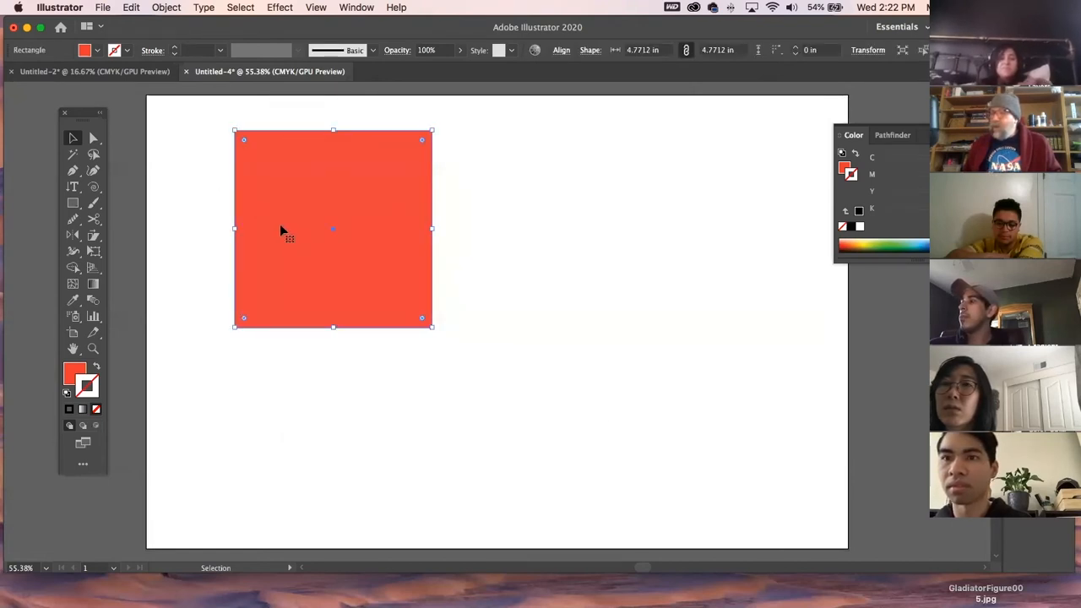
click(164, 144)
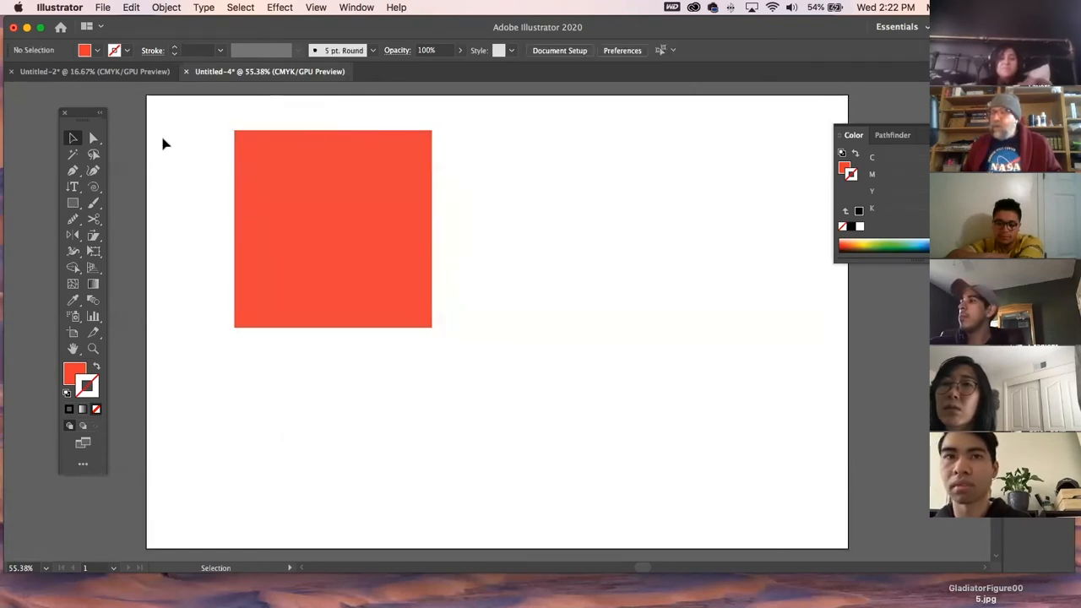
Demonstrate Export As with the JPEG format for Untitled-4, and cancel the export
click(102, 7)
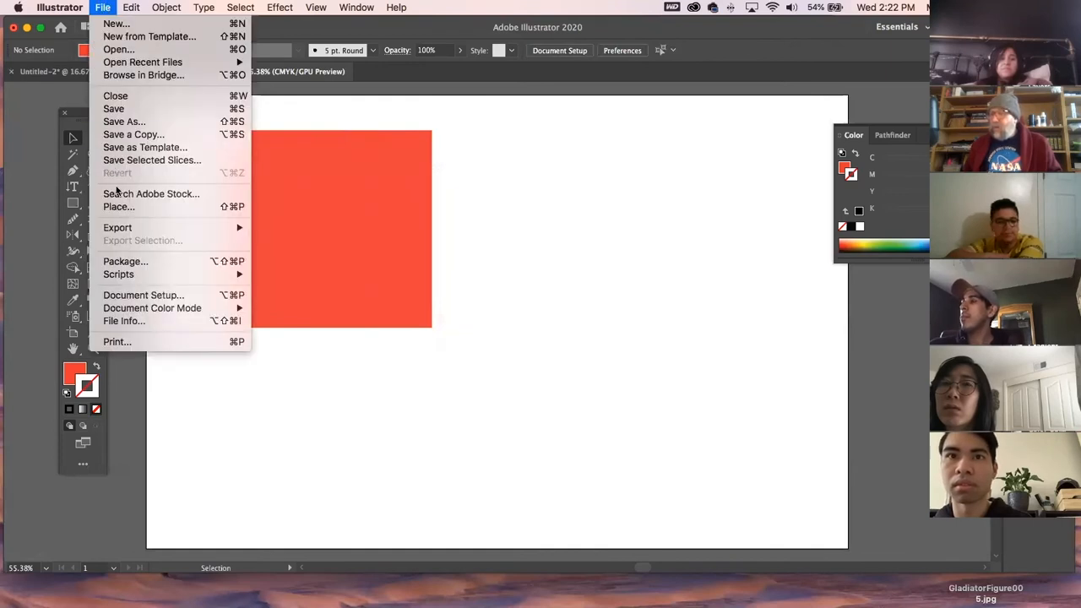
mouse_move(243, 229)
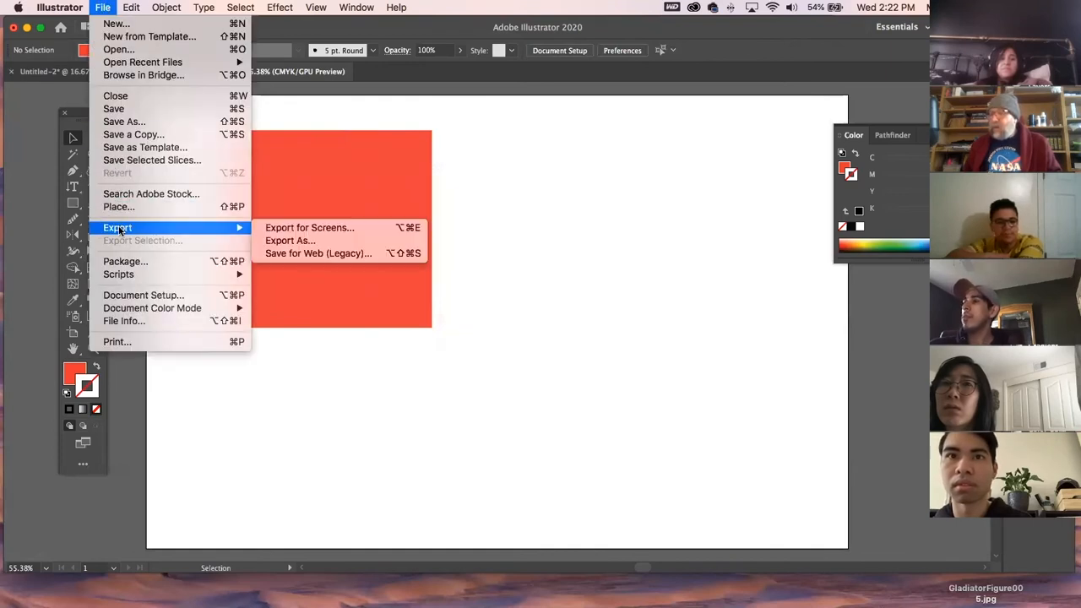
click(309, 242)
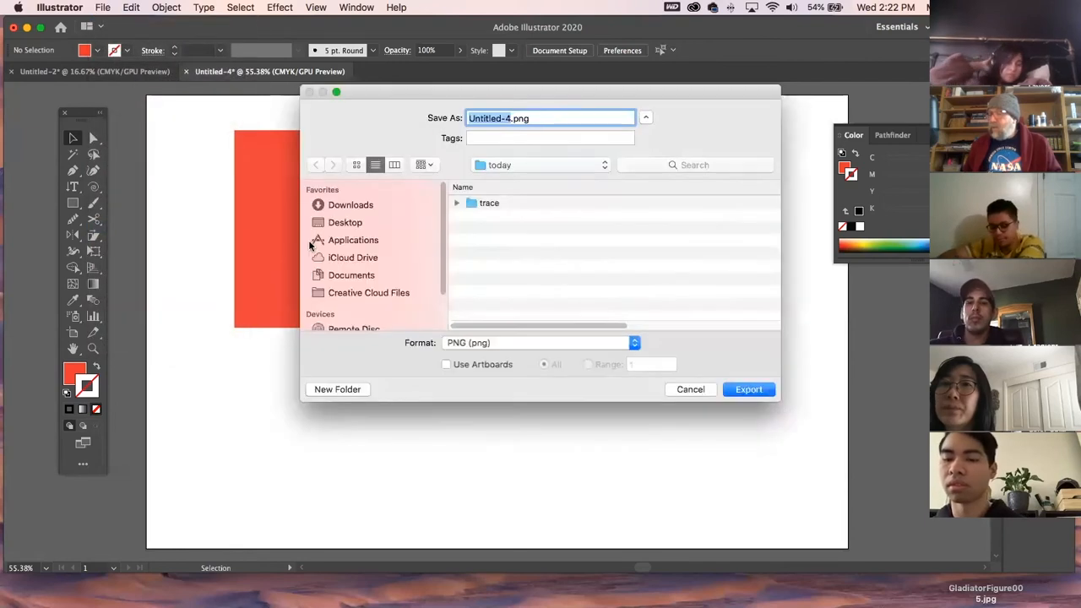
click(515, 340)
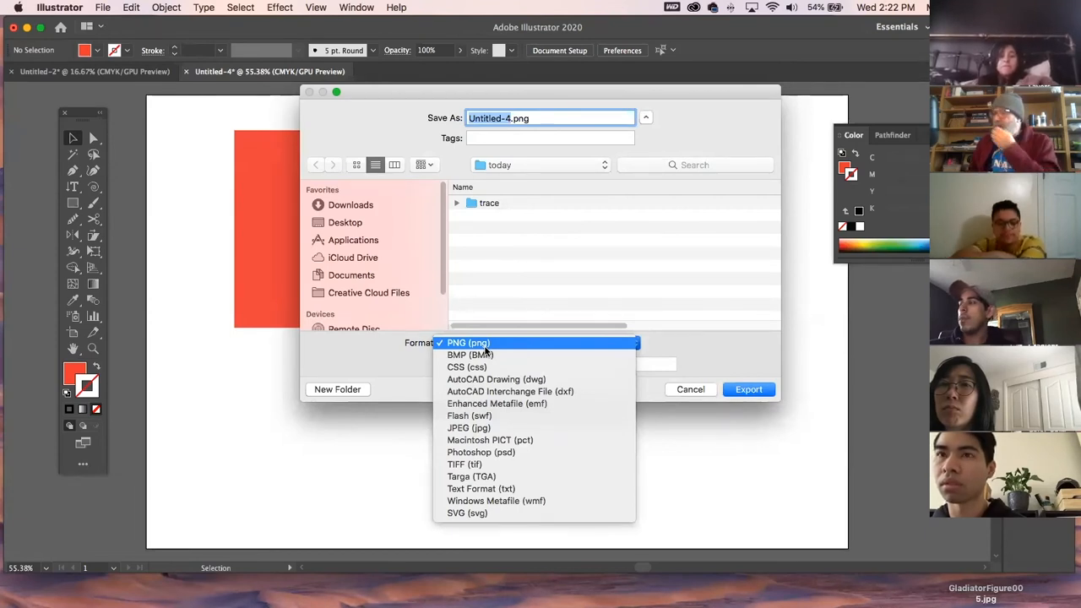
click(486, 428)
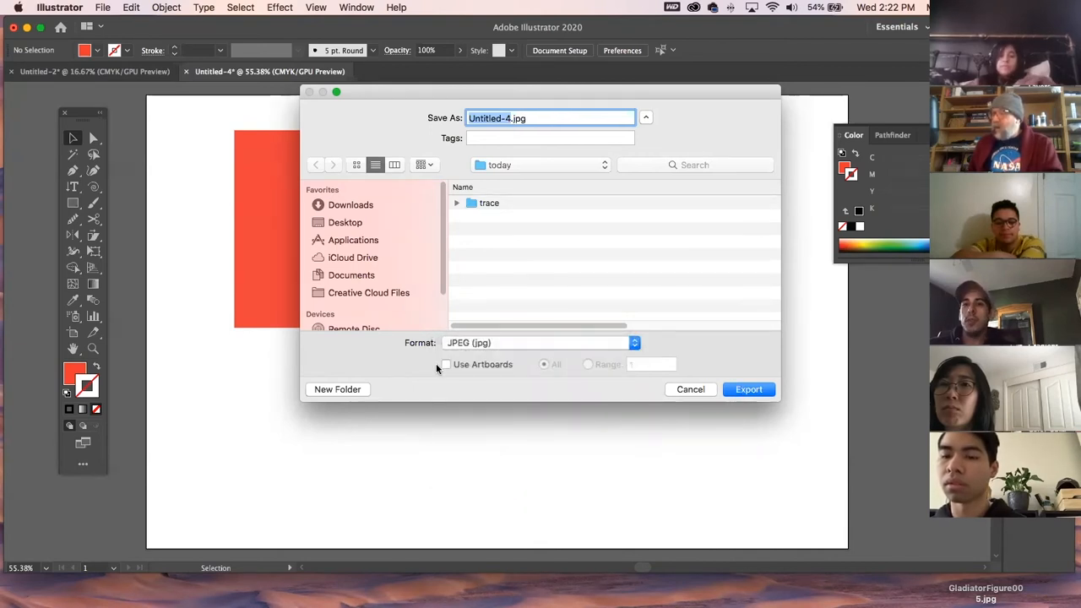
click(697, 390)
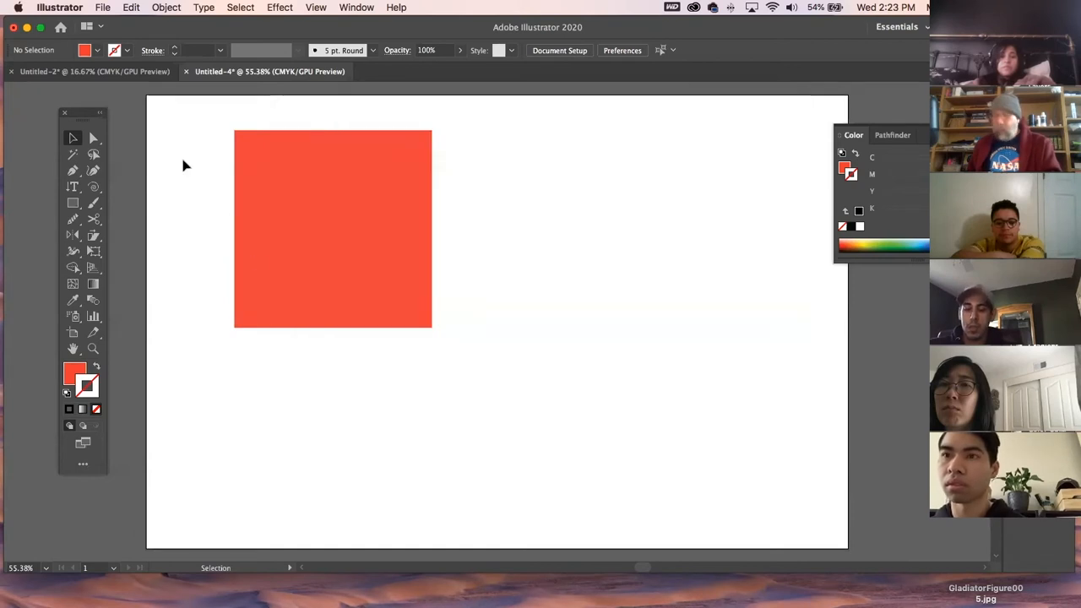
Duplicate the red square around the artboard, with copies overlapping its upper corners and lower-right corner and one beyond the lower-left corner
key(super+minus)
key(super+minus)
alt+drag(407, 268, 262, 208)
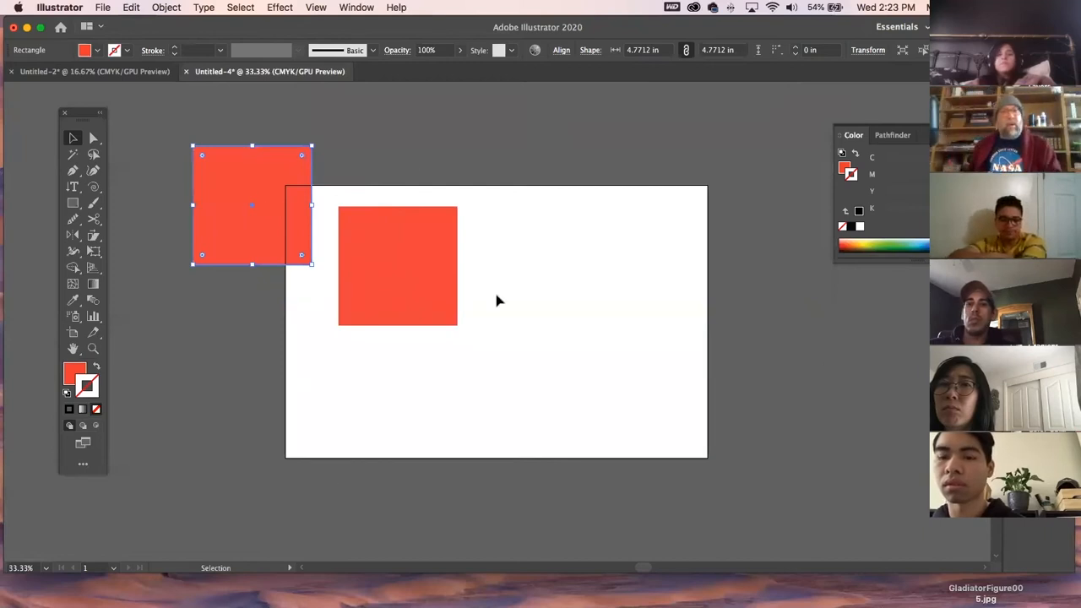
alt+drag(270, 186, 754, 115)
alt+drag(731, 183, 132, 417)
Place two overlapping copies of the square inside the artboard's lower right, and move the two outer lower-right squares completely off the artboard
click(430, 298)
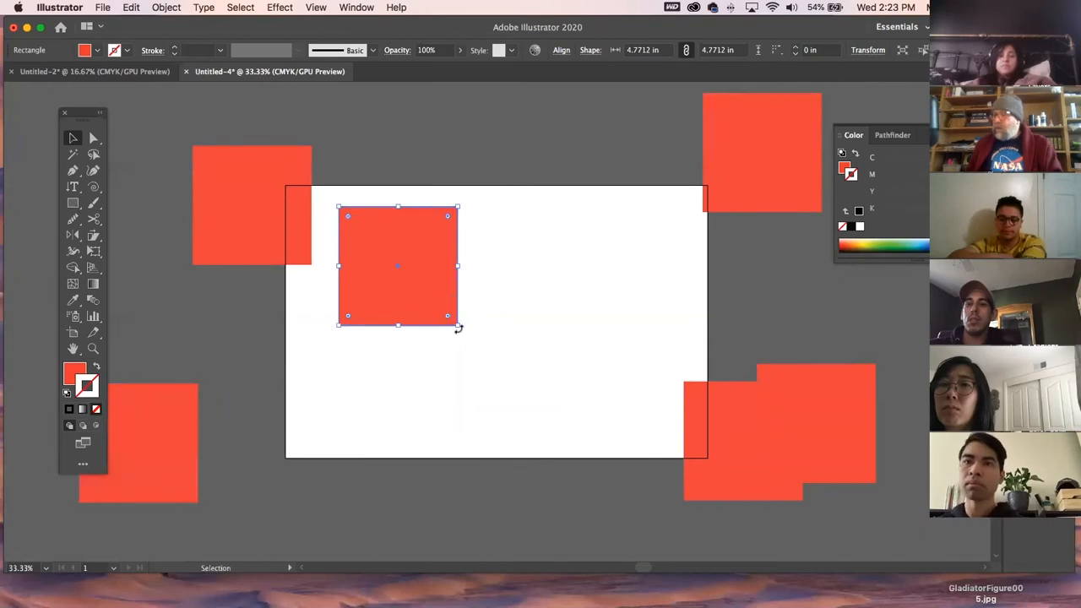
alt+drag(428, 261, 555, 366)
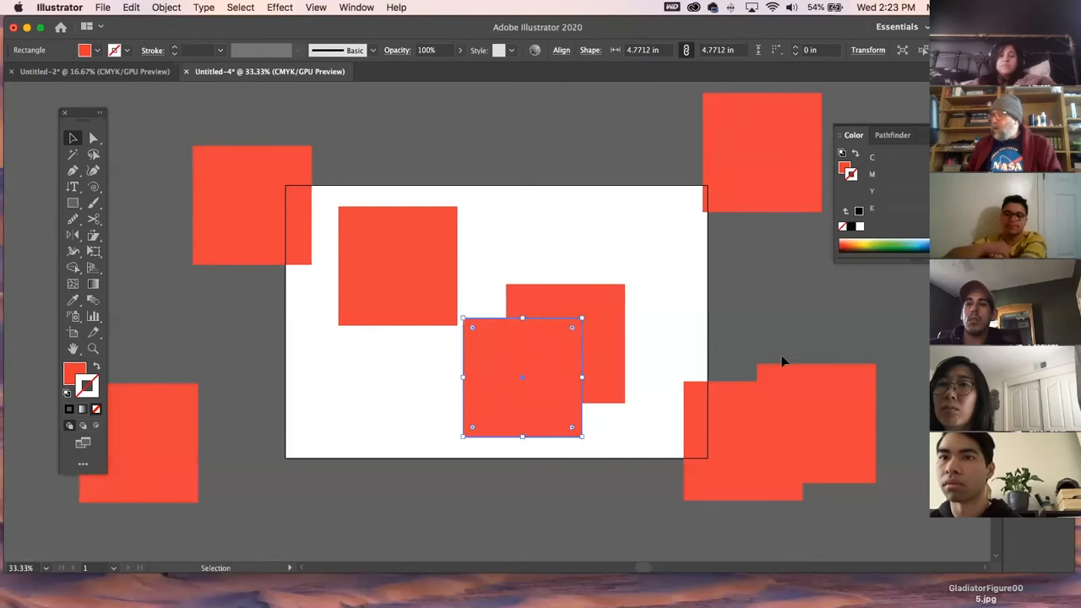
click(806, 462)
drag(807, 463, 865, 467)
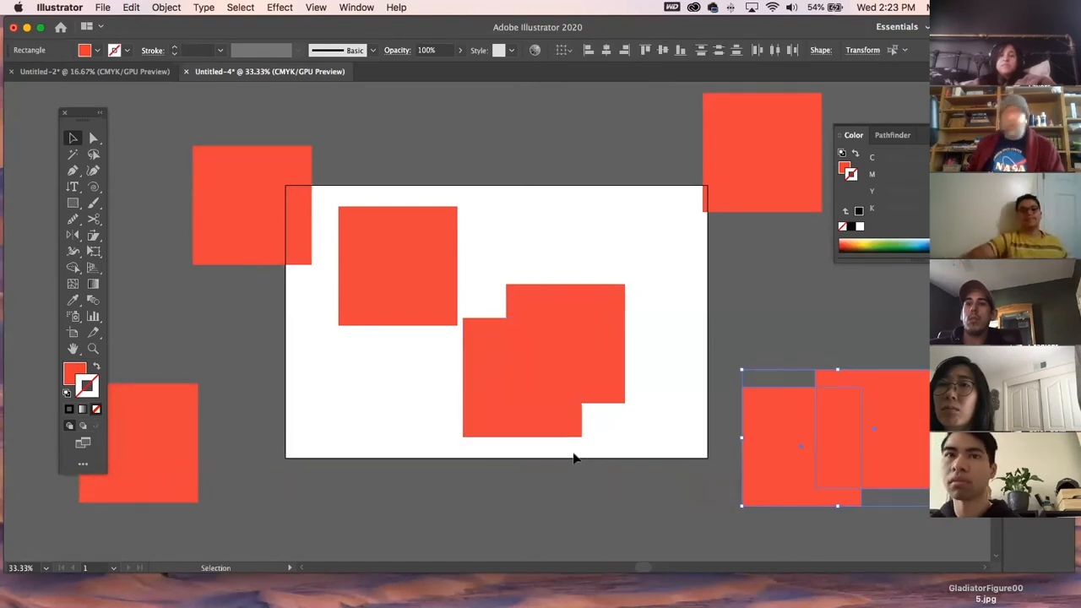
Start an export of the artwork as test.jpg in JPEG format to the today folder, without using artboards
click(103, 8)
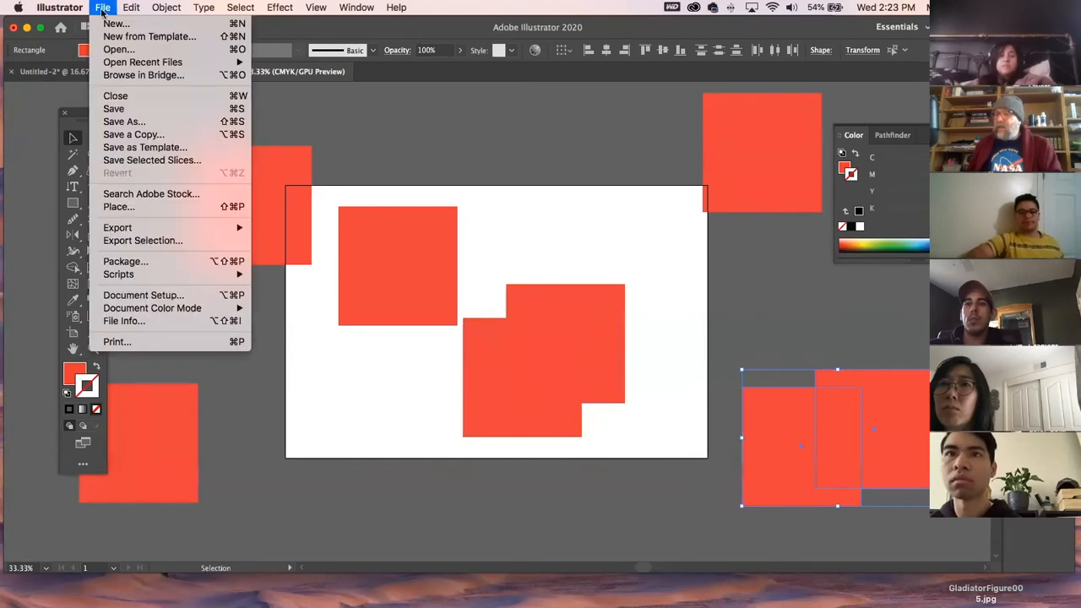
mouse_move(212, 227)
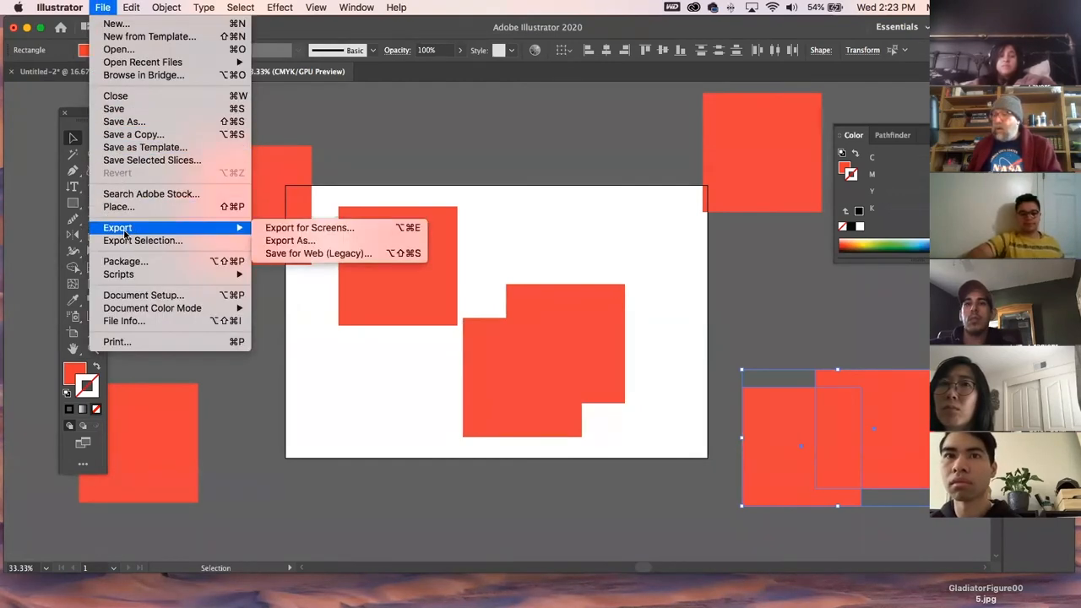
click(290, 240)
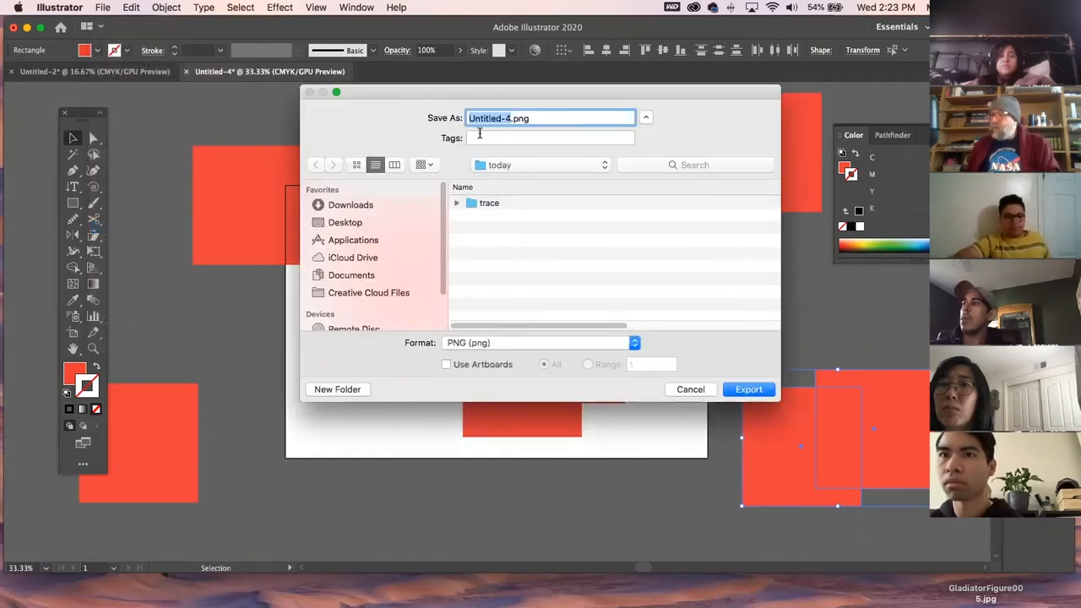
text(test)
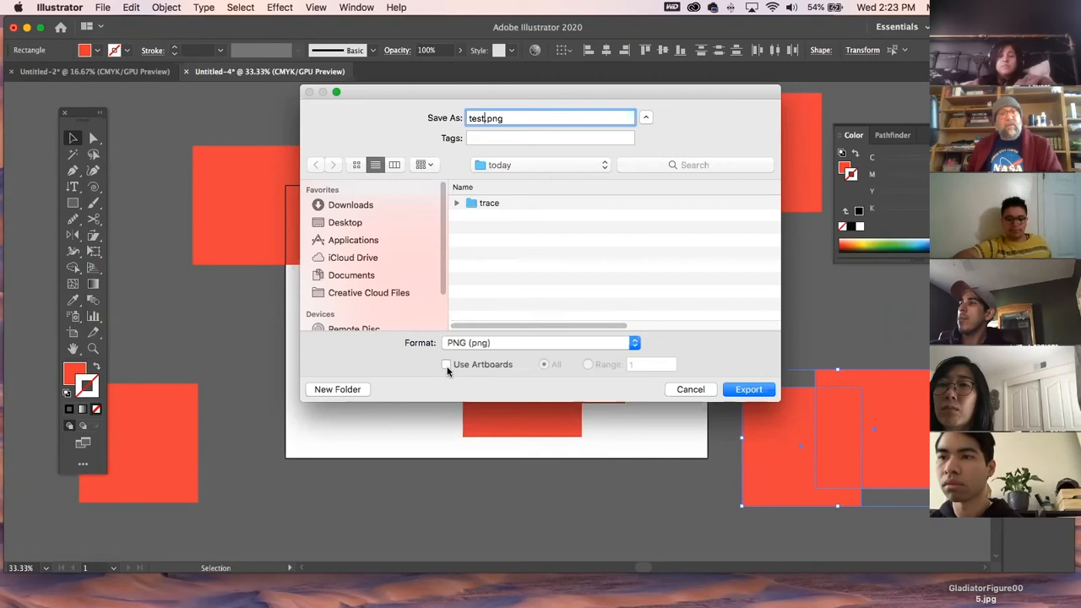
click(461, 344)
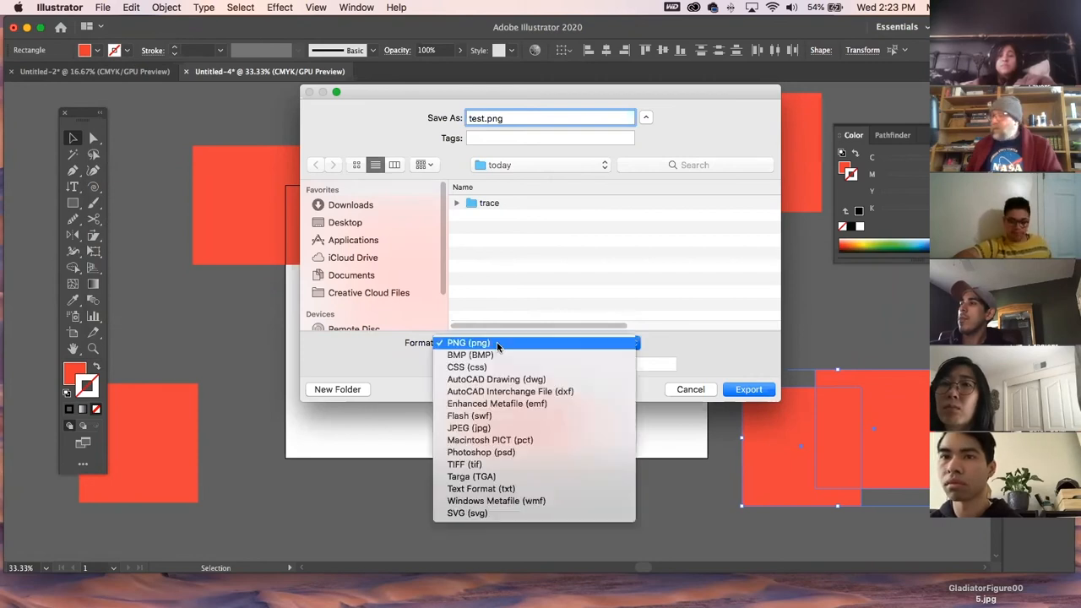
click(494, 429)
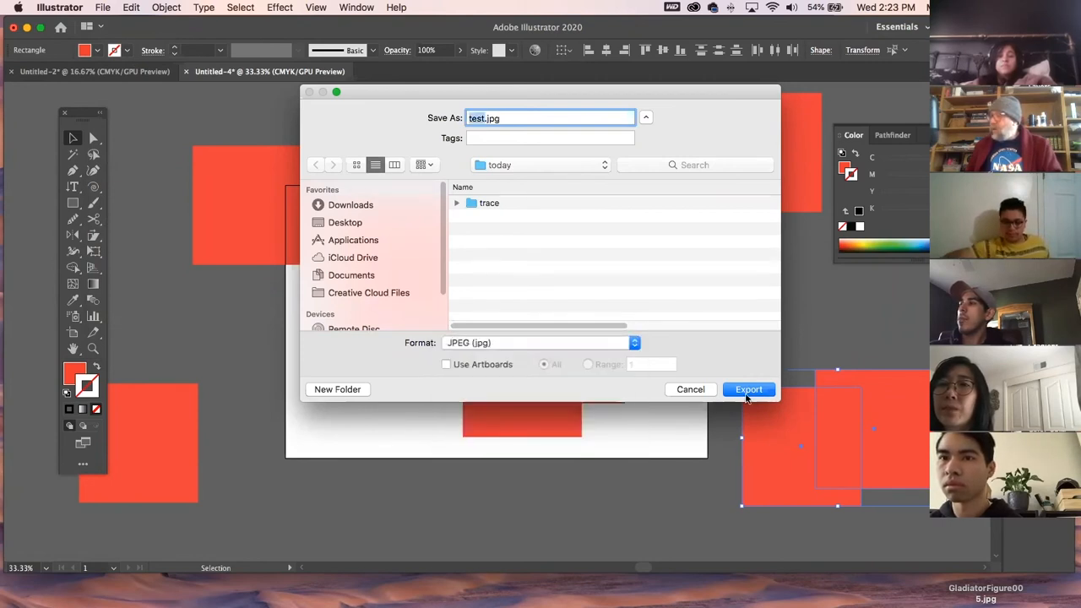
click(750, 389)
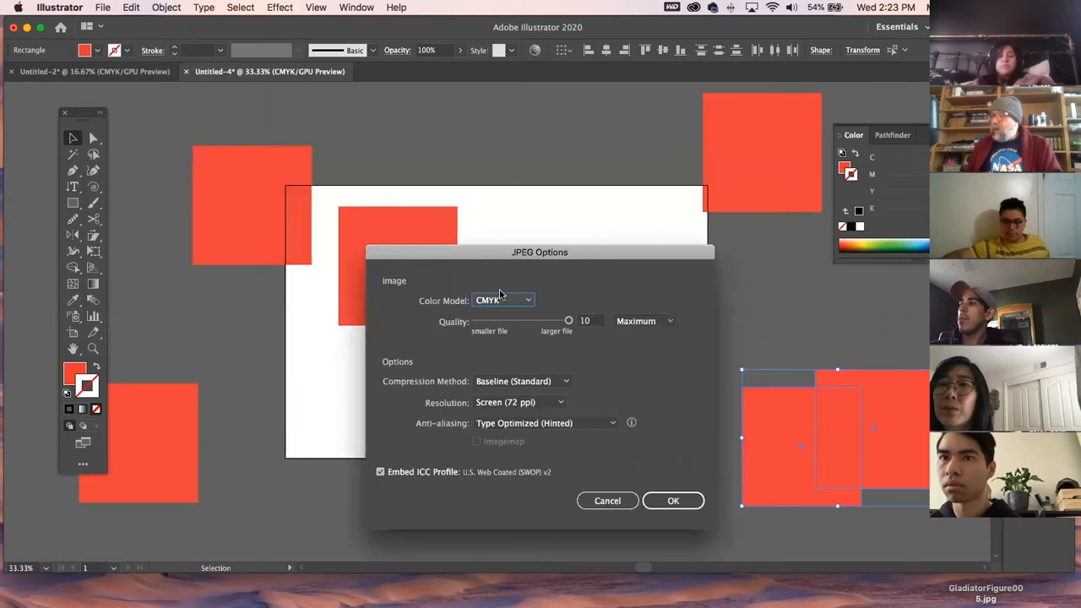
Set the JPEG color model to RGB and the resolution to Screen (72 ppi), and finish the export
drag(476, 251, 373, 92)
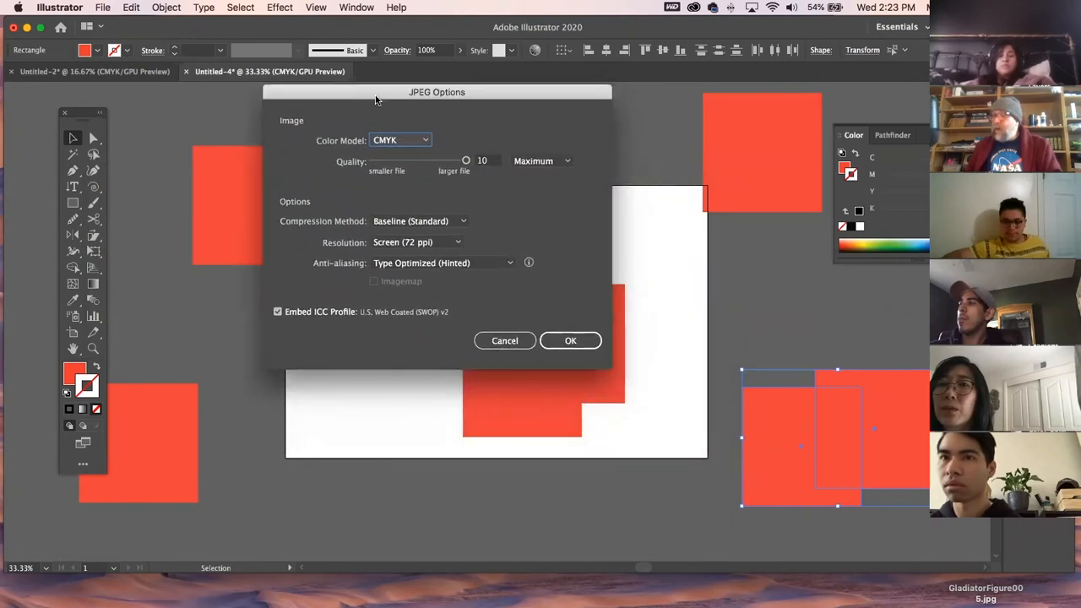
click(397, 147)
click(396, 161)
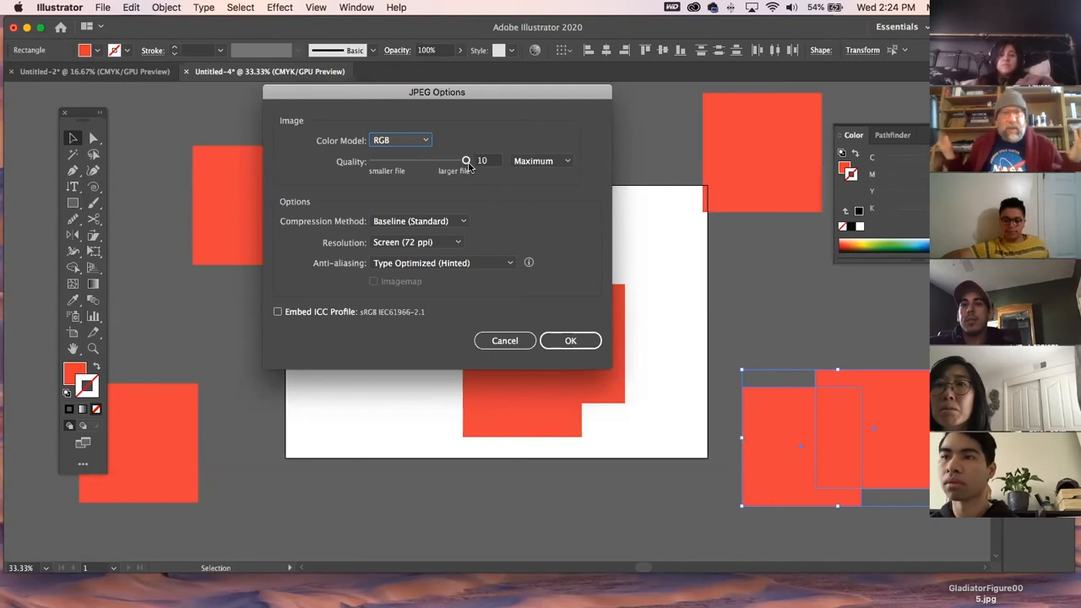
click(406, 245)
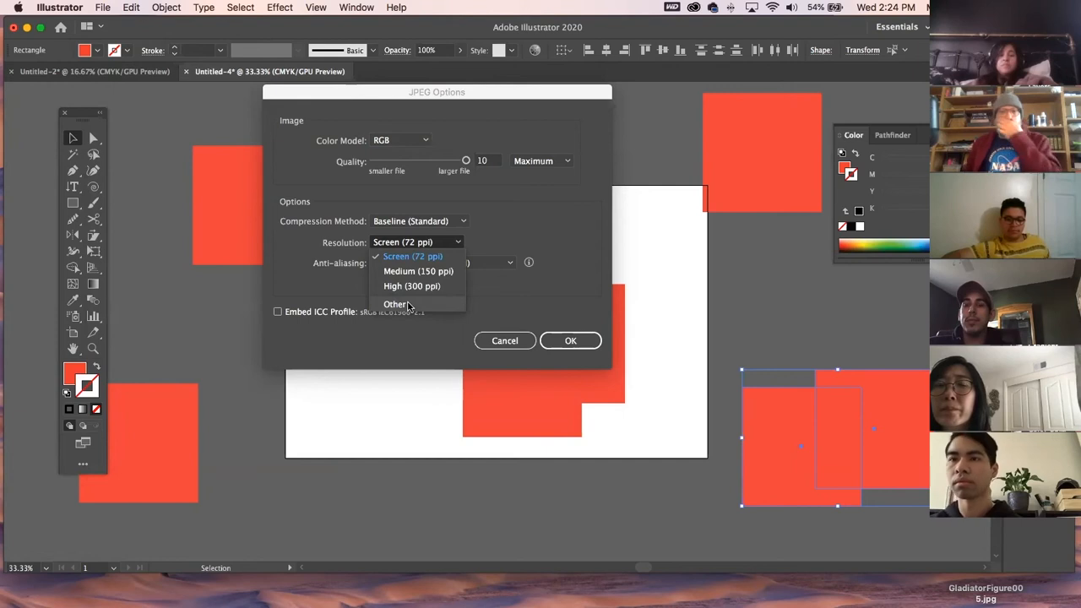
click(411, 256)
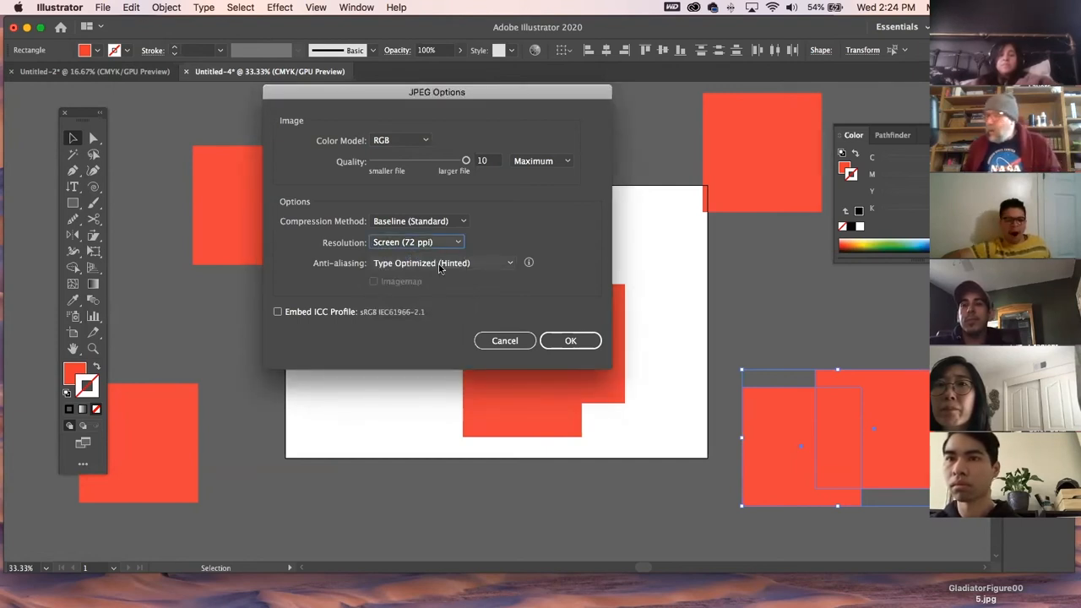
click(571, 341)
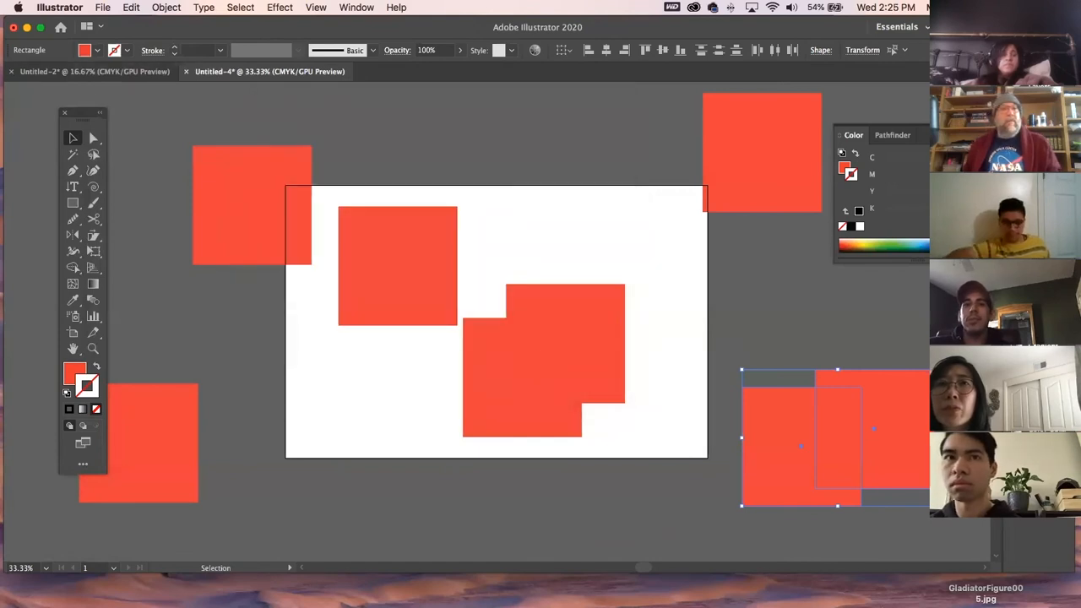
Switch to Finder, open the today folder inside the 112F-Vector Graphics folder, and preview the exported test.jpg
key(super+Tab)
drag(2, 102, 802, 79)
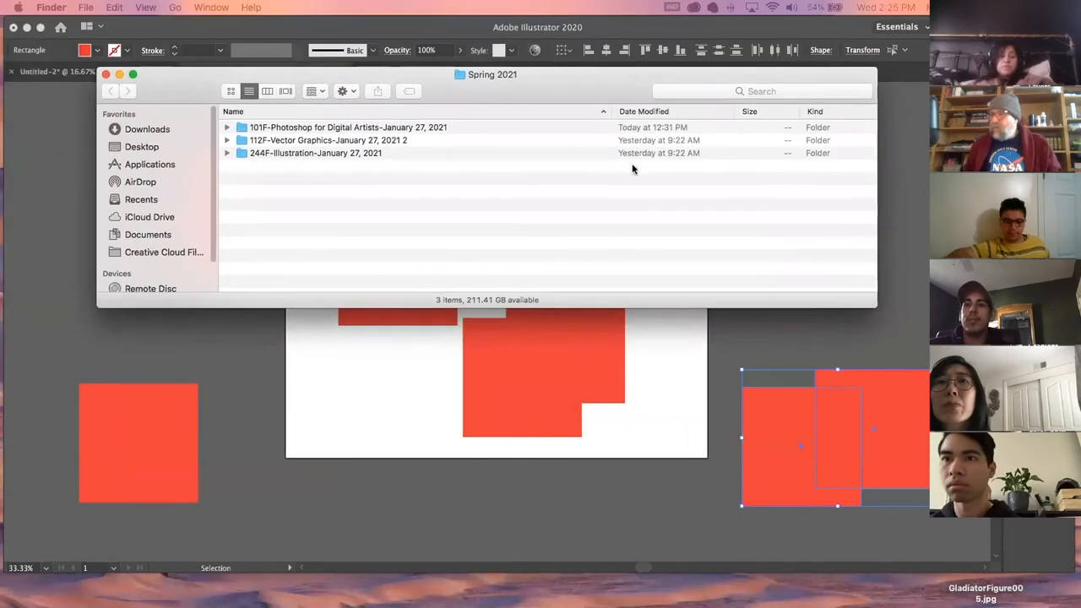
double_click(243, 140)
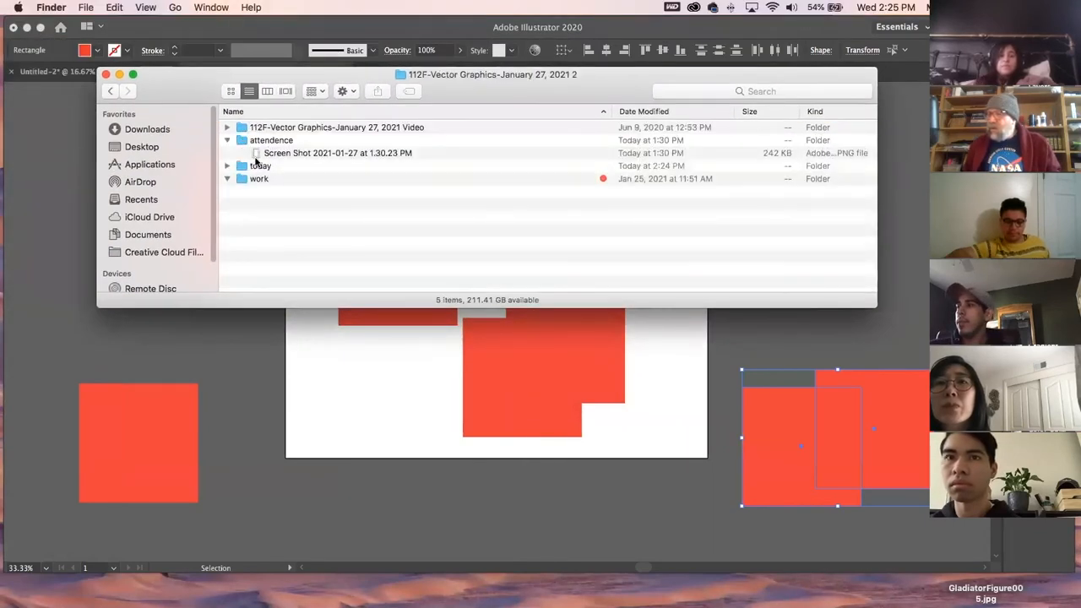
double_click(242, 166)
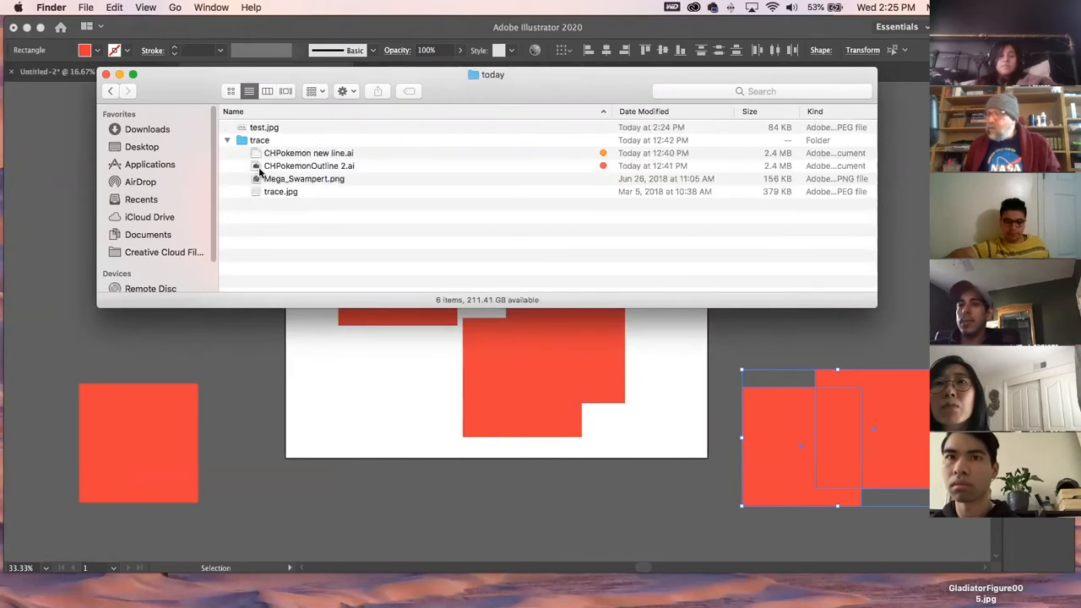
click(242, 131)
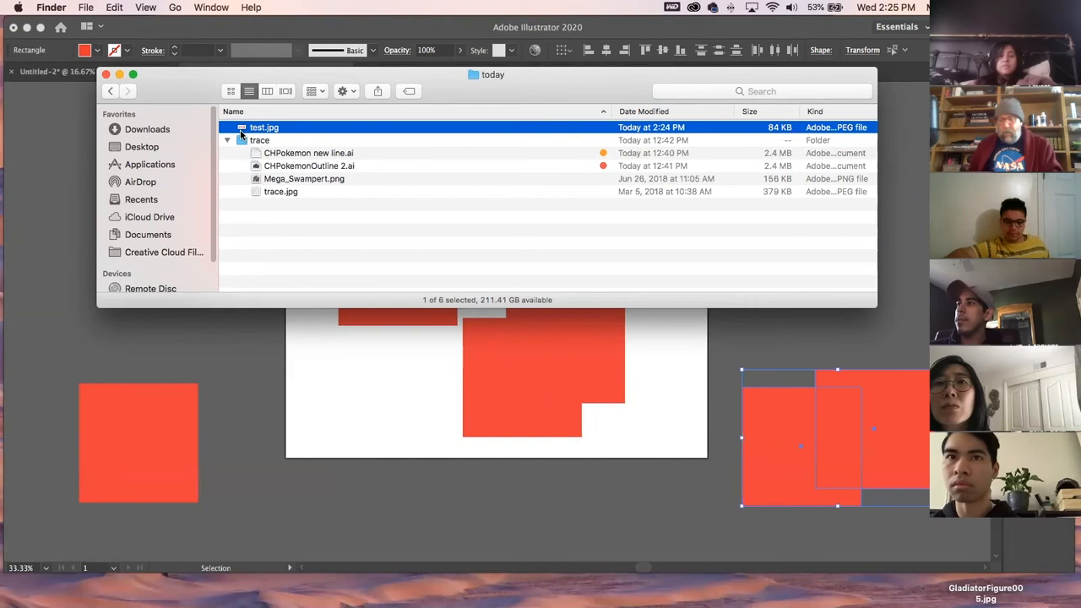
key(space)
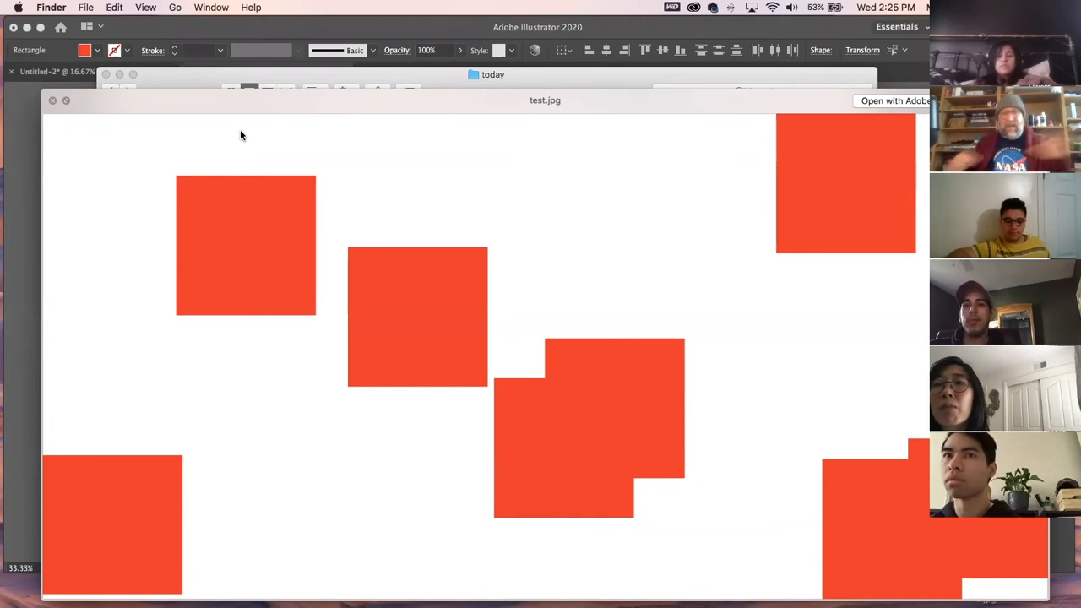
click(51, 100)
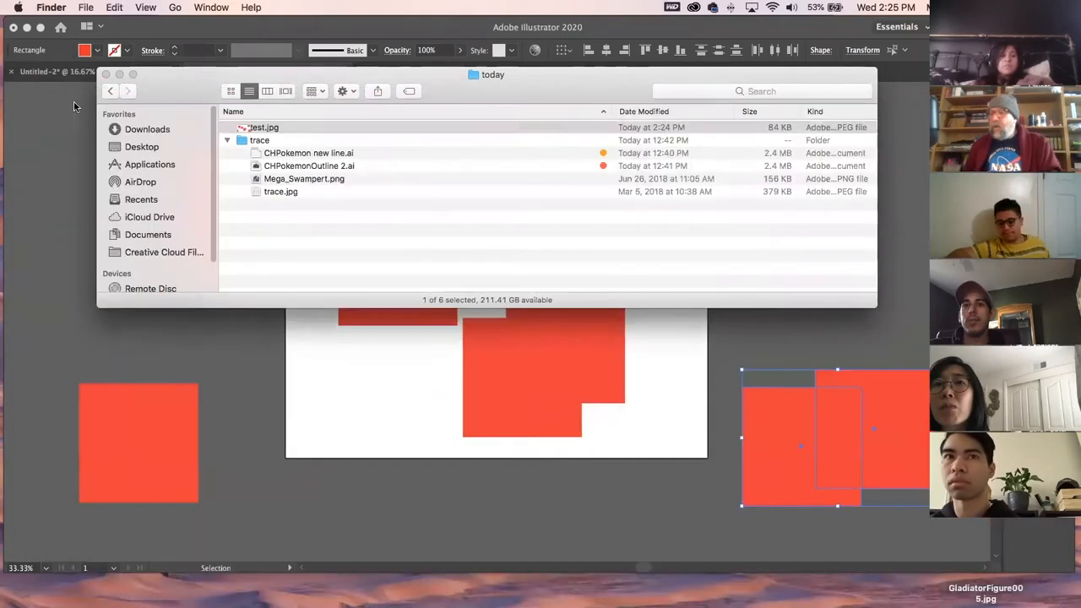
Move test.jpg to the Trash and close the Finder window
right_click(242, 130)
click(265, 168)
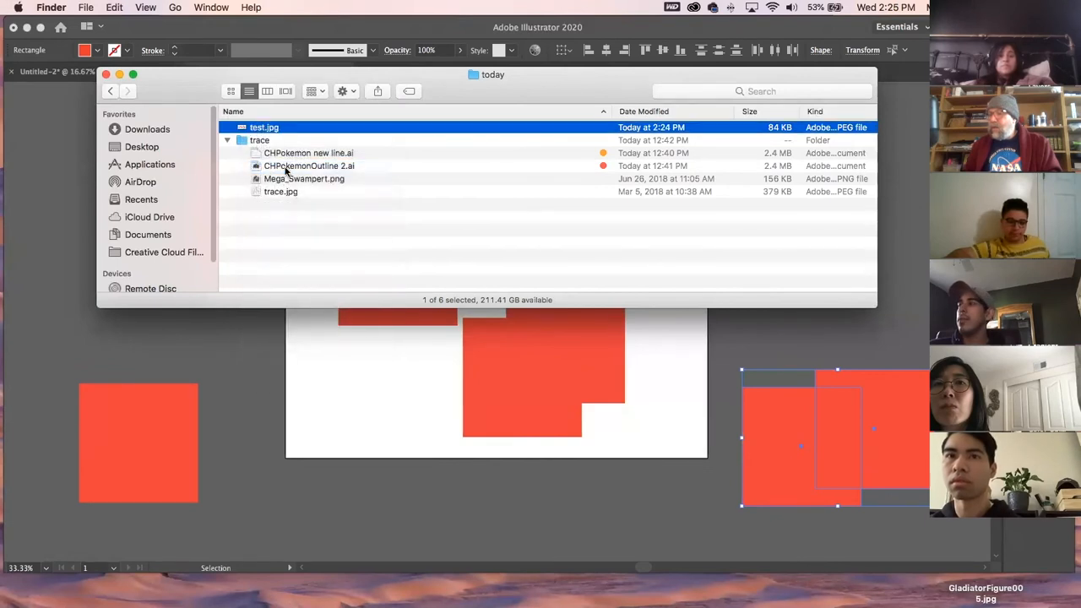
click(107, 75)
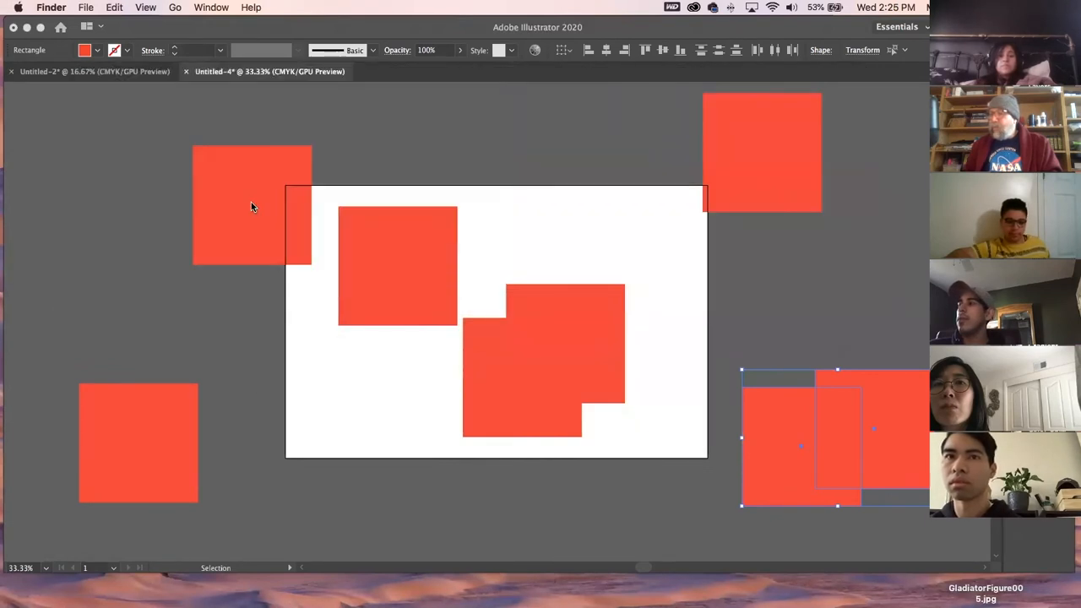
In Illustrator, move the upper-left square off the artboard, shift the left inner square slightly left, and move the front overlapping square up and right
click(296, 206)
drag(243, 185, 207, 159)
drag(398, 295, 378, 294)
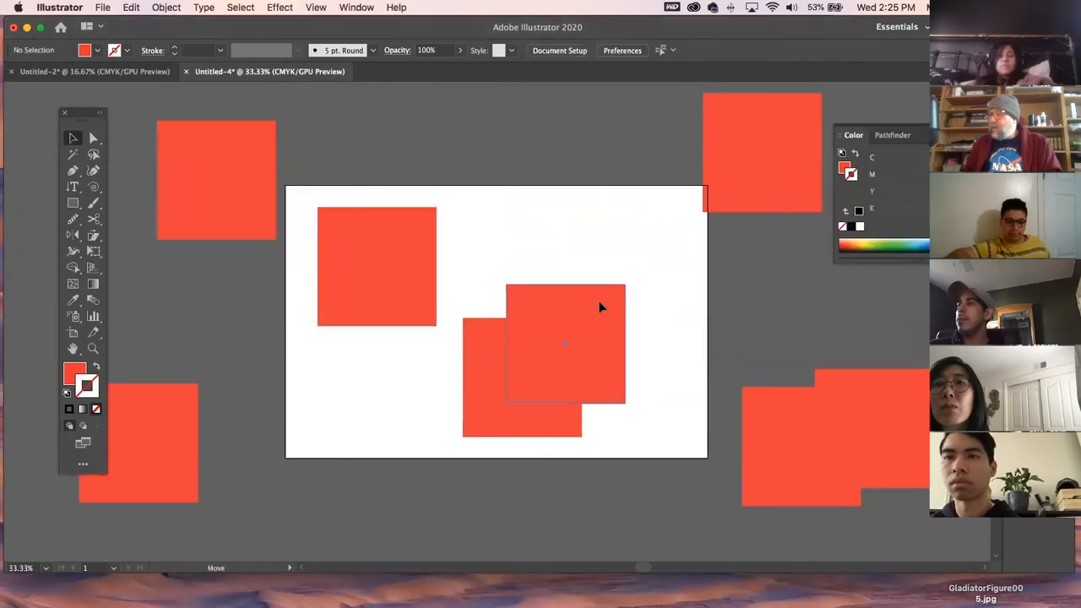
drag(544, 367, 589, 316)
click(395, 391)
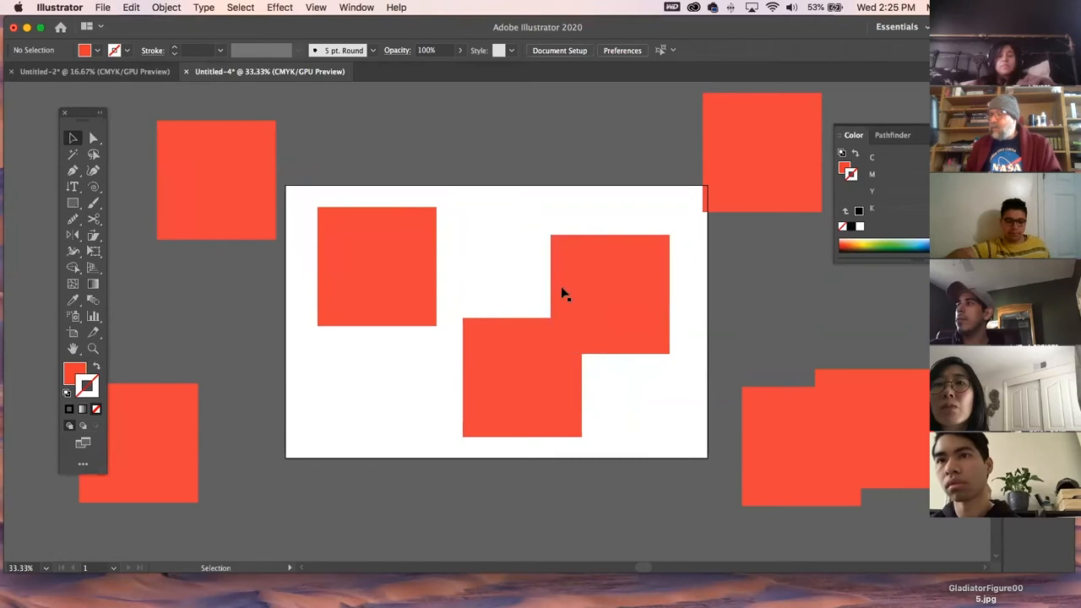
Export Untitled-4.jpg as a JPEG with Use Artboards enabled for all artboards and the RGB color model
click(102, 6)
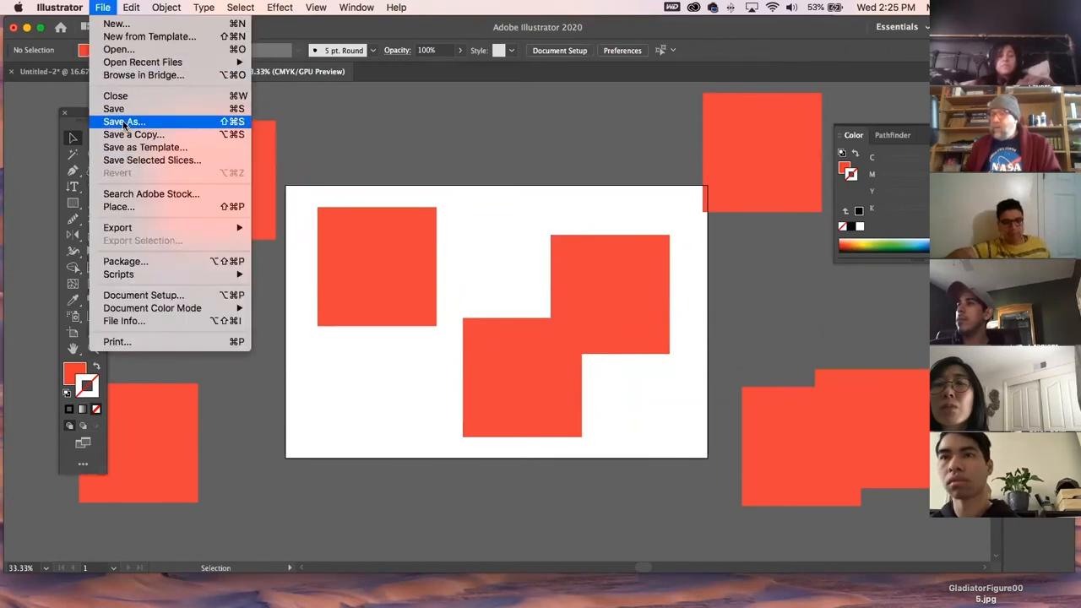
mouse_move(118, 232)
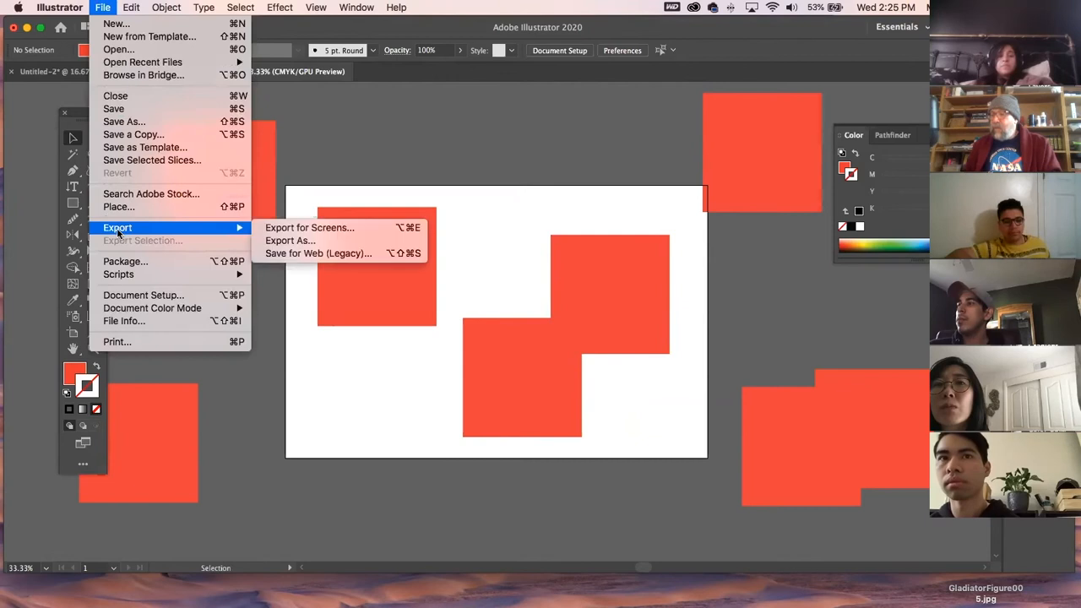
click(288, 242)
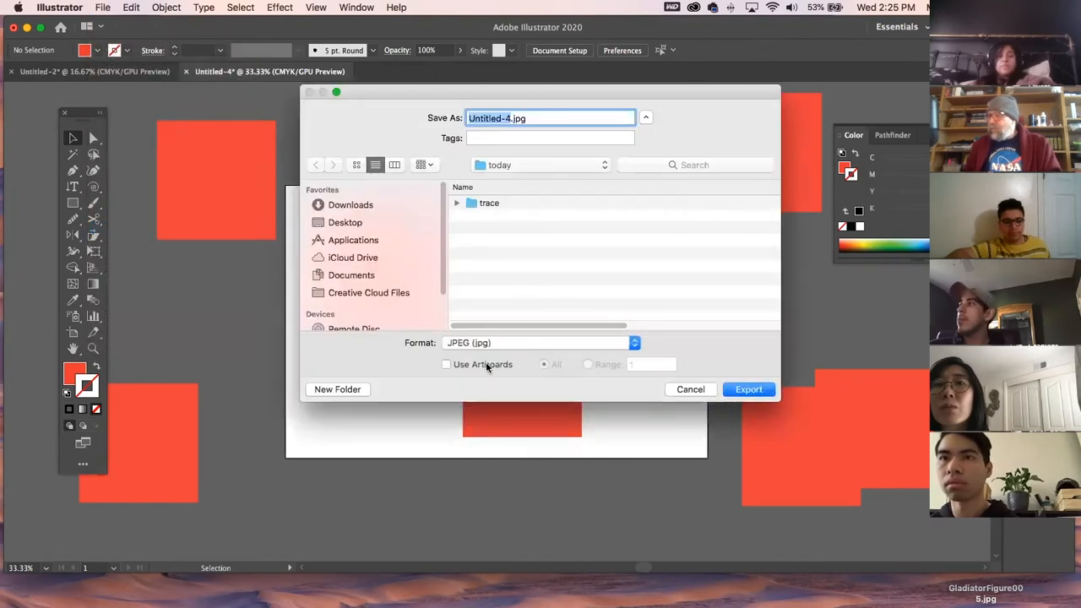
click(447, 365)
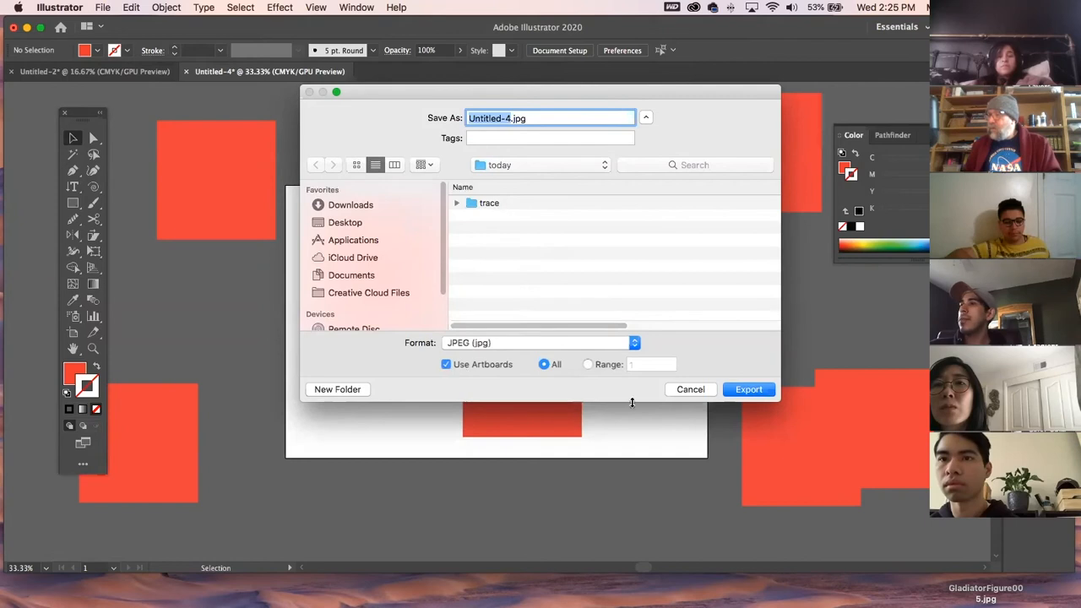
click(747, 389)
click(392, 141)
click(392, 153)
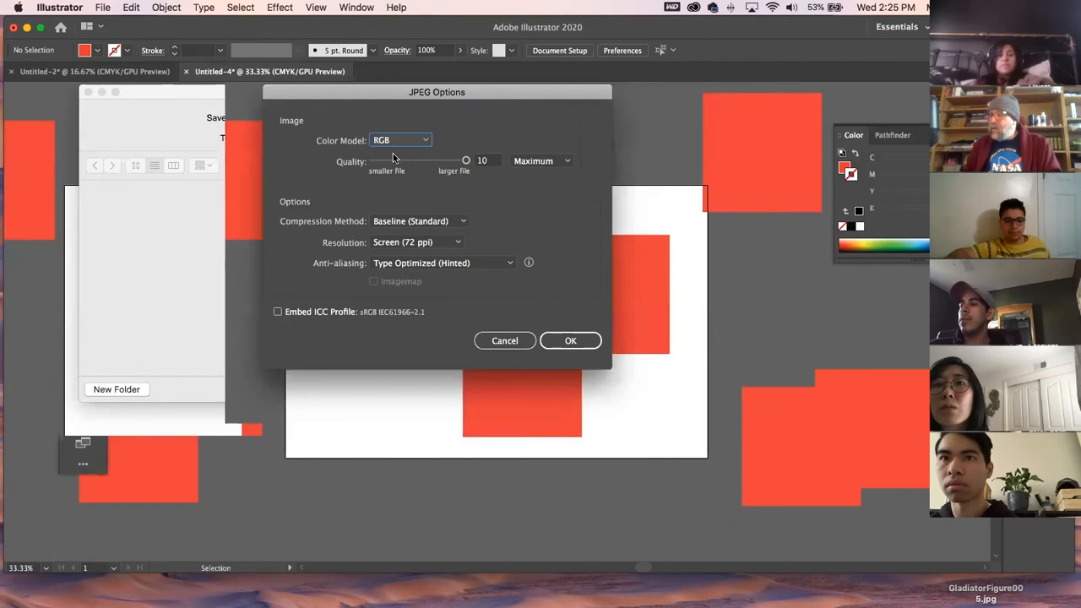
click(569, 342)
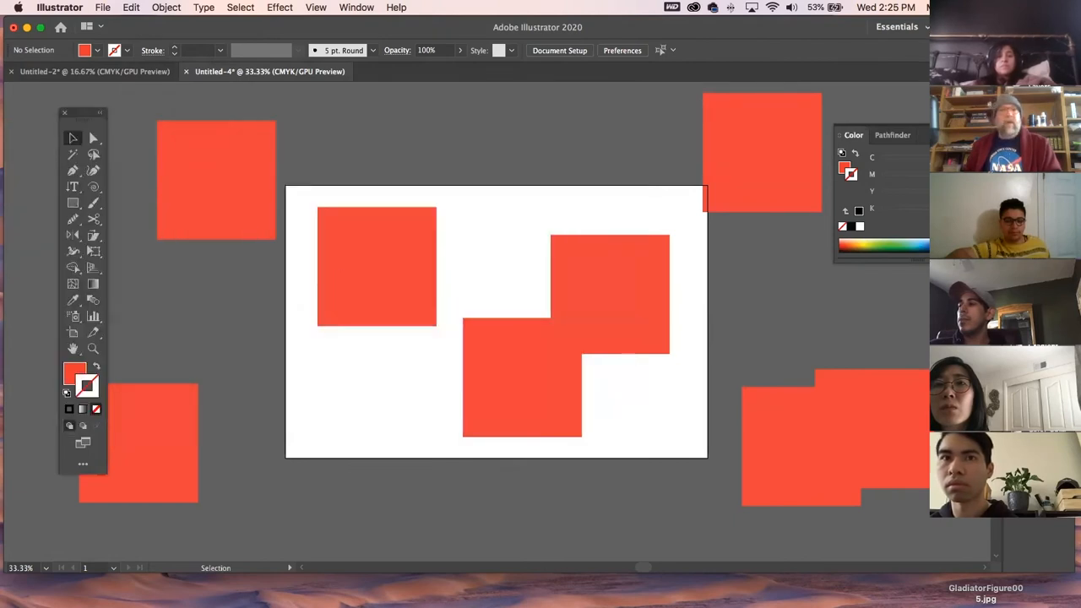
Switch to Finder and preview the exported Untitled-4-01.jpg in the today folder inside 112F-Vector Graphics
key(super+Tab)
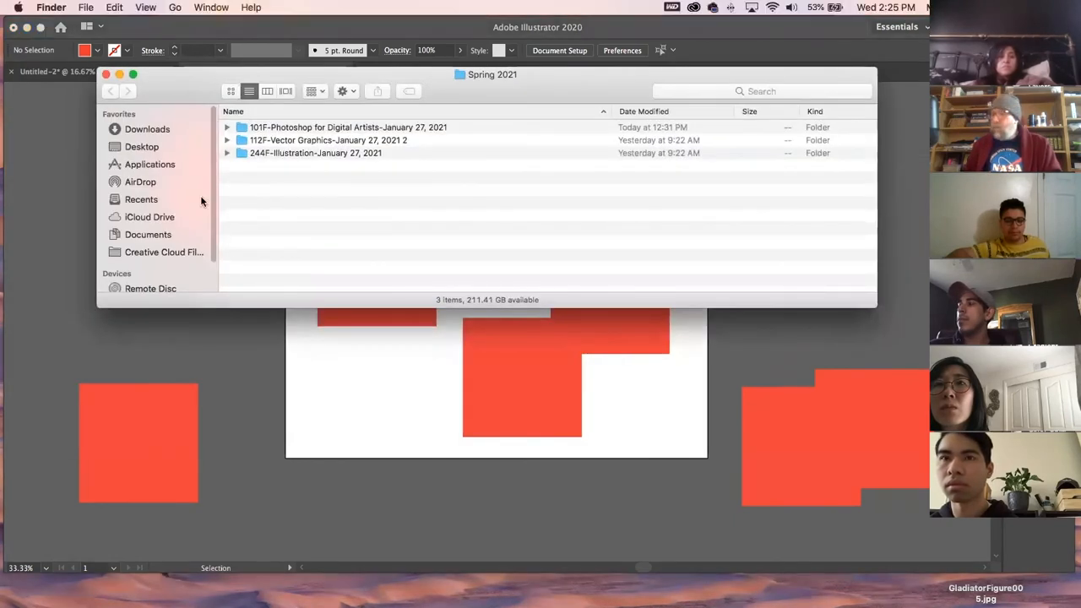
double_click(243, 142)
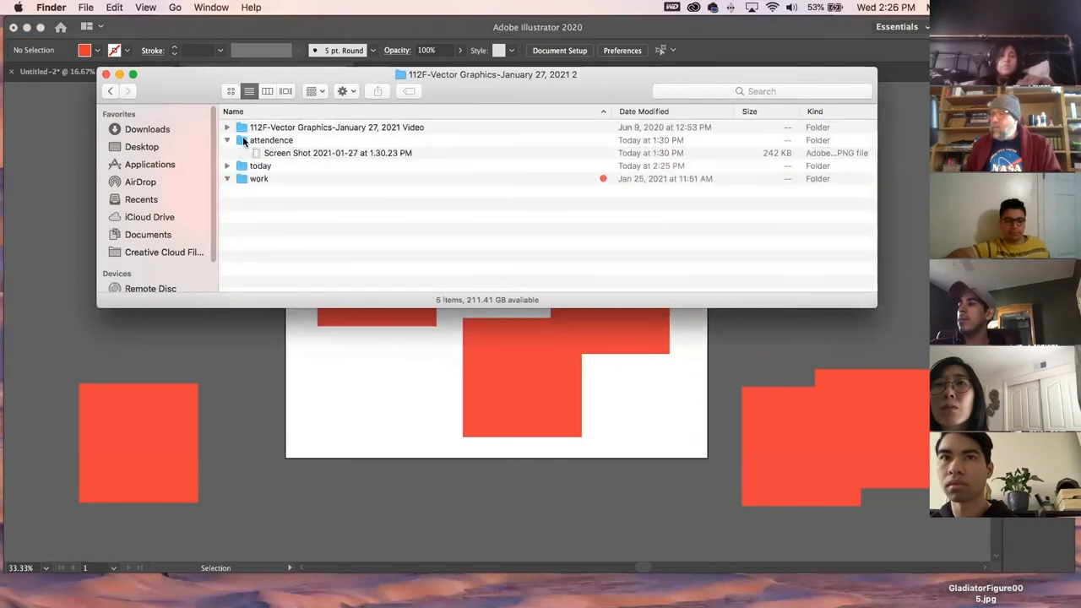
double_click(257, 167)
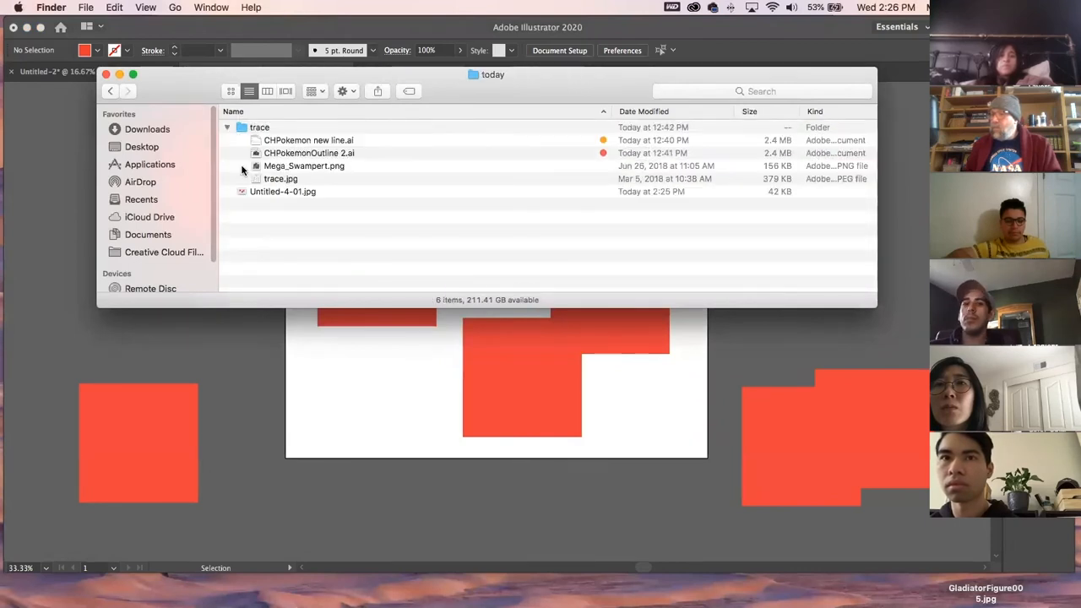
click(245, 192)
key(space)
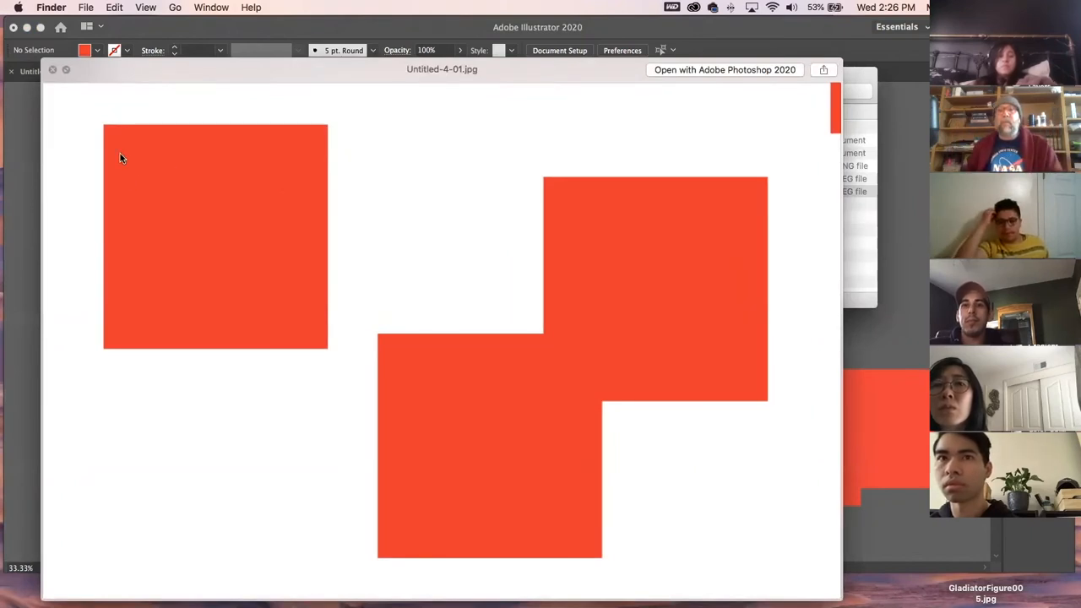
key(space)
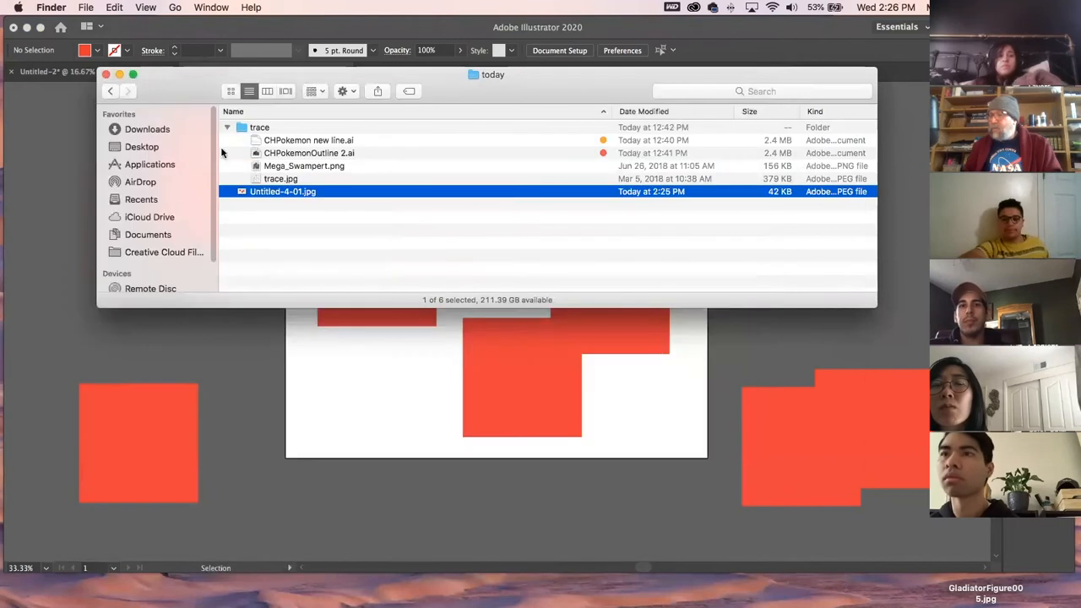
Move Untitled-4-01.jpg to the Trash and collapse the trace folder
right_click(241, 195)
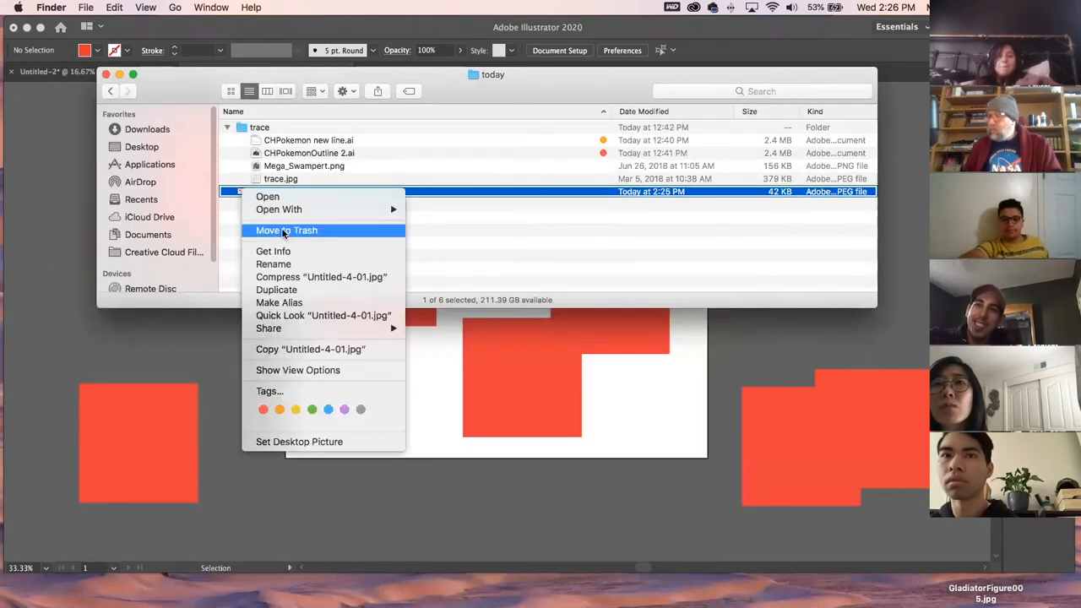
click(284, 231)
click(226, 127)
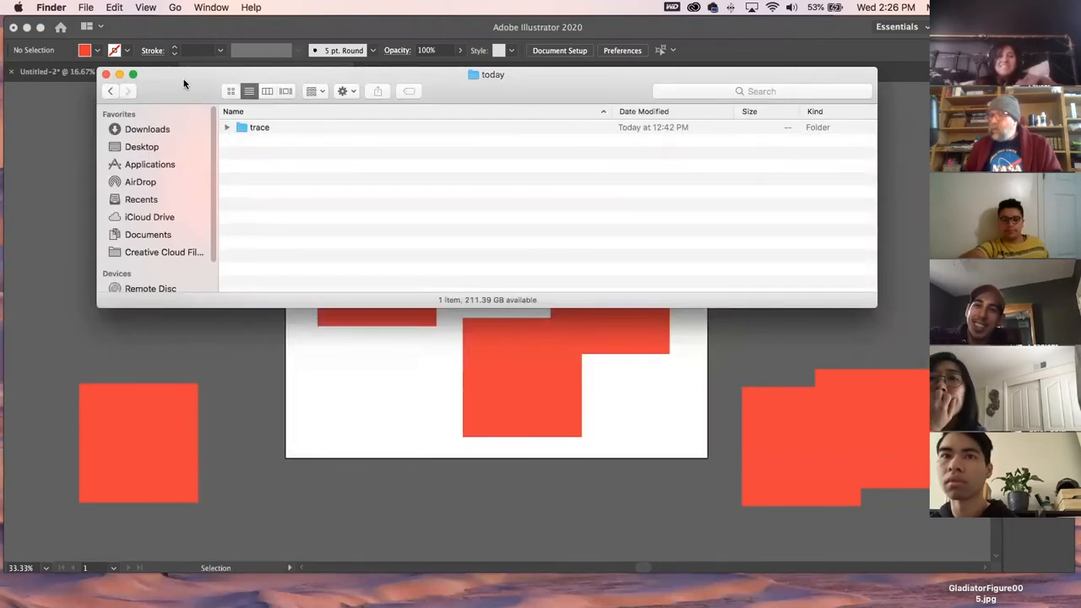
Close the Finder window, then close the Untitled-4 document without saving its changes
click(106, 75)
click(150, 157)
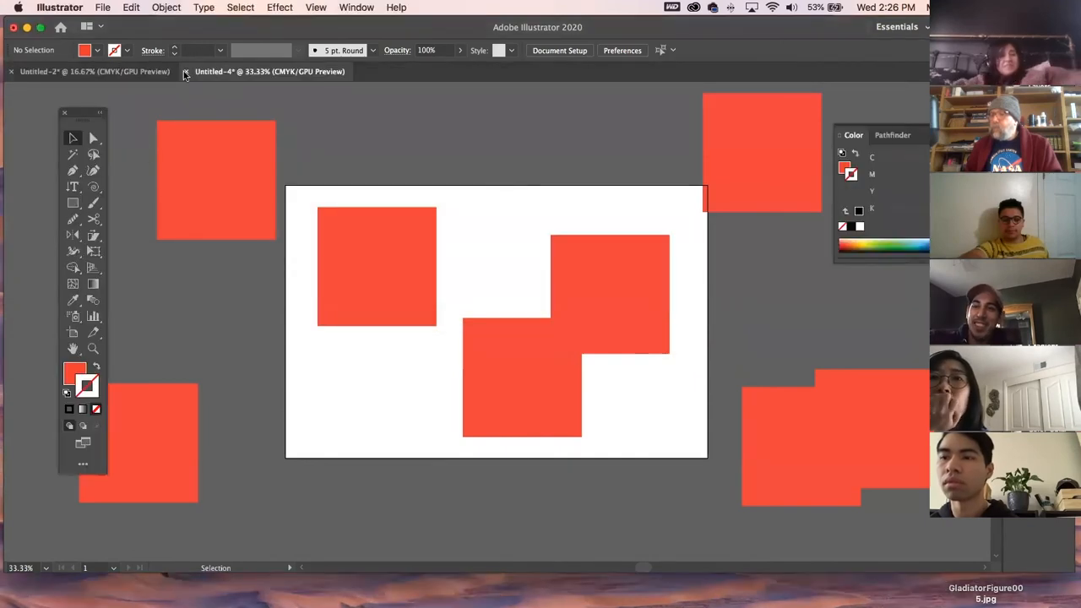
click(185, 72)
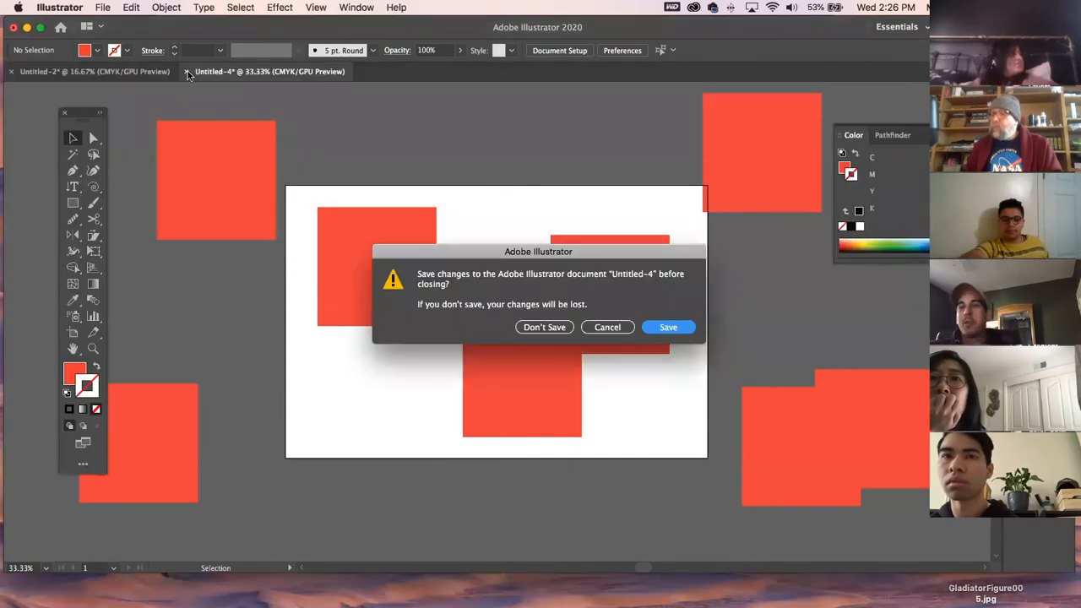
click(542, 328)
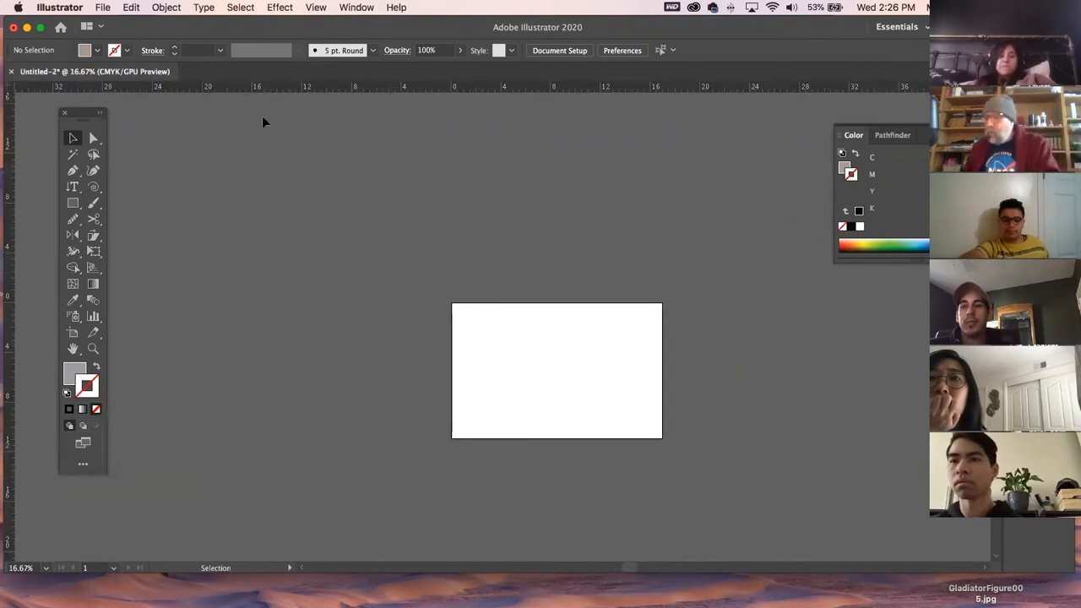
mouse_move(217, 28)
mouse_down()
mouse_move(231, 120)
mouse_move(219, 27)
mouse_up()
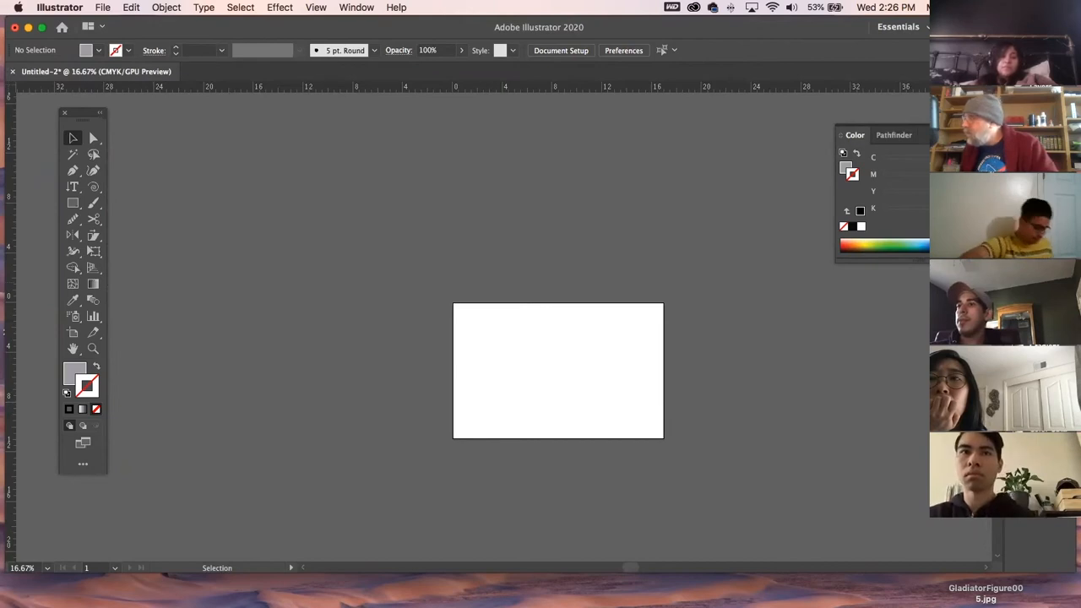
Separate the floating Color and Pathfinder panels and close both to clear the workspace
click(895, 135)
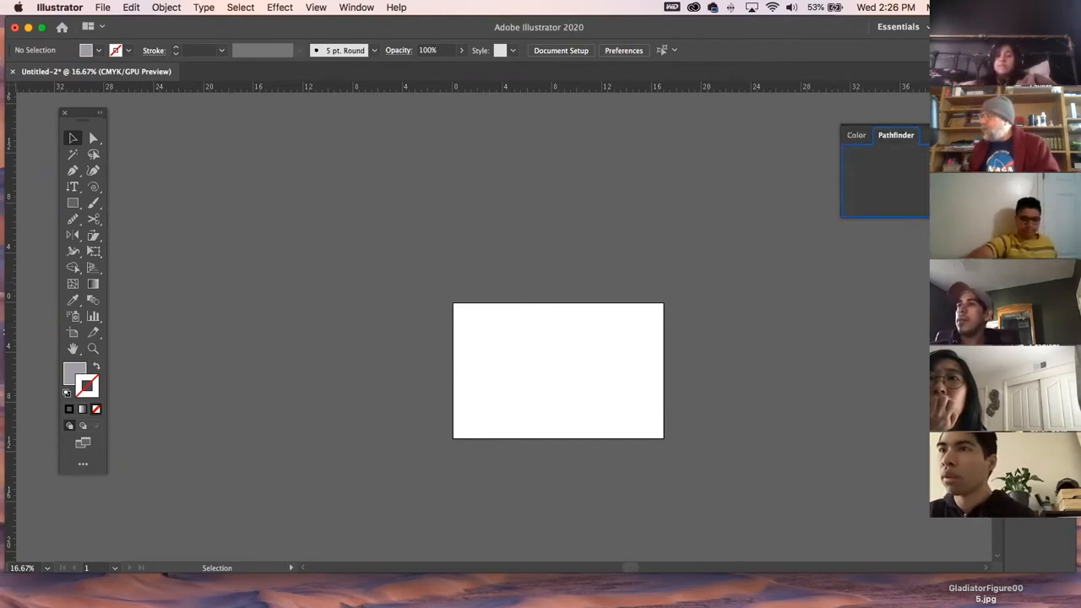
drag(902, 143, 733, 203)
click(706, 174)
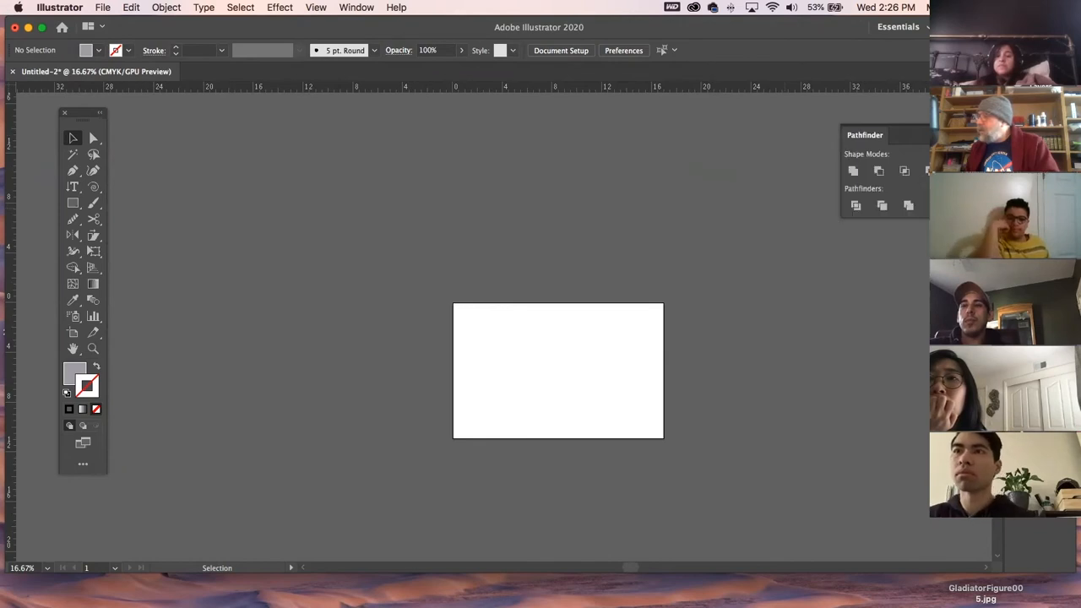
key(F6)
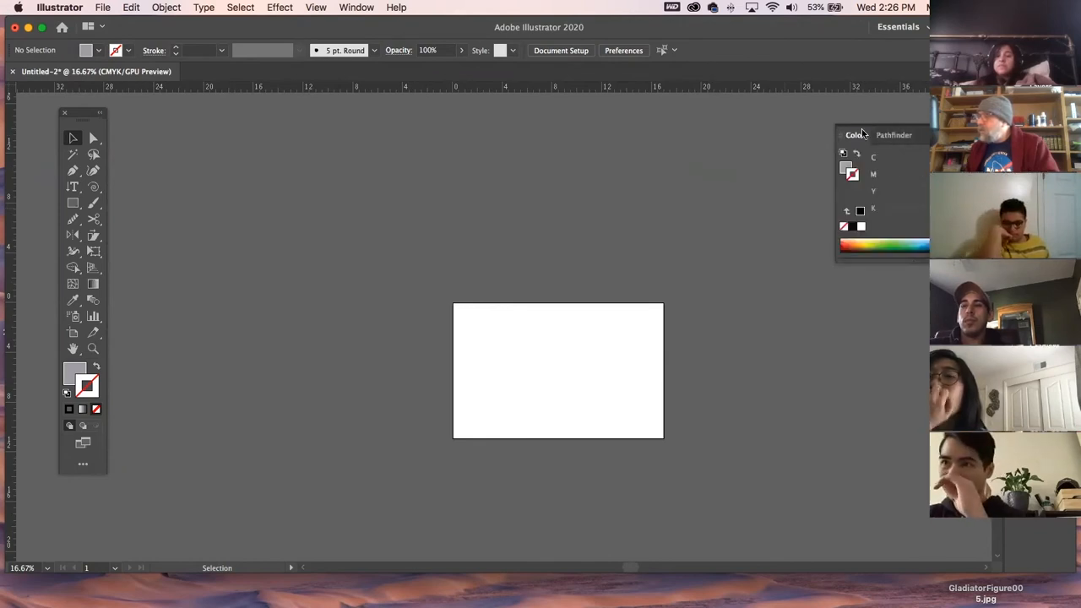
key(F6)
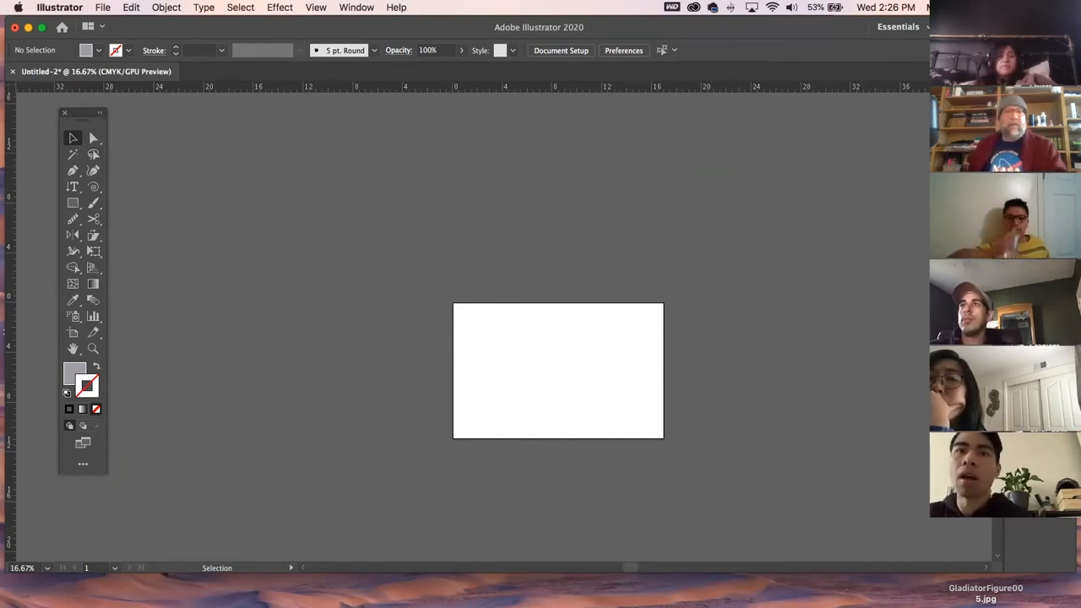
key(super+Tab)
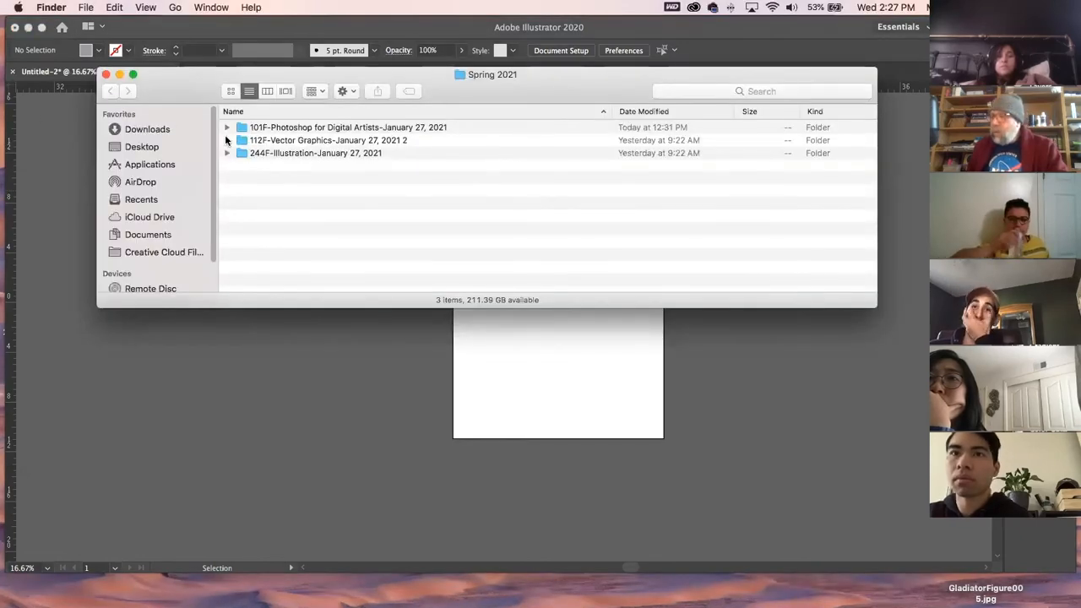
double_click(237, 142)
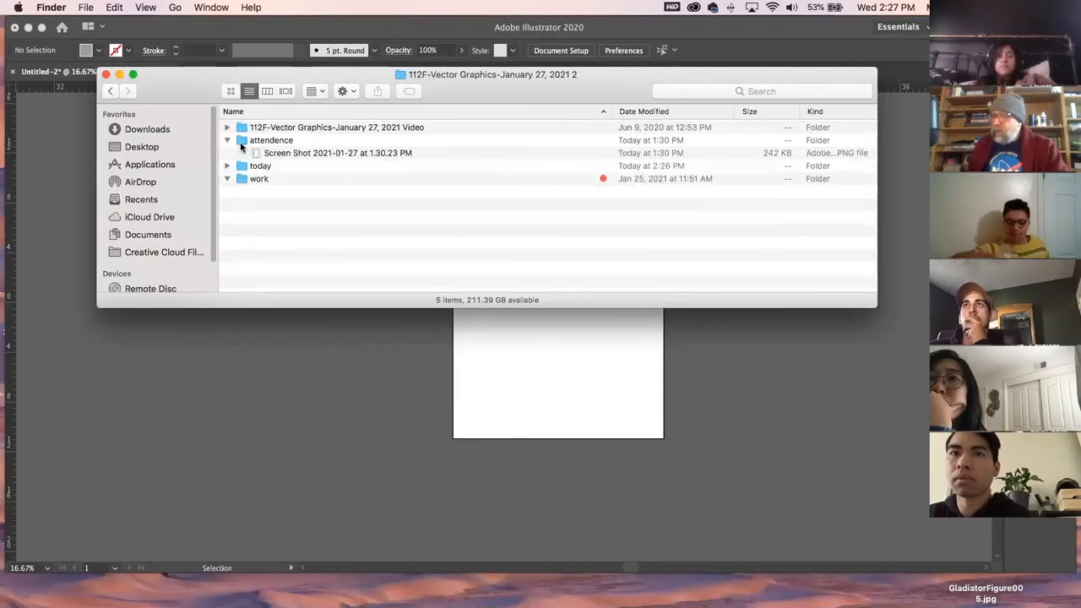
click(88, 8)
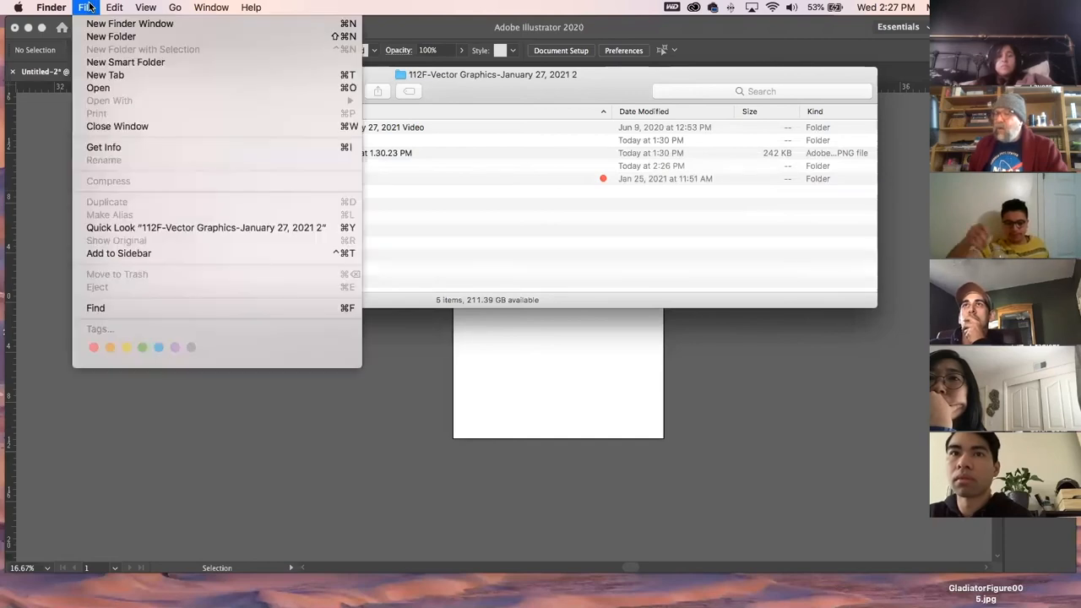
click(90, 8)
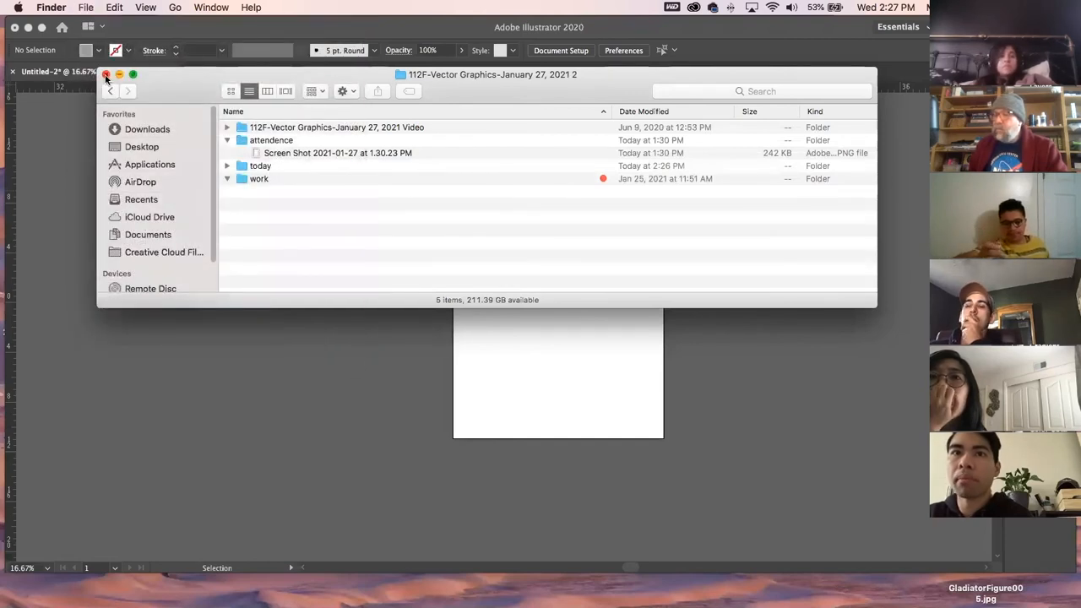
click(105, 75)
click(170, 147)
Place trace.jpg from the trace folder into the Untitled-2 document as a linked file
click(102, 7)
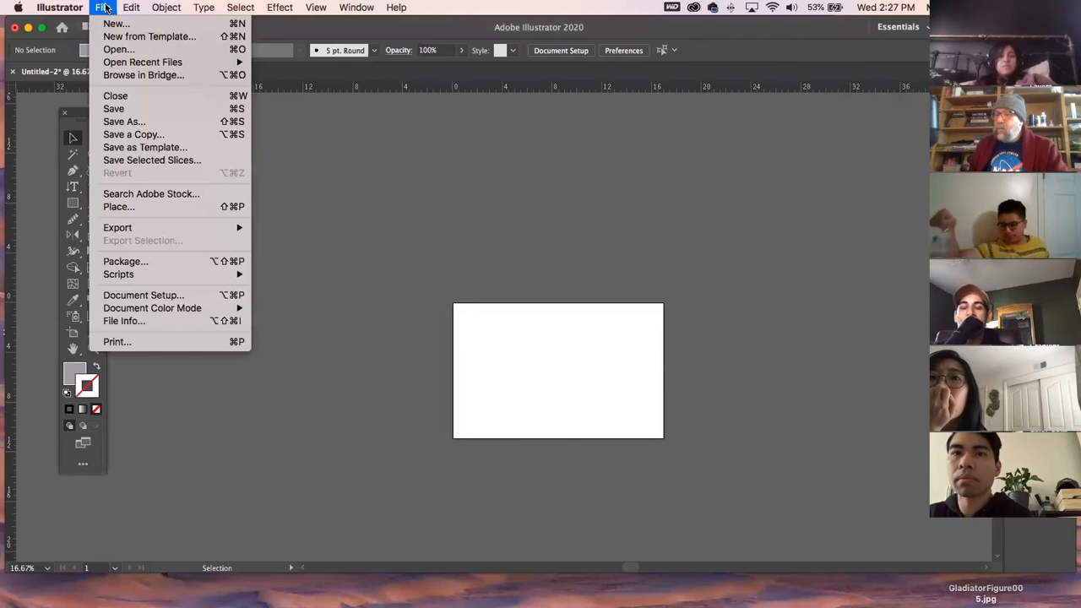
click(118, 207)
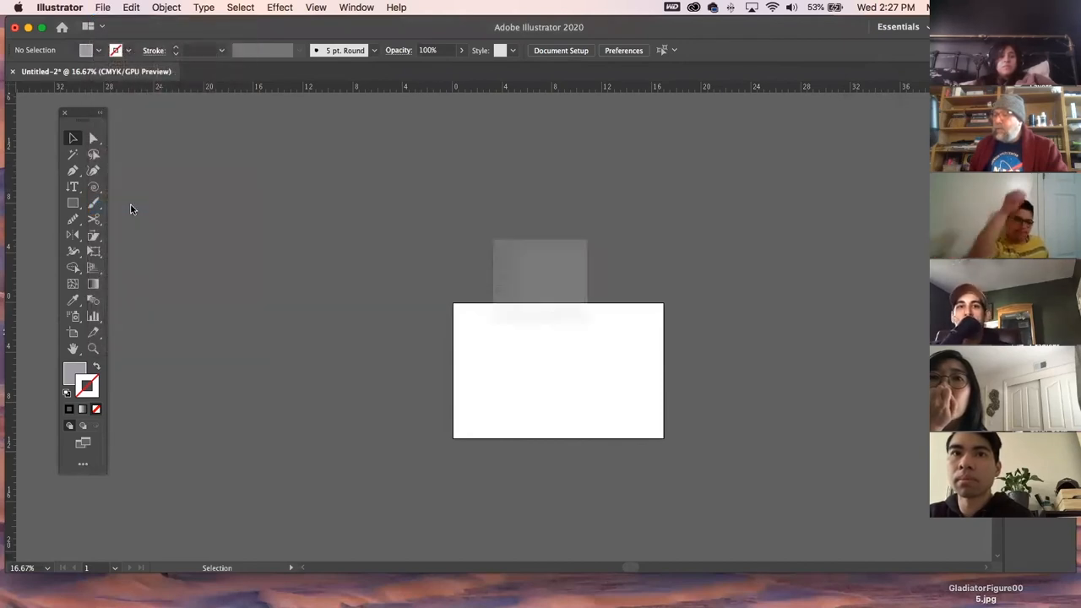
double_click(447, 99)
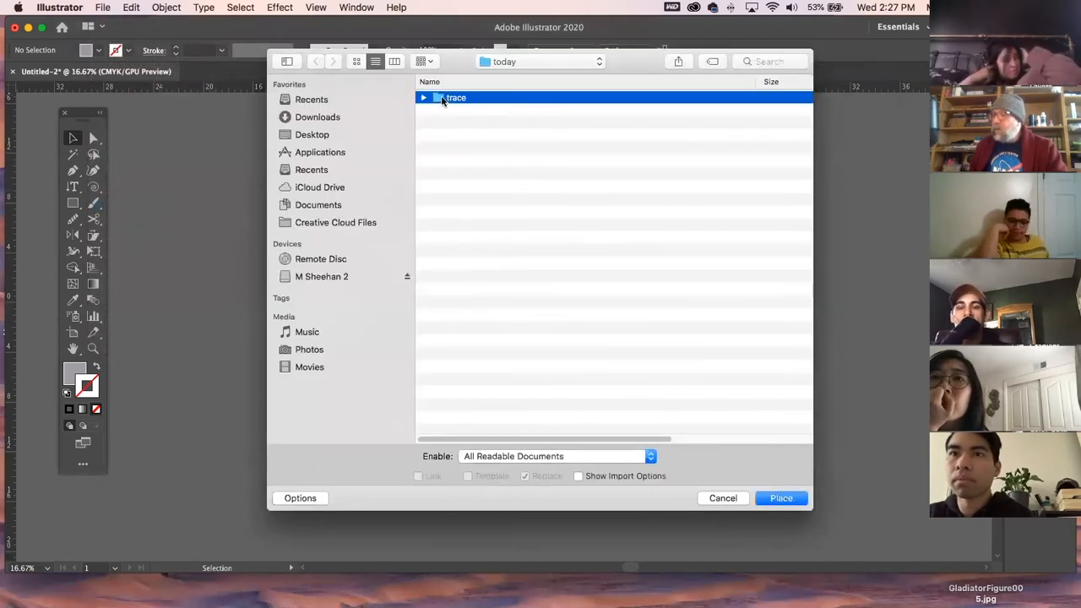
click(440, 136)
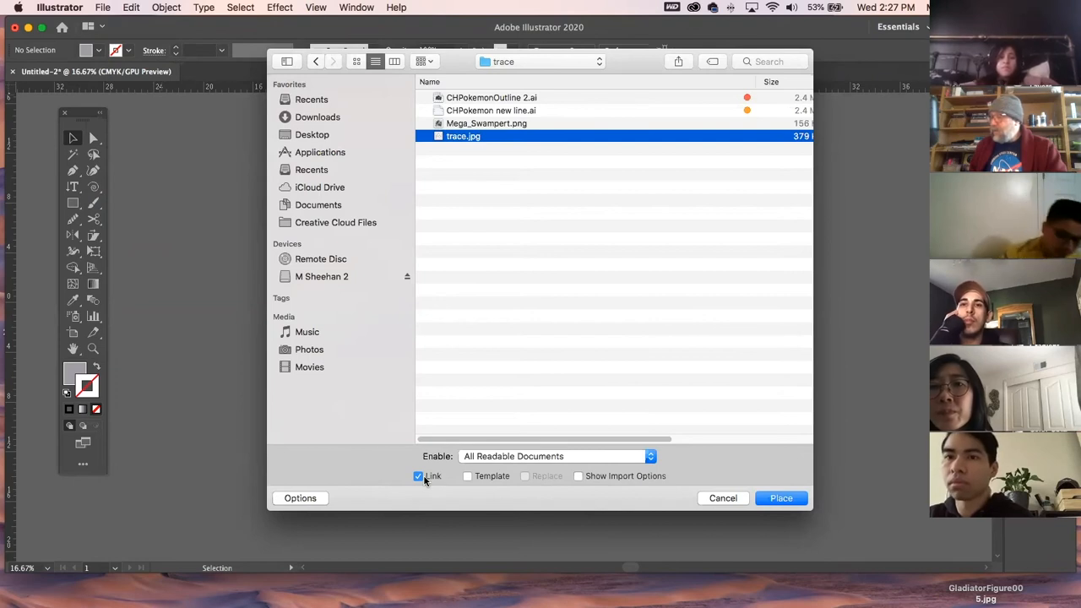
click(787, 500)
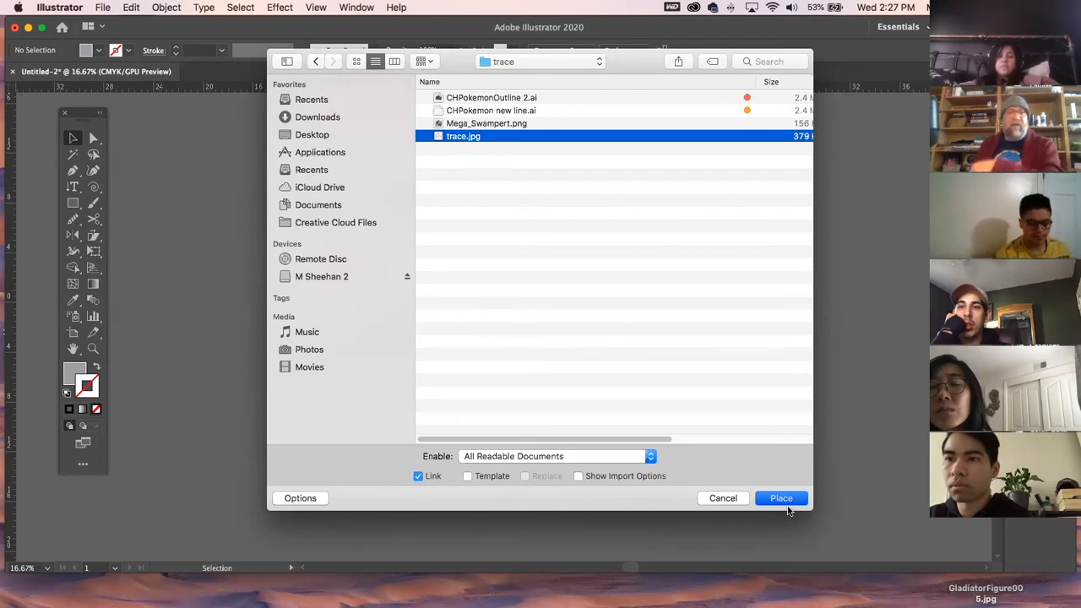
click(788, 502)
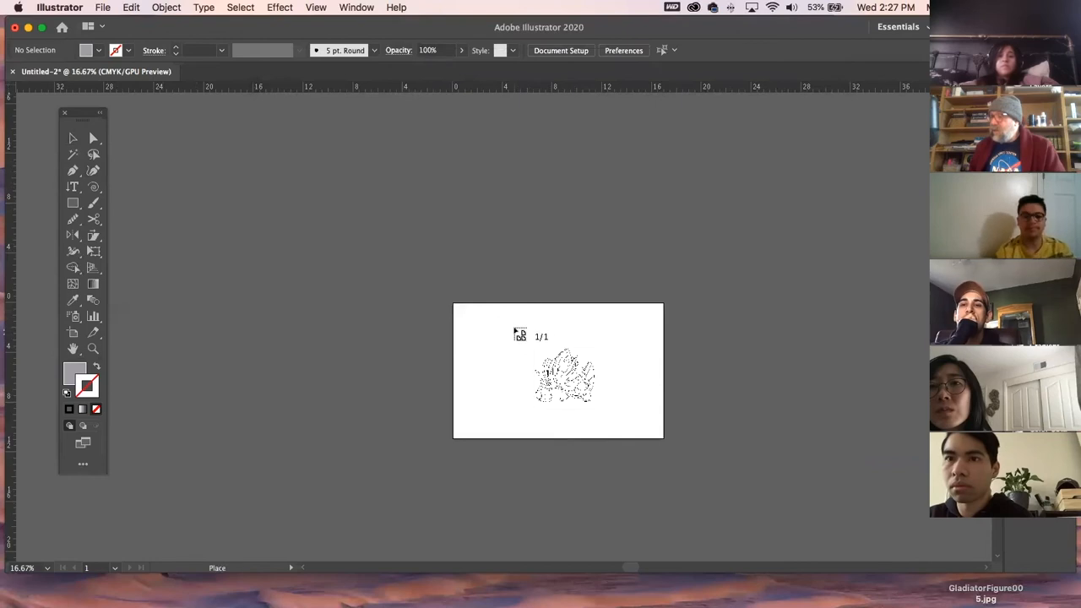
click(514, 327)
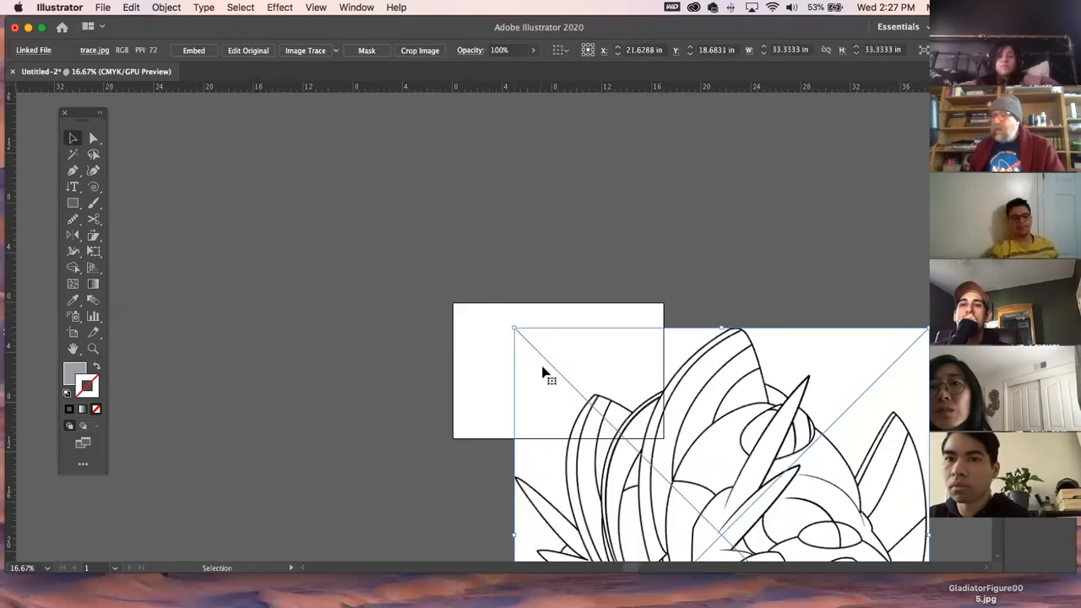
Scale the placed drawing down proportionally to about 11.6 in square and center it over the artboard
drag(516, 328, 649, 463)
drag(703, 484, 558, 346)
click(376, 340)
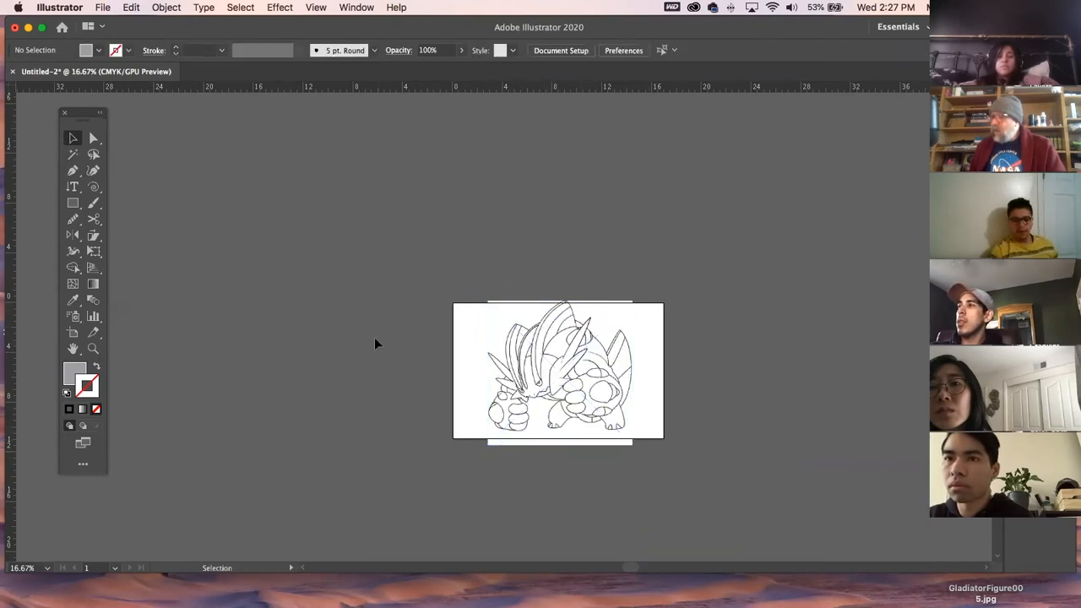
Shrink the linked drawing slightly about its center so the whole image fits inside the artboard, and deselect it
key(super+equal)
key(super+equal)
key(super+equal)
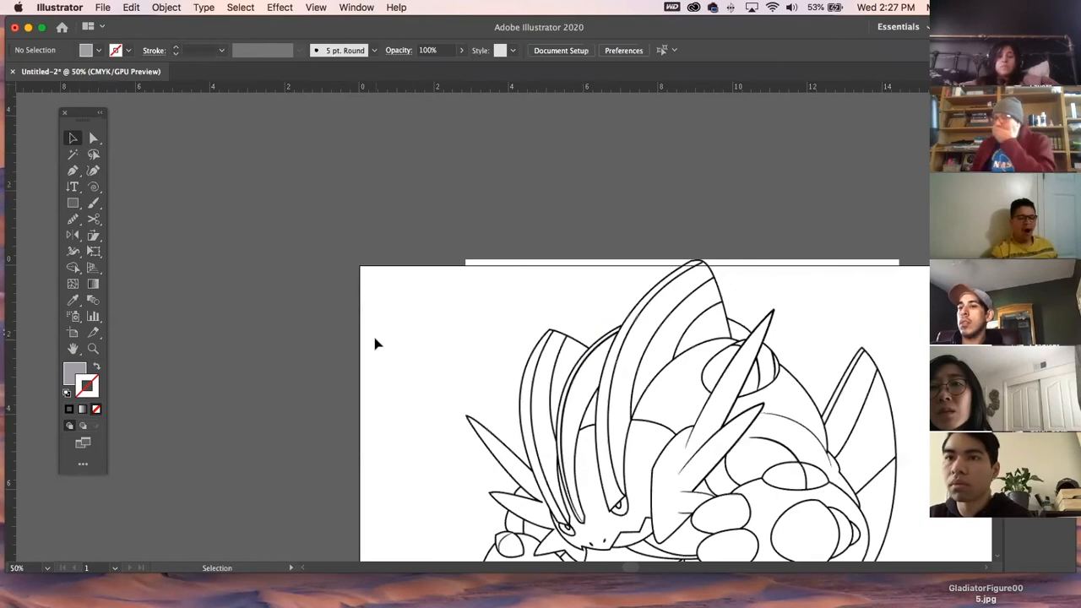
drag(693, 388, 513, 251)
click(514, 250)
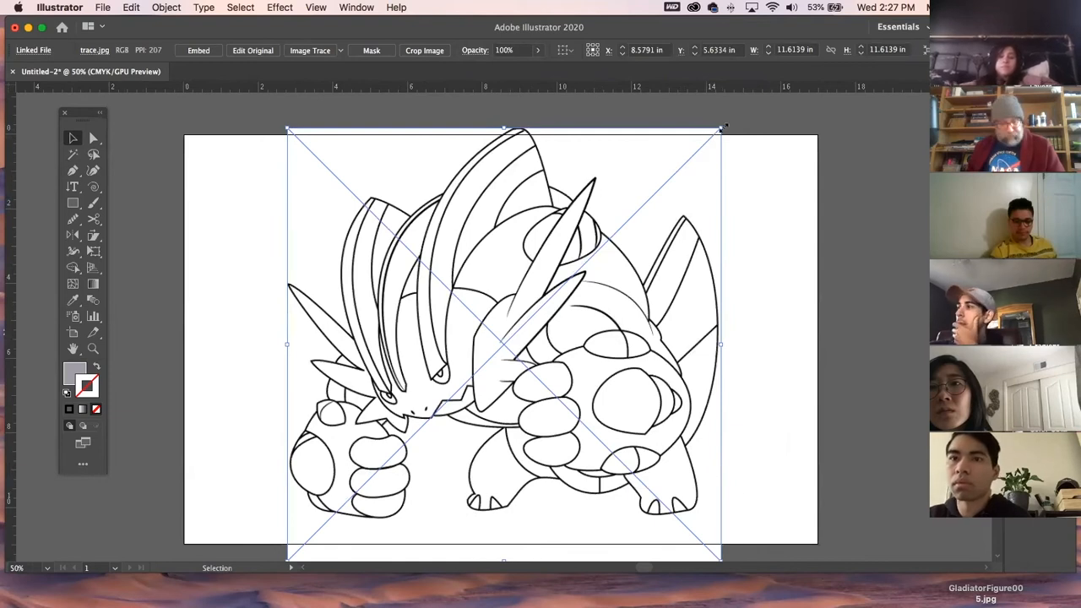
drag(722, 128, 691, 161)
click(828, 297)
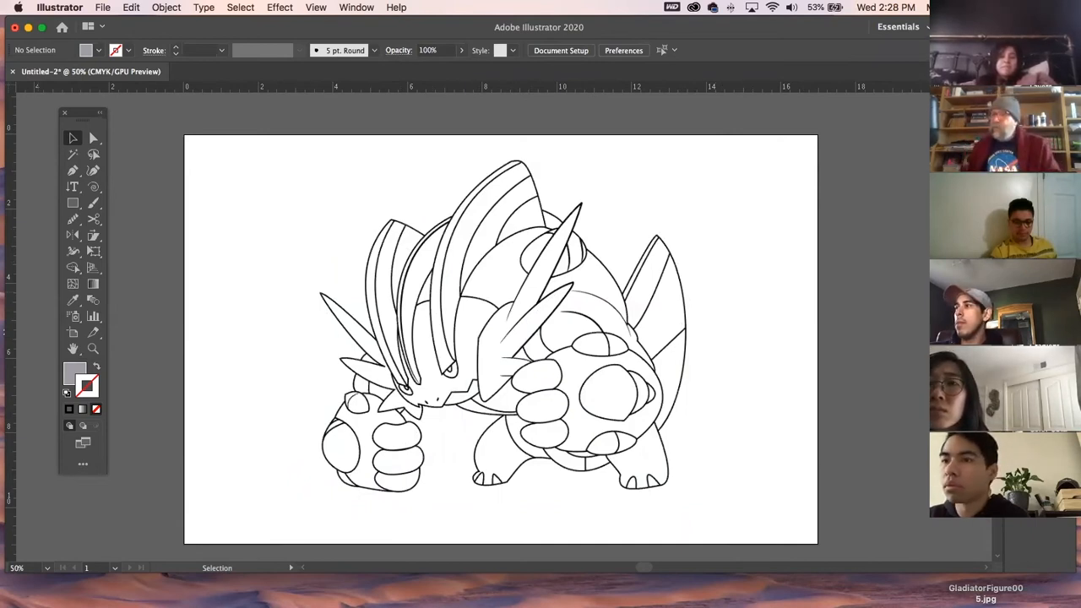
Save the document as test link.ai in the trace folder, using the Illustrator 2020 version and default options
key(super+s)
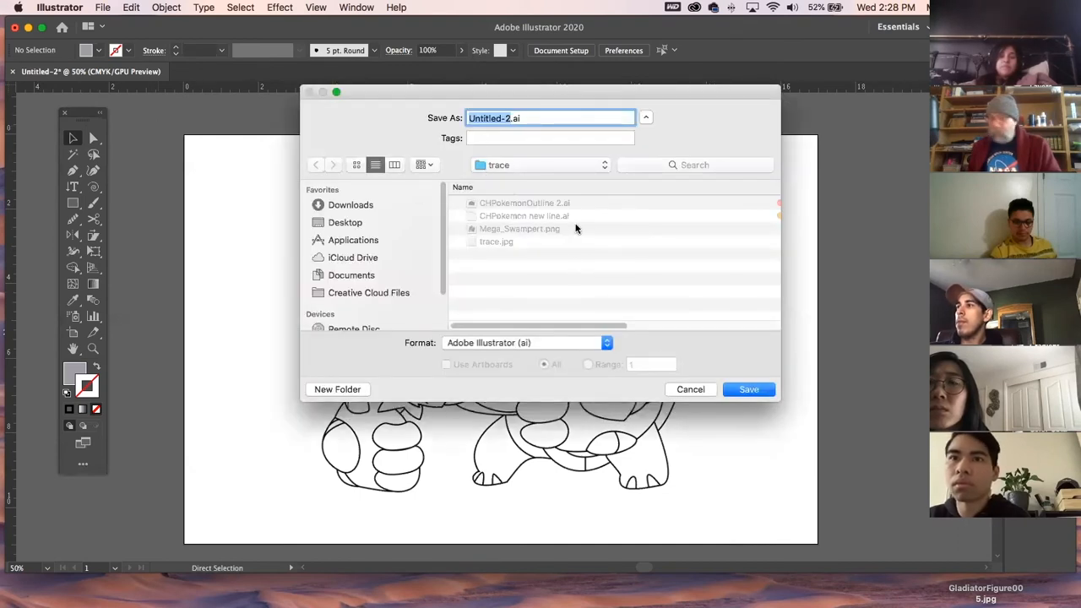
text(test link)
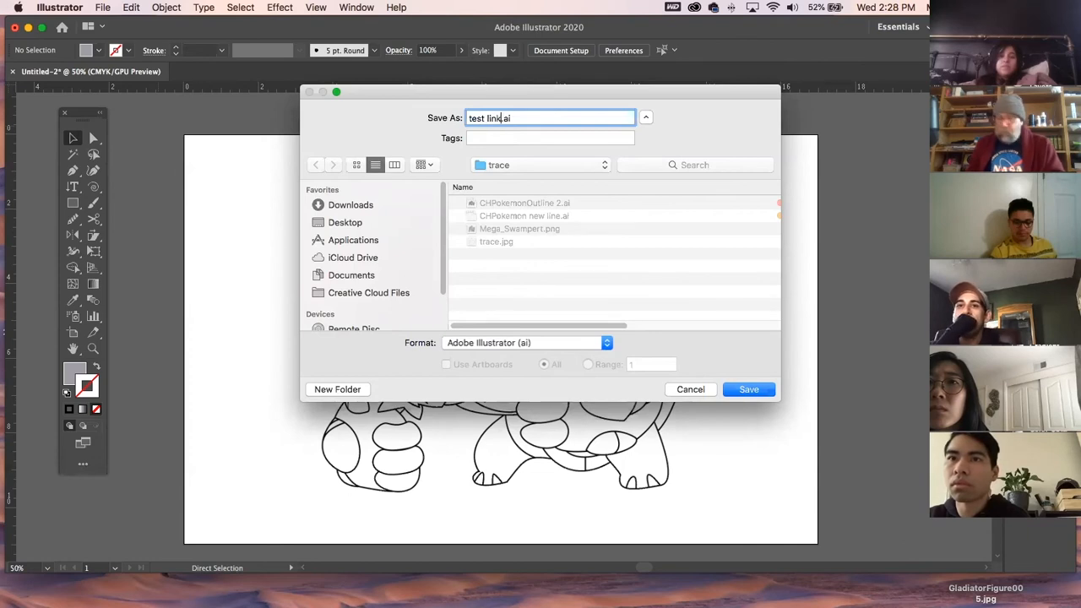
click(747, 391)
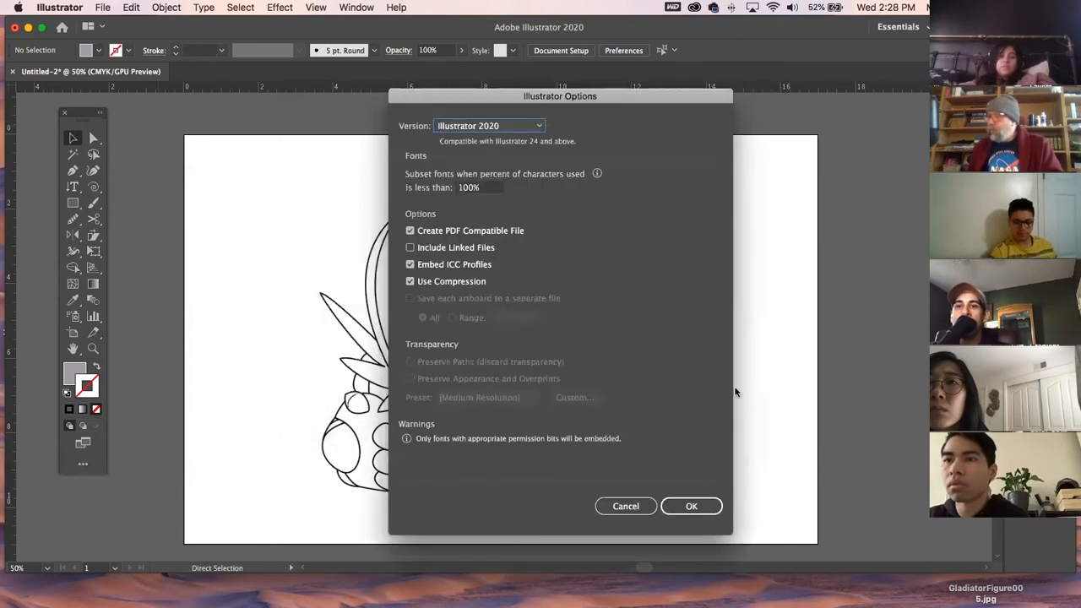
key(Return)
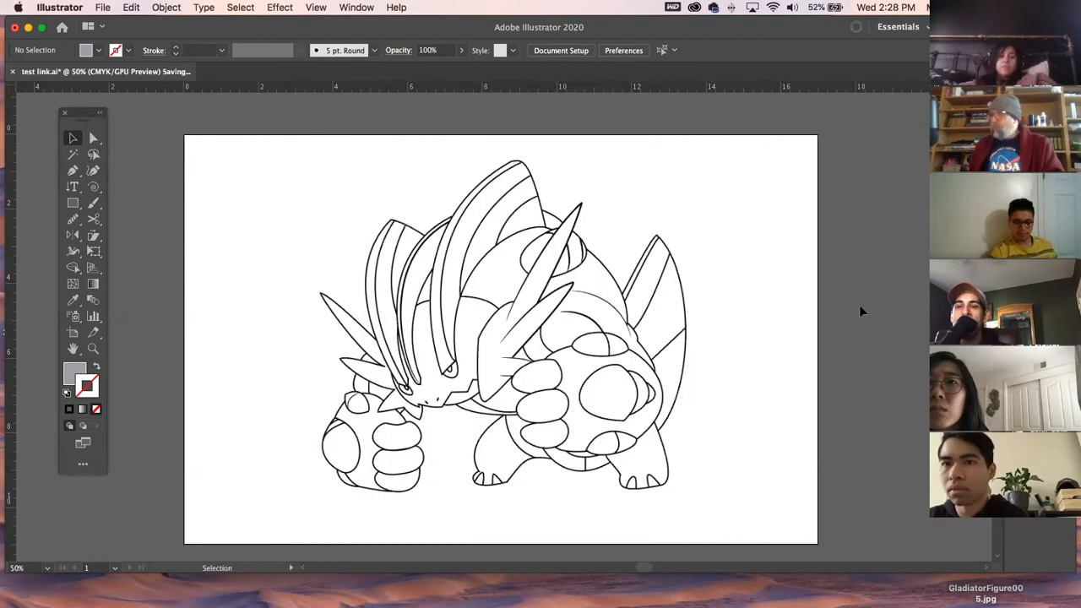
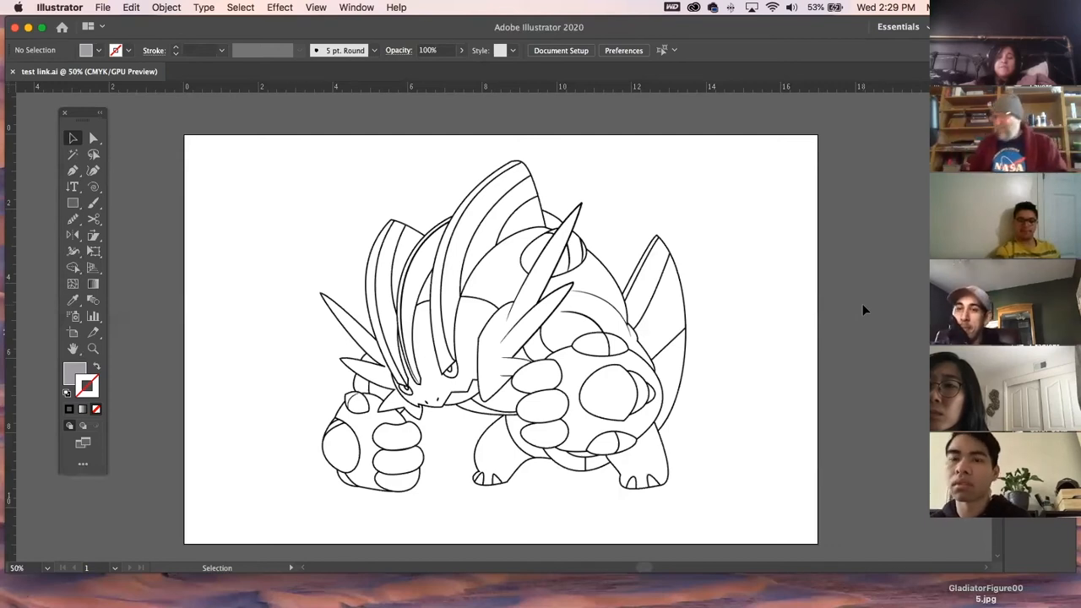
Switch to Finder, open the trace folder under today in 112F-Vector Graphics, and select trace.jpg
drag(178, 25, 197, 118)
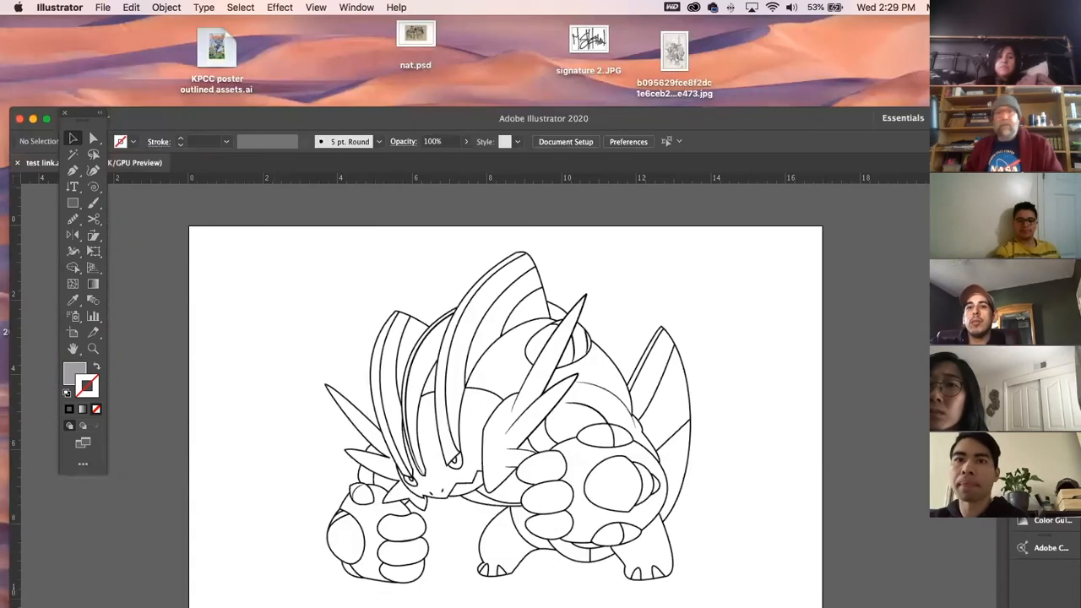
drag(313, 118, 313, 38)
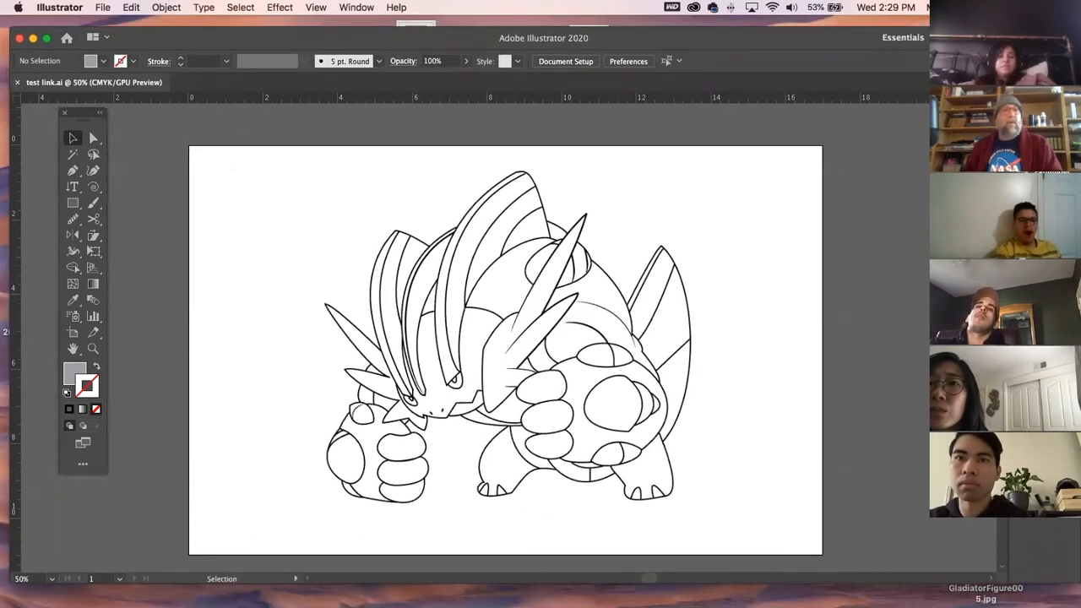
double_click(6, 331)
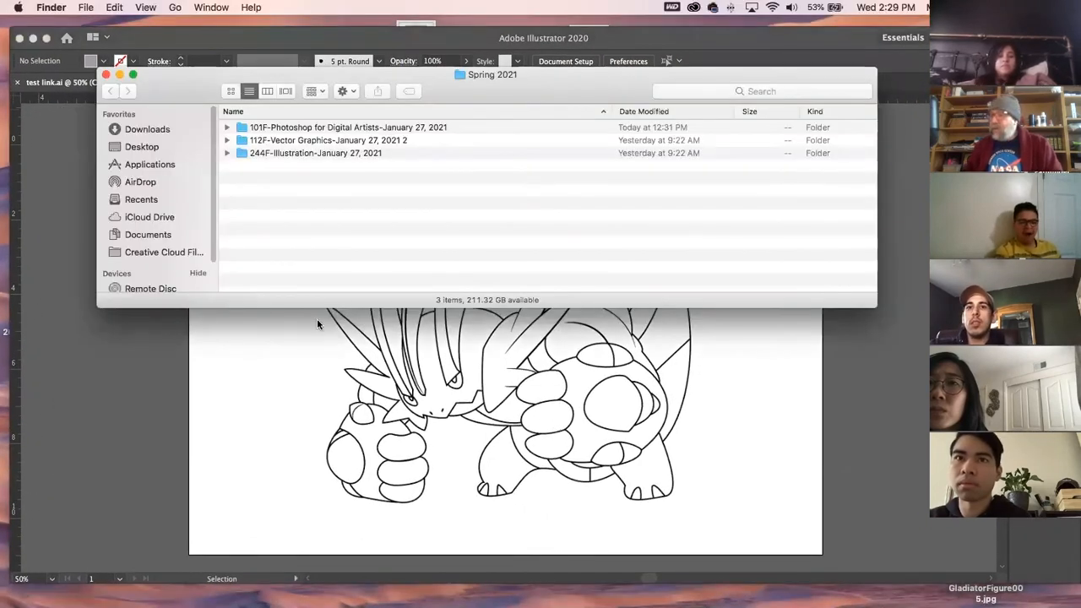
double_click(242, 140)
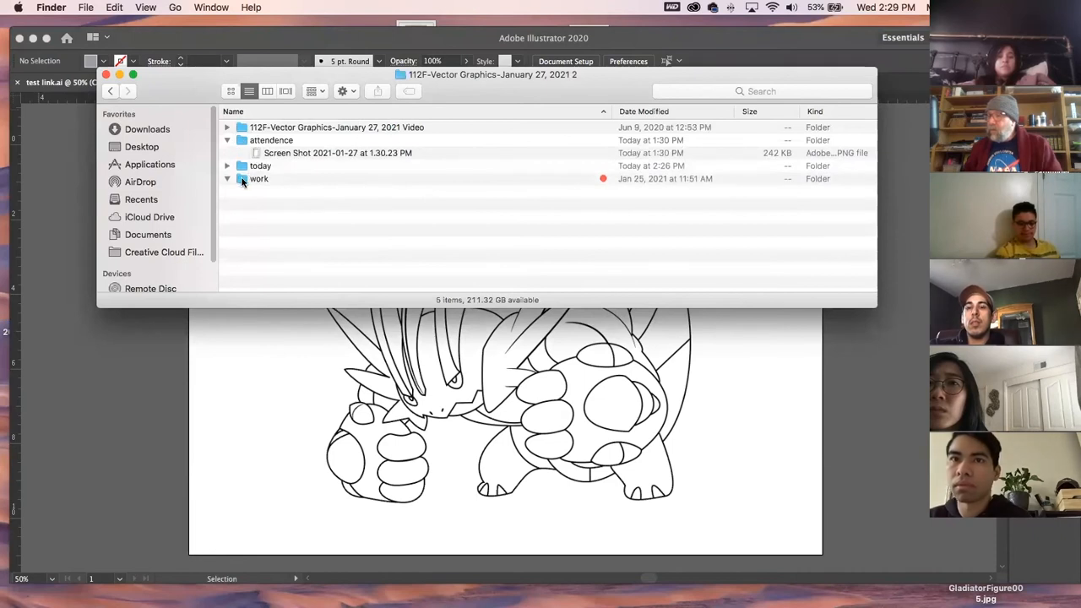
double_click(239, 167)
click(240, 129)
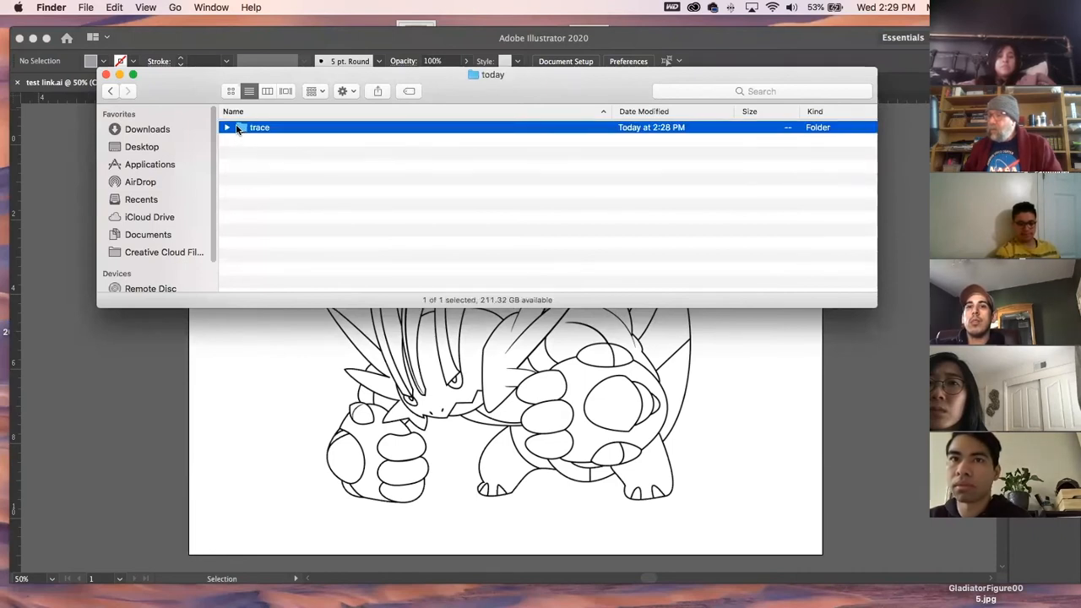
double_click(238, 126)
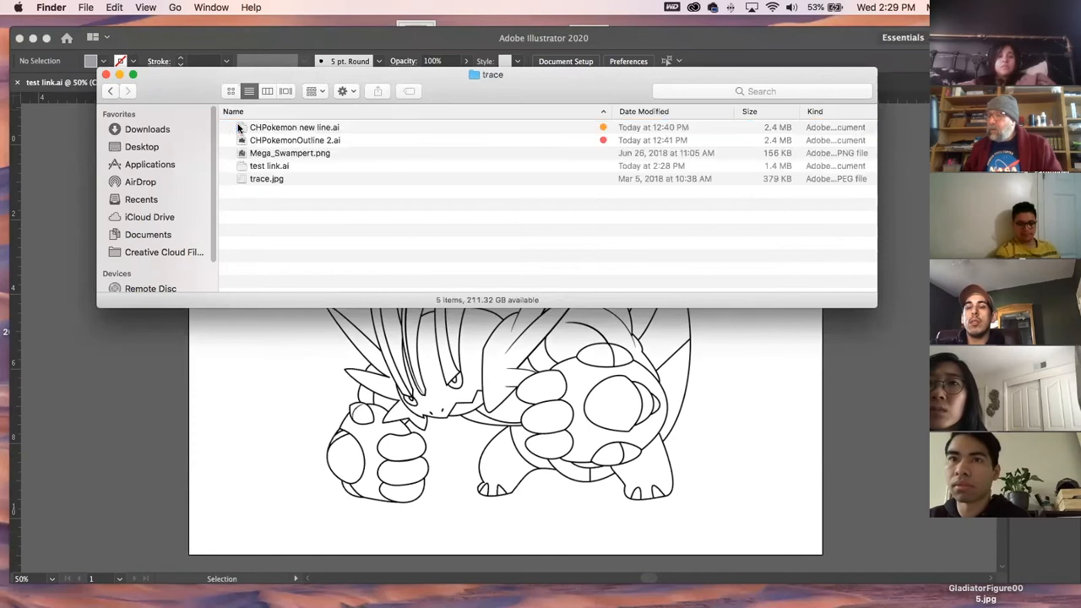
click(243, 180)
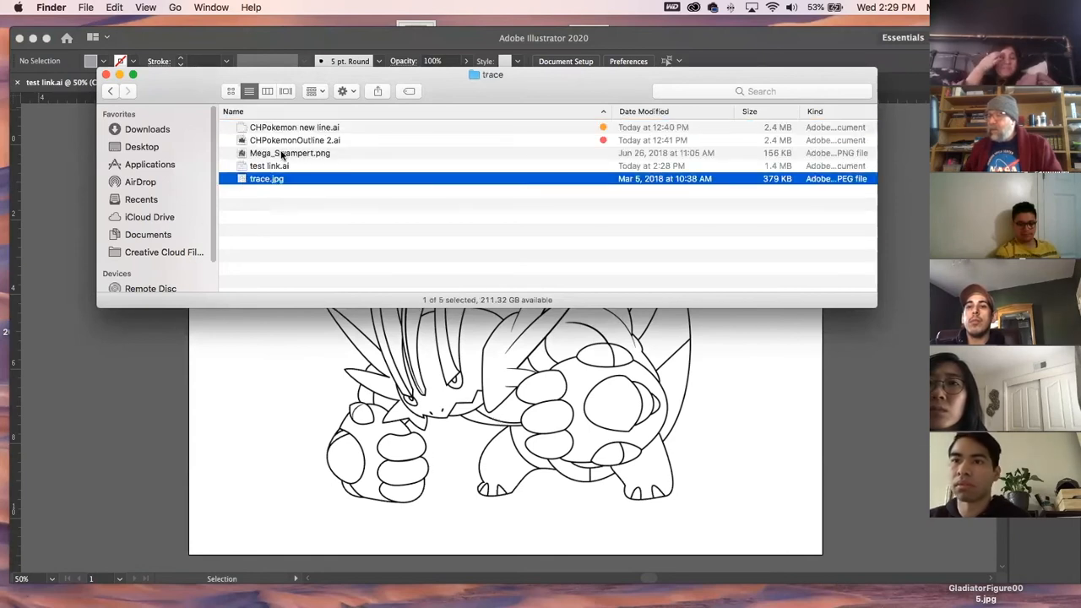
Duplicate trace.jpg within the trace folder, and switch to Illustrator to delete the linked drawing from the artboard
drag(241, 182, 254, 217)
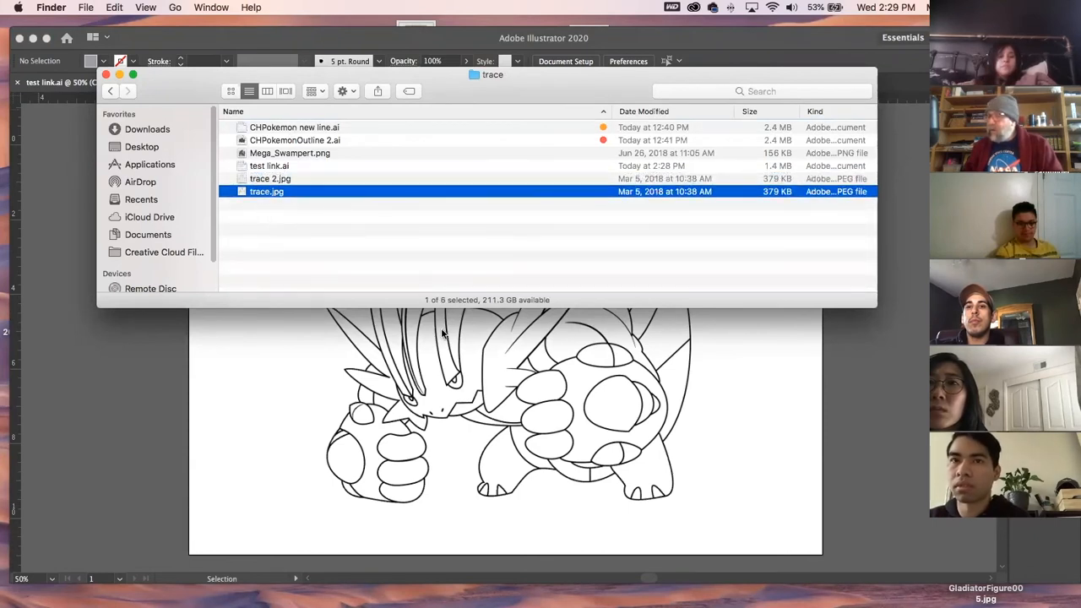
click(442, 333)
click(490, 376)
key(Delete)
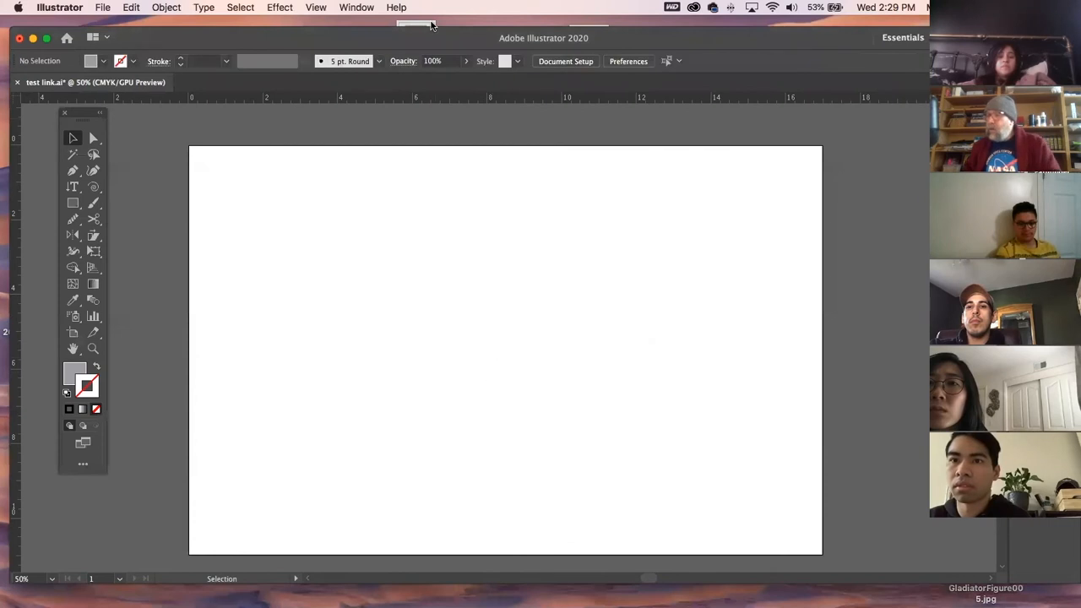
Place trace 2.jpg from the trace folder into the document as a linked file
mouse_move(427, 38)
mouse_down()
mouse_move(423, 301)
mouse_move(381, 26)
mouse_move(390, 46)
mouse_up()
click(103, 8)
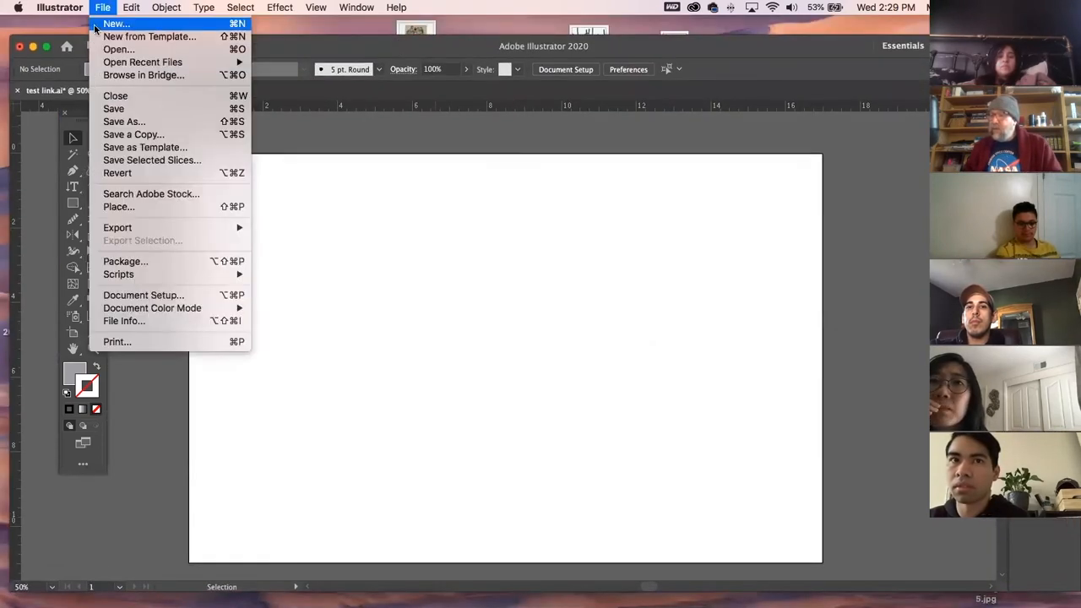
click(123, 207)
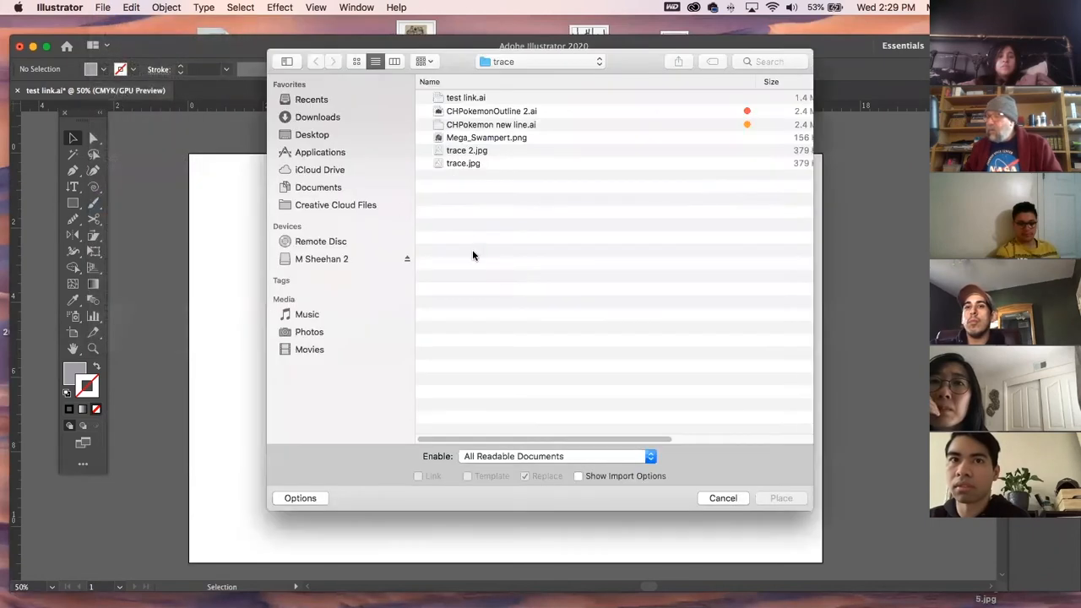
click(451, 152)
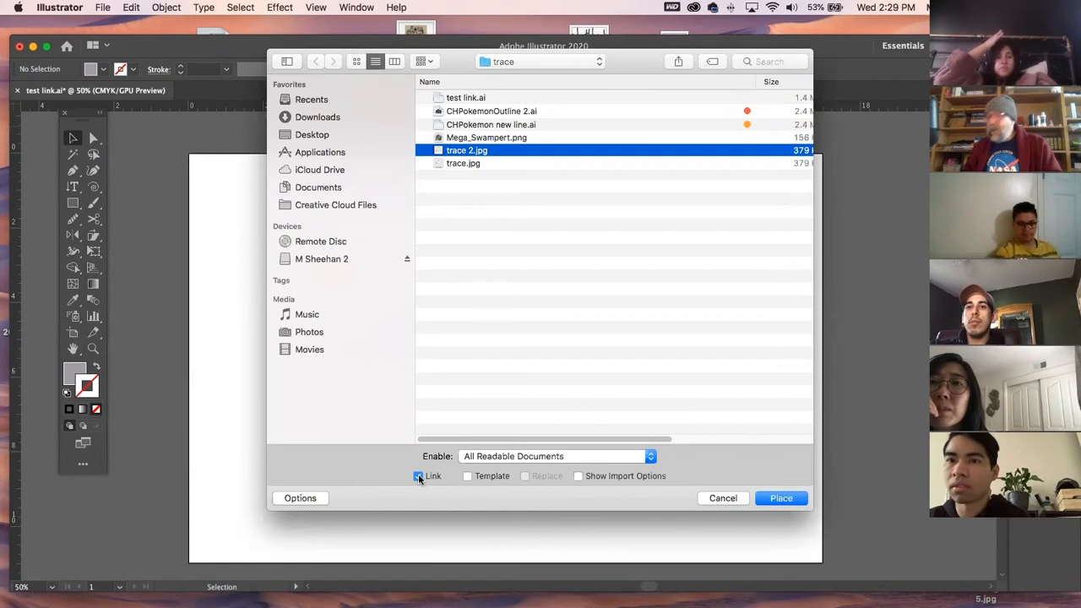
key(Return)
click(353, 229)
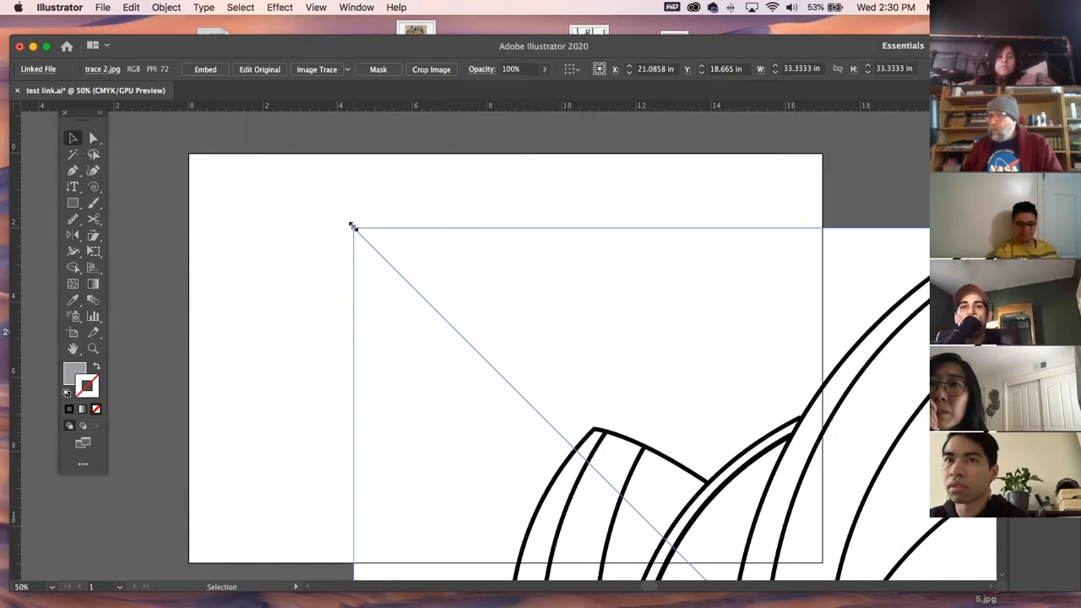
Scale the placed trace 2.jpg down proportionally to about 8.66 in square, center it over the artboard and deselect it
mouse_move(355, 225)
mouse_down()
mouse_move(497, 360)
mouse_move(623, 449)
mouse_move(624, 500)
mouse_up()
drag(717, 503, 296, 186)
drag(215, 181, 445, 410)
drag(535, 440, 498, 280)
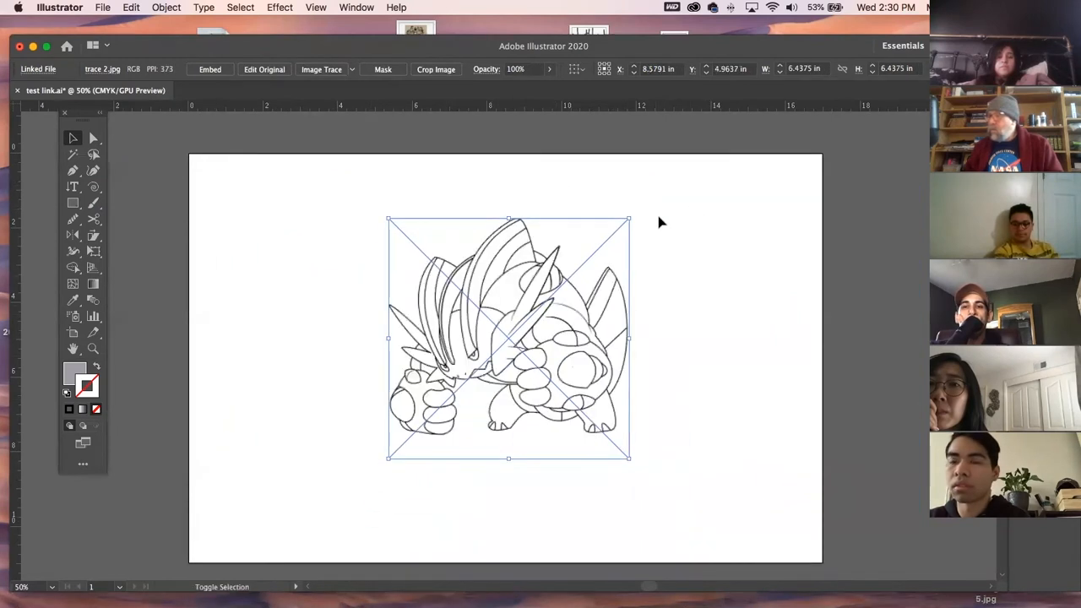
drag(630, 220, 671, 164)
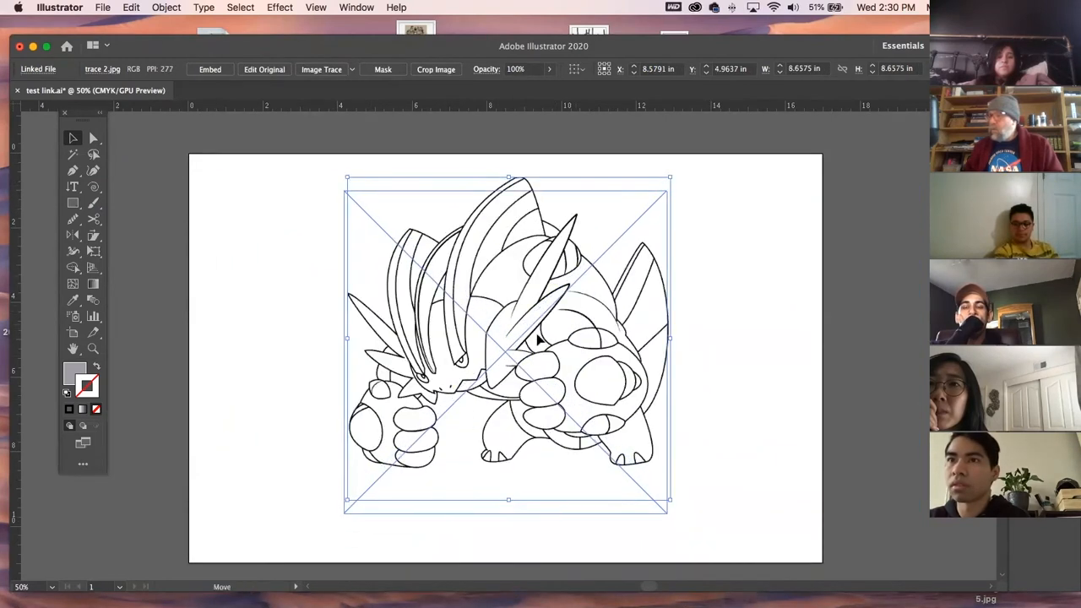
click(254, 316)
Save the Illustrator document, and open trace 2.jpg from the trace folder in Photoshop
key(a)
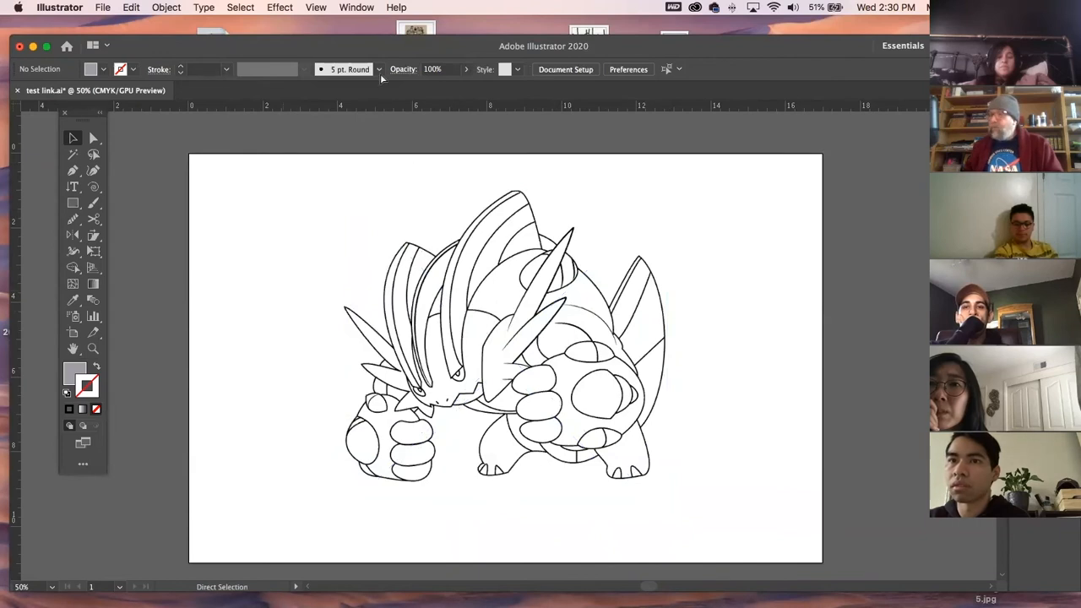
key(super+s)
drag(358, 46, 358, 270)
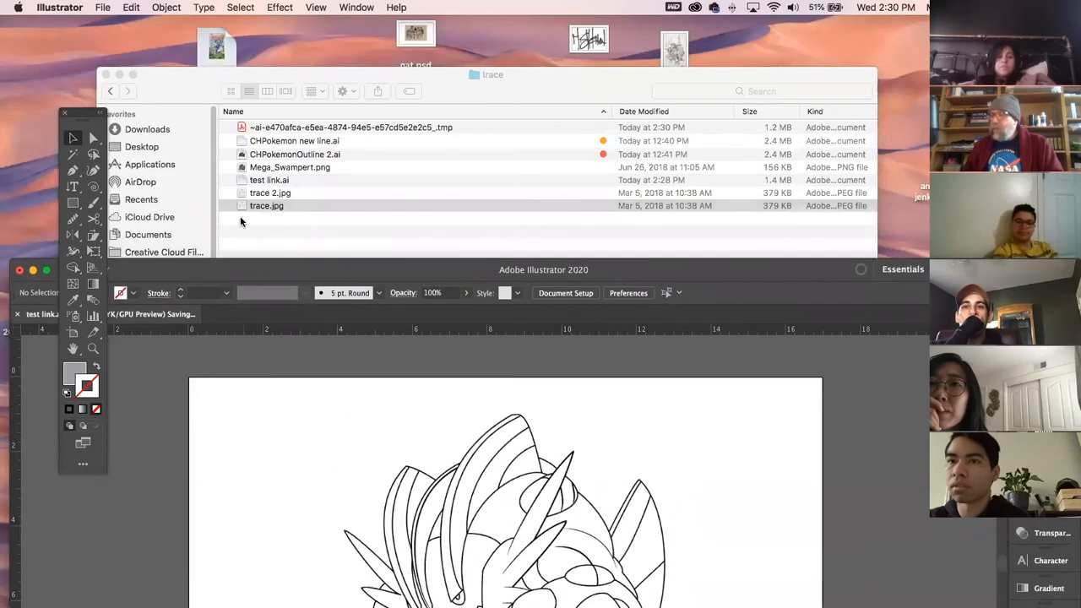
click(241, 206)
click(242, 194)
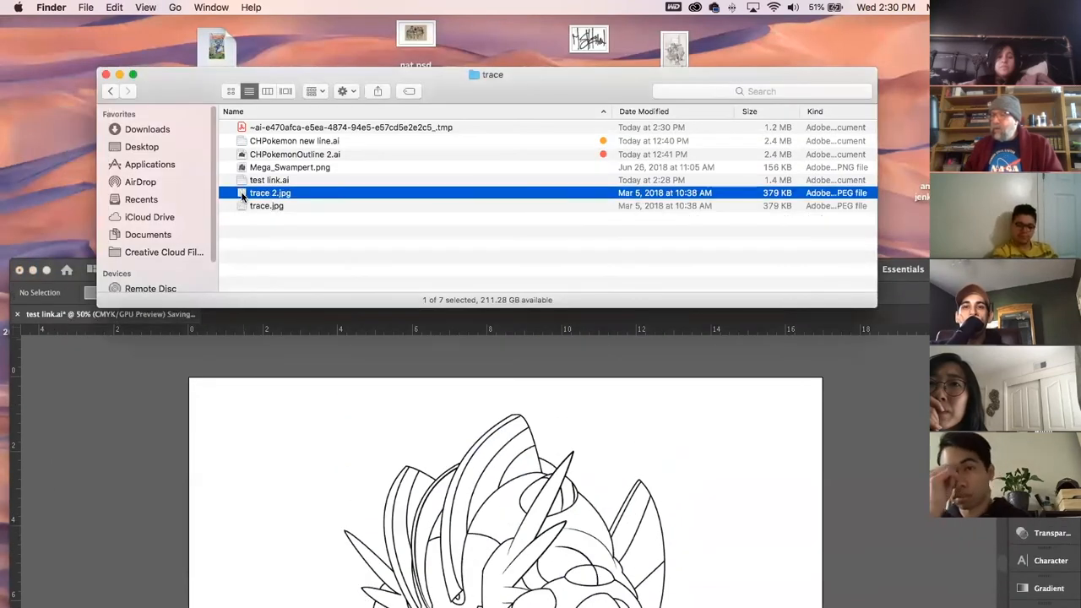
double_click(242, 193)
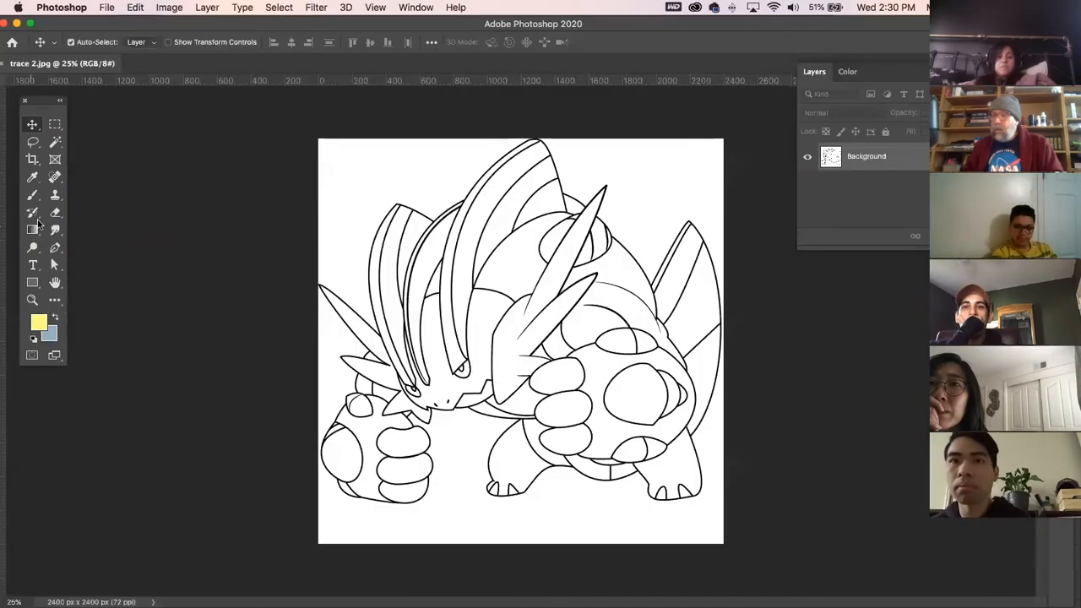
Marquee-select a square about 1450 px wide over the drawing's upper-left part, fill it with a darker yellow foreground color and deselect
click(55, 124)
drag(340, 143, 585, 388)
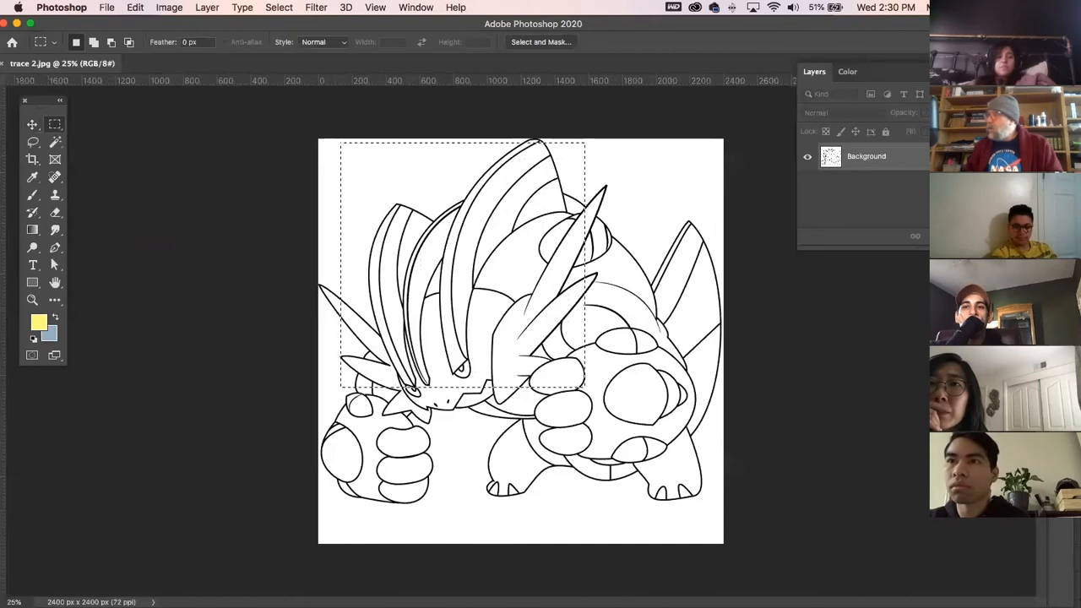
key(shift+Tab)
key(F7)
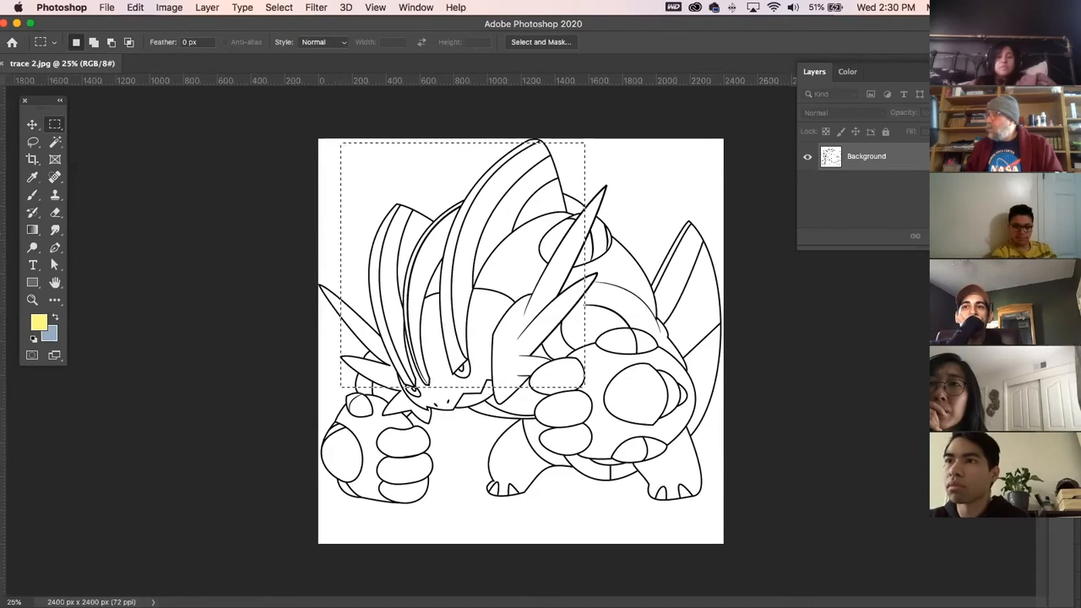
key(F6)
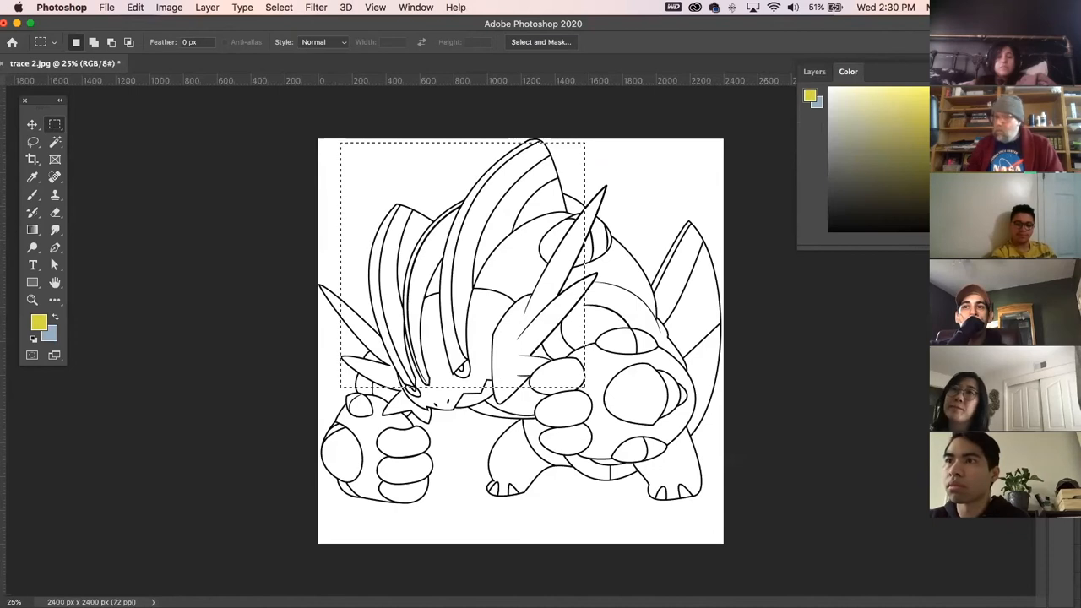
key(alt+BackSpace)
key(F7)
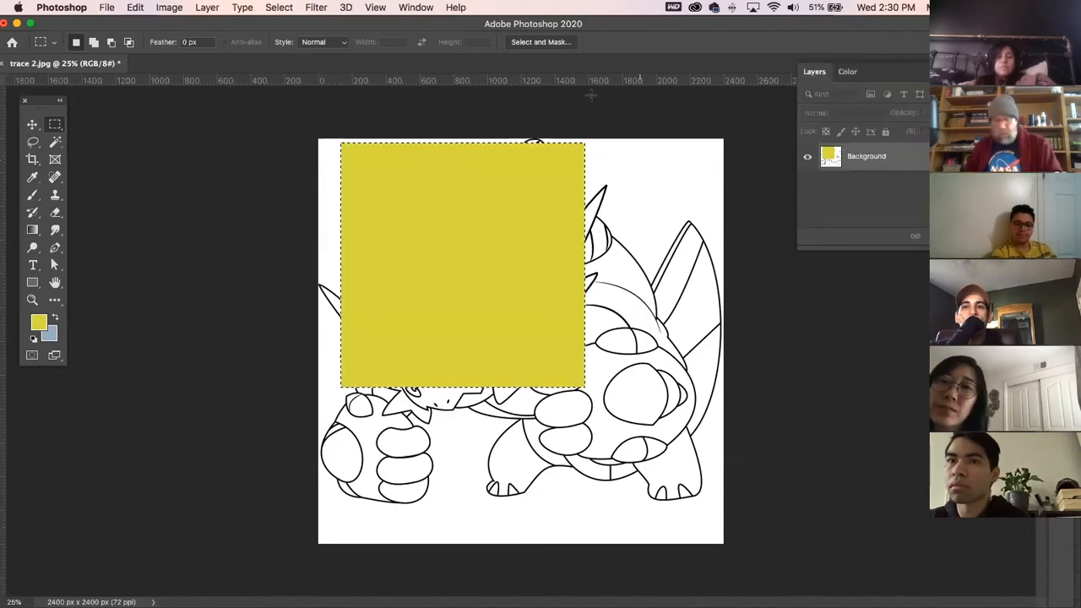
key(super+d)
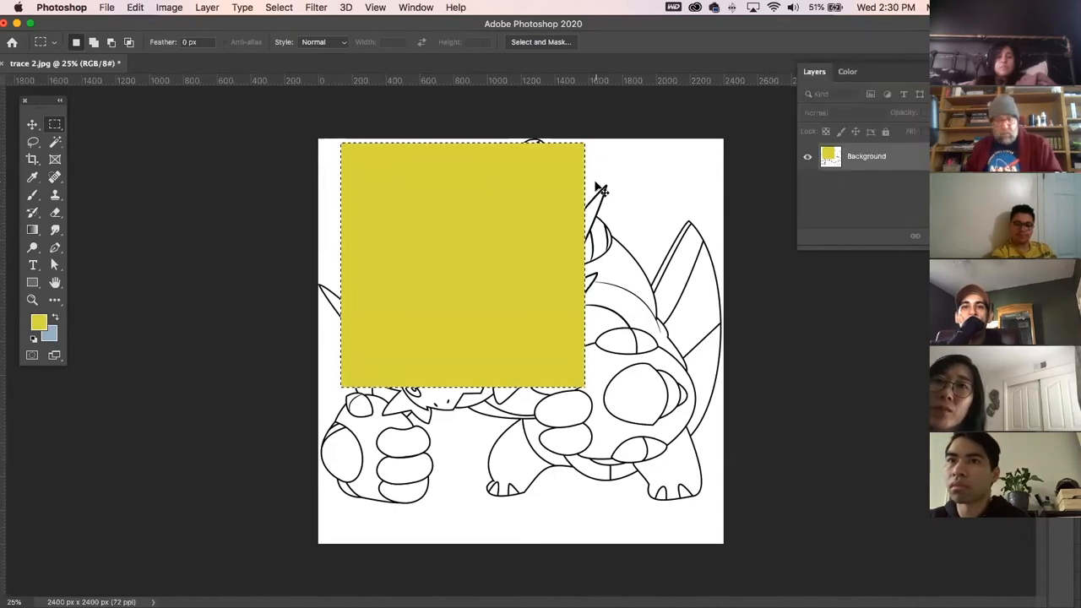
Save and close the edited trace 2.jpg, and quit Photoshop
key(h)
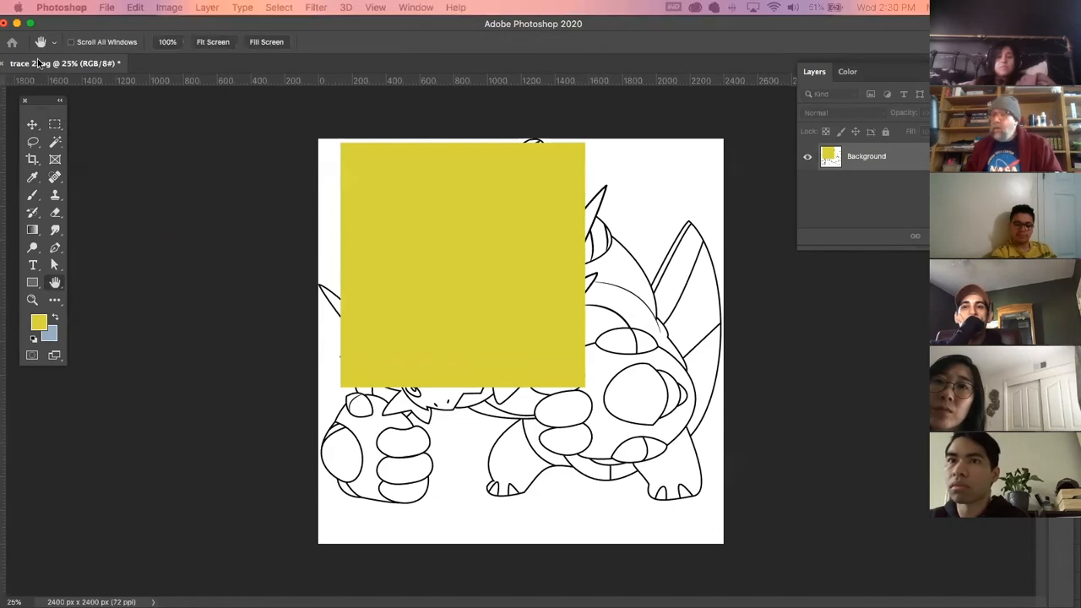
drag(81, 26, 95, 25)
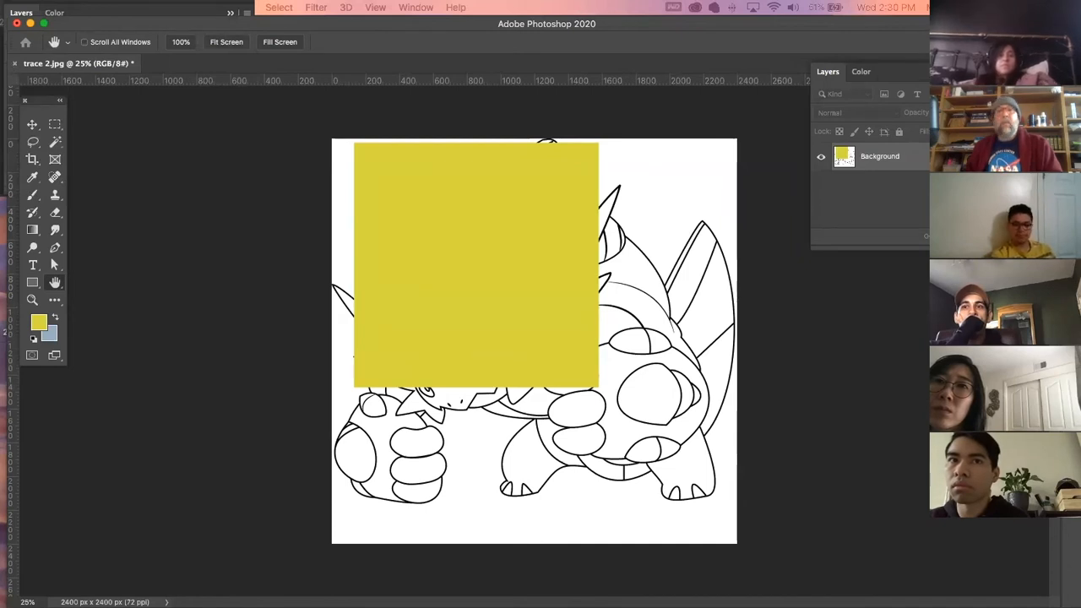
key(m)
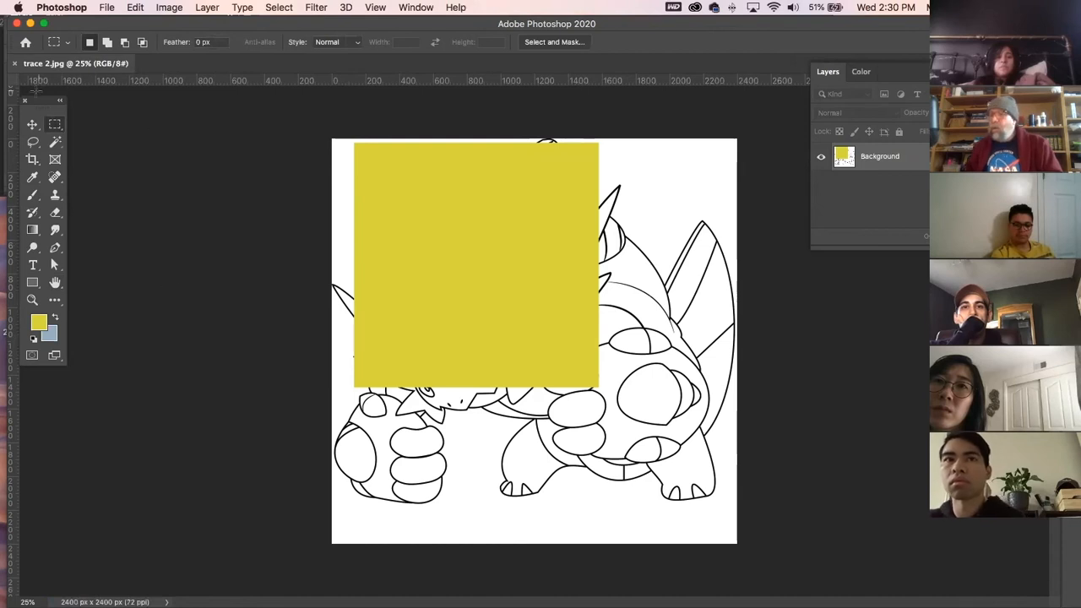
click(15, 64)
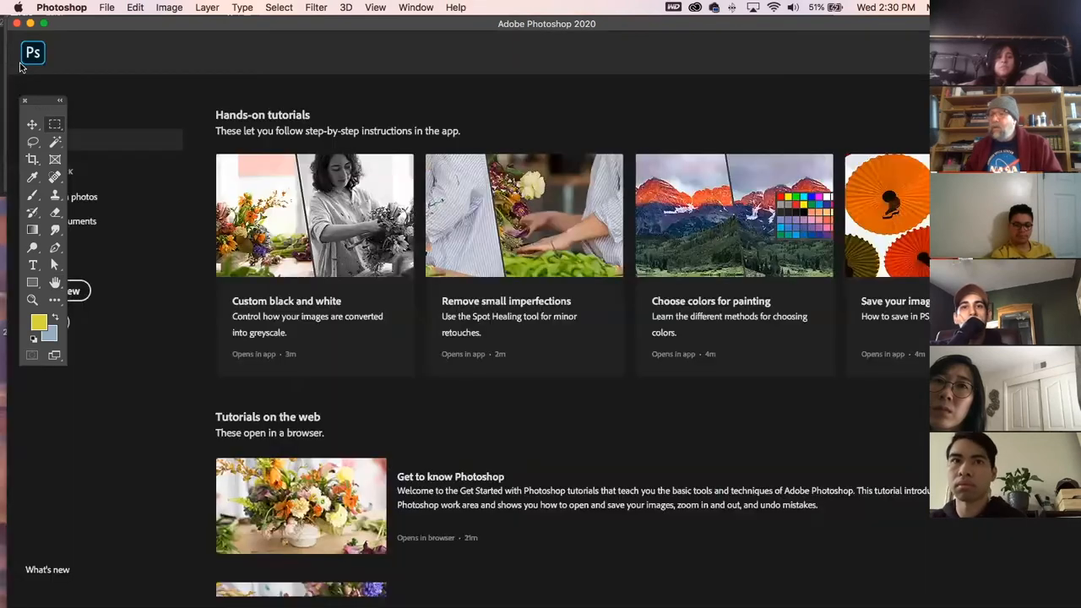
click(145, 25)
key(super+q)
Return to Illustrator and update the modified link so the artboard uses the edited trace 2.jpg
click(390, 331)
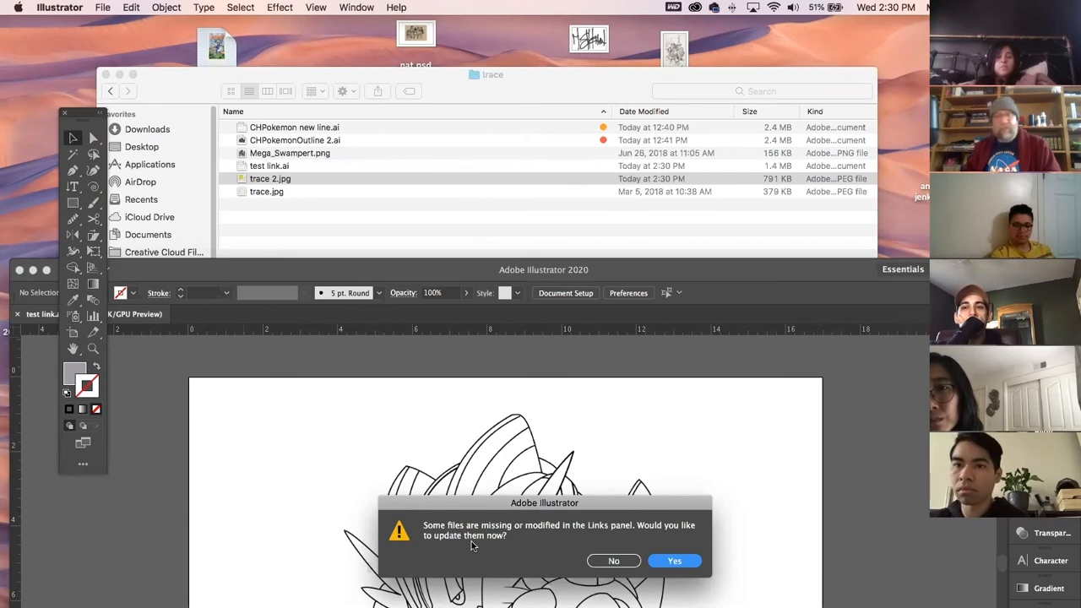
click(669, 563)
drag(397, 270, 366, 59)
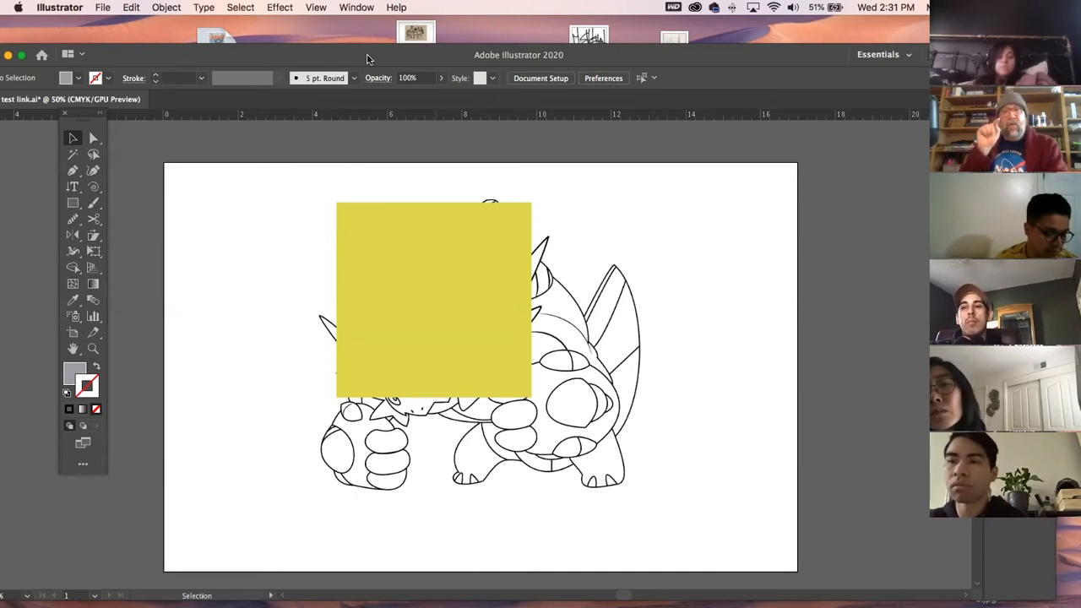
Show the Links panel, embed the linked trace 2.jpg in the document, and deselect it
click(349, 6)
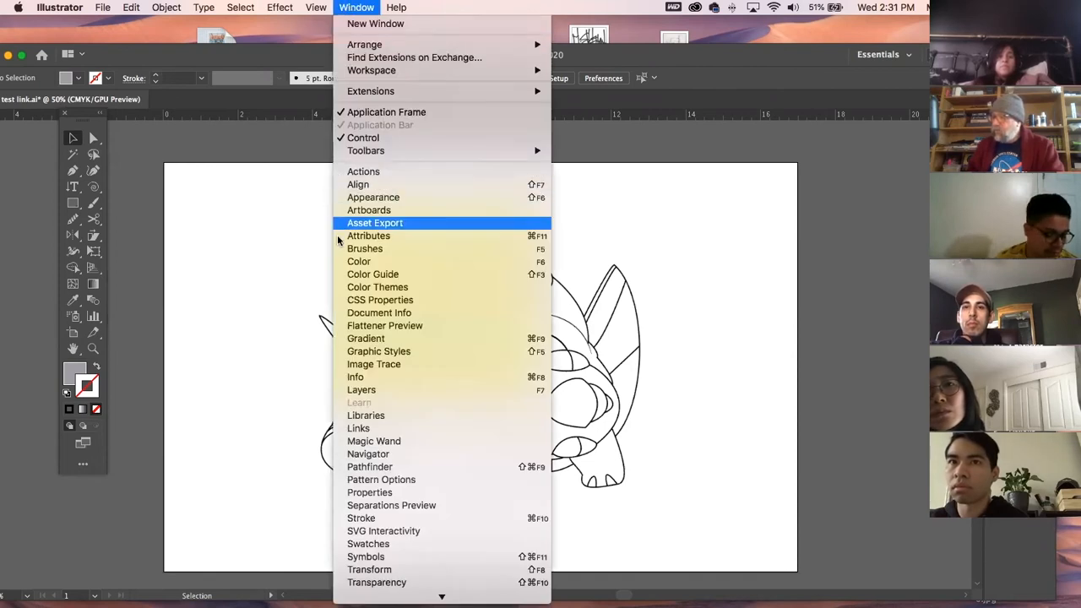
click(378, 431)
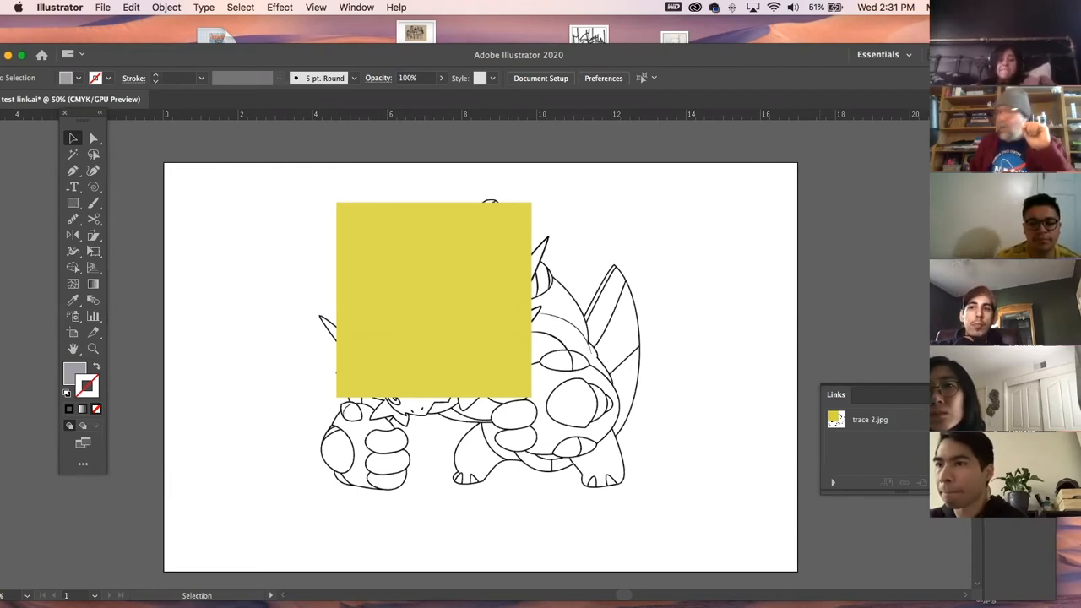
click(974, 396)
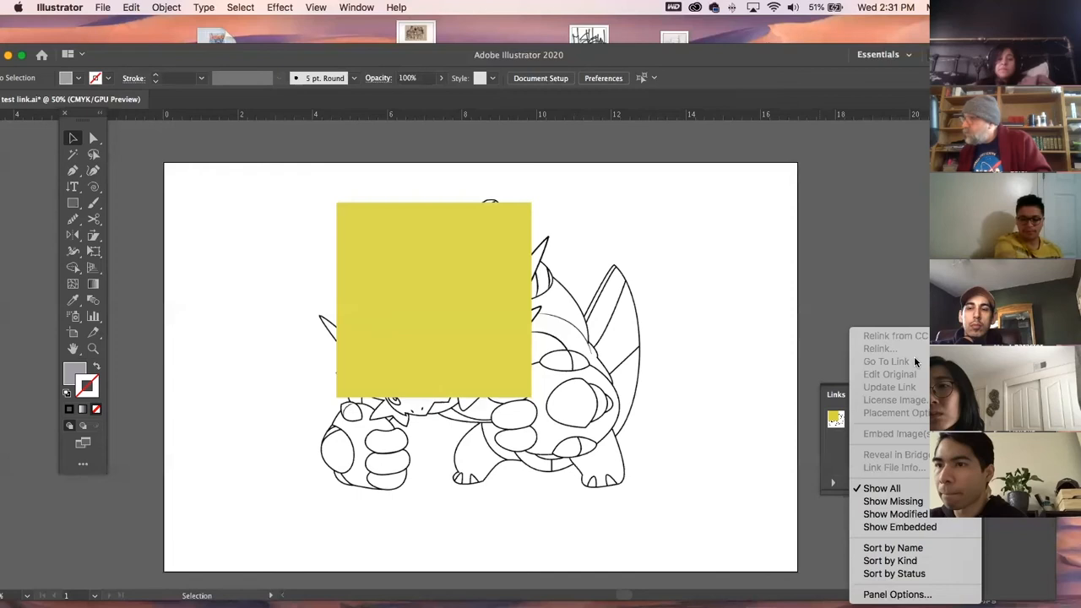
click(591, 357)
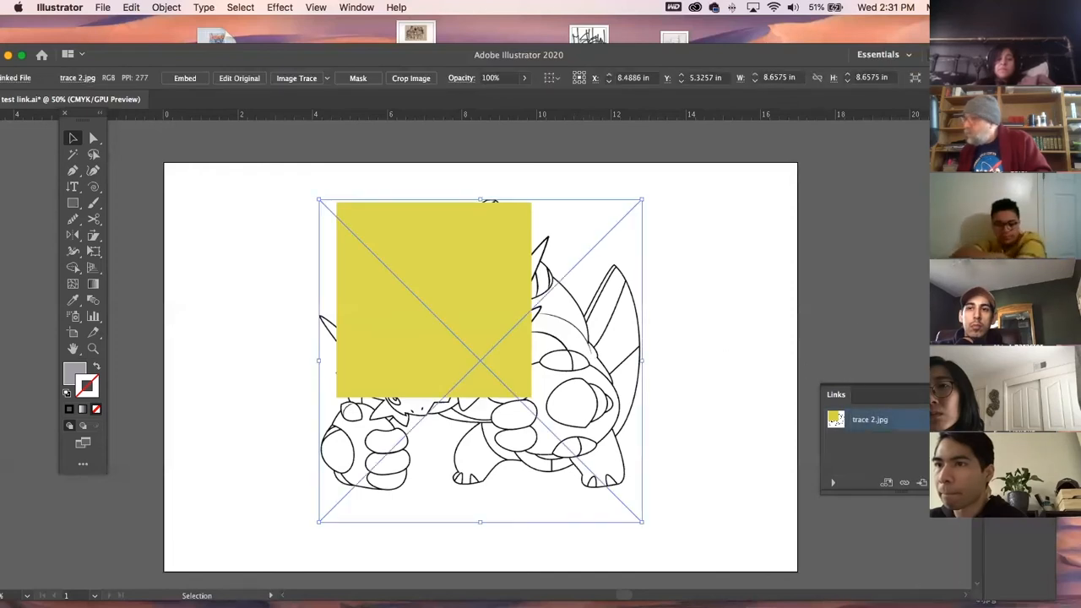
click(973, 394)
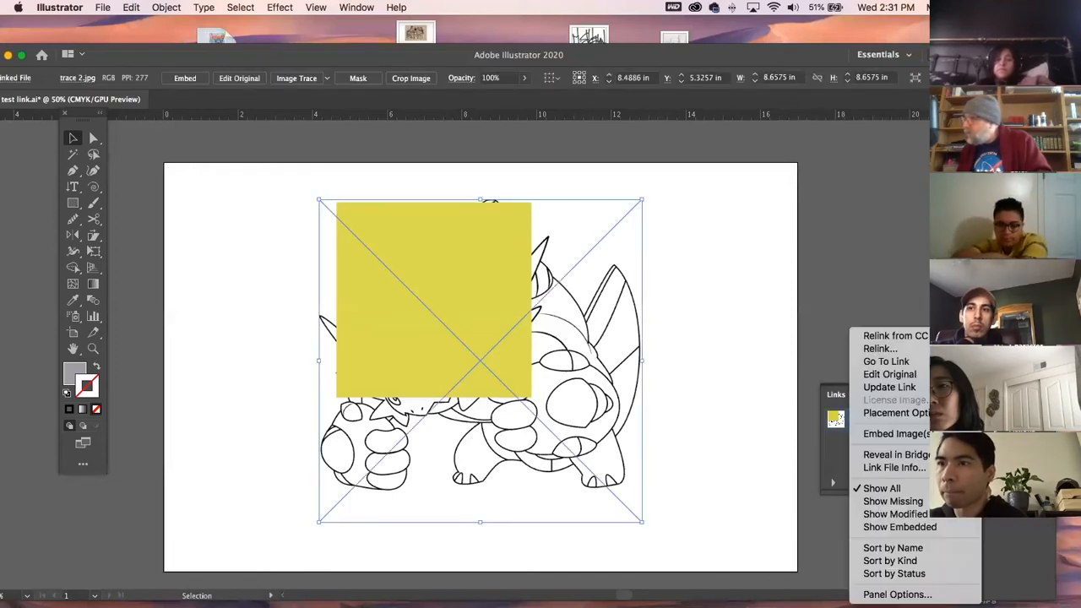
click(887, 434)
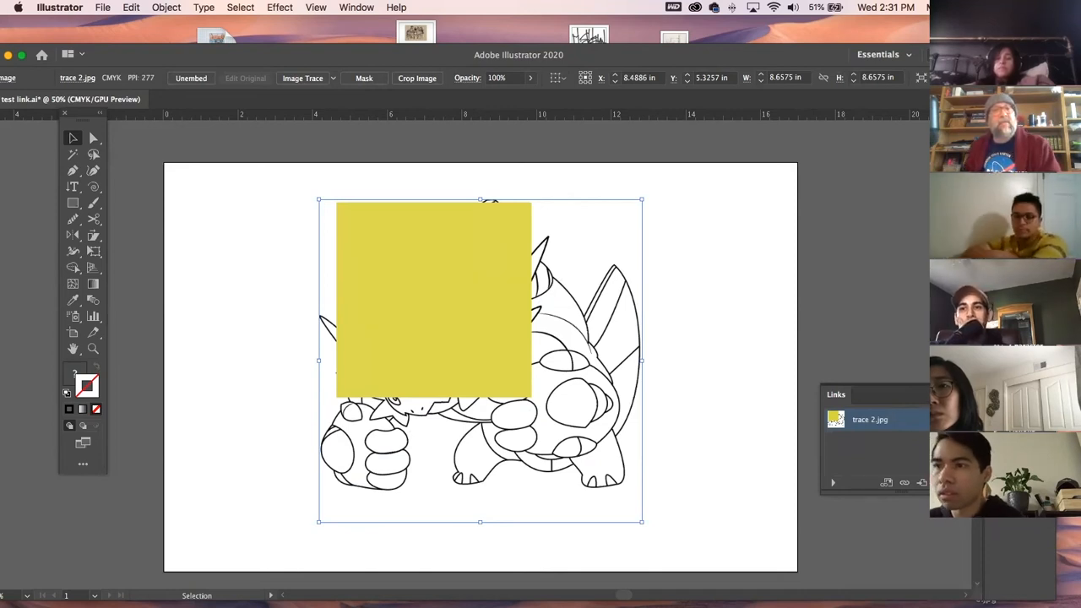
click(842, 342)
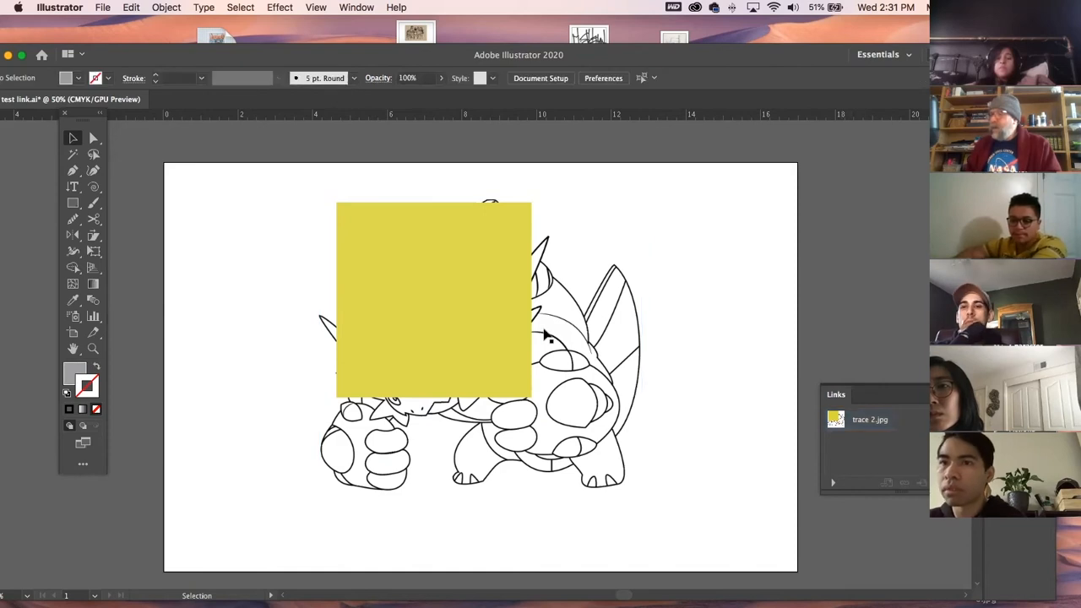
Select the embedded trace 2.jpg drawing and delete it from the artboard
click(535, 335)
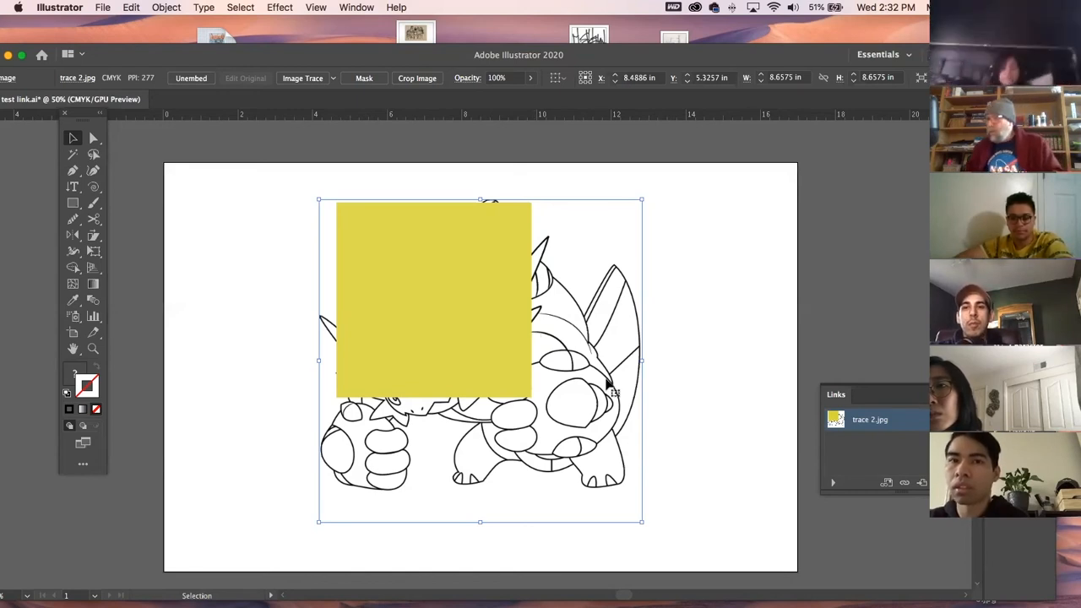
click(896, 382)
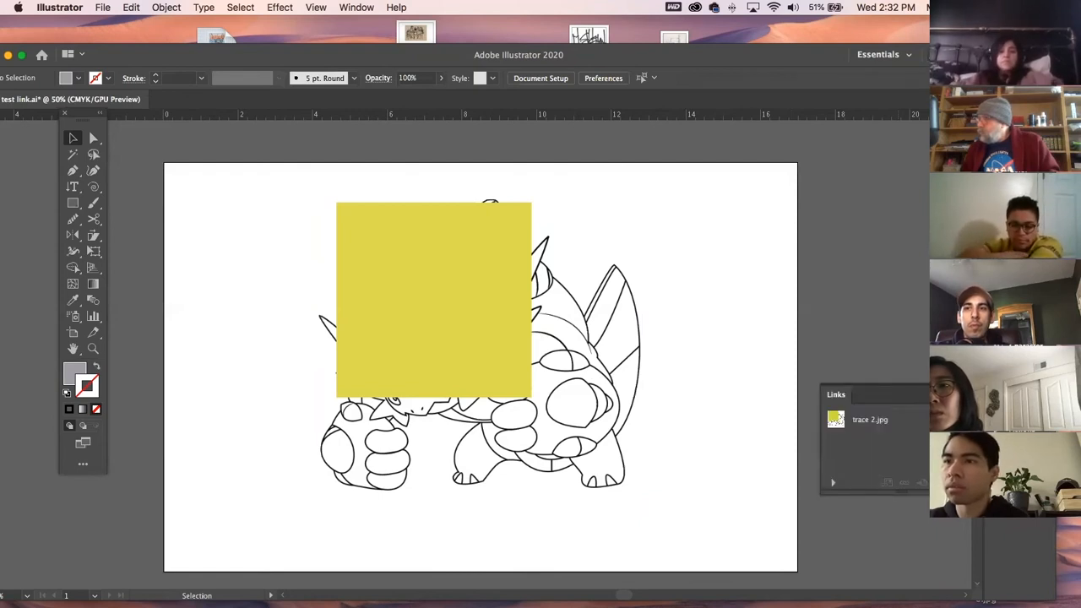
click(964, 395)
click(457, 277)
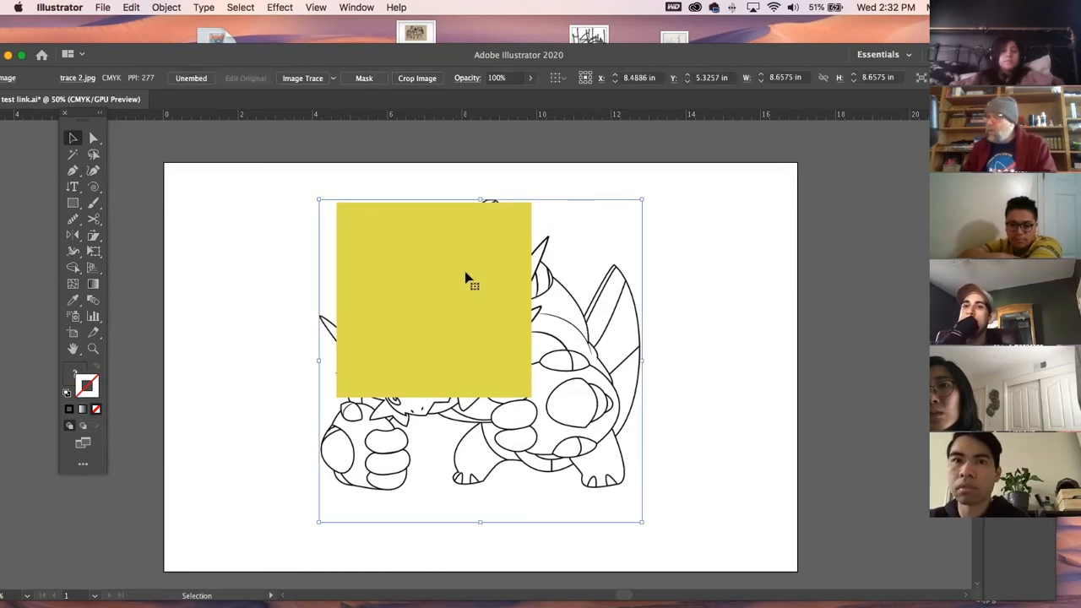
key(Delete)
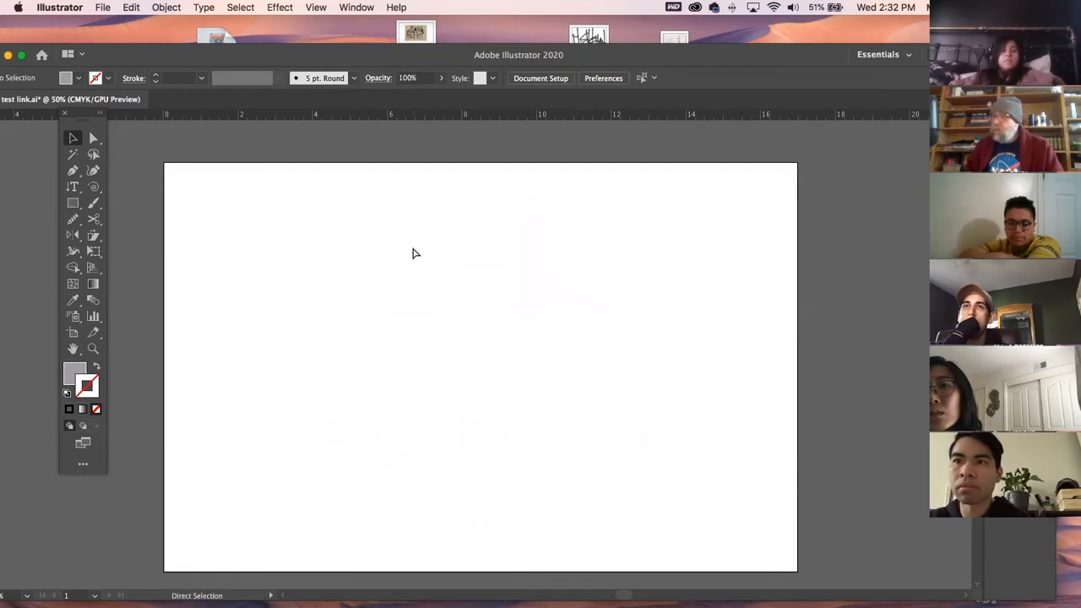
double_click(296, 52)
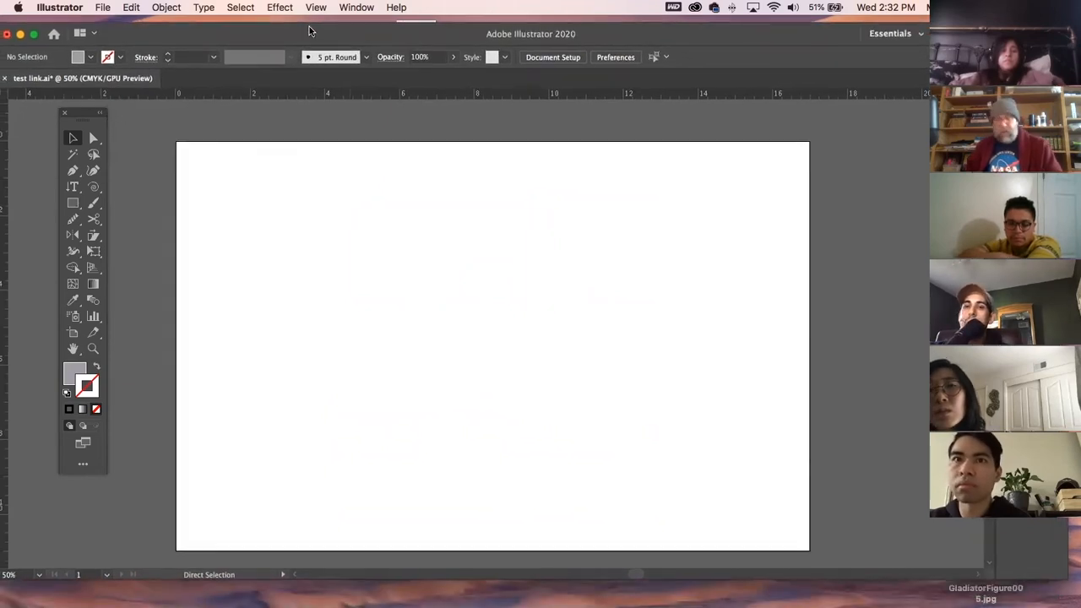
Undo the deletion and the embedding of trace 2.jpg, check the Links panel, and deselect the linked image
key(super+z)
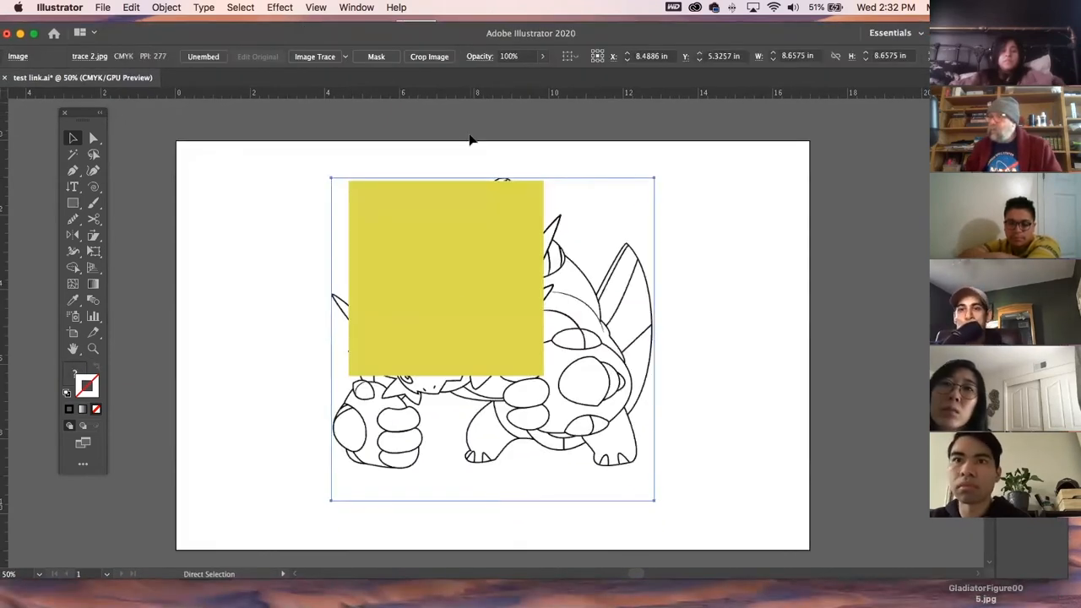
key(super+z)
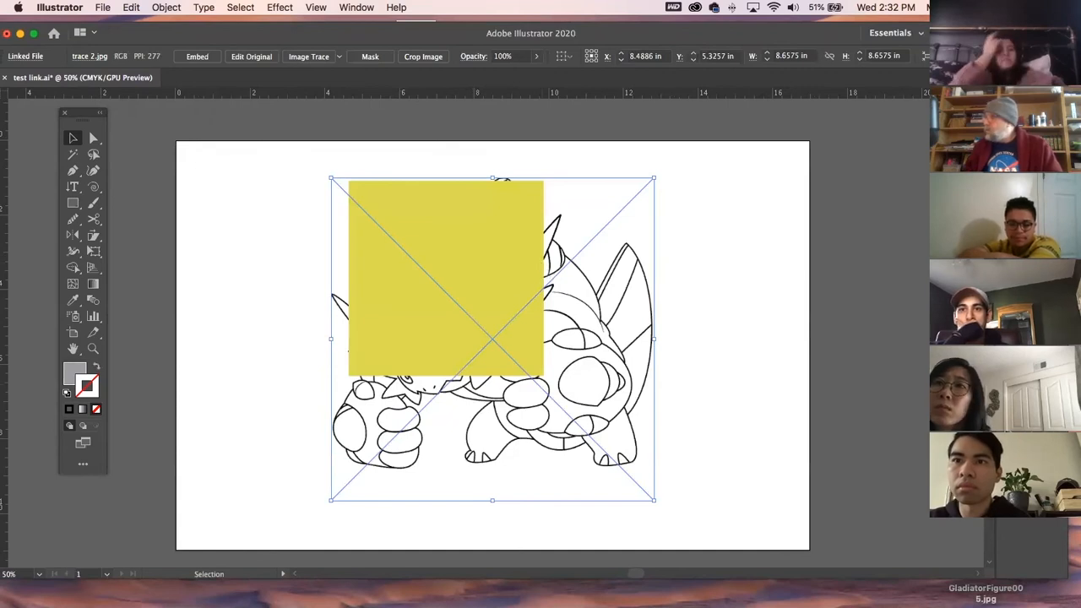
click(1010, 374)
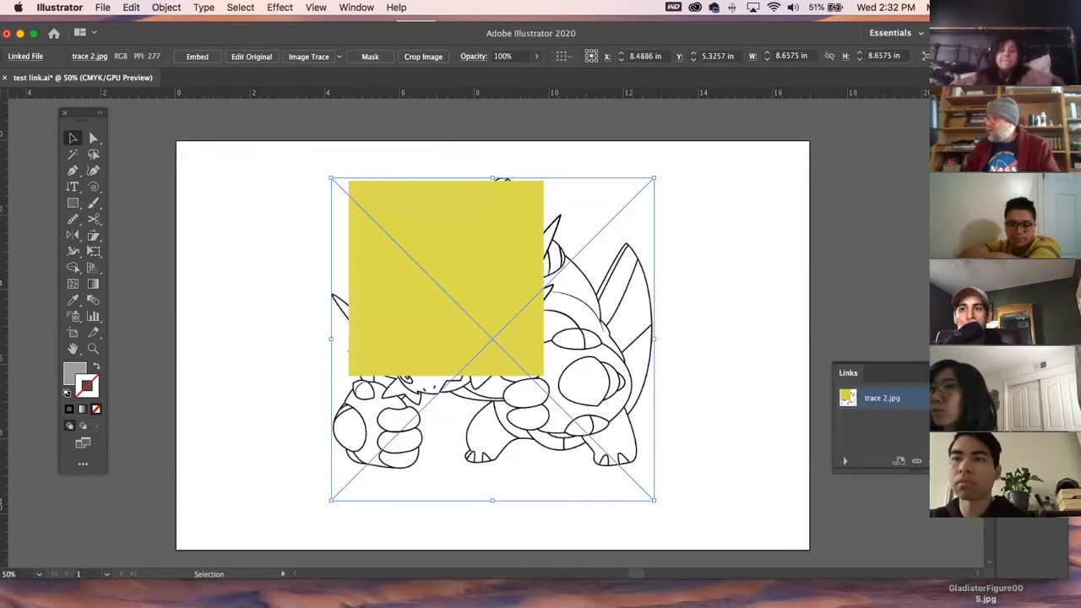
click(1010, 374)
click(725, 291)
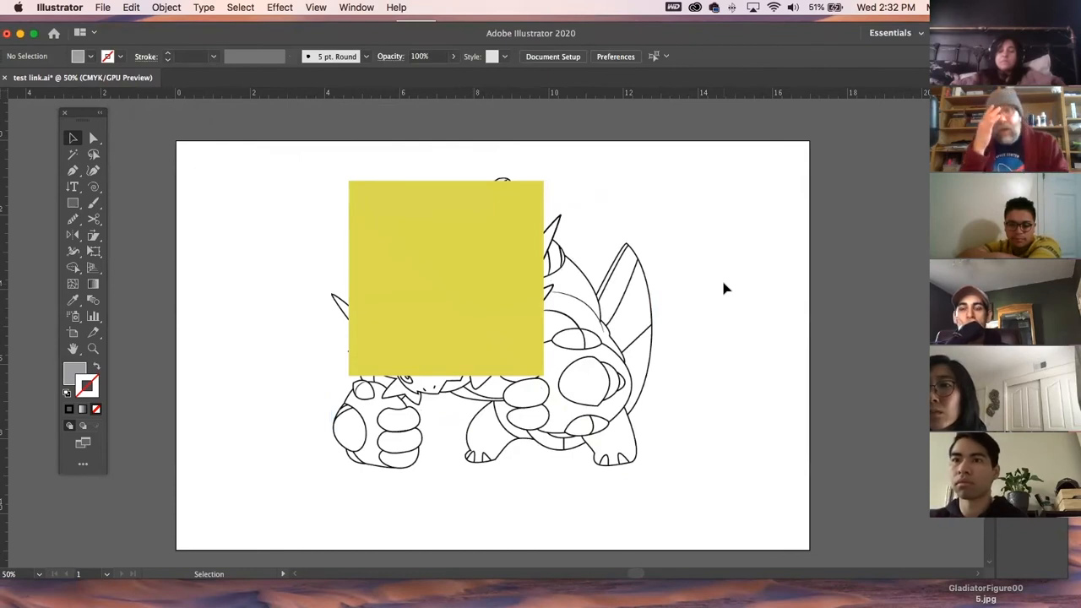
Add a line of point text beside the drawing's upper part, consisting of a first name followed by "IS CRAZY"
click(73, 186)
click(73, 187)
click(118, 186)
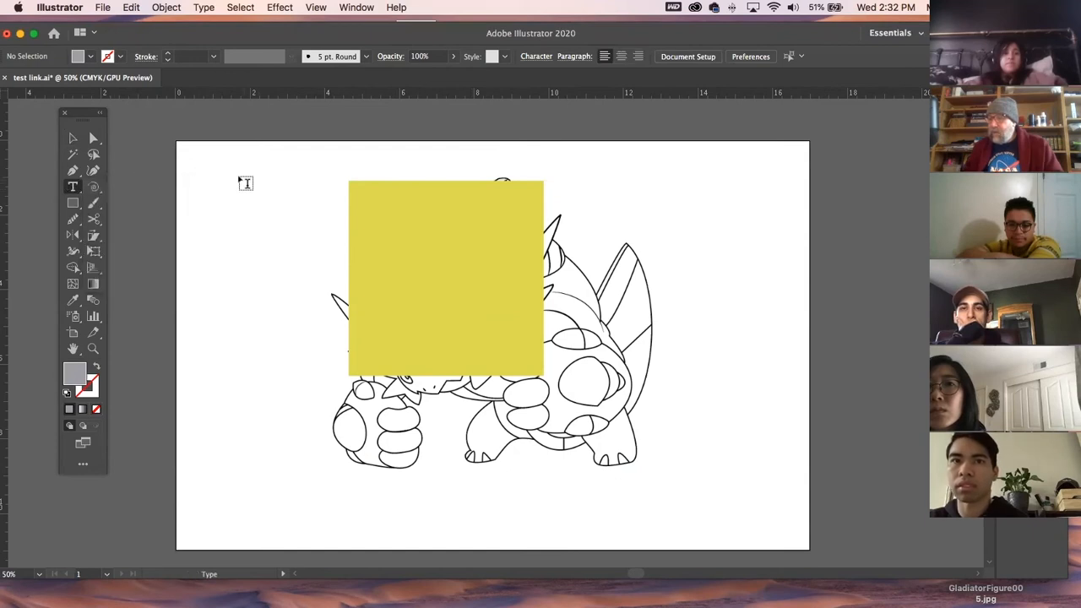
click(228, 172)
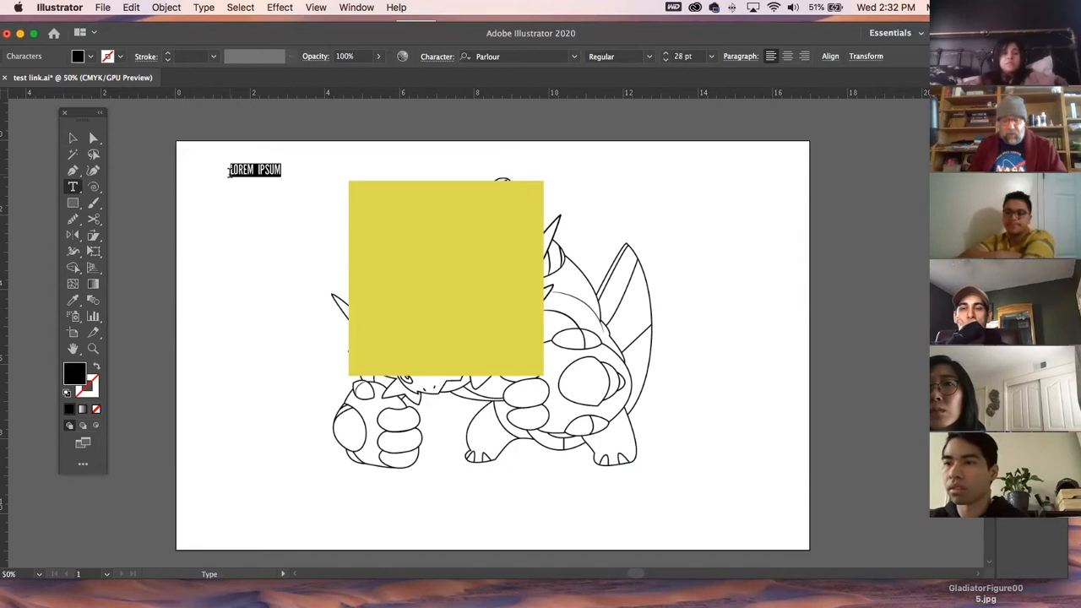
key(BackSpace)
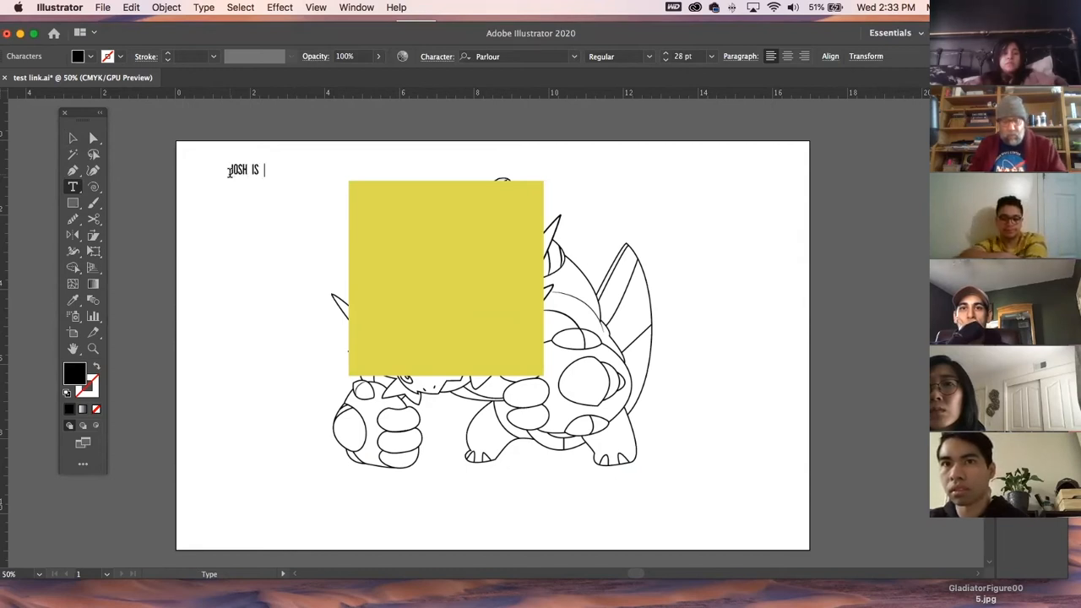
text(JOSH IS CRAZY)
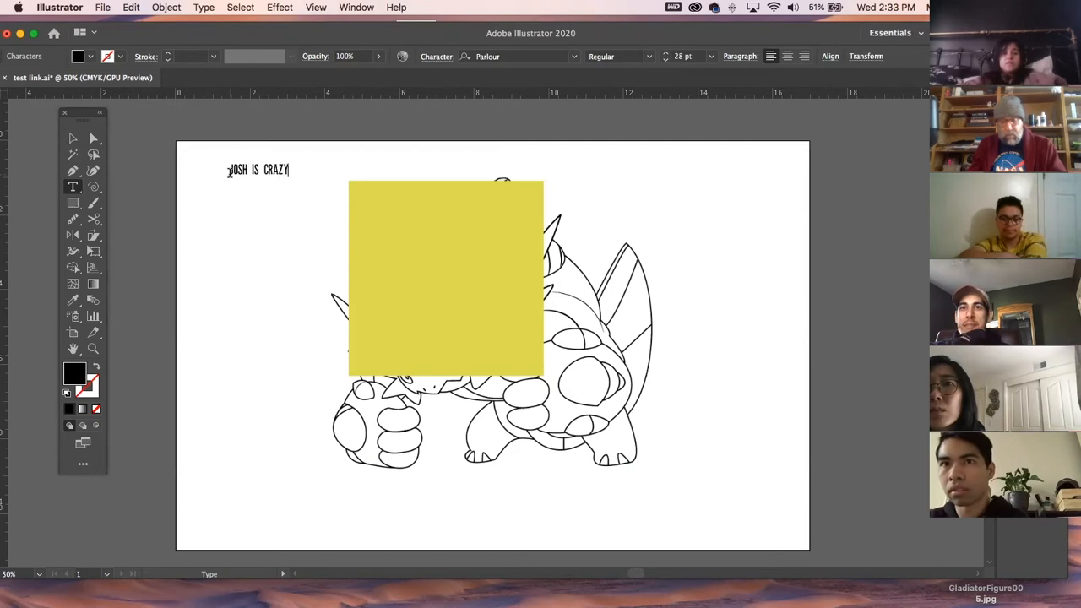
Enlarge the new text to about 66 pt, place it against the yellow square's edge, and deselect it
key(Escape)
drag(289, 176, 312, 240)
click(465, 278)
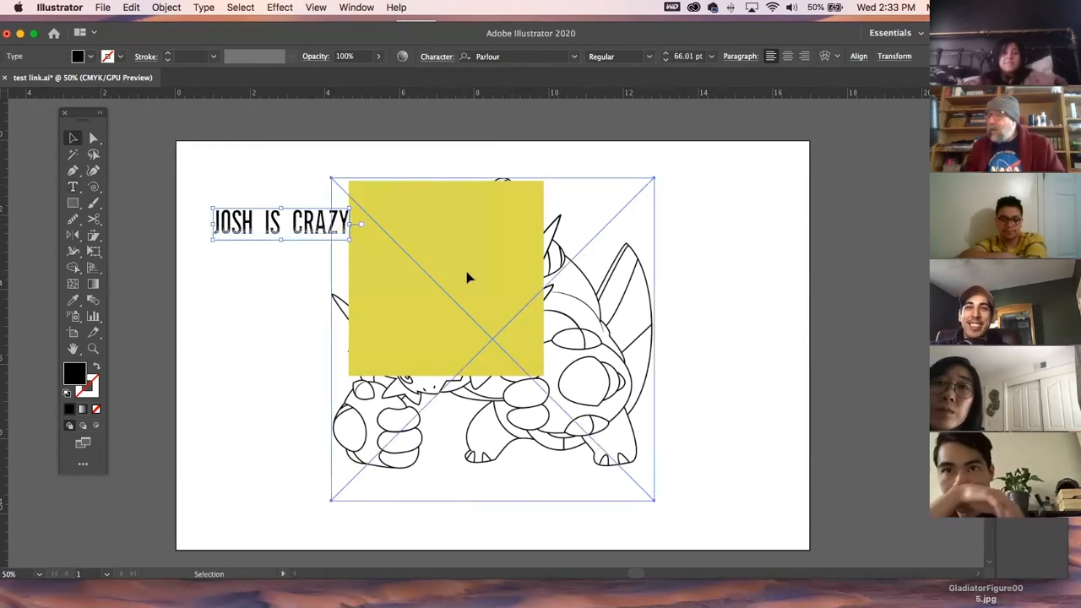
click(708, 310)
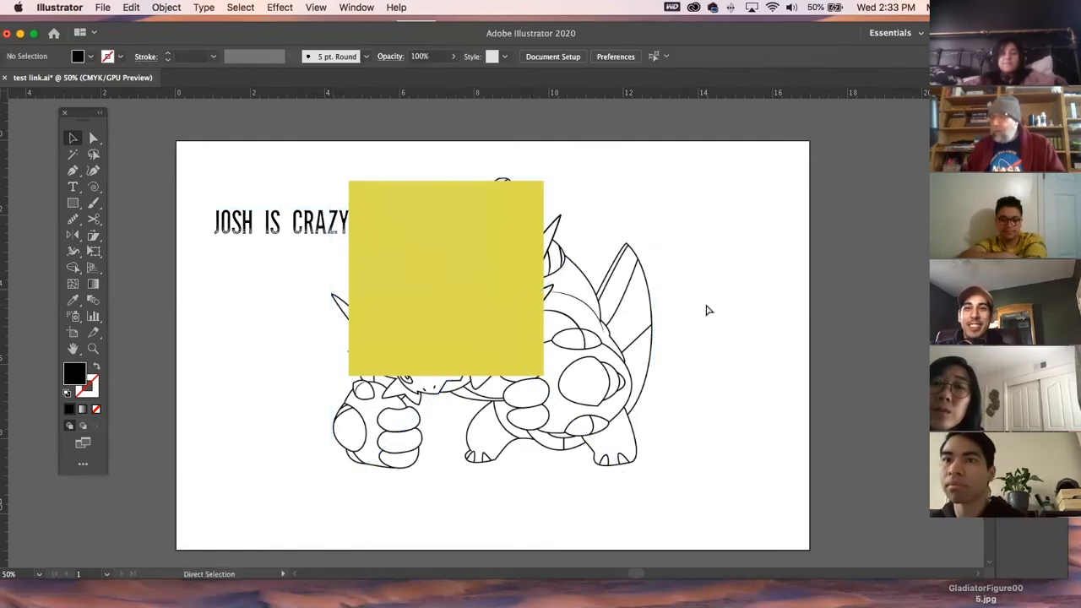
Save the document and package it with its links, fonts and report as test link_Folder in the trace folder
key(super+s)
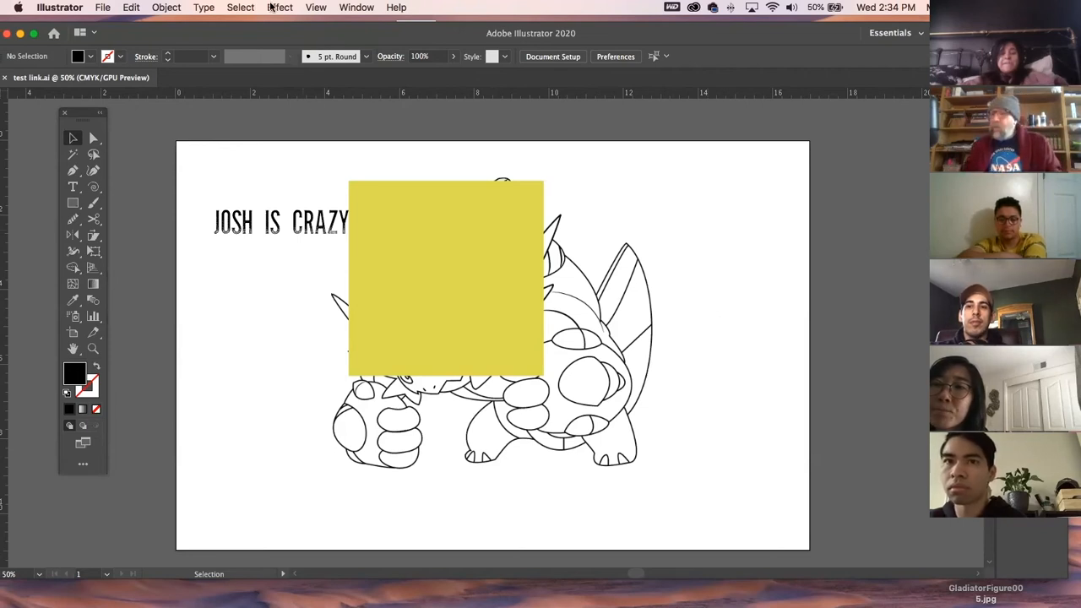
click(98, 7)
click(97, 7)
click(99, 7)
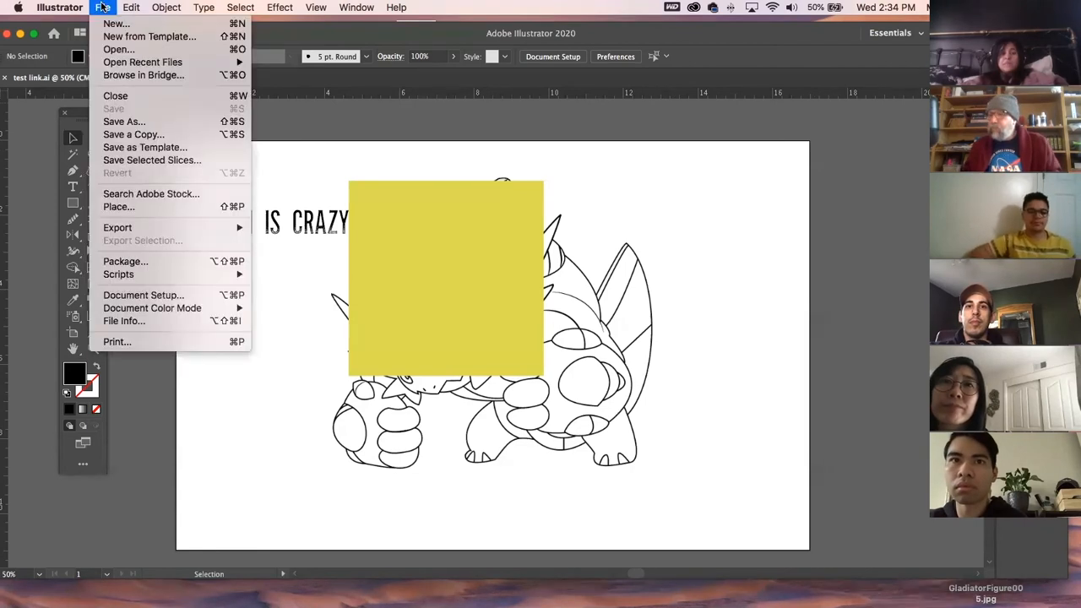
click(127, 261)
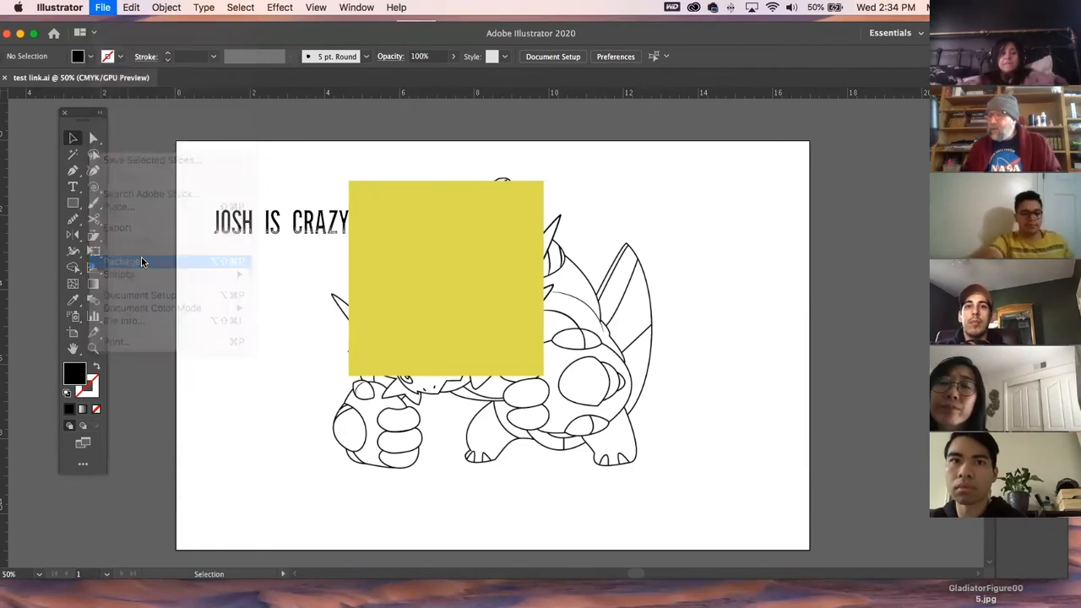
click(668, 228)
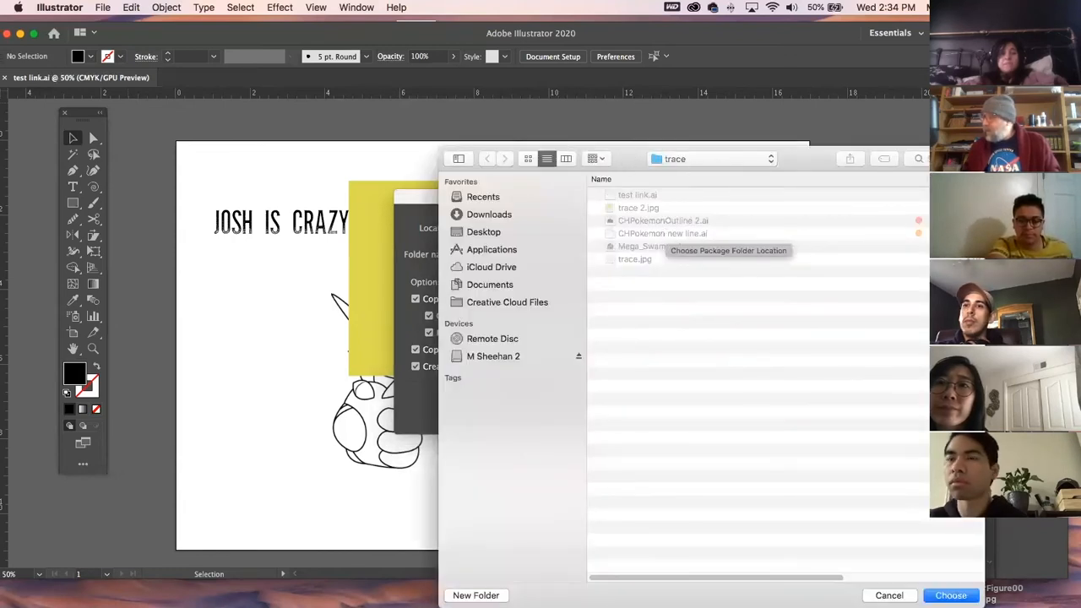
click(952, 595)
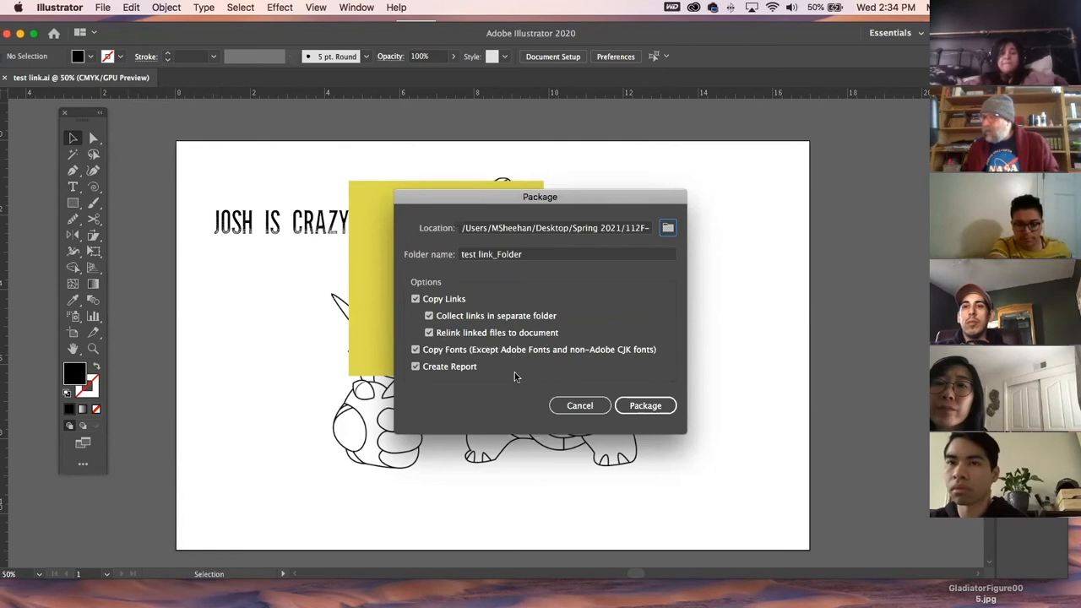
click(647, 406)
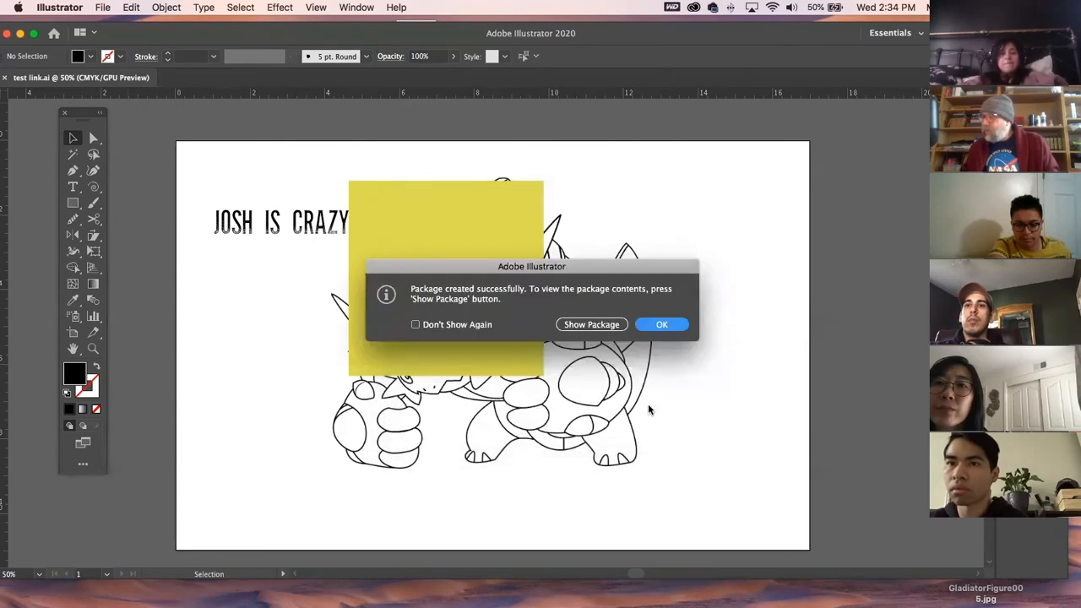
click(660, 325)
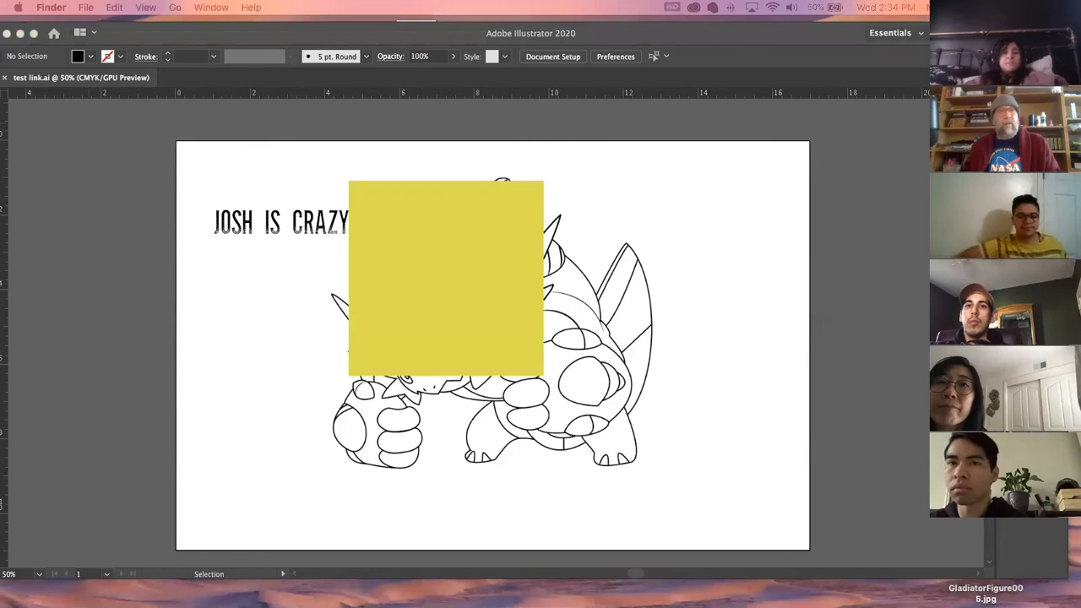
Switch to Finder and open the packaged test link_Folder under 112F-Vector Graphics-January 27, 2021 2, today, trace
drag(0, 76, 129, 76)
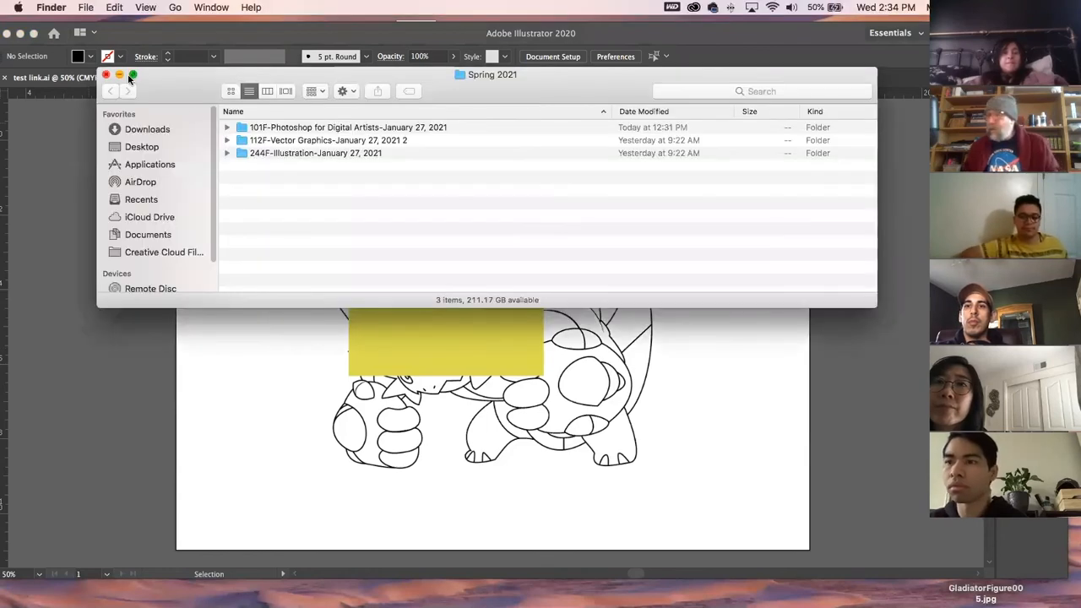
double_click(252, 141)
double_click(241, 178)
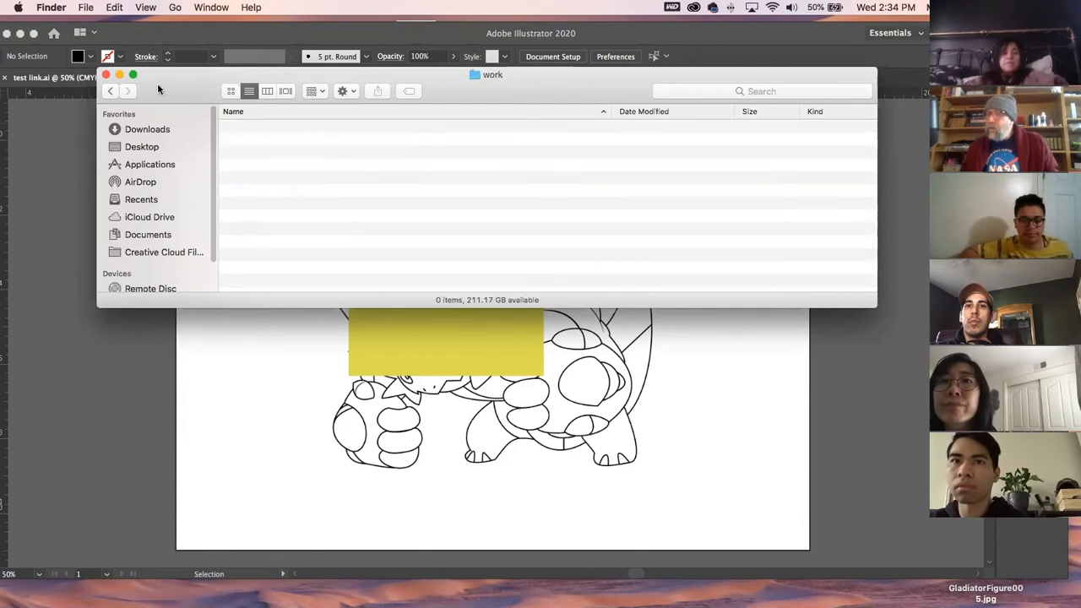
click(110, 91)
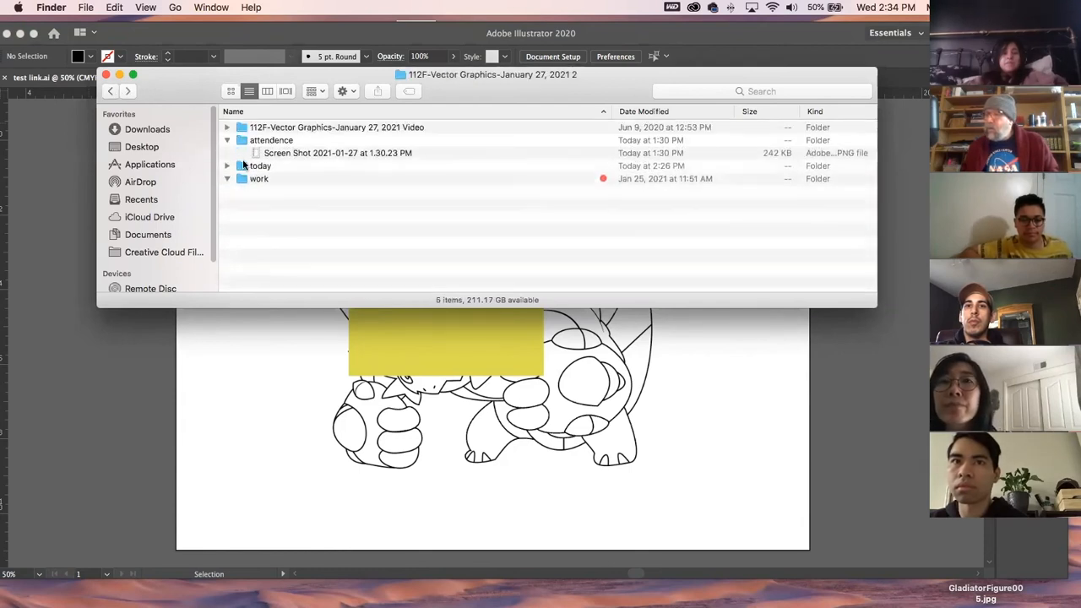
double_click(242, 165)
double_click(241, 128)
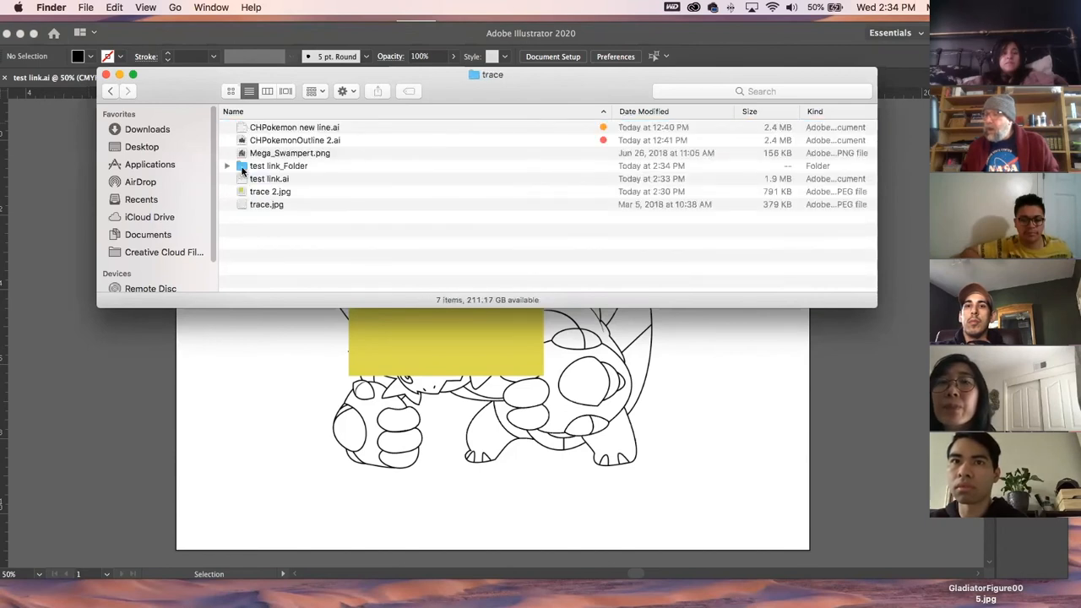
click(243, 168)
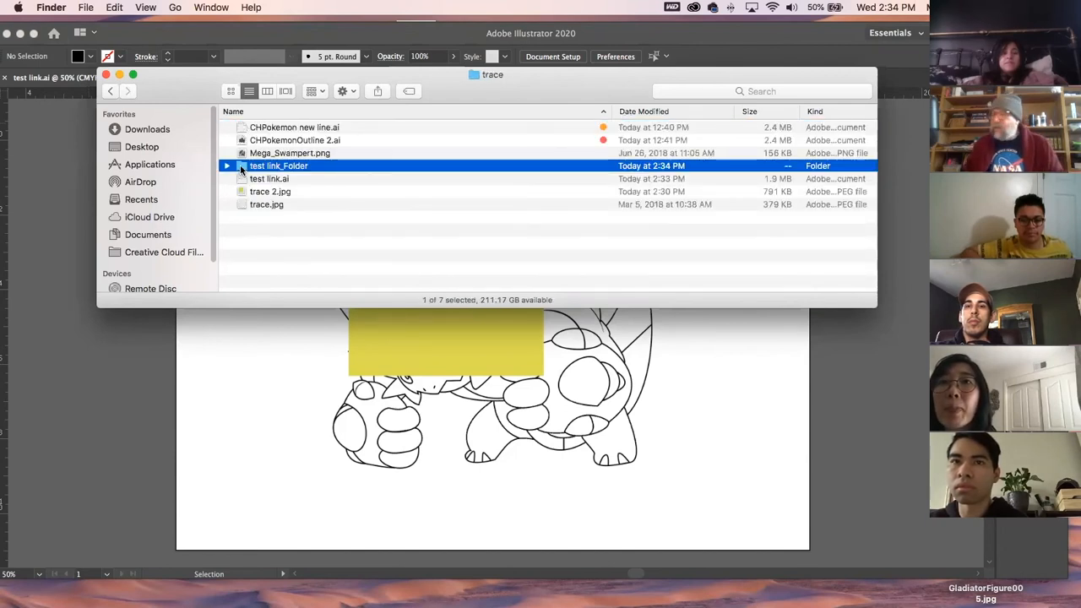
double_click(241, 167)
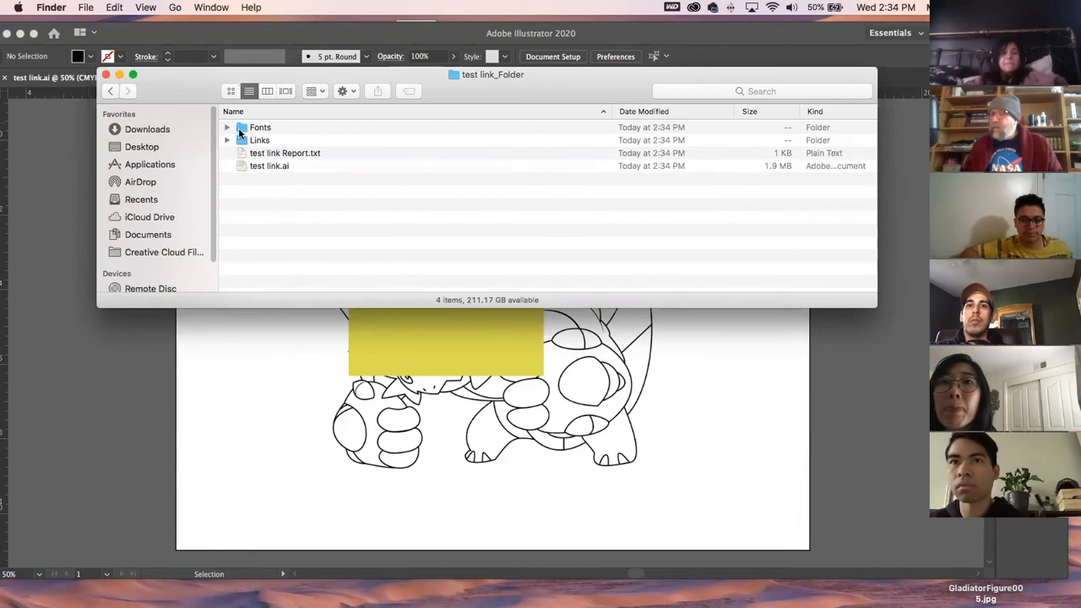
Examine the contents of the package's Fonts and Links folders, collapsing each one again
click(226, 129)
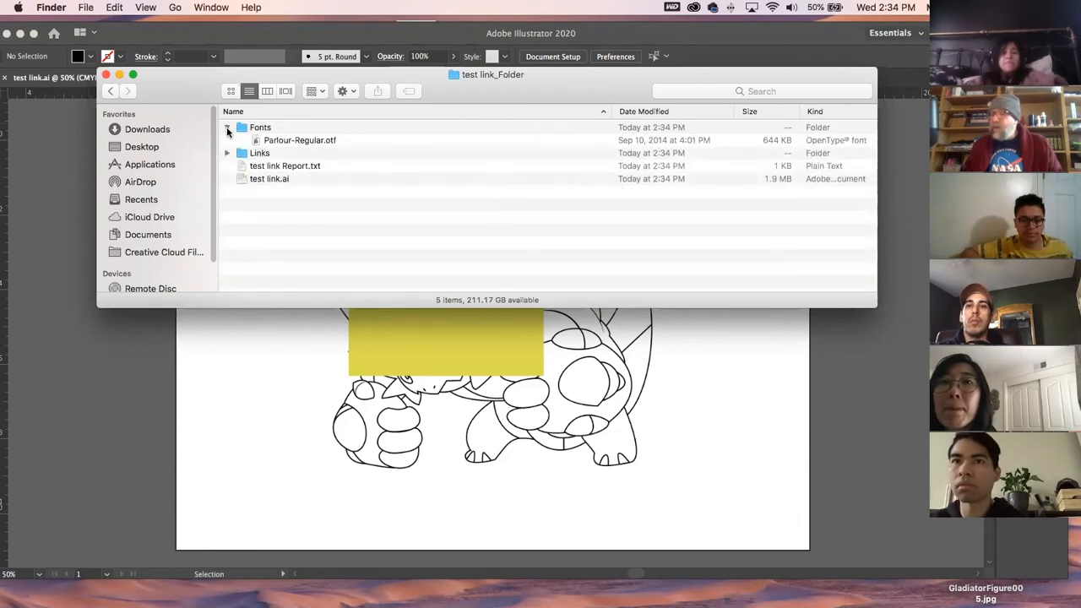
click(226, 128)
click(226, 140)
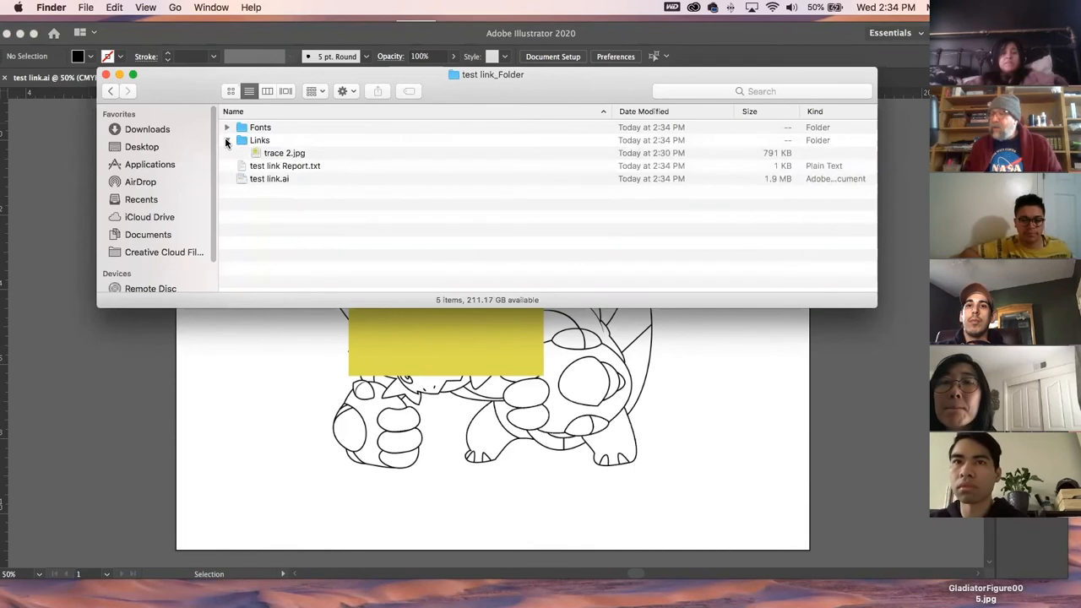
click(226, 140)
Preview test link Report.txt and the packaged test link.ai, and close the Finder window
click(245, 153)
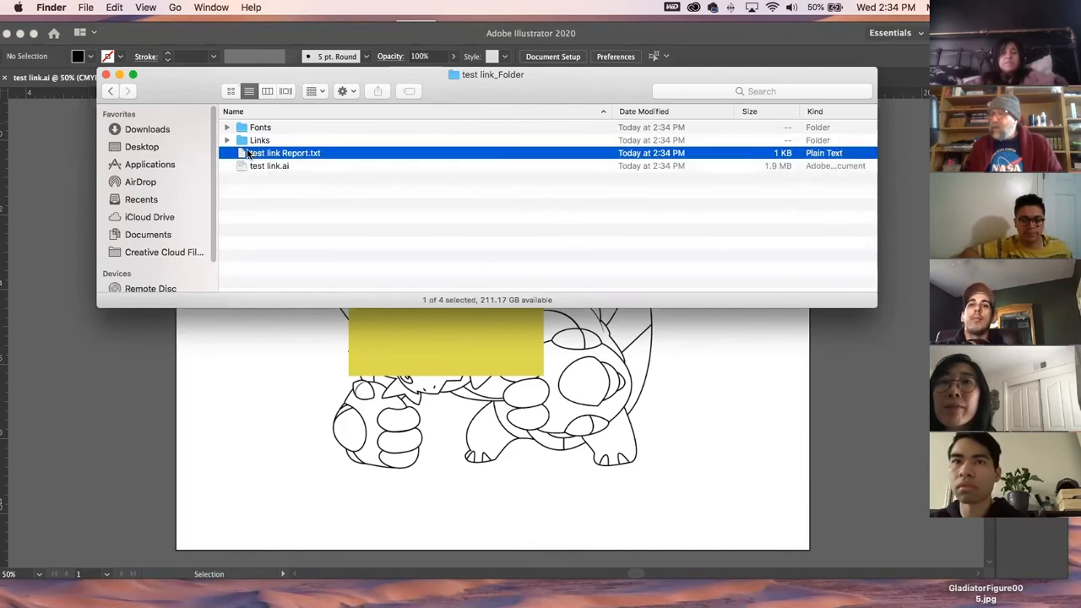
key(space)
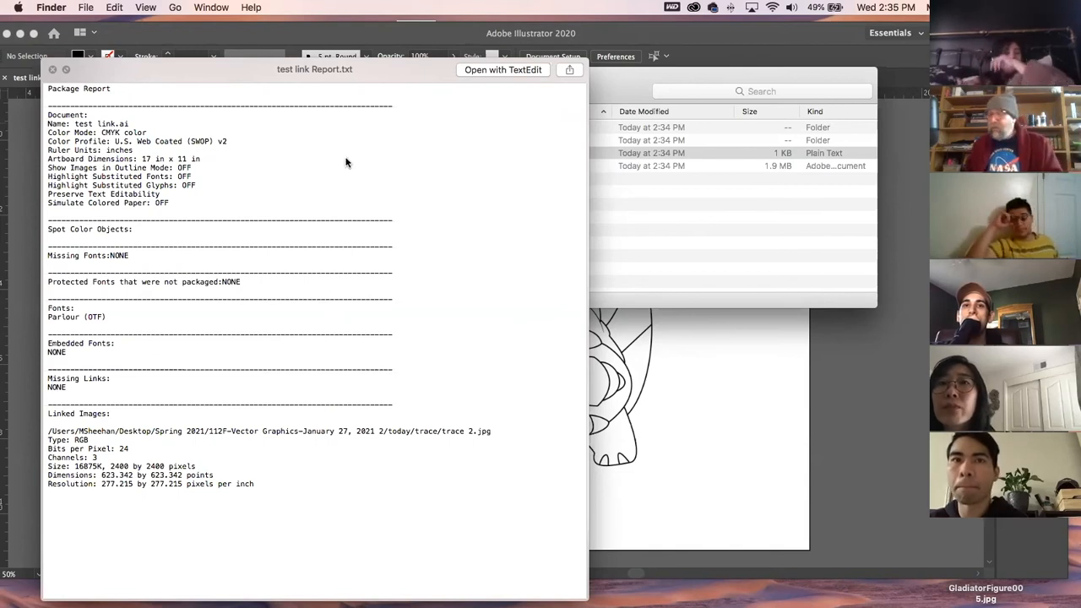
key(space)
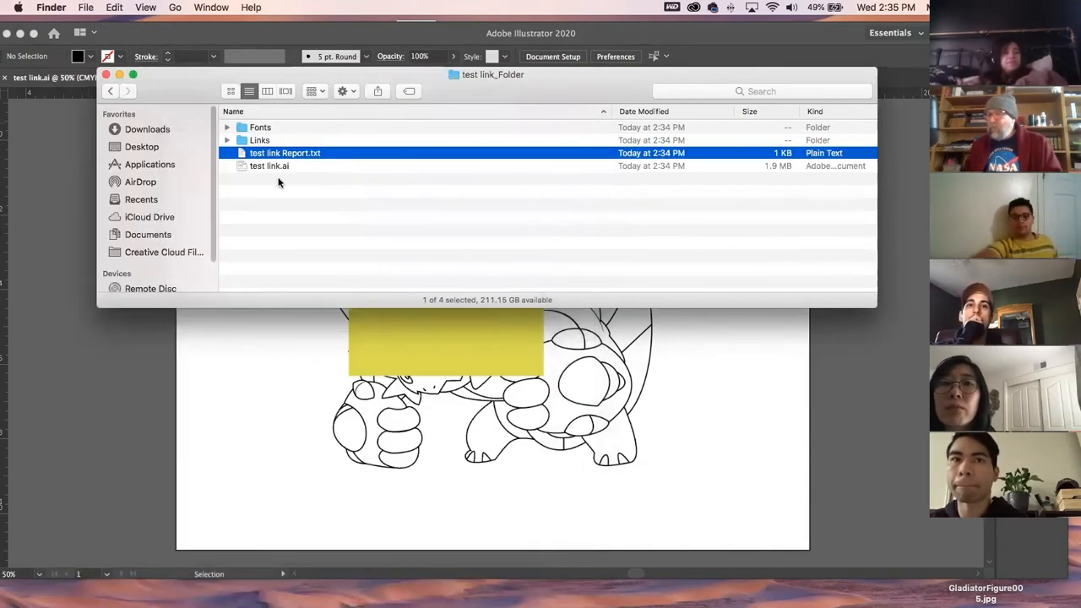
click(252, 167)
key(space)
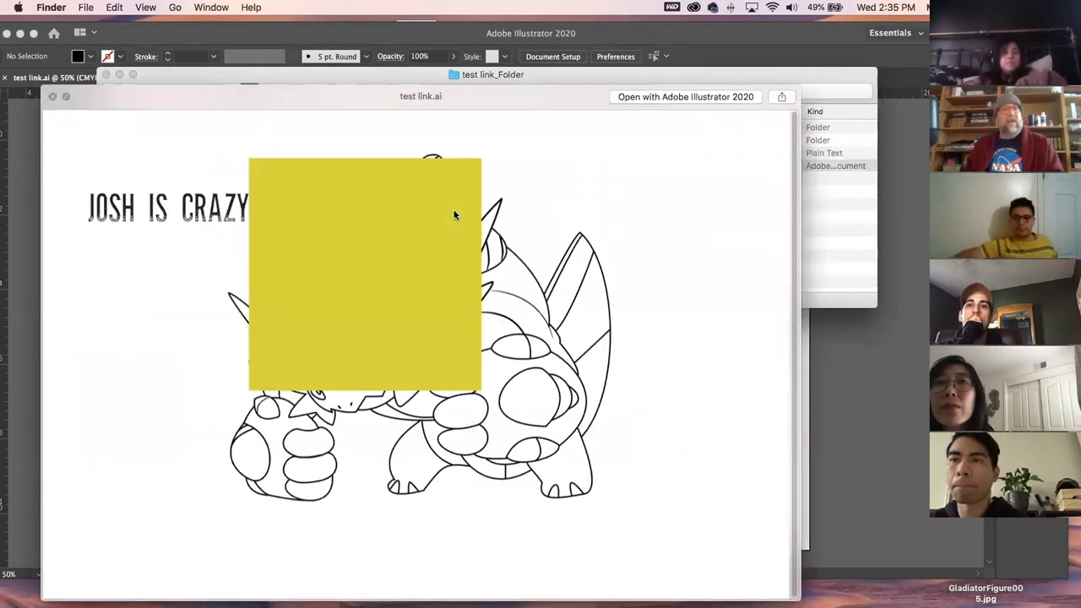
key(space)
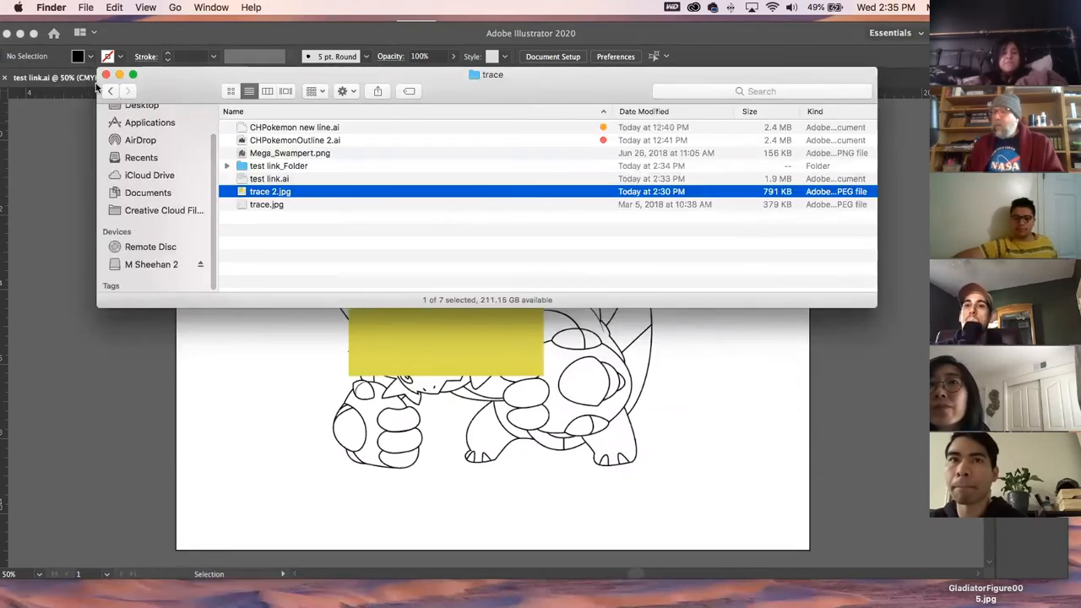
click(107, 75)
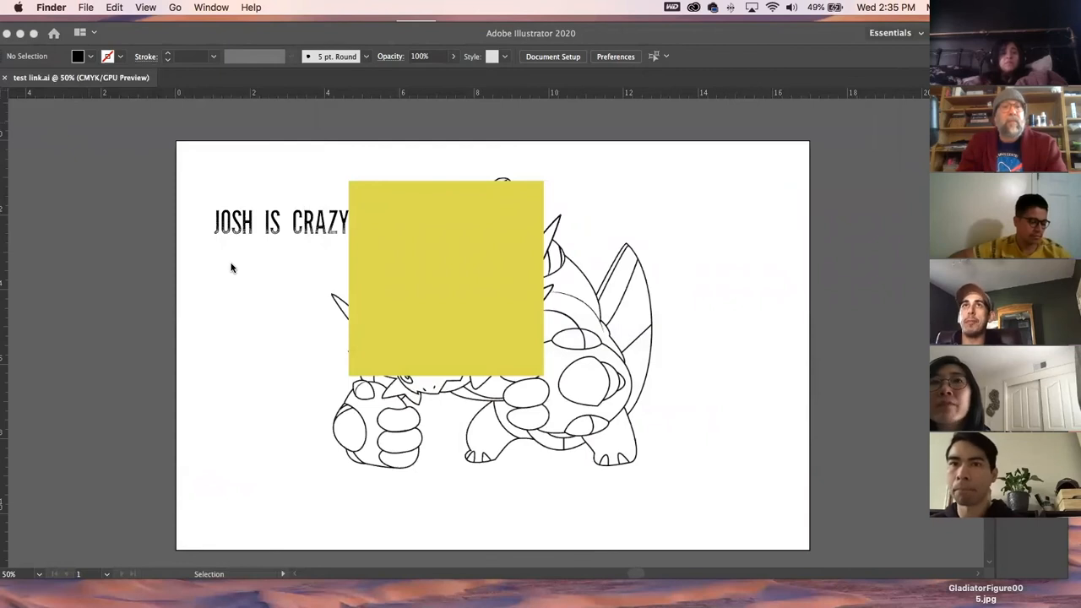
Return to Illustrator and delete the linked drawing and the text line from the artboard
click(379, 281)
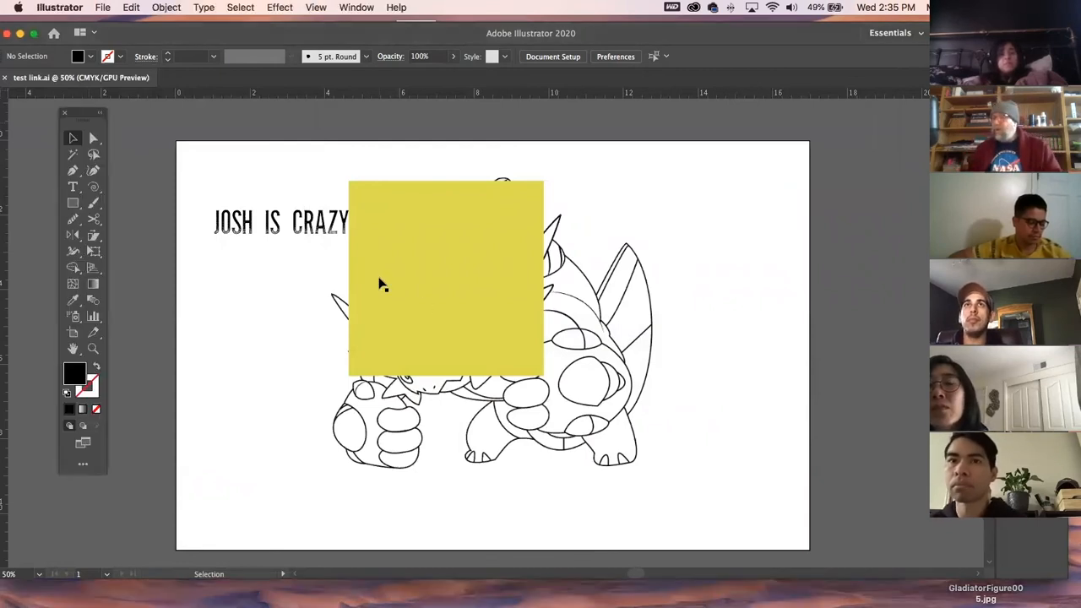
click(394, 277)
key(Delete)
click(286, 240)
key(Delete)
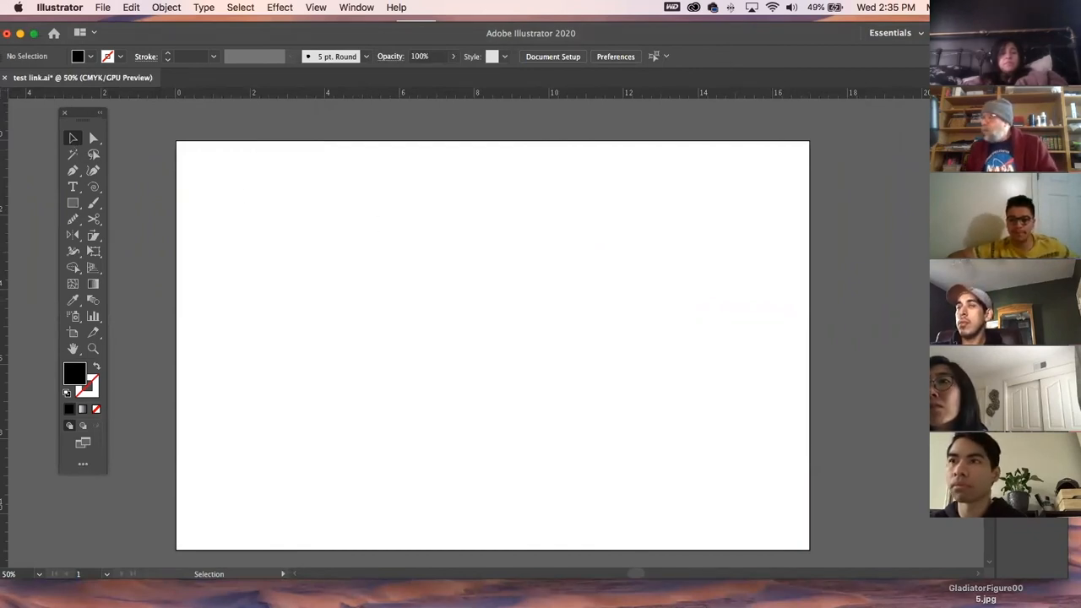
Switch to Finder and open the trace folder under 112F-Vector Graphics-January 27, 2021 2, today
drag(357, 40, 372, 109)
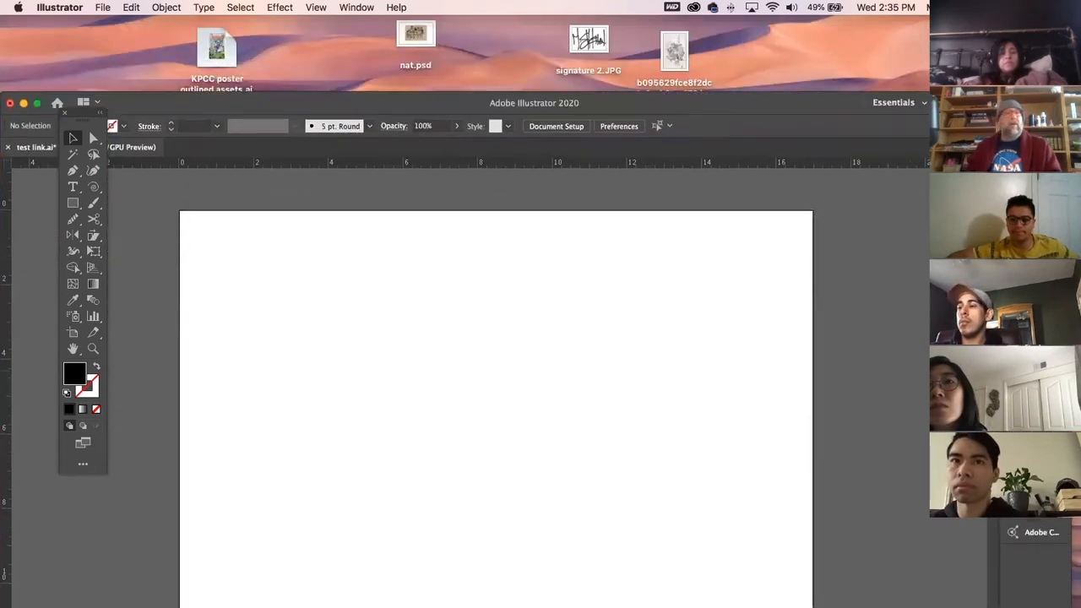
key(super+Tab)
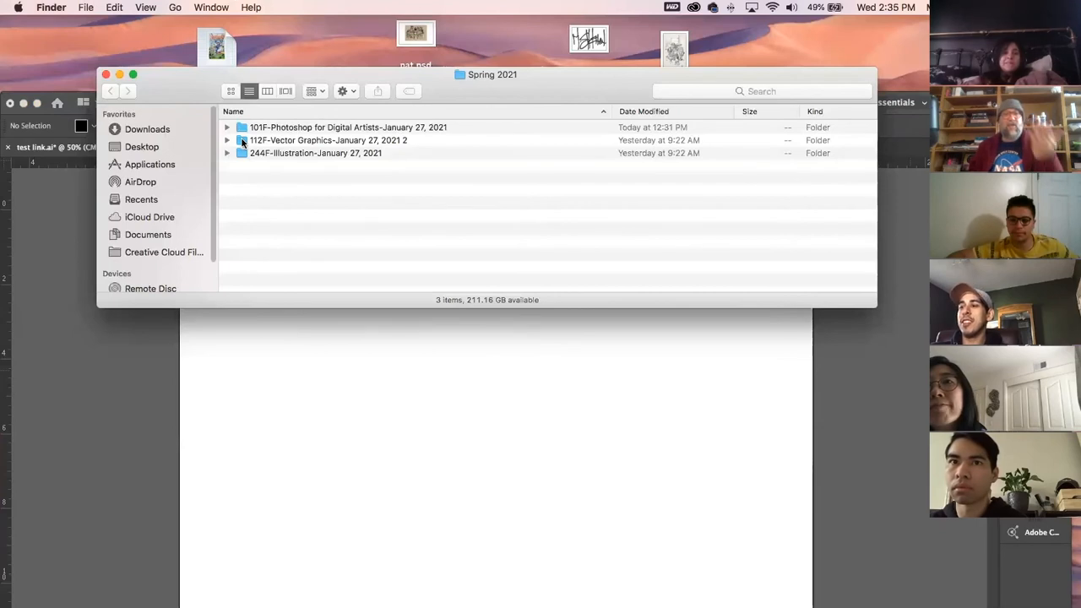
double_click(243, 141)
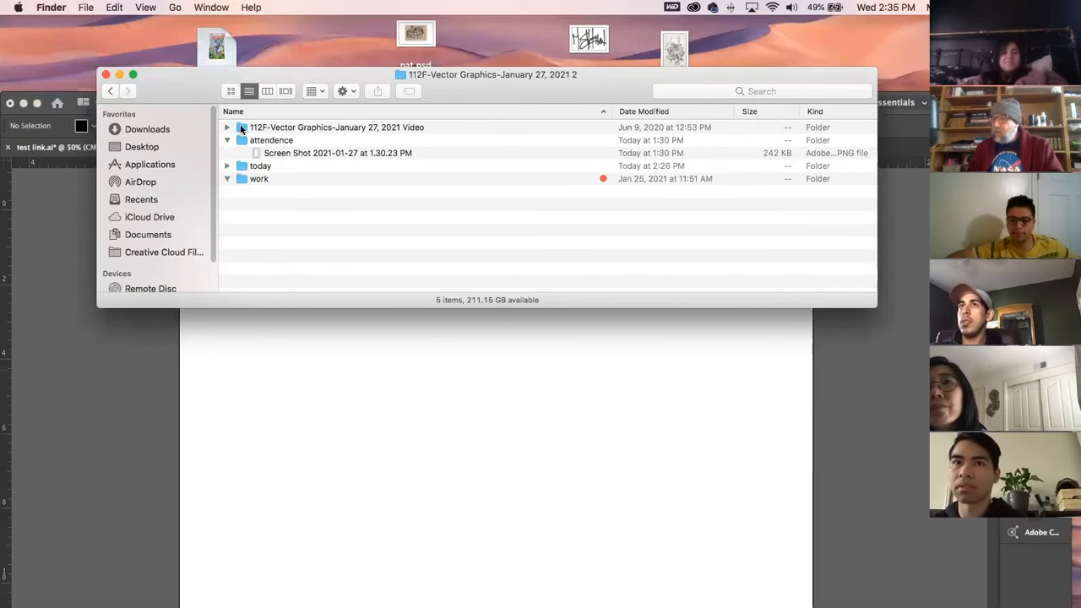
click(245, 168)
double_click(246, 168)
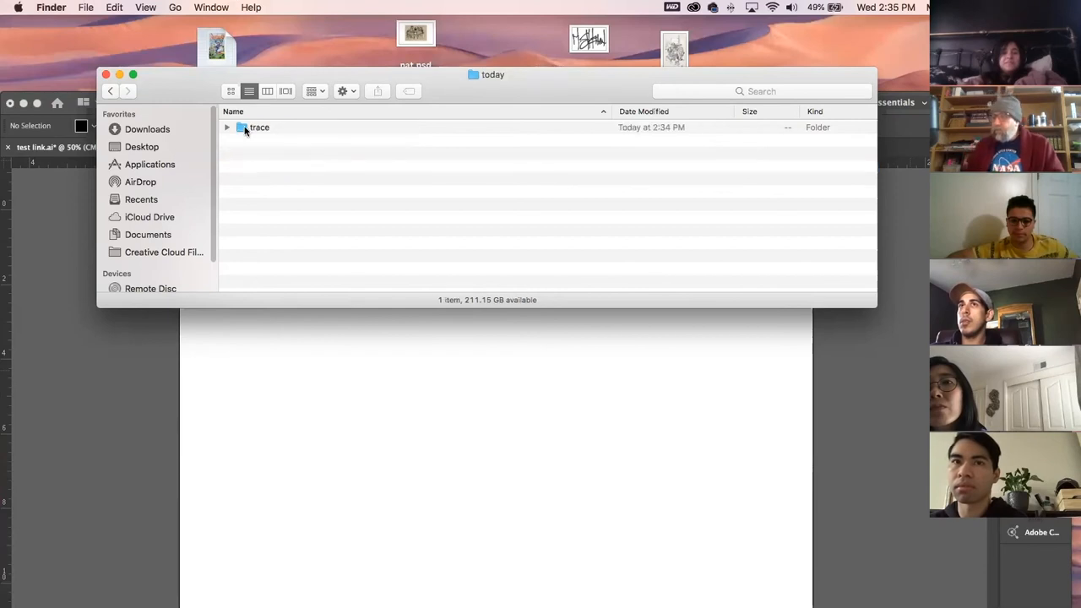
click(242, 129)
double_click(241, 127)
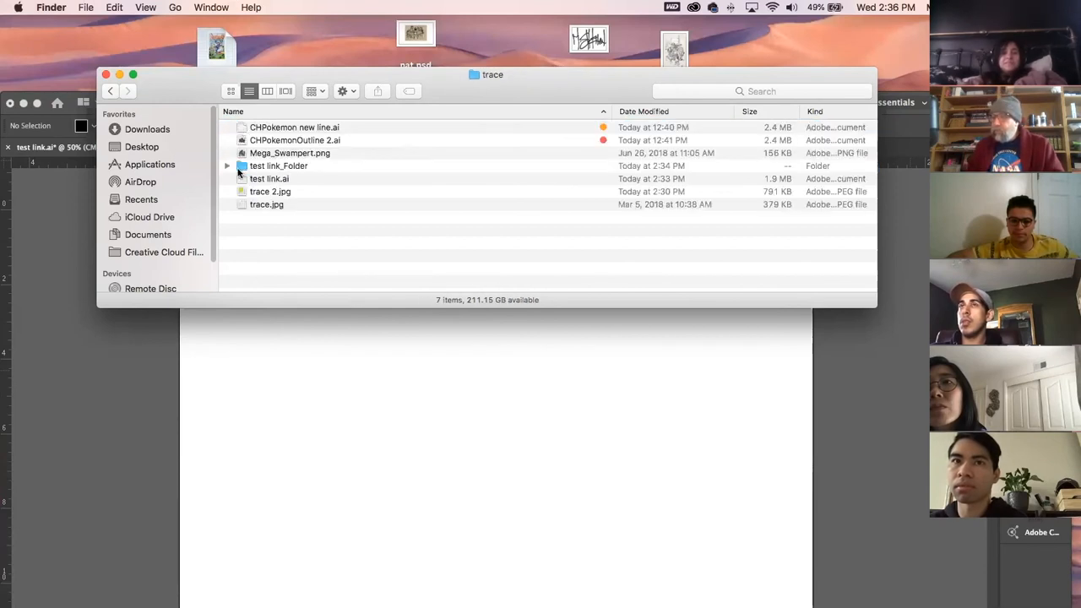
Place trace.jpg from the trace folder into the test link.ai document as a linked image and close the Finder window
drag(239, 204, 477, 483)
click(106, 74)
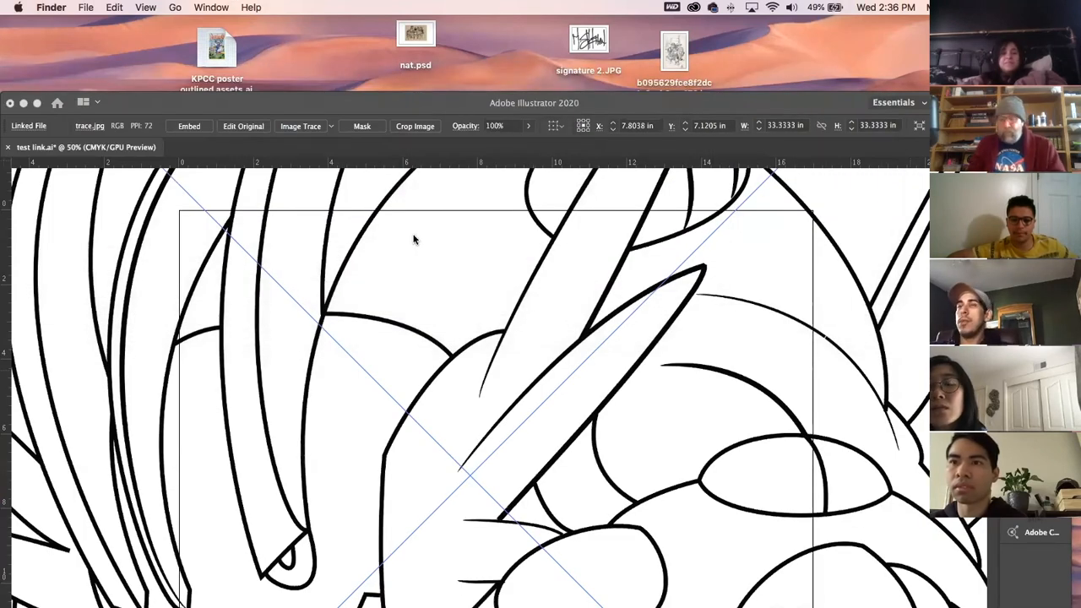
drag(317, 105, 356, 31)
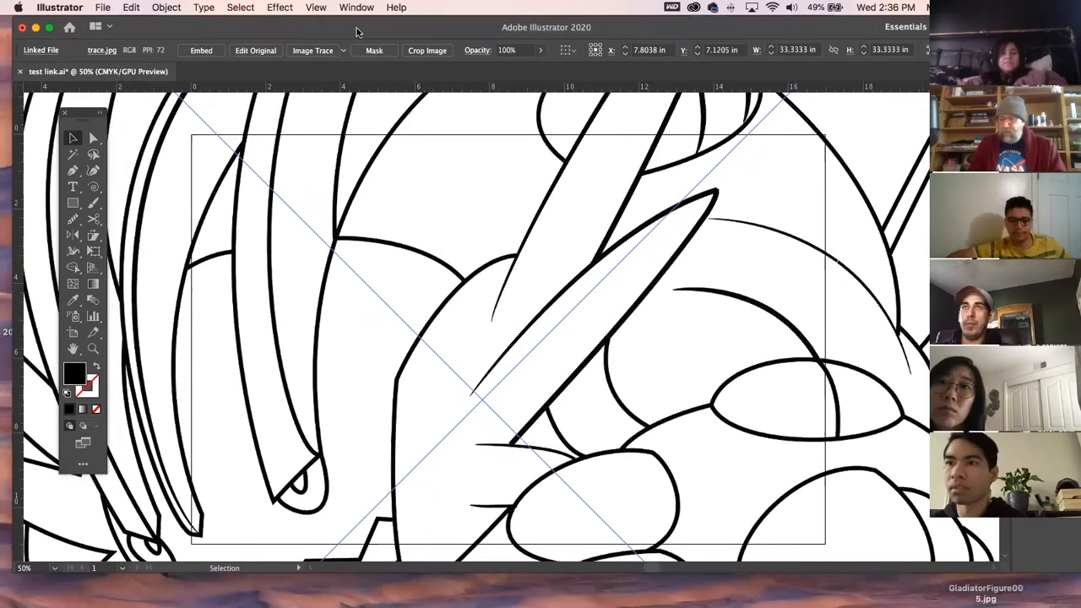
key(super+minus)
key(super+minus)
key(super+minus)
key(super+minus)
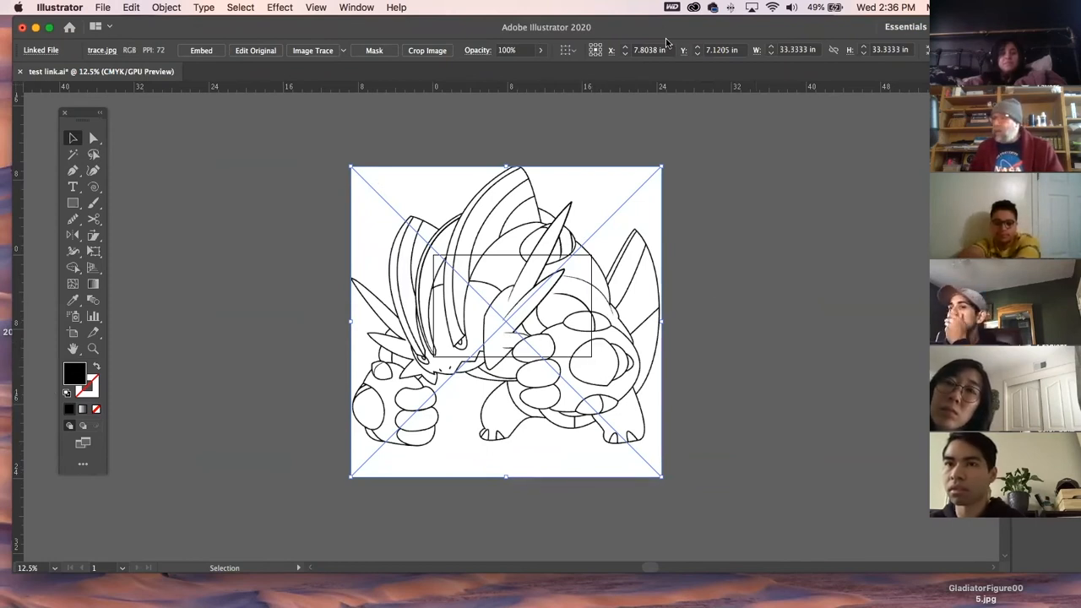
click(774, 158)
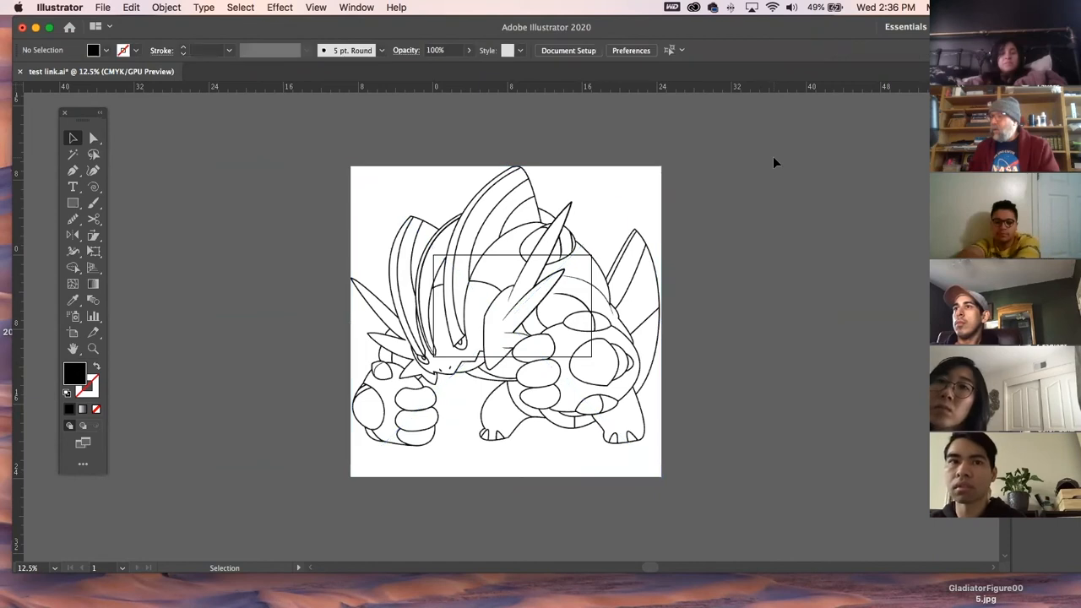
Extend all four edges of Artboard 1 so it surrounds the whole placed drawing with a small margin
click(576, 51)
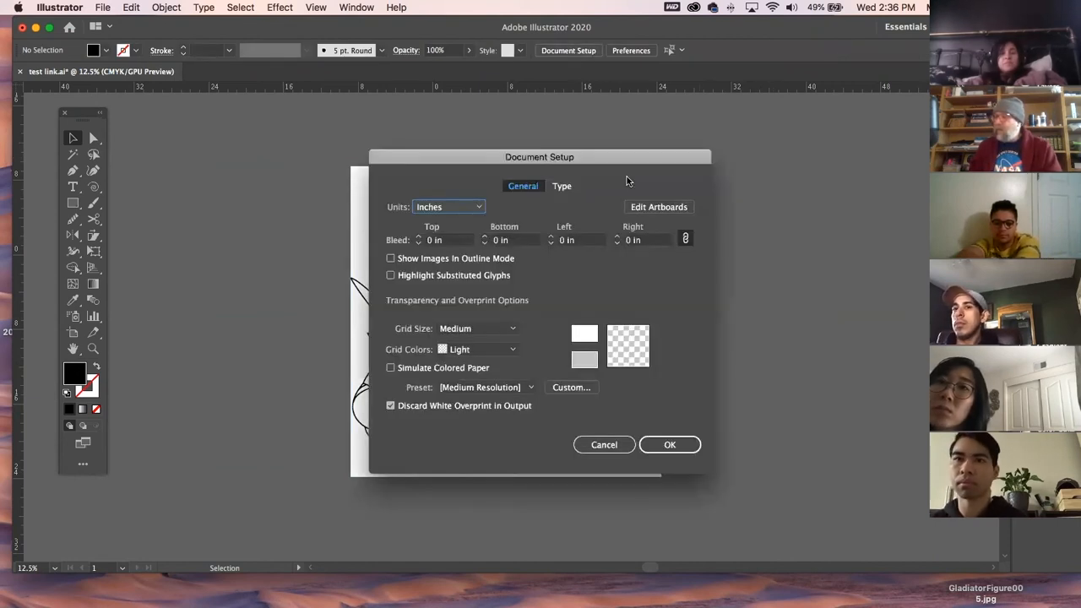
click(657, 206)
drag(513, 255, 512, 158)
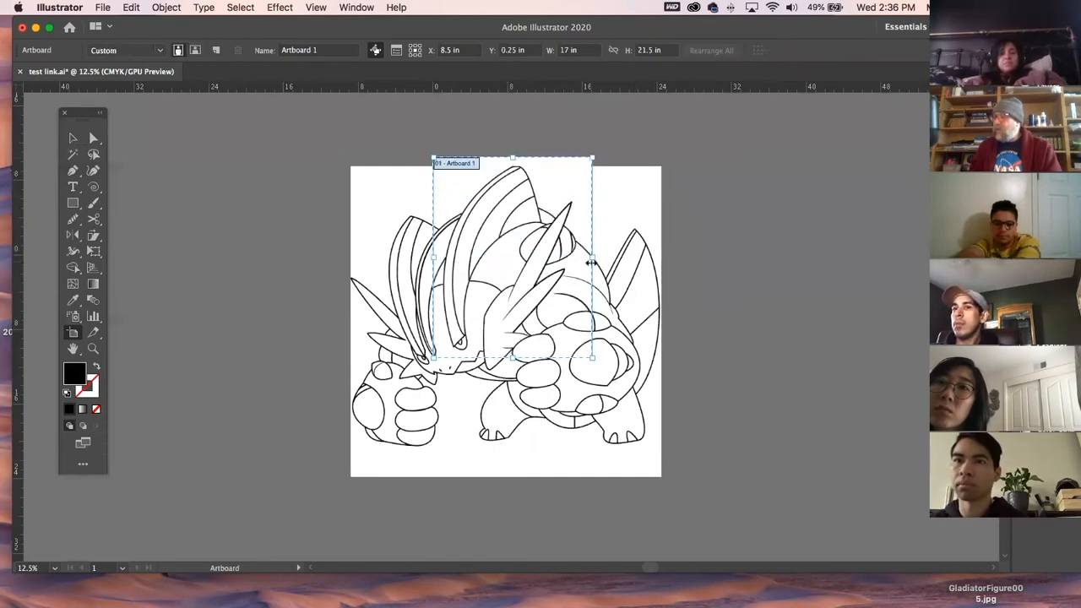
drag(592, 259, 676, 256)
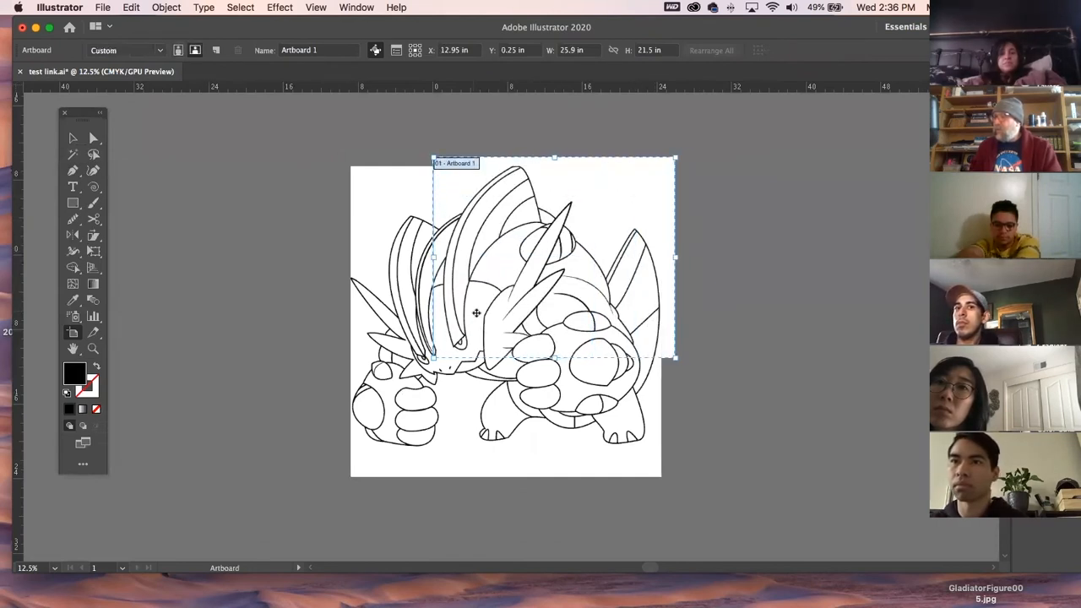
drag(434, 258, 340, 258)
drag(506, 358, 496, 483)
click(72, 138)
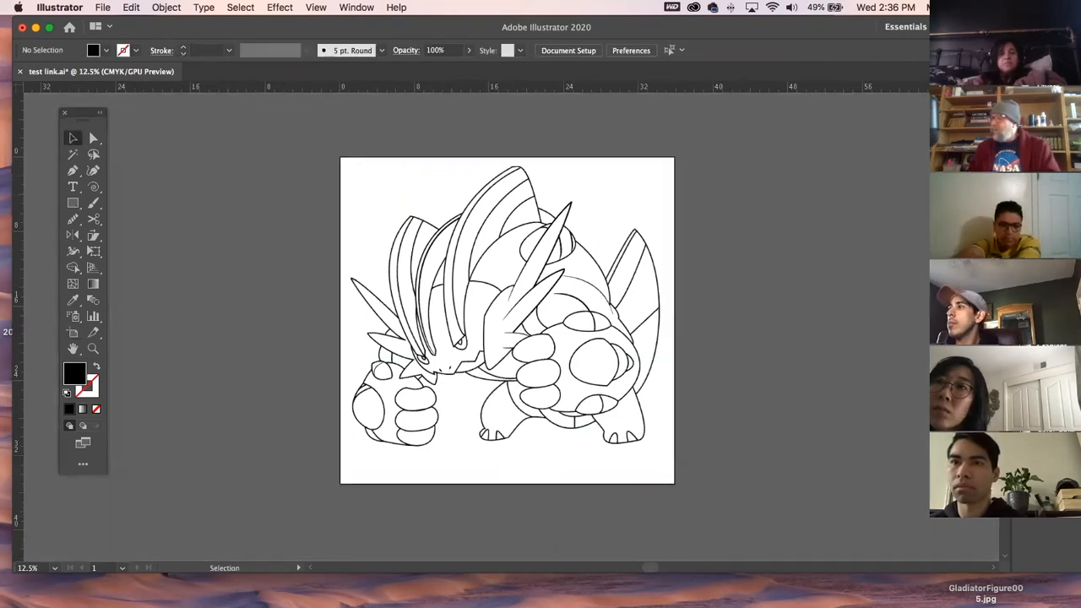
Rename the layer holding the placed drawing as template
click(1034, 388)
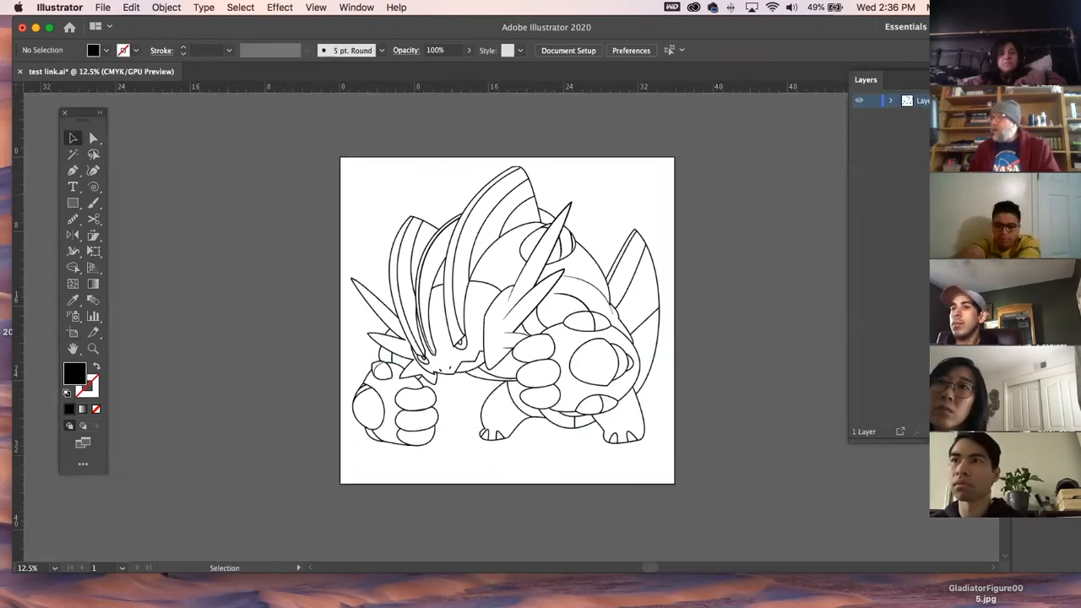
double_click(925, 101)
text(te)
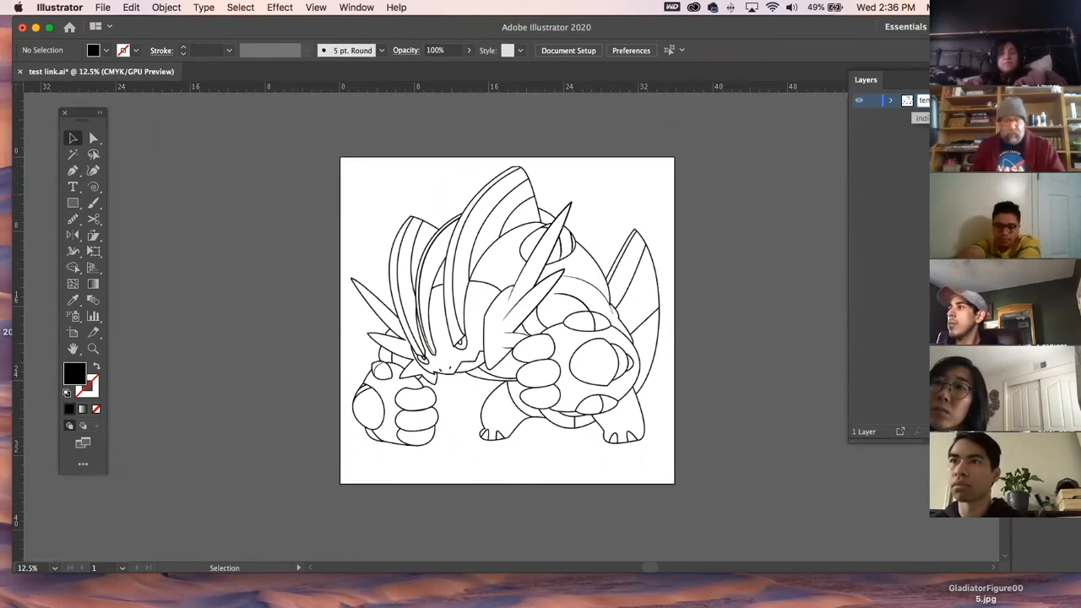
key(Return)
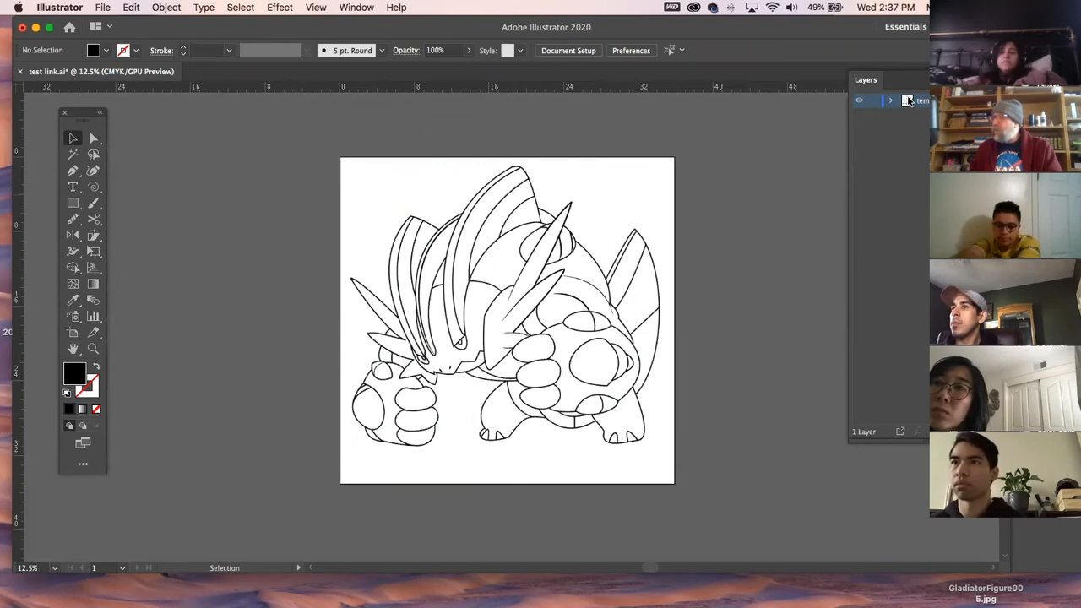
Turn on image dimming for the template layer and set it to 35%
double_click(963, 100)
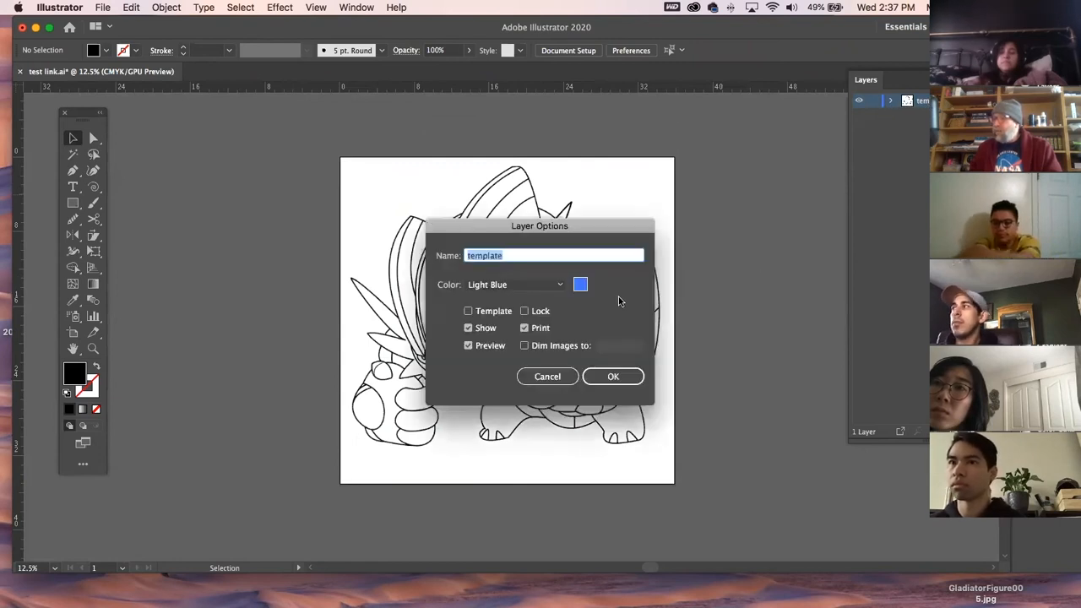
click(524, 346)
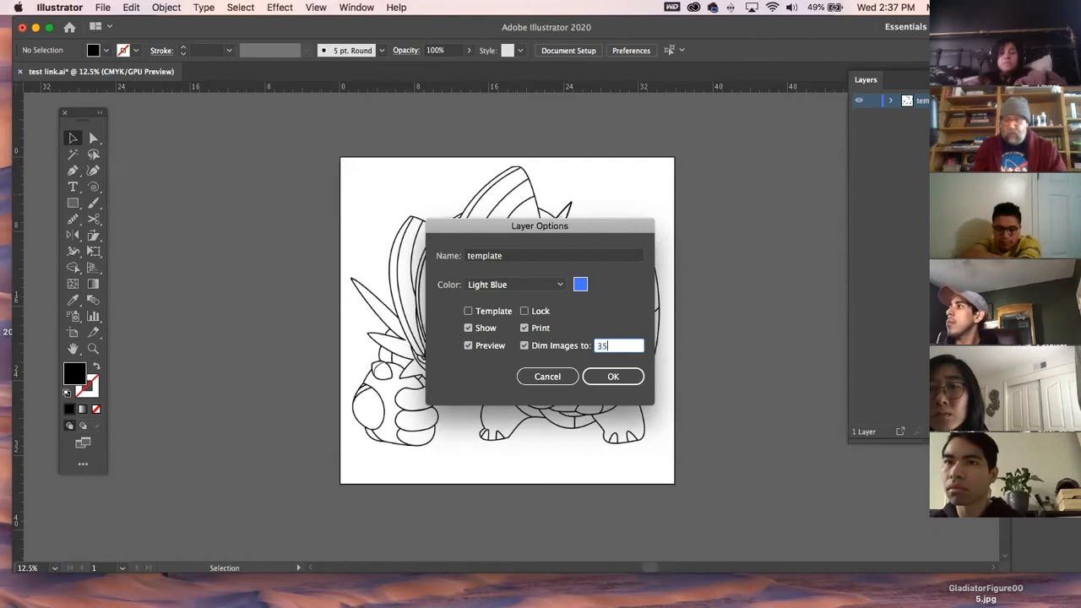
click(618, 377)
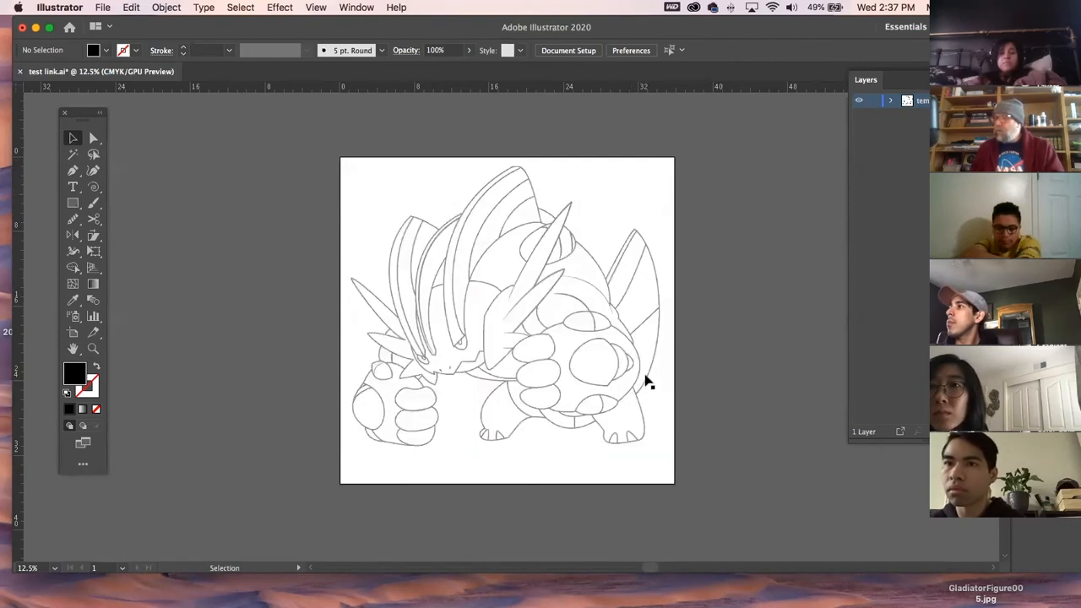
Set the template layer's image dimming to 20%
double_click(922, 99)
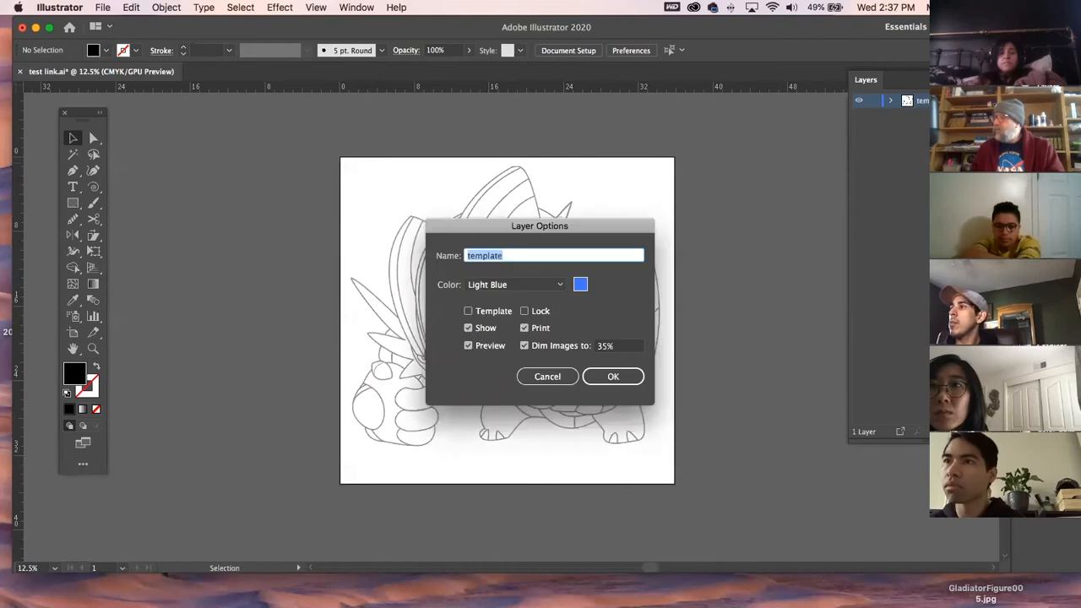
double_click(624, 346)
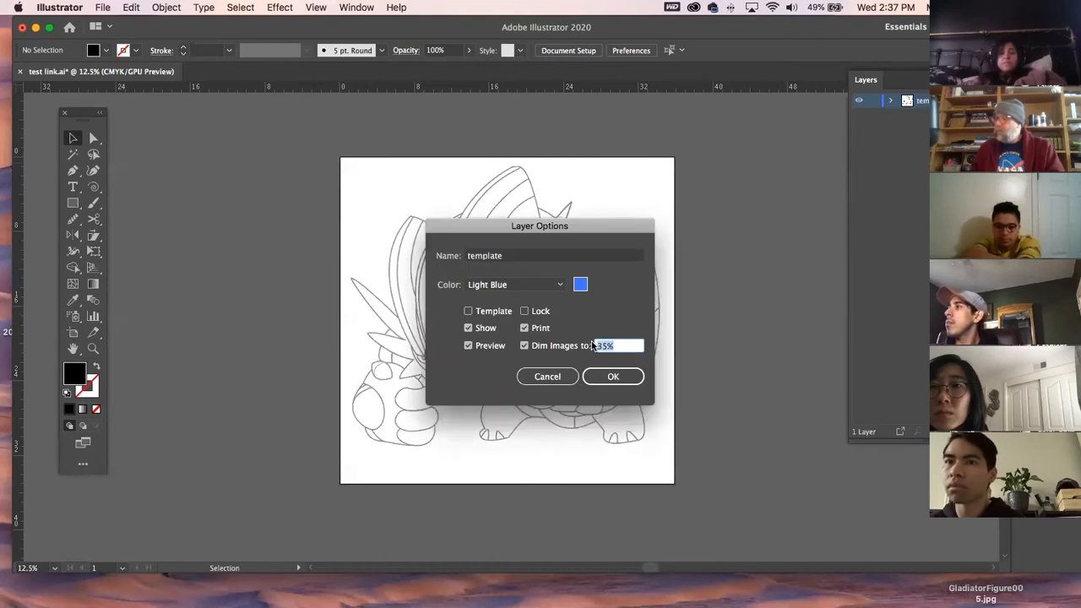
text(20)
key(Return)
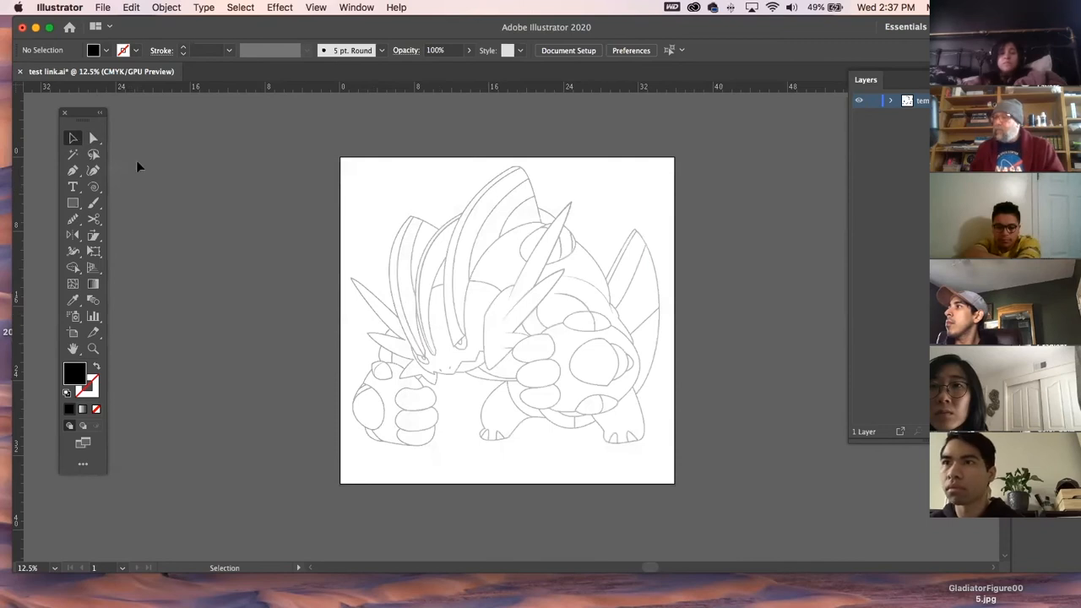
Set the fill to none and the stroke to 2 pt CMYK Red, and save the document
click(95, 409)
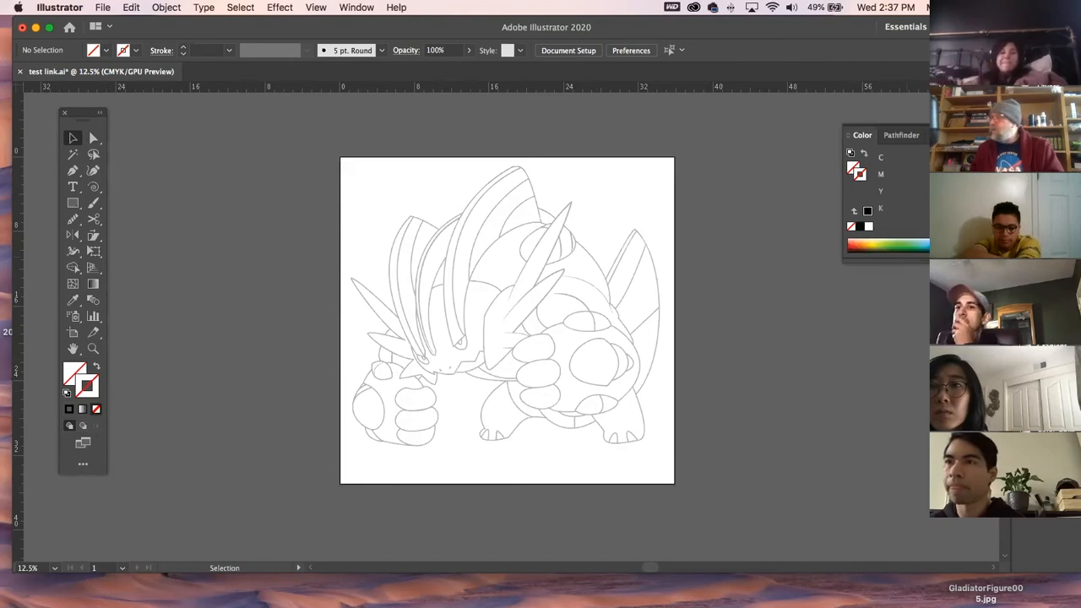
click(1041, 109)
click(895, 150)
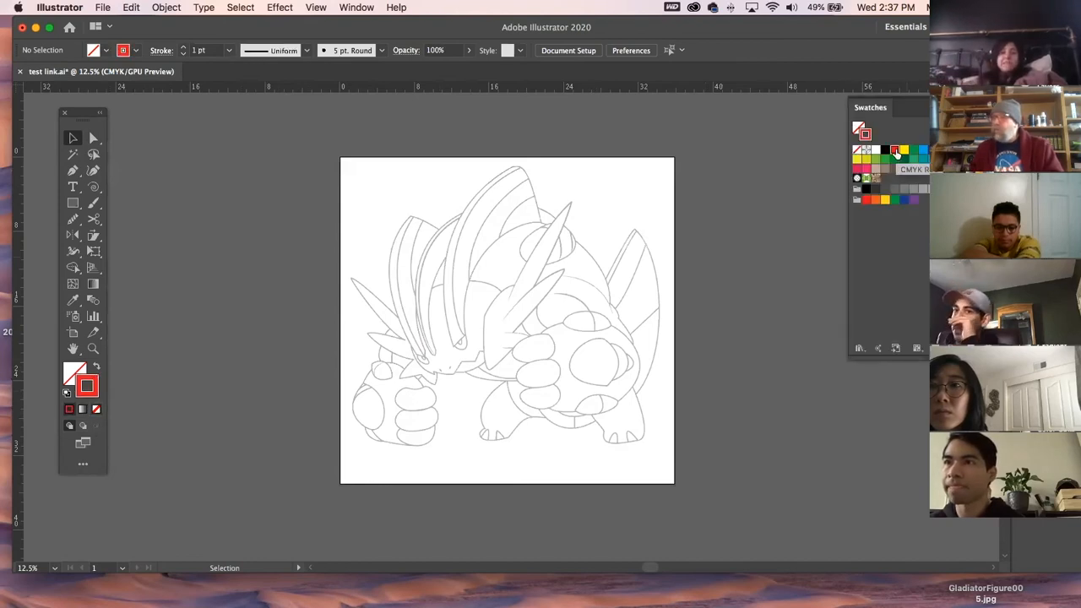
click(183, 53)
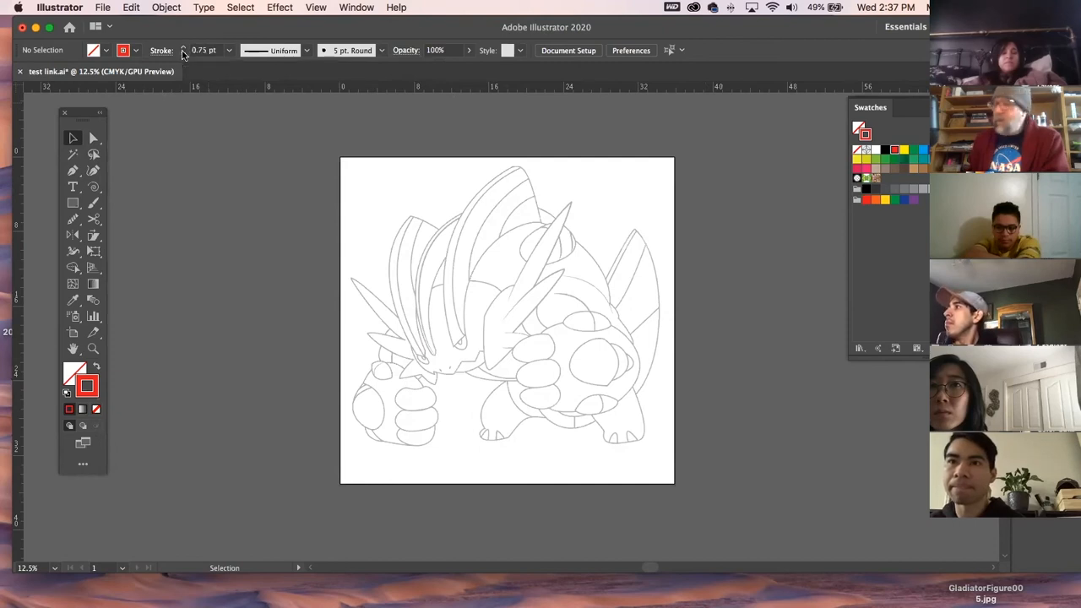
click(184, 46)
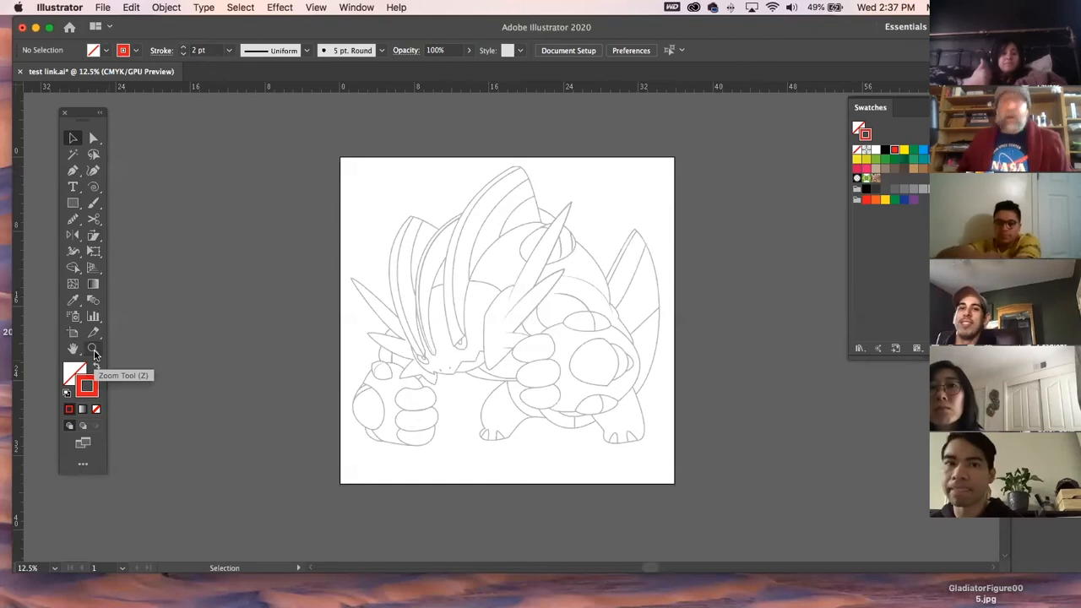
double_click(323, 25)
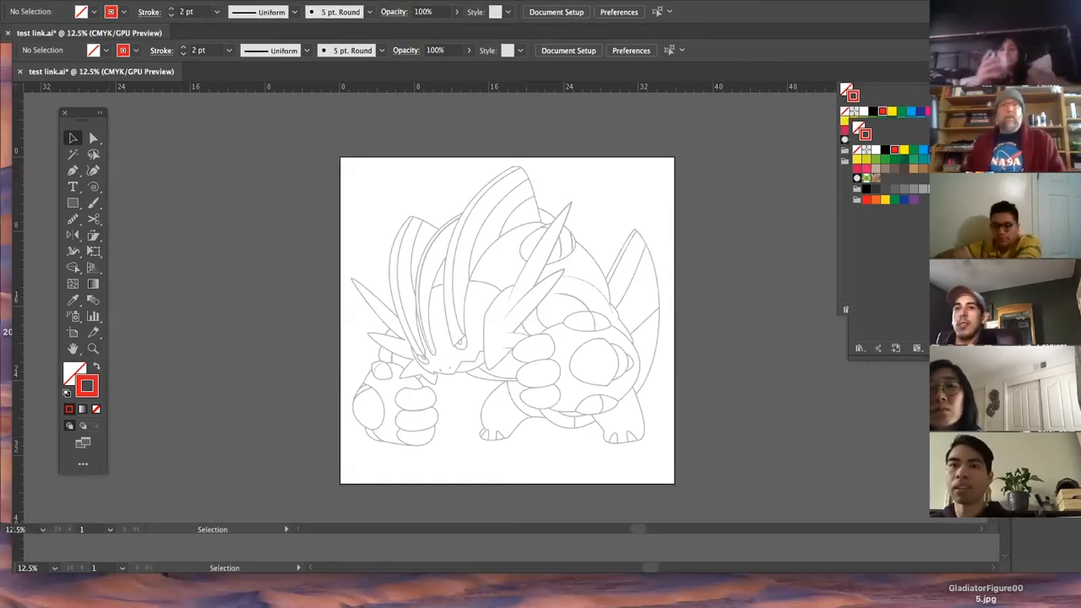
key(super+s)
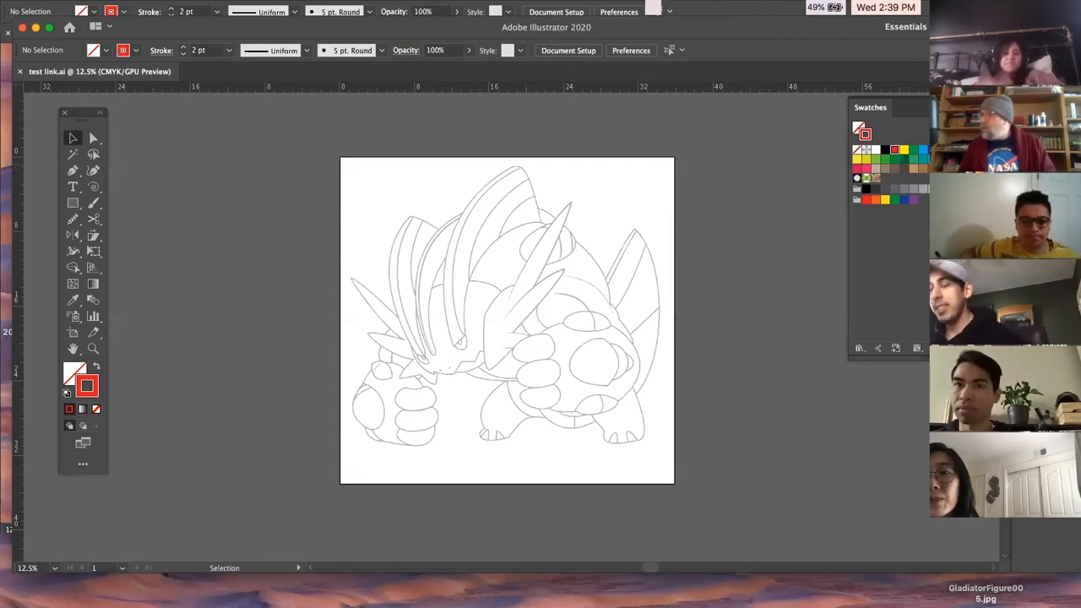
Lock the template layer and add a new layer named ink above it
key(F7)
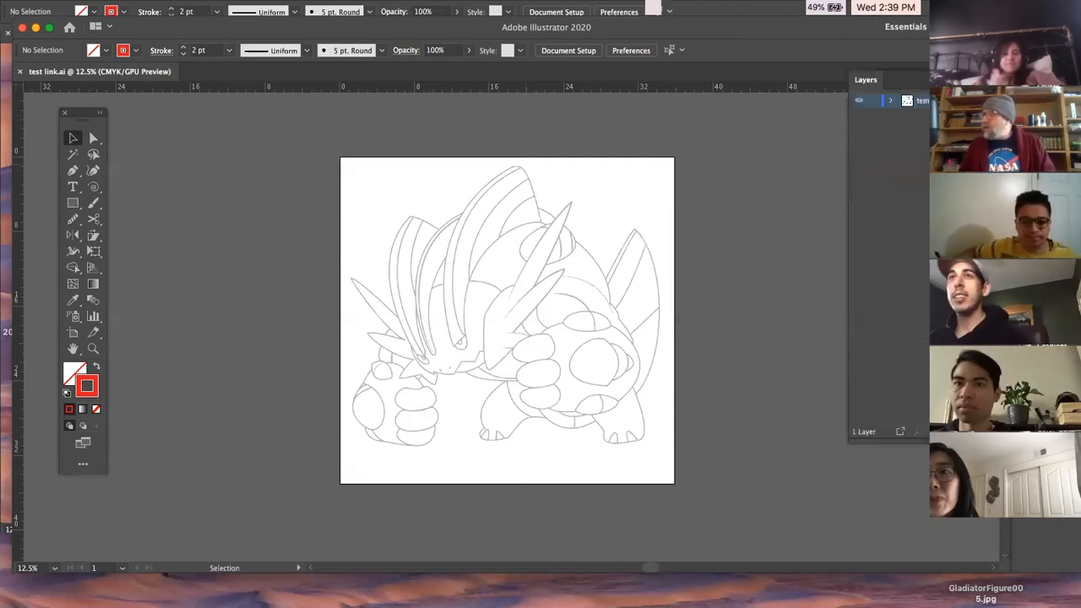
click(860, 100)
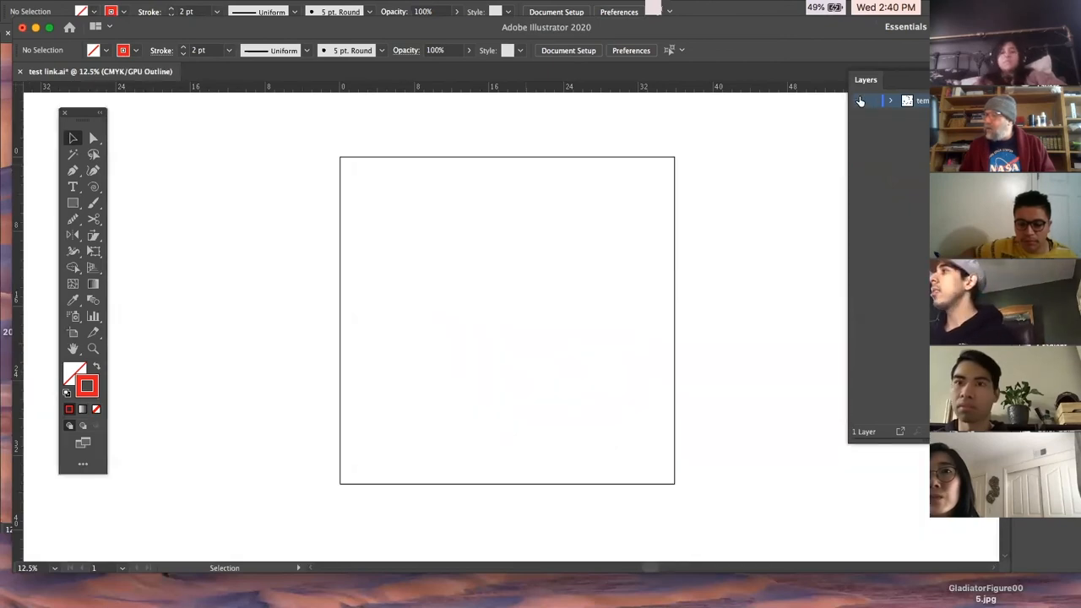
click(860, 100)
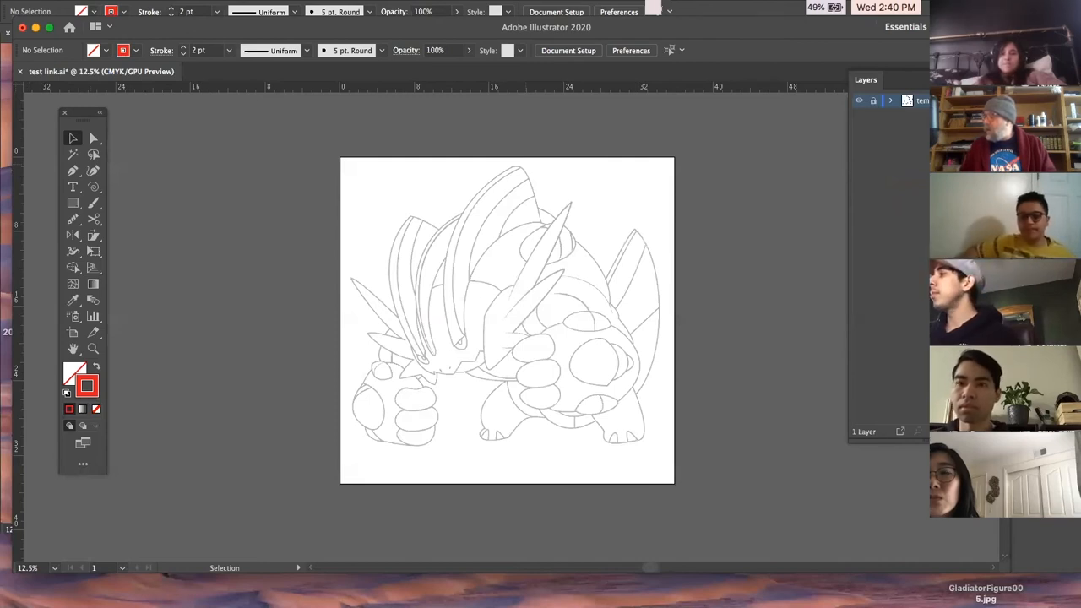
key(super+l)
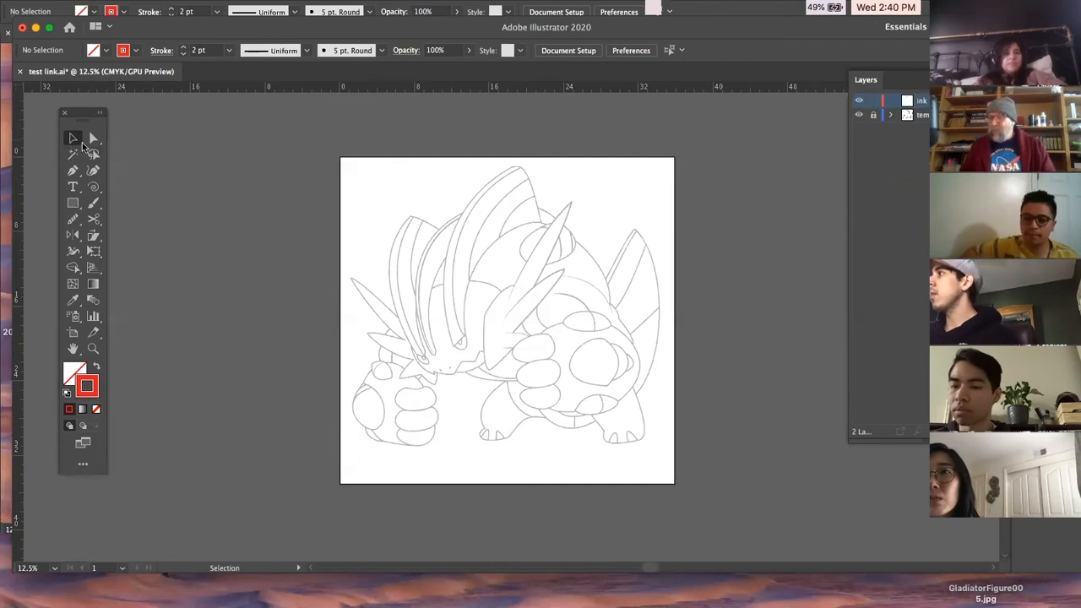
Zoom in on the dimmed template drawing to 22.3% and bring its lower part into view
click(93, 349)
drag(507, 345, 551, 306)
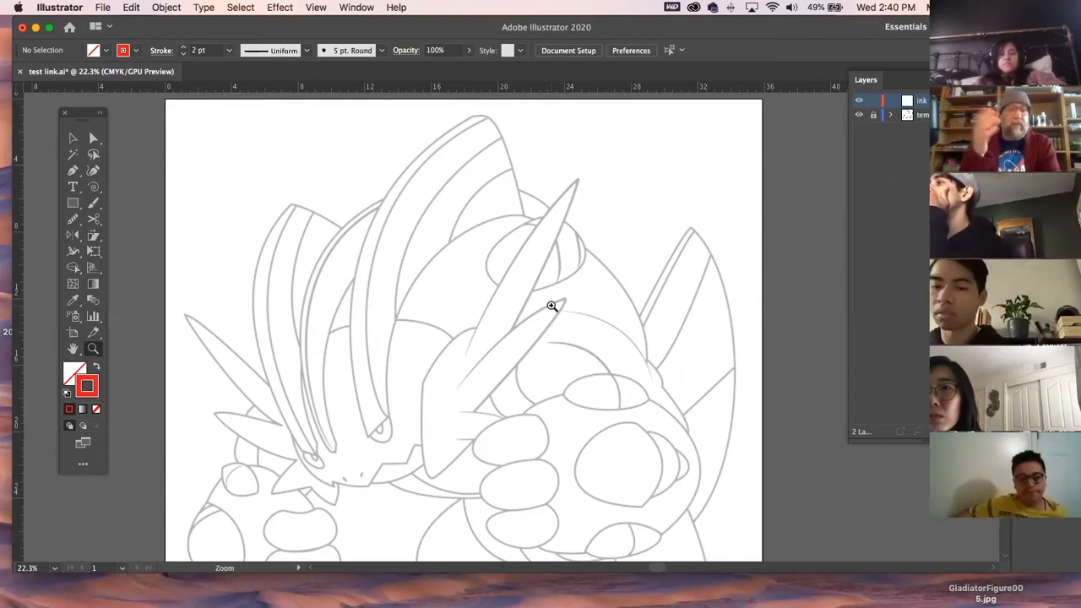
click(73, 137)
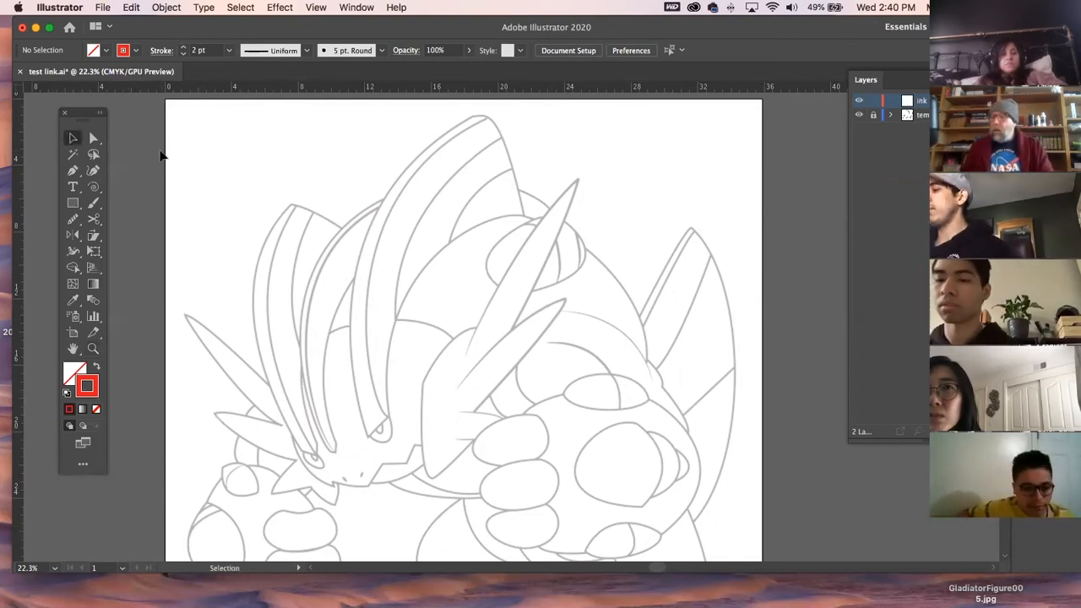
scroll(448, 214, down, 3)
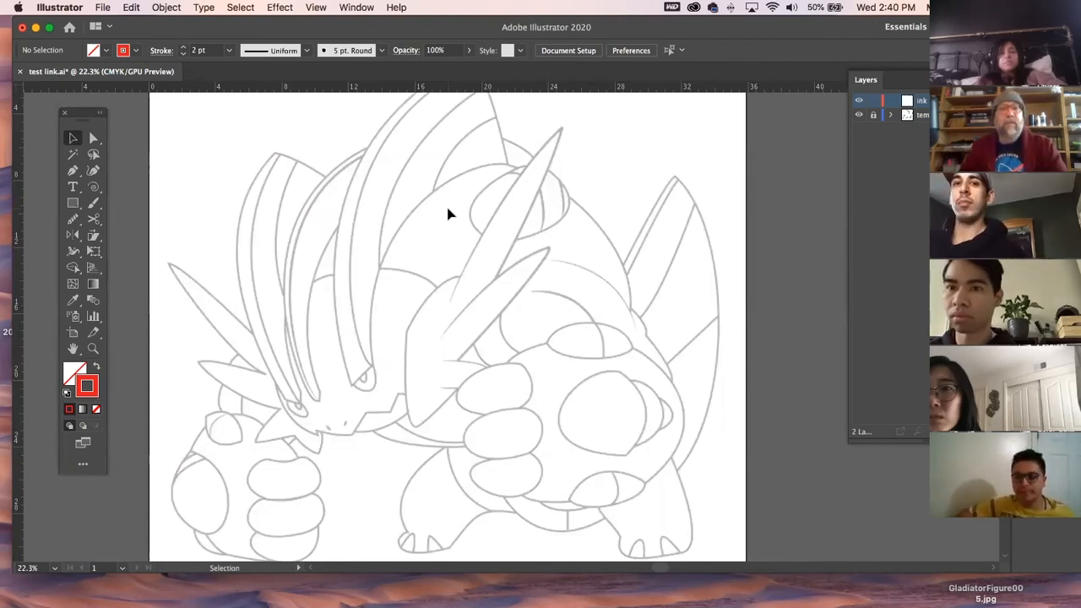
Draw a two-point curved test path about 7 in wide with the Pen tool in the artboard's empty upper-left corner
scroll(536, 198, down, 3)
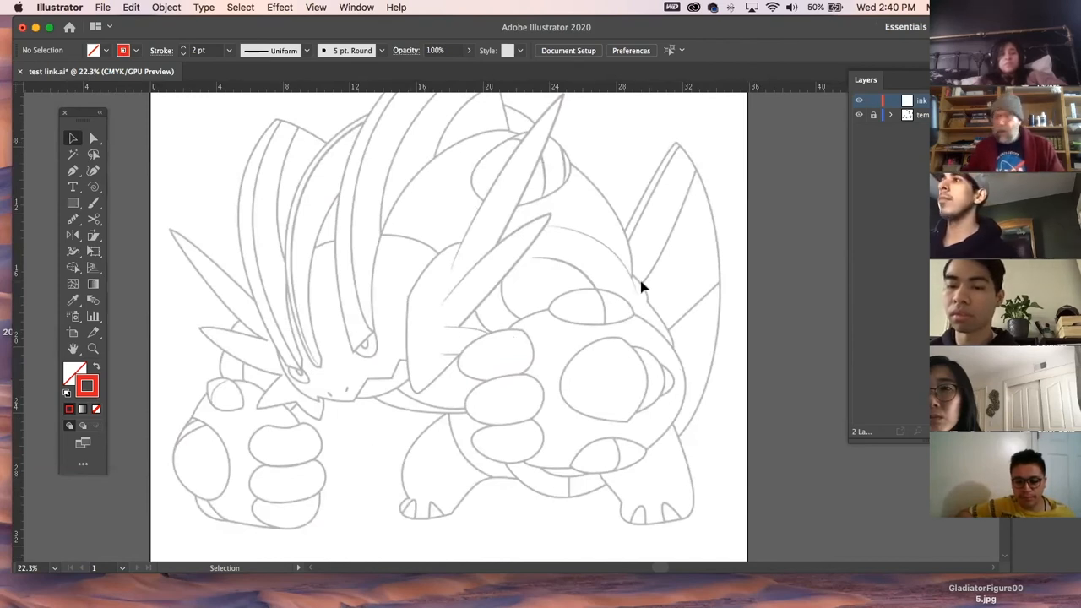
scroll(584, 205, up, 3)
scroll(583, 205, right, 1)
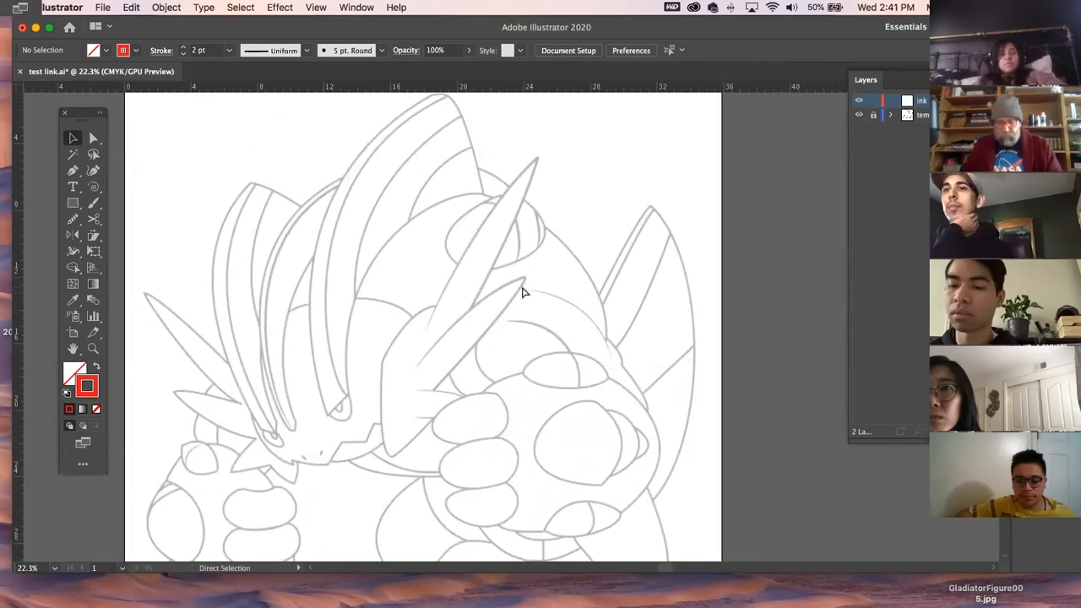
key(super+minus)
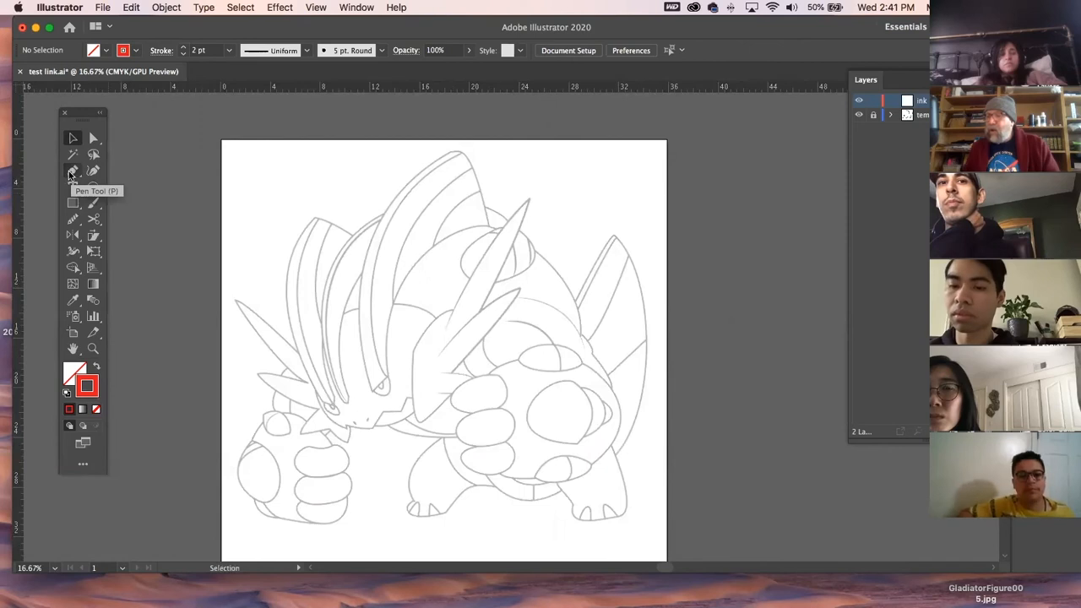
drag(73, 171, 122, 173)
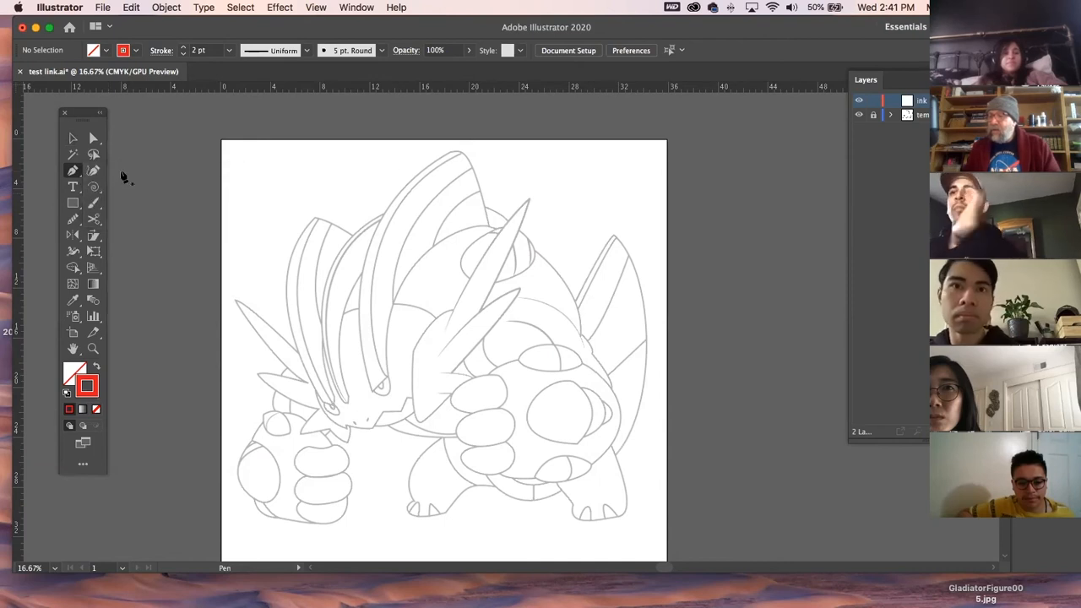
click(248, 179)
drag(335, 192, 455, 302)
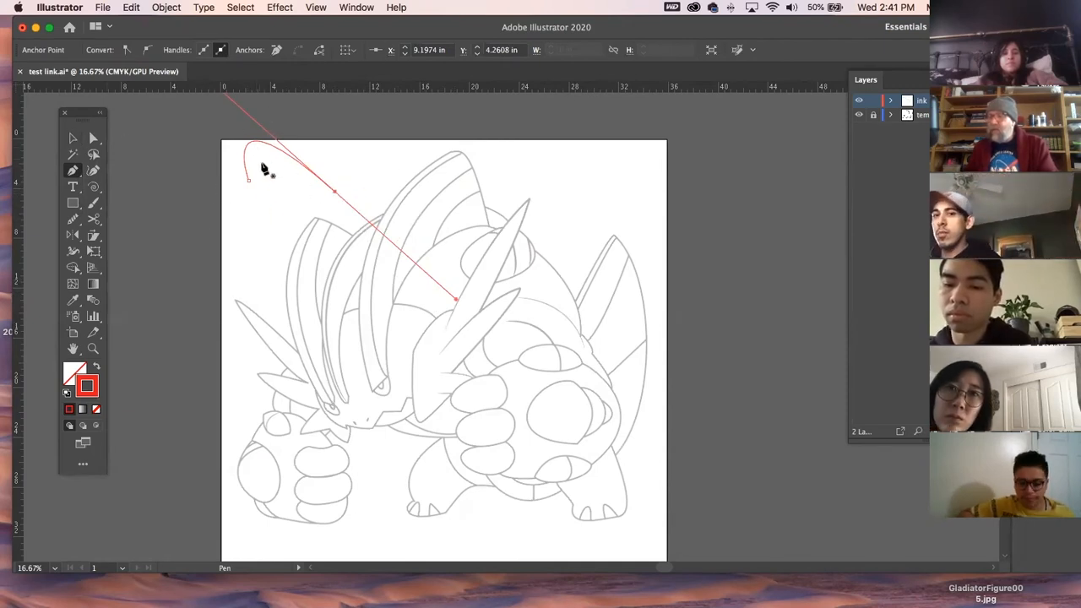
key(super)
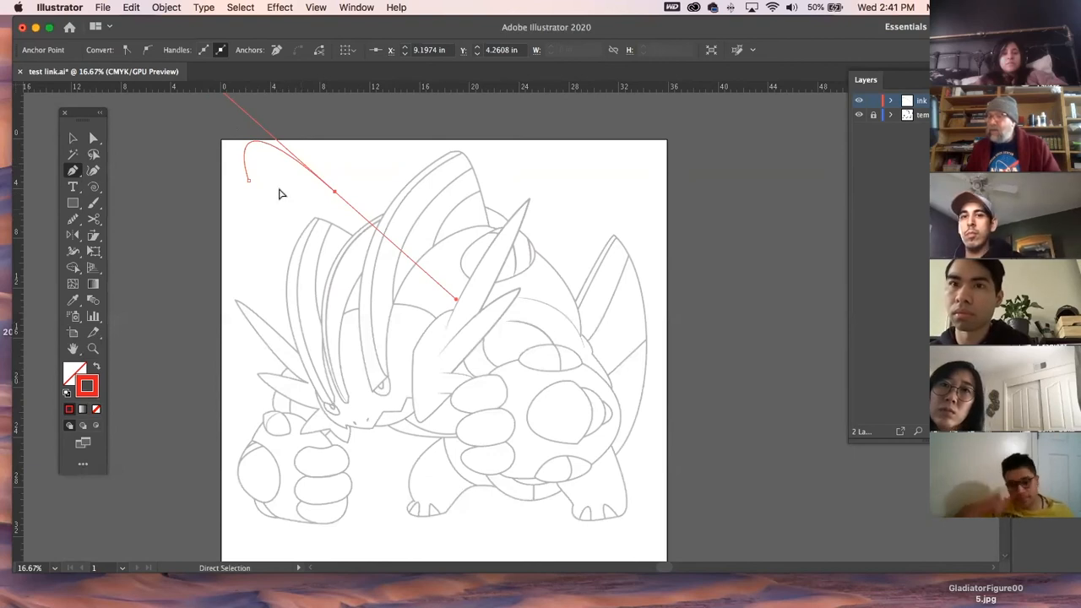
super+click(278, 215)
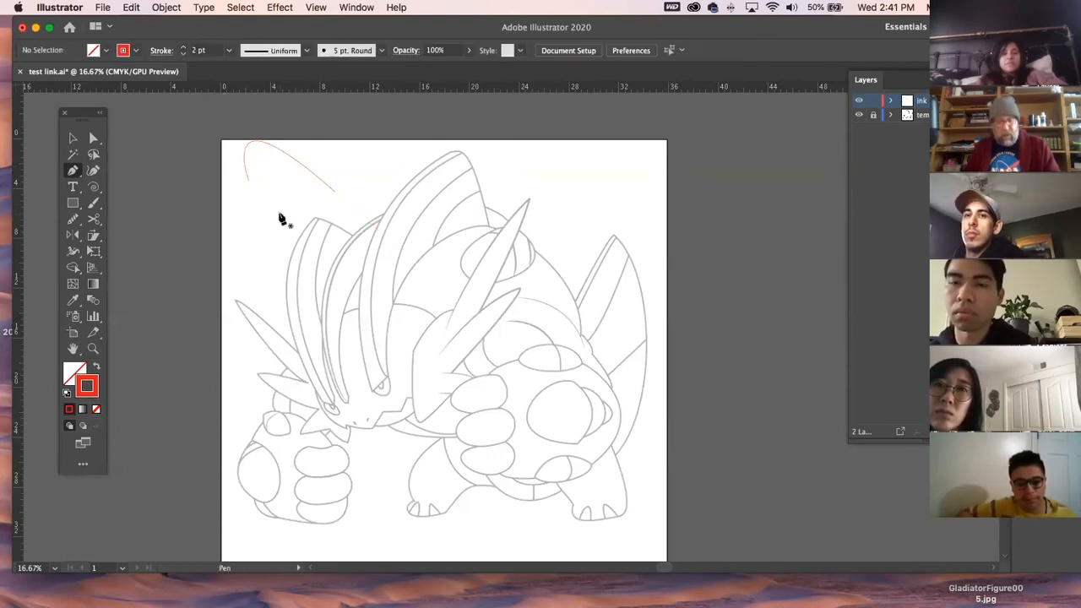
Select the test curve and set its stroke weight to 4 pt
super+click(334, 189)
click(72, 137)
click(305, 126)
drag(306, 127, 278, 162)
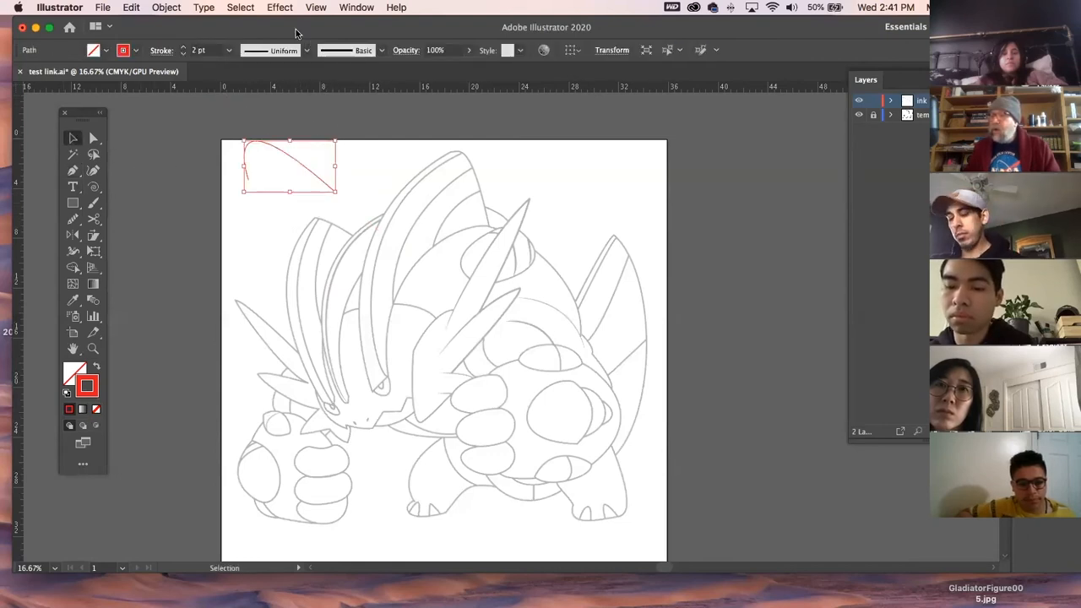
click(183, 49)
click(183, 49)
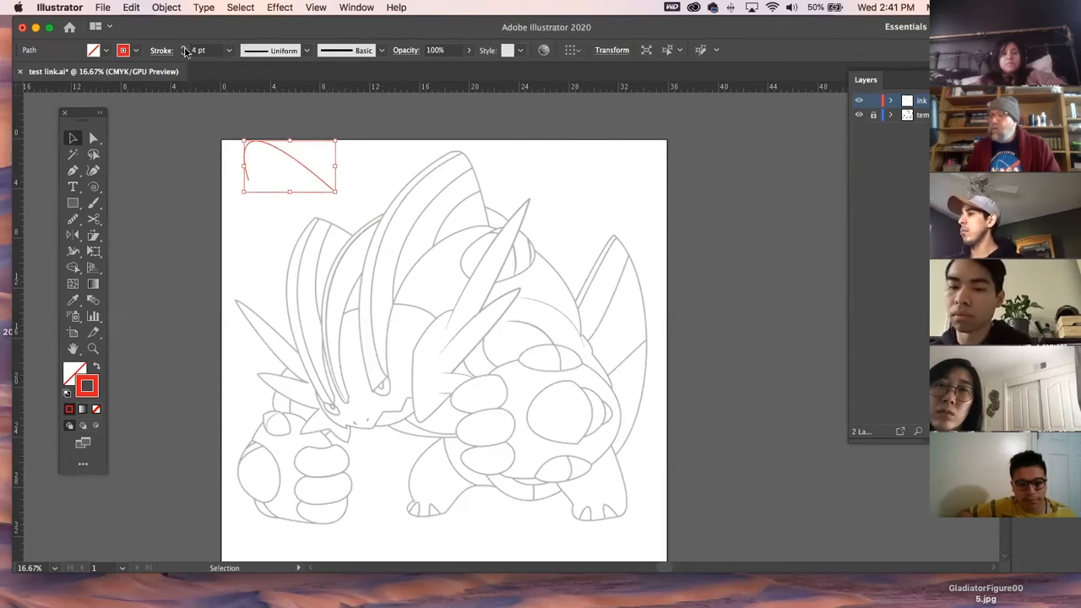
click(189, 178)
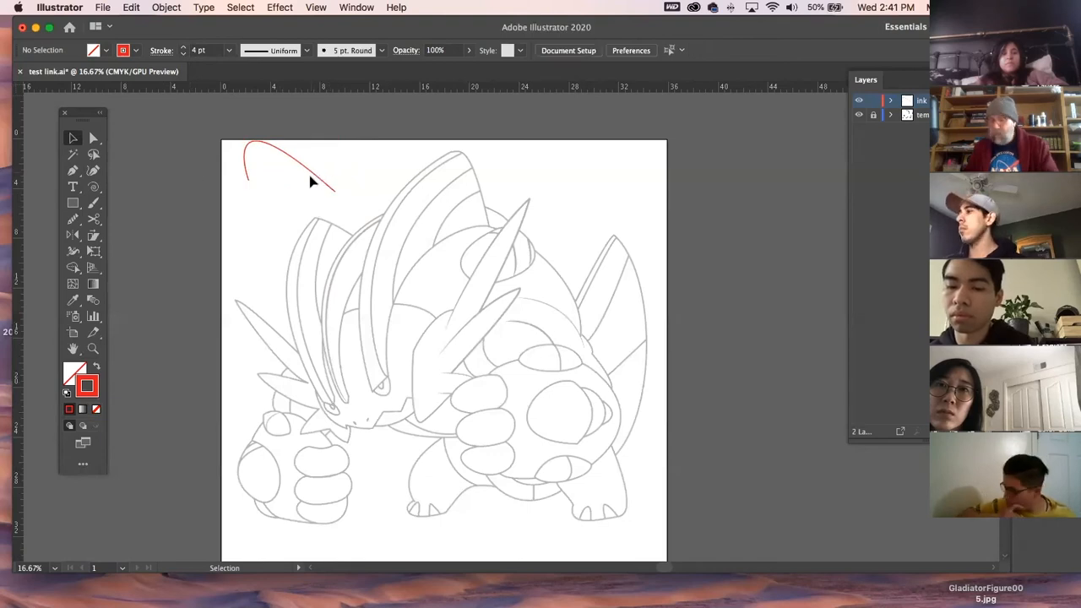
Set the test curve's stroke weight to 5 pt, and delete the curve
click(327, 180)
click(184, 49)
click(268, 179)
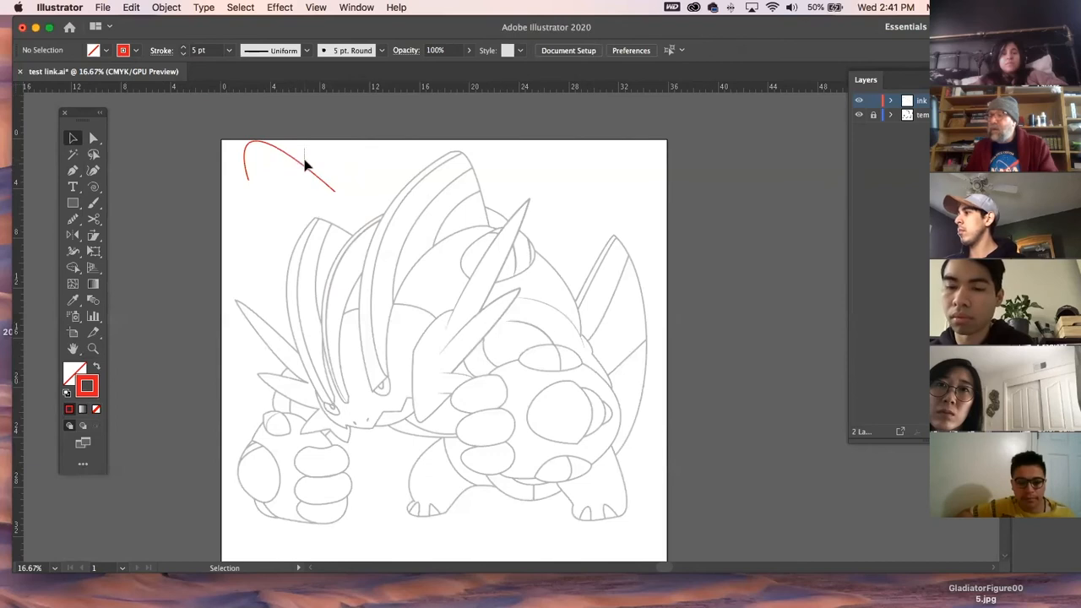
click(314, 173)
key(Delete)
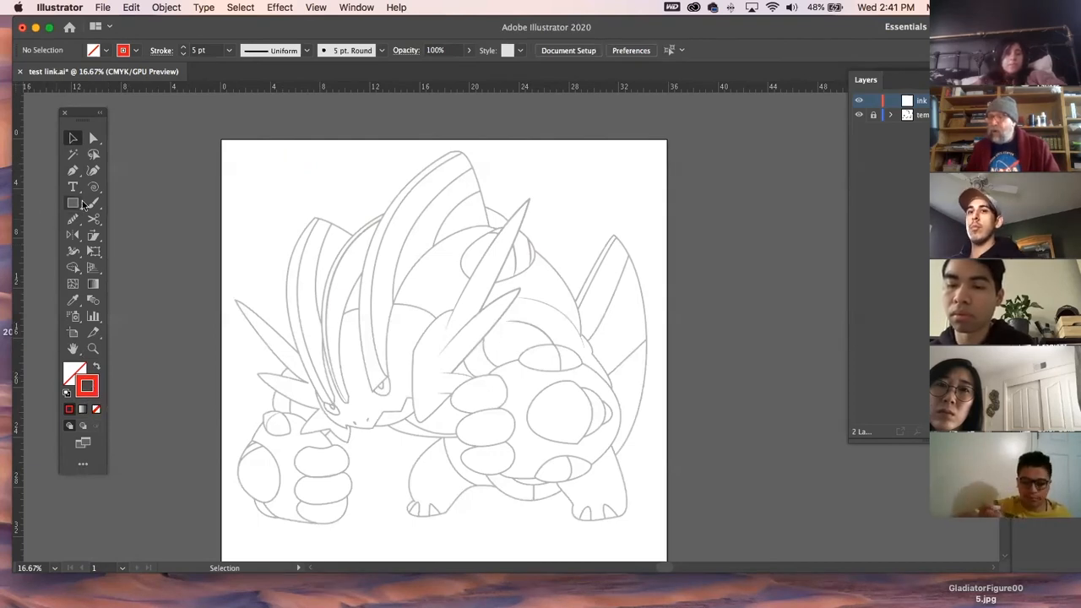
Examine the template drawing close up around its tall head fin and as a whole artboard
click(73, 172)
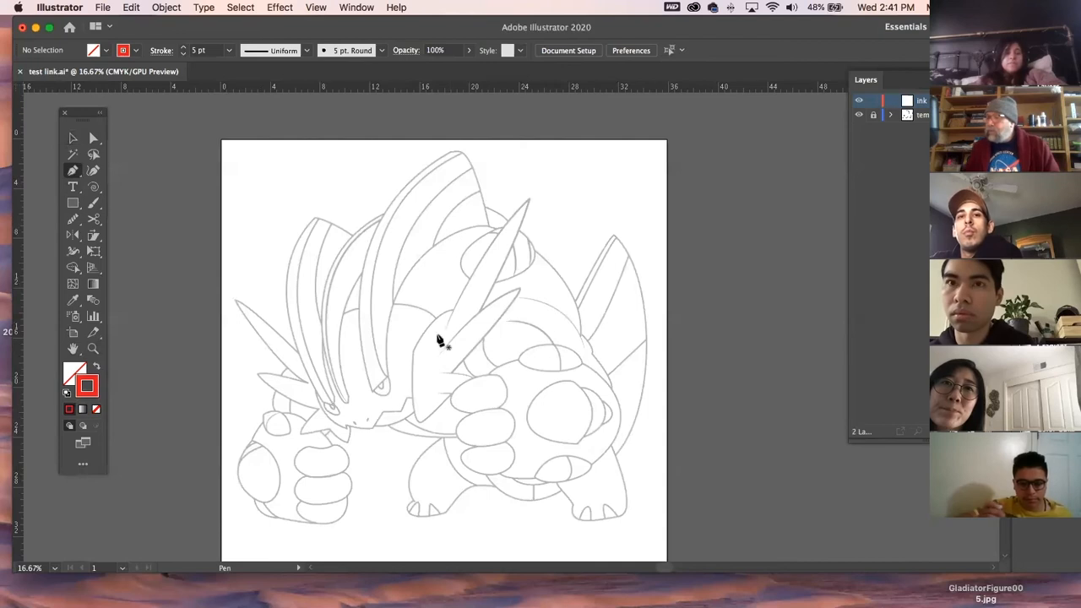
drag(512, 350, 458, 359)
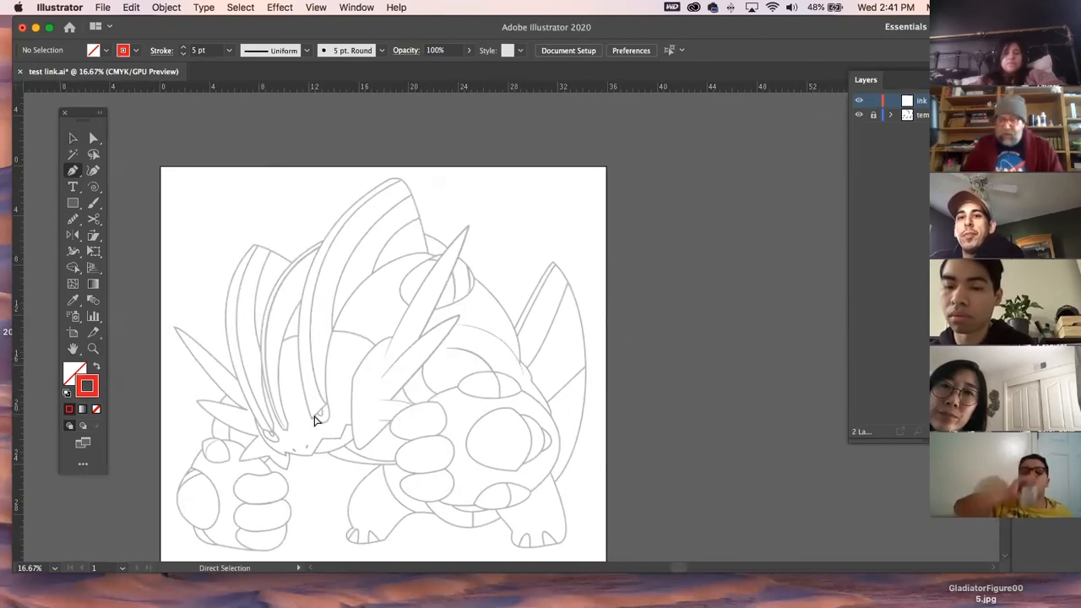
key(super+minus)
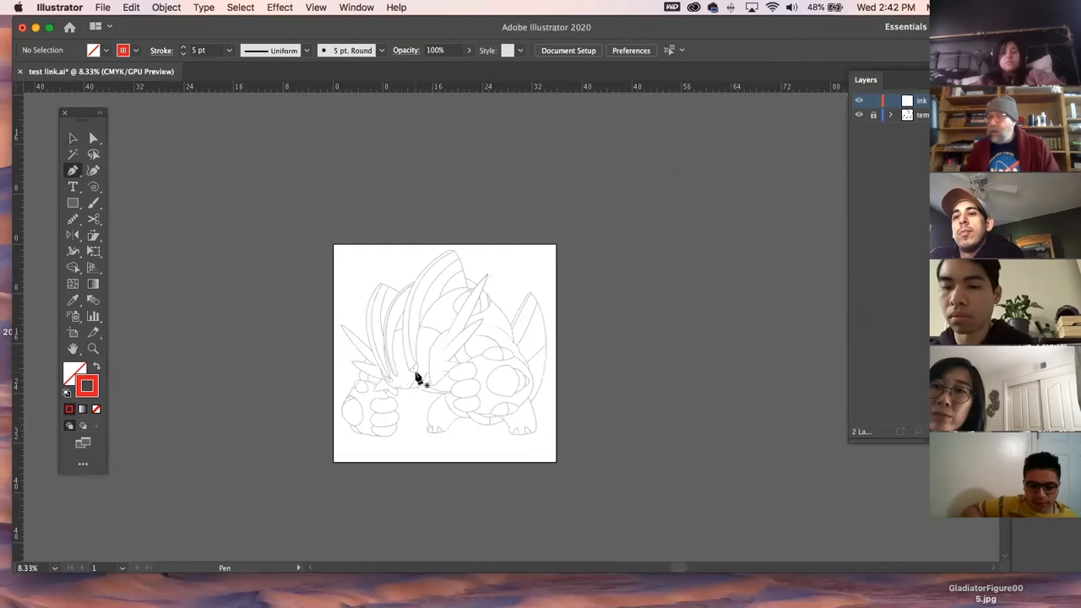
click(93, 348)
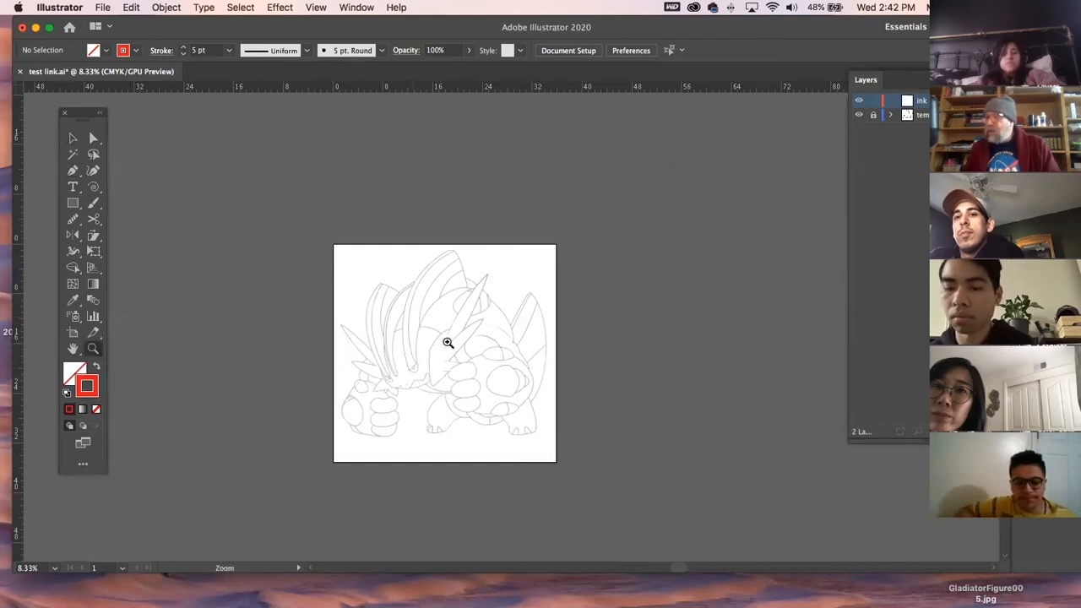
drag(446, 237, 560, 358)
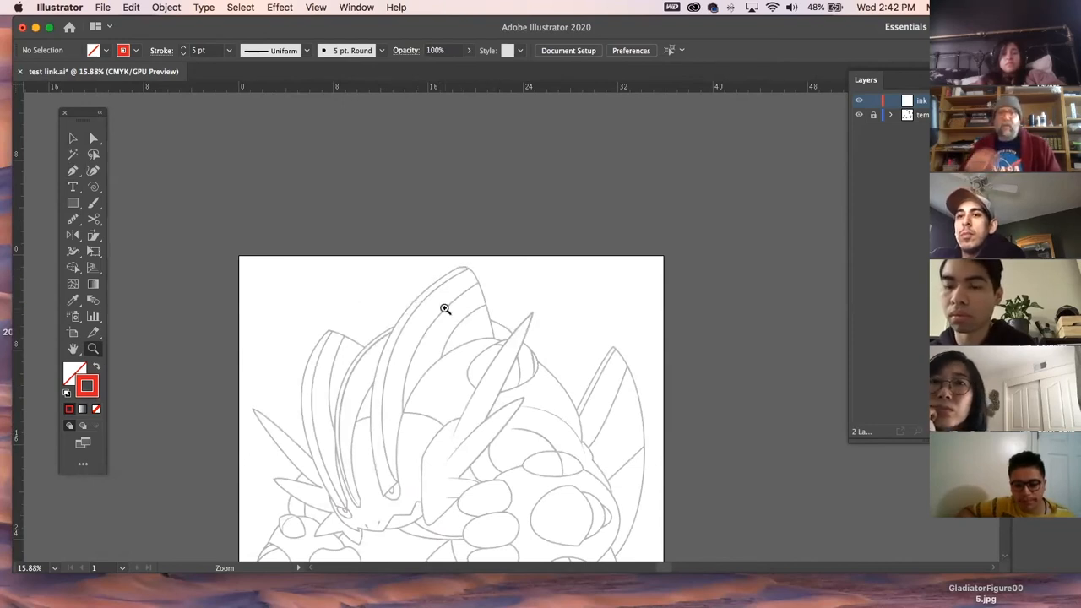
key(v)
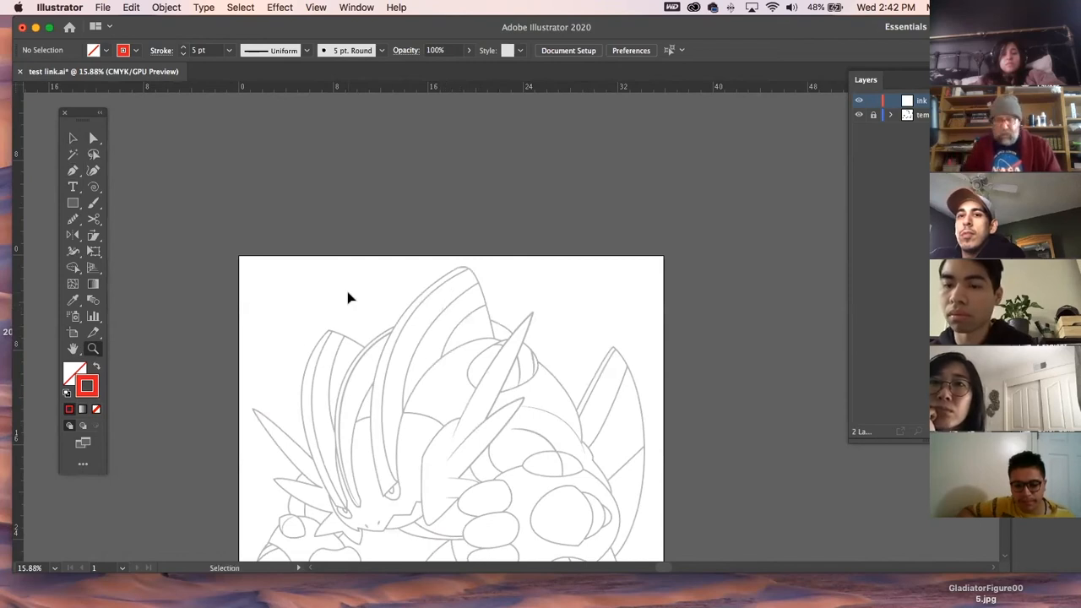
key(super+minus)
key(super+minus)
Trace the front edge of the tall head fin with one curved Pen path from the eye up to near the tip
click(73, 169)
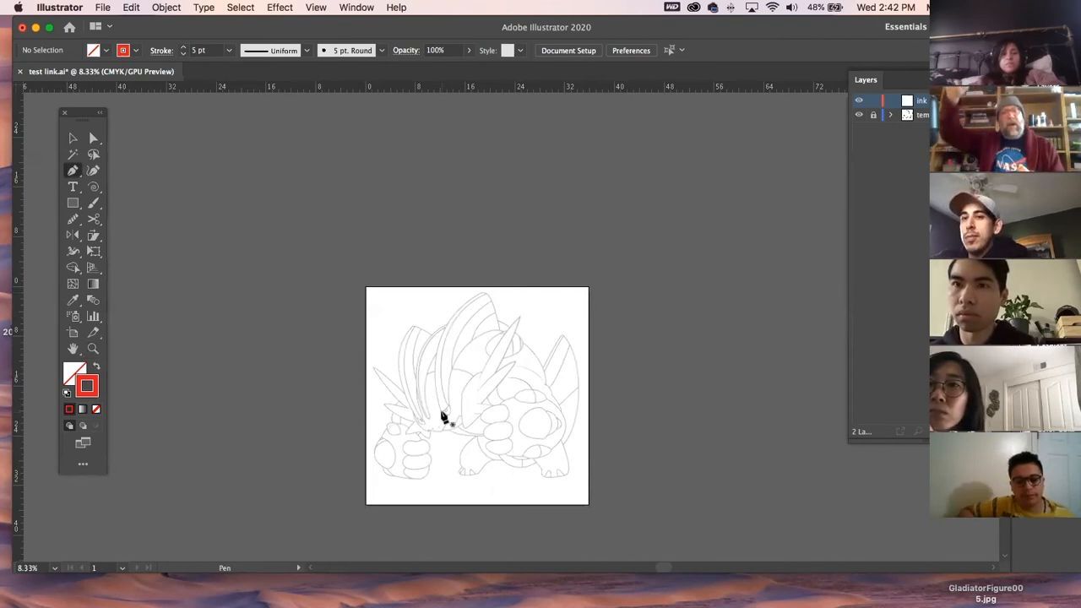
key(super)
key(super+equal)
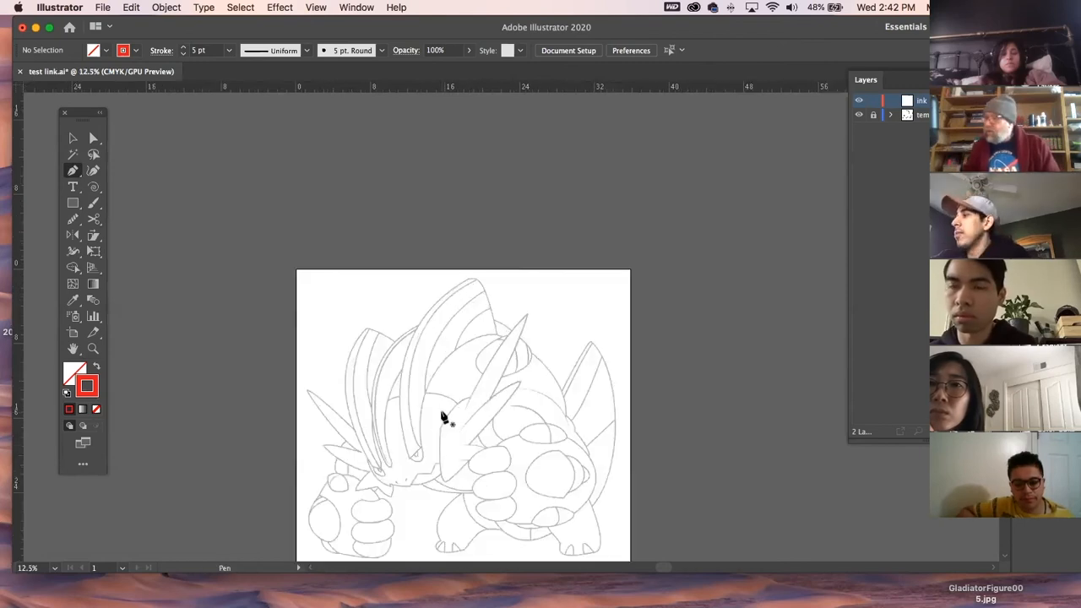
click(407, 457)
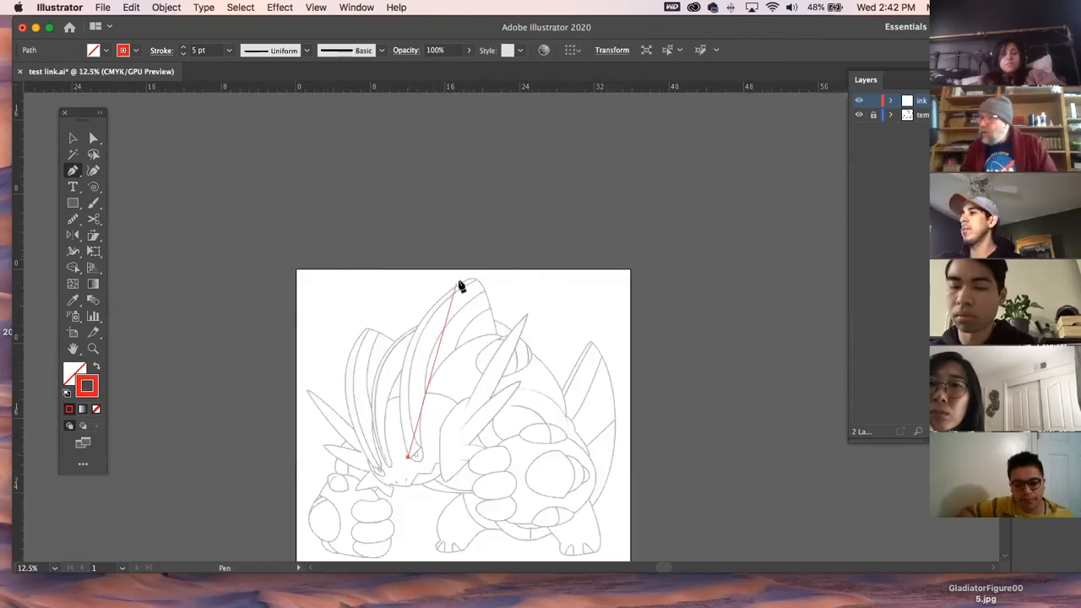
drag(466, 281, 565, 226)
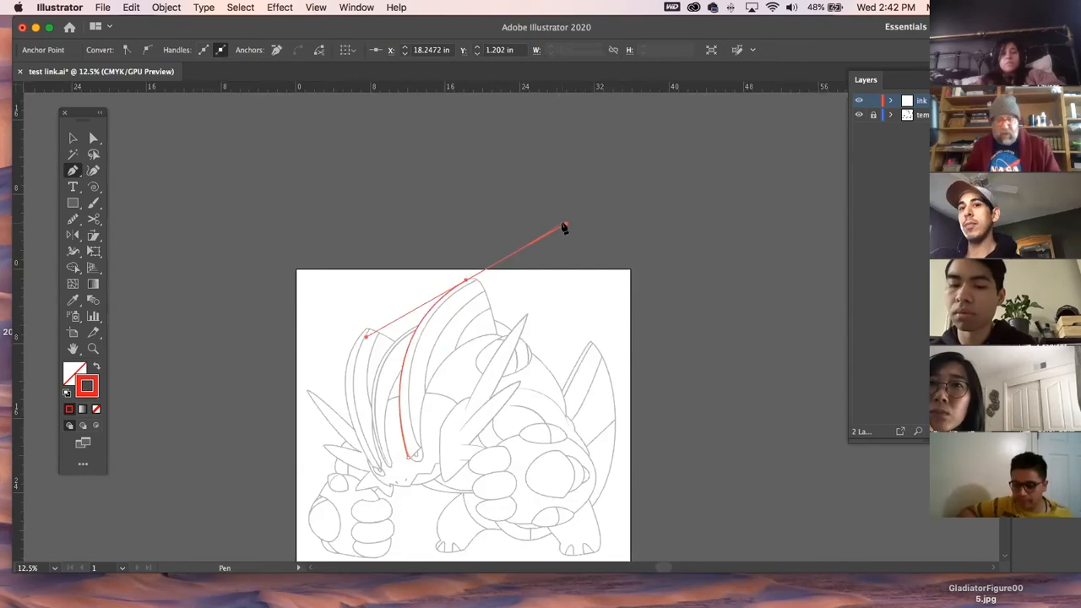
key(super)
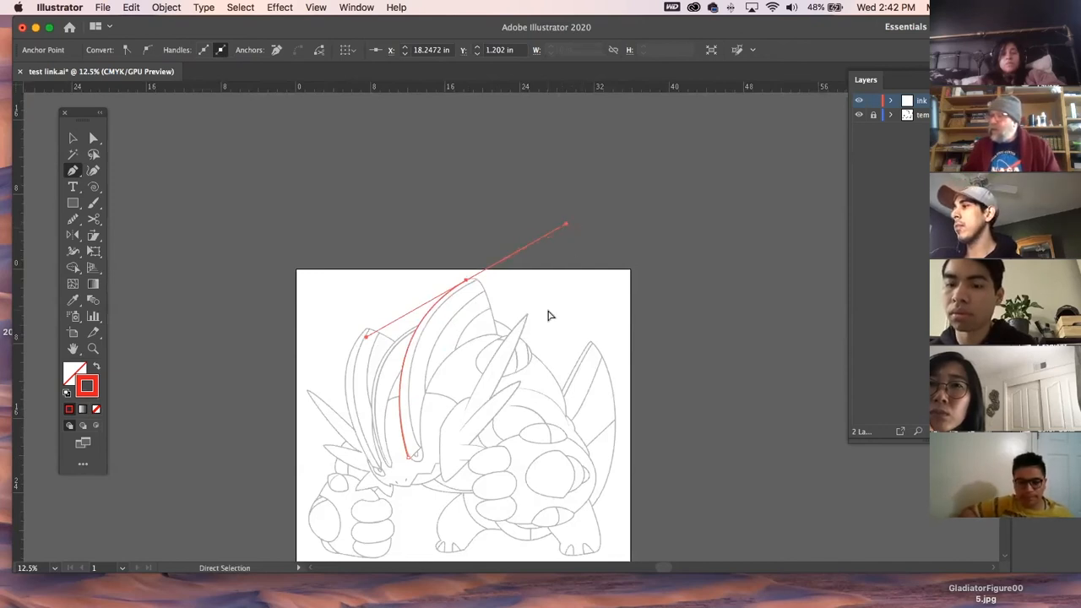
super+click(556, 310)
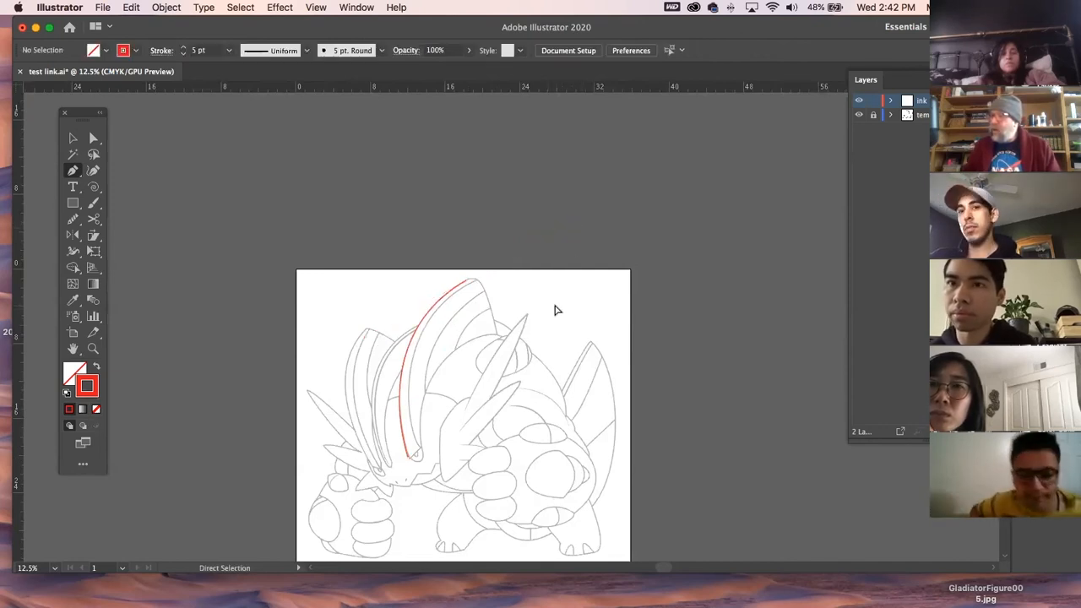
Continue the fin path from its upper end with a curve around the rounded tip, and end the path
click(93, 348)
drag(458, 273, 736, 500)
drag(534, 386, 439, 360)
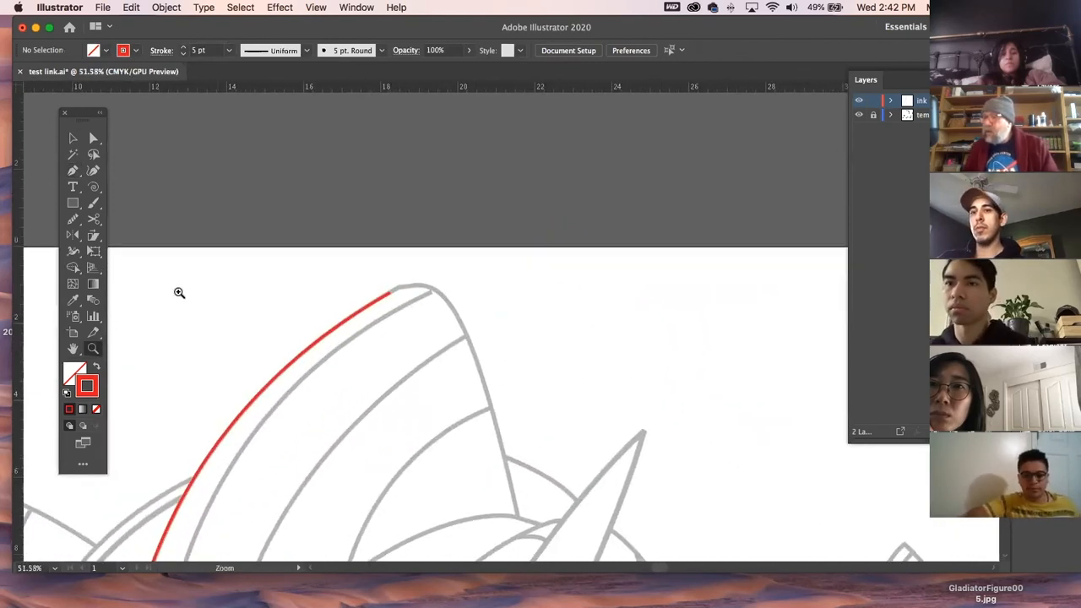
key(p)
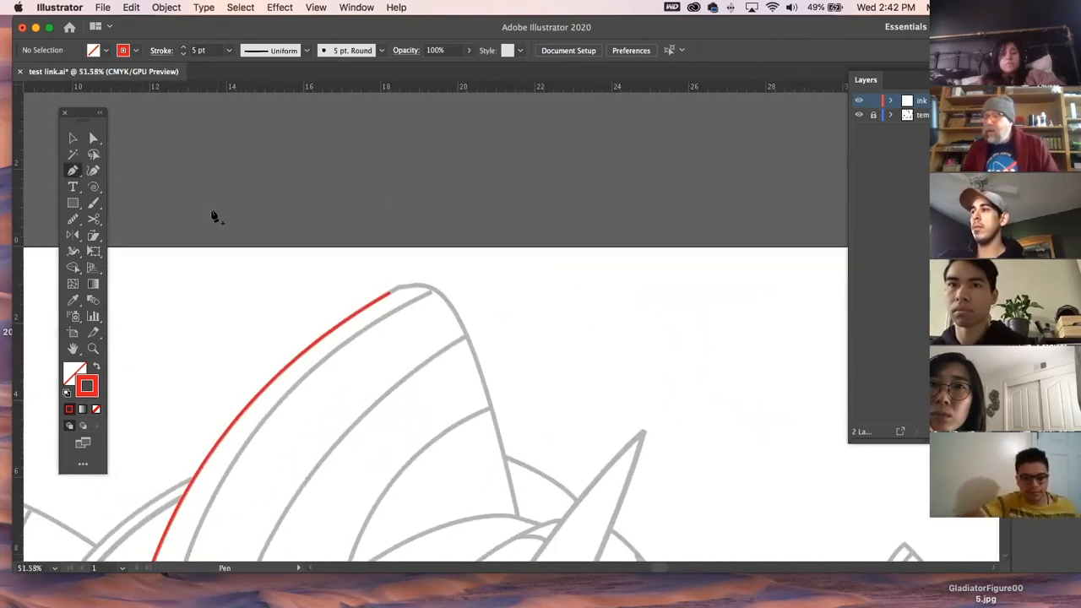
click(390, 299)
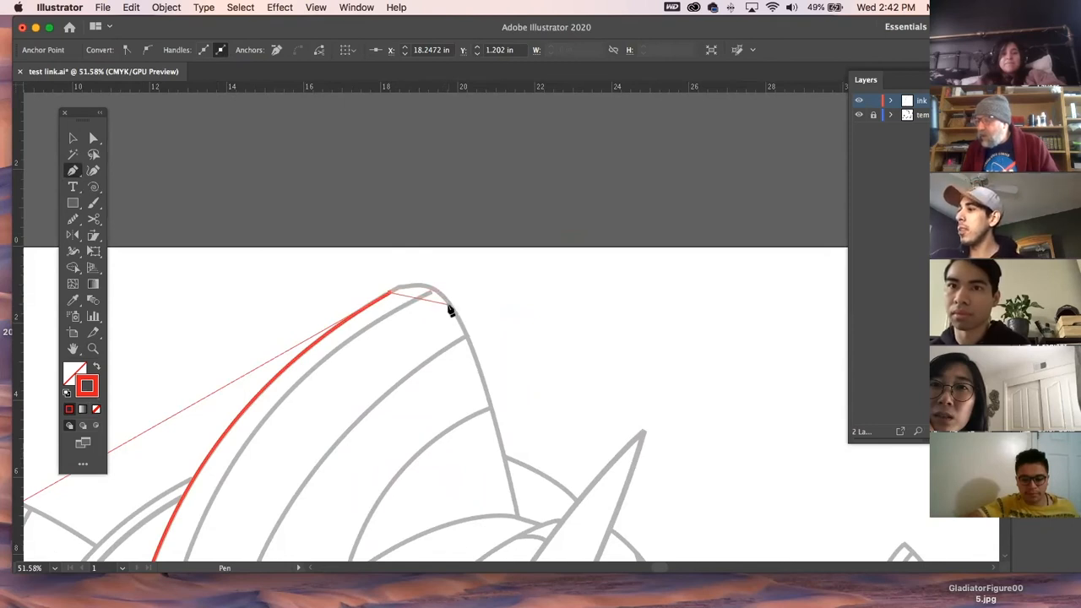
drag(452, 307, 475, 344)
super+click(517, 320)
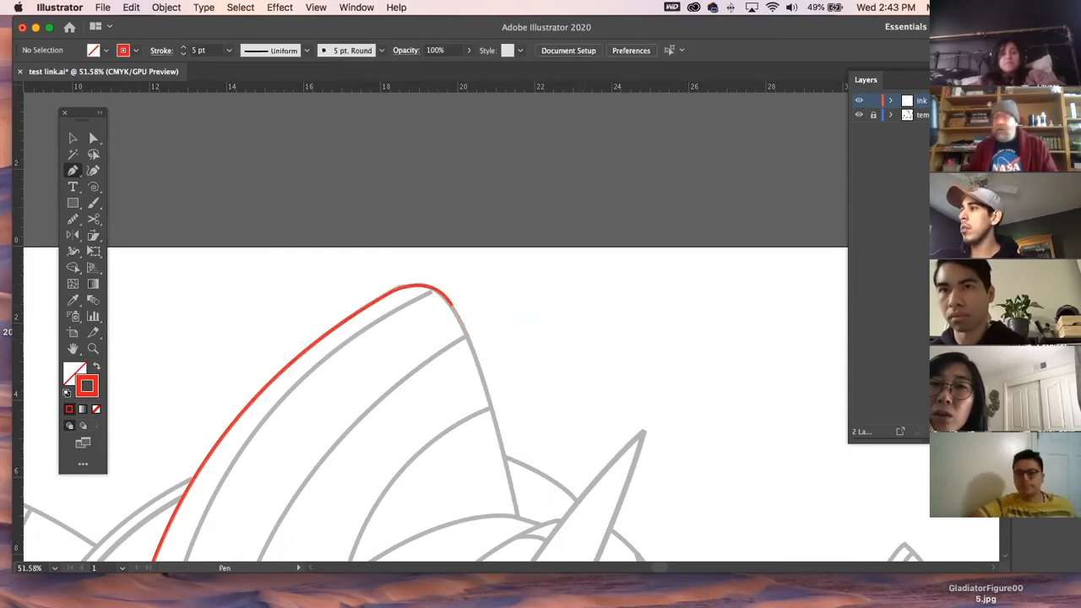
Hide and show the template layer to check the traced fin line on its own
click(859, 116)
click(859, 115)
click(860, 116)
click(860, 116)
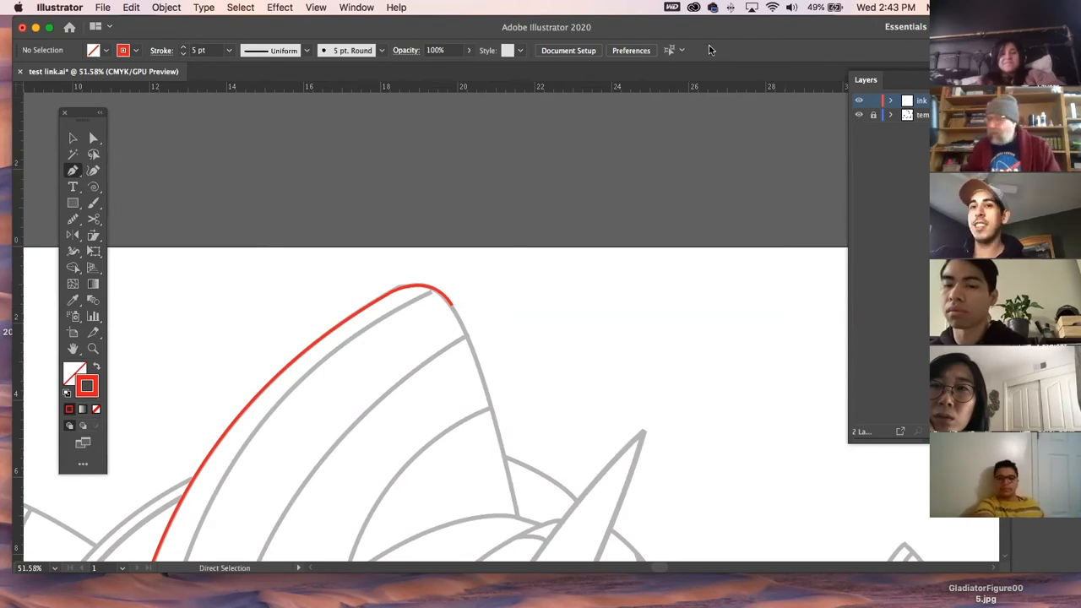
Extend the fin path from the tip down the rear edge to its base with a curve, and deselect it
drag(502, 305, 485, 133)
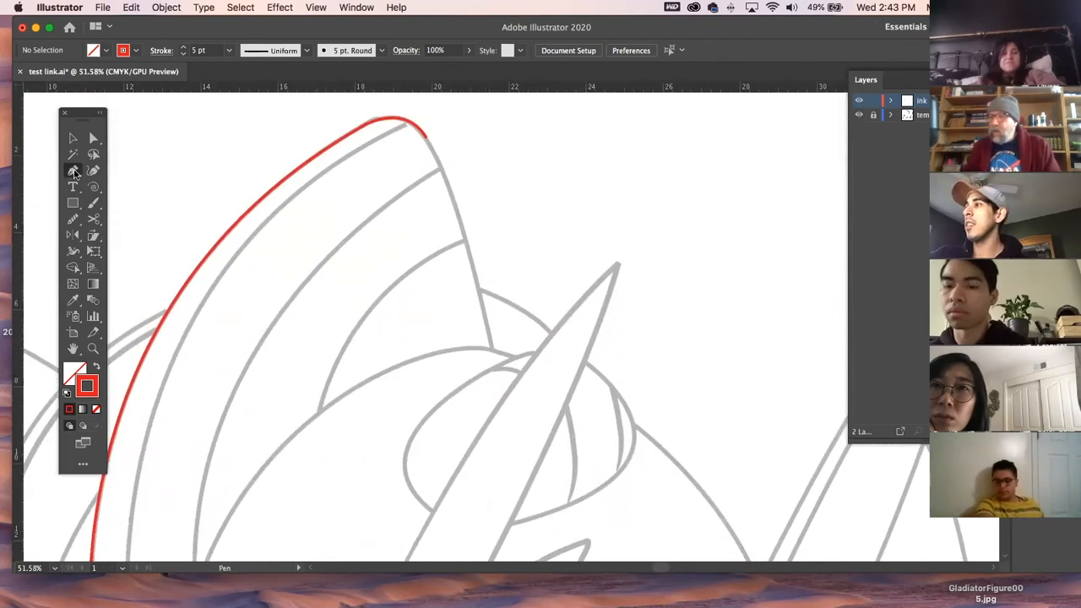
click(428, 140)
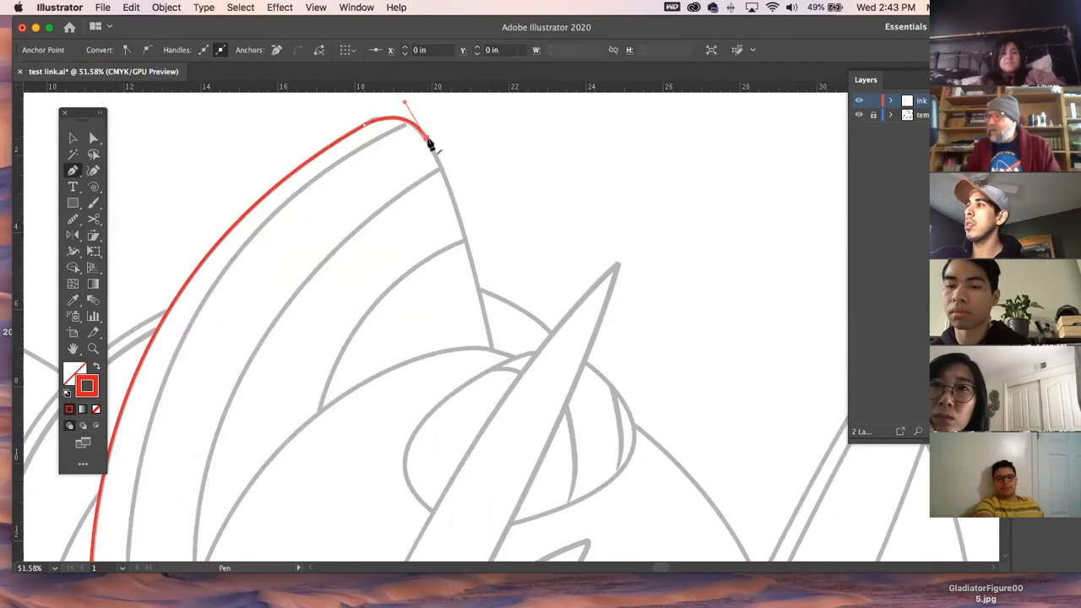
drag(493, 348, 507, 451)
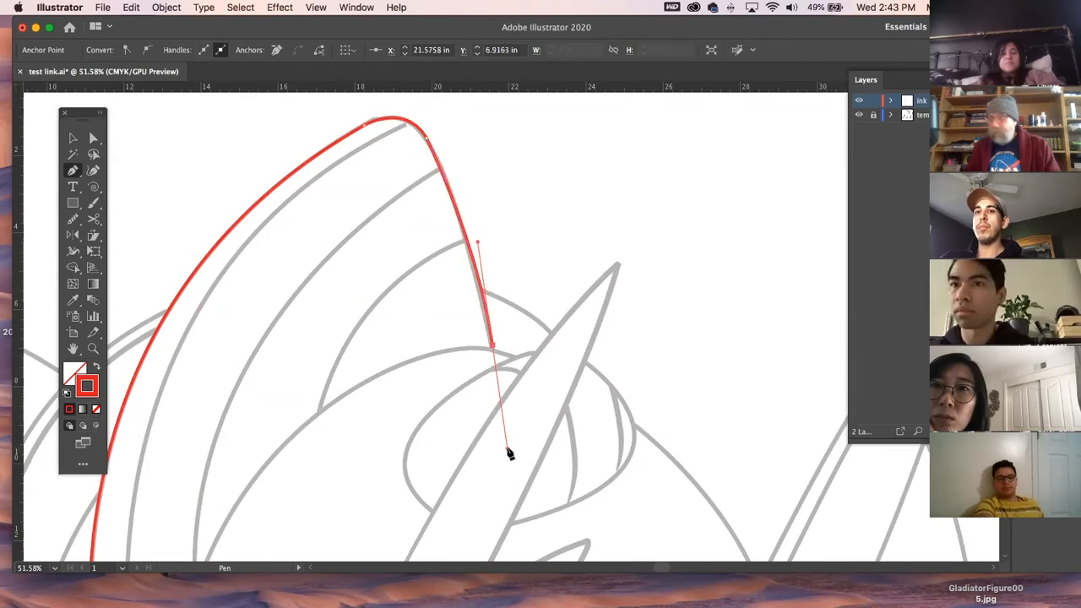
key(super+shift+a)
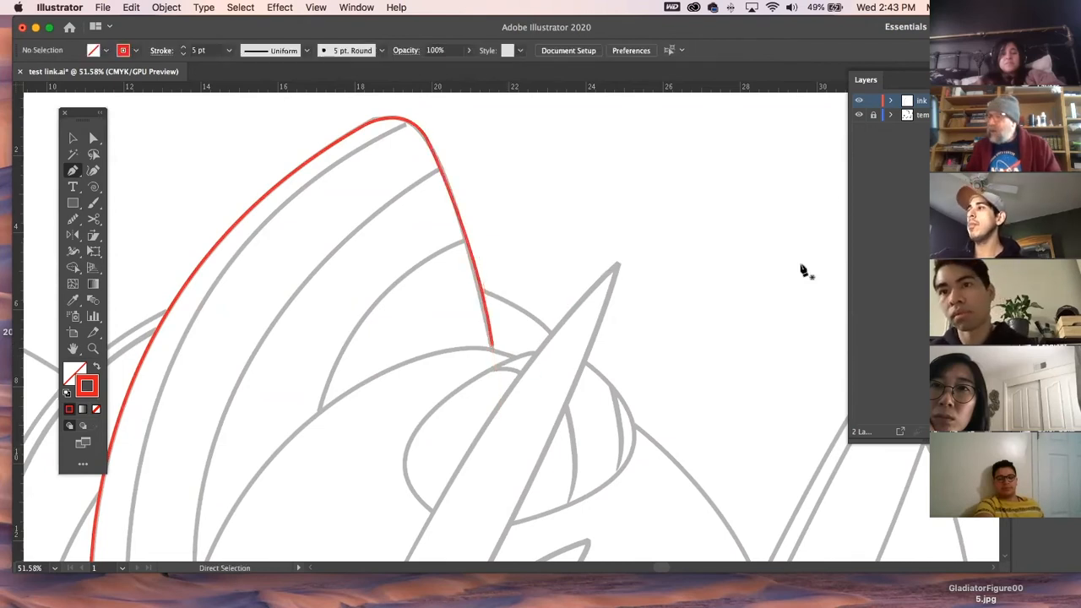
Compare the finished fin outline with the template layer hidden and shown, and look over the fin's lower part
click(859, 115)
click(859, 116)
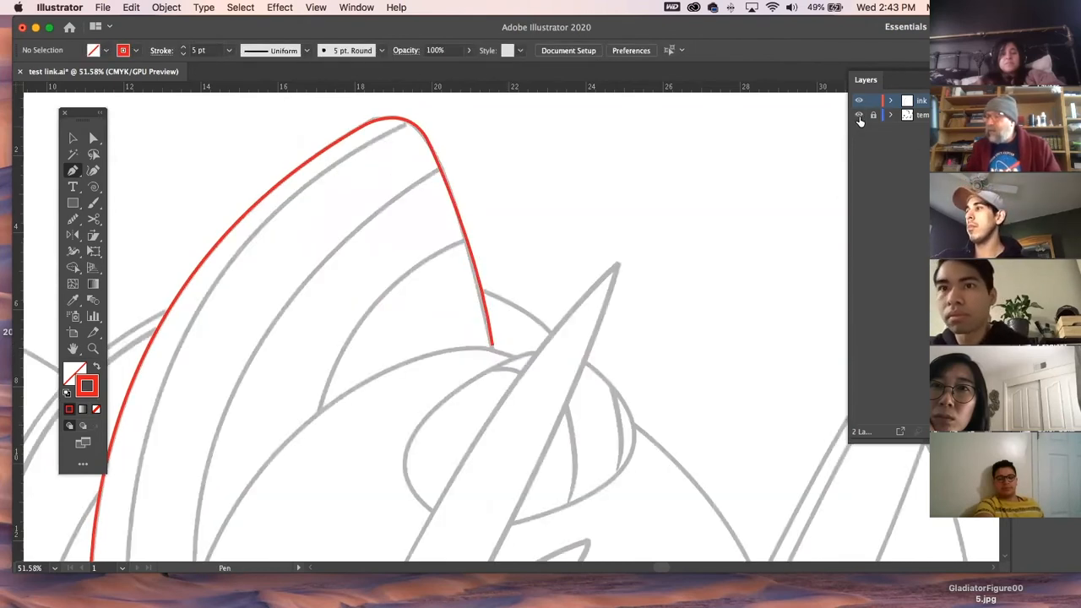
scroll(599, 164, down, 5)
scroll(599, 164, left, 4)
key(alt)
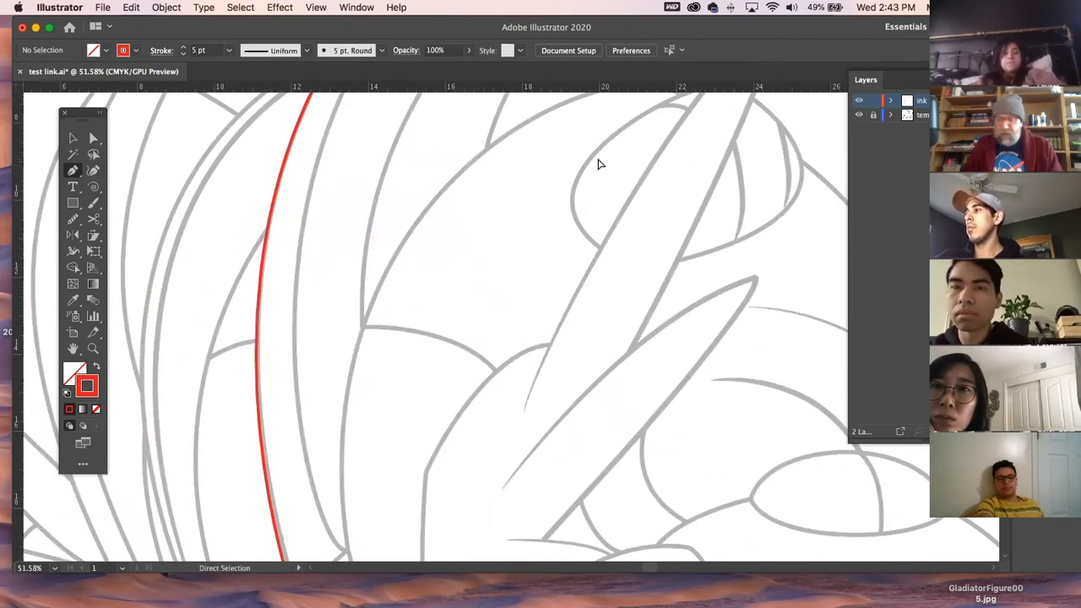
Look over the traced fin outline down to the base of its rear edge, select its path and deselect it
scroll(598, 164, down, 5)
scroll(580, 203, right, 5)
scroll(579, 202, down, 2)
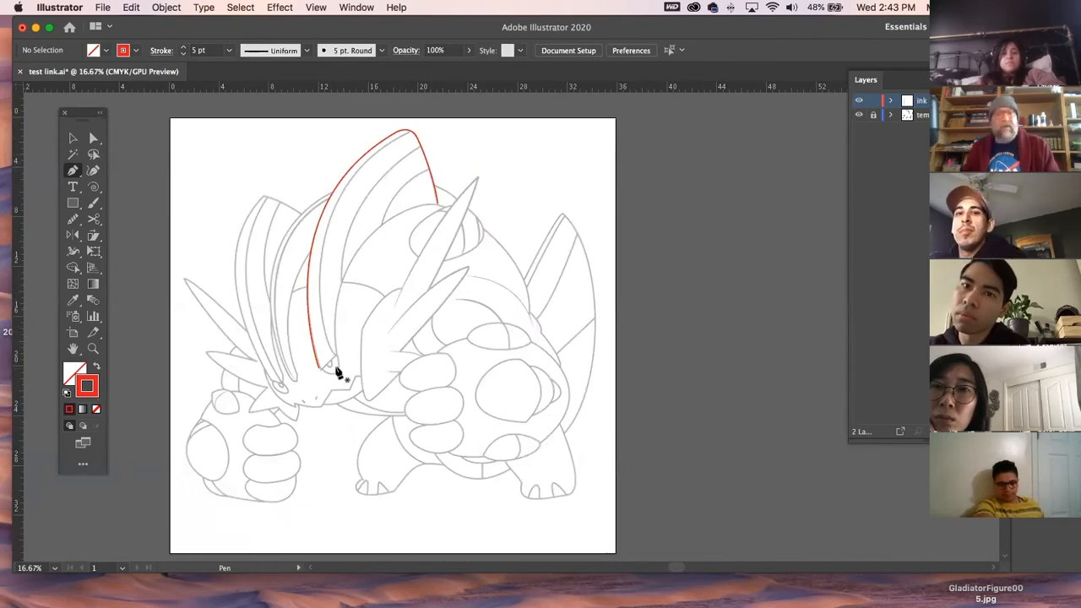
key(z)
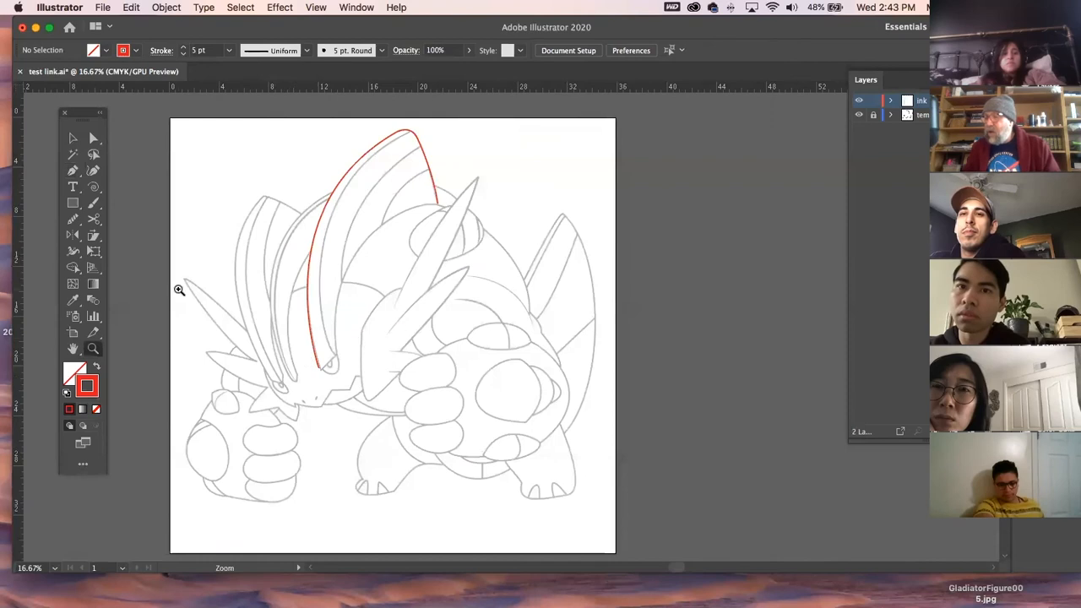
drag(344, 346, 91, 230)
click(72, 170)
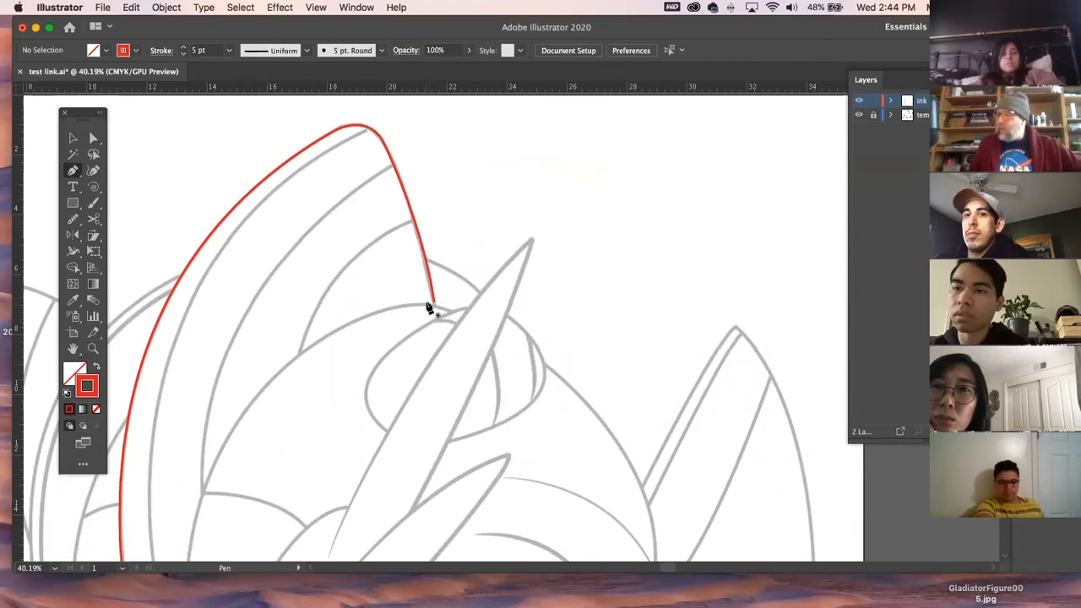
click(416, 225)
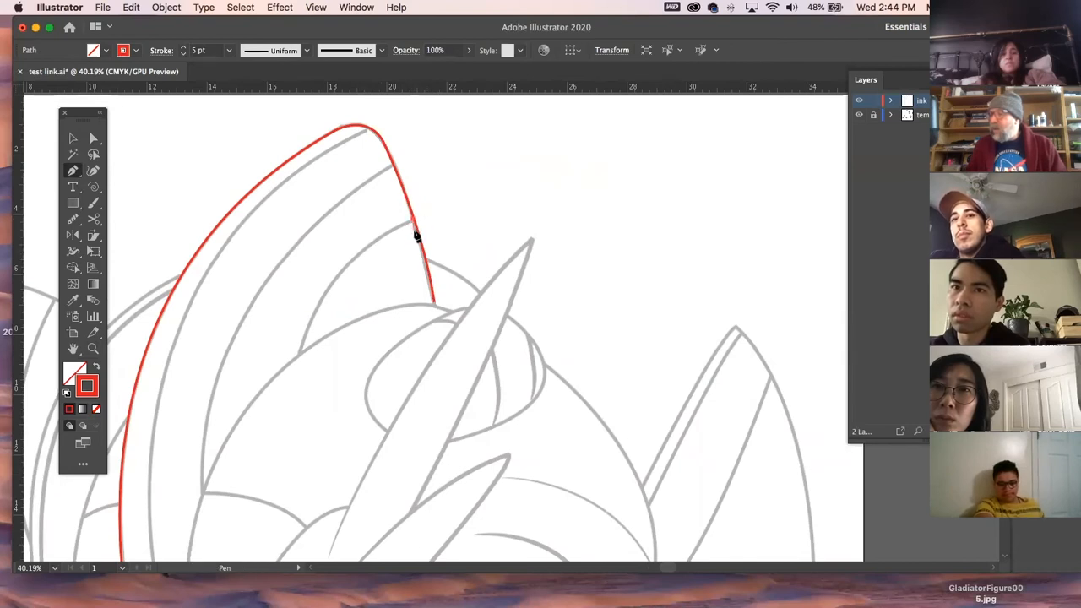
key(super+shift+a)
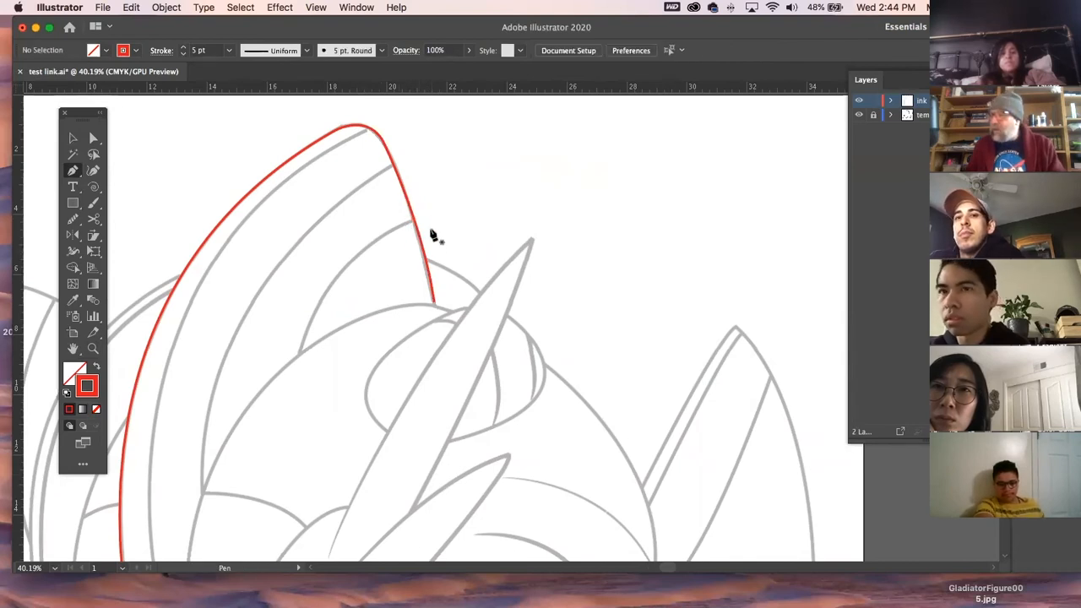
Select the whole traced fin outline and lock it so it cannot be edited or joined to new paths
click(72, 139)
click(238, 206)
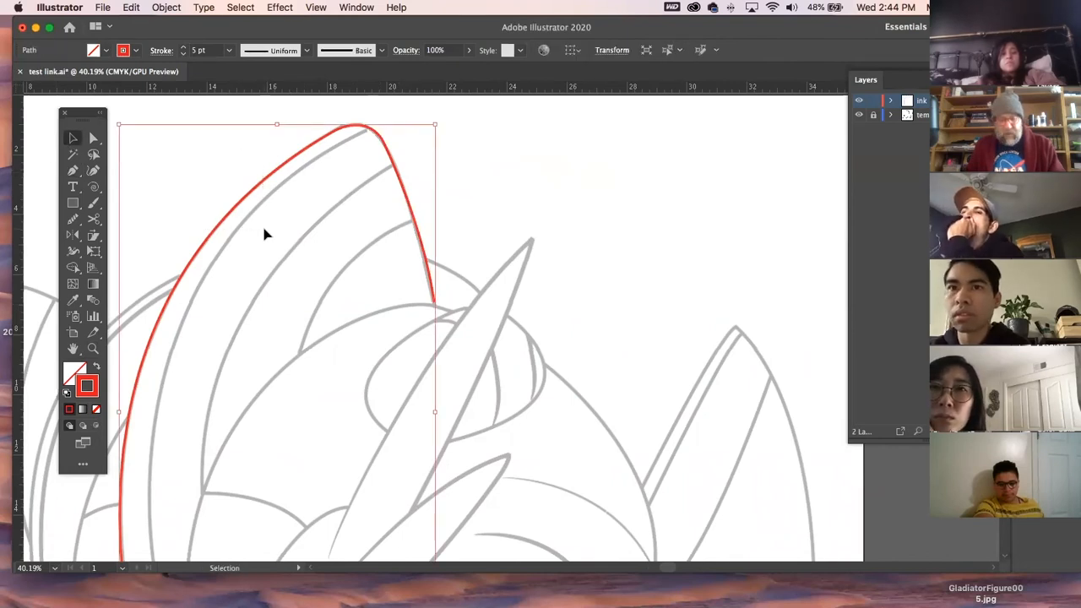
click(168, 6)
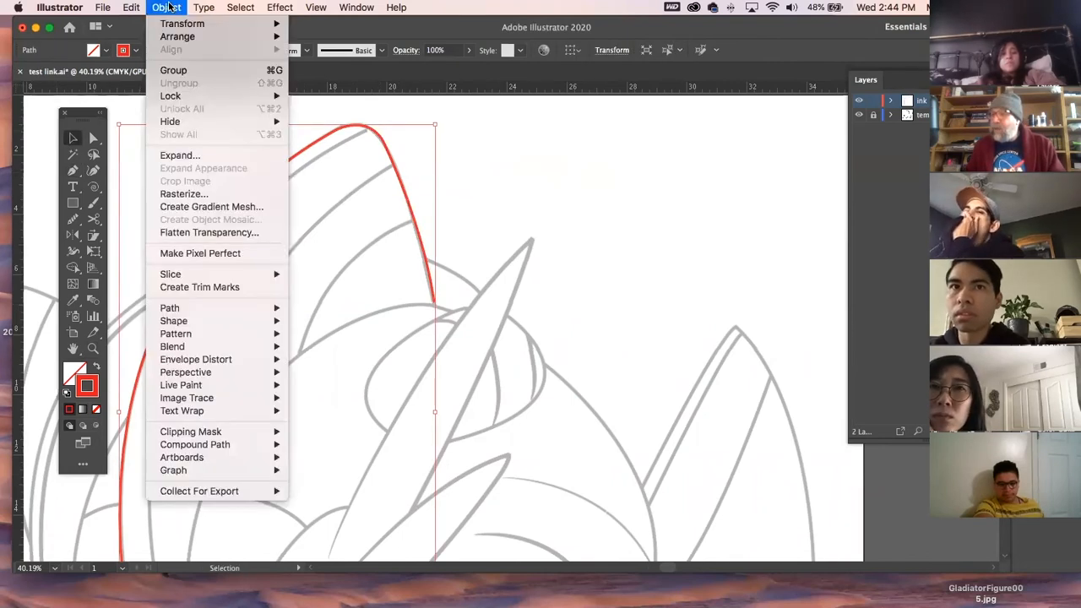
mouse_move(171, 98)
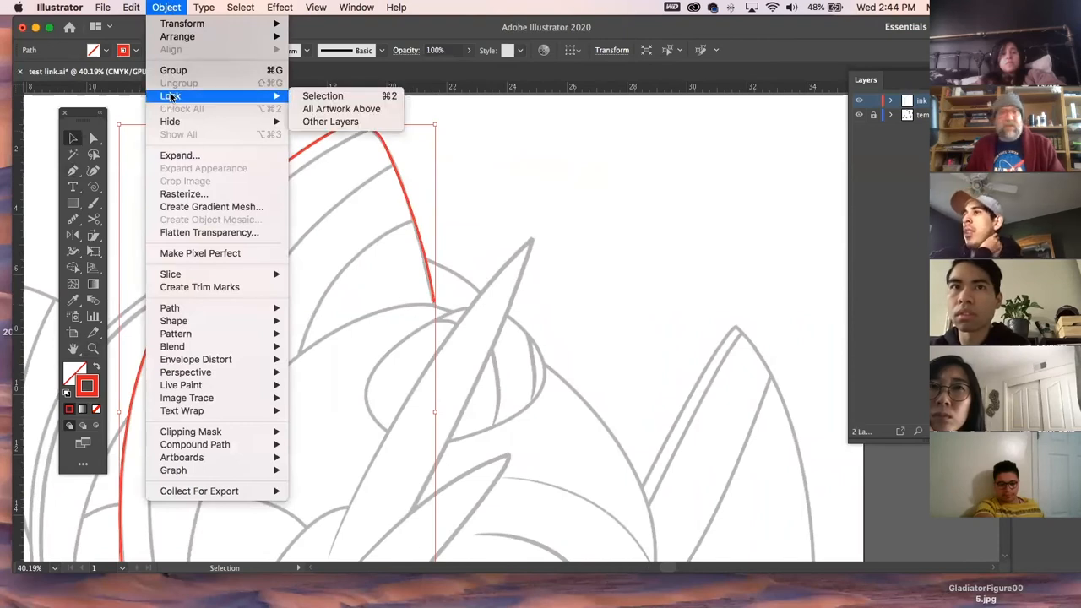
click(323, 96)
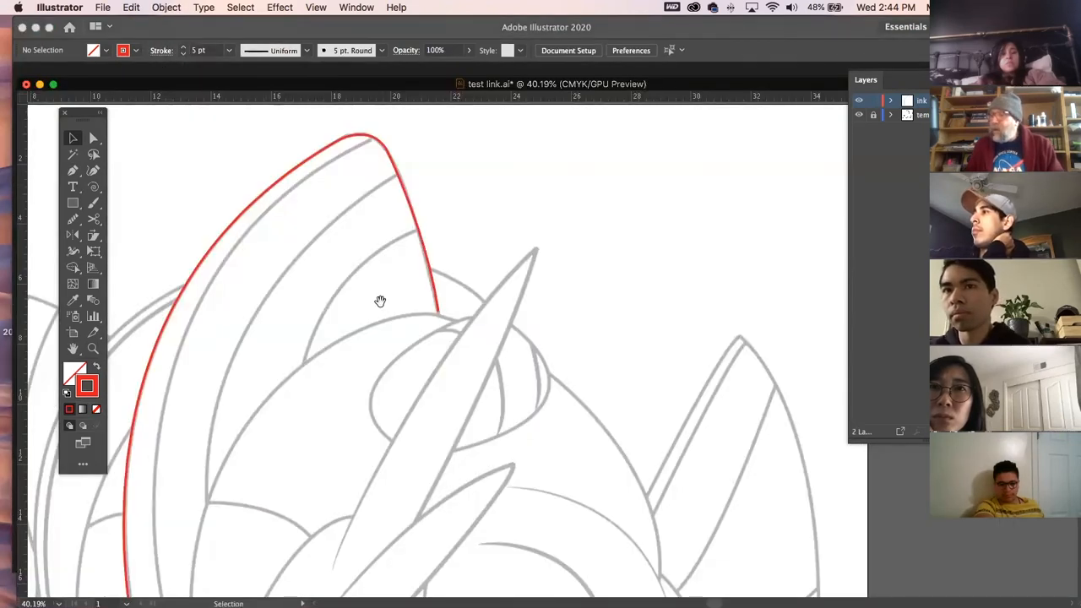
Look up the Unlock All command that releases locked artwork such as the fin outline
drag(388, 269, 441, 219)
key(a)
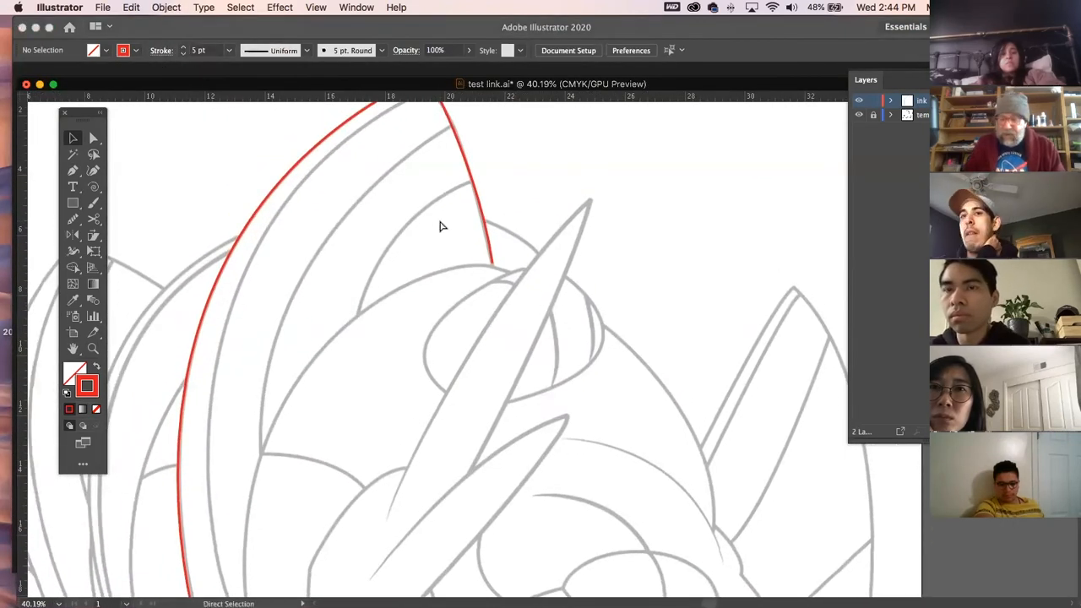
key(super+minus)
key(super+minus)
click(167, 8)
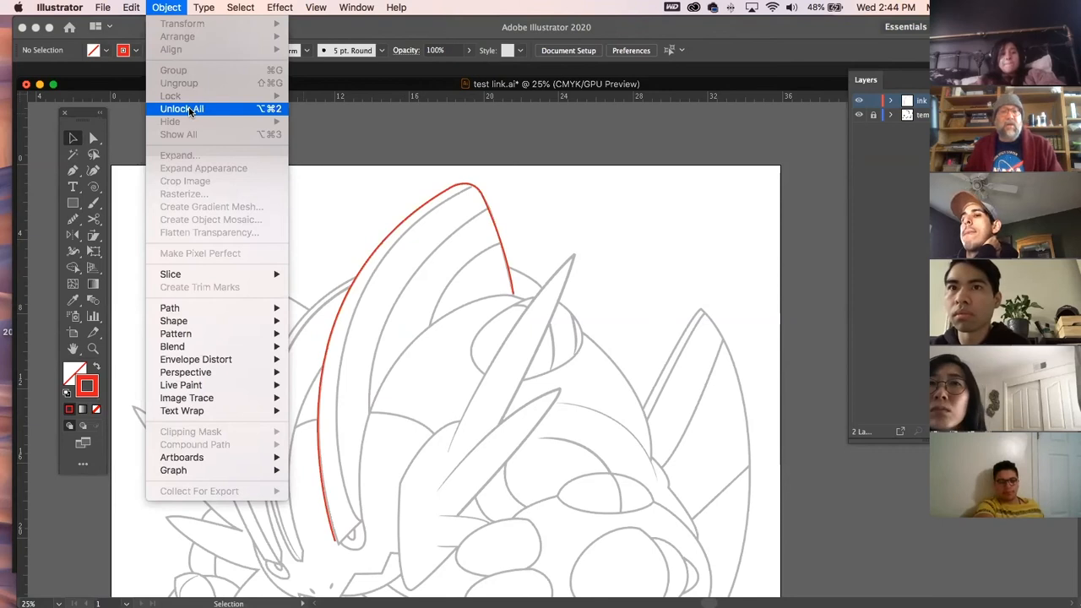
click(279, 109)
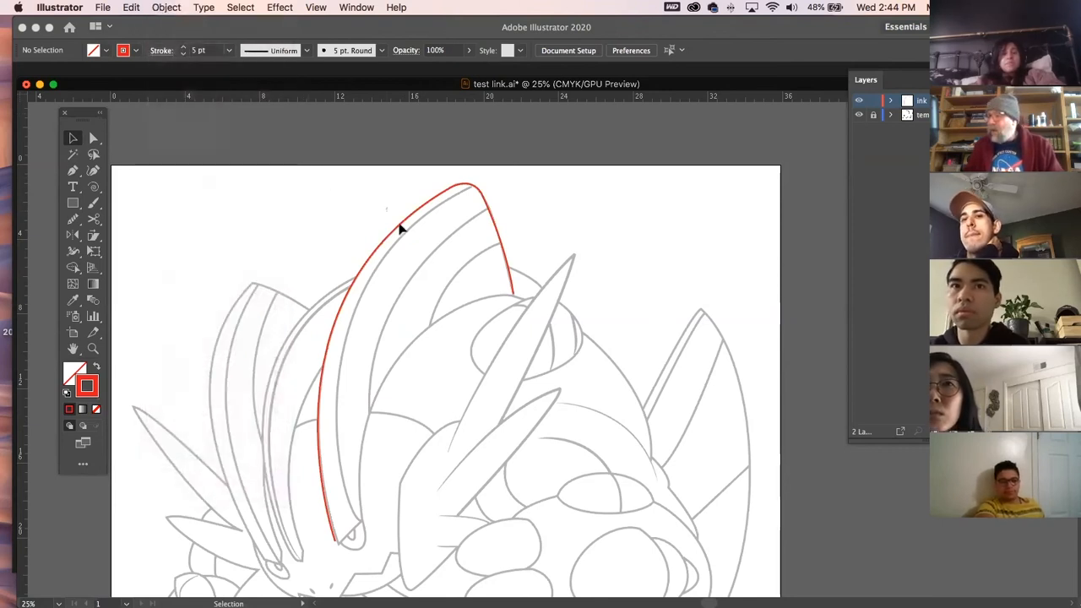
Draw a straight Pen segment from the fin outline's lower end to the base of the inner fin line, and end the path
key(p)
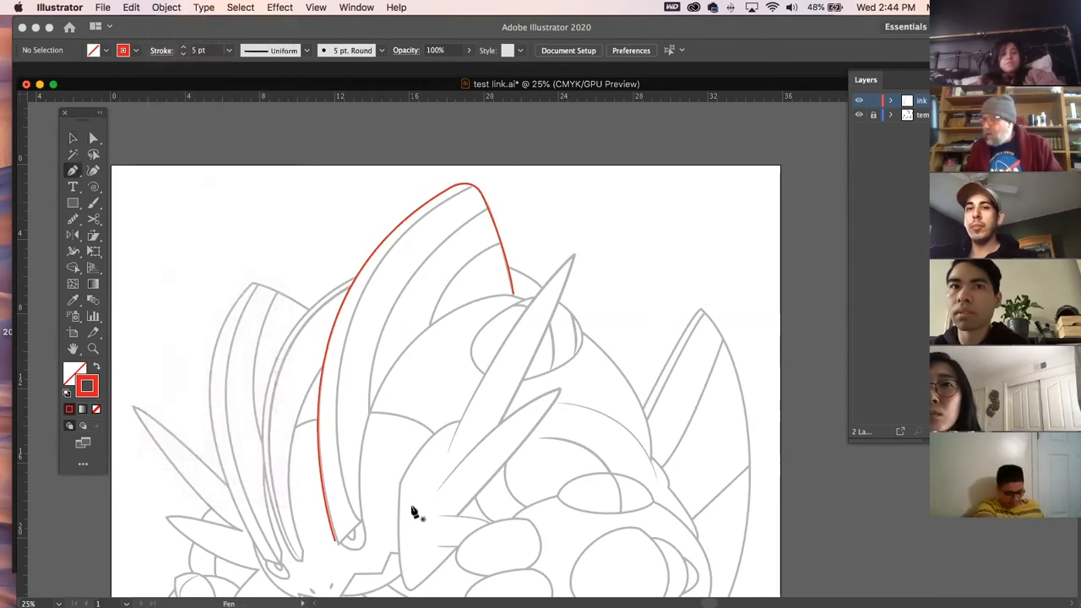
click(337, 543)
click(363, 521)
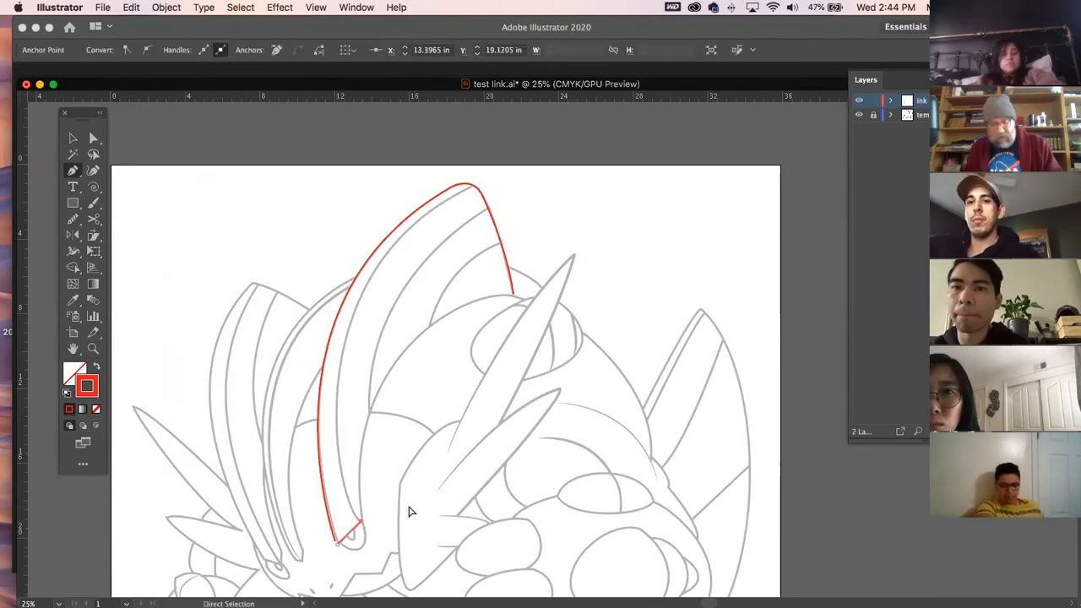
super+click(445, 500)
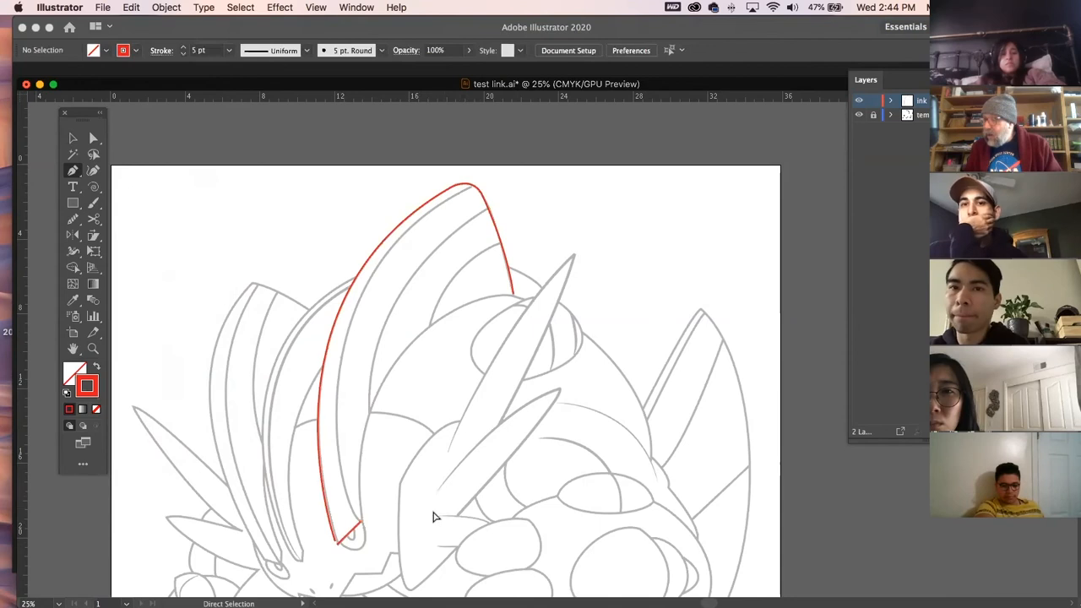
Continue the path from the base up the inner fin line with two curved segments to the fin tip, and deselect it
click(363, 521)
drag(479, 210, 436, 332)
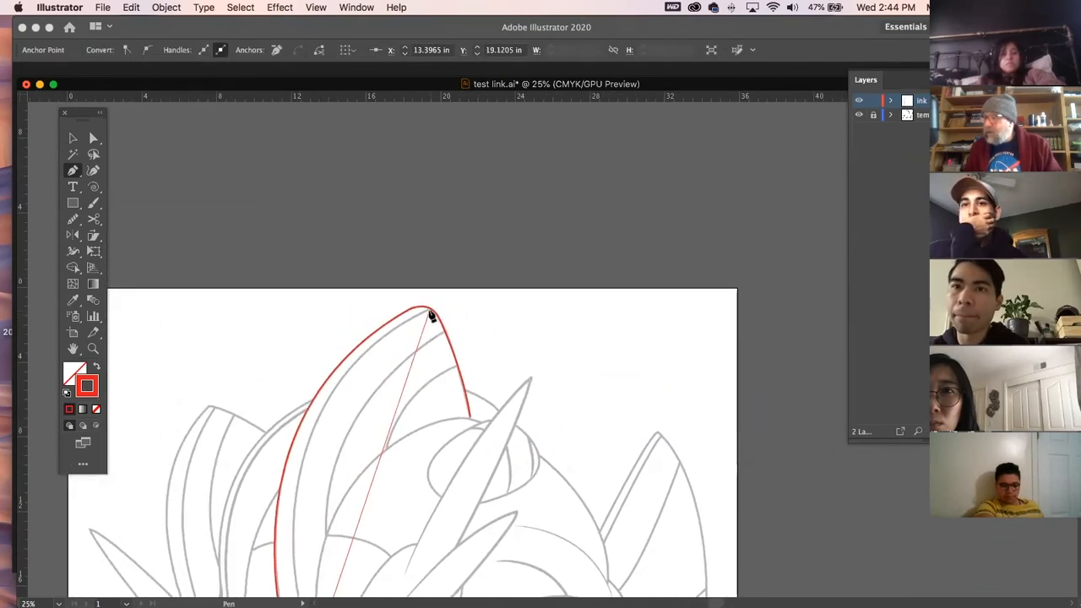
scroll(433, 314, down, 2)
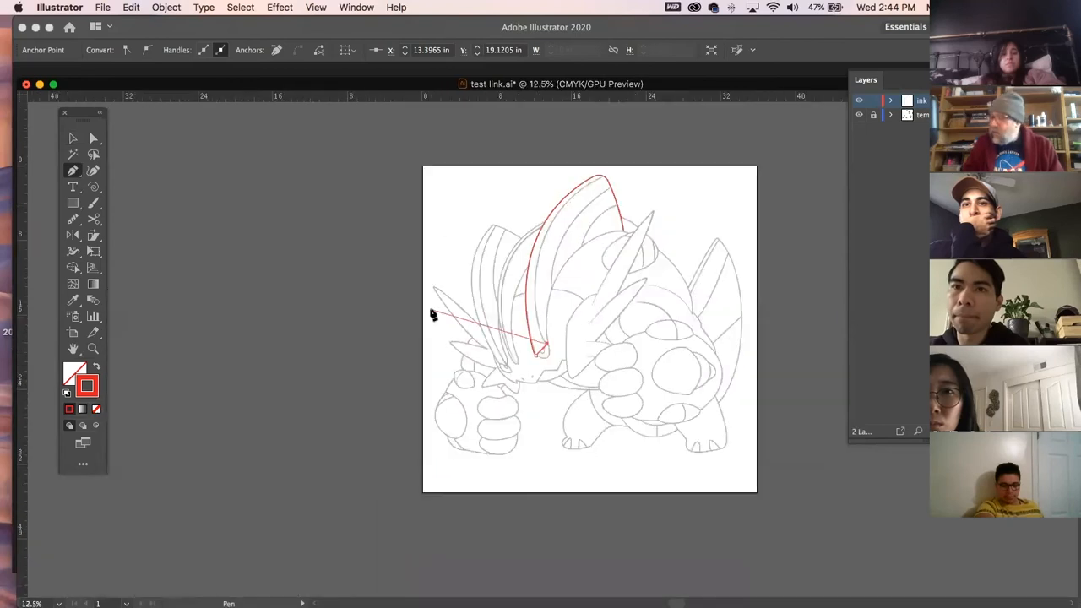
drag(583, 294, 445, 402)
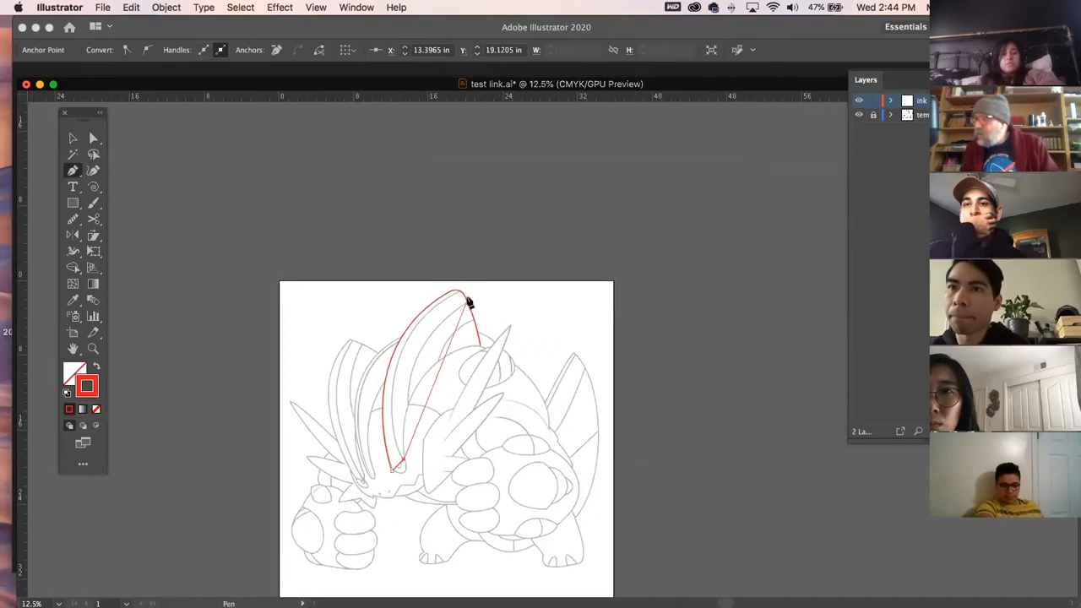
drag(460, 293, 560, 235)
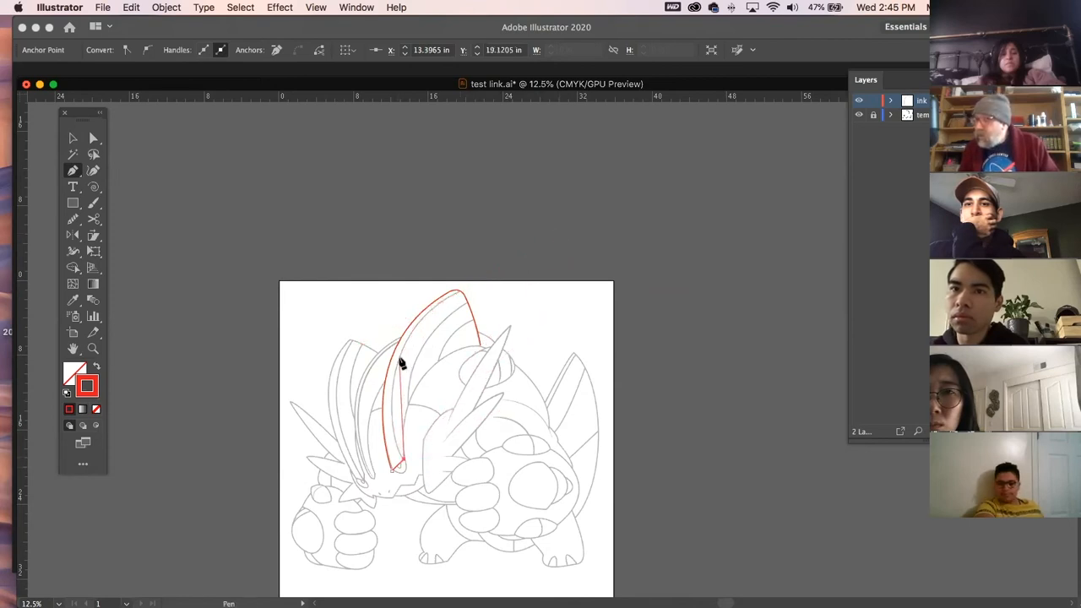
drag(398, 357, 415, 272)
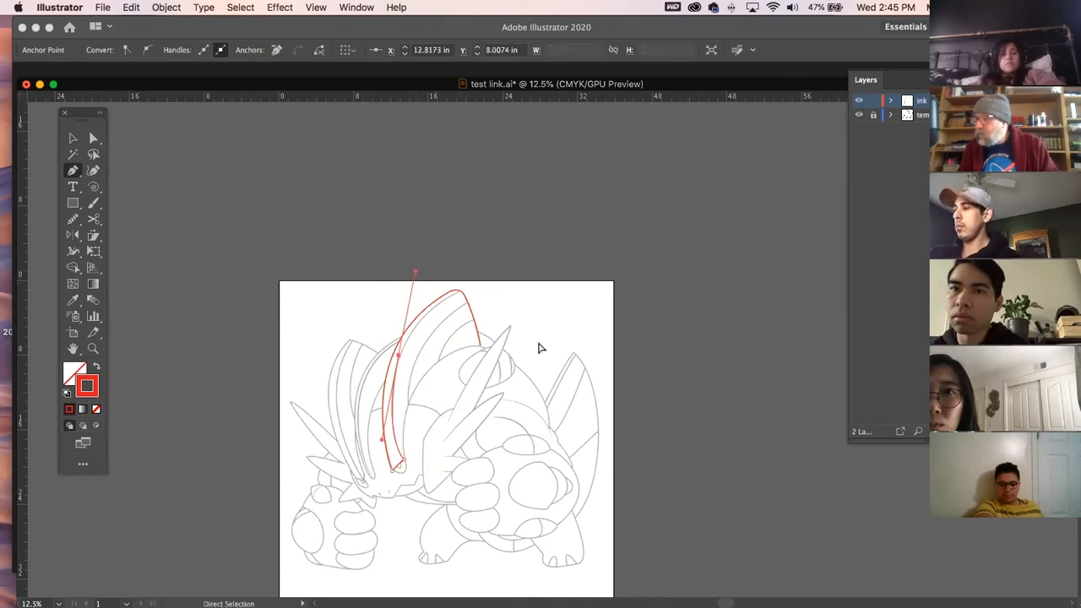
super+click(539, 344)
super+click(399, 358)
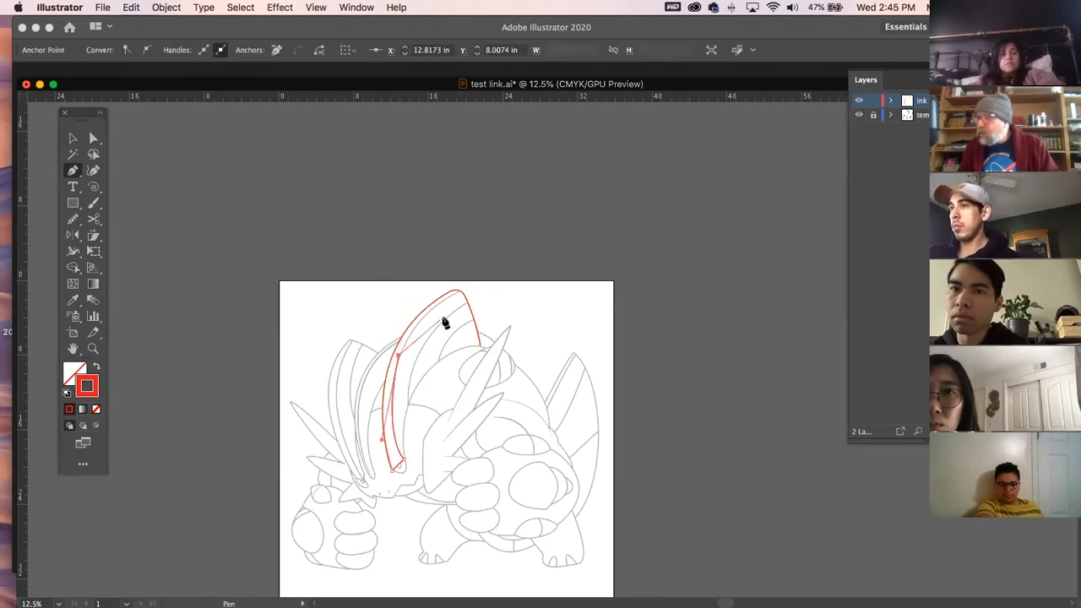
drag(459, 300, 505, 286)
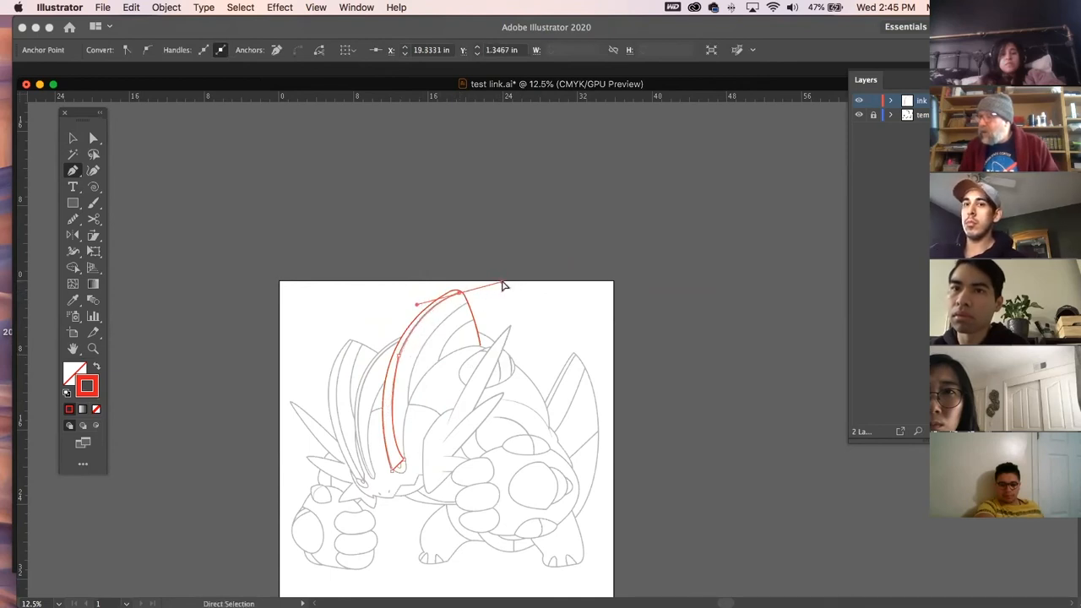
super+click(545, 326)
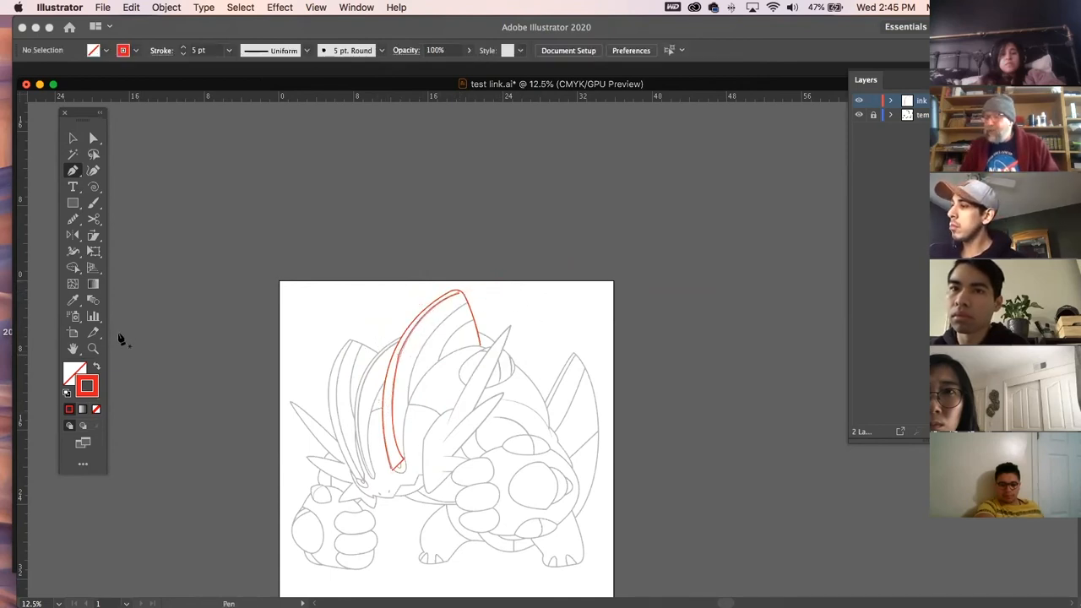
Hide the template layer to examine the two traced fin lines on their own
click(93, 348)
click(456, 391)
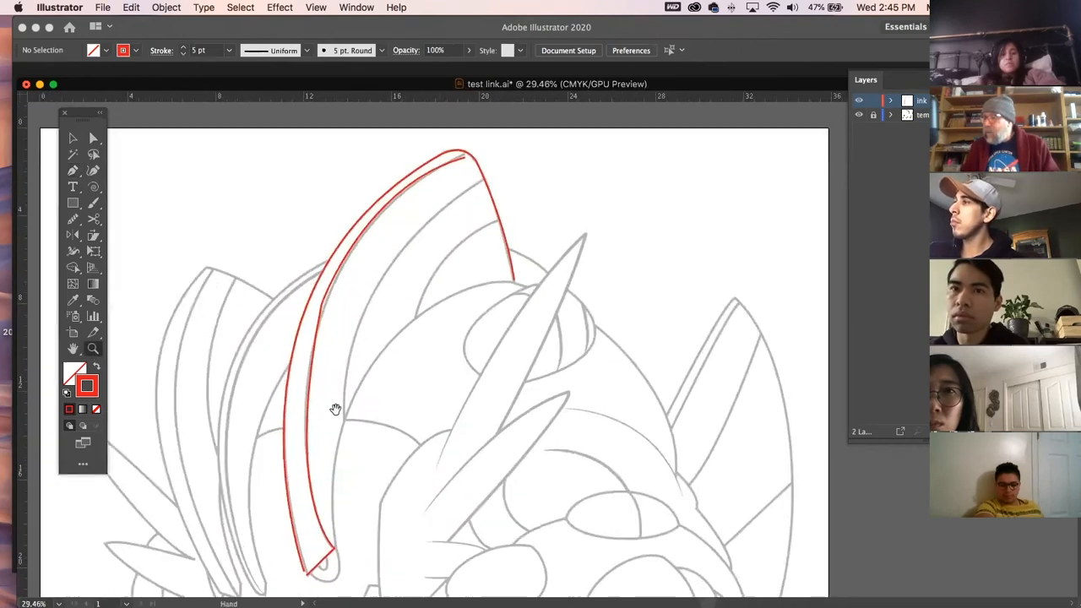
drag(298, 376, 333, 380)
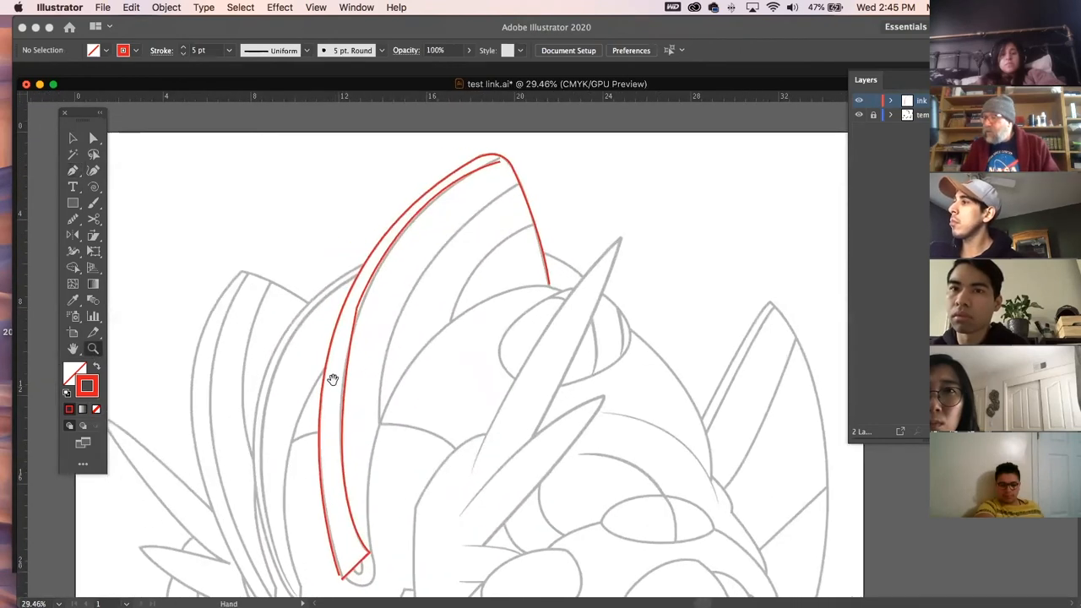
click(859, 115)
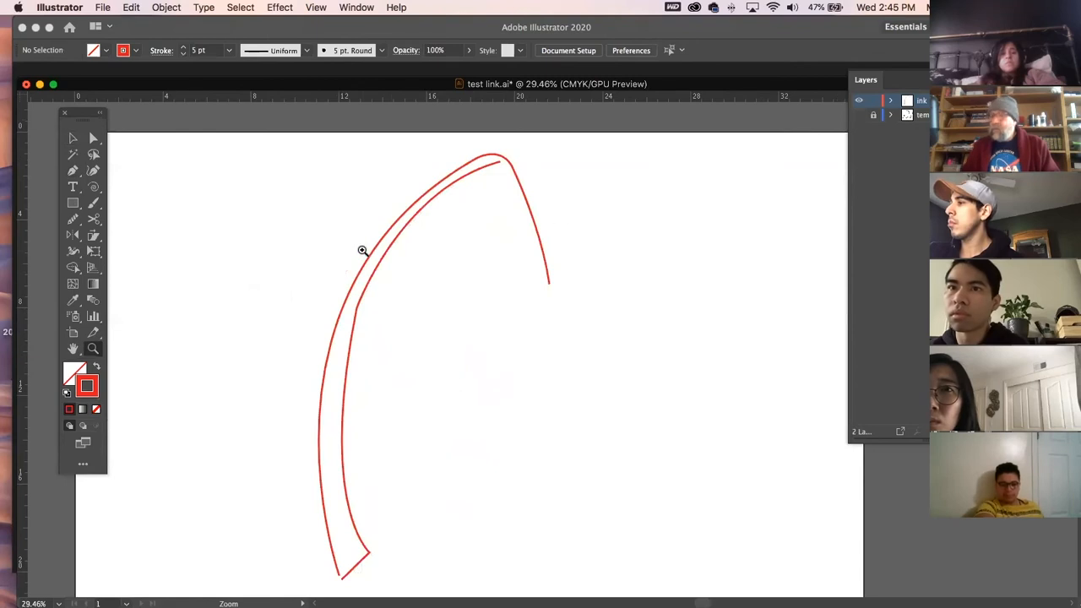
Select the inner fin path, even out the kink along its length with the Smooth tool, and deselect it
key(v)
click(355, 333)
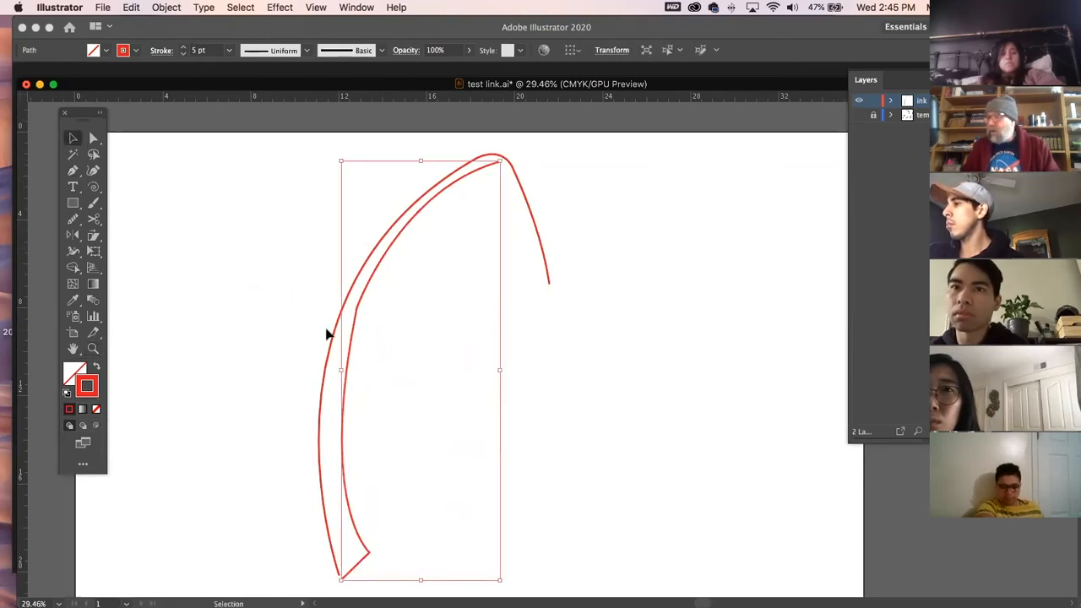
click(74, 220)
click(74, 220)
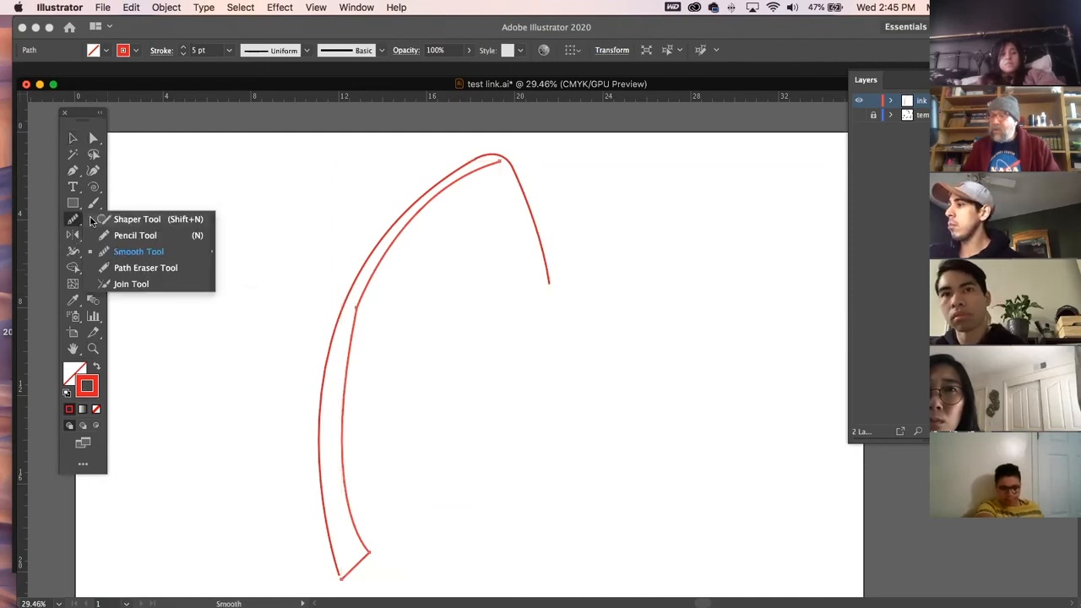
click(149, 250)
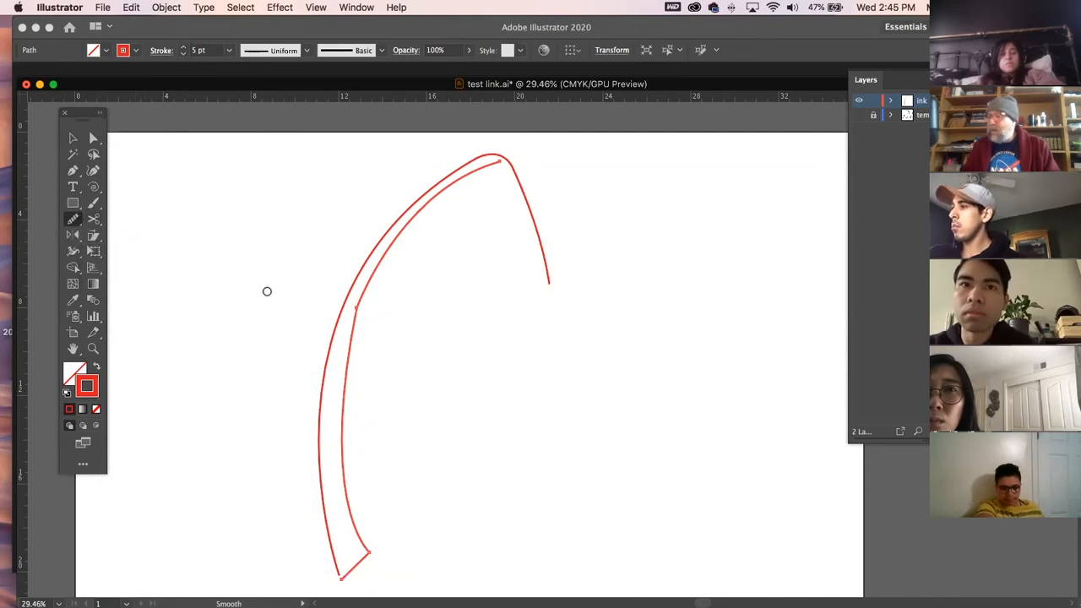
drag(344, 349, 373, 248)
mouse_move(418, 216)
mouse_down()
mouse_move(375, 281)
mouse_move(339, 379)
mouse_move(333, 498)
mouse_up()
drag(364, 288, 348, 377)
mouse_move(392, 265)
mouse_down()
mouse_move(458, 197)
mouse_move(503, 174)
mouse_up()
click(73, 138)
click(222, 226)
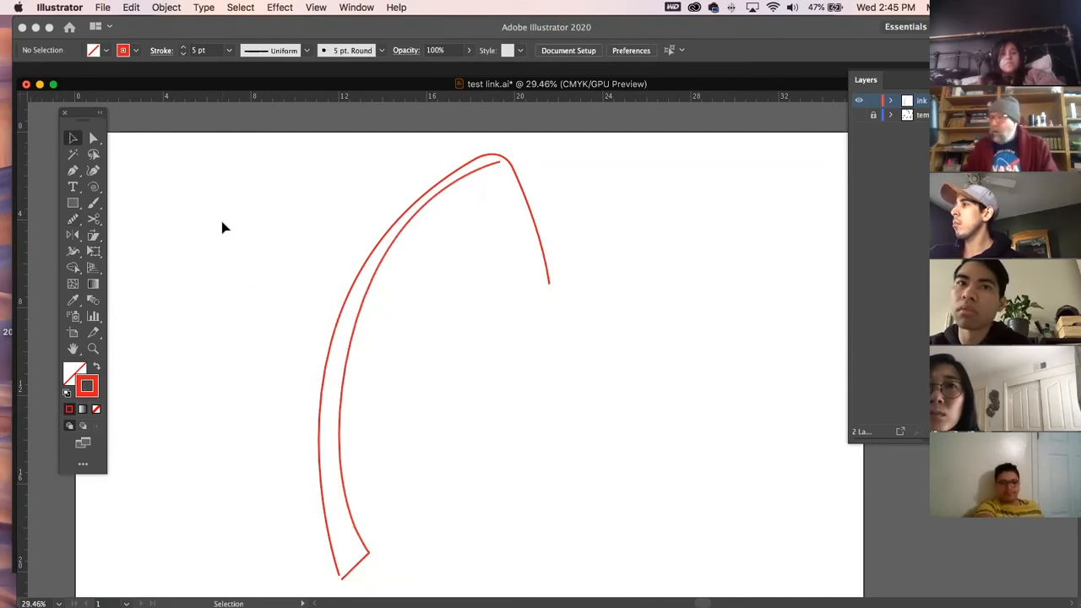
Toggle the lock of the ink layer
key(super)
key(super+minus)
key(super+minus)
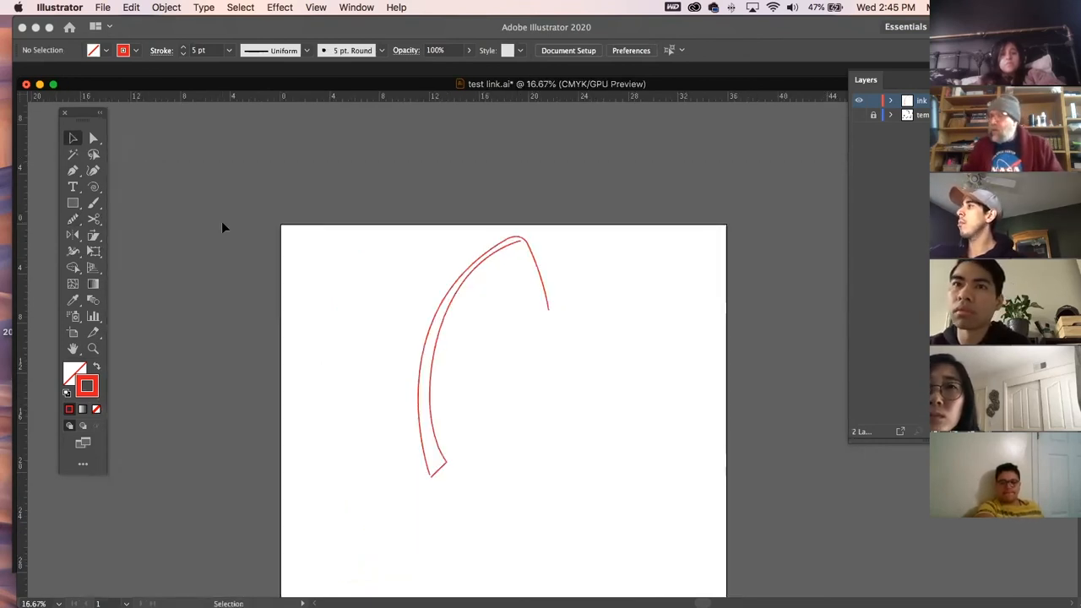
click(873, 101)
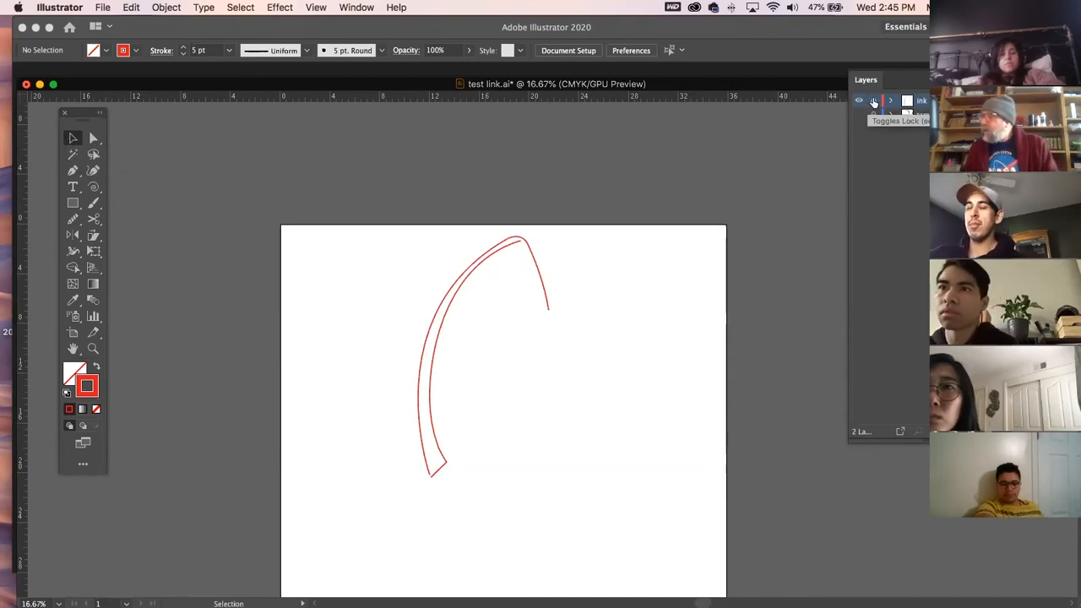
Show the sketch layer and reposition the upper end of the tall fin's inner red curve to meet the sketched tip
click(860, 115)
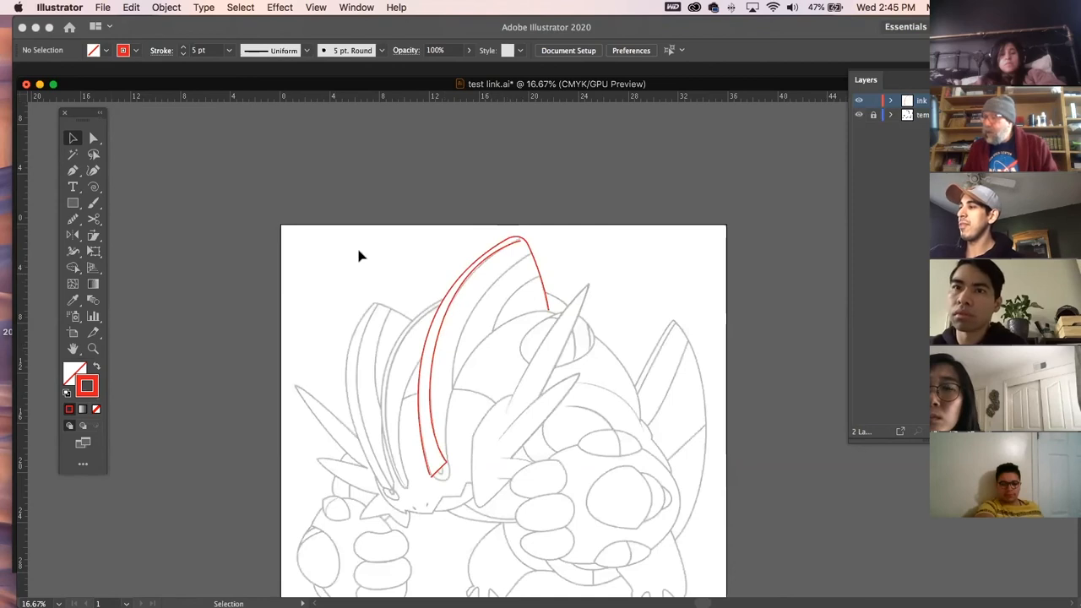
click(92, 348)
drag(543, 255, 708, 475)
key(space)
drag(444, 386, 428, 382)
click(93, 138)
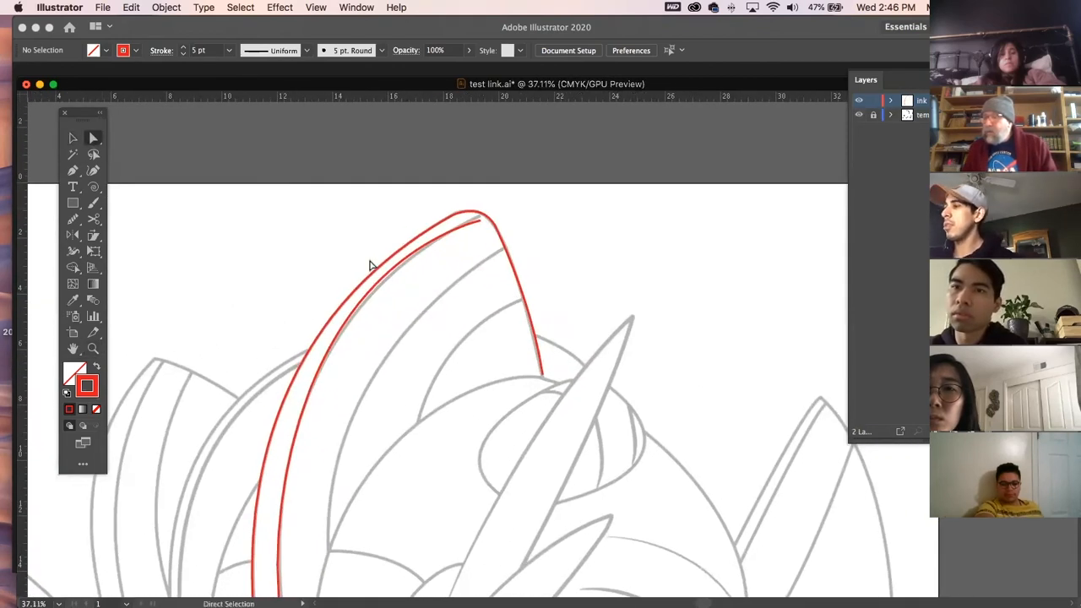
click(366, 302)
drag(347, 275, 349, 279)
drag(562, 365, 578, 375)
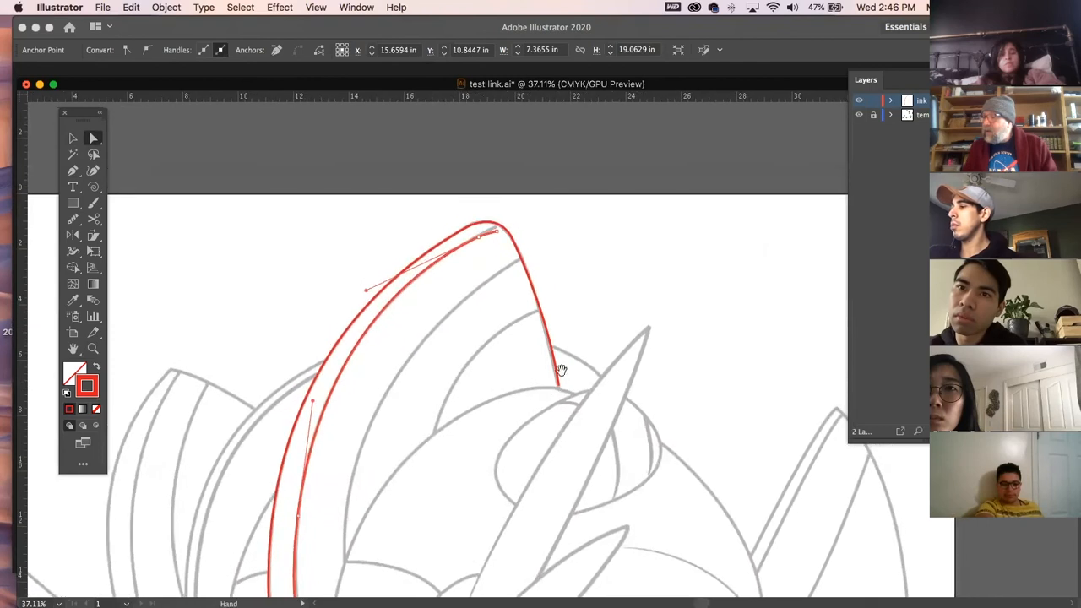
click(497, 234)
Smooth the tall fin's inner red curve along its length with the Smooth tool, then deselect it
click(72, 218)
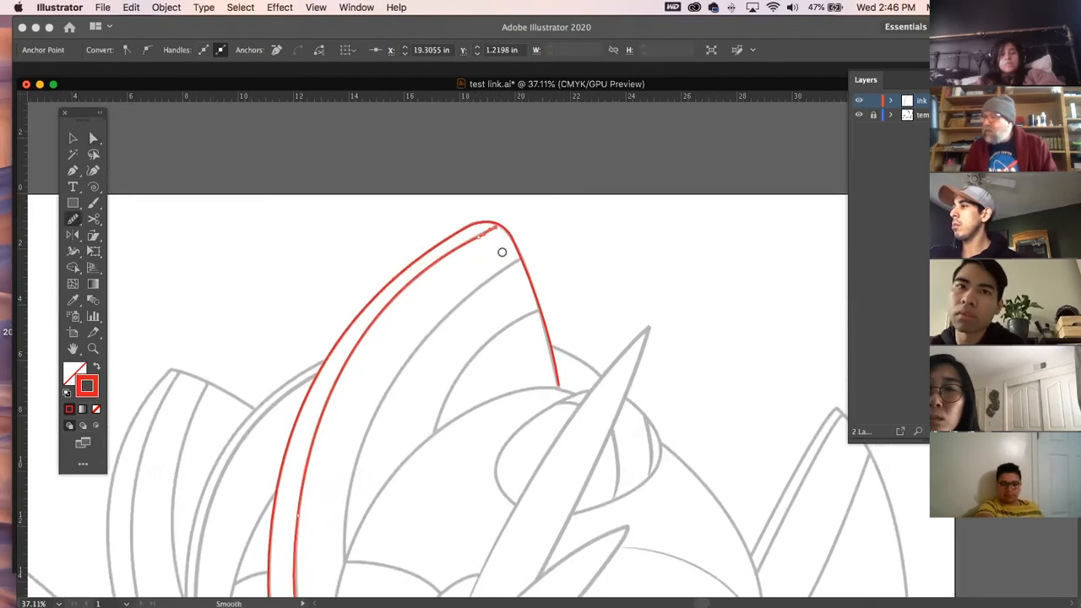
drag(469, 240, 484, 235)
mouse_move(428, 270)
mouse_down()
mouse_move(344, 346)
mouse_move(309, 515)
mouse_up()
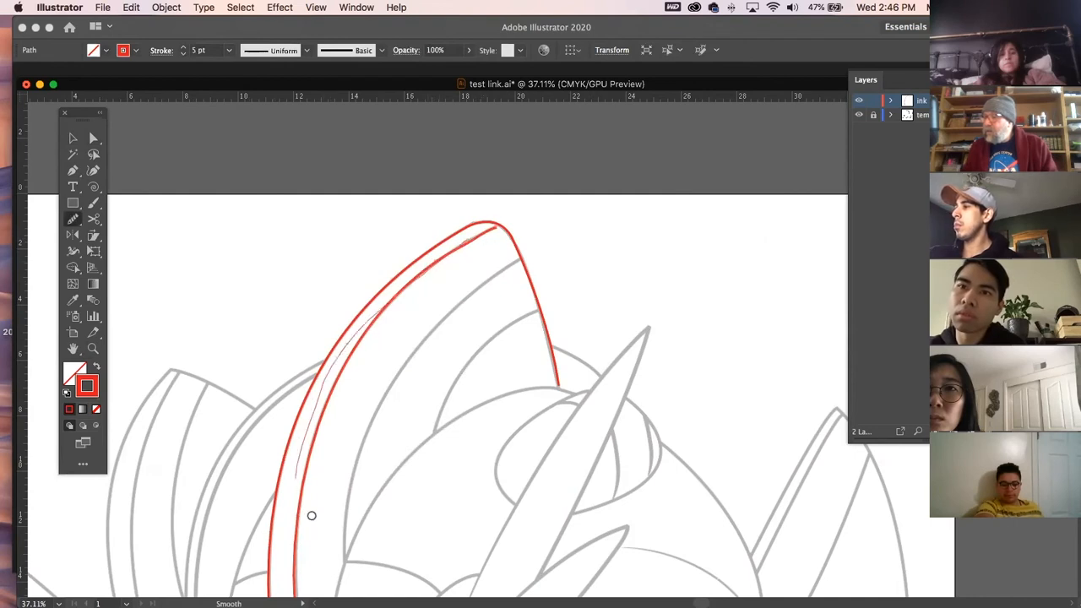
click(93, 138)
click(272, 318)
key(space)
drag(467, 489, 510, 287)
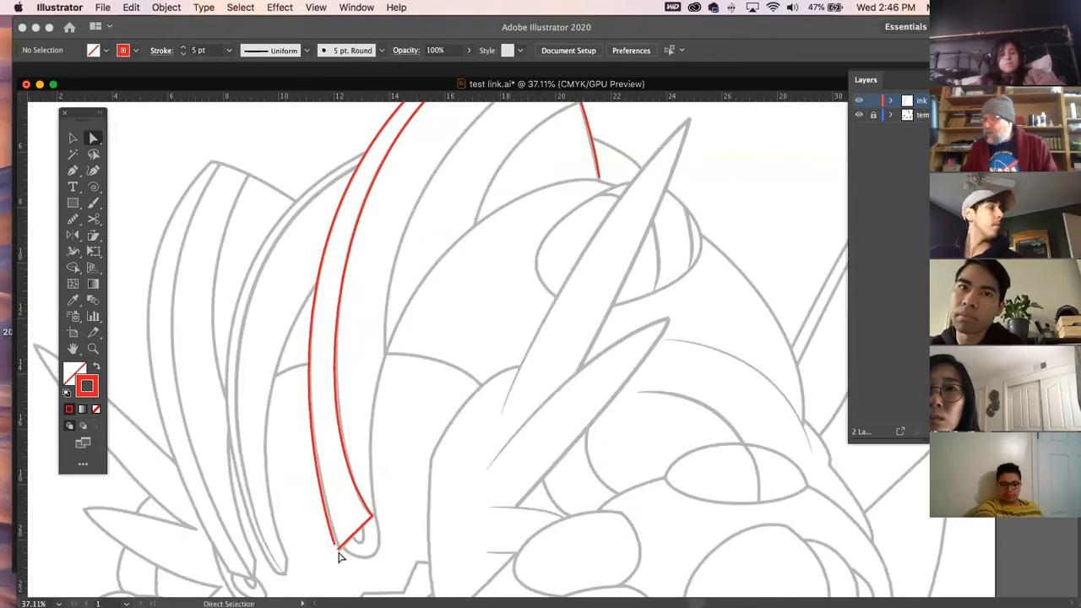
drag(338, 549, 369, 499)
mouse_move(291, 497)
mouse_down()
mouse_move(299, 507)
mouse_move(293, 499)
mouse_up()
click(278, 512)
drag(367, 522, 365, 524)
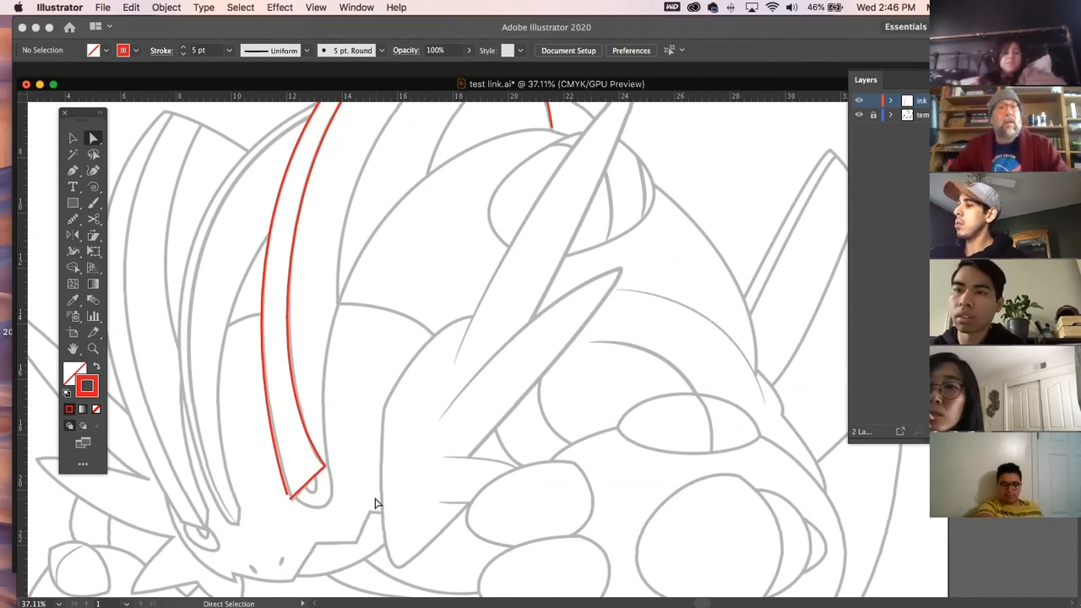
Trace the outer edge of the upper spike from its base to just below the tip with the Pen tool
drag(526, 349, 216, 414)
key(p)
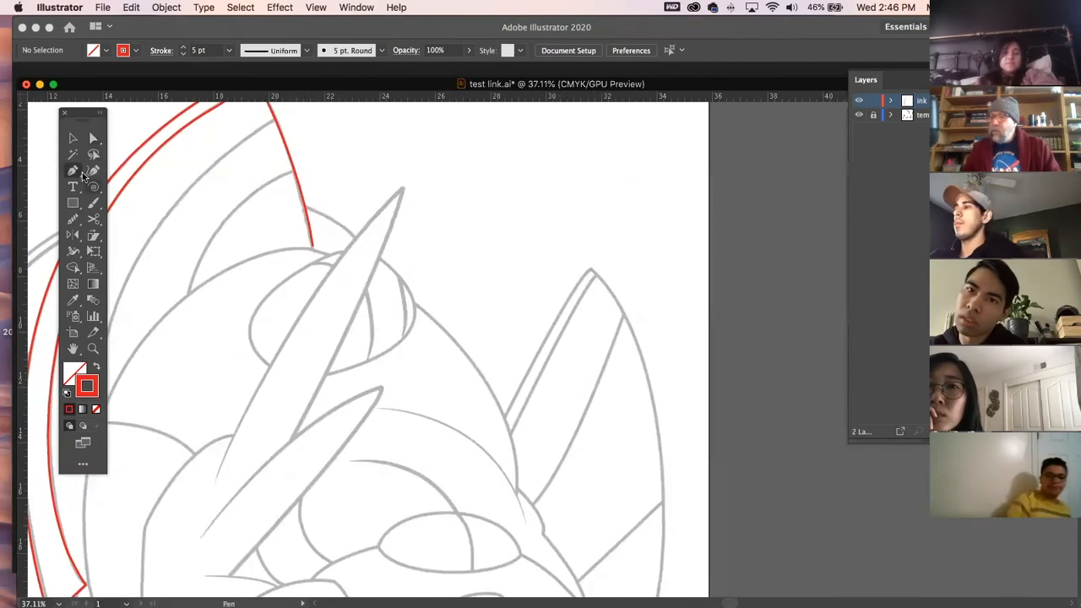
click(215, 479)
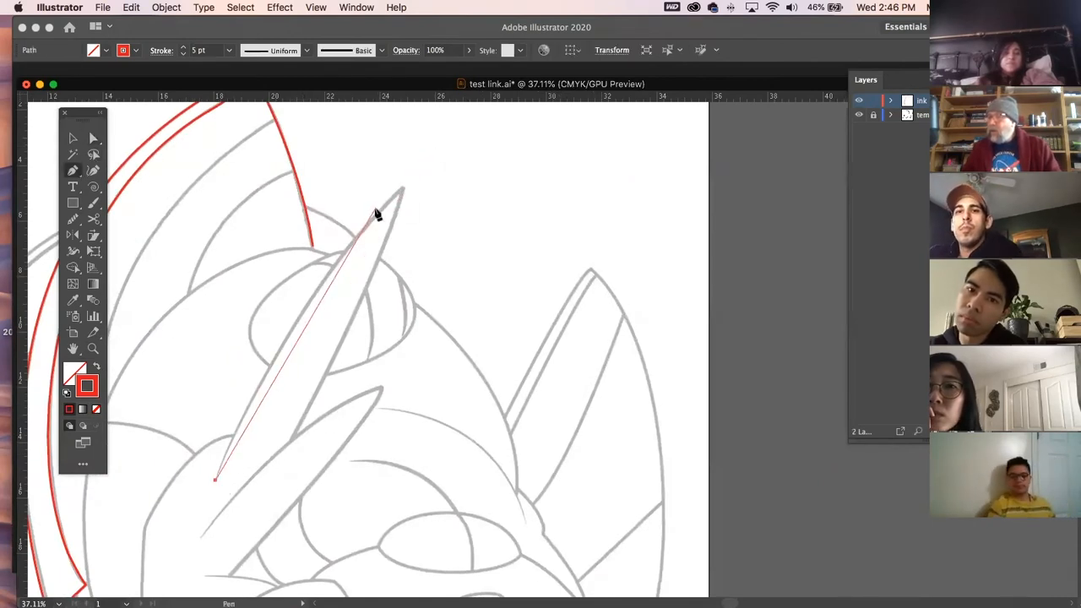
drag(391, 205, 471, 136)
key(super)
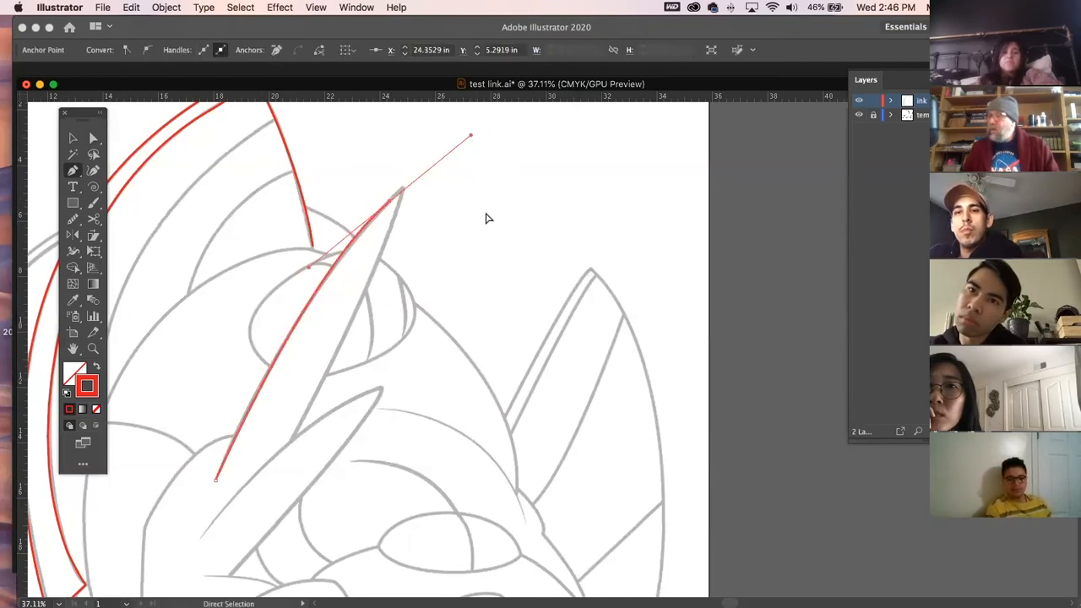
super+click(485, 219)
Continue the spike path around its pointed tip and down the opposite edge to where it meets the lower spike
click(391, 204)
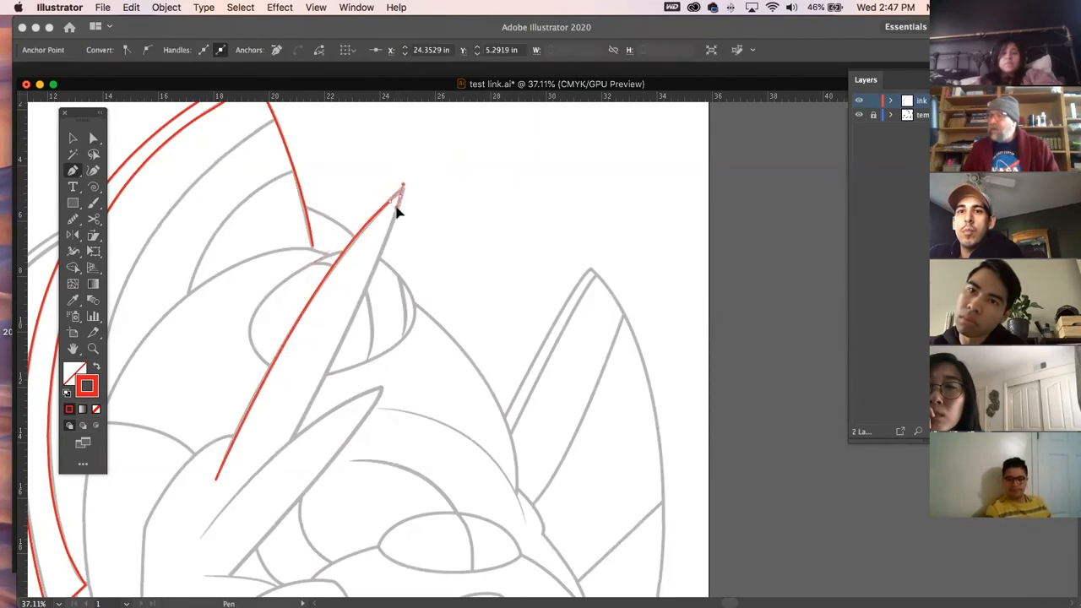
super+click(478, 228)
click(402, 192)
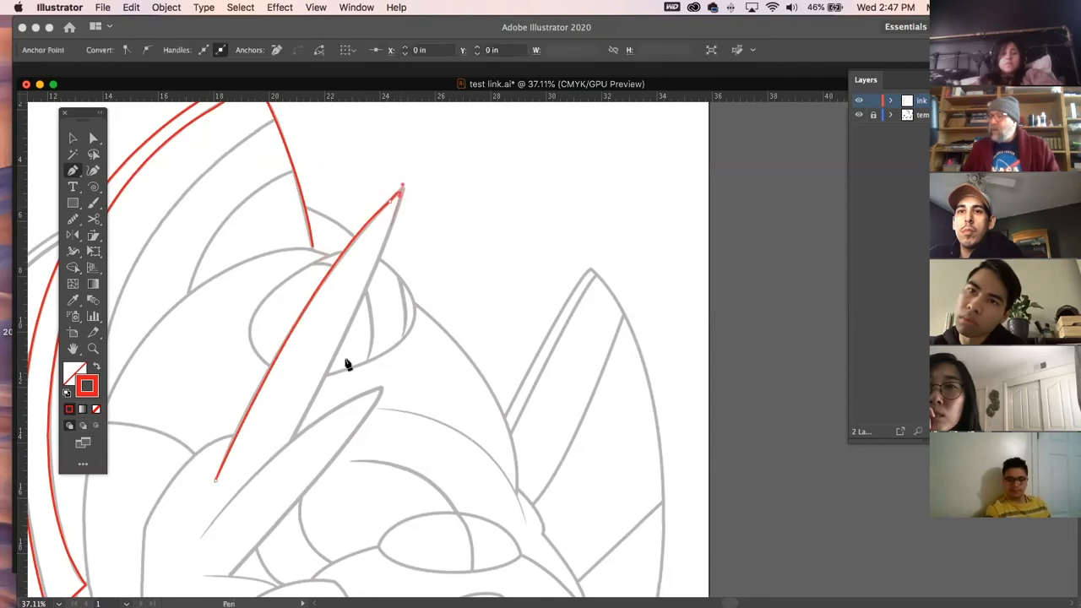
drag(294, 438, 251, 512)
super+click(437, 328)
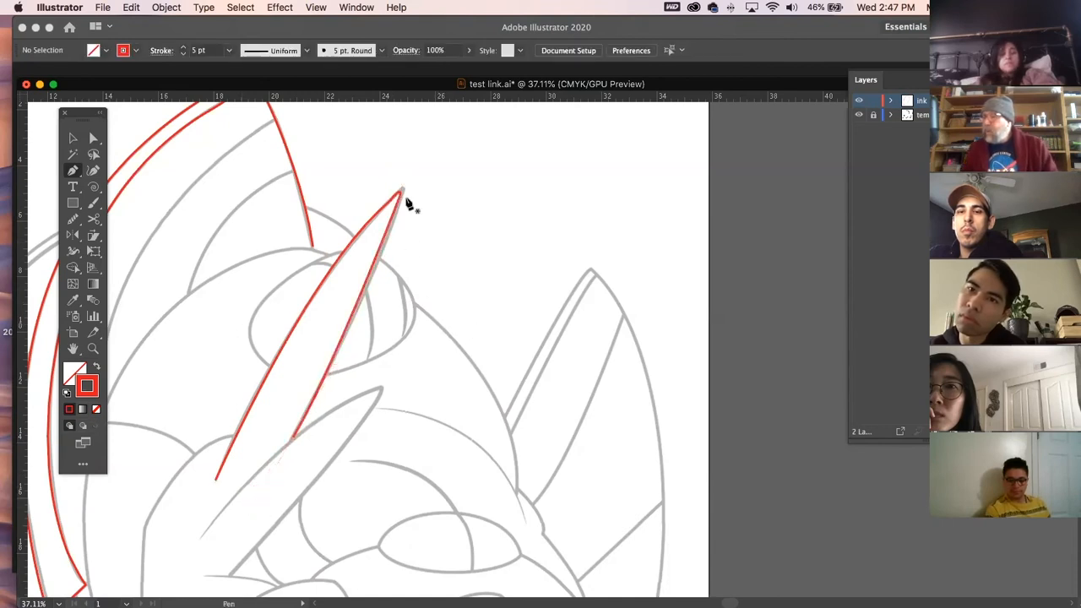
Hide the sketch and smooth the traced spike's long edge and tip with the Smooth tool
key(super+shift+w)
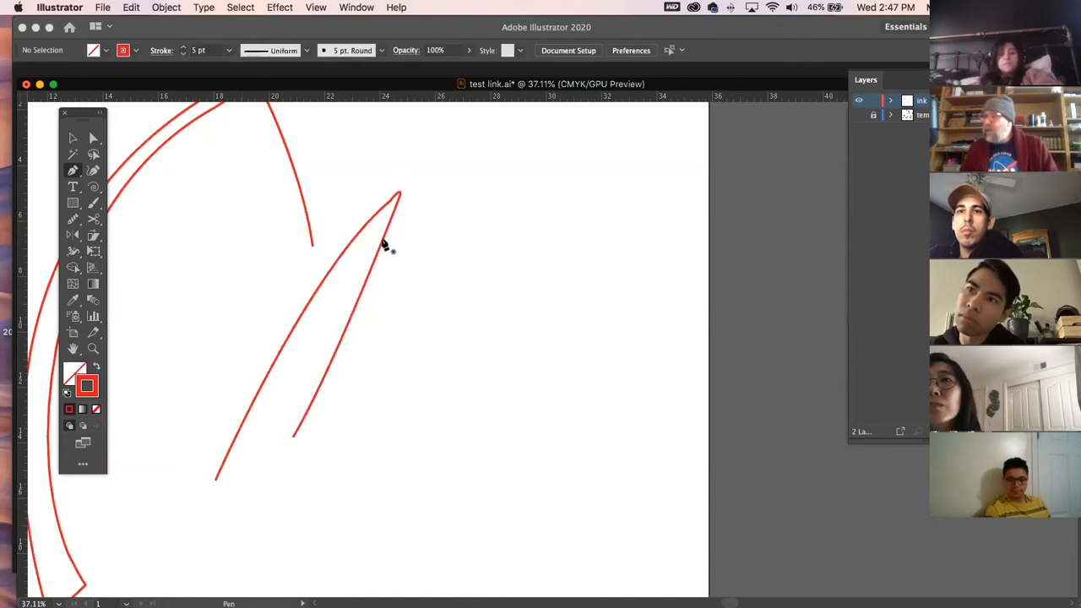
super+click(391, 206)
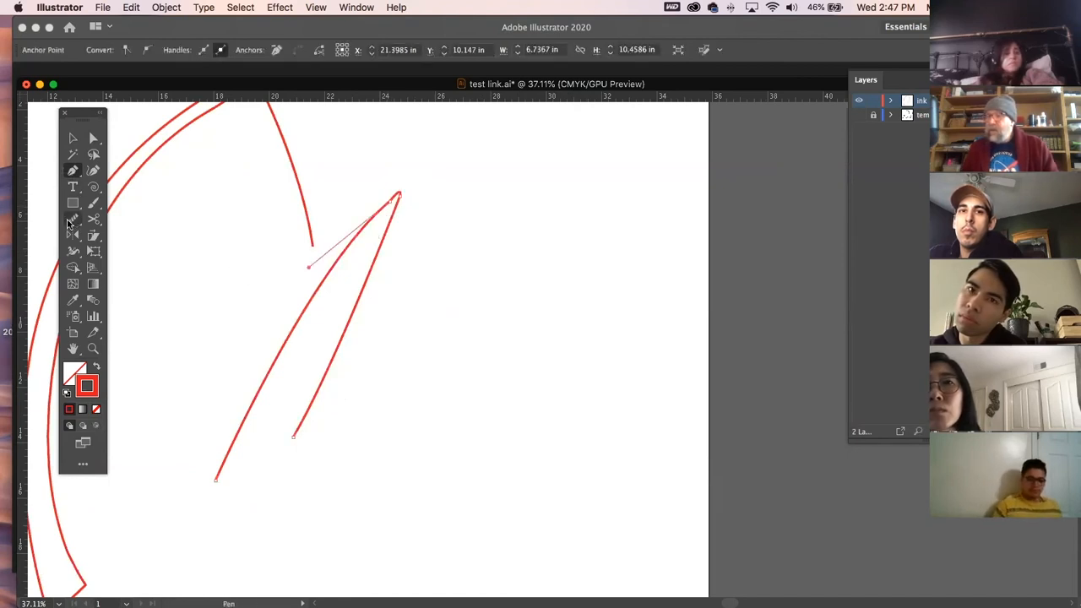
click(72, 220)
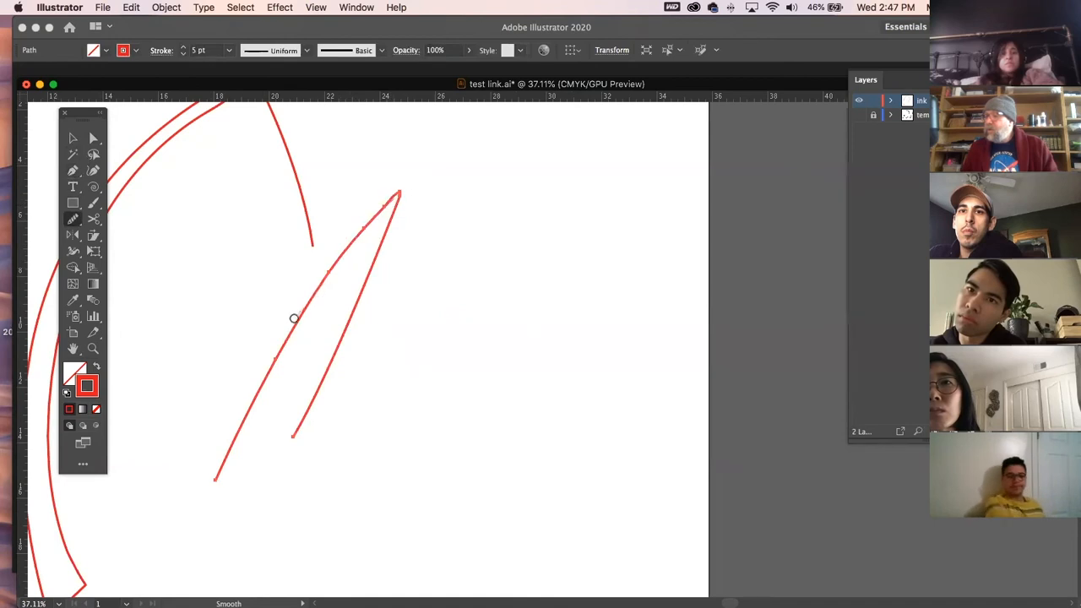
drag(391, 198, 275, 338)
mouse_move(387, 194)
mouse_down()
mouse_move(308, 324)
mouse_move(267, 352)
mouse_up()
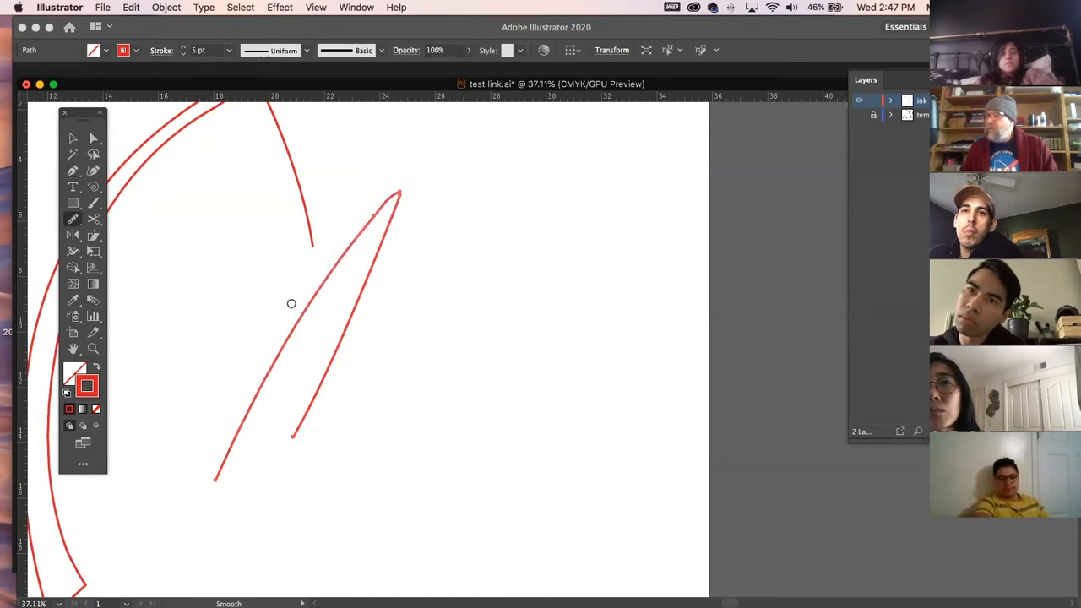
drag(393, 187, 394, 190)
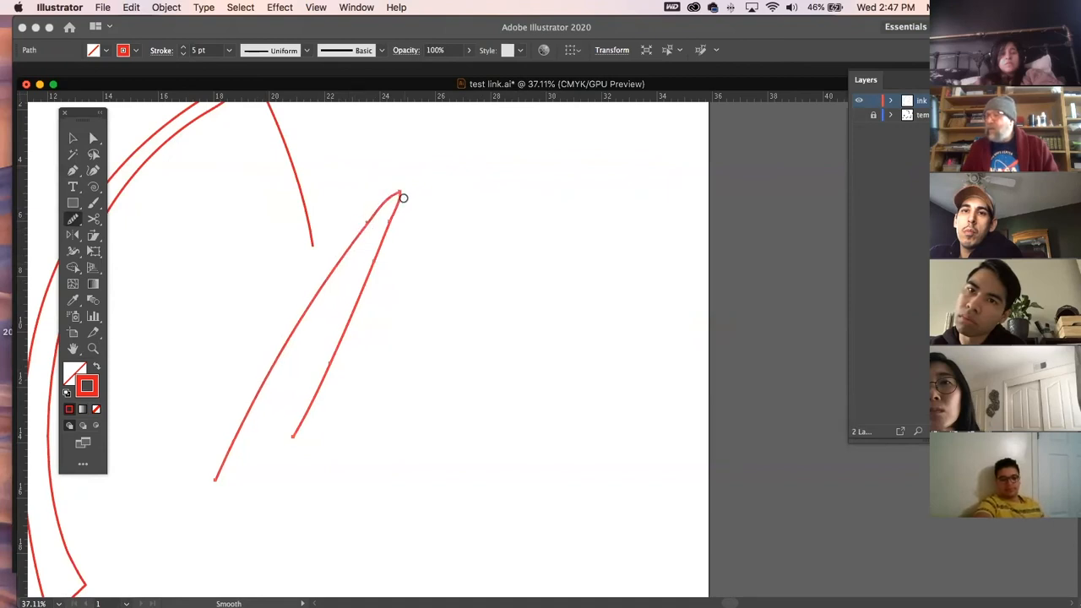
drag(326, 276, 330, 272)
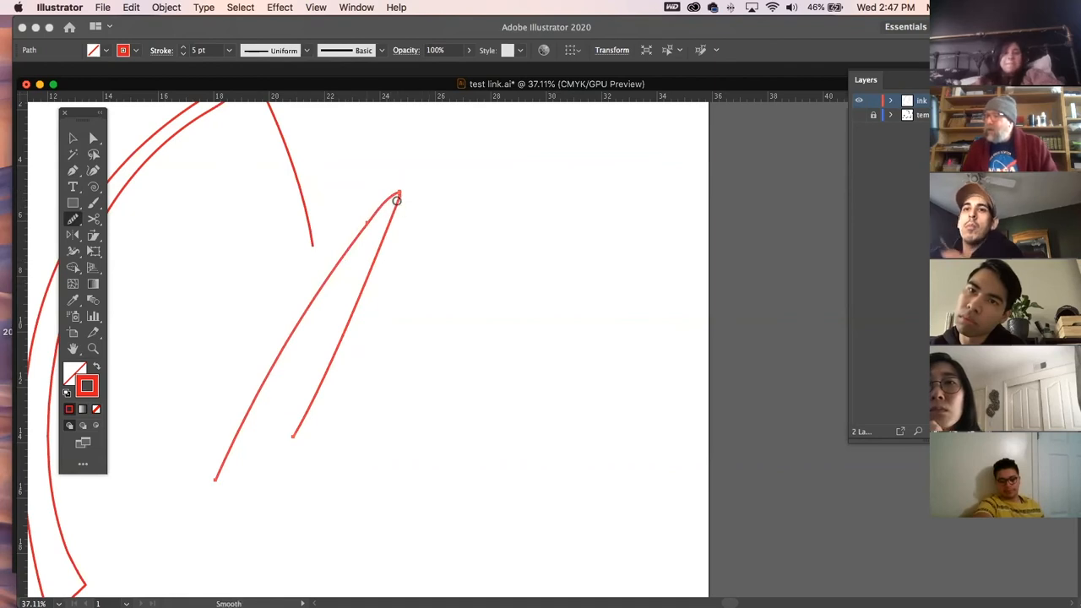
click(73, 138)
click(545, 256)
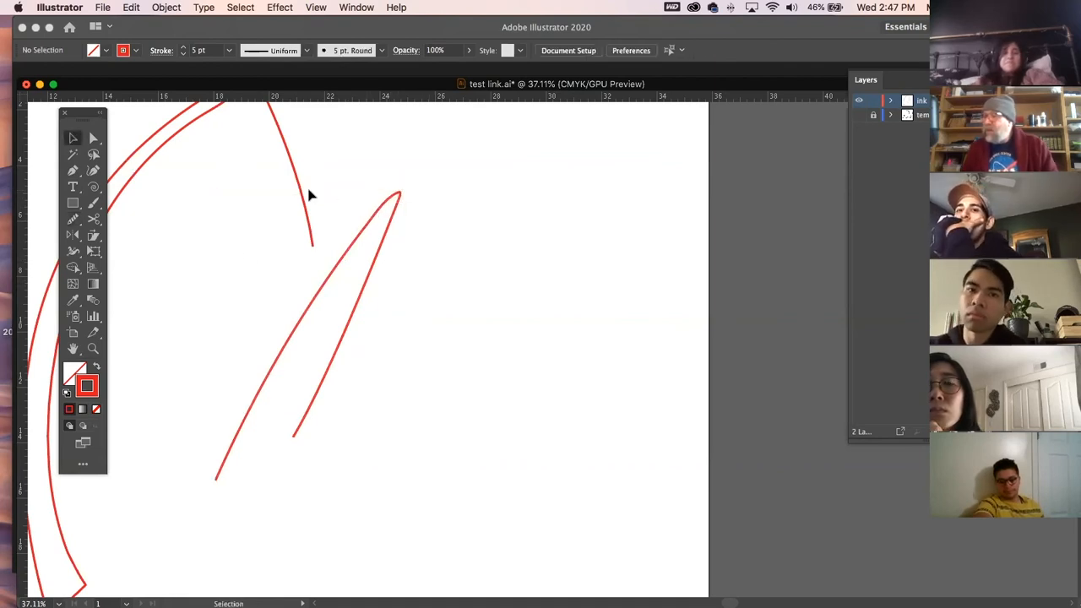
Undo the extra smoothing on the spike outline and delete the whole outline
click(380, 211)
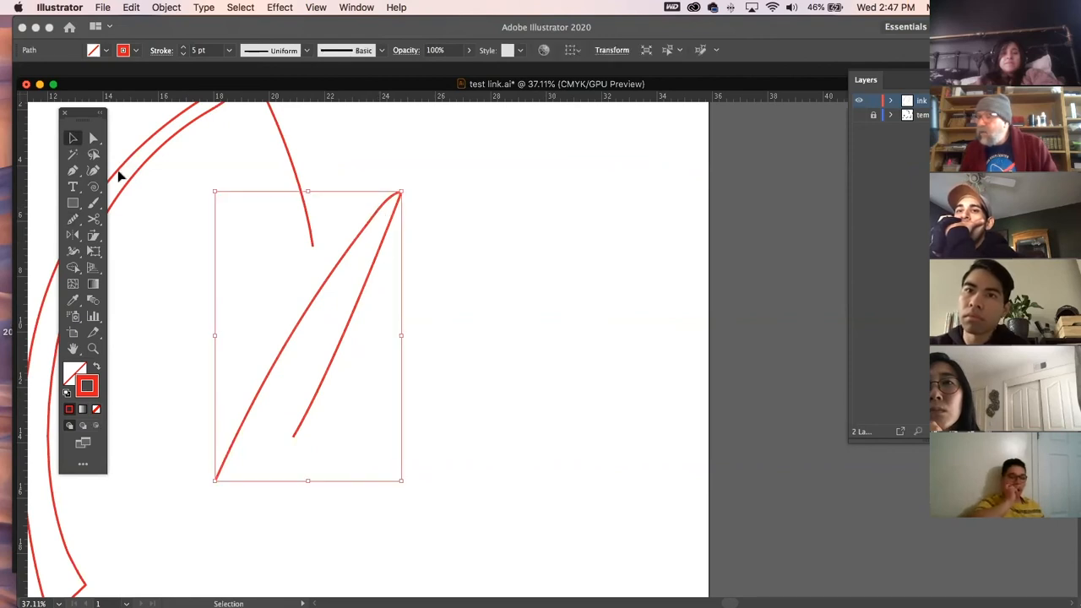
click(72, 218)
drag(366, 228, 333, 290)
key(super+z)
key(super+z)
click(74, 136)
key(Delete)
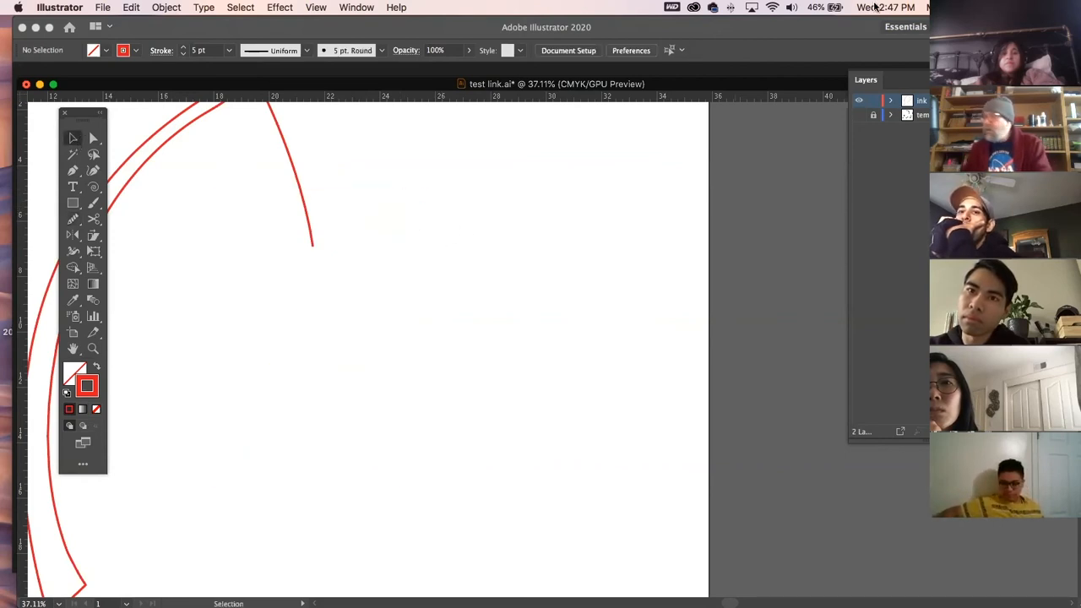
Show the sketch layer again and retrace the upper spike's outer edge from base to tip as one Pen curve
click(859, 114)
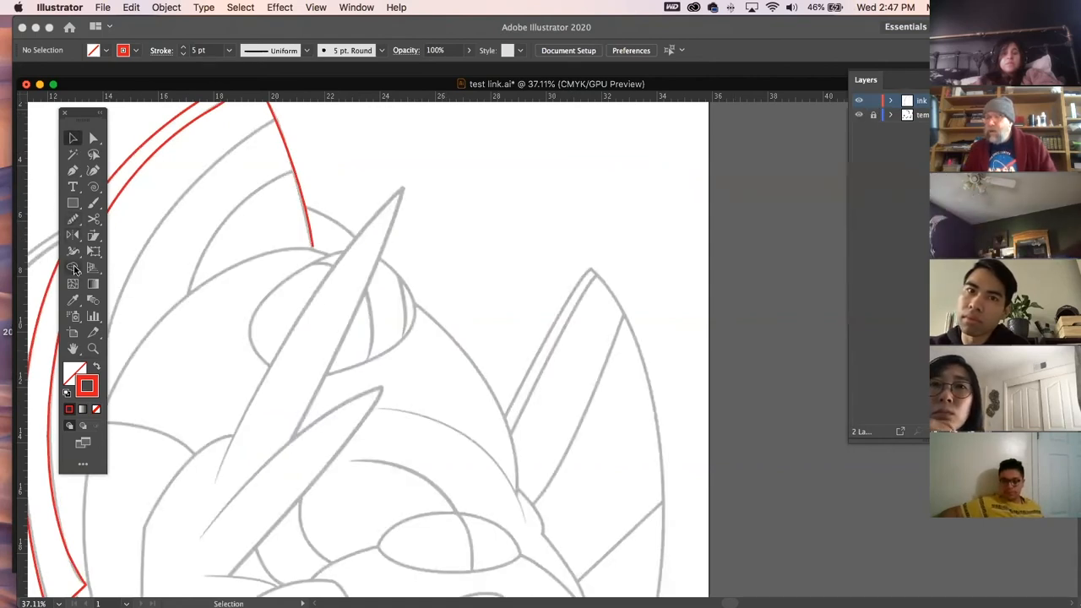
click(73, 172)
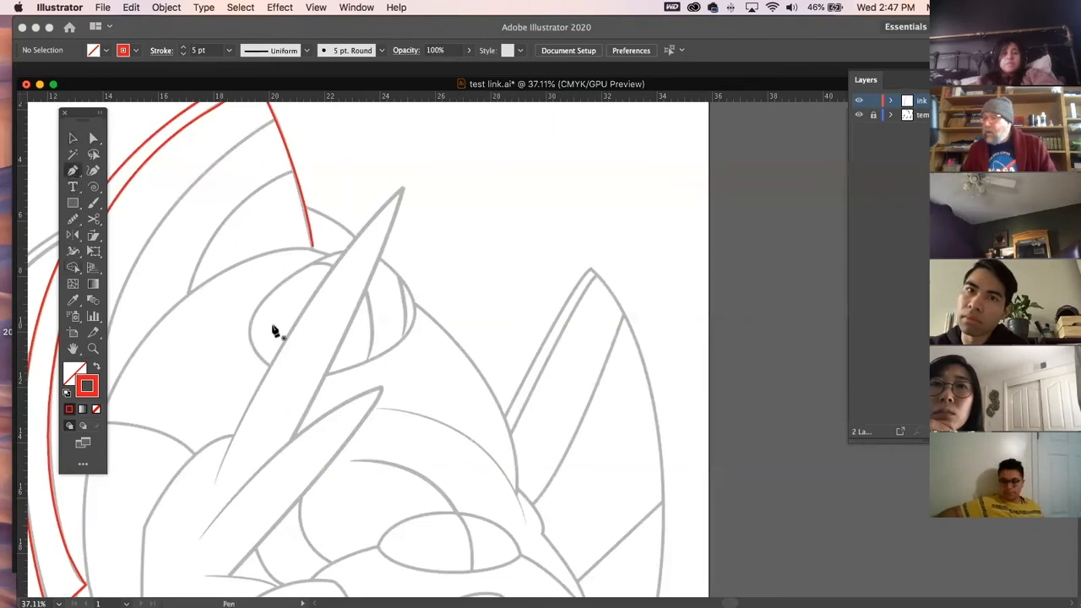
click(212, 482)
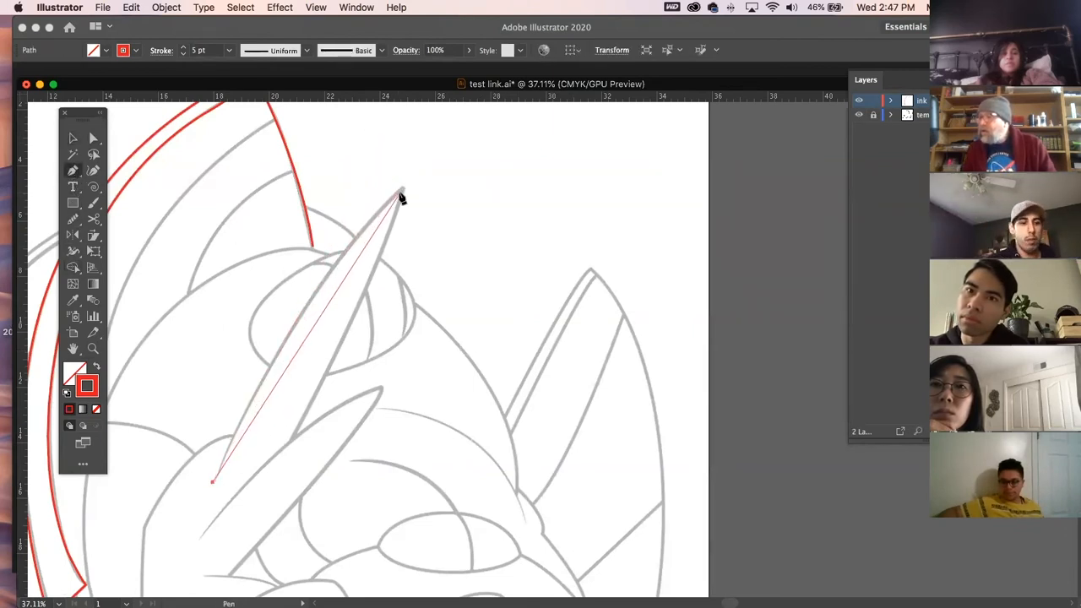
click(401, 194)
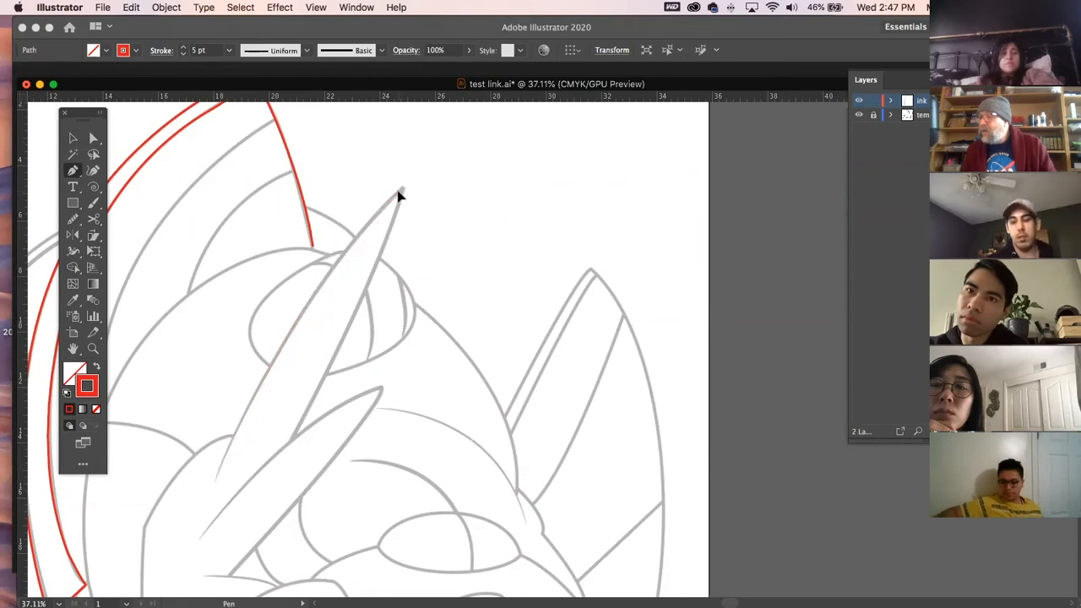
scroll(504, 105, up, 5)
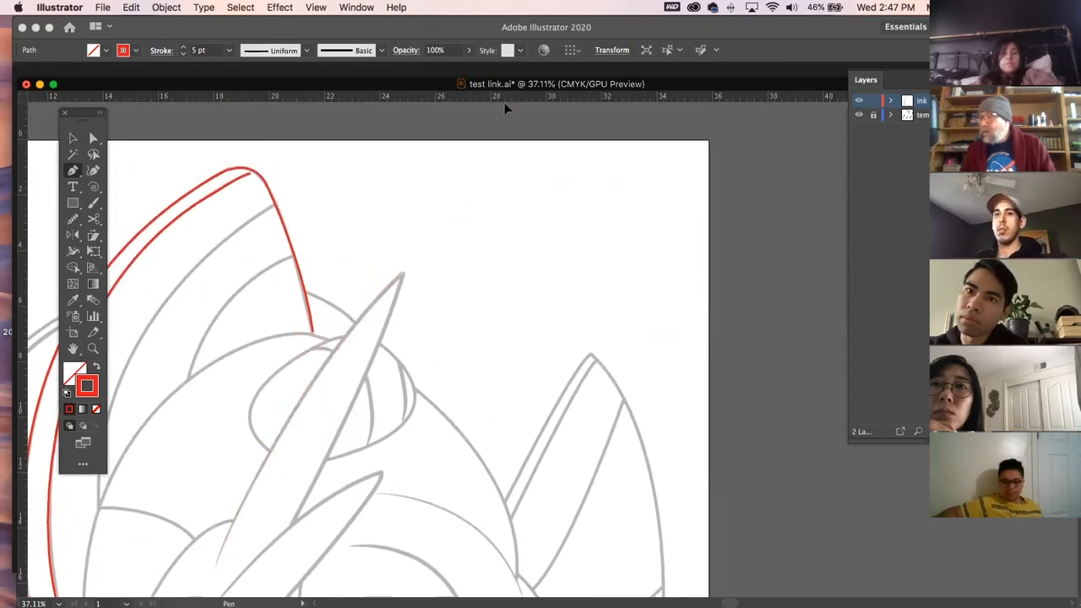
drag(510, 187, 503, 184)
super+click(473, 296)
Extend the spike path around the pointed tip with closely spaced Pen anchor points
click(94, 349)
drag(425, 302, 599, 476)
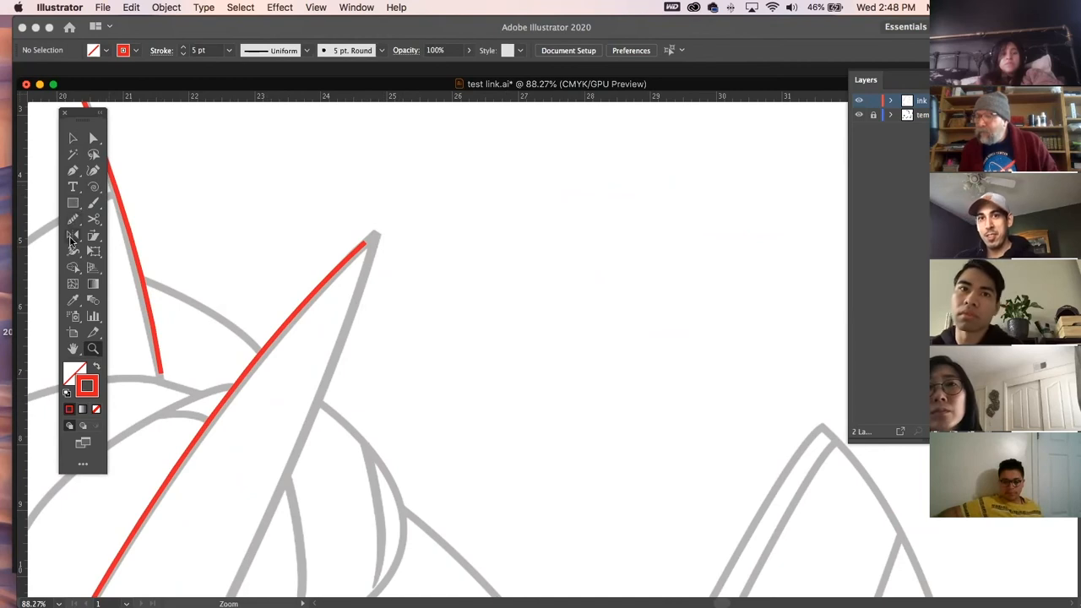
click(73, 171)
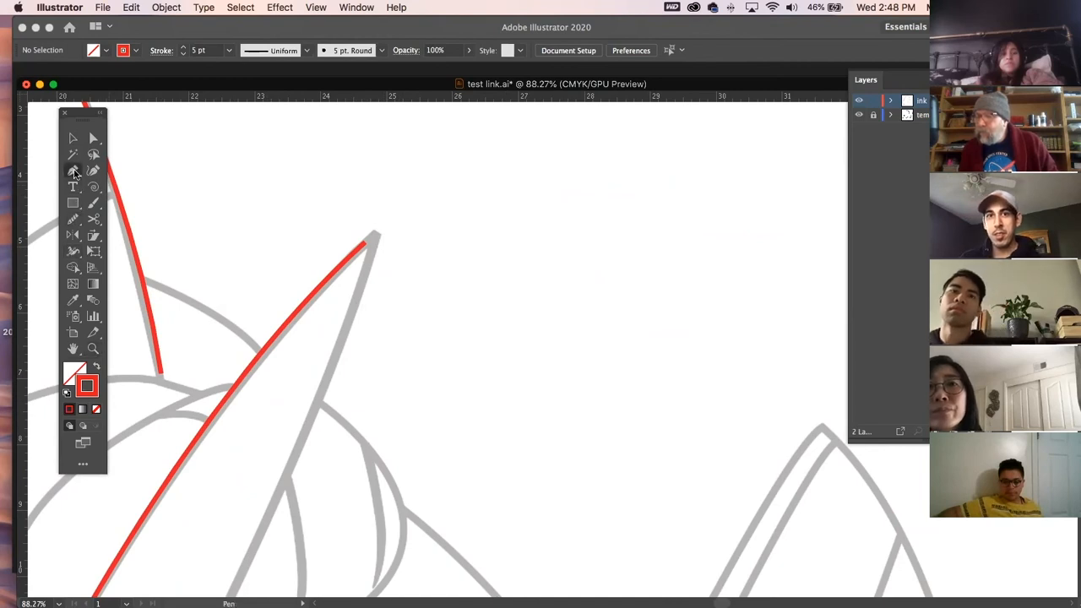
click(372, 243)
click(372, 253)
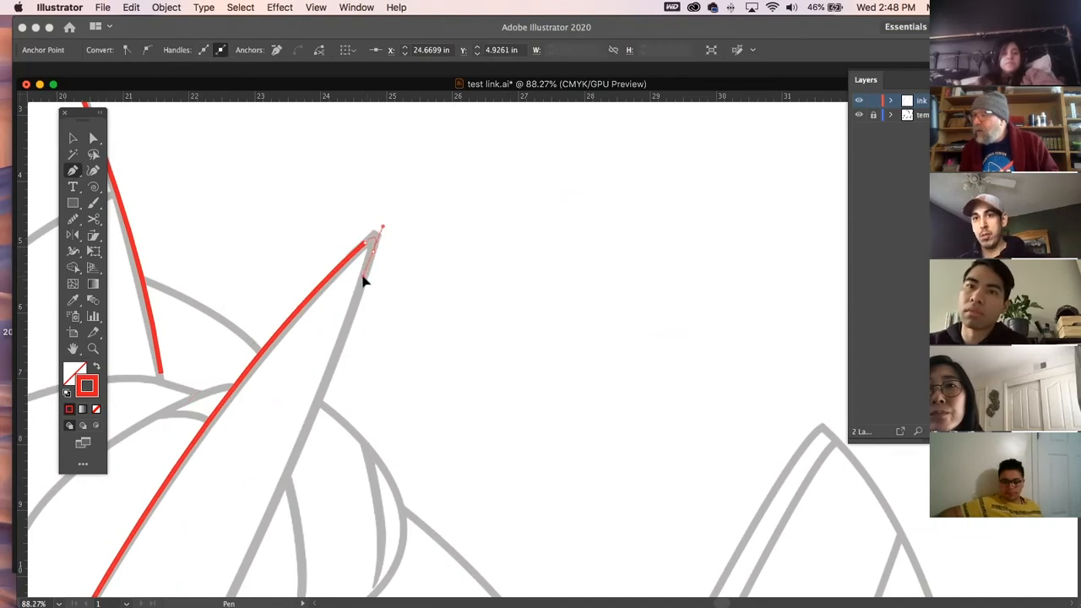
Trace the spike's remaining edge from the tip down to the lower spike and check the outline with the sketch hidden and shown
drag(444, 413, 640, 174)
key(super+minus)
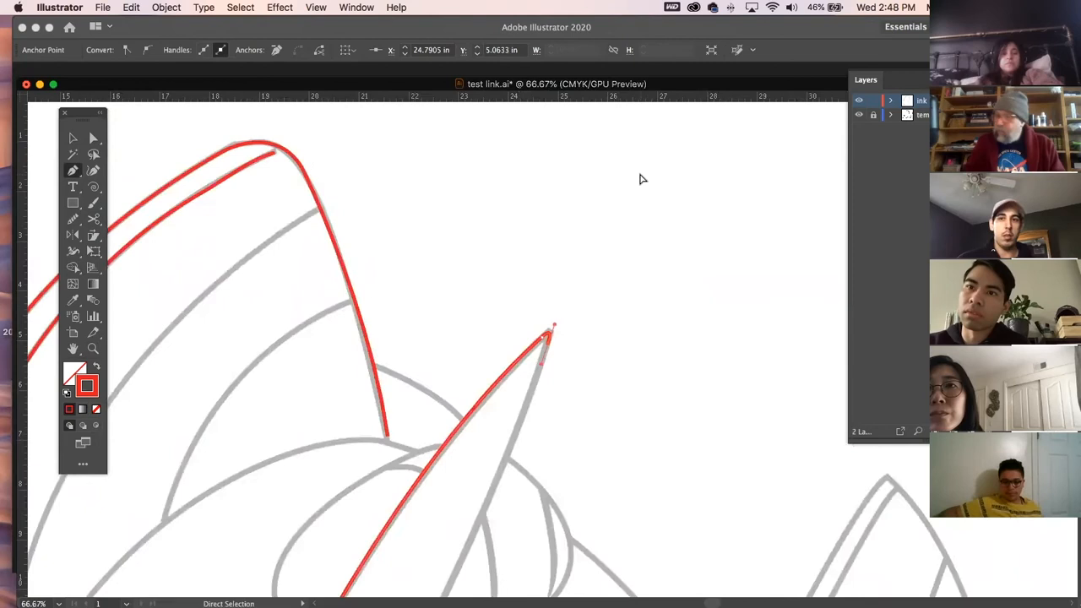
key(super+minus)
drag(617, 367, 645, 157)
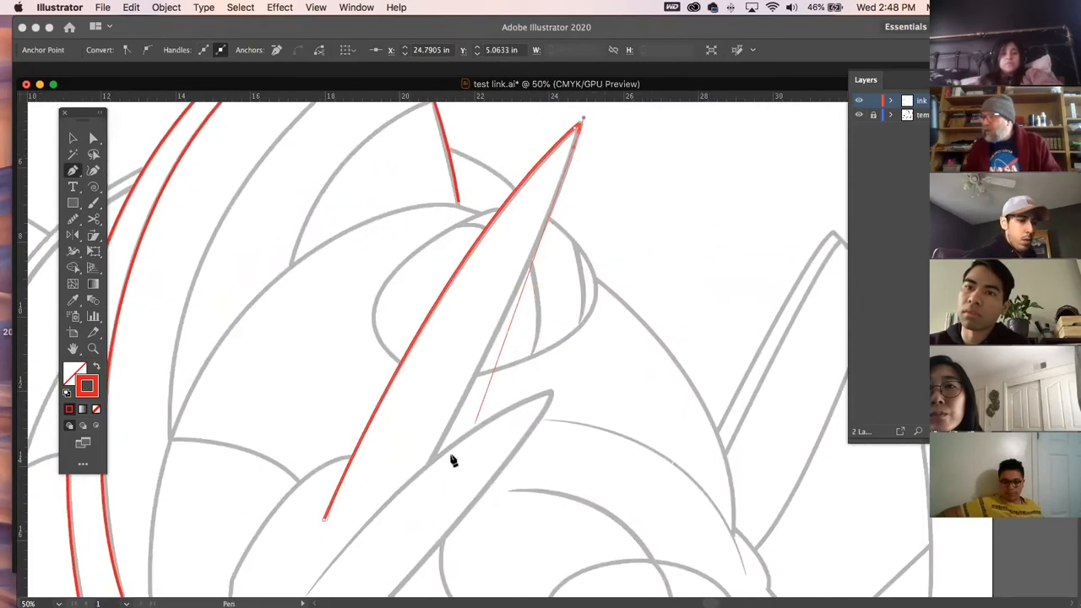
drag(433, 461, 367, 563)
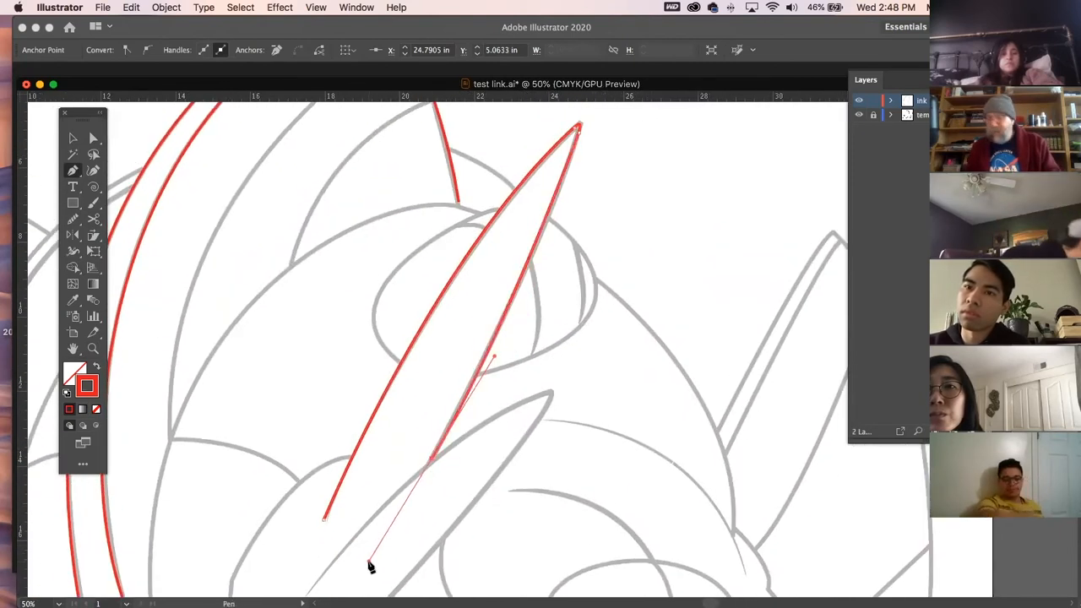
super+click(627, 294)
click(861, 116)
click(861, 116)
click(860, 116)
click(860, 115)
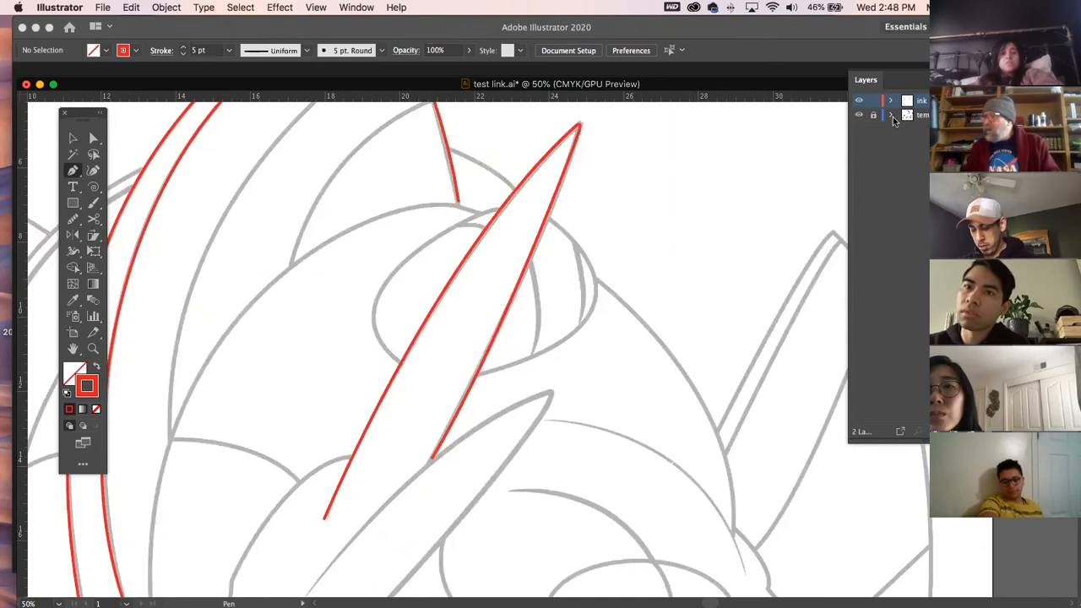
drag(611, 347, 663, 173)
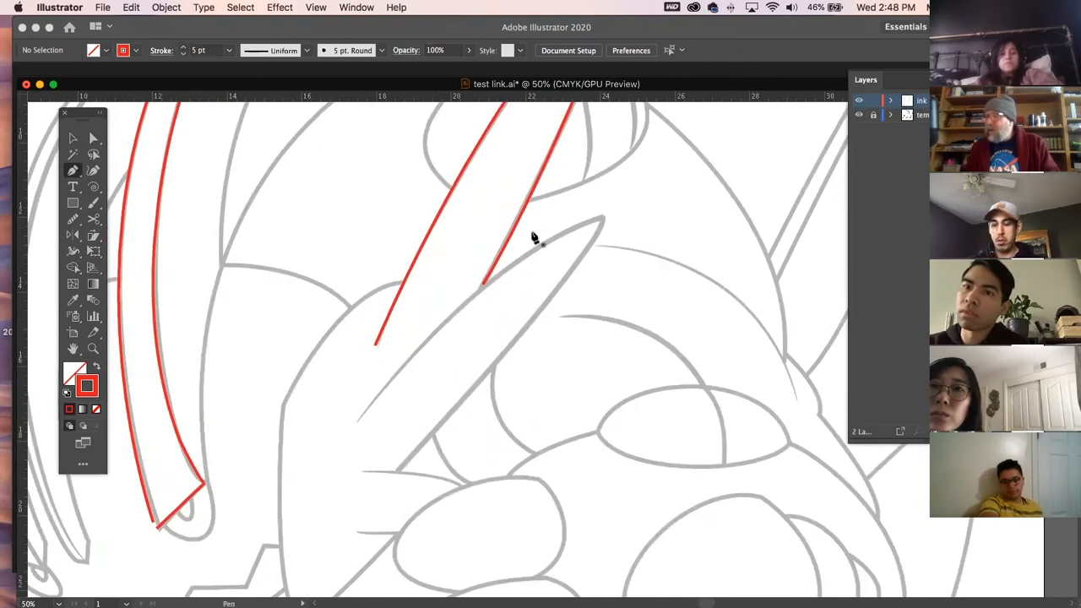
Adjust the stroke midway along the spike's right edge with the Width tool, and try a similar change on its left edge
drag(671, 222, 602, 427)
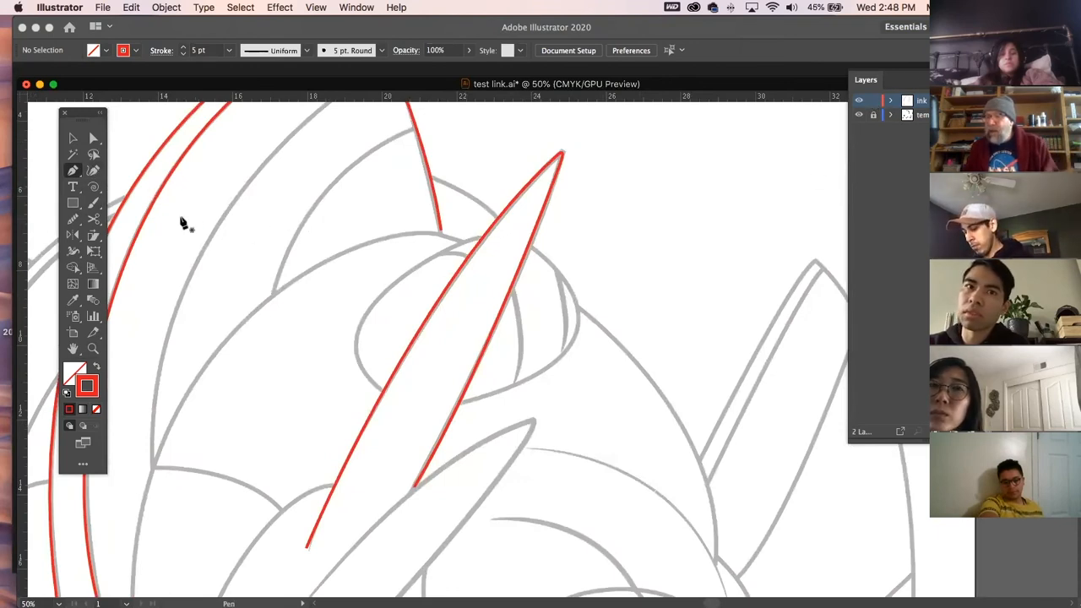
click(73, 251)
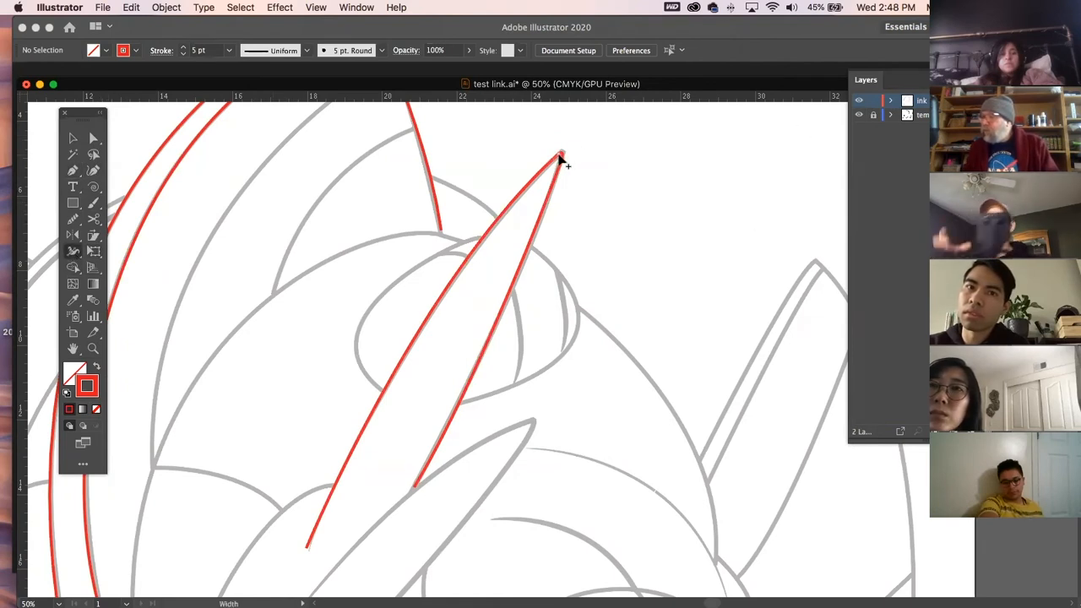
drag(521, 264, 522, 270)
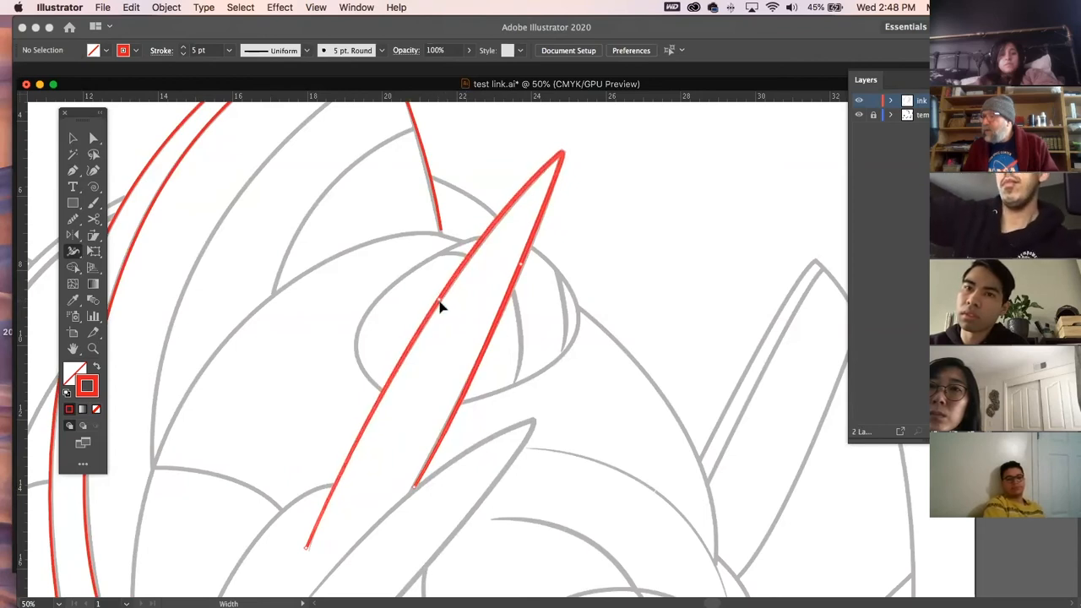
drag(439, 306, 443, 308)
key(super+z)
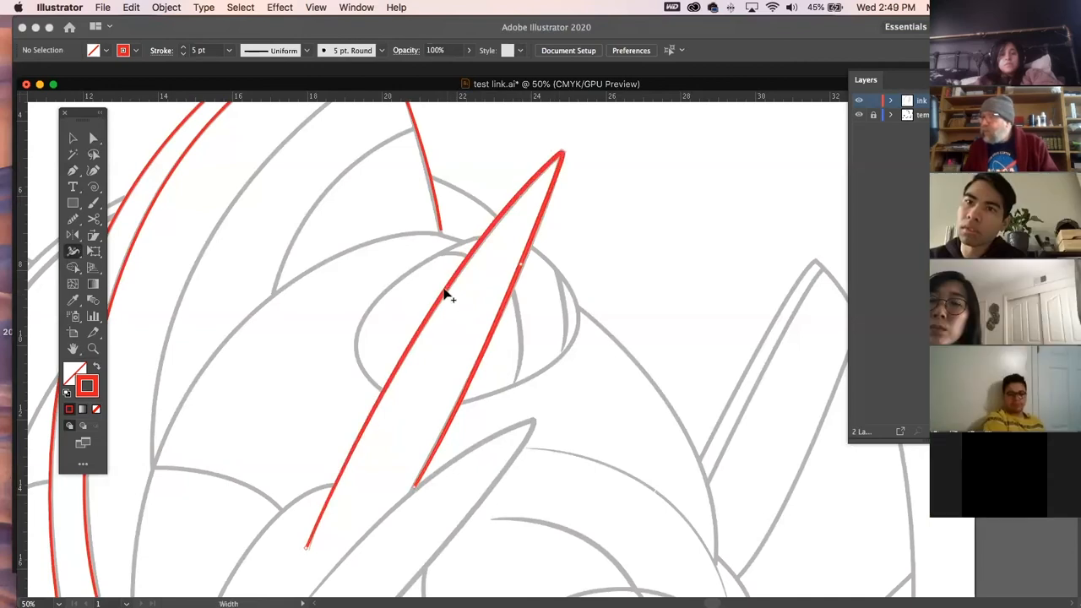
key(super+shift+z)
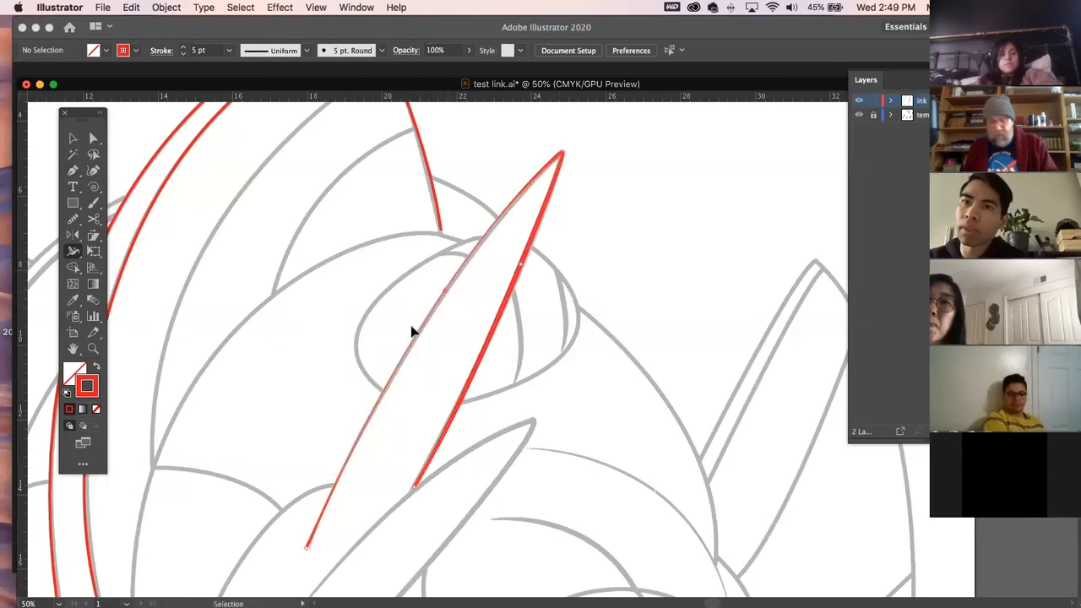
key(super+z)
Narrow the stroke slightly midway along the upper spike's left edge with the Width tool
click(96, 350)
drag(433, 311, 572, 422)
key(space)
drag(490, 313, 518, 343)
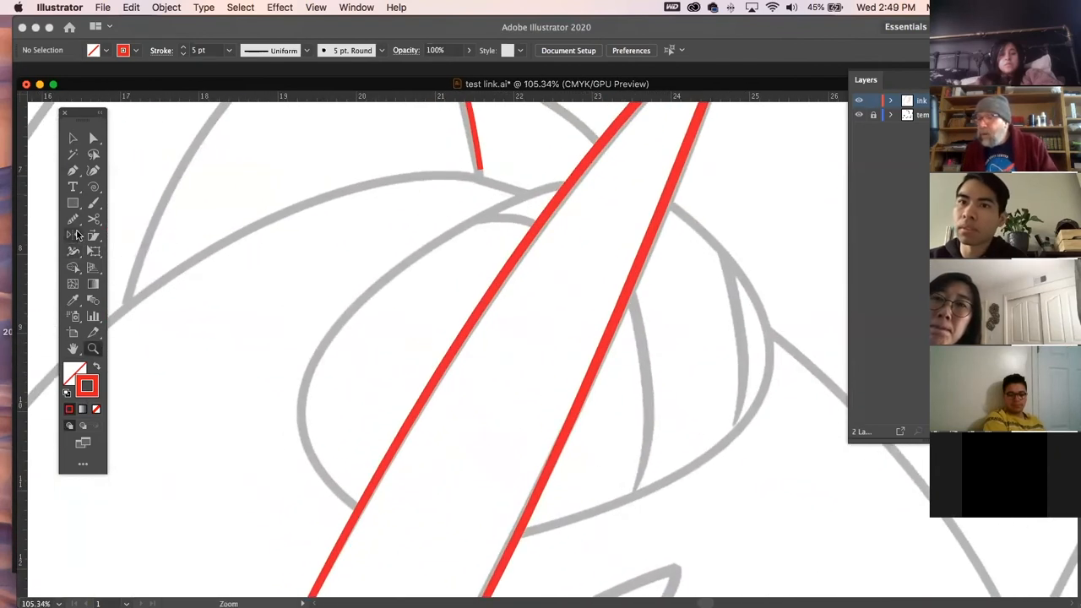
click(72, 253)
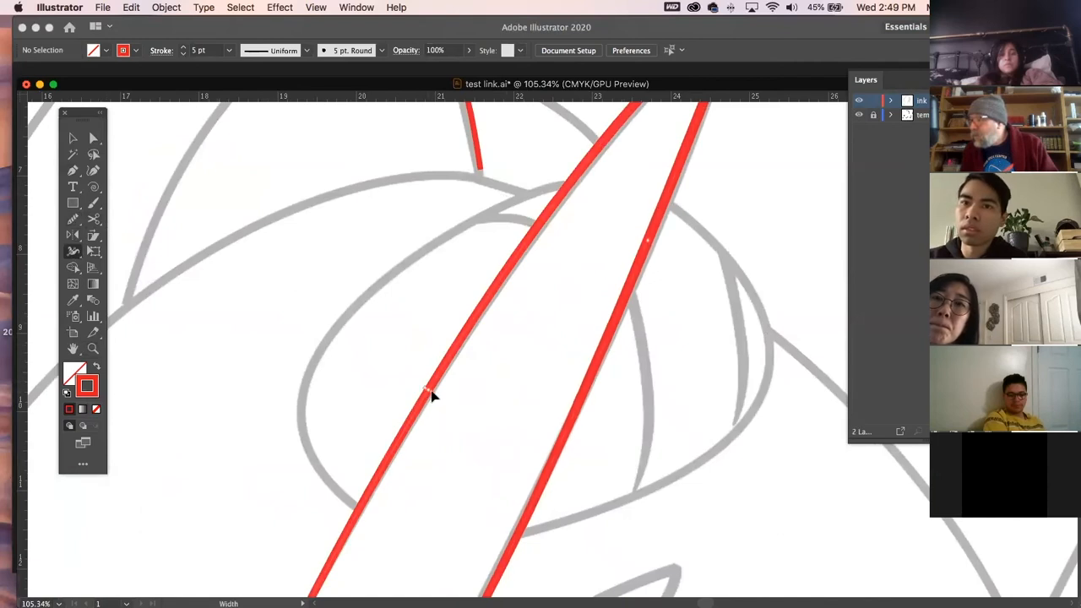
drag(430, 391, 429, 390)
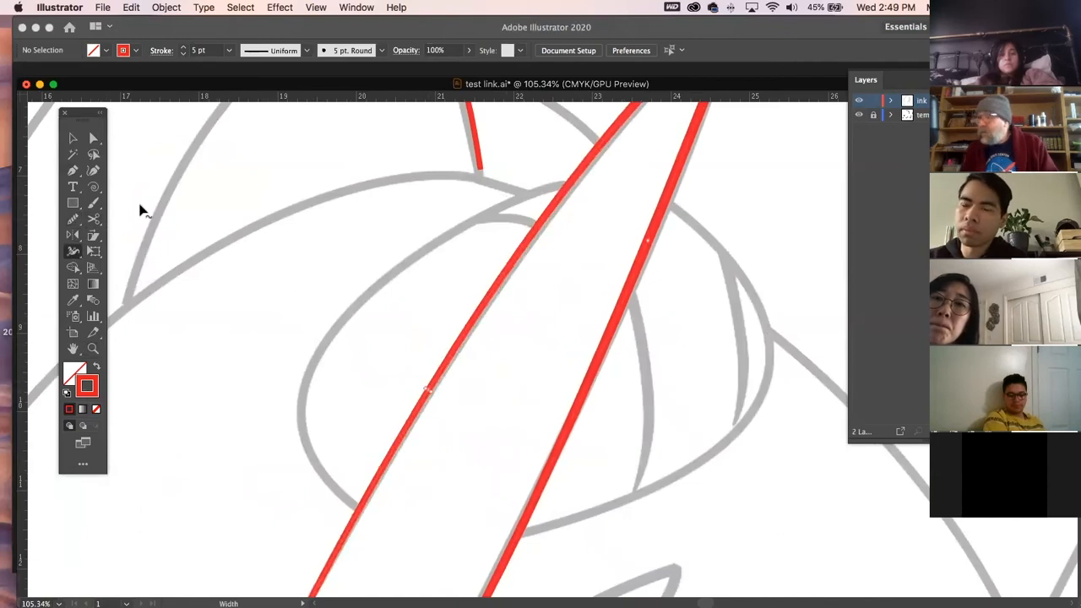
Taper the lower end of the spike's left edge to a thin line with the Width tool
scroll(533, 273, down, 5)
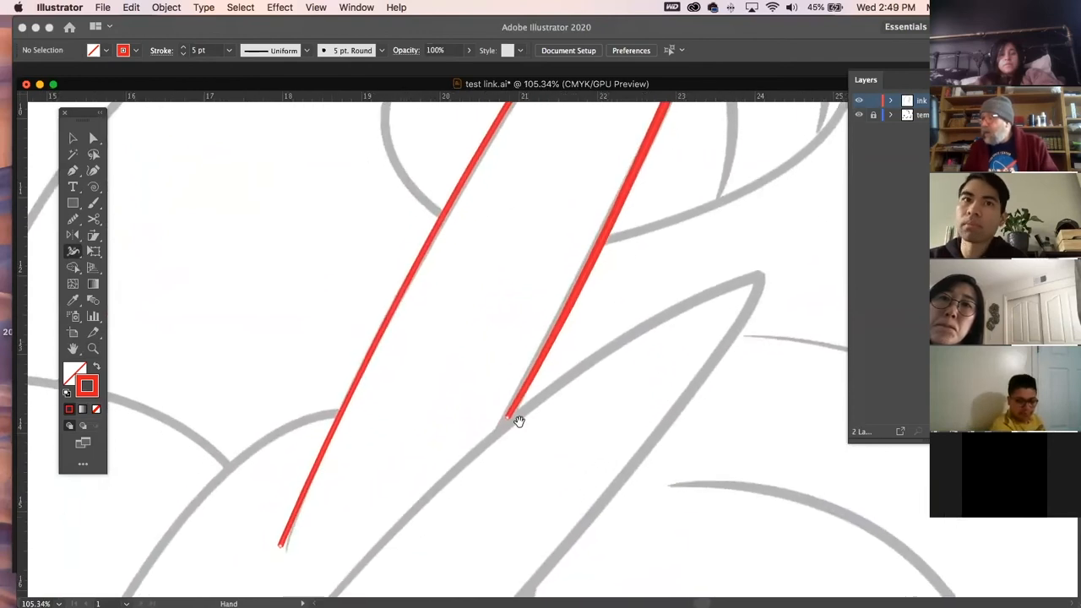
click(93, 349)
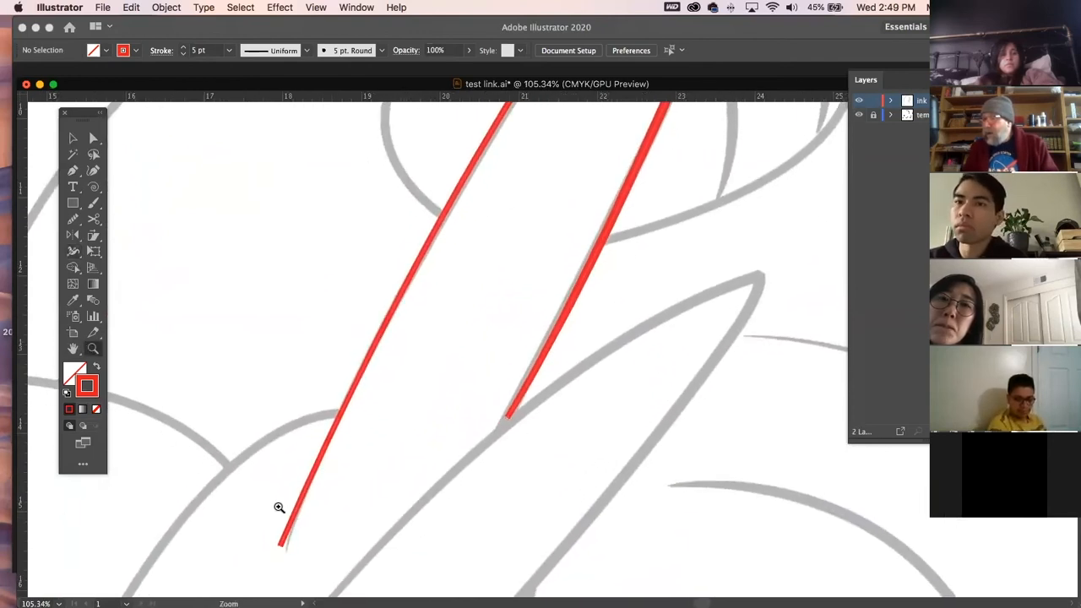
drag(278, 507, 420, 582)
drag(438, 528, 469, 383)
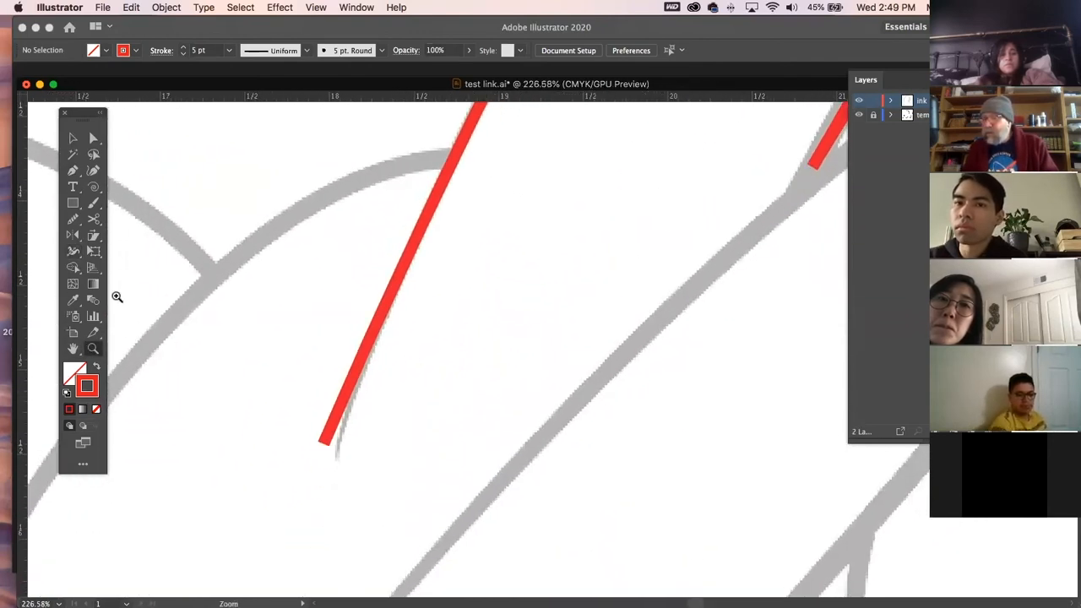
click(73, 253)
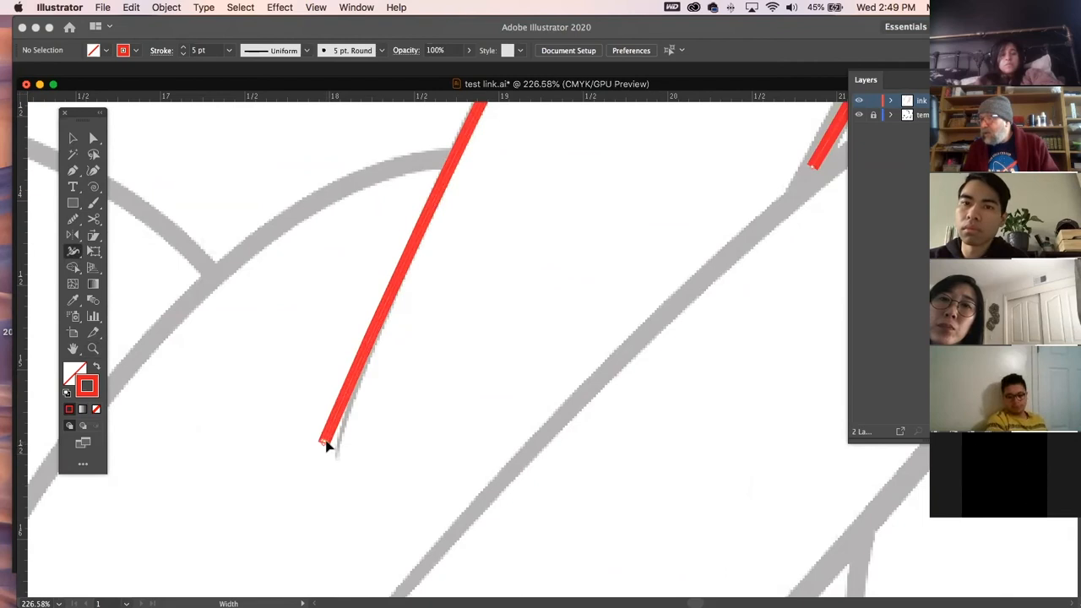
drag(326, 446, 342, 461)
Taper the lower end of the spike's right edge to a fine point where it meets the lower spike, and review the whole spike
drag(560, 315, 217, 465)
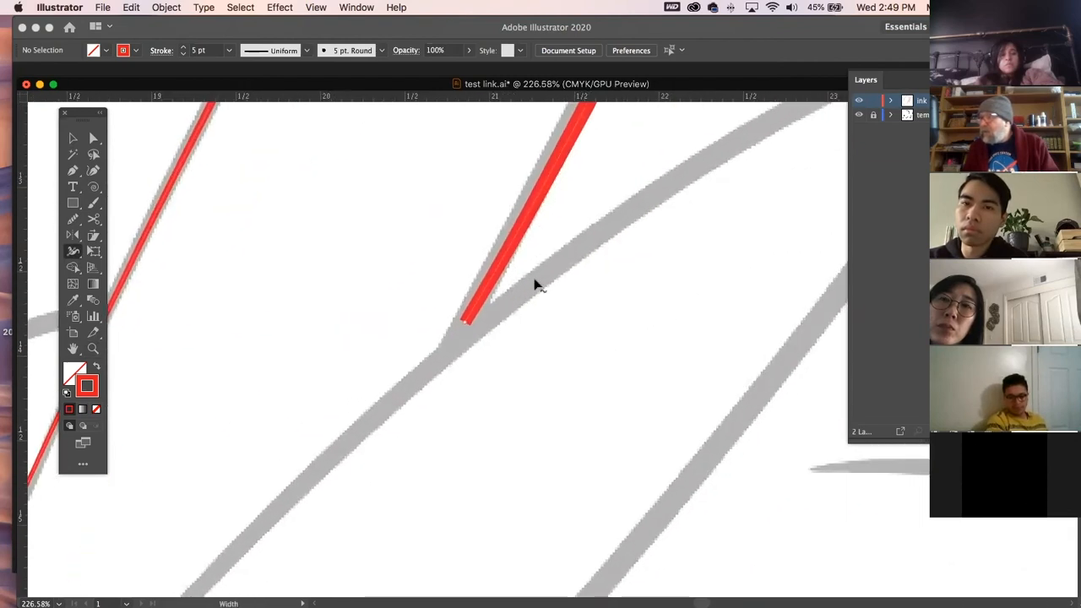
drag(469, 325, 465, 326)
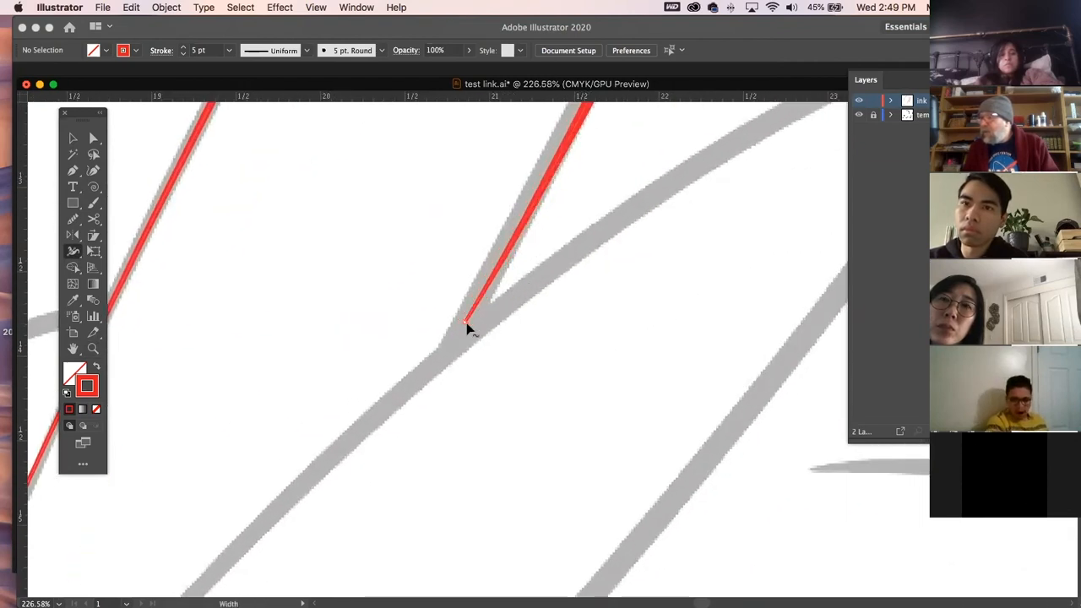
key(v)
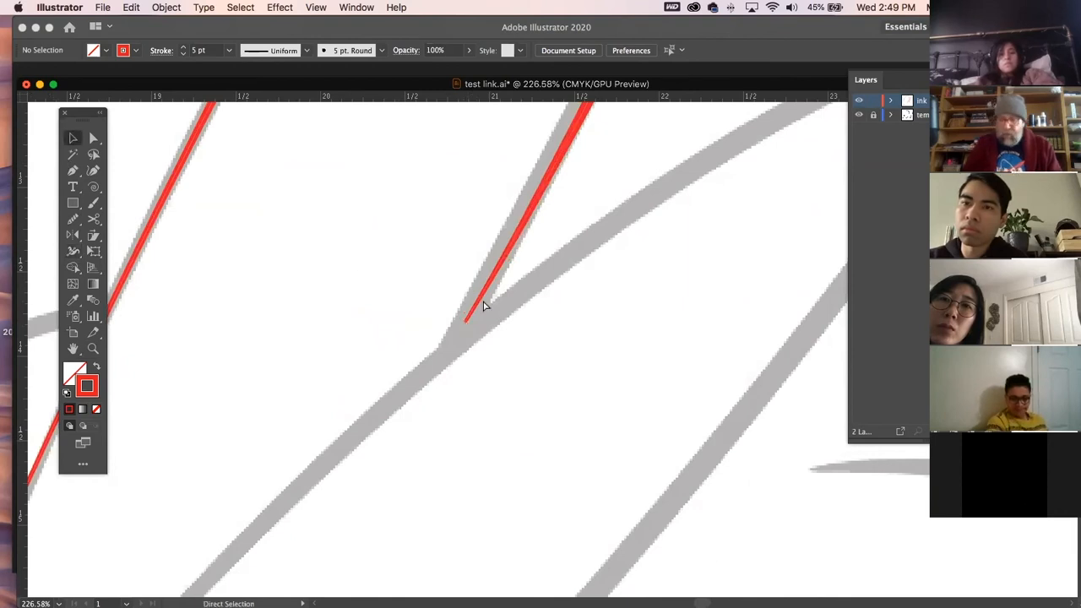
key(super+minus)
key(super+minus)
key(super+minus)
key(super+minus)
key(super+minus)
key(super+minus)
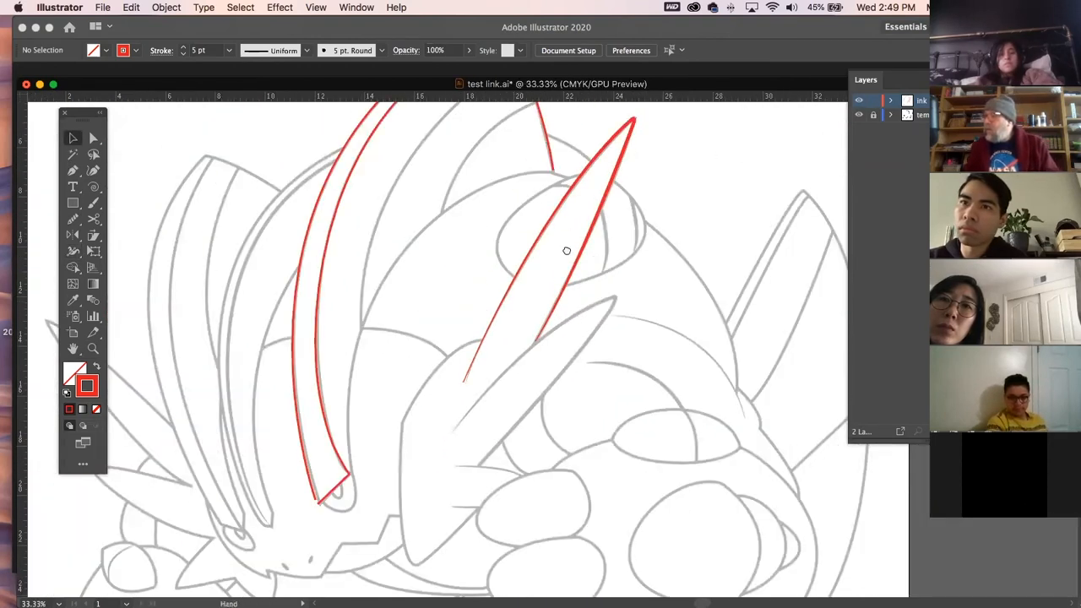
drag(567, 251, 498, 314)
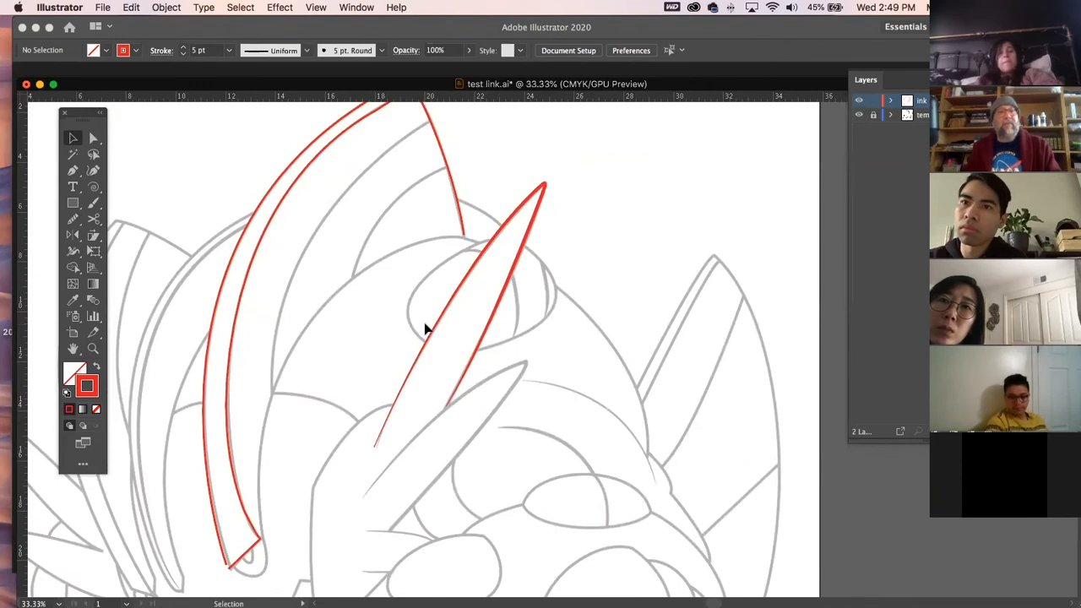
Thicken the stroke at the upper spike's pointed tip with the Width tool and check it against the full artboard
click(94, 350)
drag(514, 144, 773, 442)
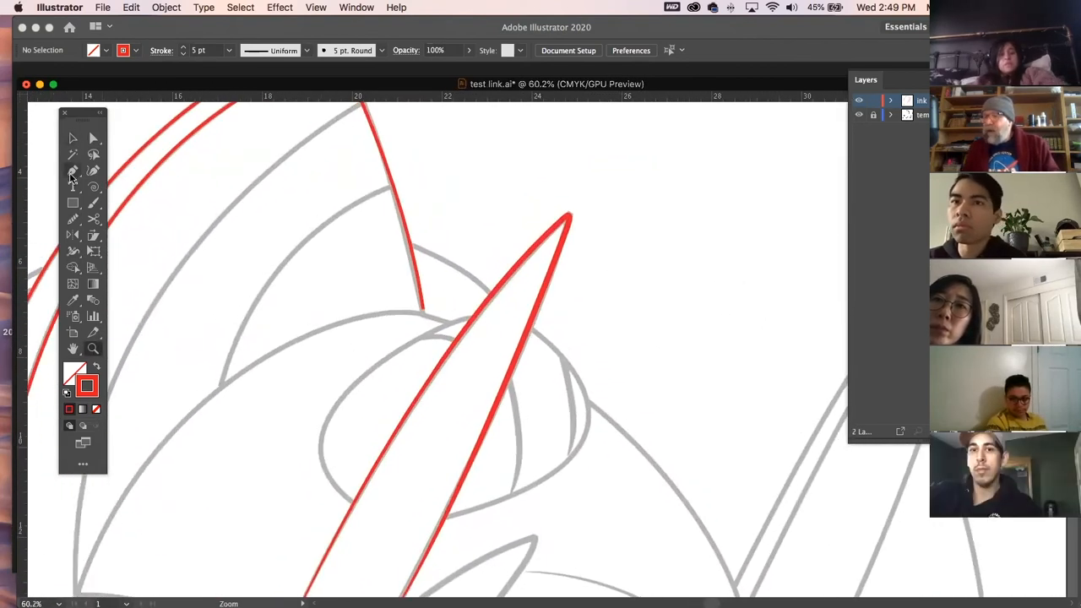
click(72, 251)
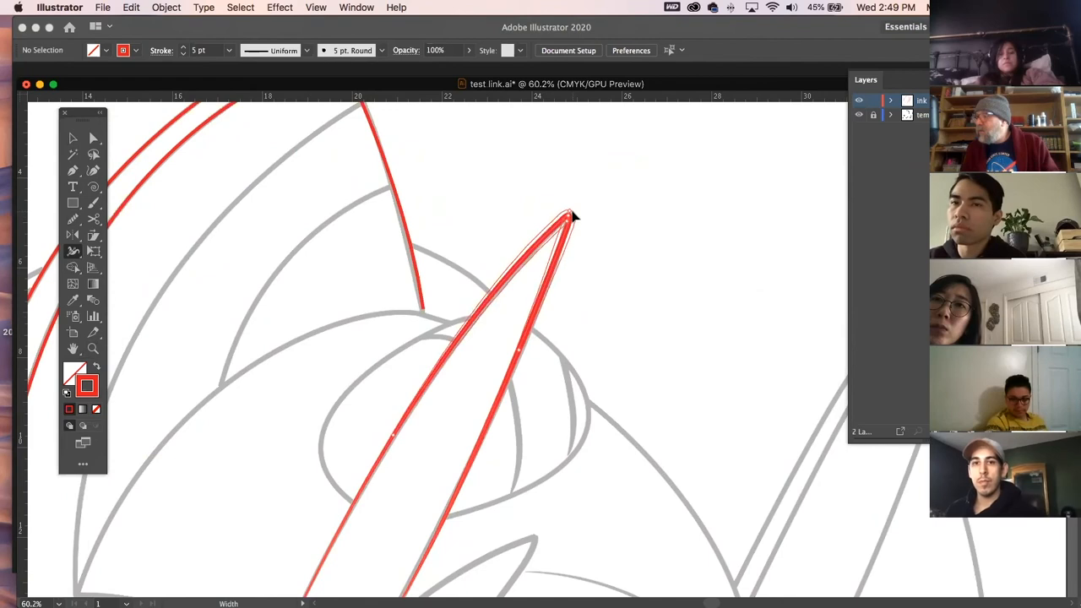
drag(571, 215, 569, 217)
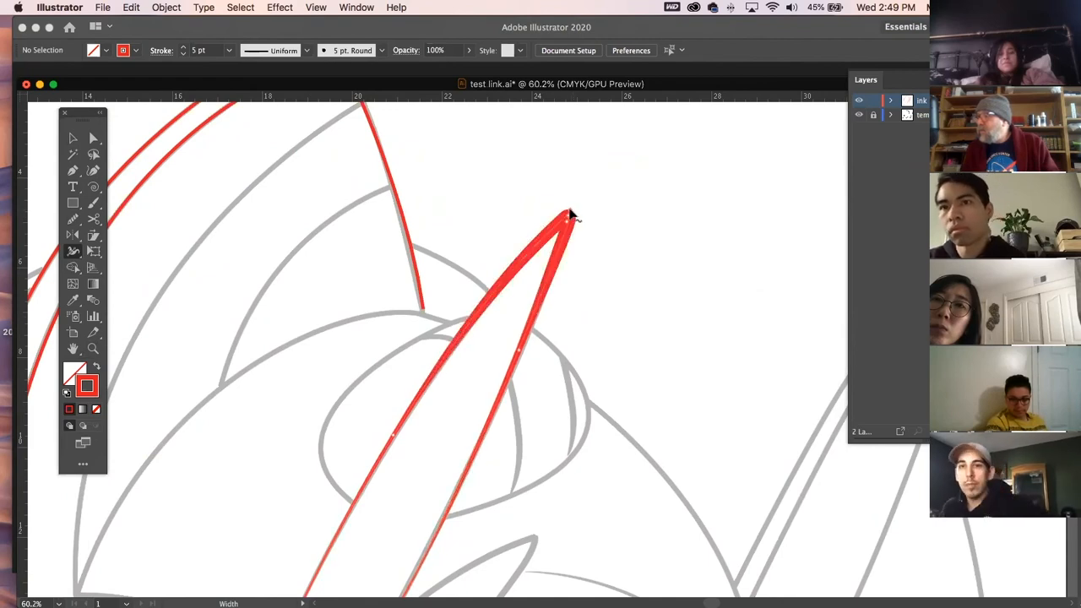
key(v)
key(a)
key(super+0)
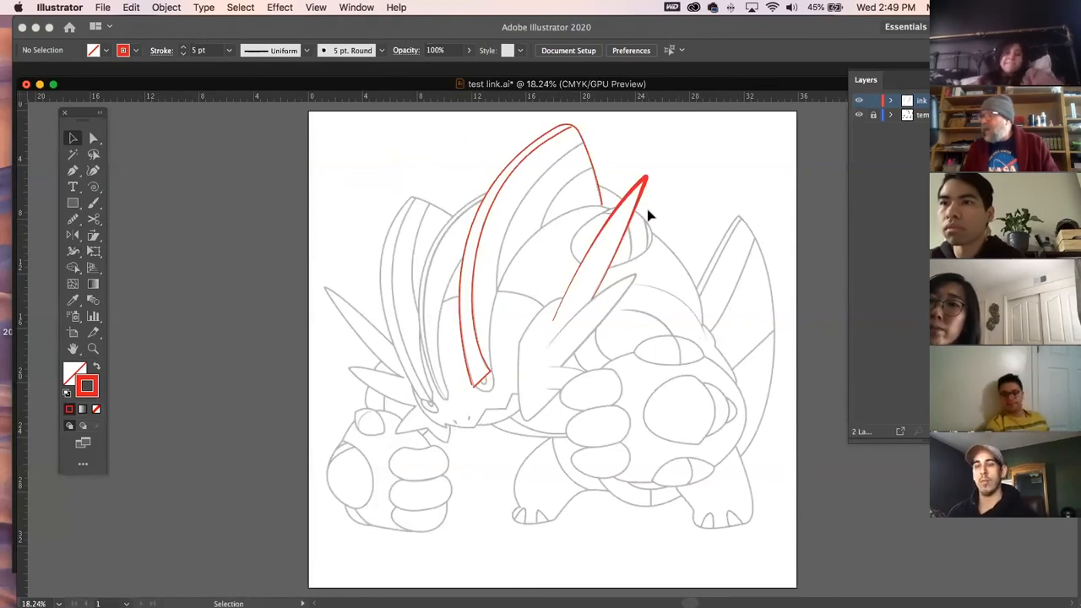
Trace the long back contour behind the upper spike and the short contour between the fin and the spike with the Pen tool
click(72, 170)
click(653, 237)
drag(703, 328, 703, 376)
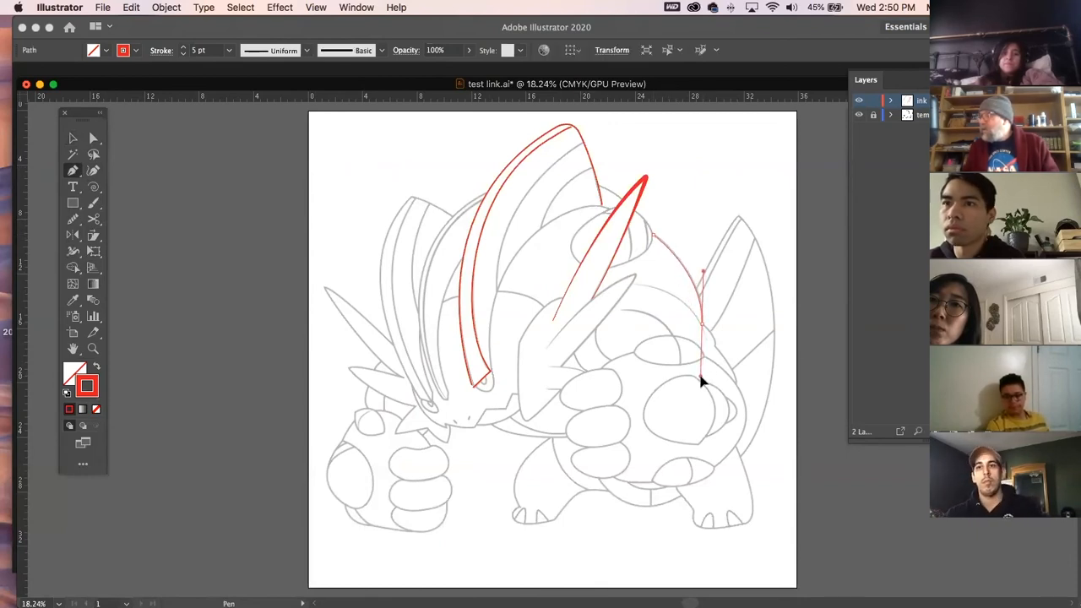
click(599, 185)
click(626, 204)
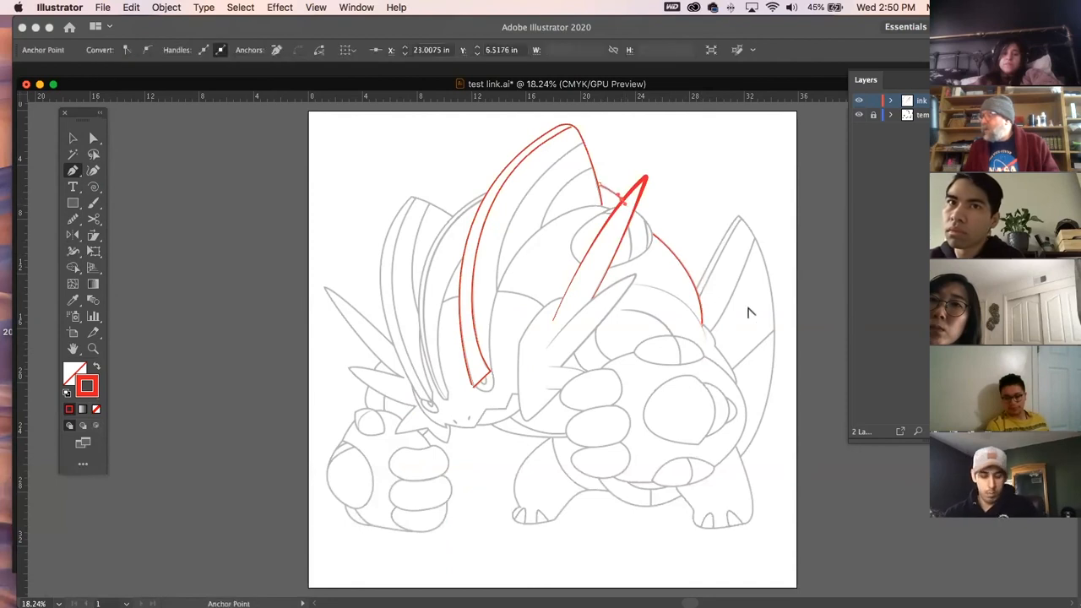
Move the lower end anchor of the long back contour slightly downward with the Direct Selection tool
click(93, 349)
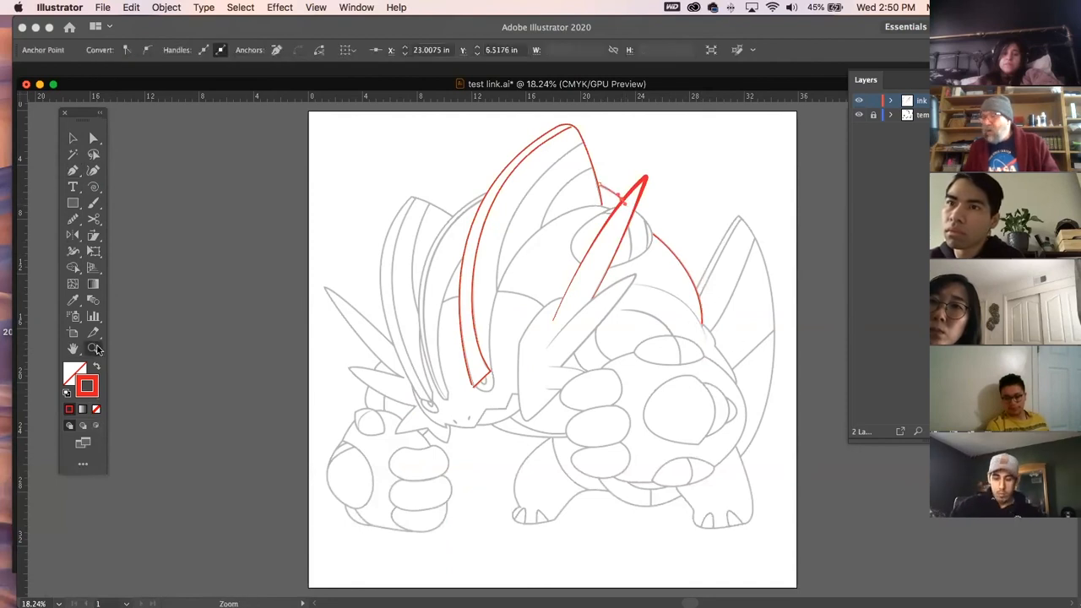
drag(729, 345, 684, 354)
key(space)
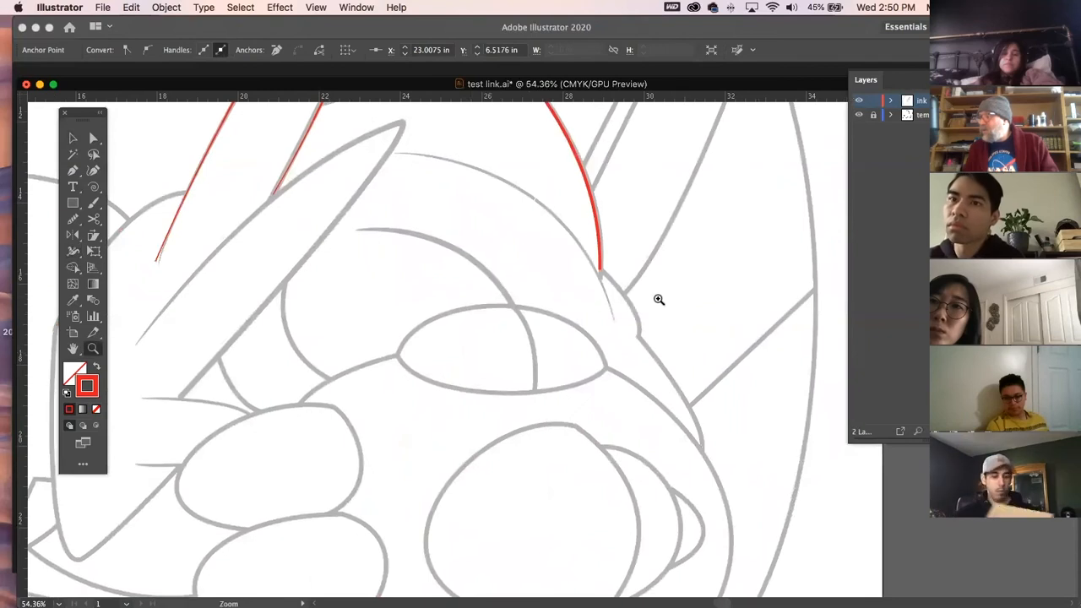
click(95, 139)
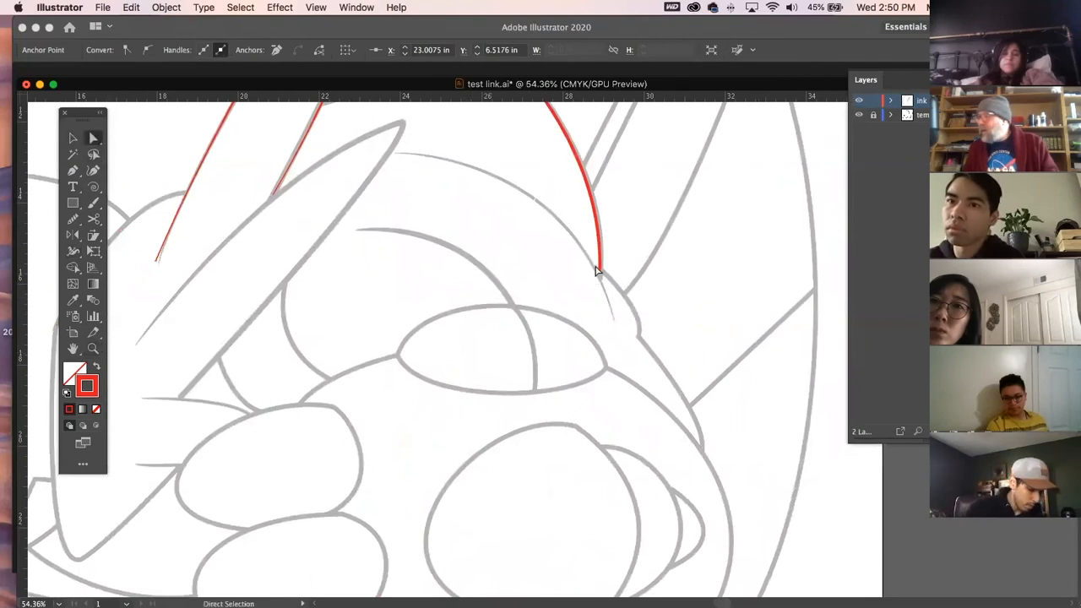
drag(601, 273, 600, 283)
Trace the small bump just below the long back contour as a separate curved Pen path
click(72, 171)
click(603, 275)
drag(640, 335, 635, 365)
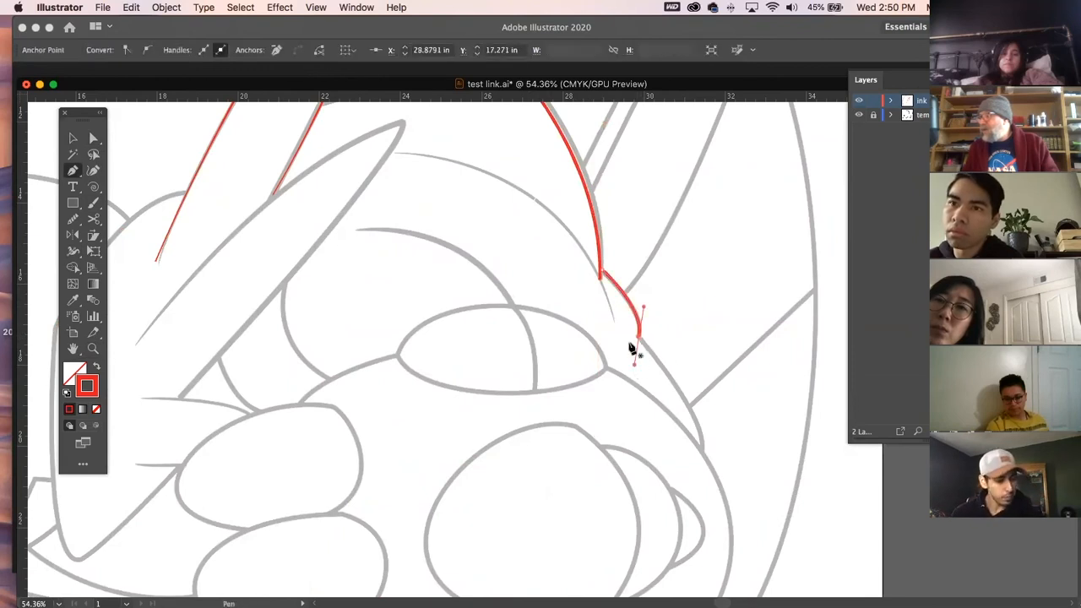
right_click(630, 335)
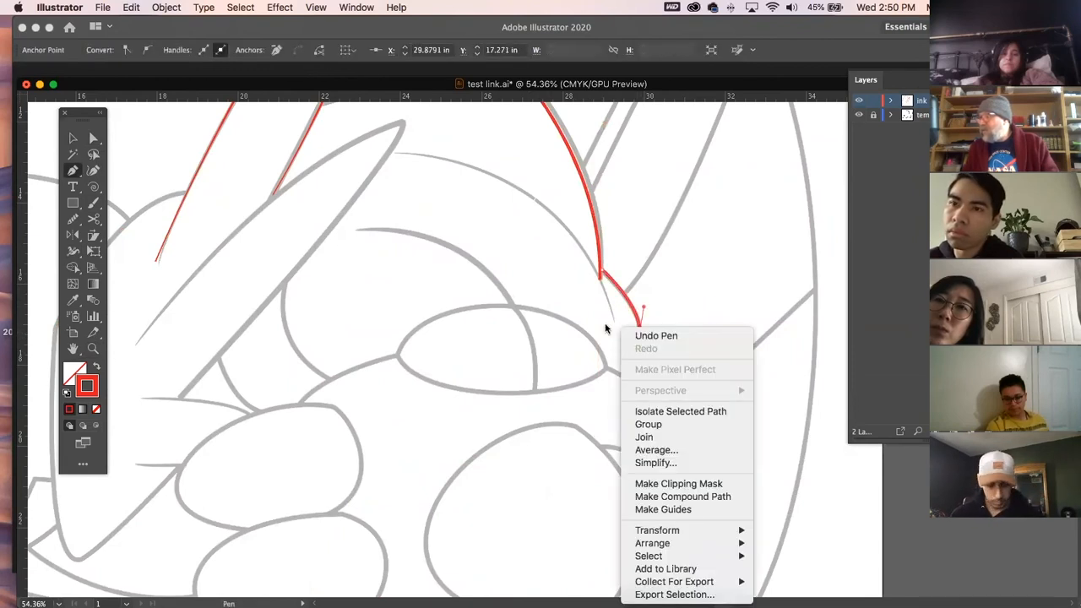
click(602, 325)
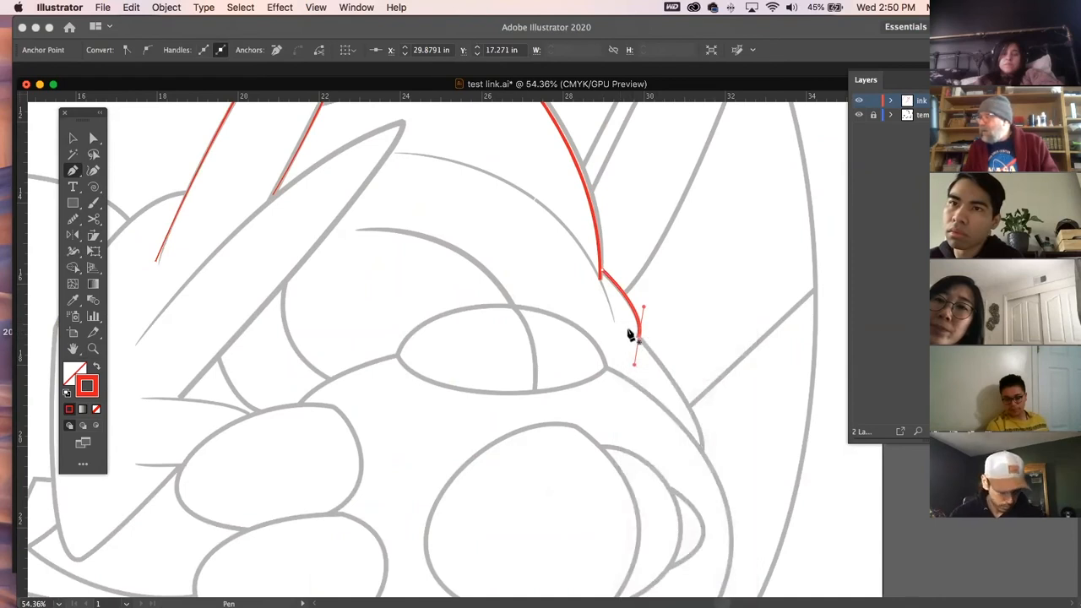
Trace the contour from the small bump down to the next junction as a curved Pen path, and deselect it
click(631, 335)
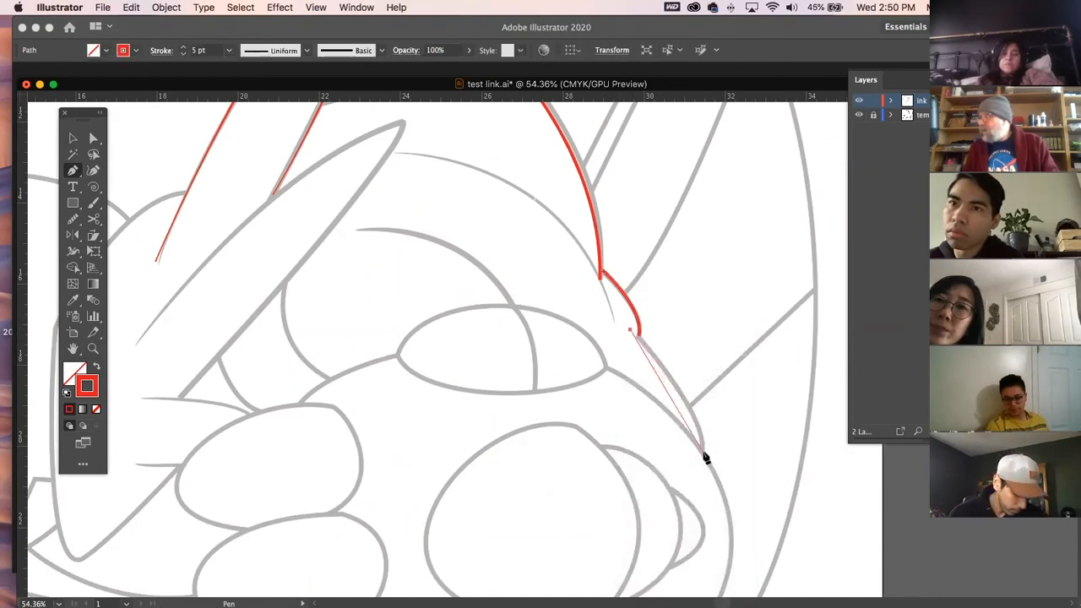
drag(702, 450, 701, 494)
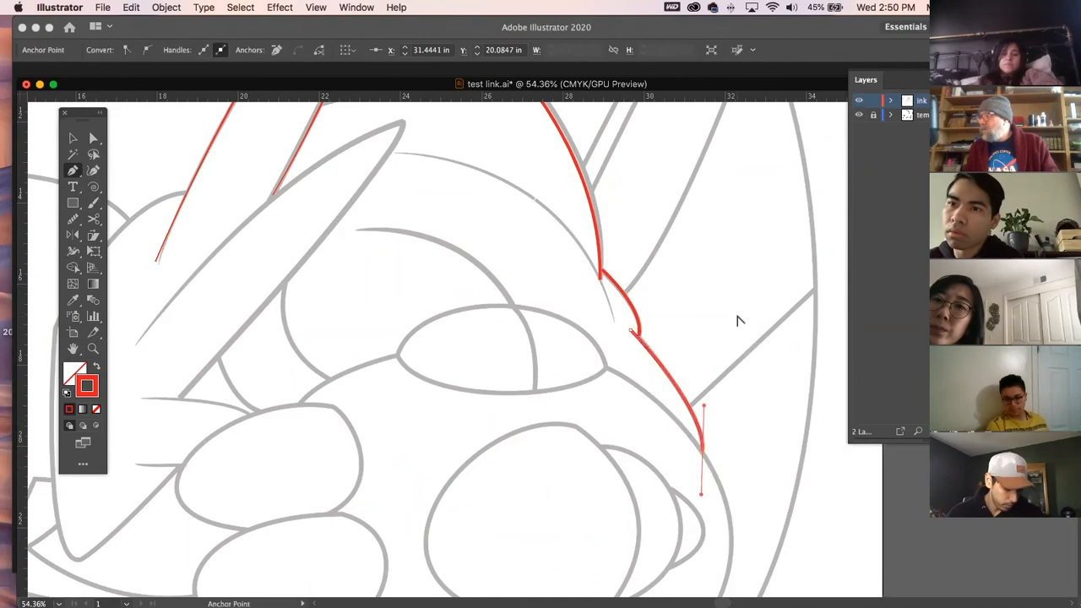
click(73, 137)
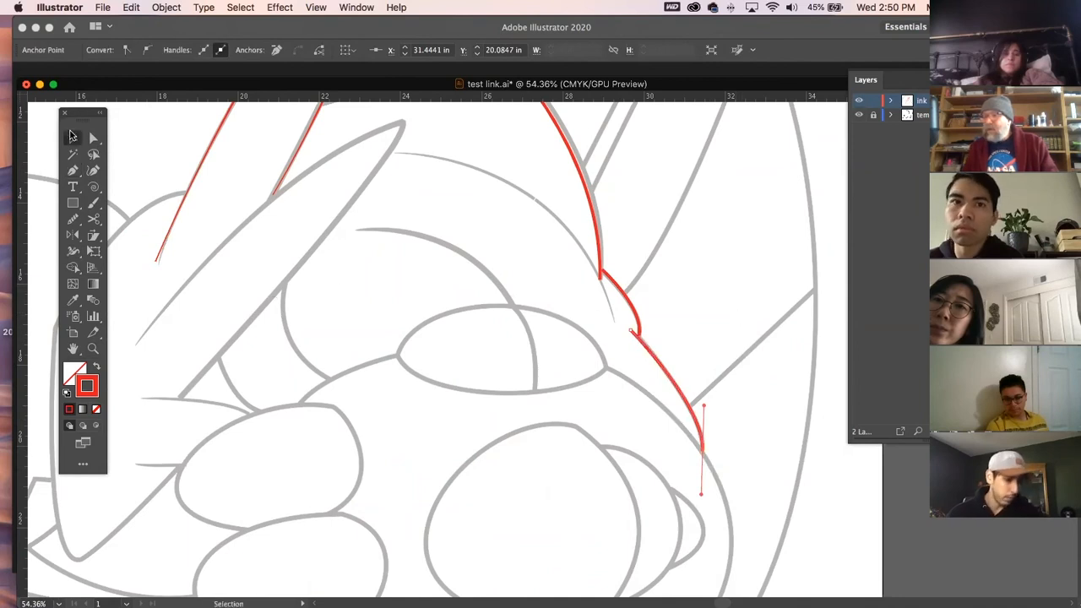
click(644, 222)
Hide the template layer and thicken the middles of the long back contour and the small bump below it with the Width tool
drag(644, 222, 578, 393)
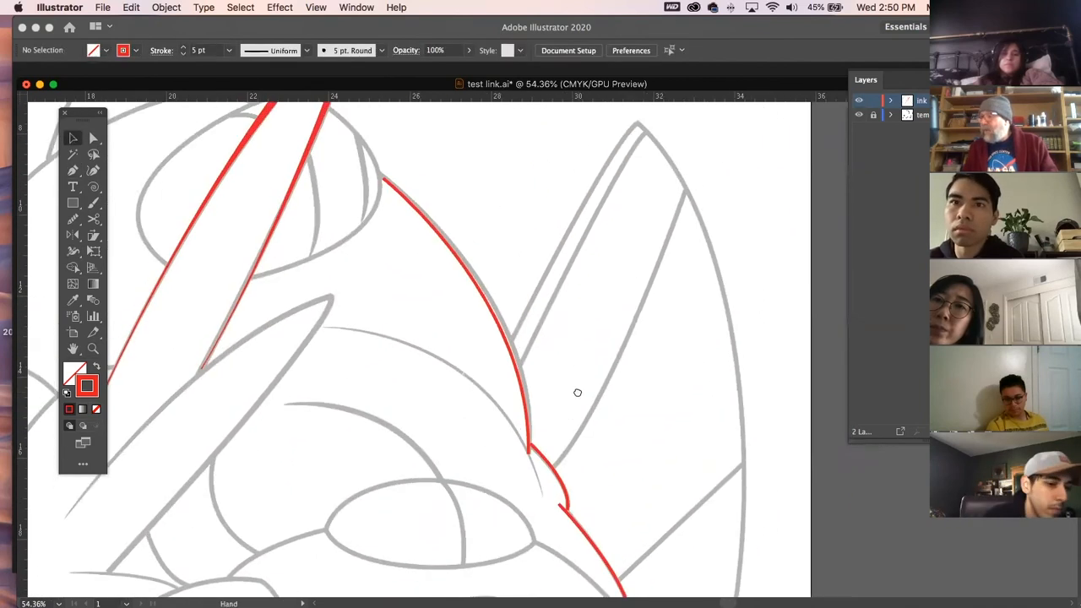
click(860, 115)
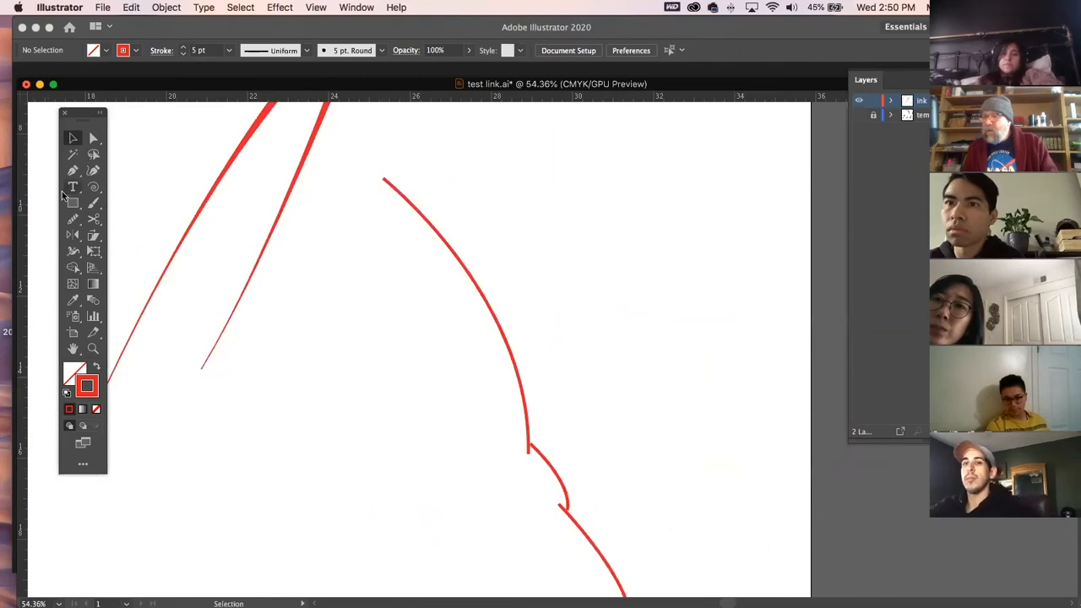
click(72, 251)
drag(487, 301, 490, 304)
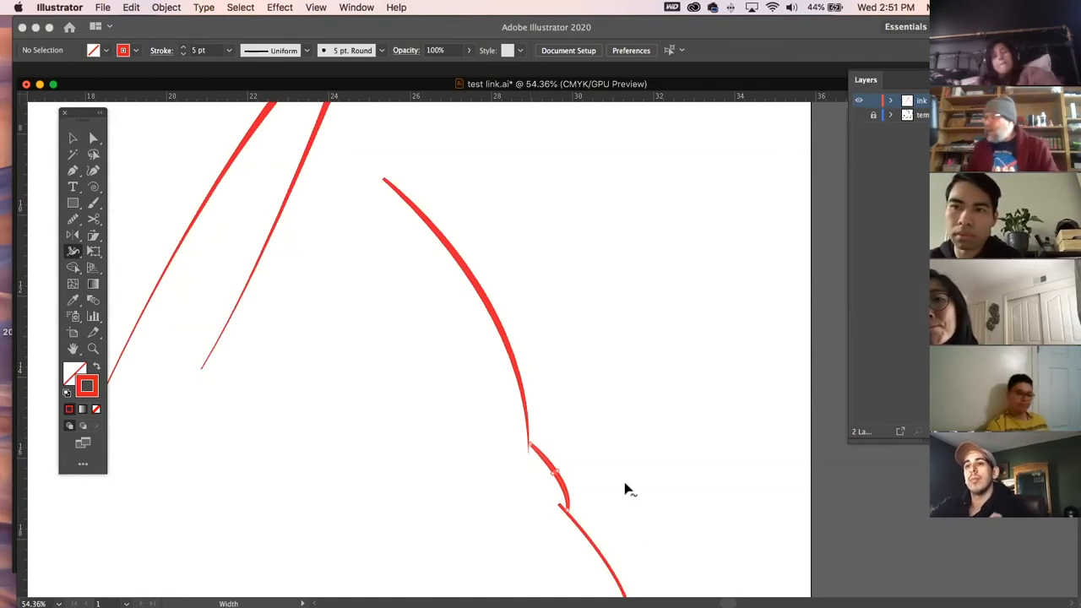
Widen the contour below the small bump with the Width tool and move the bump's upper anchor onto the long back contour
drag(615, 580, 618, 582)
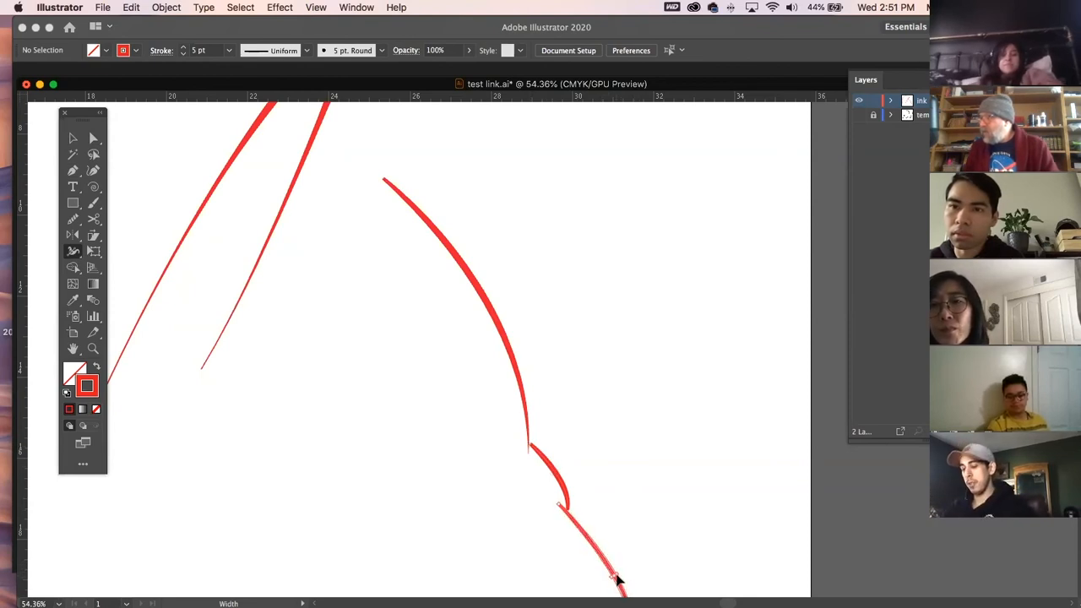
click(93, 349)
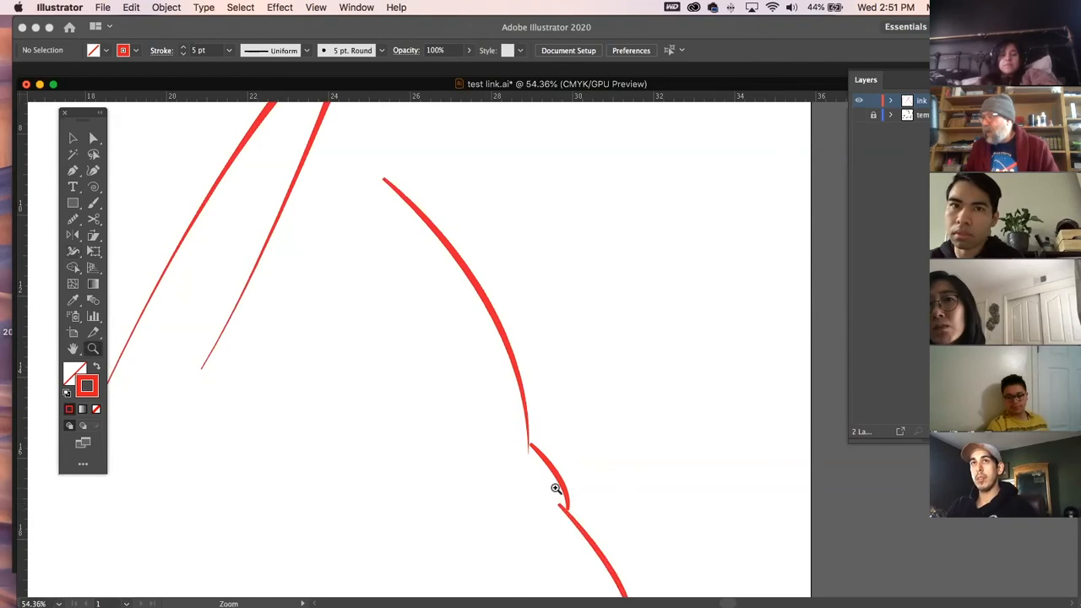
drag(557, 489, 707, 575)
drag(703, 510, 670, 421)
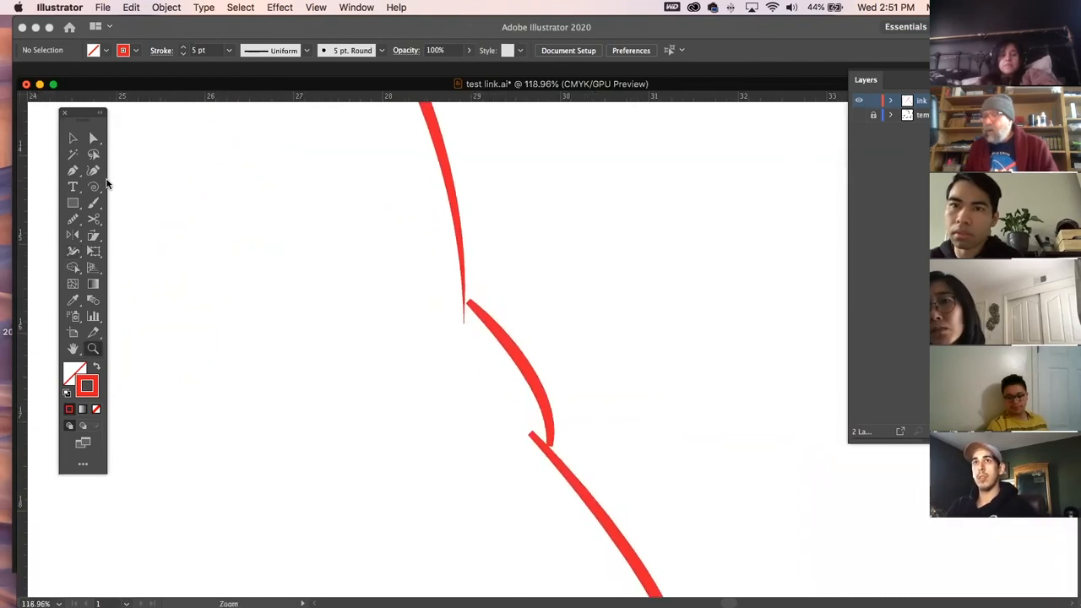
click(93, 139)
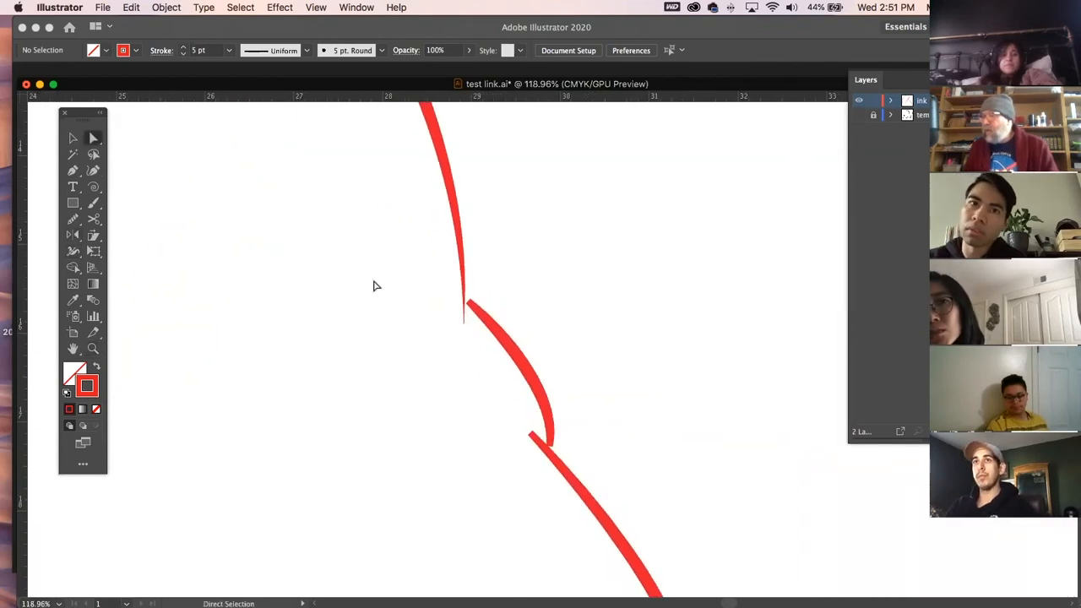
drag(469, 306, 464, 293)
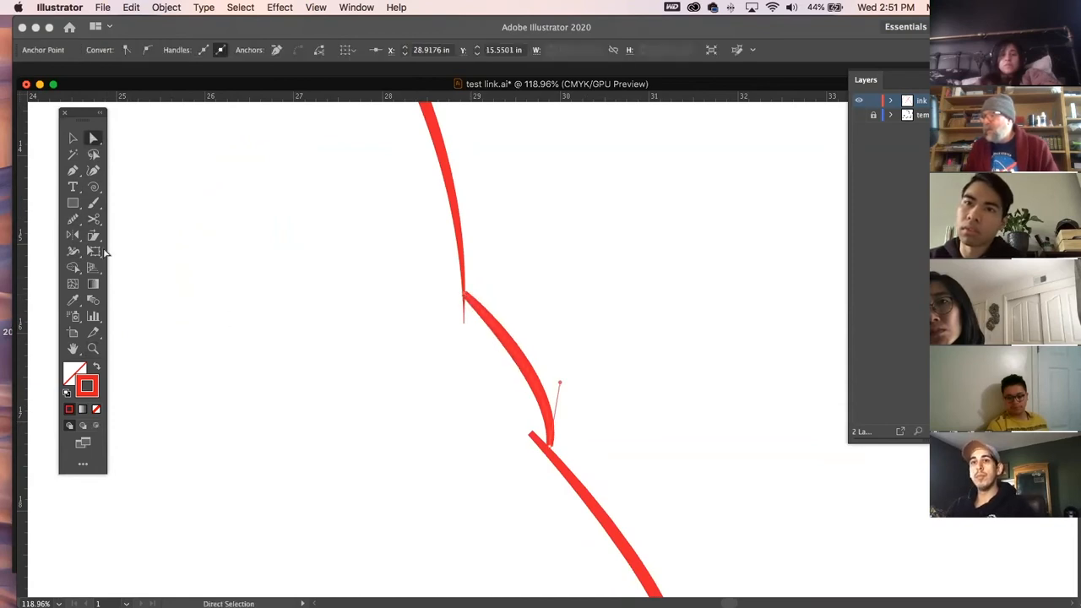
Taper the ends of the small bump and the upper end of the contour below it with the Width tool, and deselect
click(73, 251)
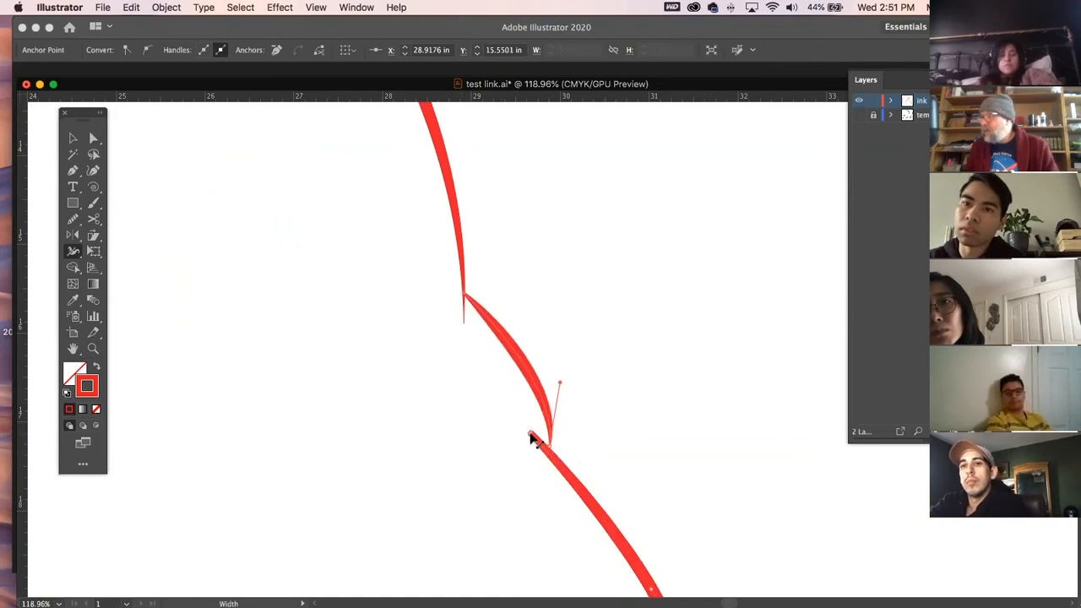
click(73, 137)
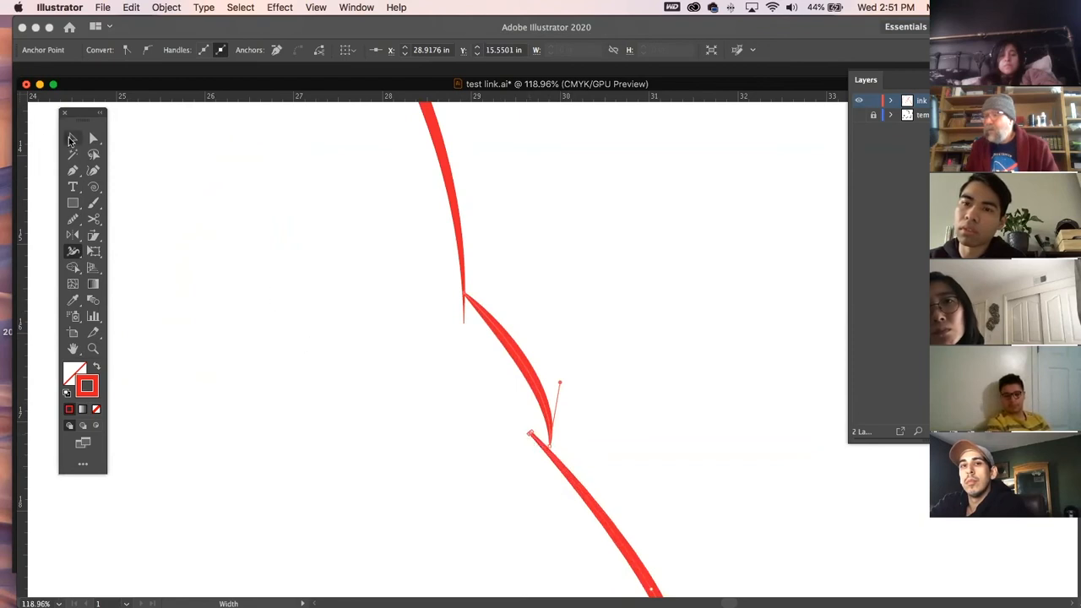
click(274, 253)
key(super+0)
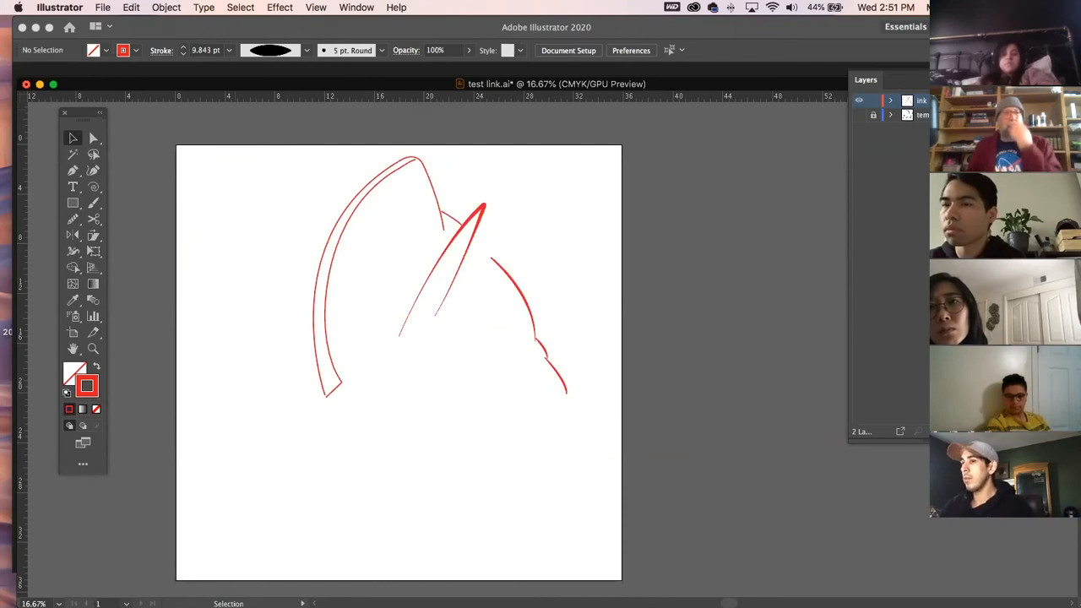
Switch to Finder and open CHPokemon new line.ai from the trace folder inside the 112F-Vector Graphics class folder's today folder
key(super+Tab)
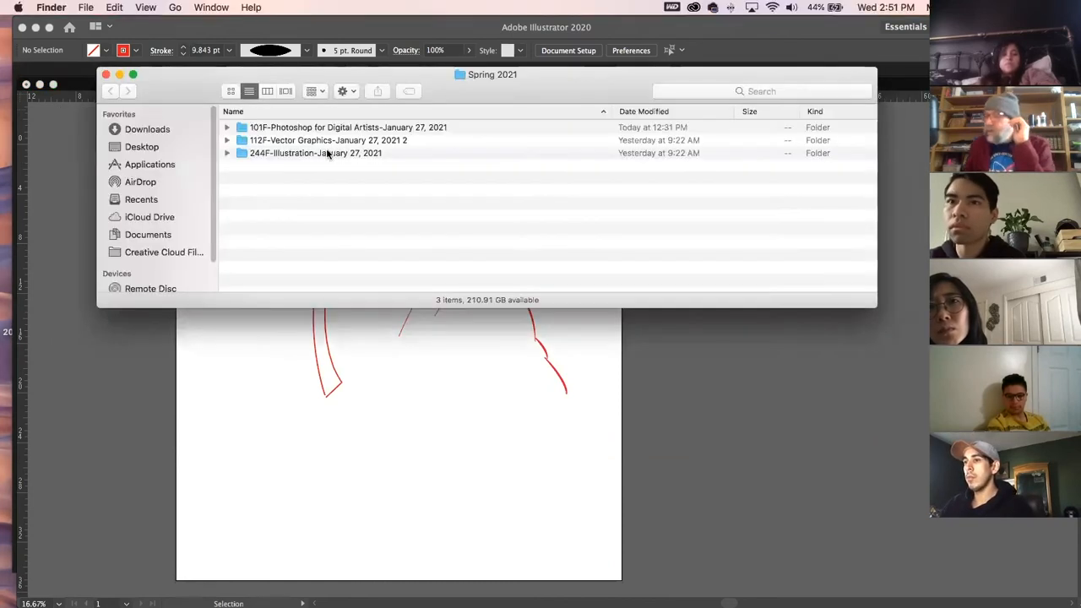
double_click(237, 143)
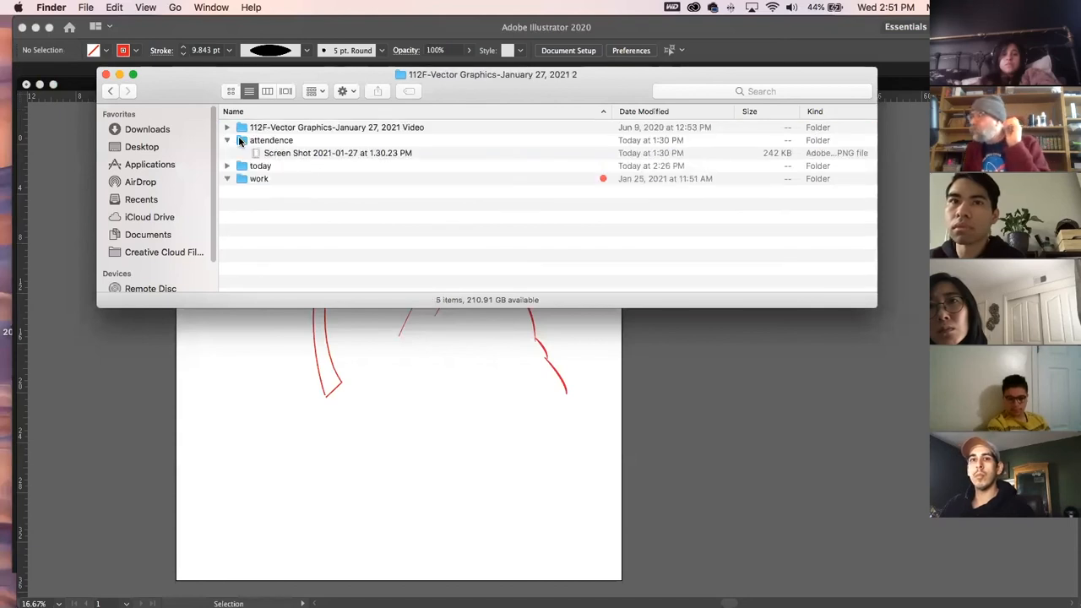
double_click(252, 167)
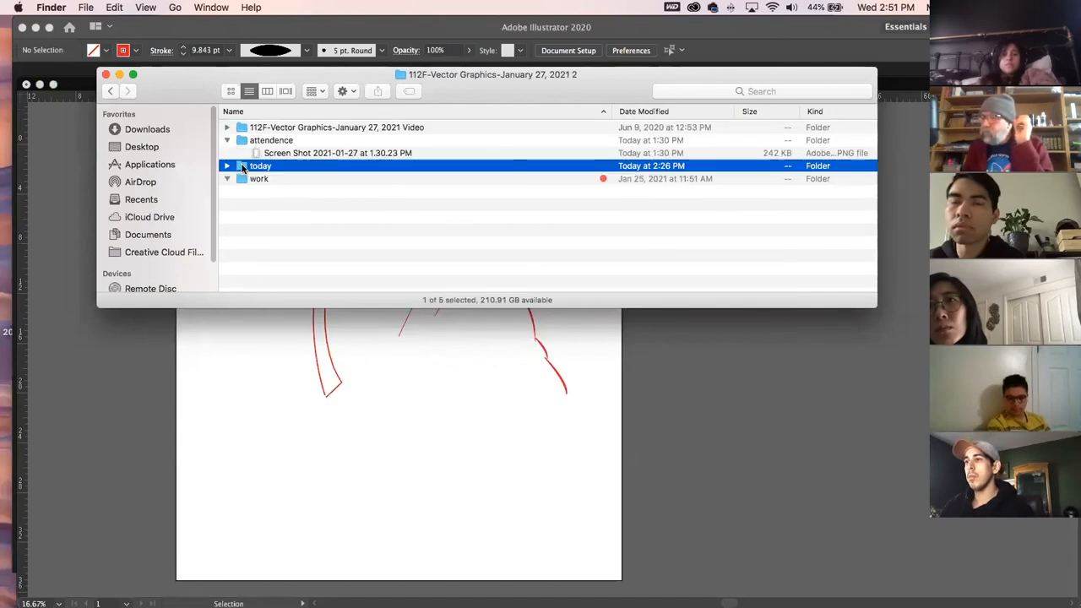
double_click(251, 127)
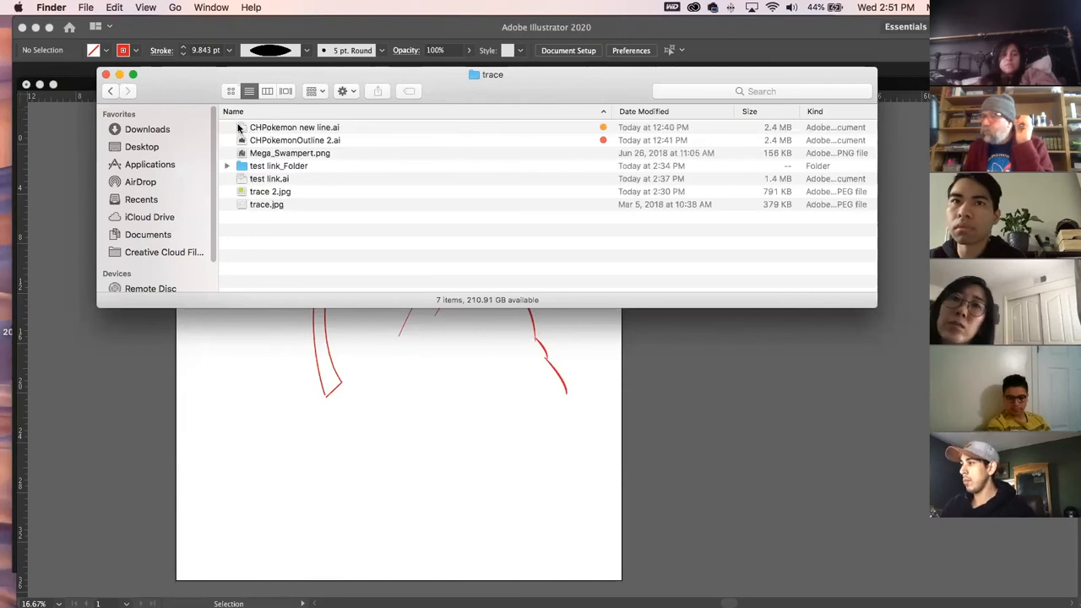
click(243, 126)
double_click(242, 127)
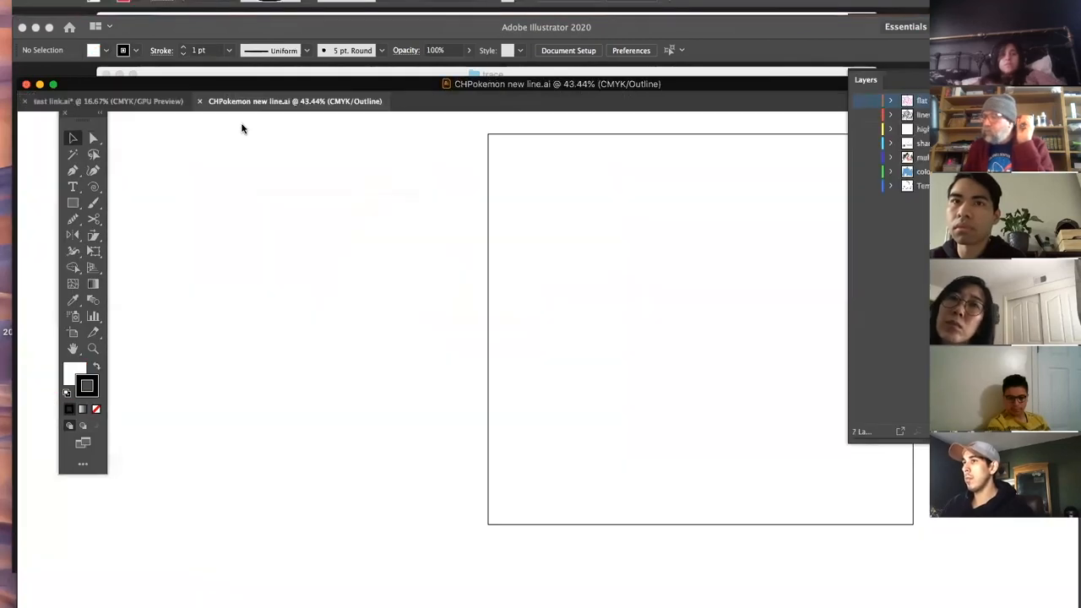
Show the flat line layer of CHPokemon new line.ai and bring the whole drawing into view
click(860, 102)
drag(699, 252, 462, 264)
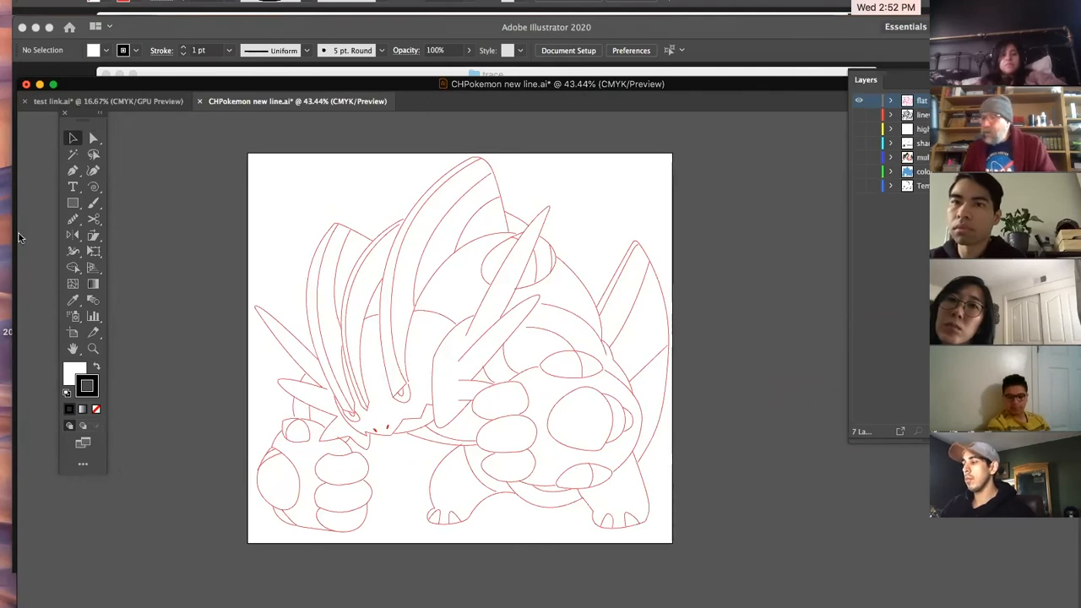
mouse_move(260, 32)
mouse_down()
mouse_move(257, 142)
mouse_move(276, 38)
mouse_up()
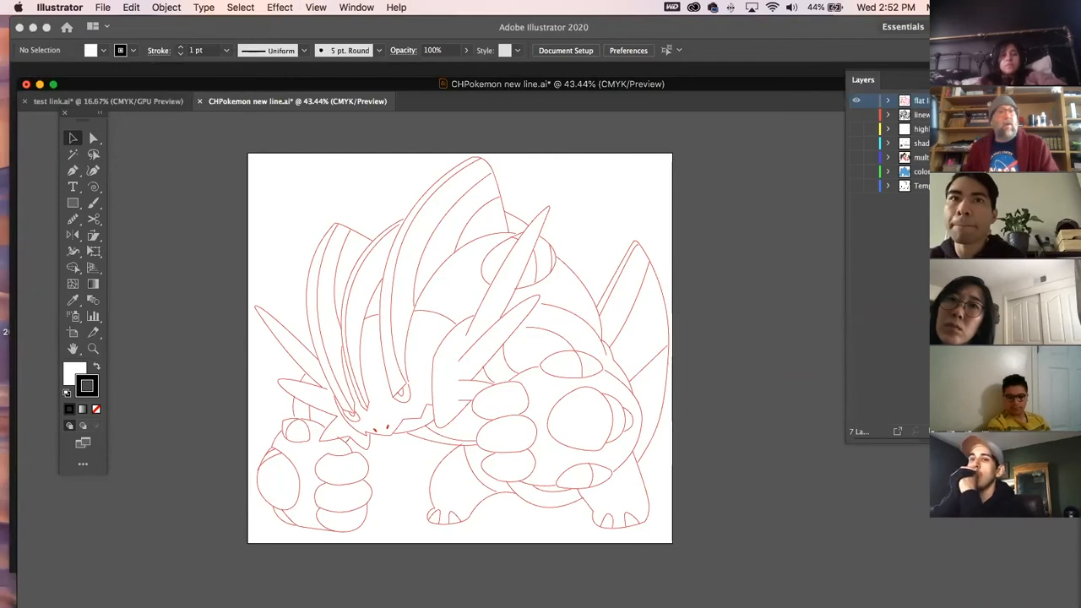
Switch to Finder and open CHPokemonOutline 2.ai from the same trace folder
key(super+Tab)
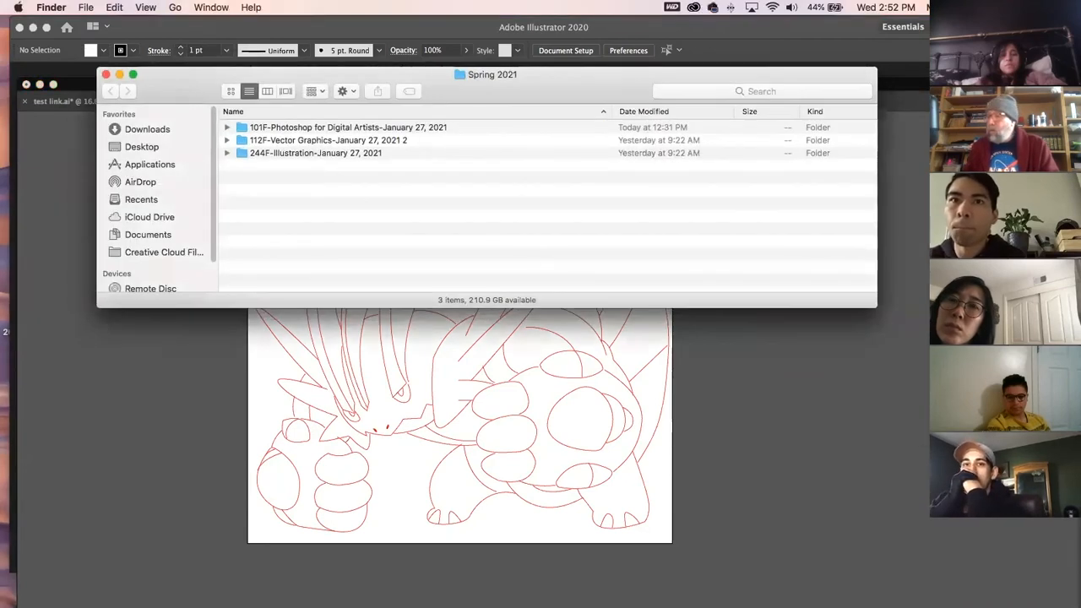
double_click(238, 141)
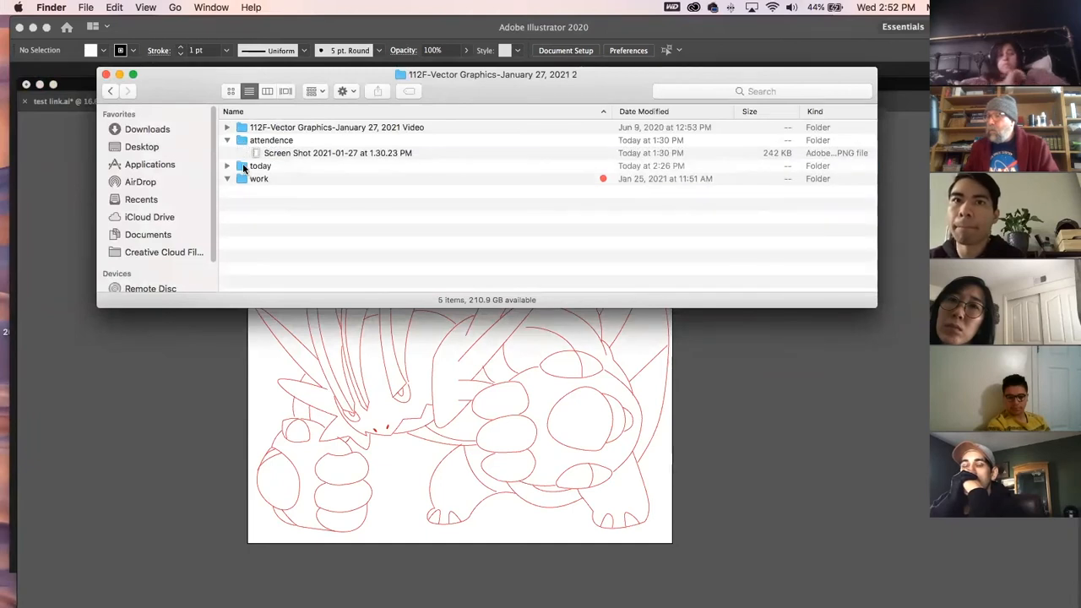
double_click(244, 167)
double_click(241, 127)
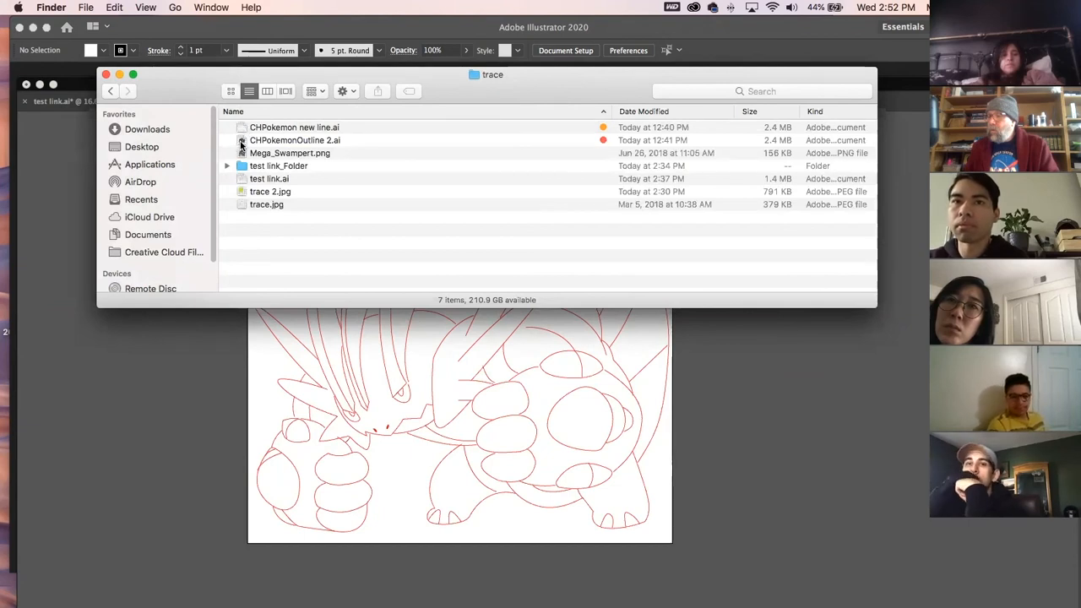
double_click(241, 145)
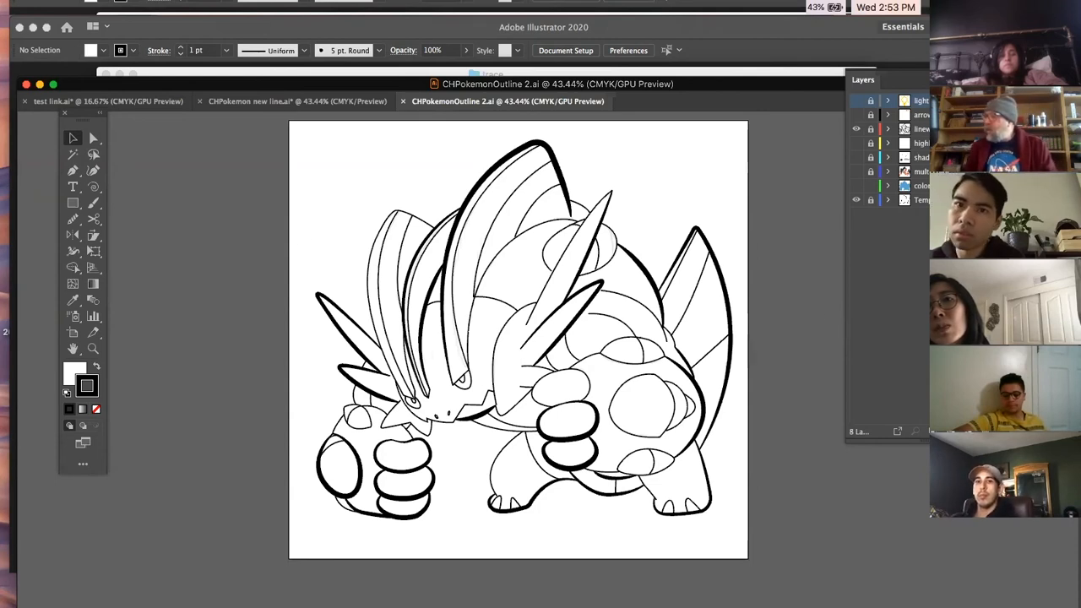
Show the light layer, try the light bulb below the character's chin between the fist and the foot, and undo that move
click(858, 101)
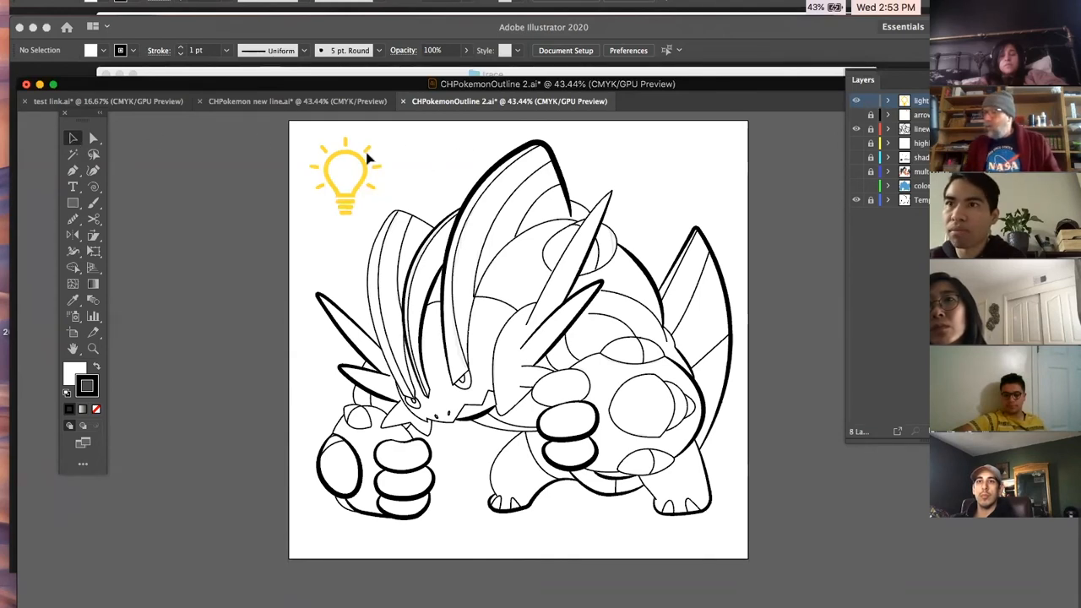
click(340, 154)
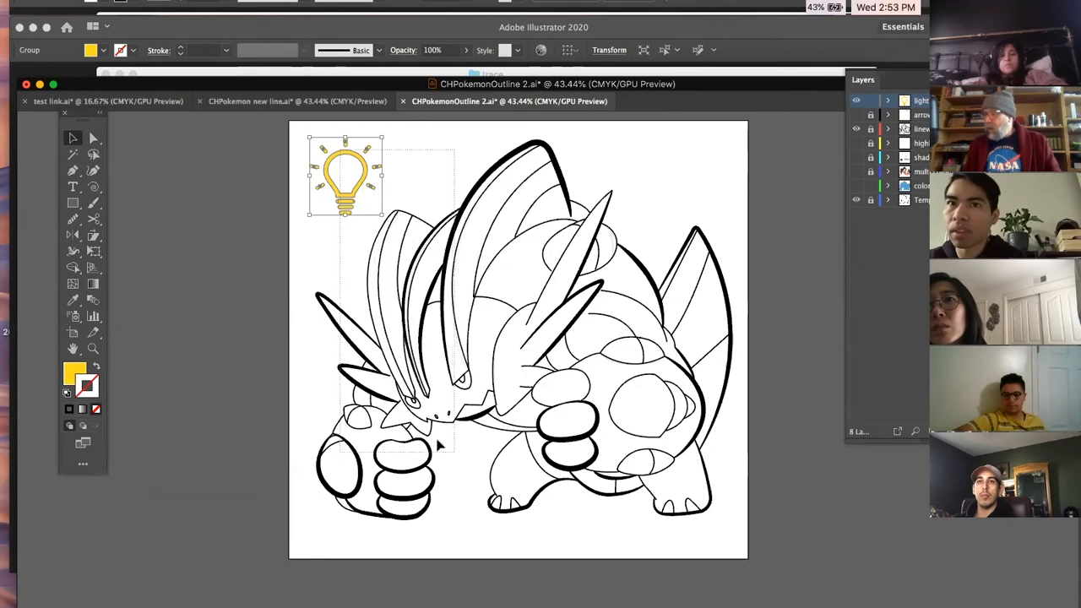
drag(363, 161, 481, 467)
click(271, 382)
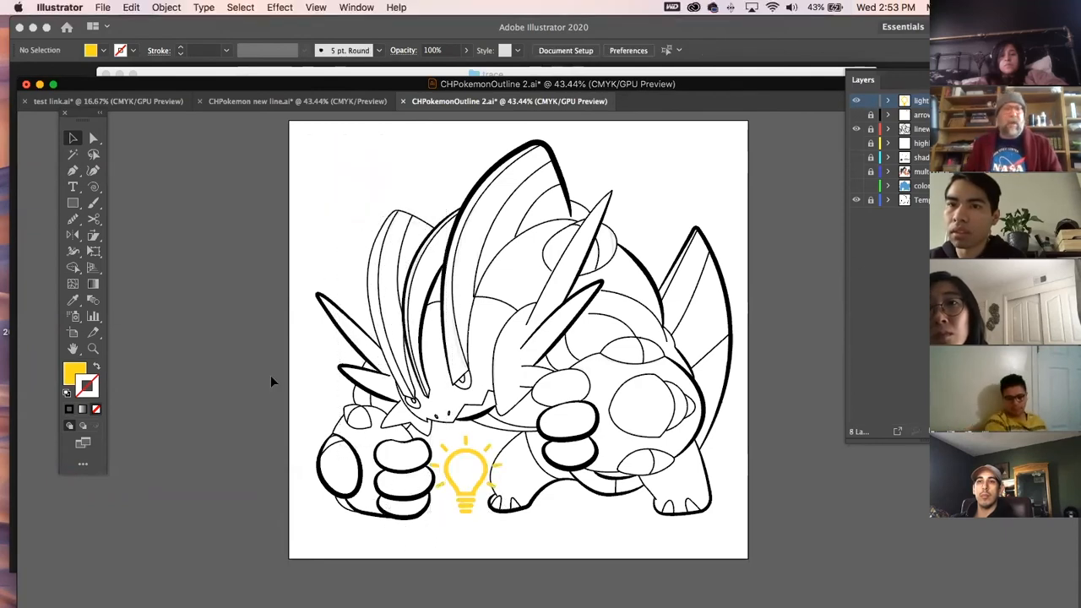
key(super+z)
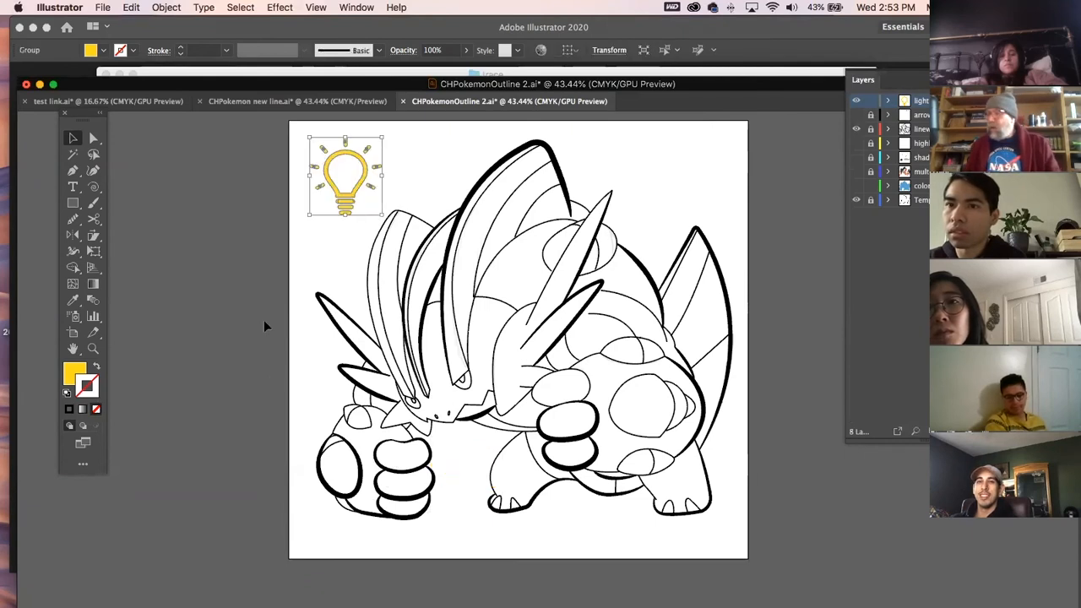
Try the light bulb beside the tail fin, and return it to the artboard's upper-left corner
drag(361, 189, 674, 247)
click(295, 190)
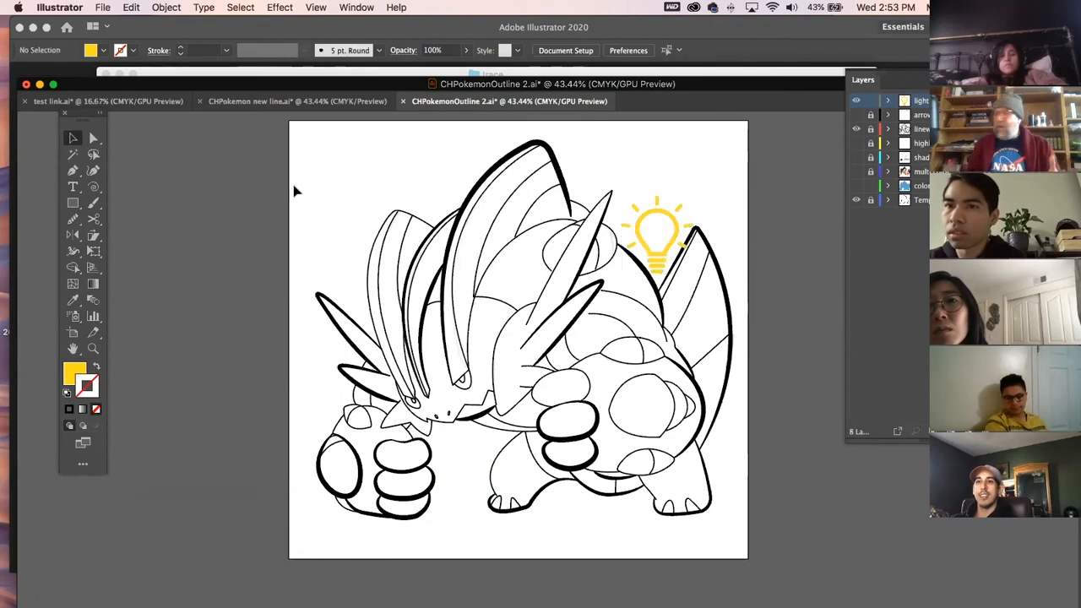
drag(673, 222, 370, 160)
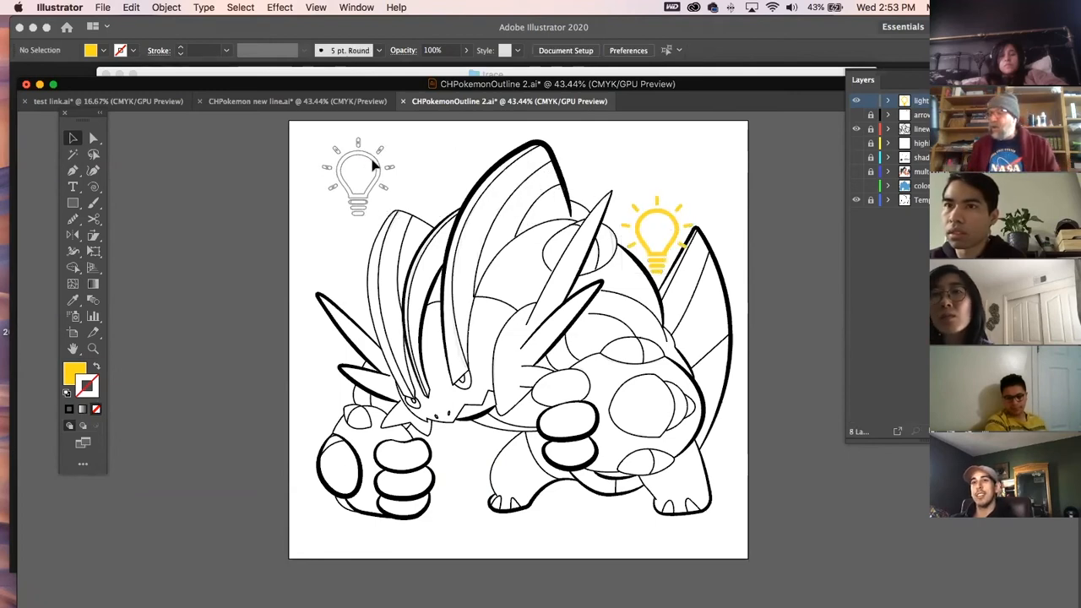
click(185, 211)
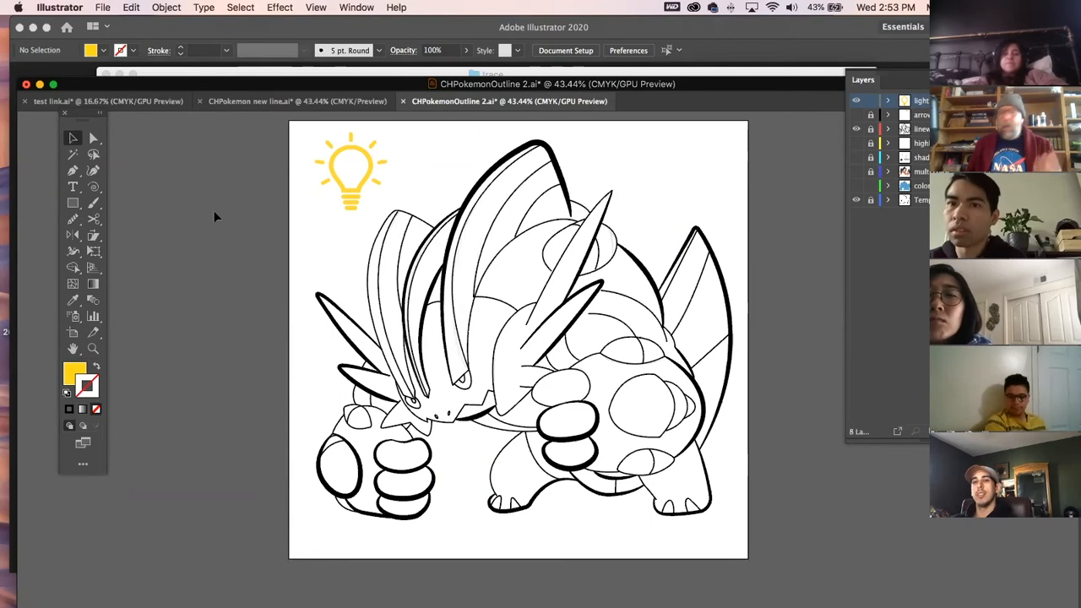
Show the arrow annotations layer, followed by the color, multicolor, shading and highlight layers one at a time
click(856, 114)
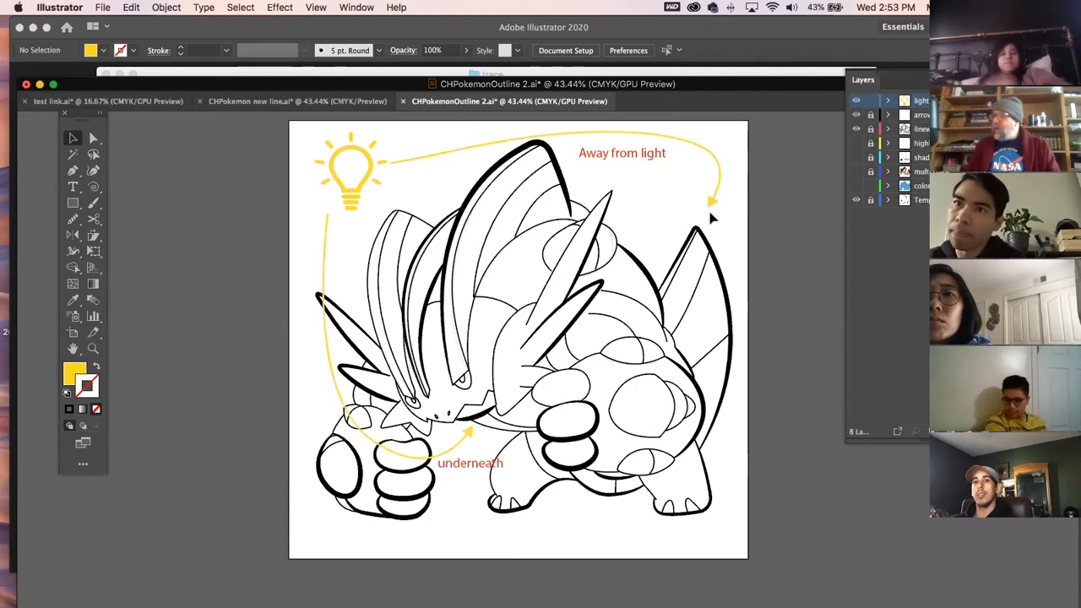
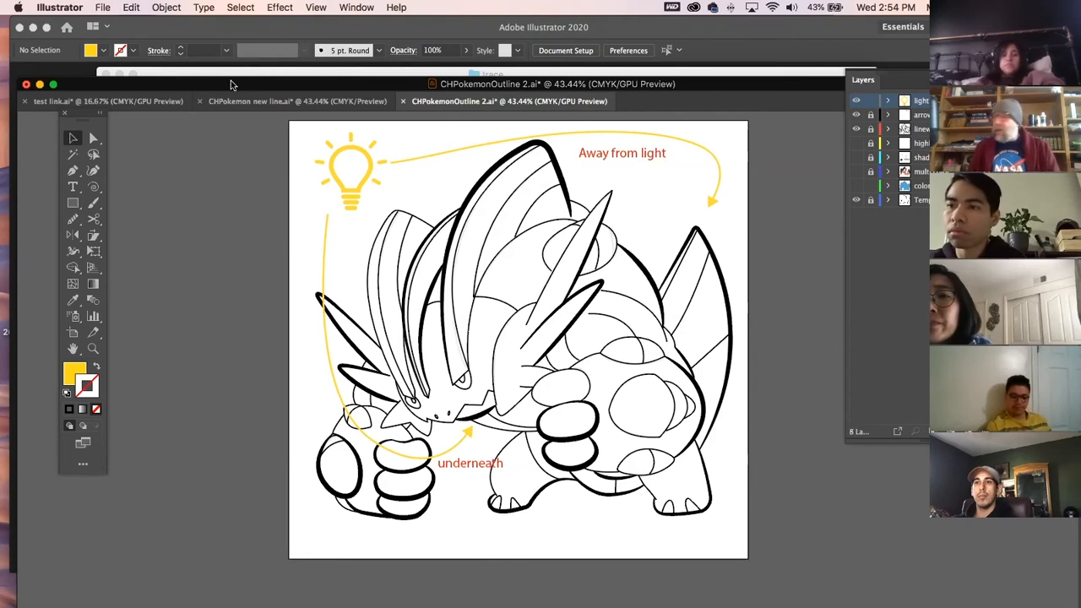
click(857, 185)
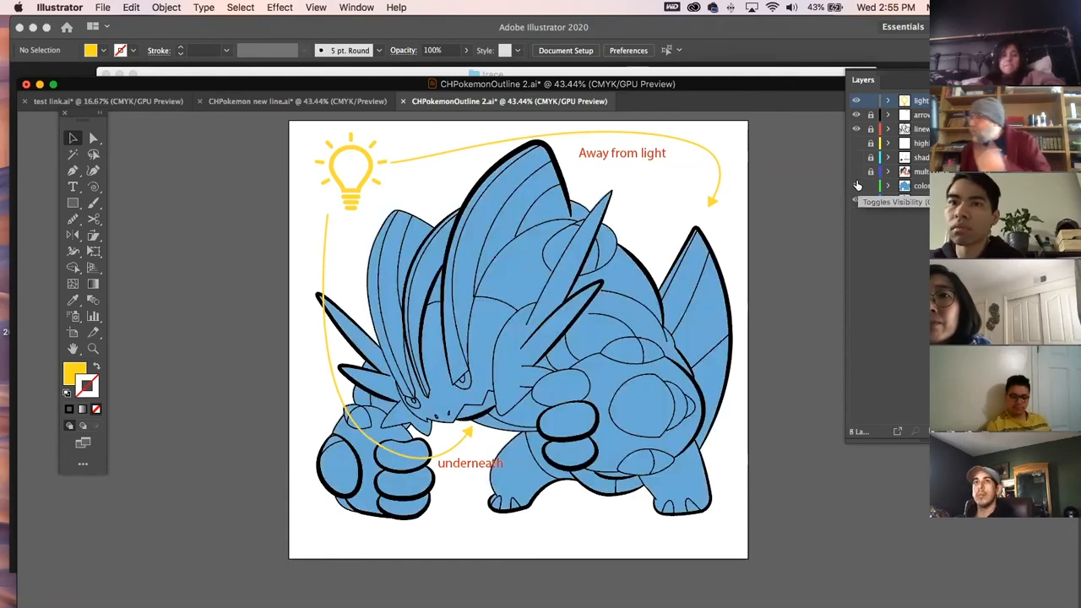
click(857, 172)
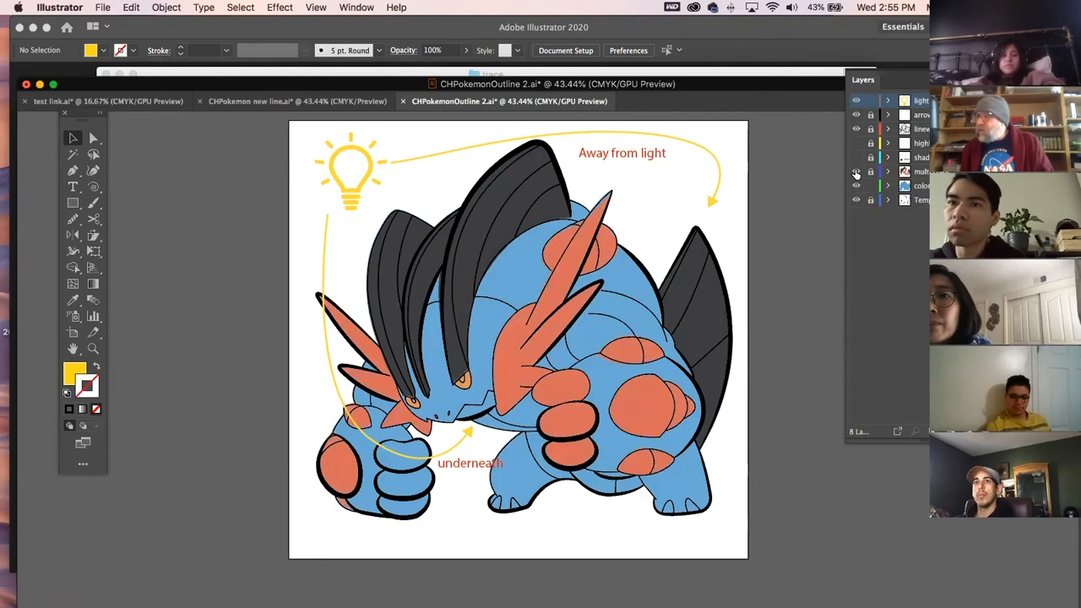
click(857, 159)
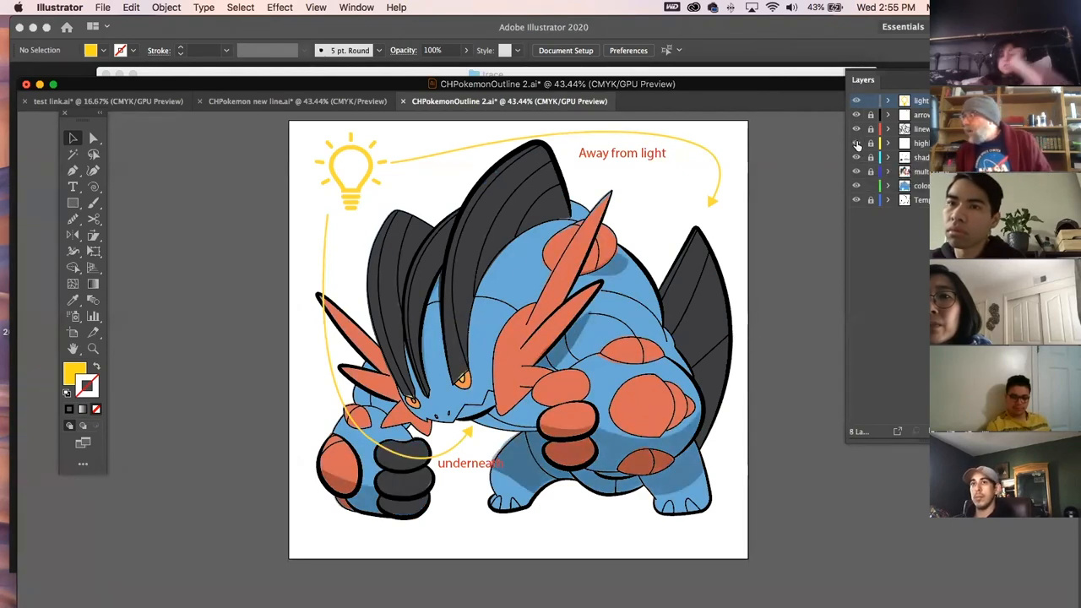
click(857, 144)
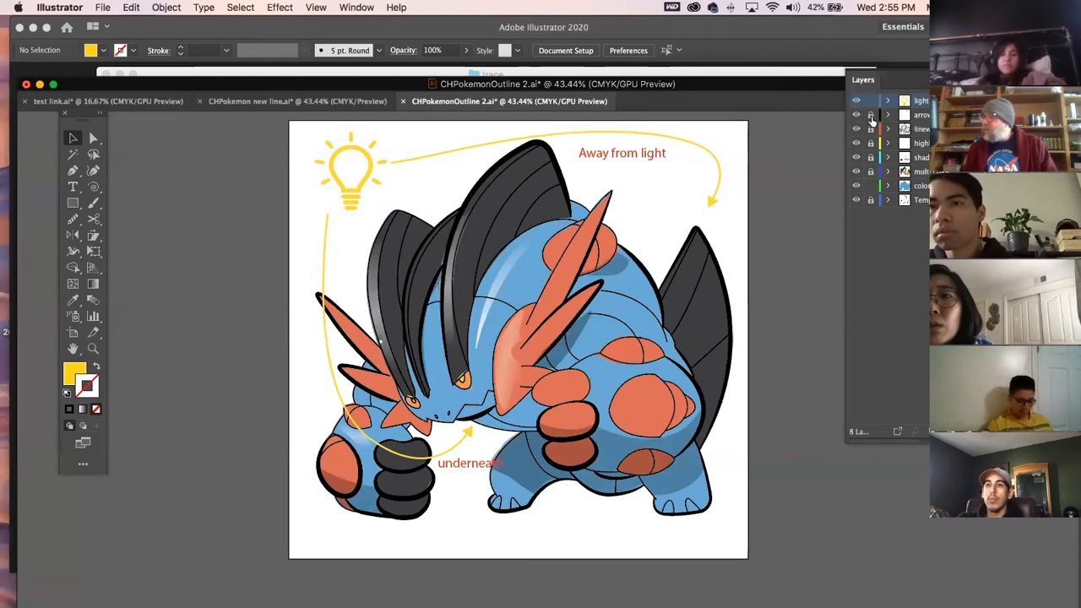
Hide all layers of the outline drawing and make only the linework layer visible again
drag(857, 129, 856, 213)
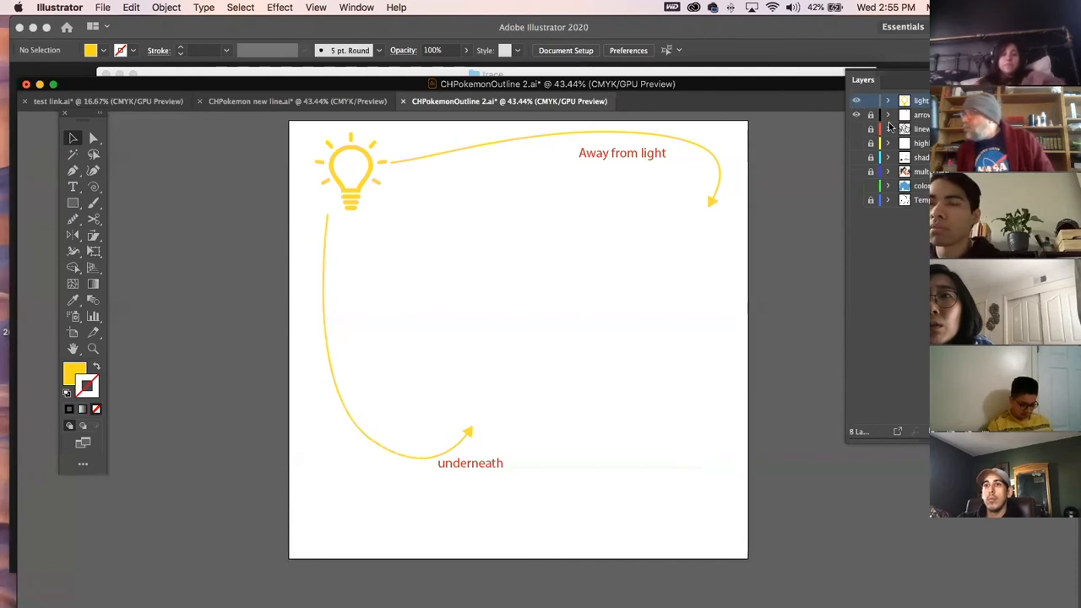
drag(856, 99, 857, 128)
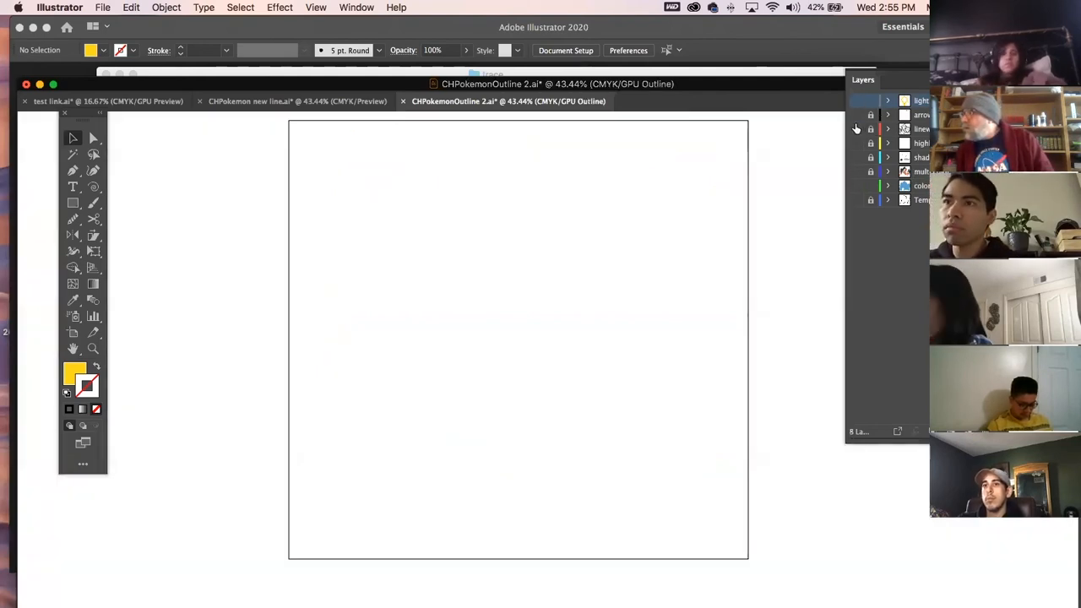
click(857, 128)
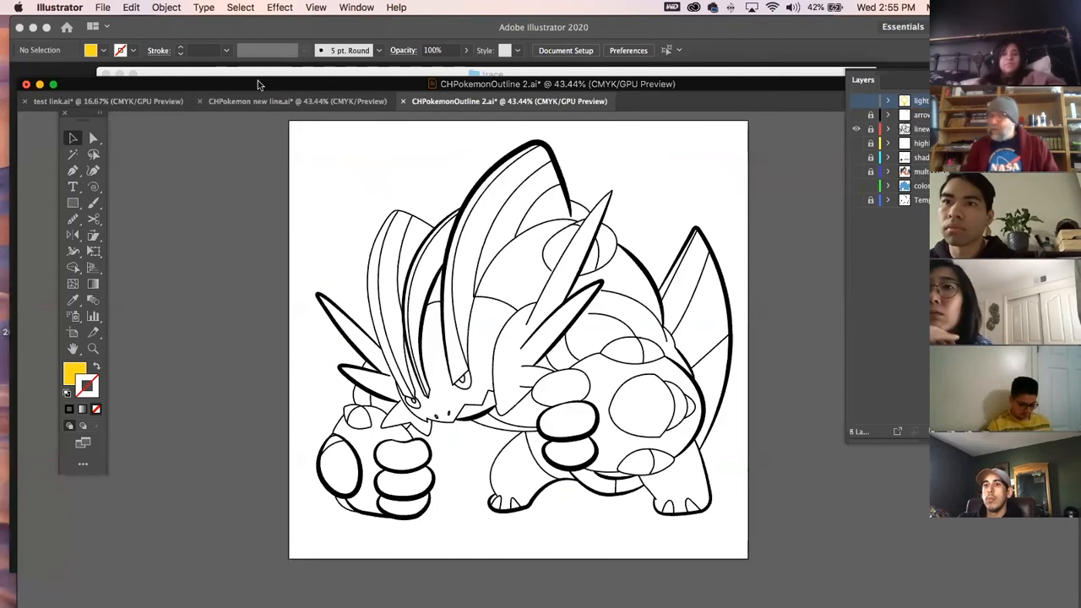
Switch to the test link.ai drawing and show its template layer around the character's large fist
click(106, 101)
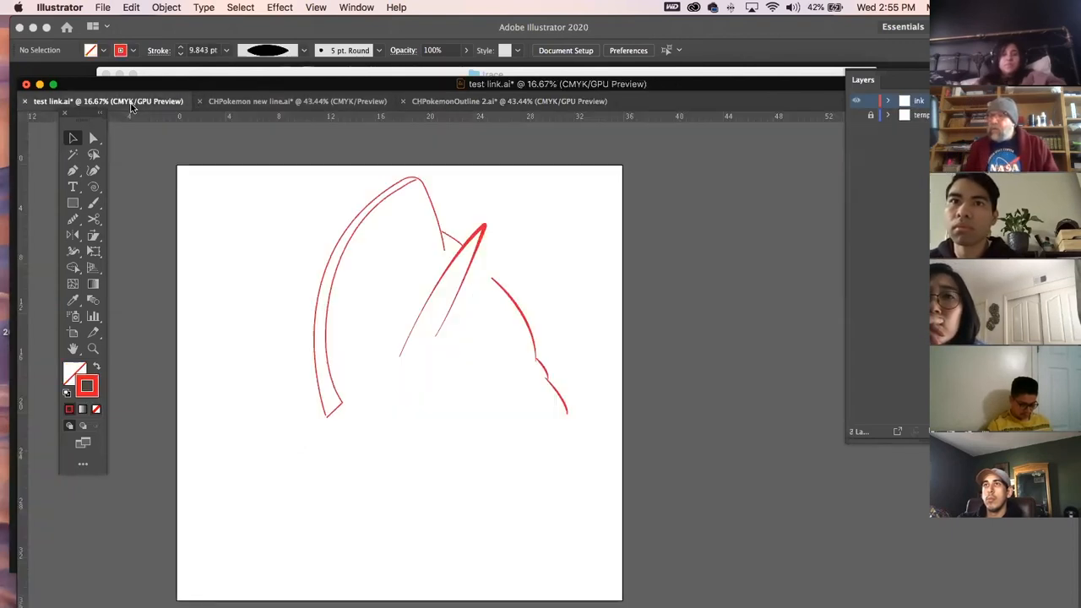
click(856, 115)
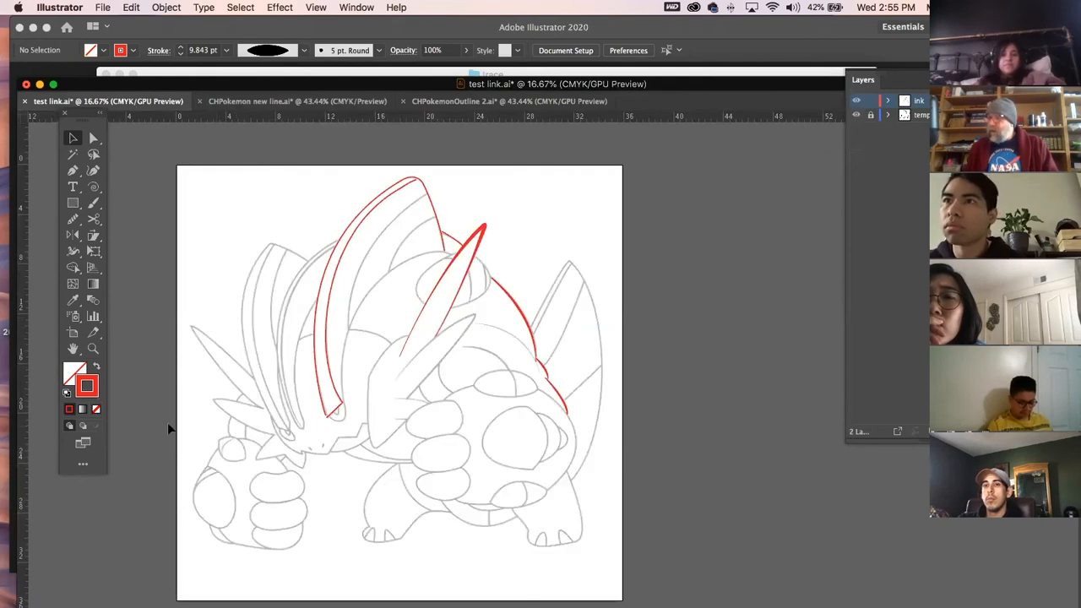
click(93, 348)
drag(534, 390, 623, 448)
drag(455, 262, 396, 281)
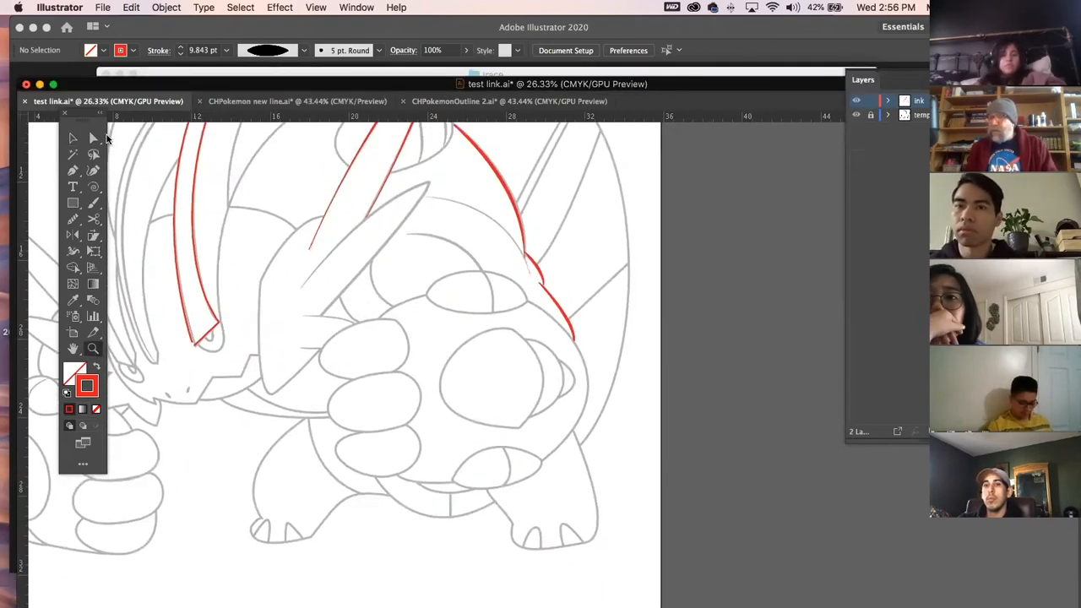
Draw an ellipse about 4.78 by 2.61 in between the character's feet with the Ellipse tool and deselect it
click(72, 202)
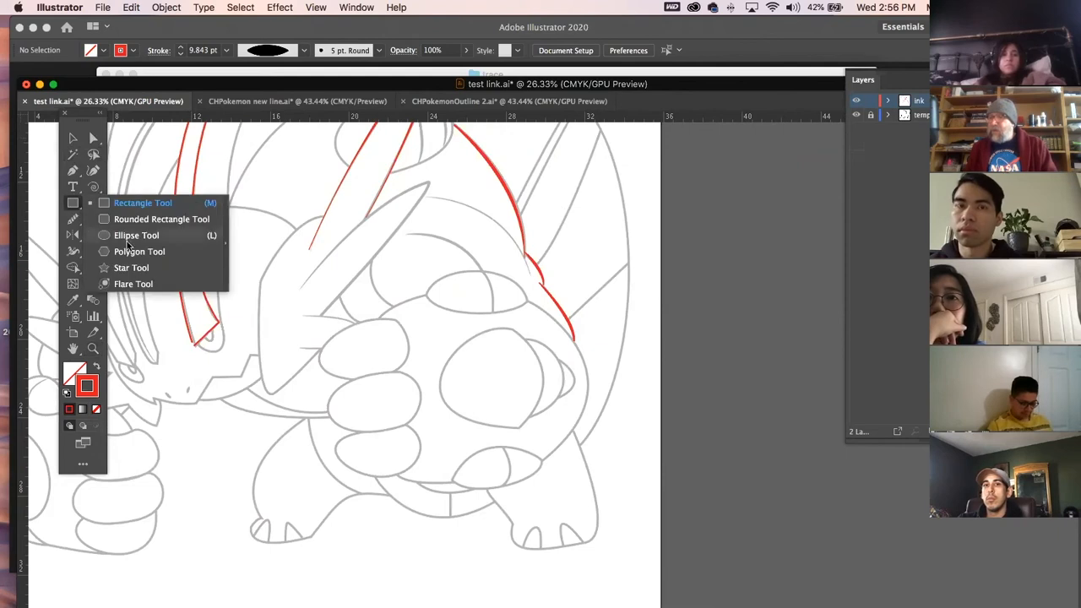
click(131, 236)
scroll(422, 355, down, 5)
drag(366, 359, 462, 411)
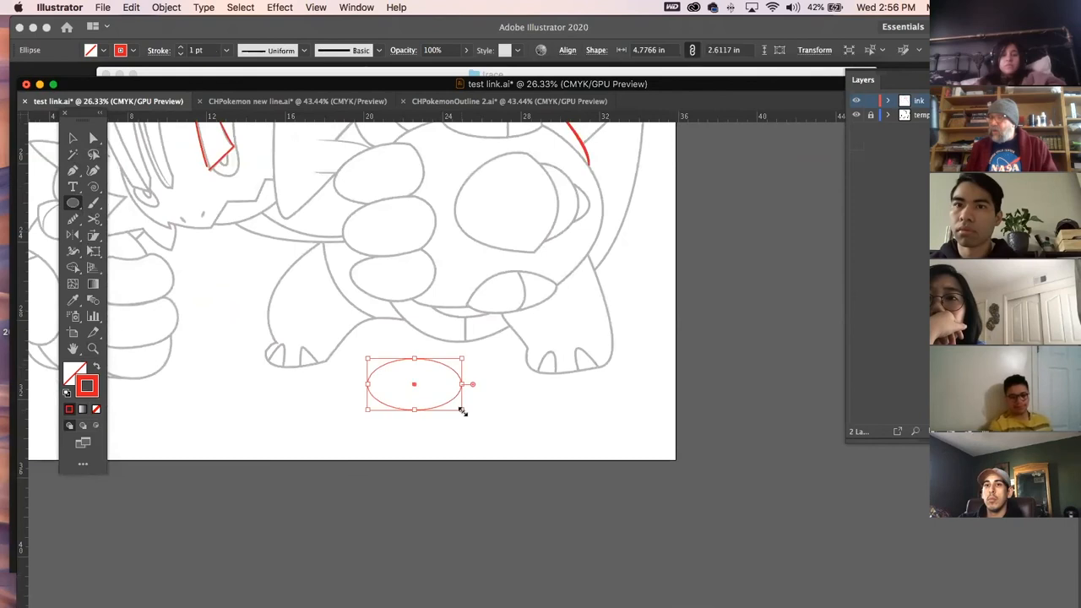
key(a)
click(397, 445)
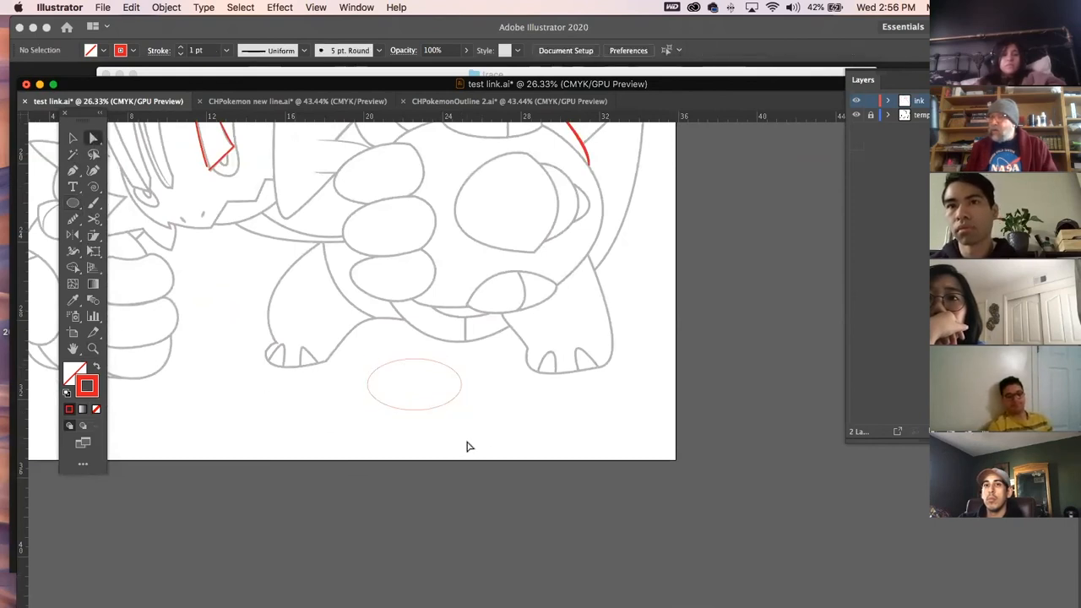
Try reshaping the ellipse by moving its side and bottom anchor points and tilting its upper curve, and delete it
click(460, 397)
drag(462, 386, 408, 417)
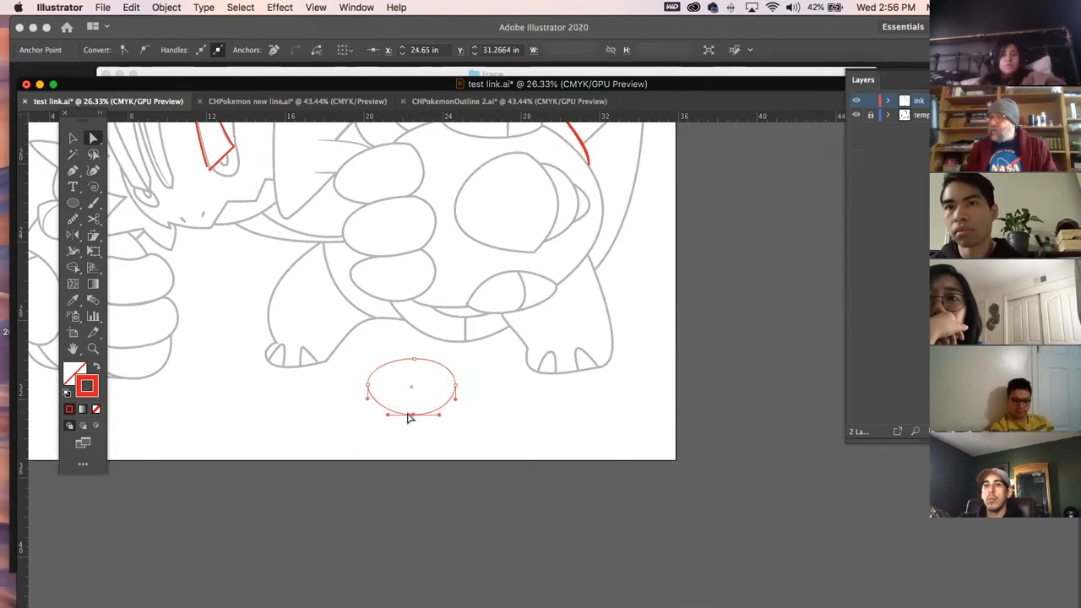
click(389, 364)
drag(388, 361, 388, 354)
click(320, 406)
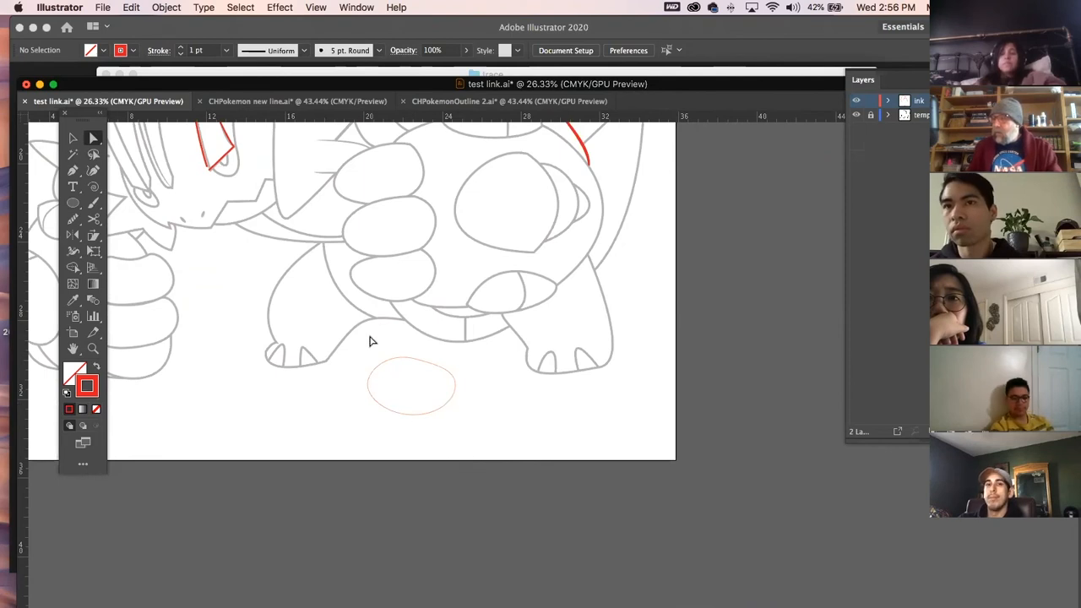
click(436, 415)
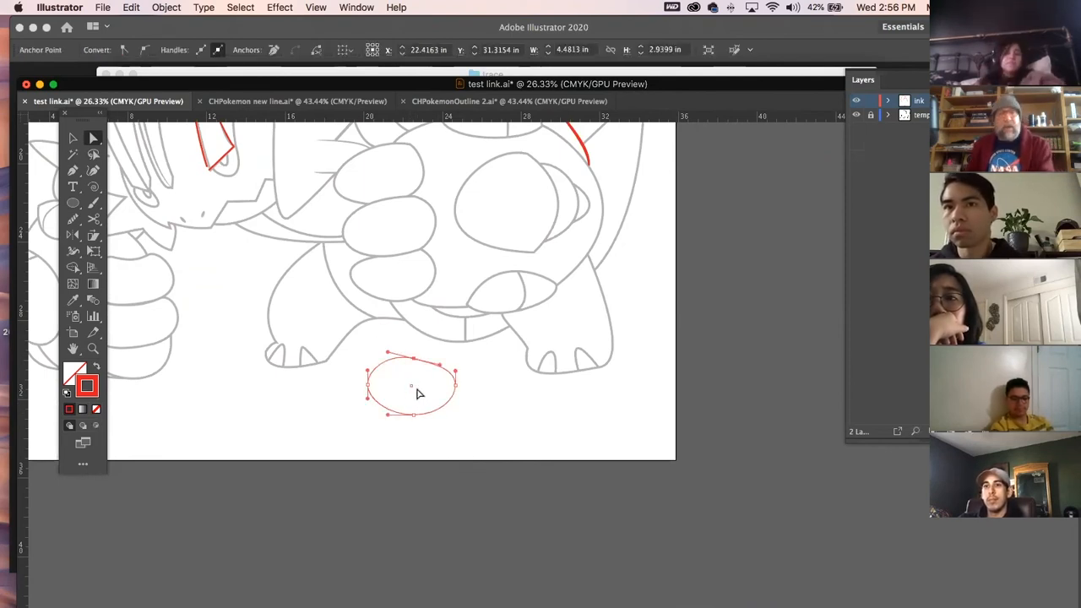
key(Delete)
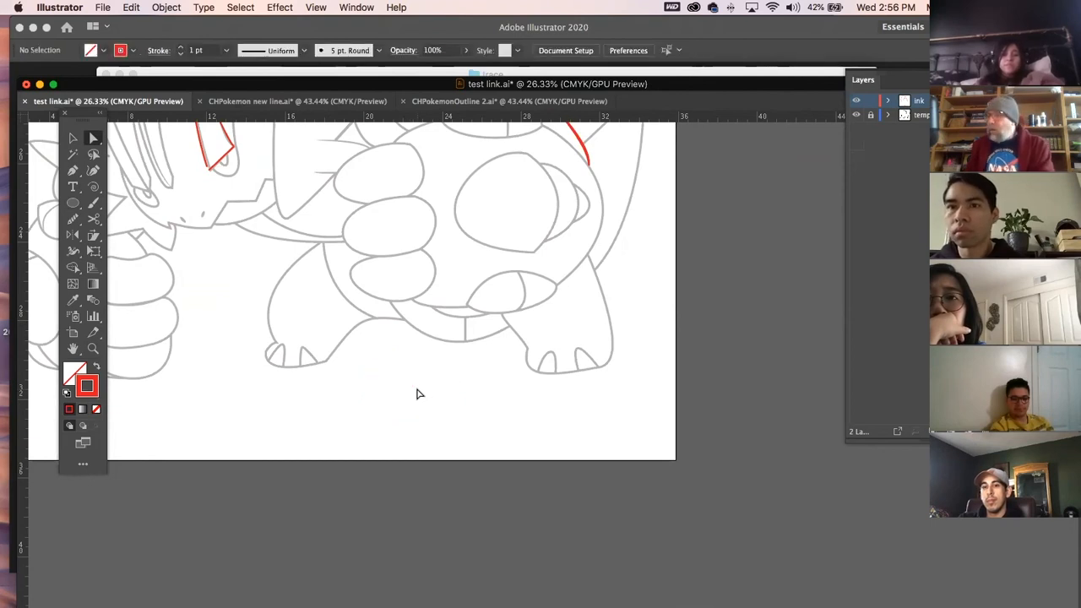
Trace the large fist's uppermost finger with the Pen tool, from its lower edge around the left side to the upper-right corner
drag(452, 229, 459, 309)
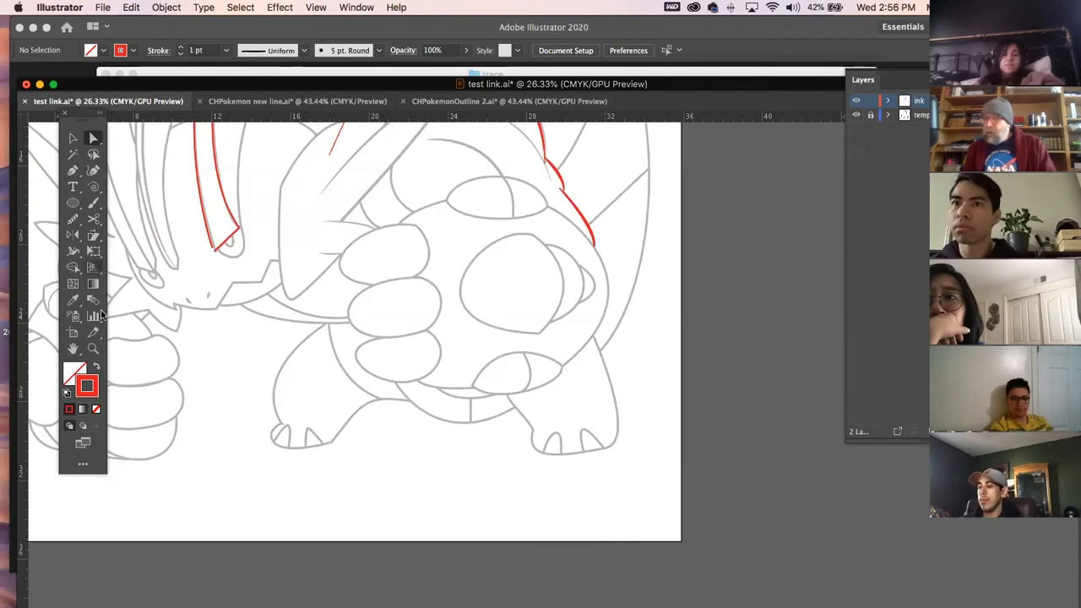
click(73, 169)
click(93, 348)
drag(407, 283, 488, 397)
drag(432, 216, 434, 296)
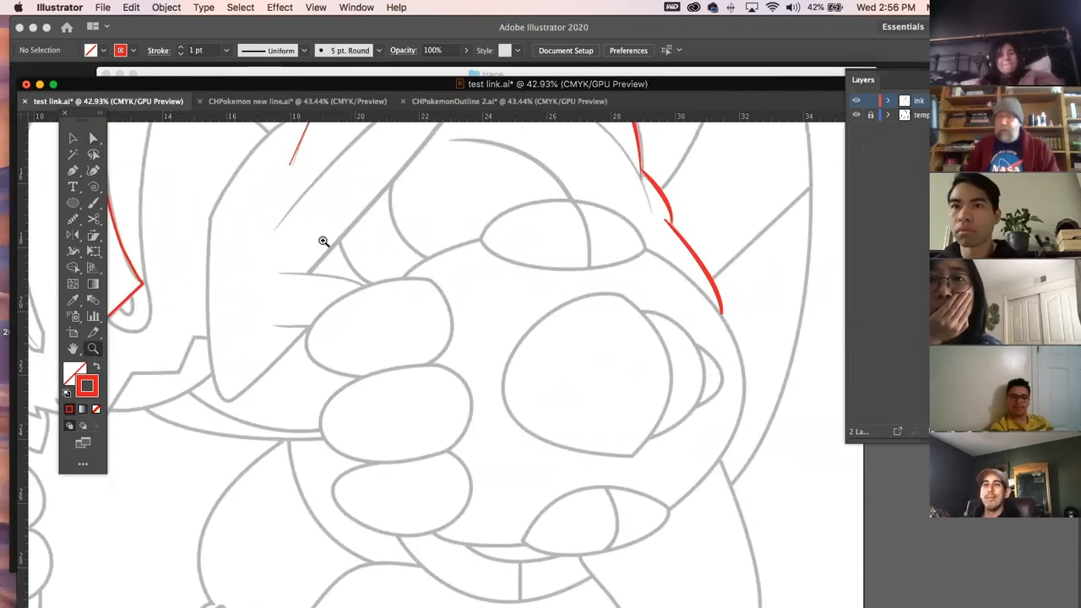
click(73, 170)
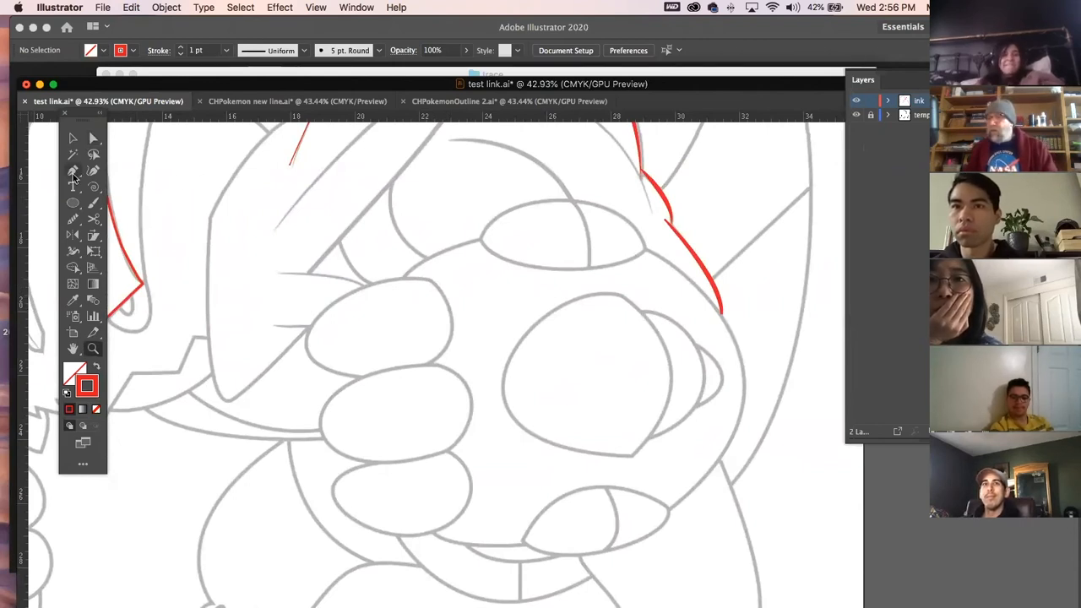
click(361, 377)
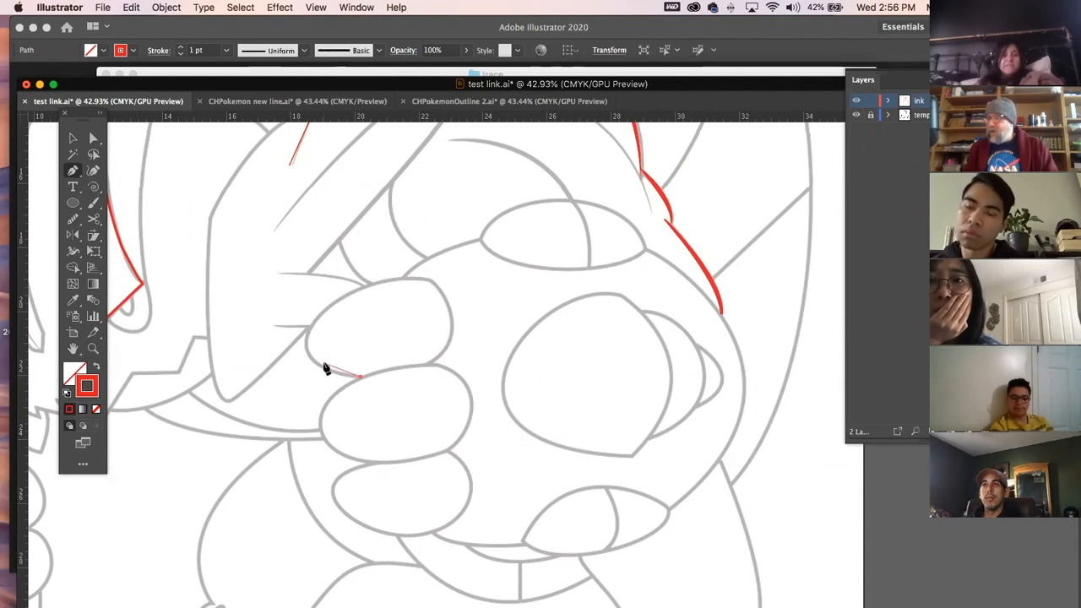
drag(307, 347, 302, 317)
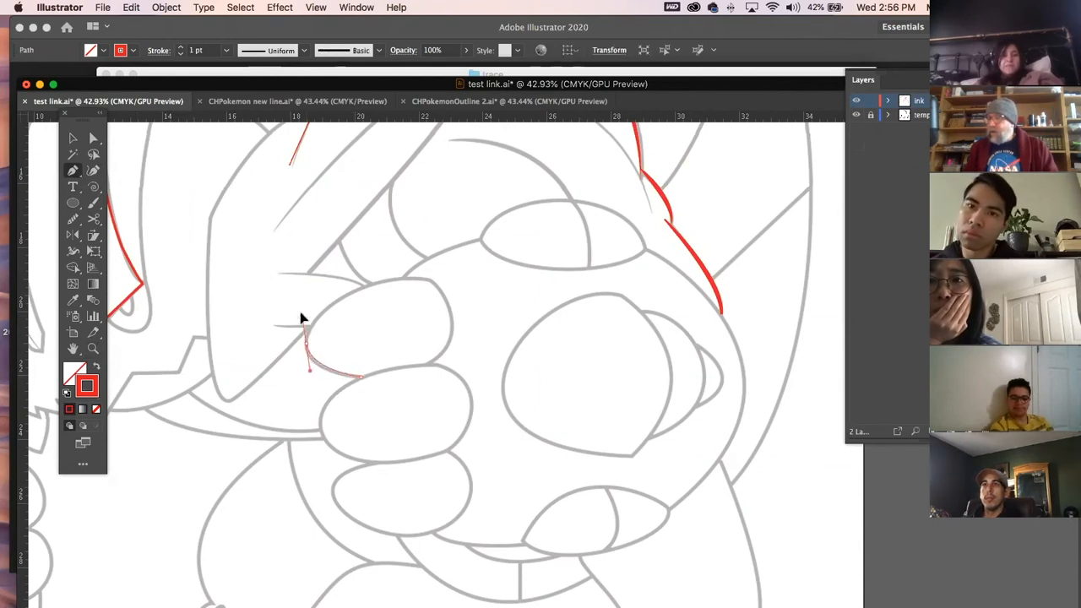
click(427, 286)
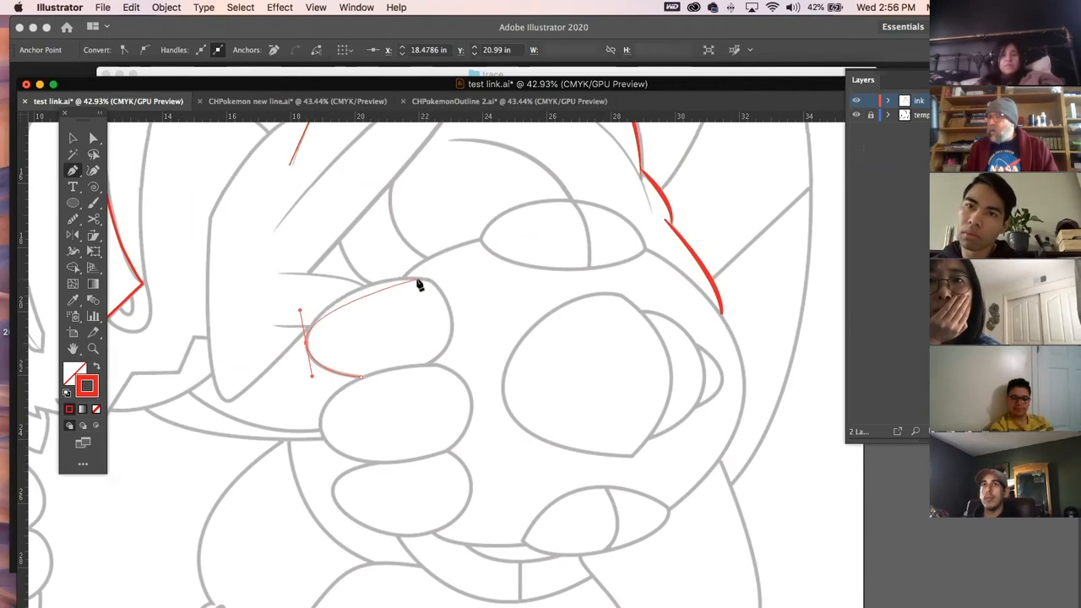
drag(427, 285, 463, 293)
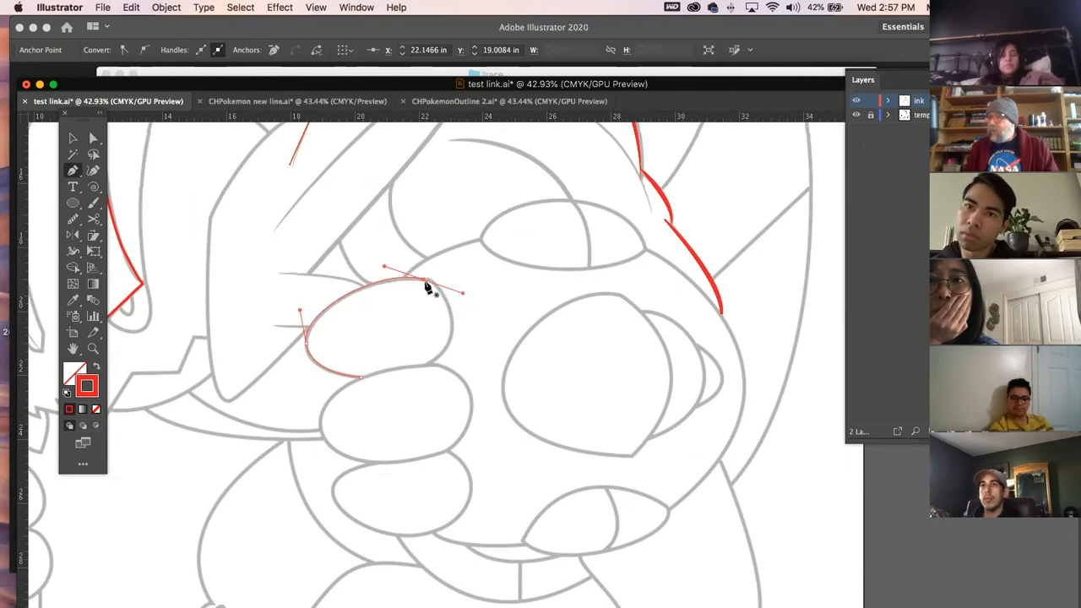
super+click(499, 321)
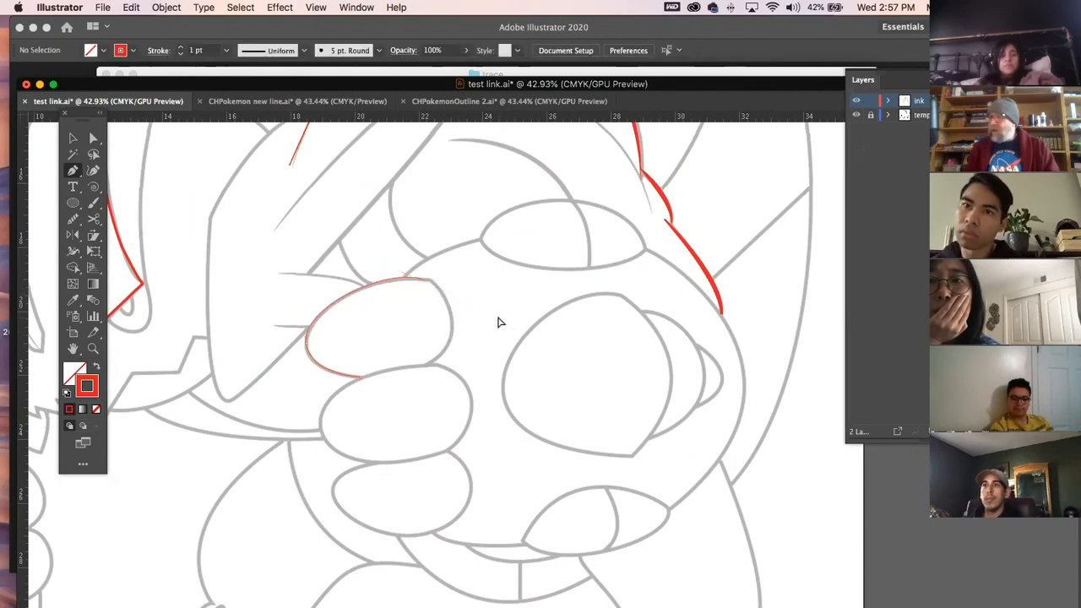
Continue the finger path from its upper-right corner down the right side, ending where it meets the second finger
click(427, 285)
key(super+z)
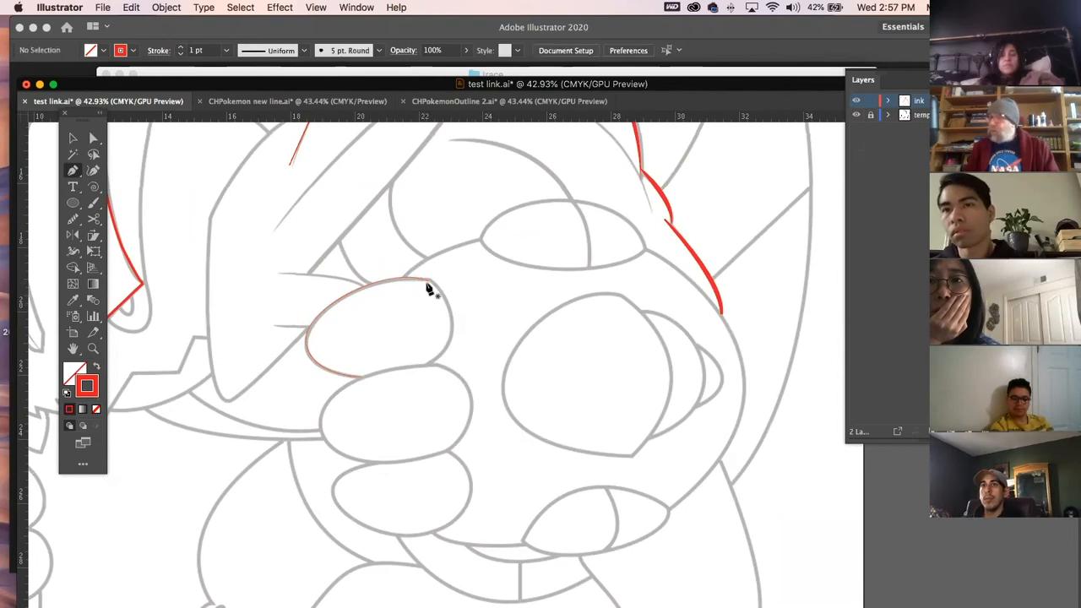
click(425, 282)
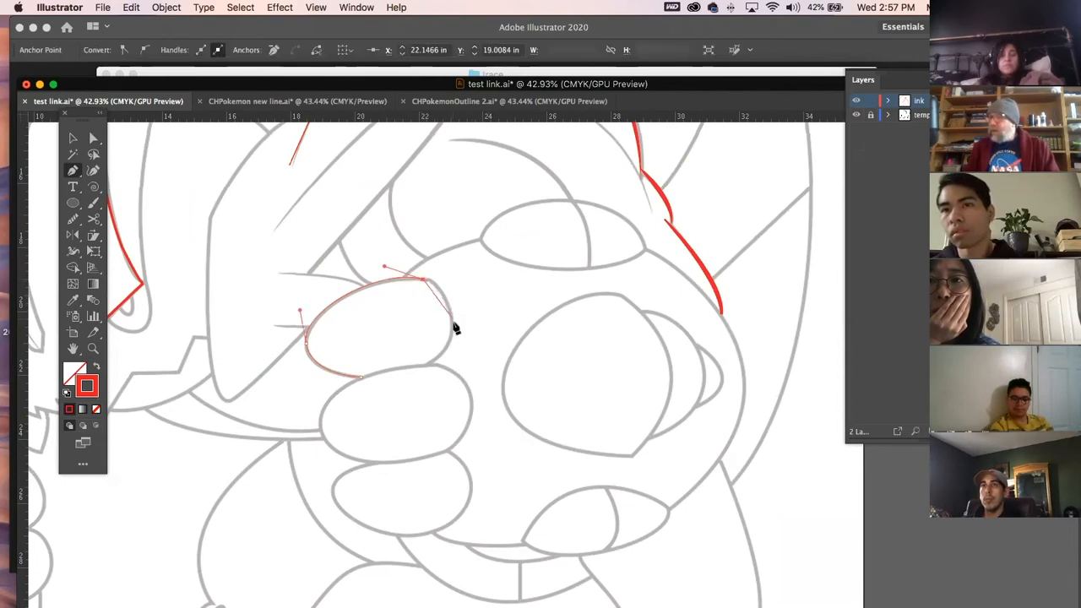
drag(427, 364, 375, 418)
key(super+z)
drag(453, 333, 448, 372)
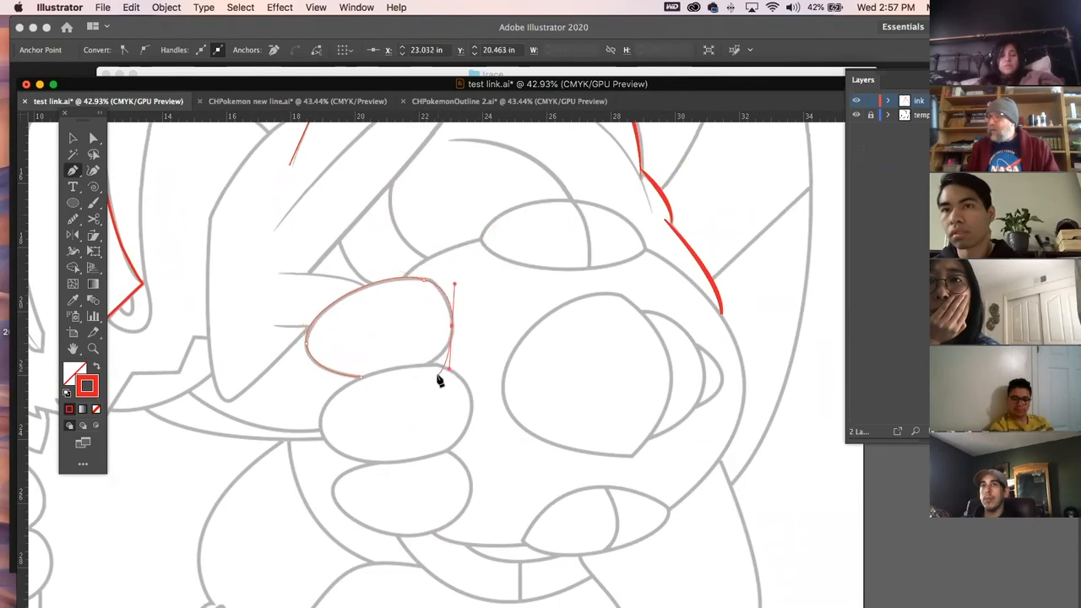
super+click(535, 332)
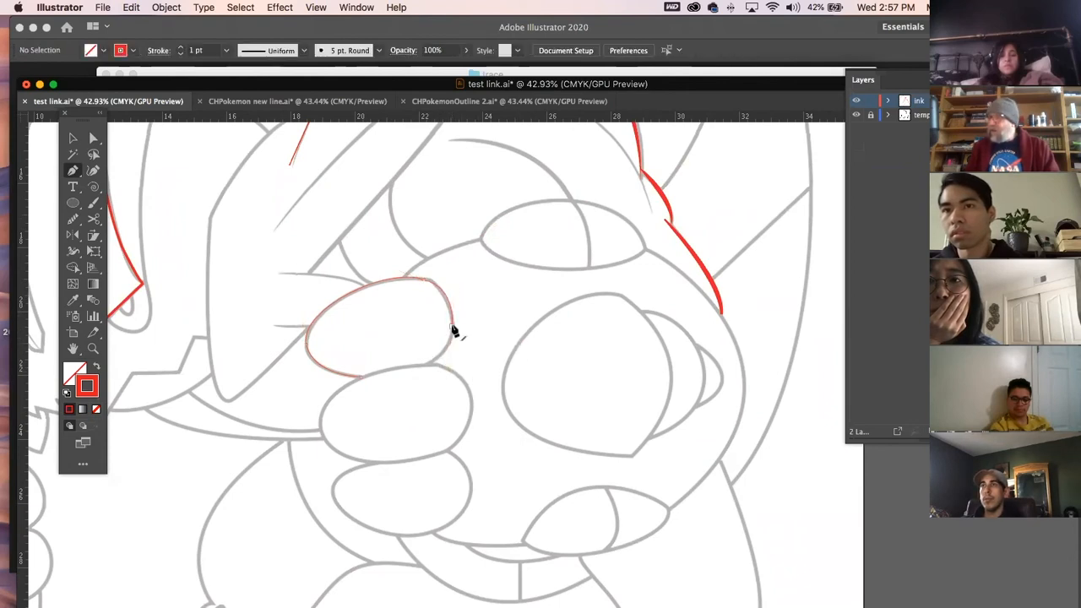
click(452, 330)
drag(419, 372, 401, 382)
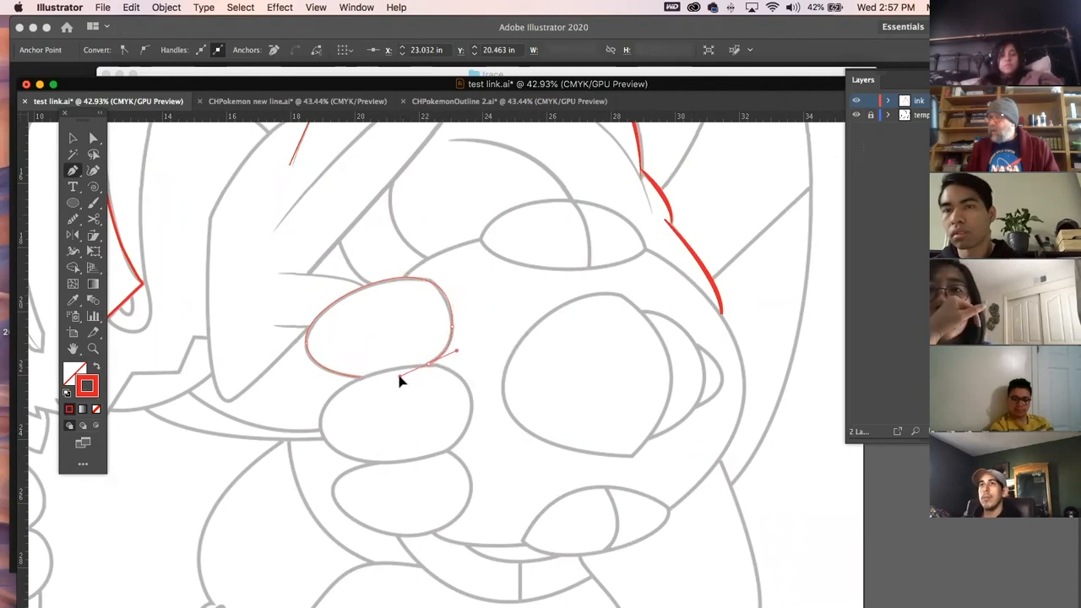
super+click(500, 327)
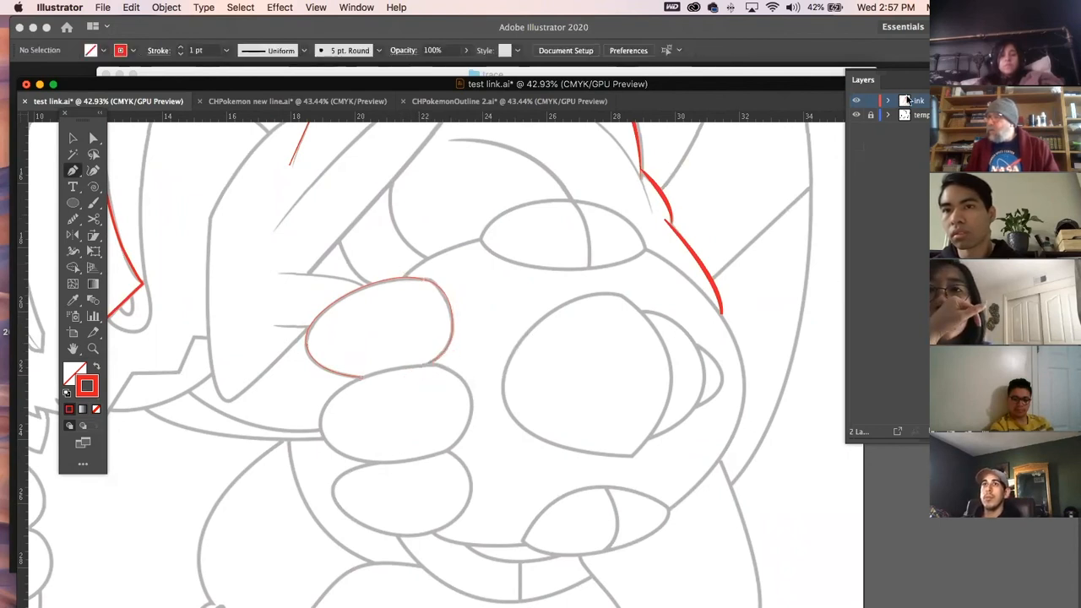
Hide the template layer, smooth the right side of the finger path, and show the template again
click(857, 115)
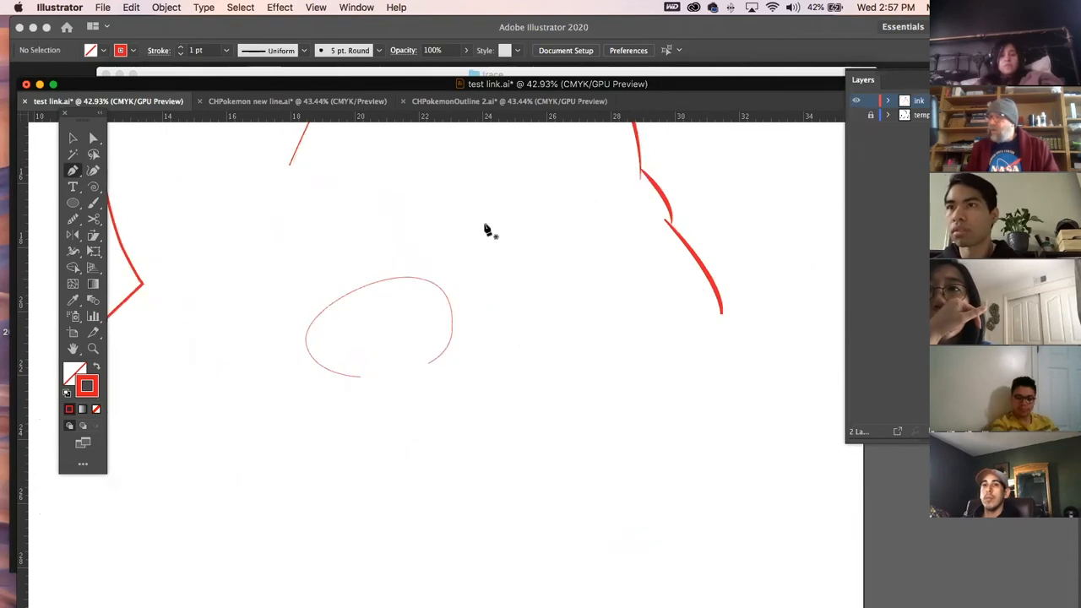
super+click(437, 293)
key(n)
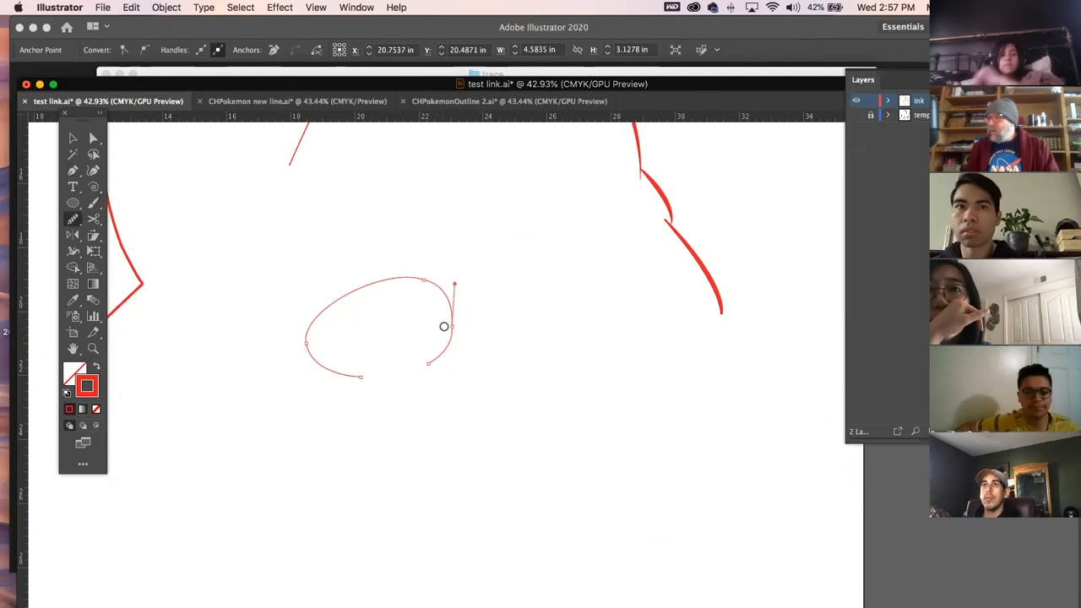
drag(451, 299, 437, 362)
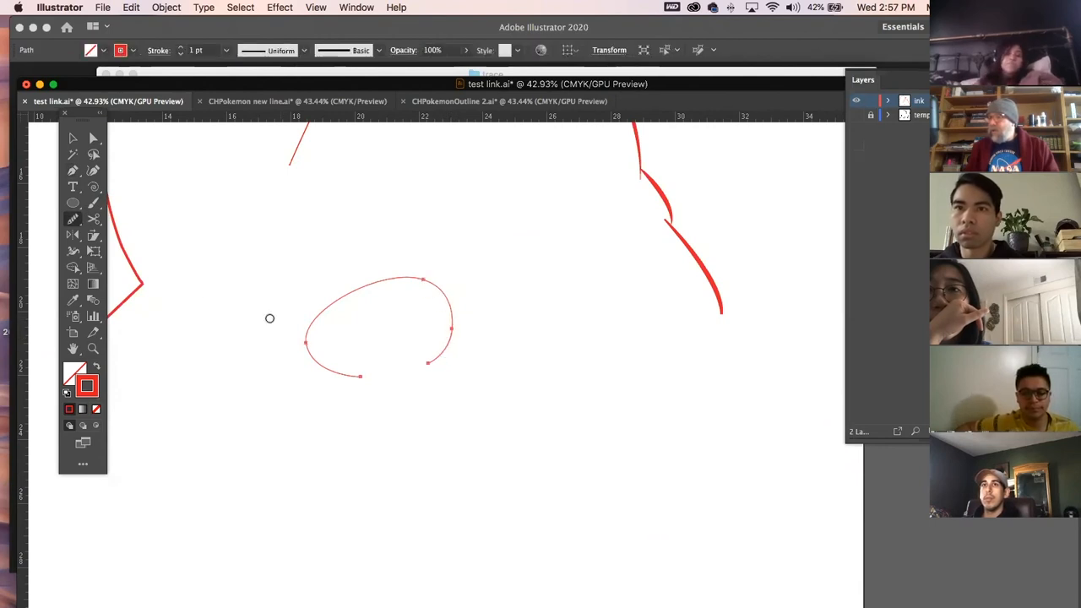
click(71, 139)
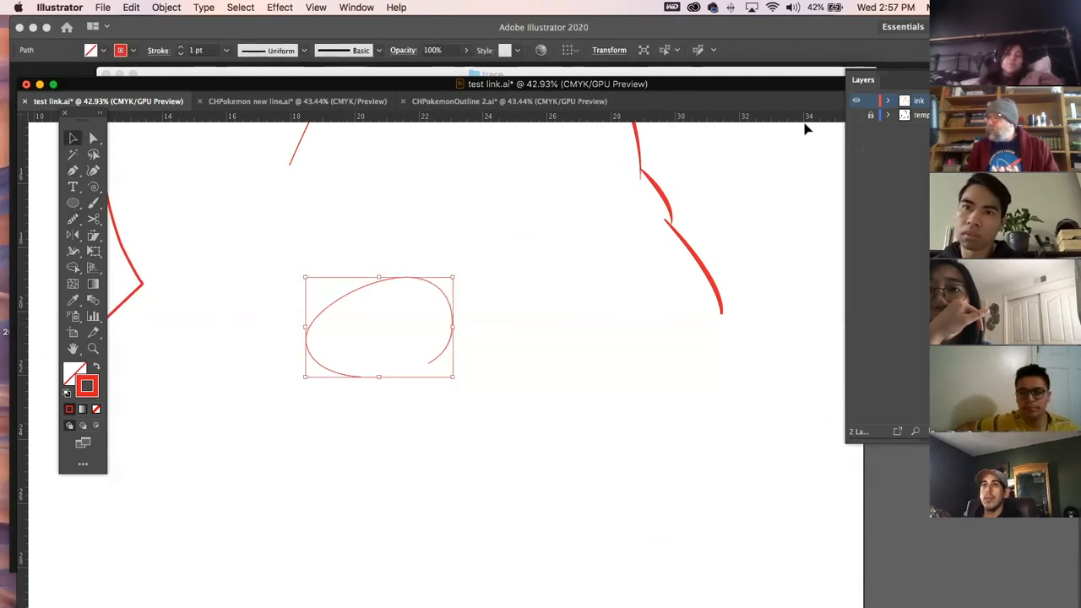
click(855, 116)
click(526, 317)
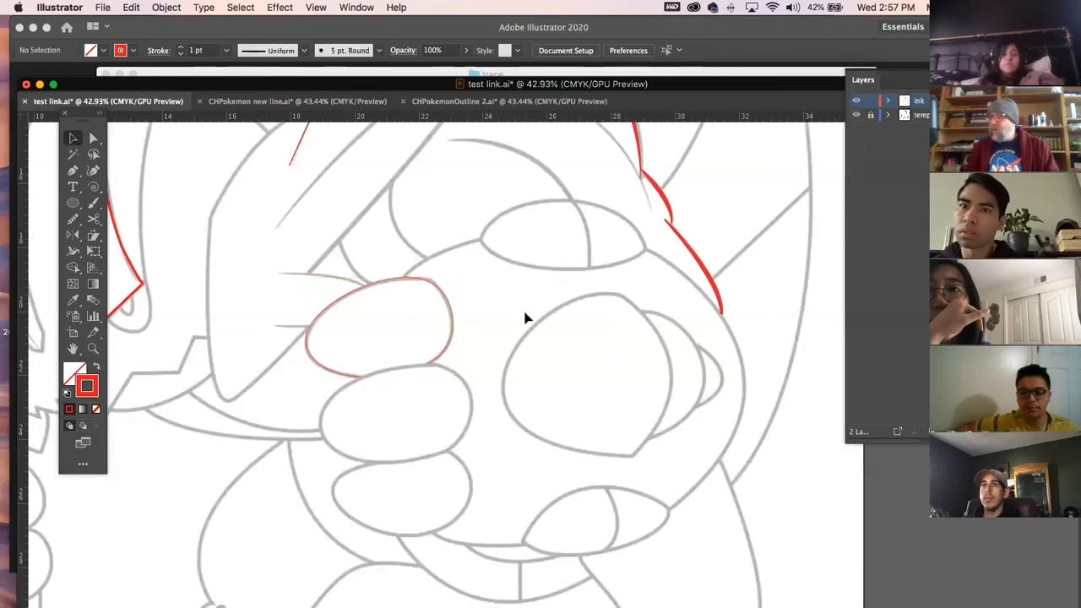
Toggle the template layer's visibility to compare the finger path with the sketch underneath
click(856, 116)
click(856, 115)
click(856, 116)
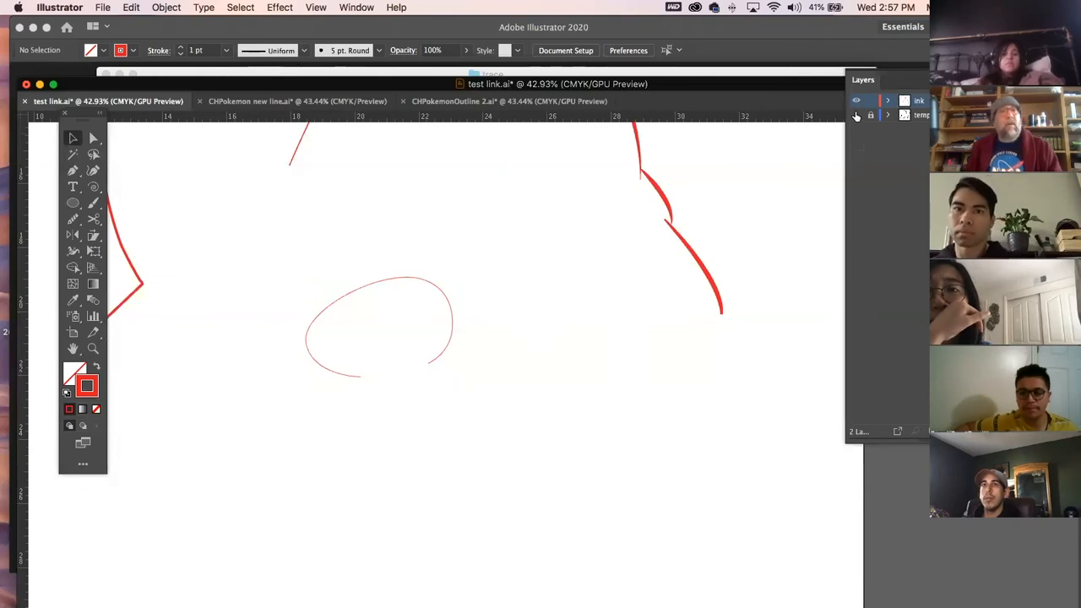
click(857, 116)
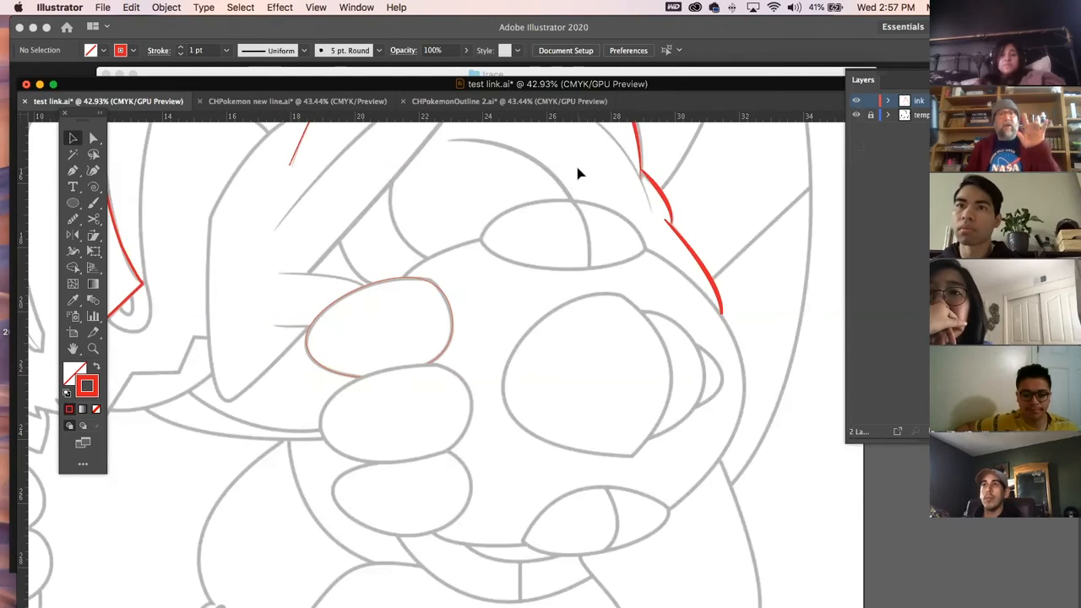
Try pulling the handle of the uppermost finger path's upper-right anchor, undo the change, and deselect the path
drag(654, 212, 716, 220)
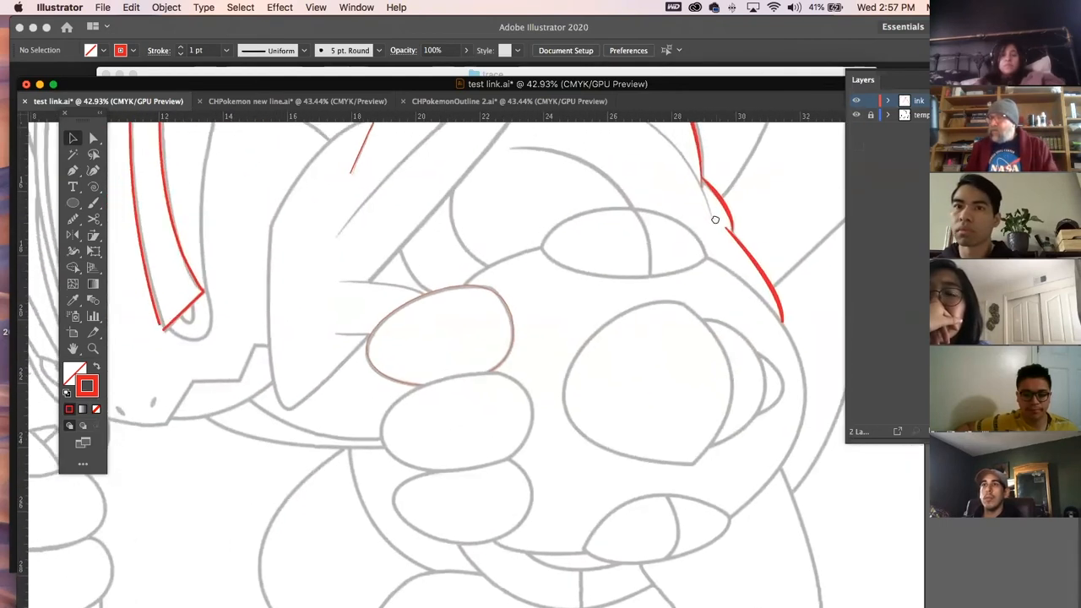
click(73, 172)
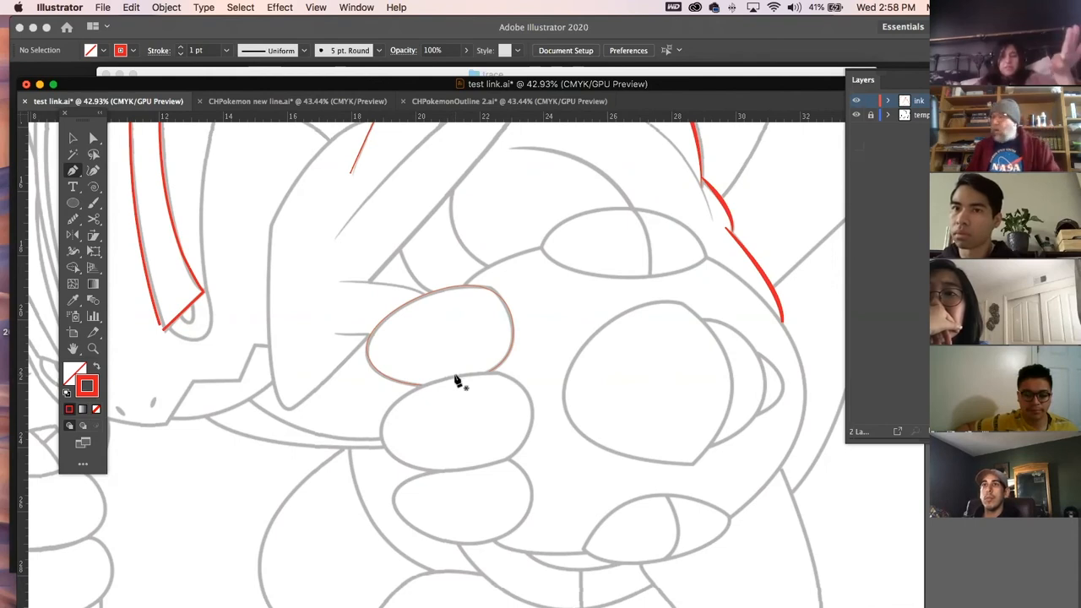
super+click(464, 290)
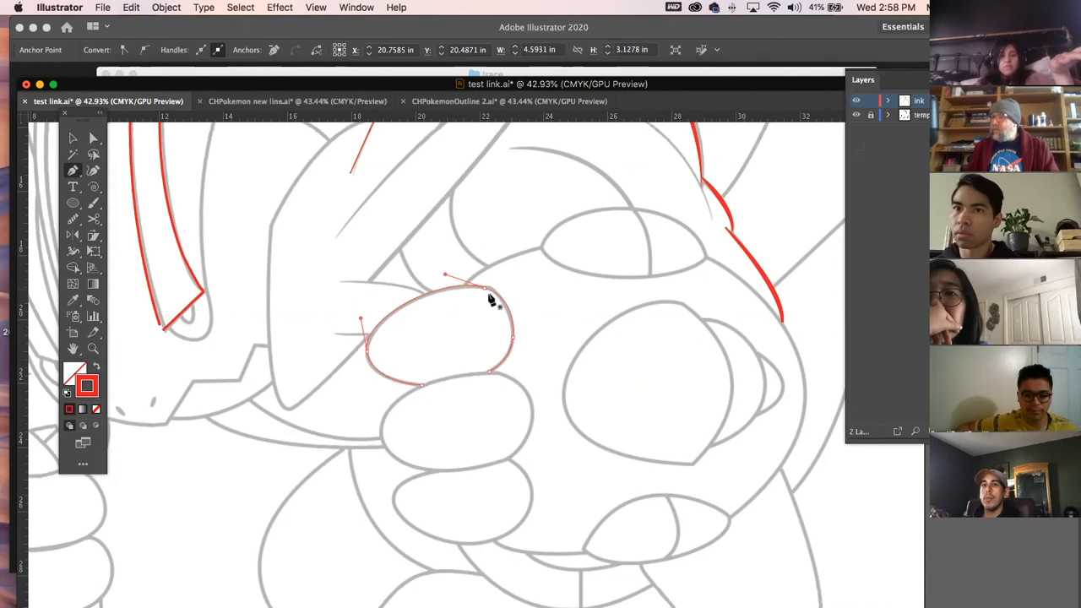
super+click(484, 289)
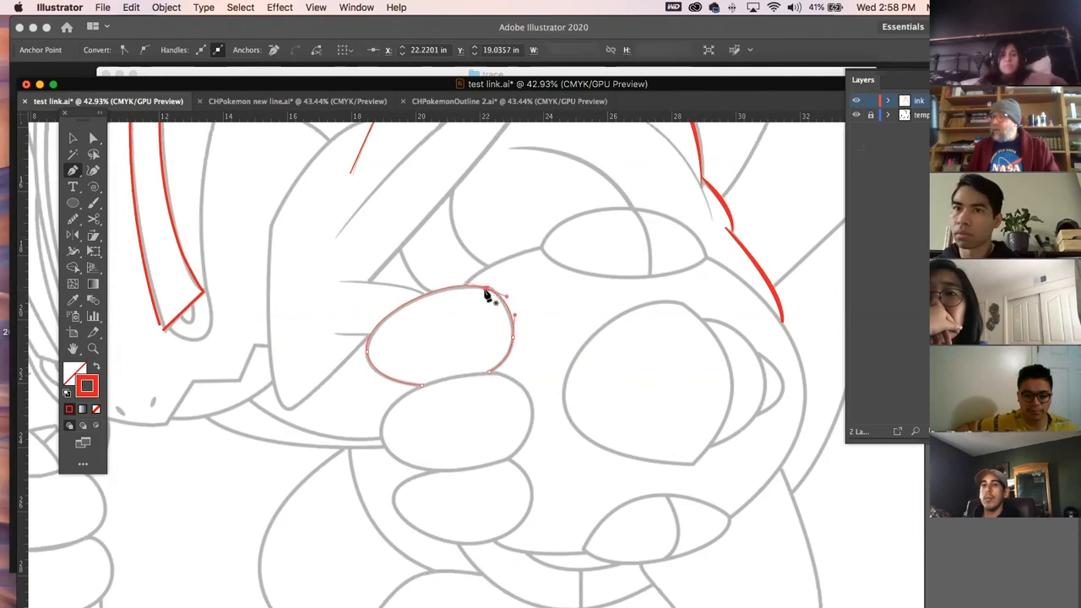
drag(487, 289, 488, 231)
key(super+z)
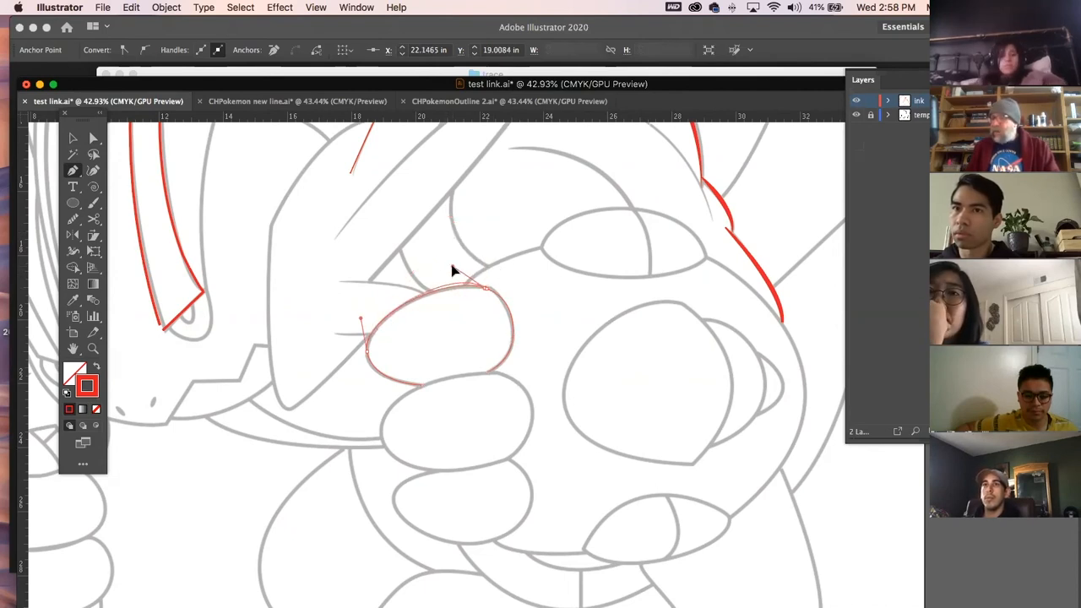
click(76, 139)
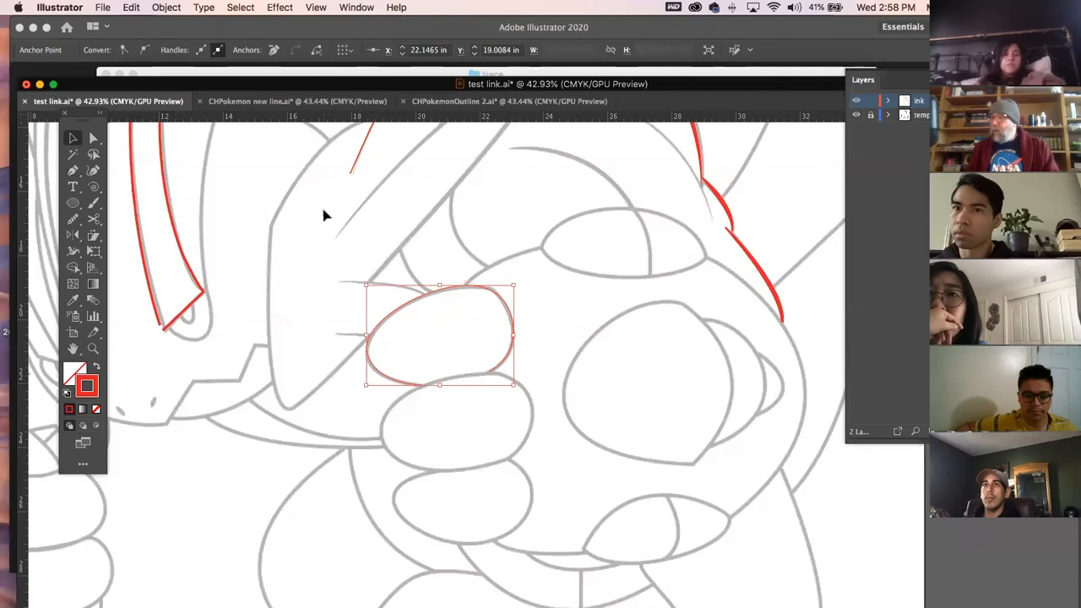
click(323, 210)
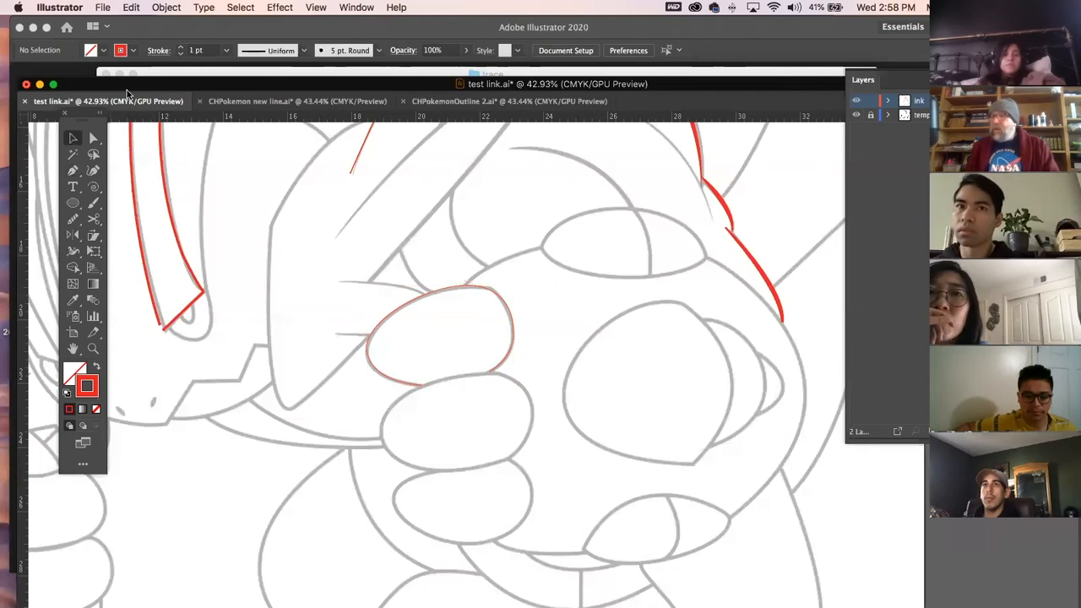
click(73, 171)
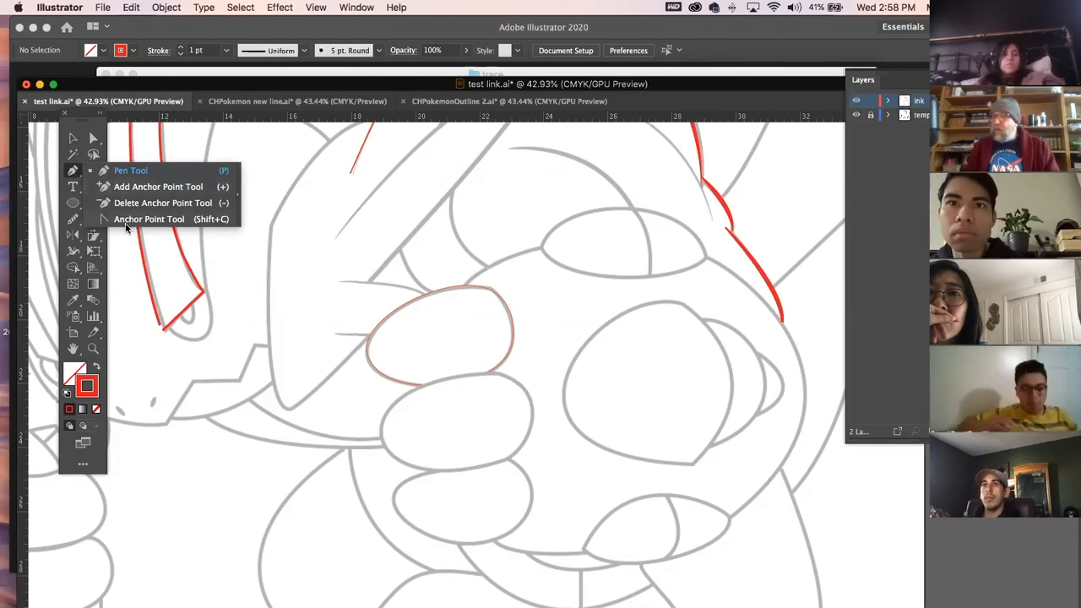
click(137, 173)
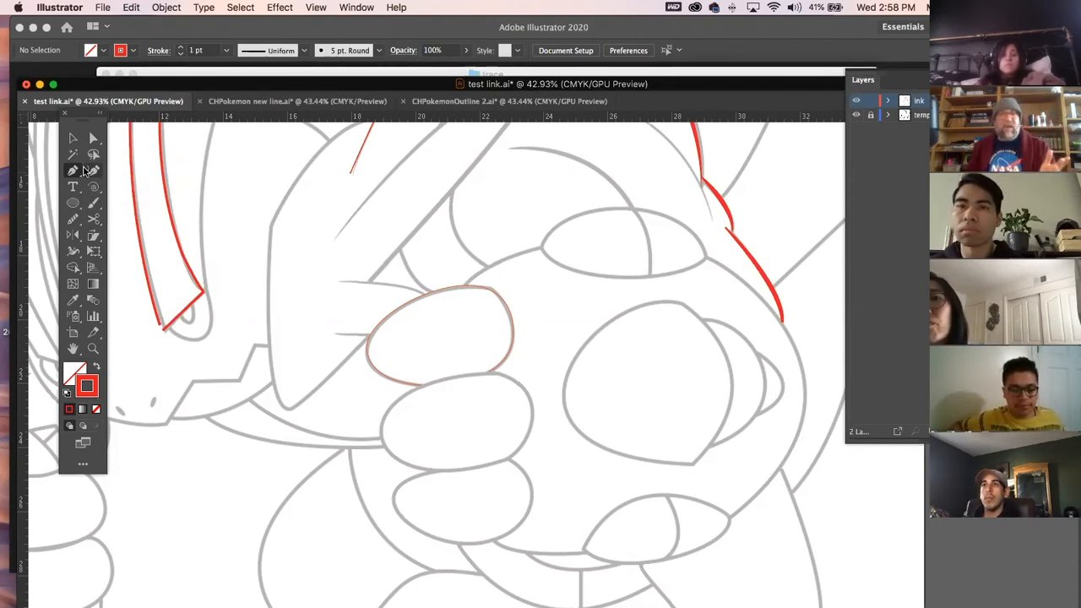
key(space)
drag(433, 356, 407, 309)
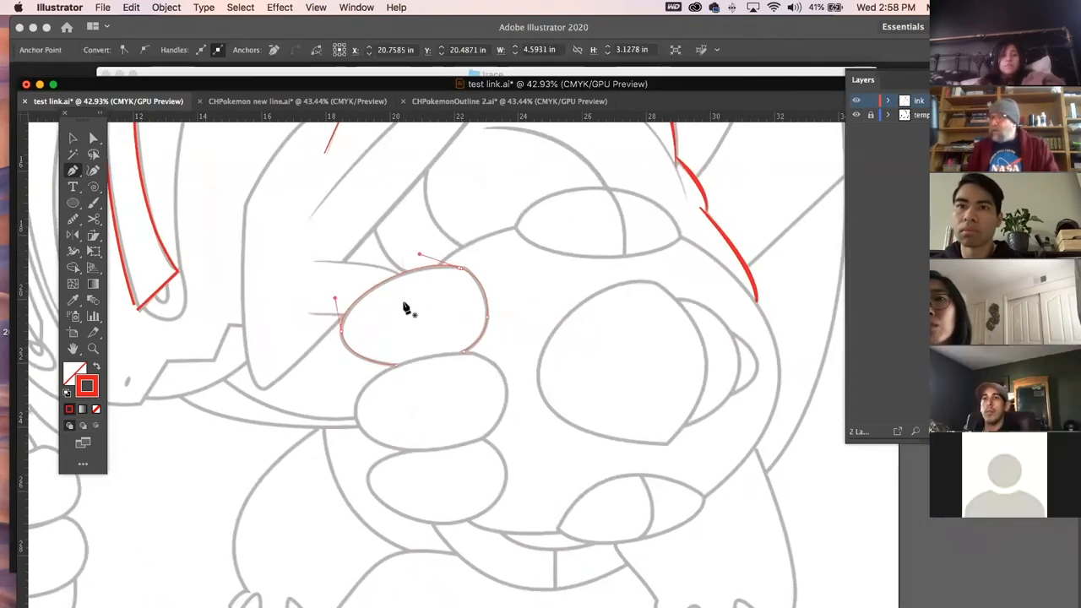
Select the uppermost finger path and lock it against further edits
click(162, 7)
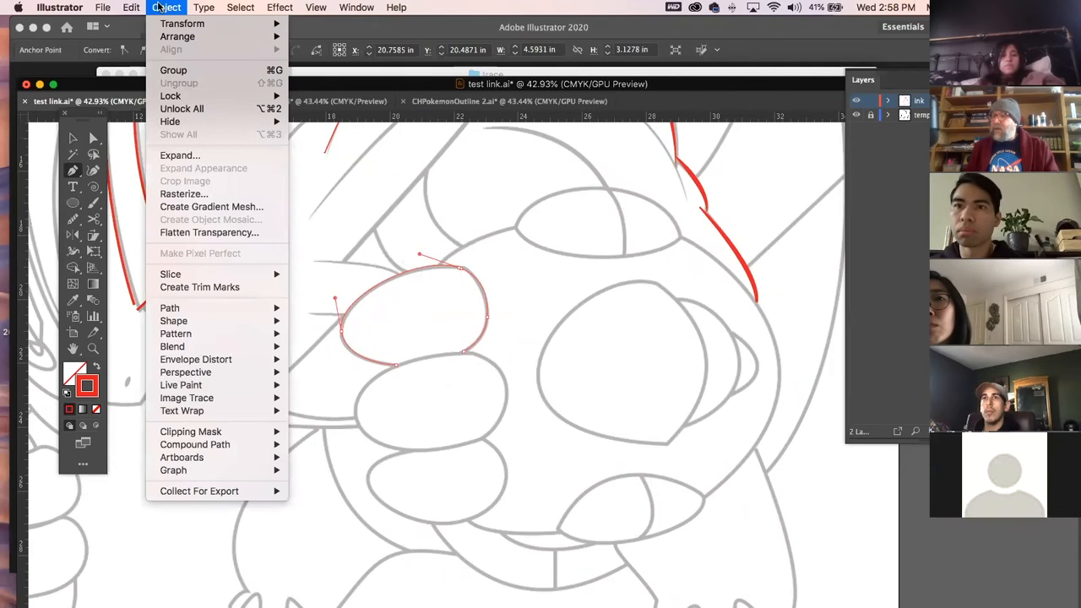
click(159, 8)
click(162, 8)
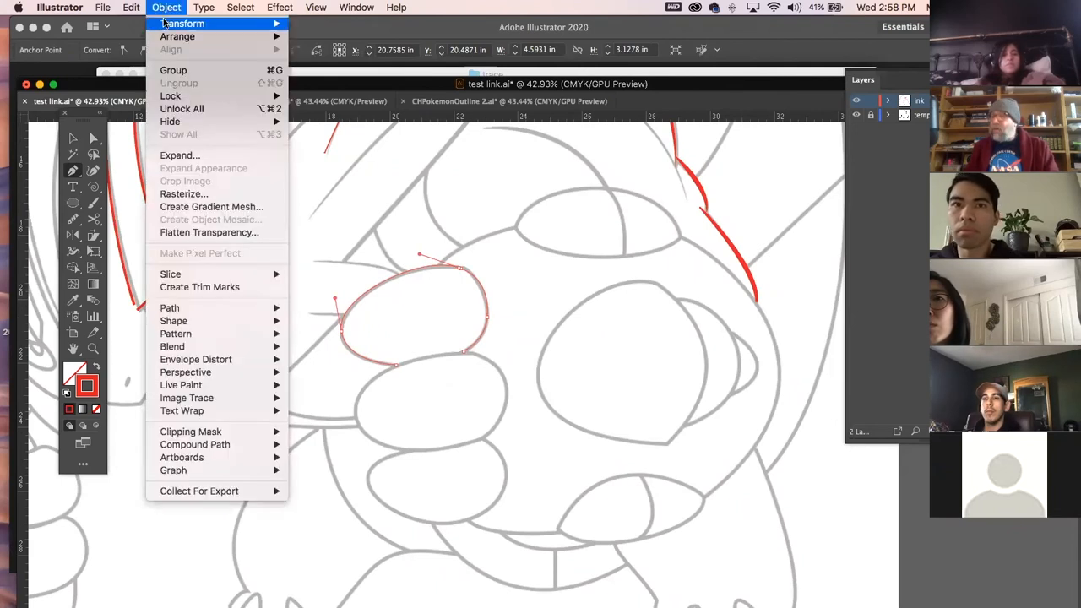
mouse_move(165, 25)
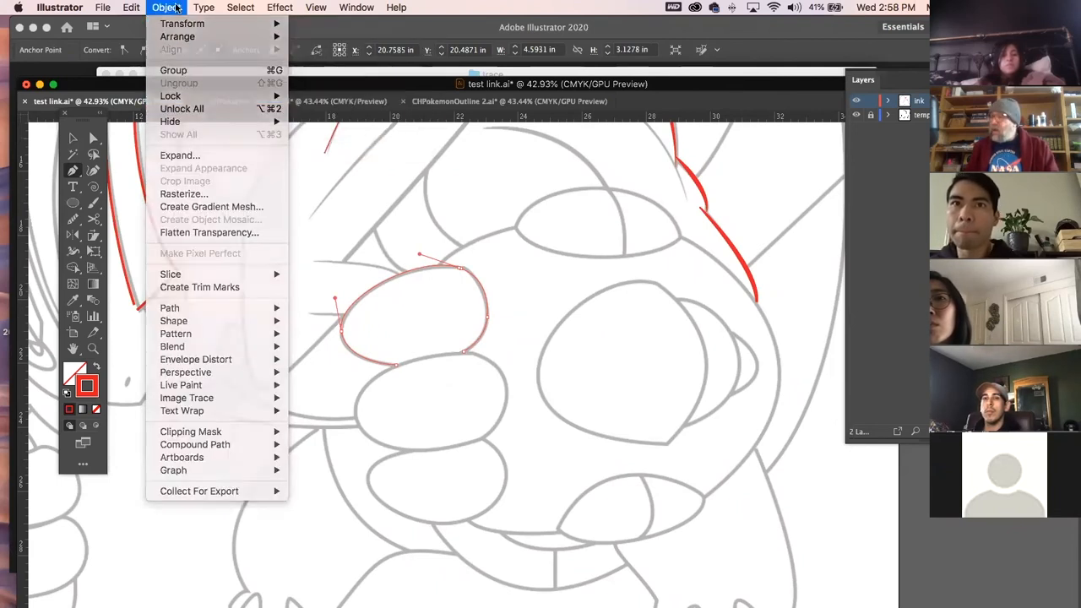
click(87, 109)
key(v)
click(344, 208)
click(442, 270)
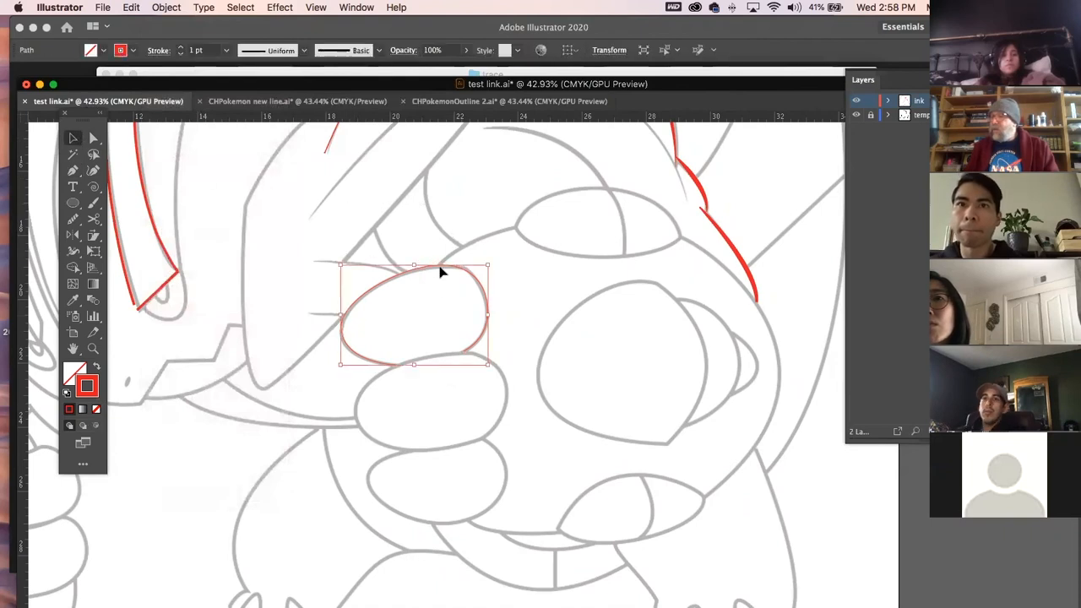
click(155, 10)
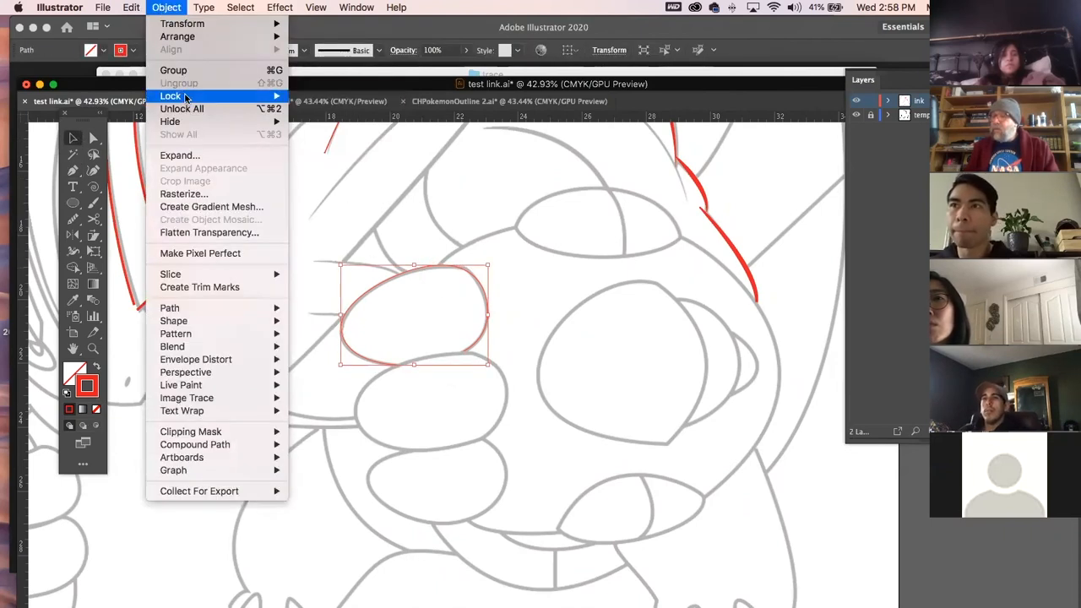
mouse_move(189, 97)
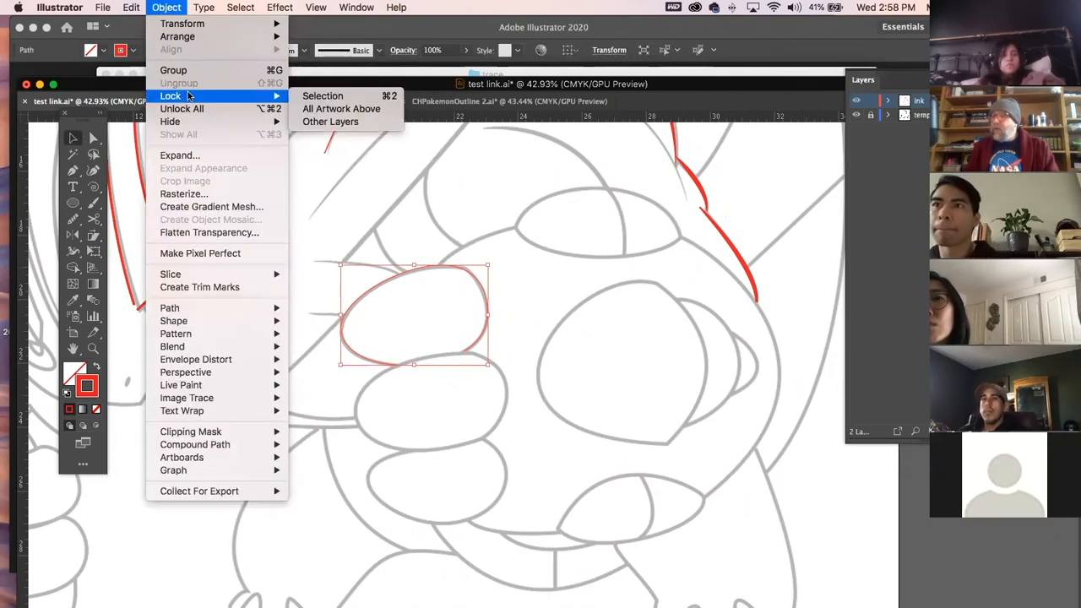
click(335, 98)
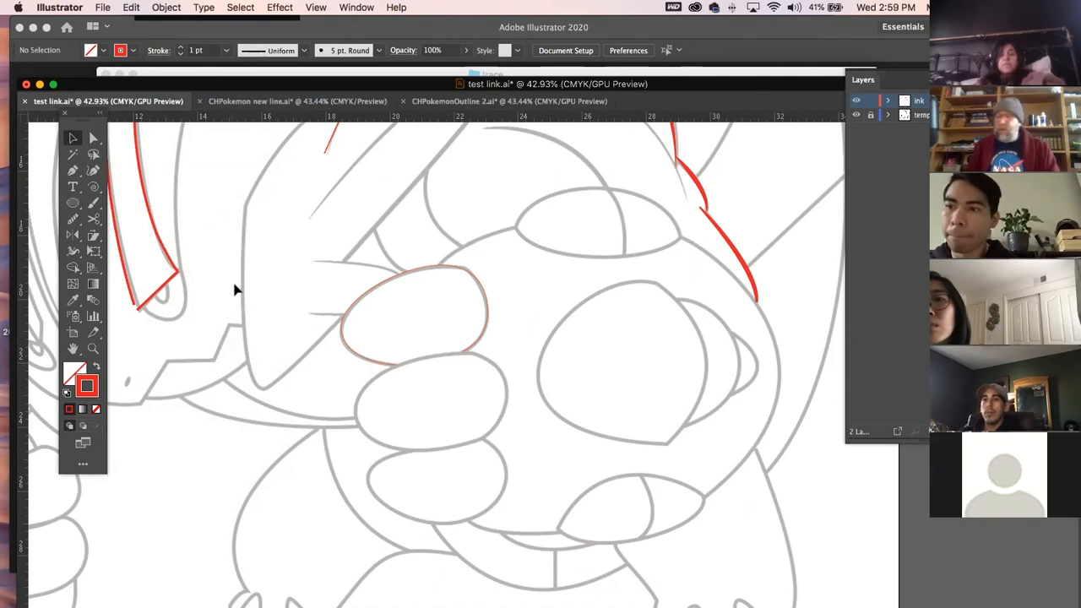
Trace the second finger with the Pen tool, from its lower edge around the left side to the upper-right curve
click(72, 170)
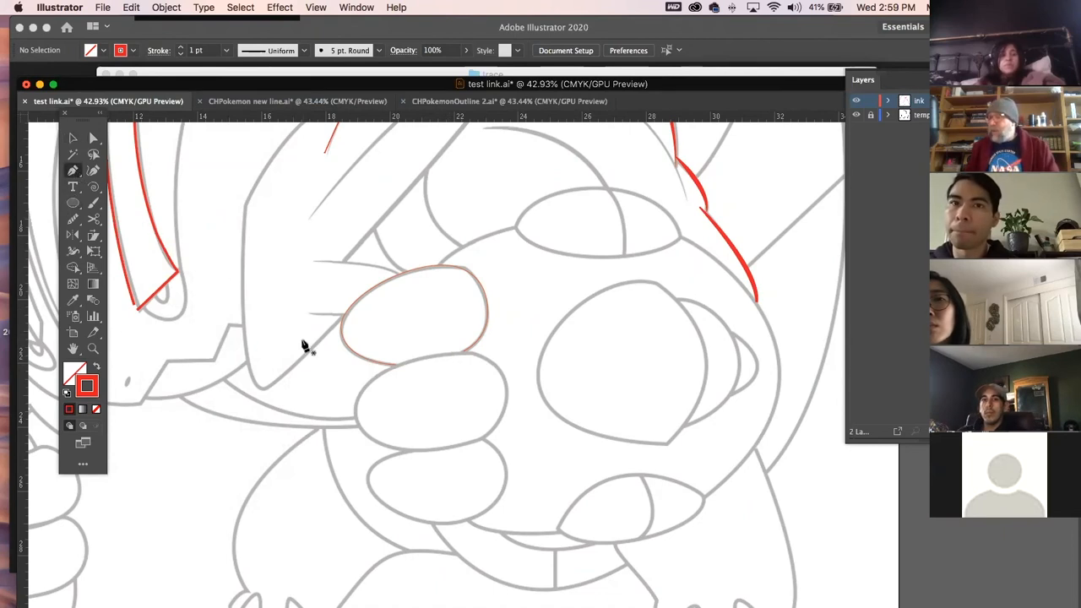
click(413, 451)
drag(356, 415, 356, 385)
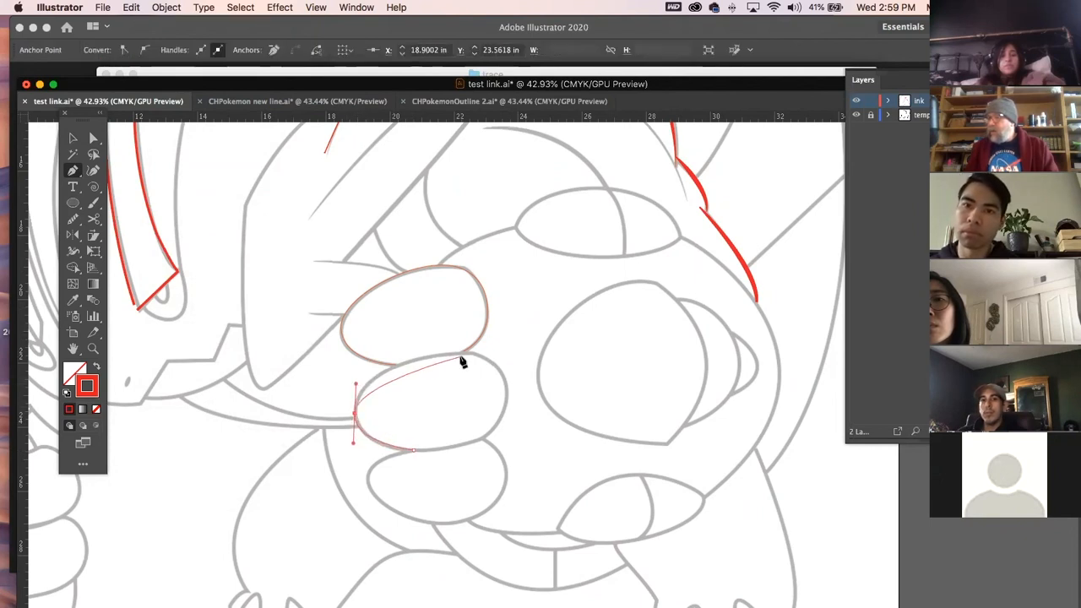
drag(471, 354, 543, 363)
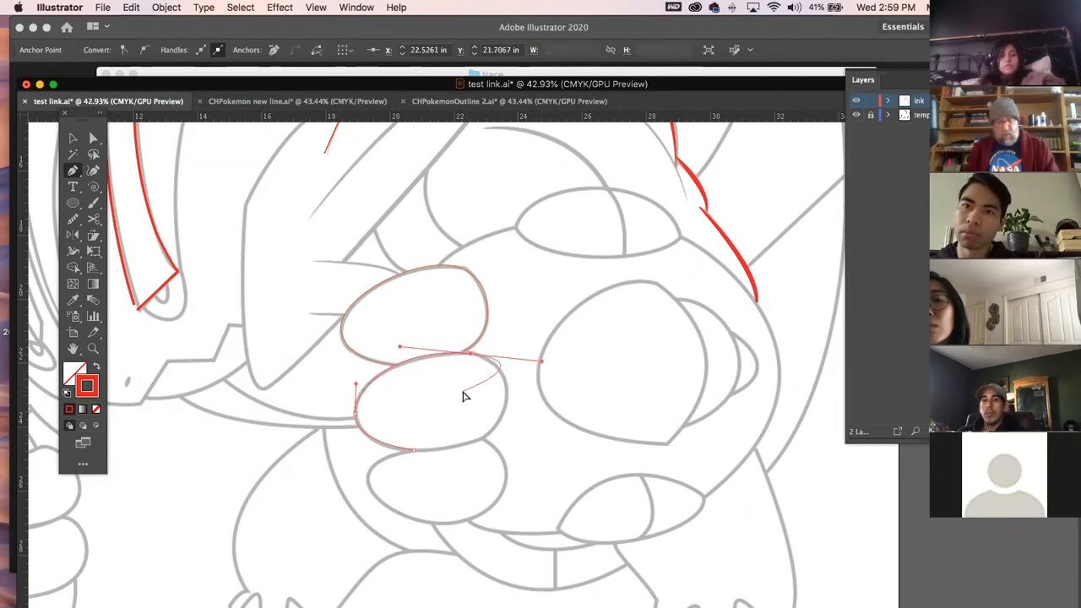
Continue the second finger's path down its right side and along the lower edge, closing it at the starting anchor
super+click(463, 392)
drag(474, 359, 506, 438)
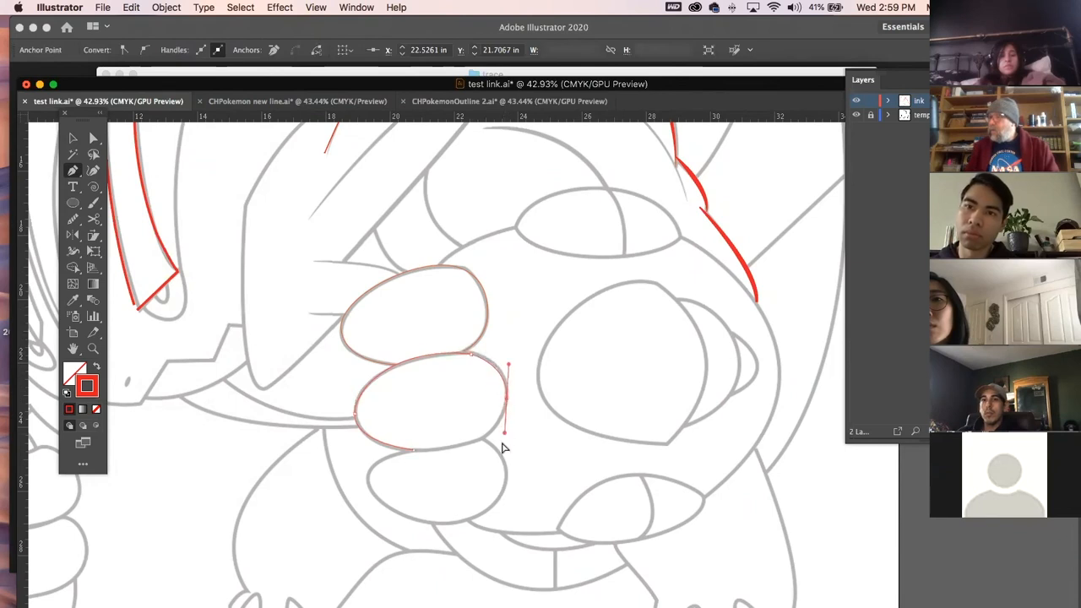
super+click(499, 420)
click(506, 400)
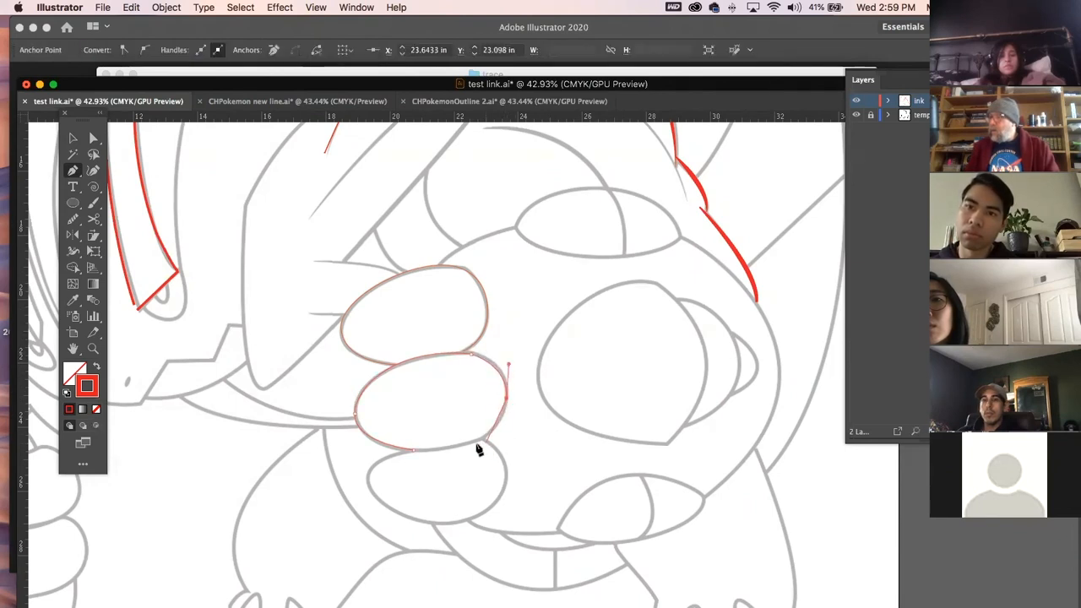
drag(471, 442, 435, 457)
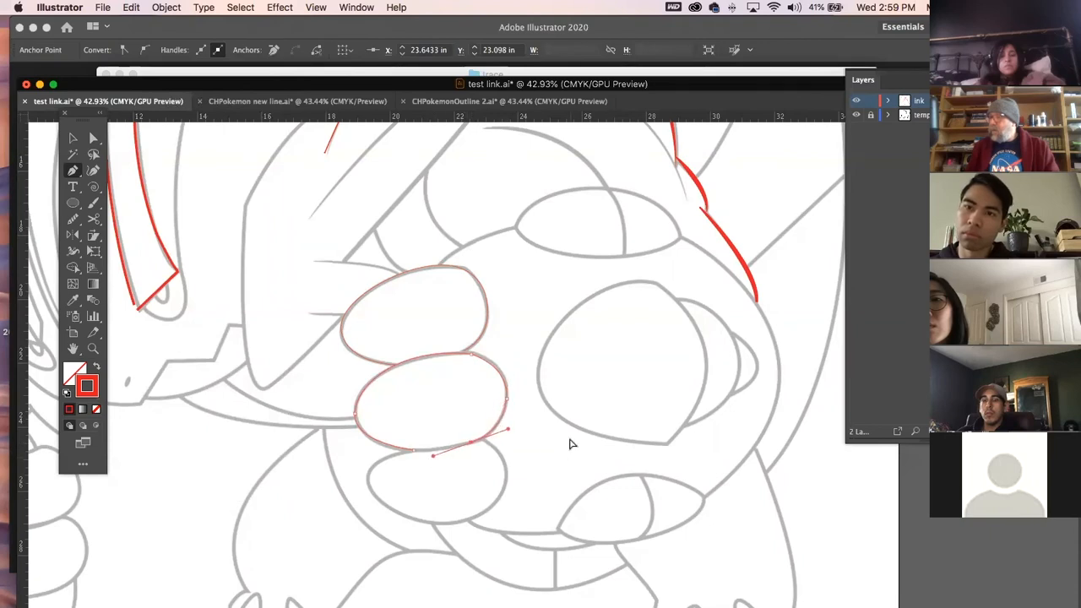
super+click(571, 440)
click(472, 444)
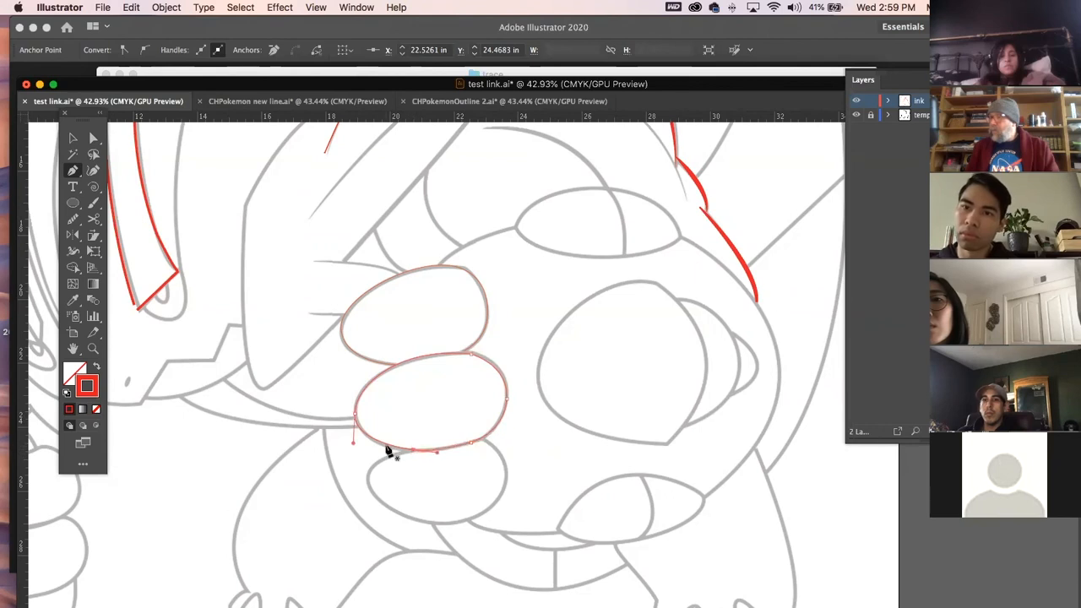
Smooth the second finger's right, lower and upper-left curves with the template layer hidden, and show the template again
click(857, 115)
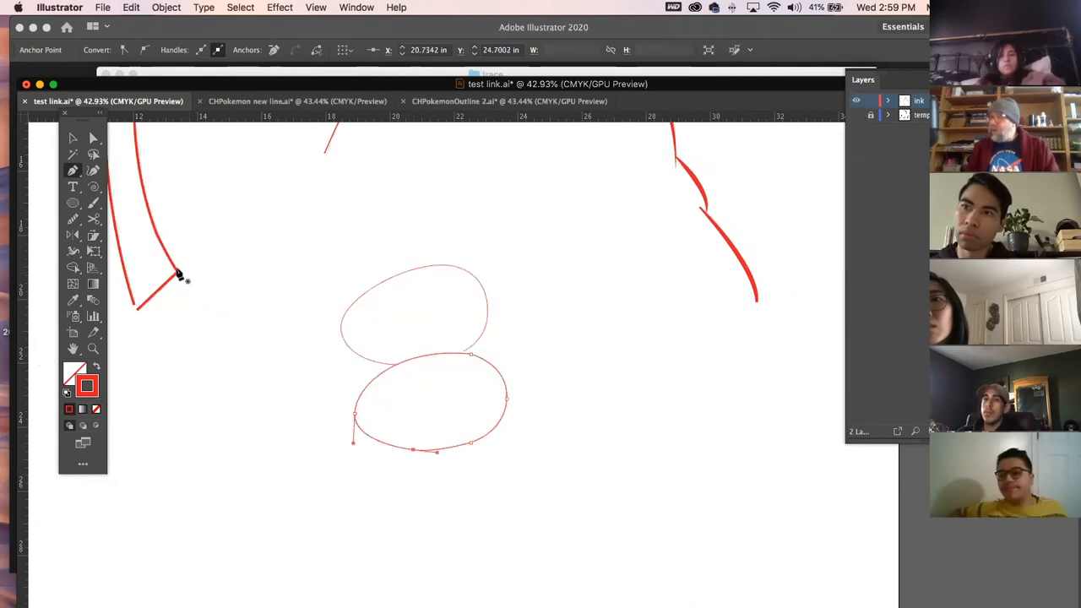
click(74, 138)
click(198, 188)
click(493, 367)
click(73, 218)
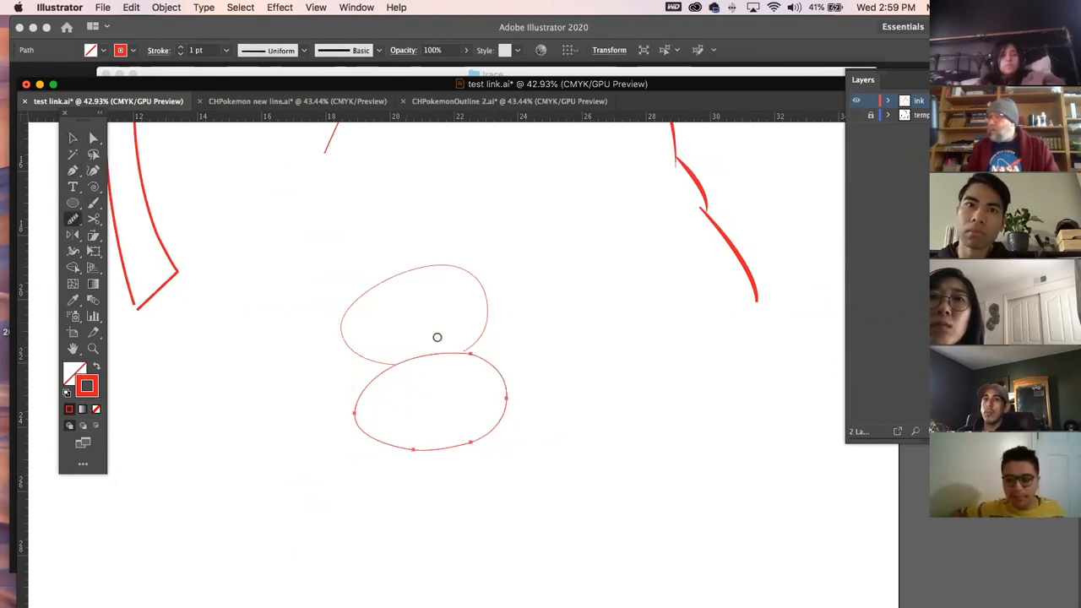
mouse_move(495, 391)
mouse_down()
mouse_move(480, 438)
mouse_move(457, 449)
mouse_move(355, 445)
mouse_up()
drag(359, 404, 408, 358)
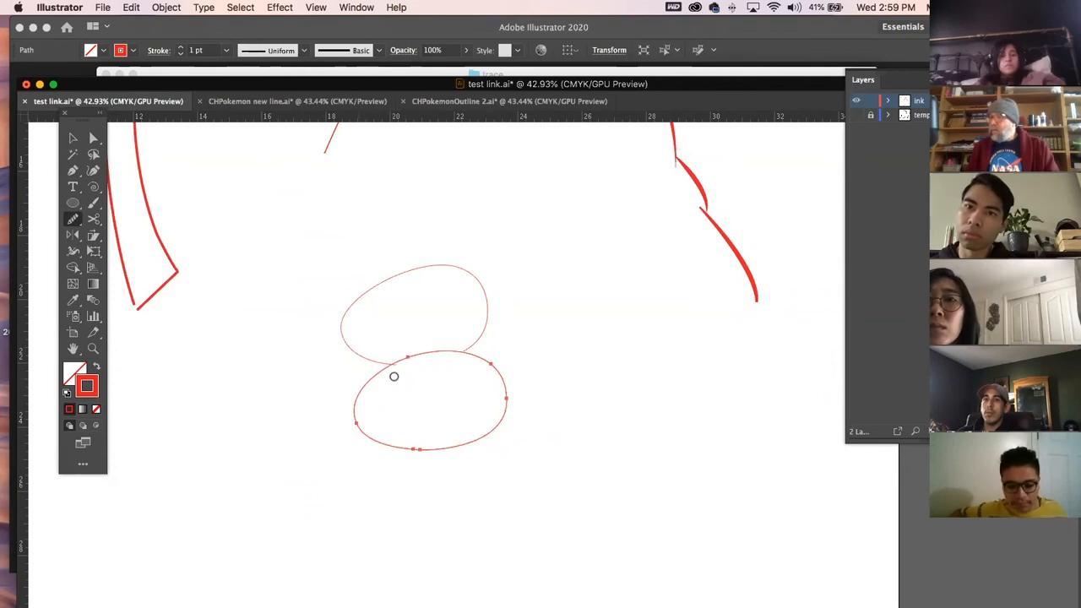
click(72, 138)
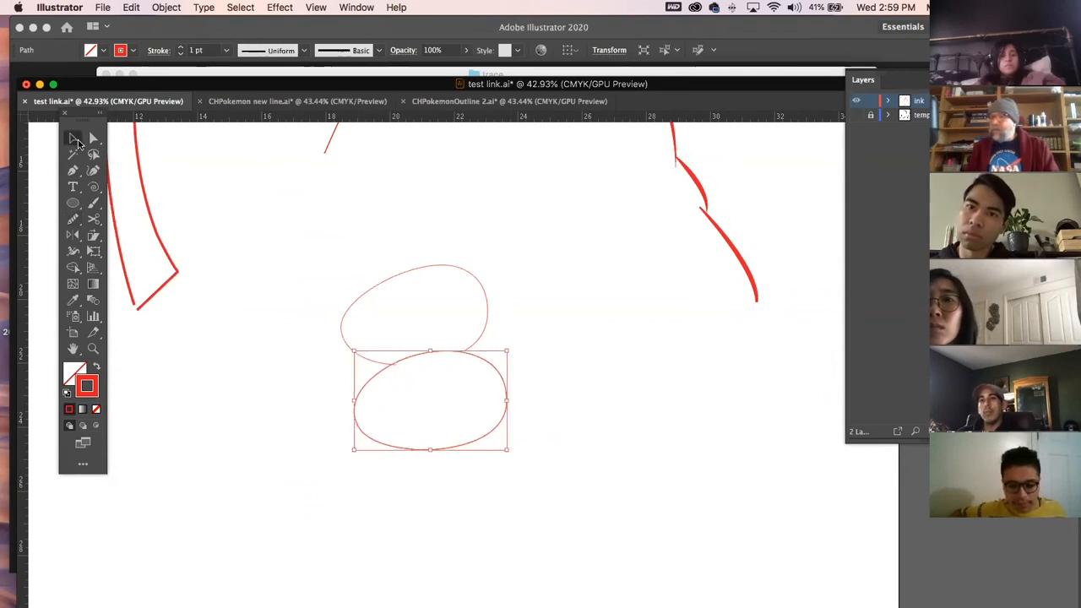
key(super+shift+a)
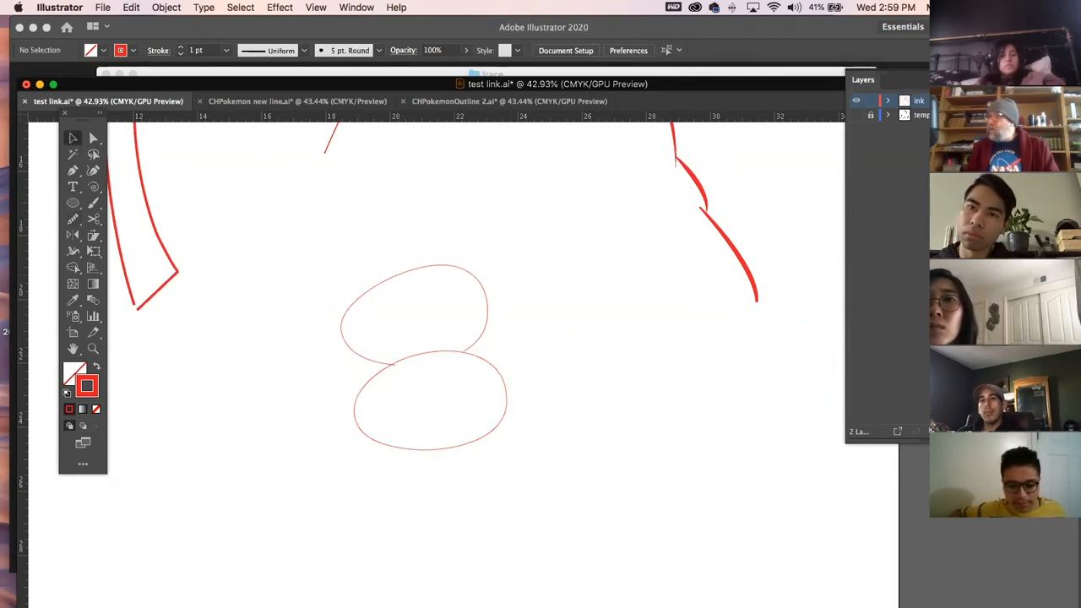
click(856, 116)
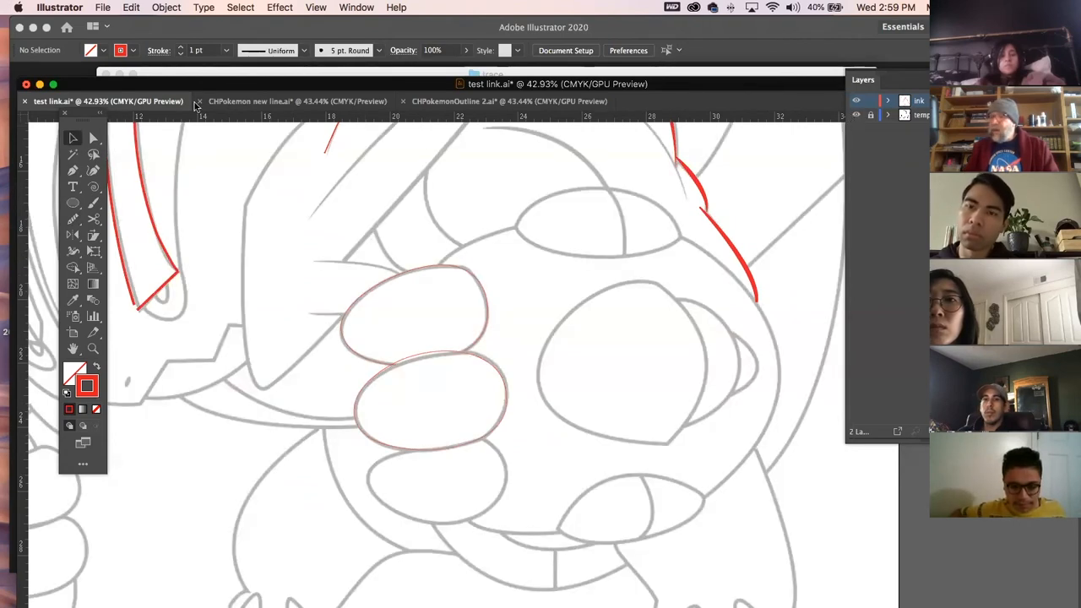
Adjust the second finger's upper-edge anchors and handles with the Direct Selection tool so the curve follows the template
click(95, 140)
click(425, 362)
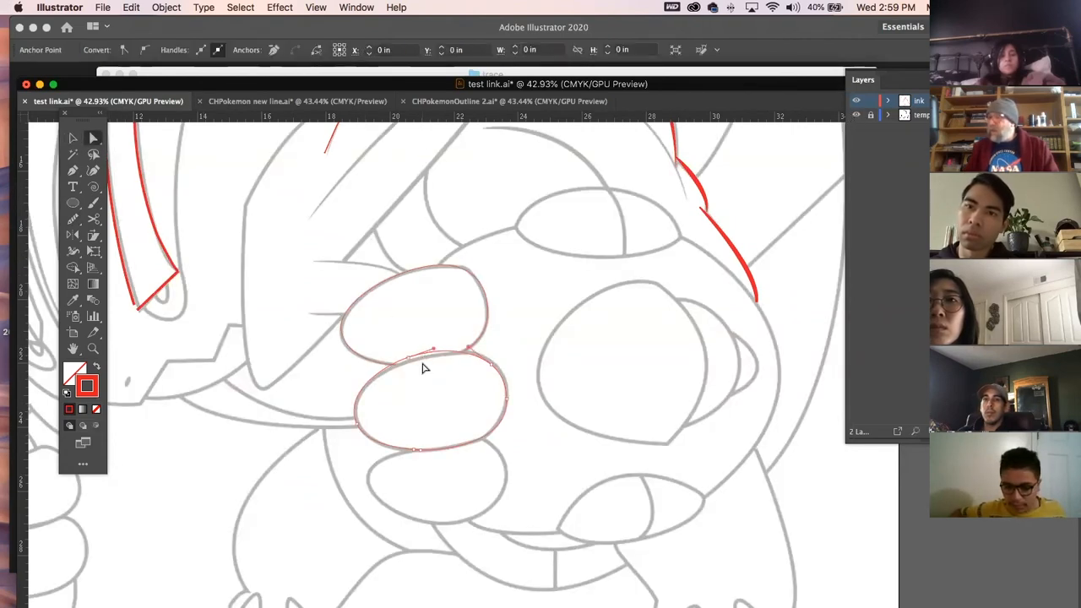
drag(410, 356, 412, 366)
click(473, 350)
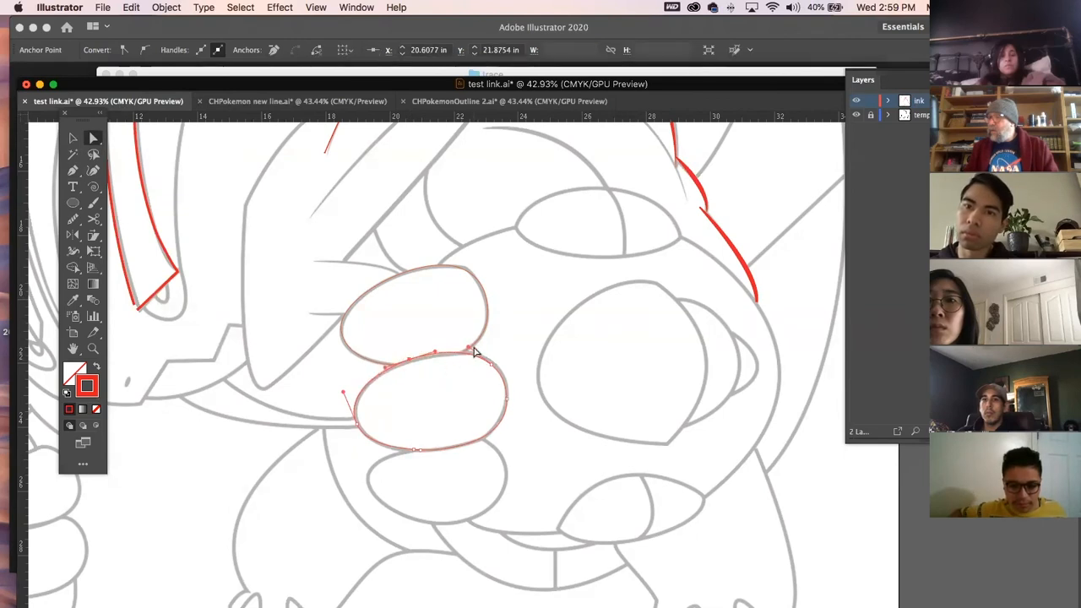
click(478, 354)
click(471, 350)
click(469, 355)
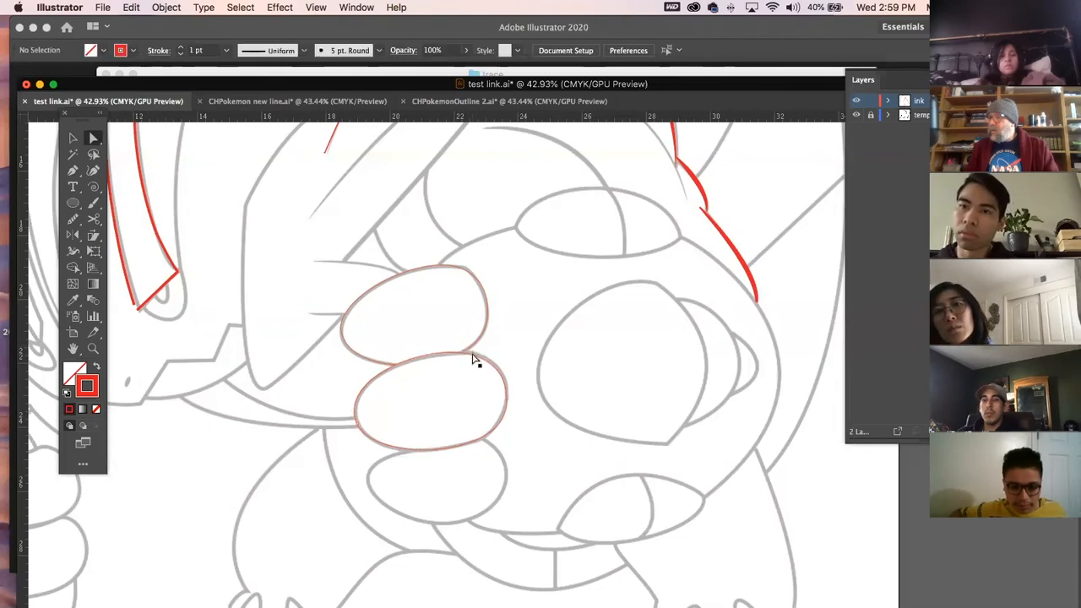
click(470, 349)
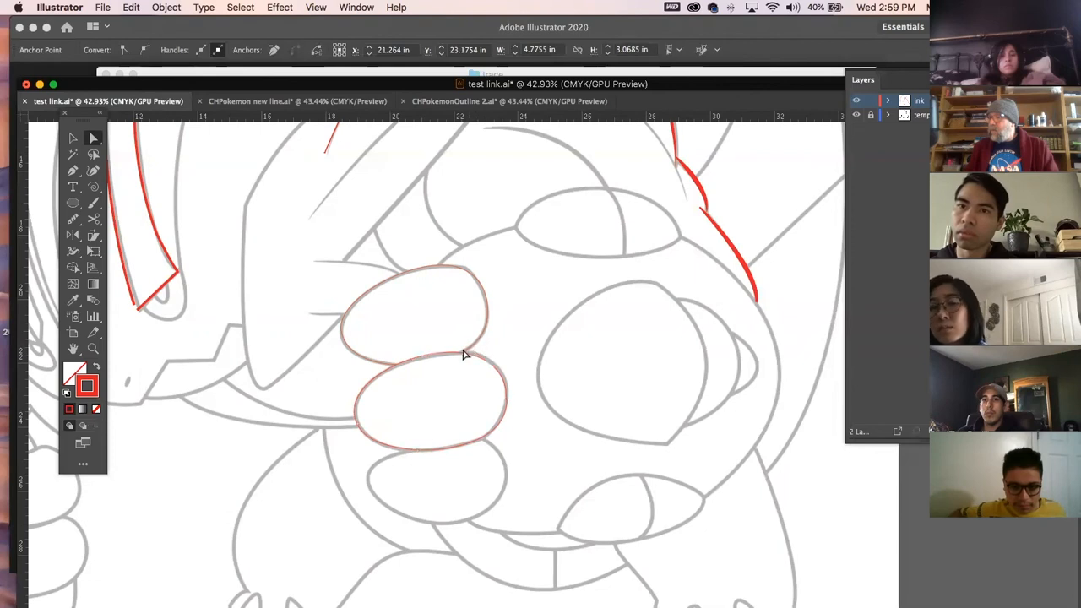
click(470, 354)
Try to adjust the second finger's upper-right curve where it meets the uppermost finger's end
click(93, 348)
click(553, 428)
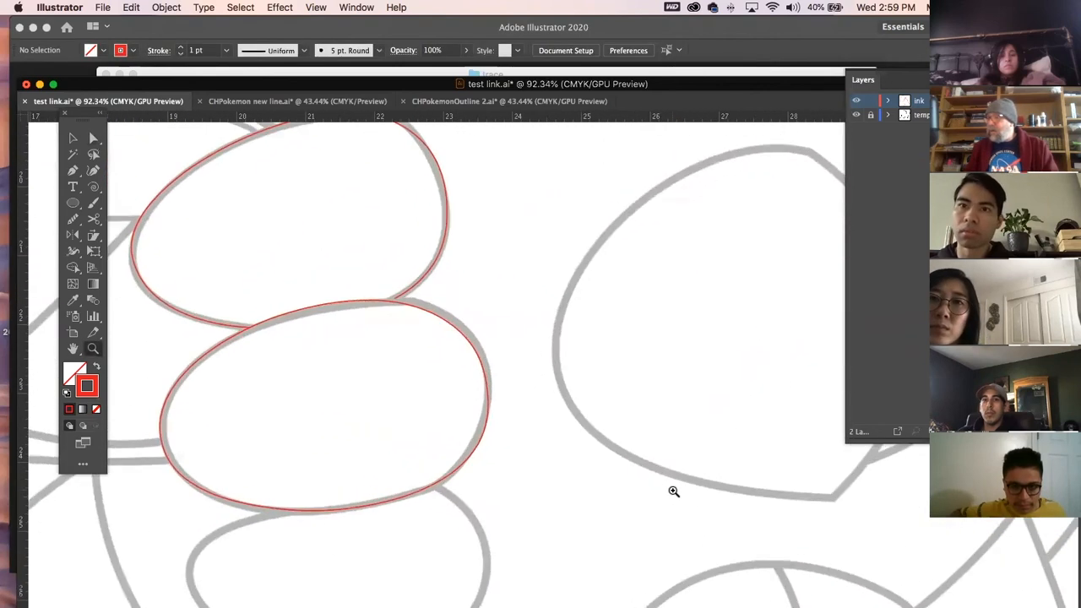
key(v)
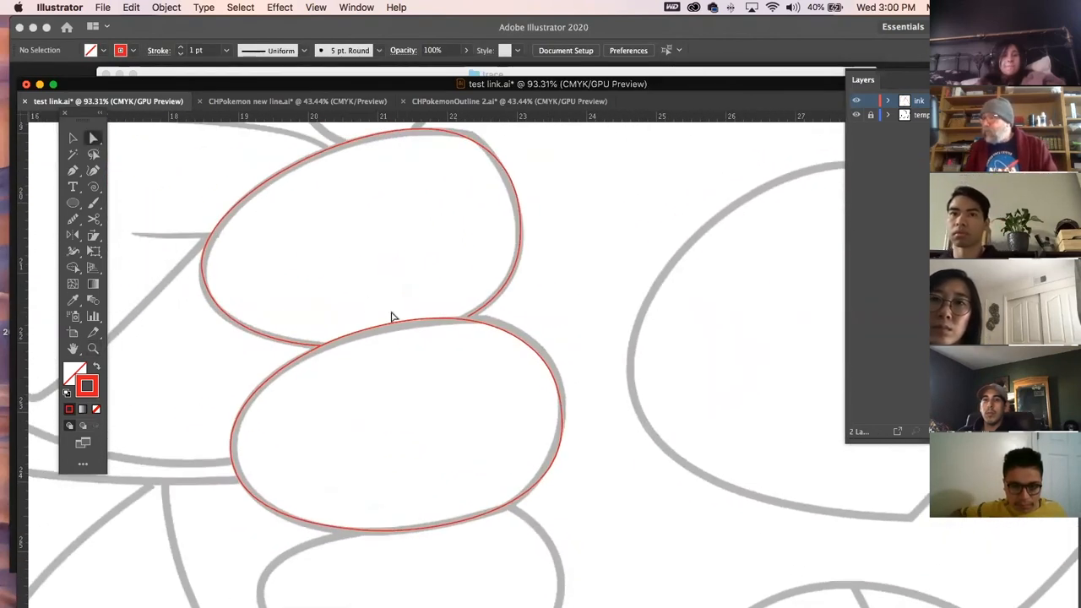
click(422, 324)
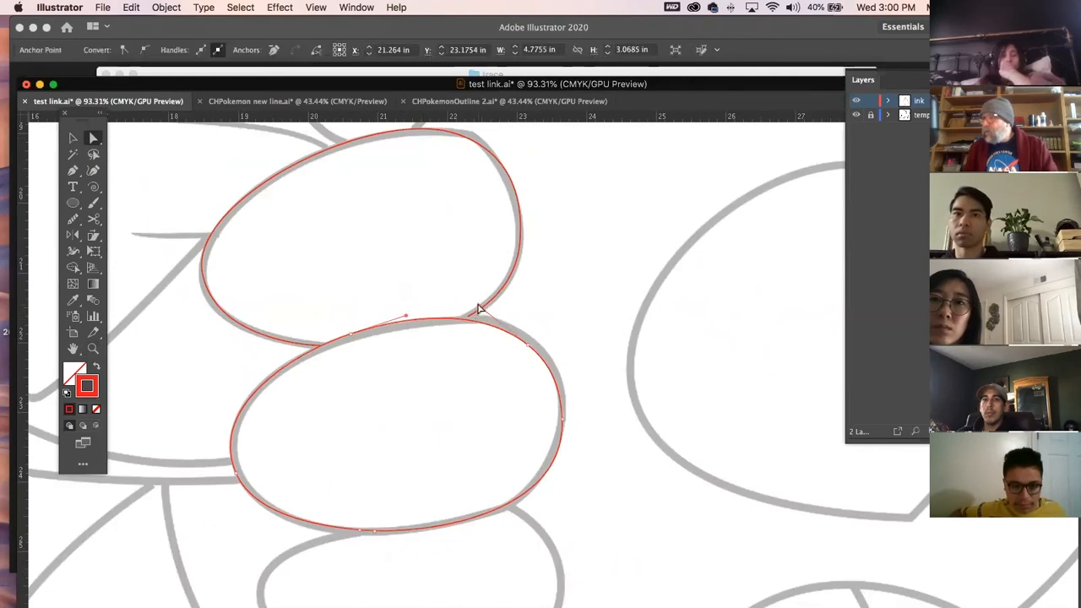
click(495, 316)
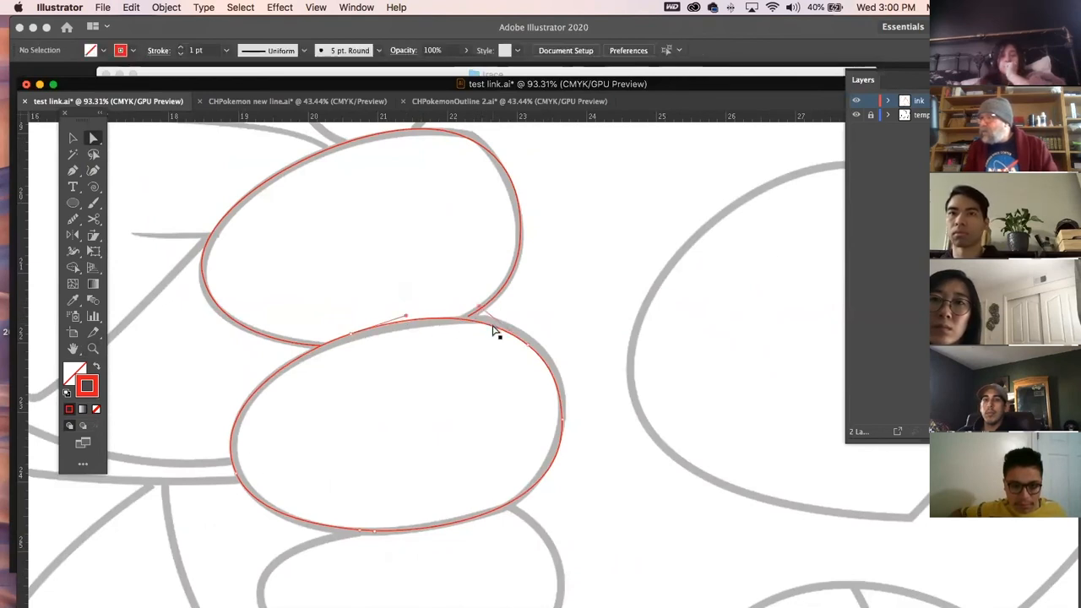
click(490, 323)
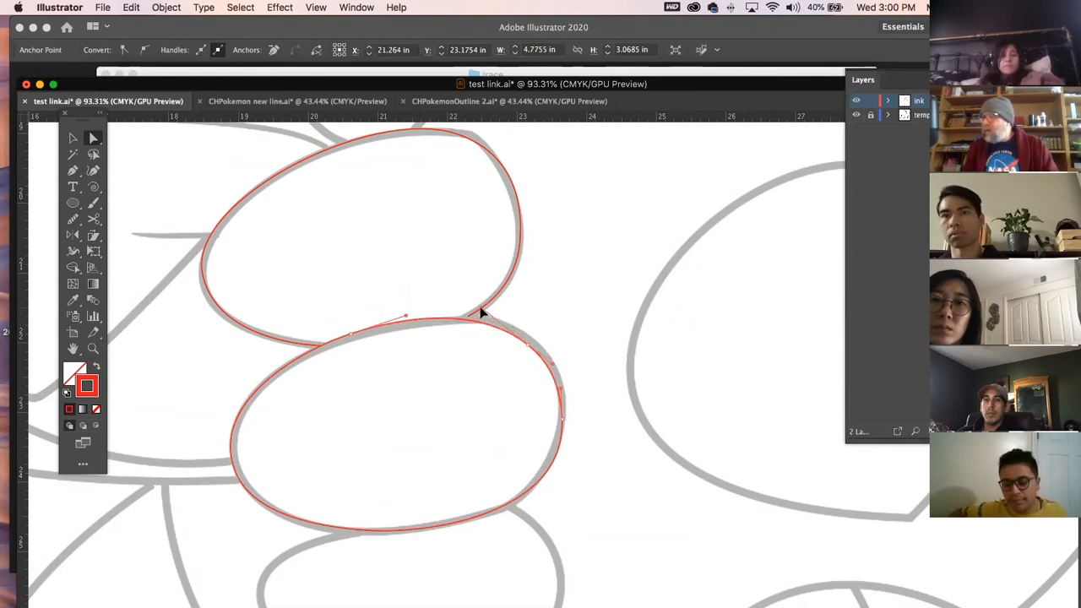
click(432, 267)
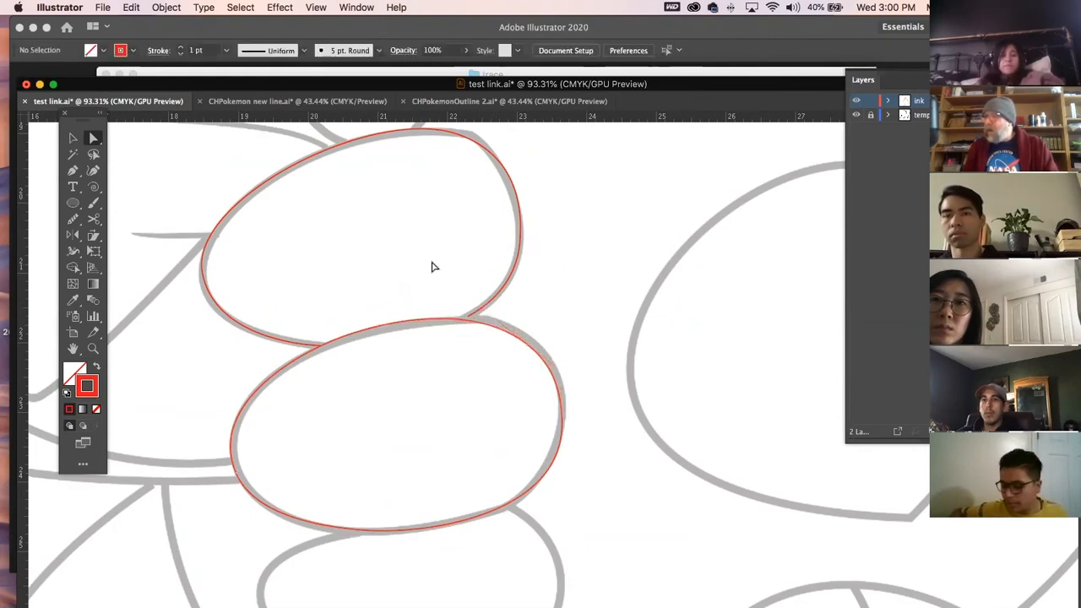
Unlock all locked paths and move the uppermost finger's lower-right end anchor onto the second finger's outline
click(166, 6)
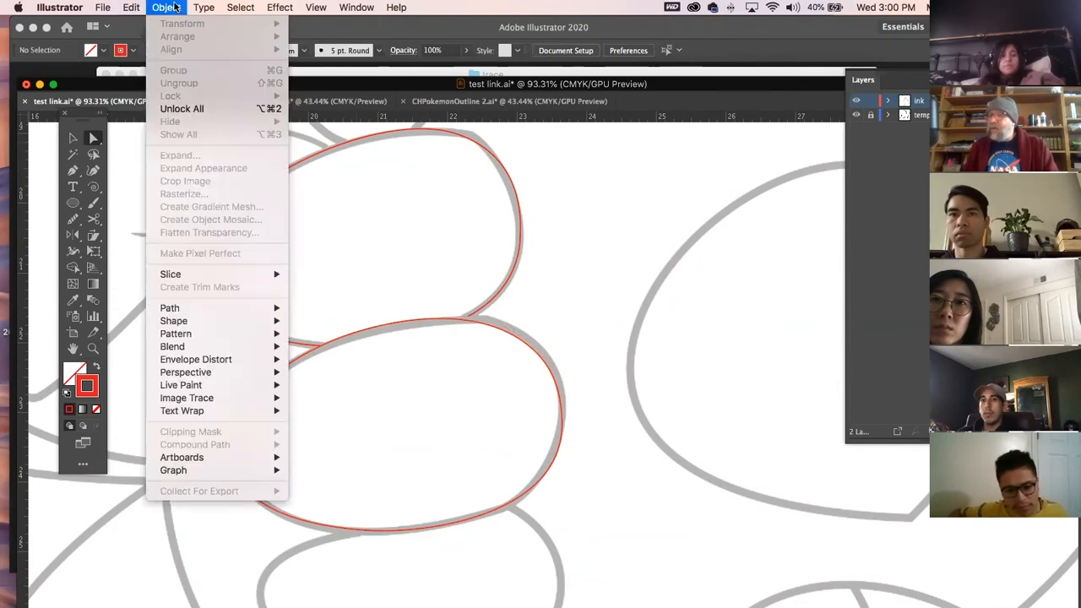
click(180, 107)
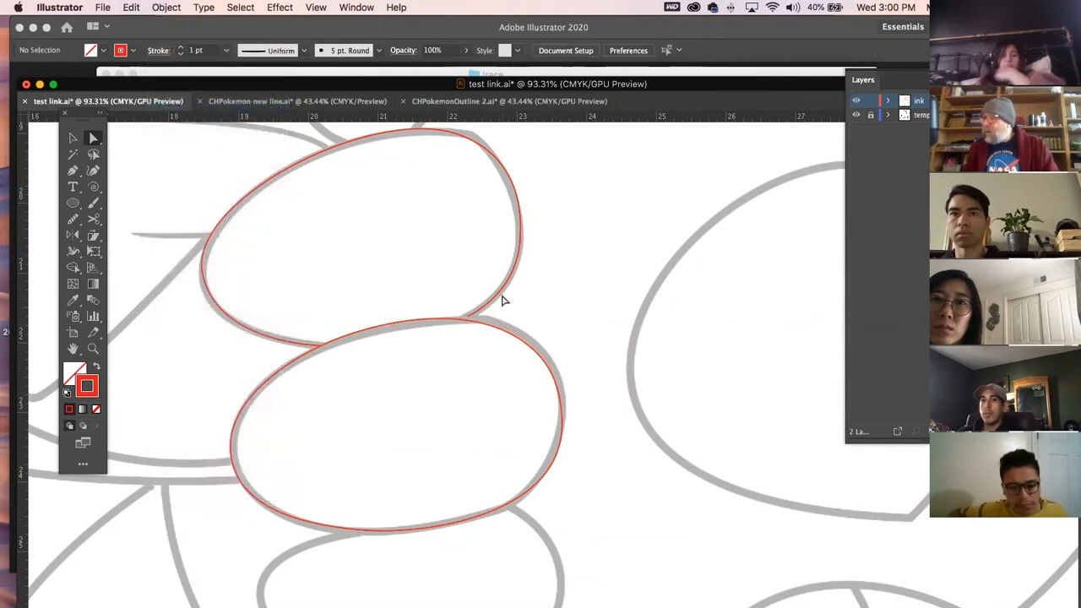
click(456, 324)
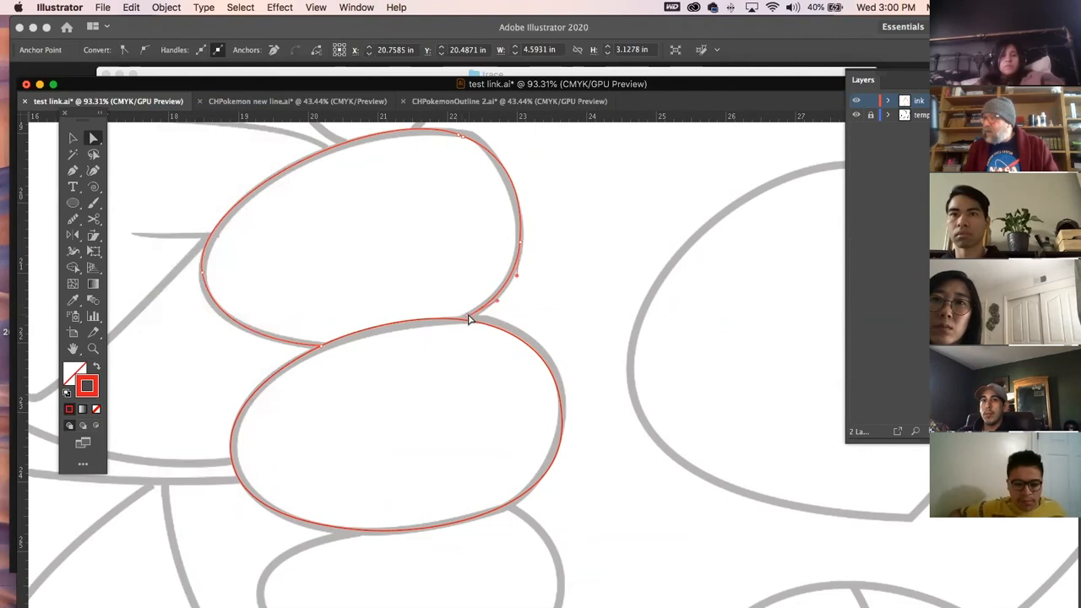
click(463, 324)
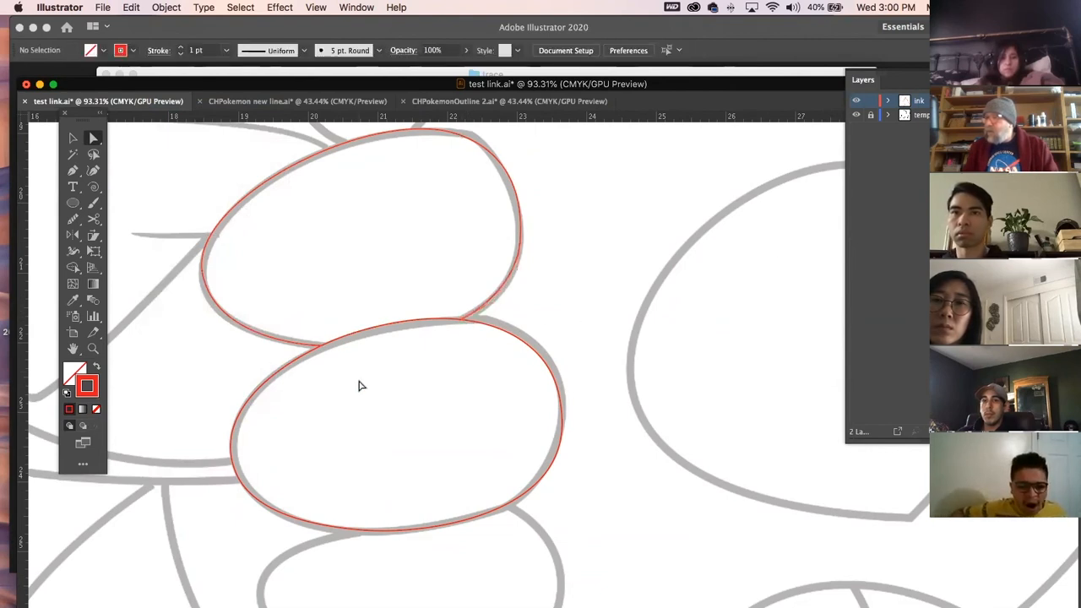
Trace the third finger with the Pen tool, from the second finger's lower edge around the left, bottom and right sides back to that edge
scroll(563, 181, right, 1)
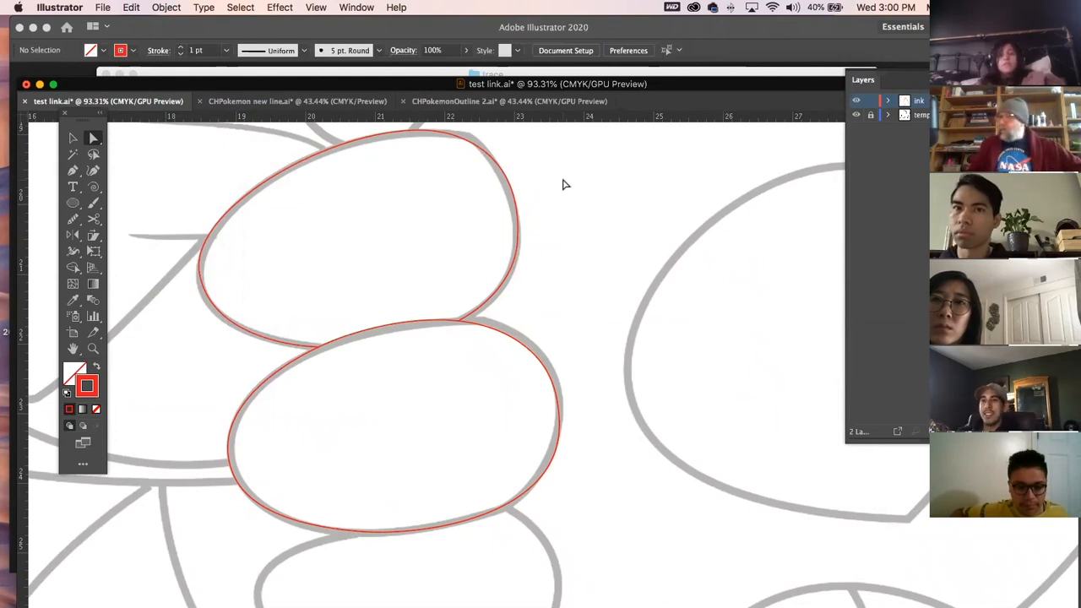
scroll(533, 234, down, 5)
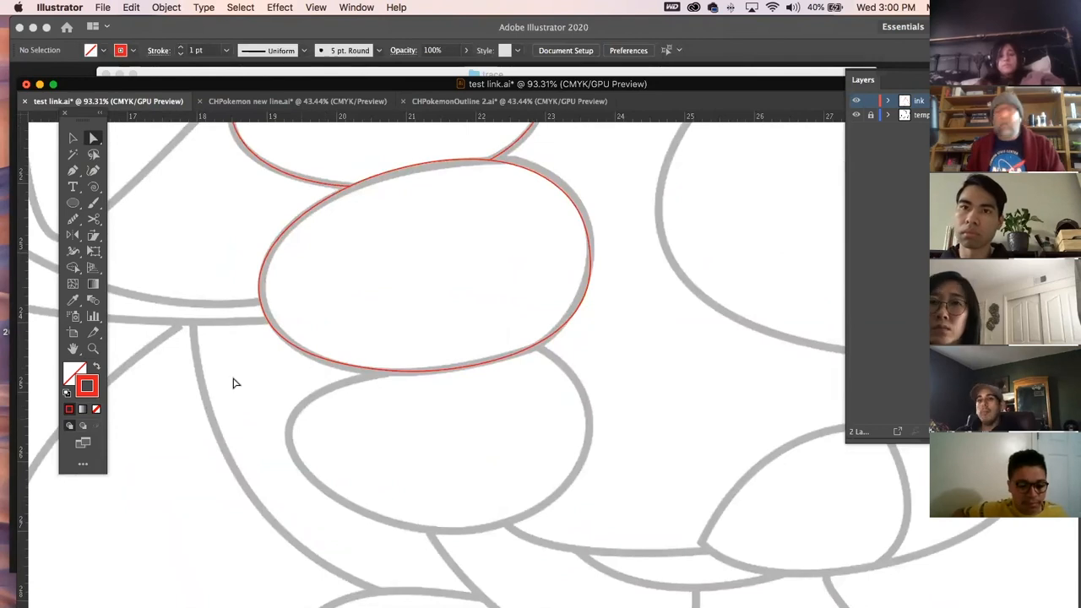
key(p)
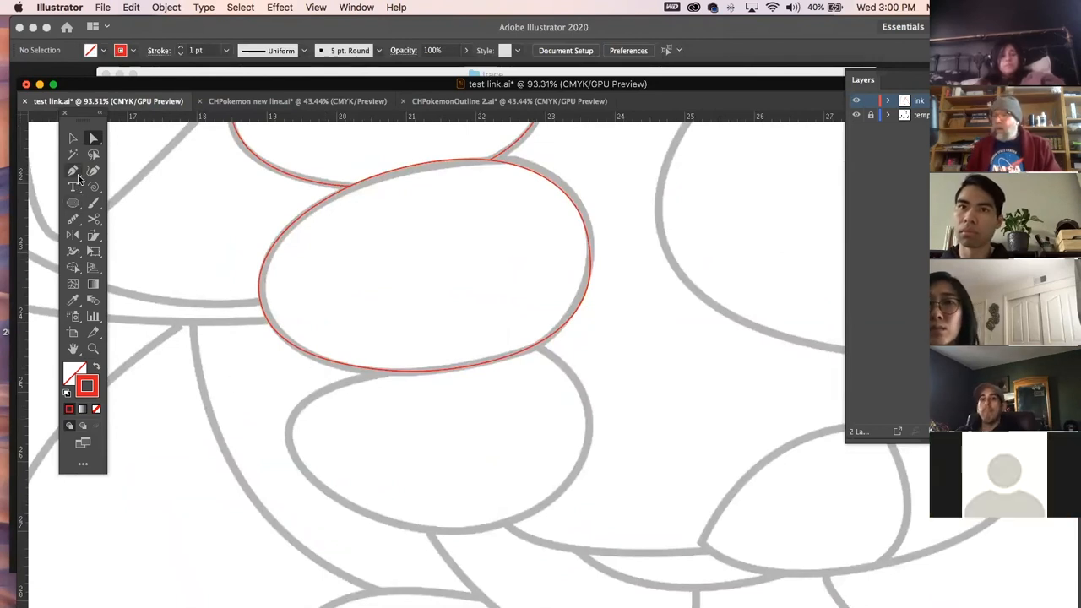
click(381, 373)
drag(294, 457, 327, 517)
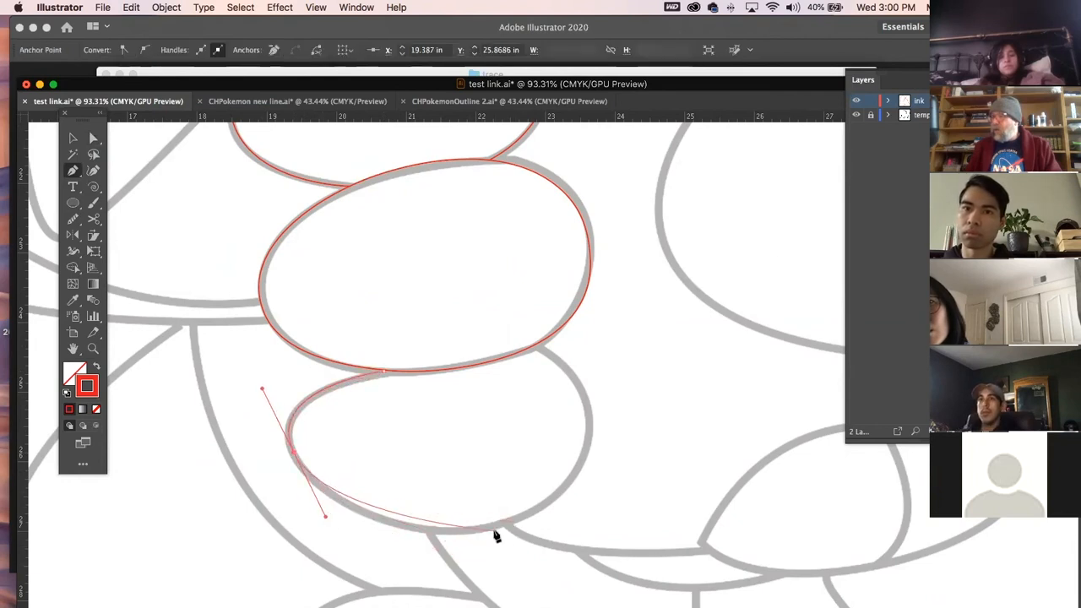
drag(496, 528, 560, 505)
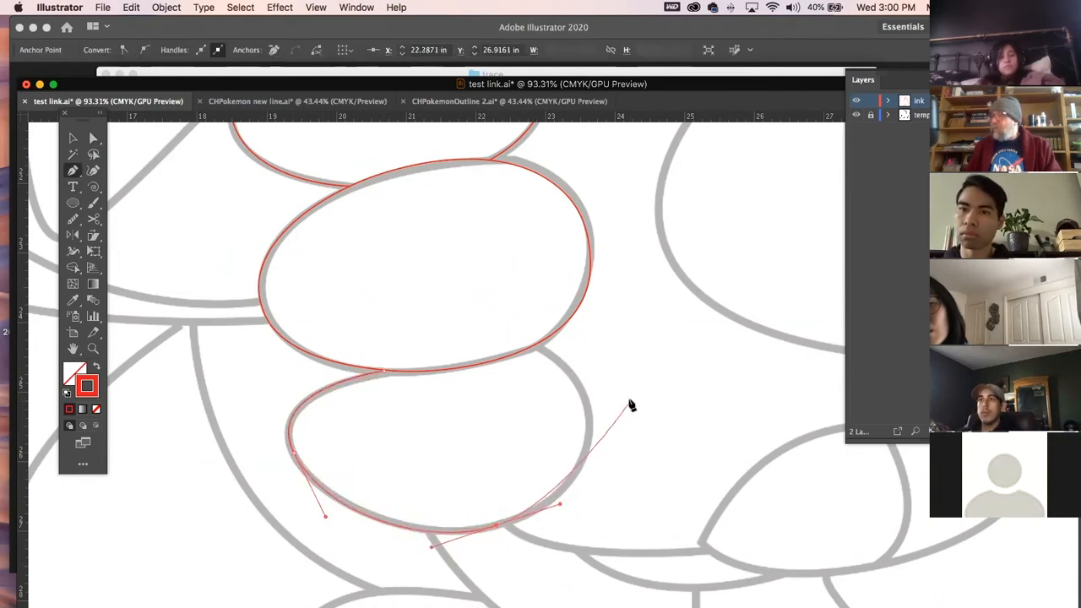
drag(592, 421, 591, 370)
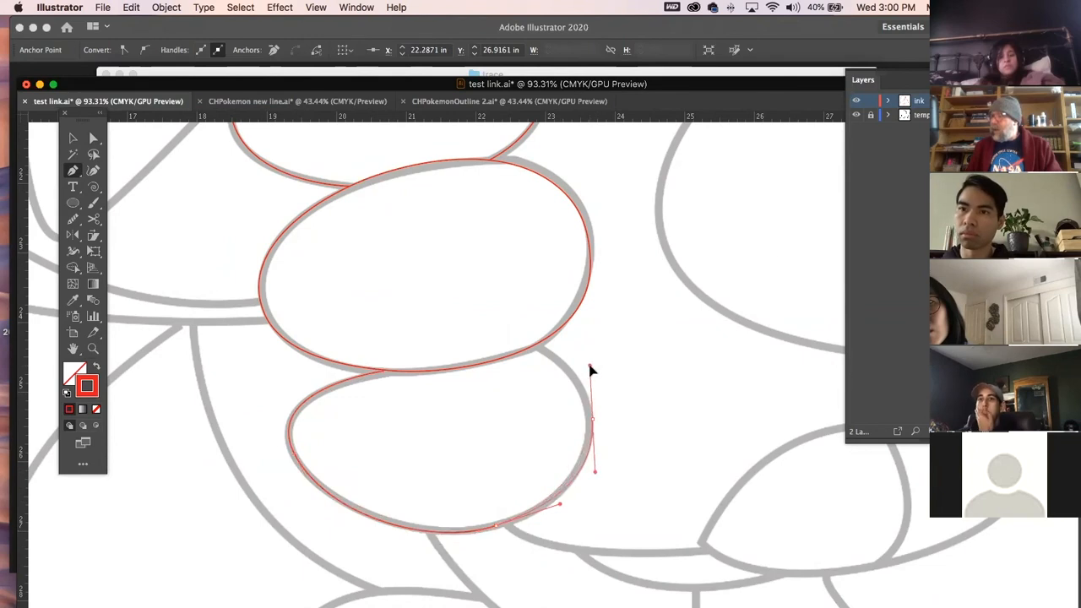
click(535, 349)
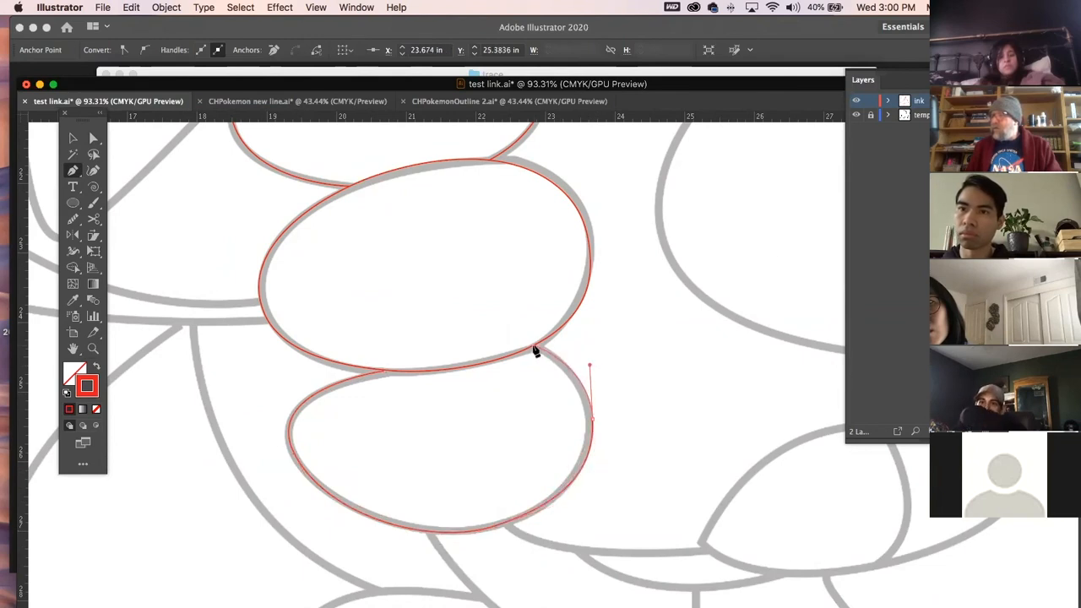
key(v)
click(281, 234)
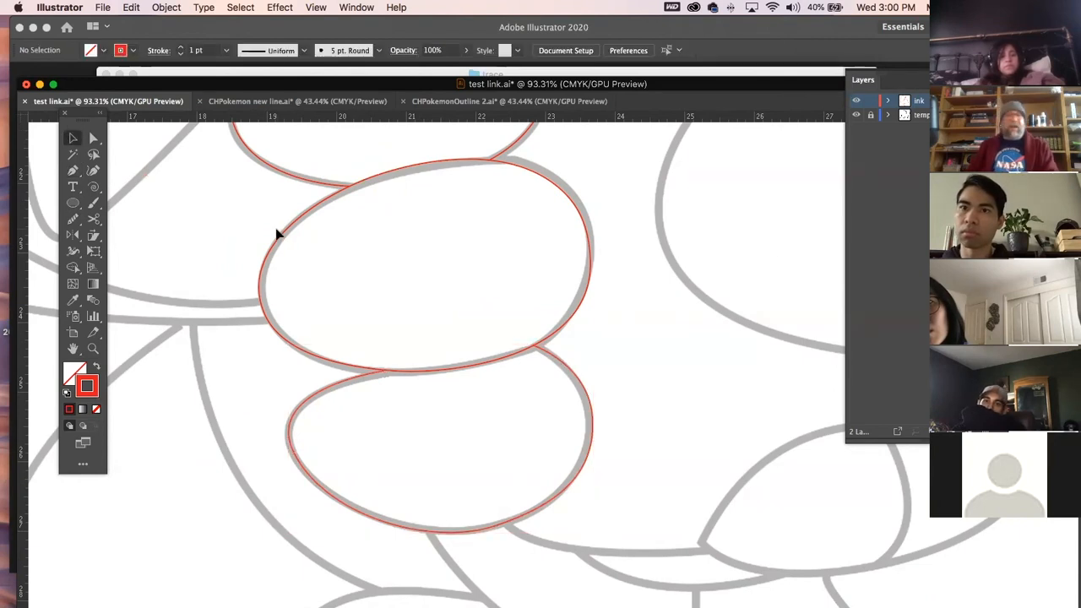
Hide the template layer and smooth the third finger's left and lower curves
click(857, 116)
drag(621, 390, 481, 464)
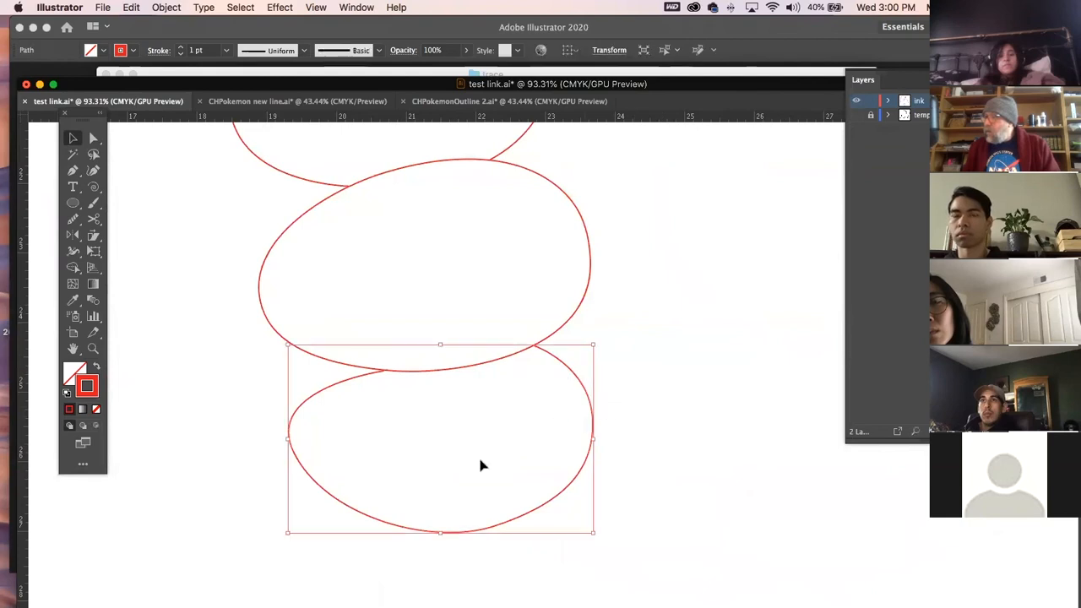
key(n)
mouse_move(293, 441)
mouse_down()
mouse_move(407, 542)
mouse_move(545, 512)
mouse_up()
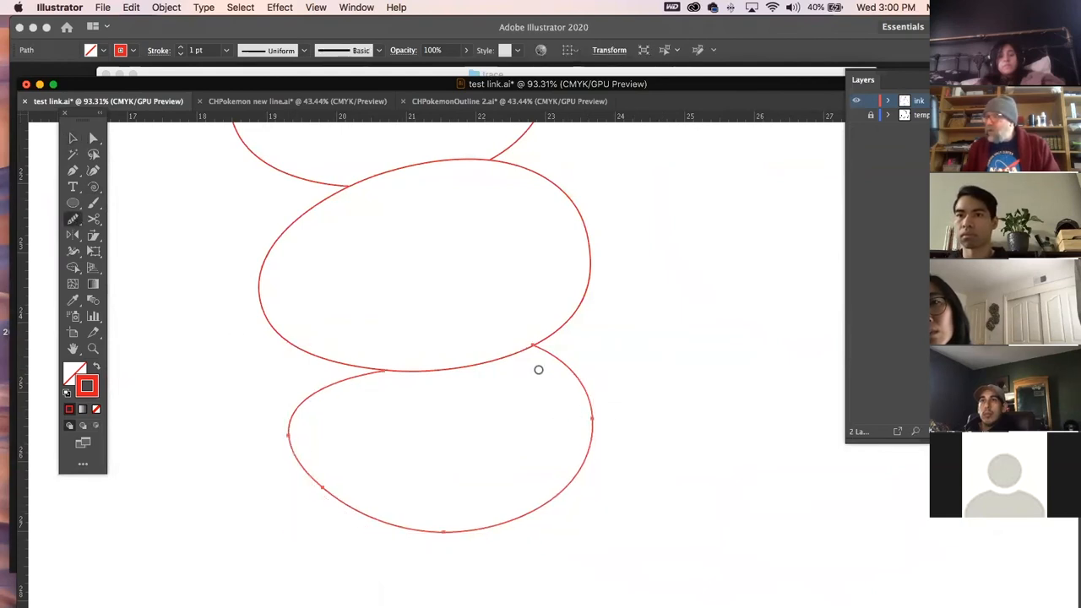
click(71, 137)
click(125, 177)
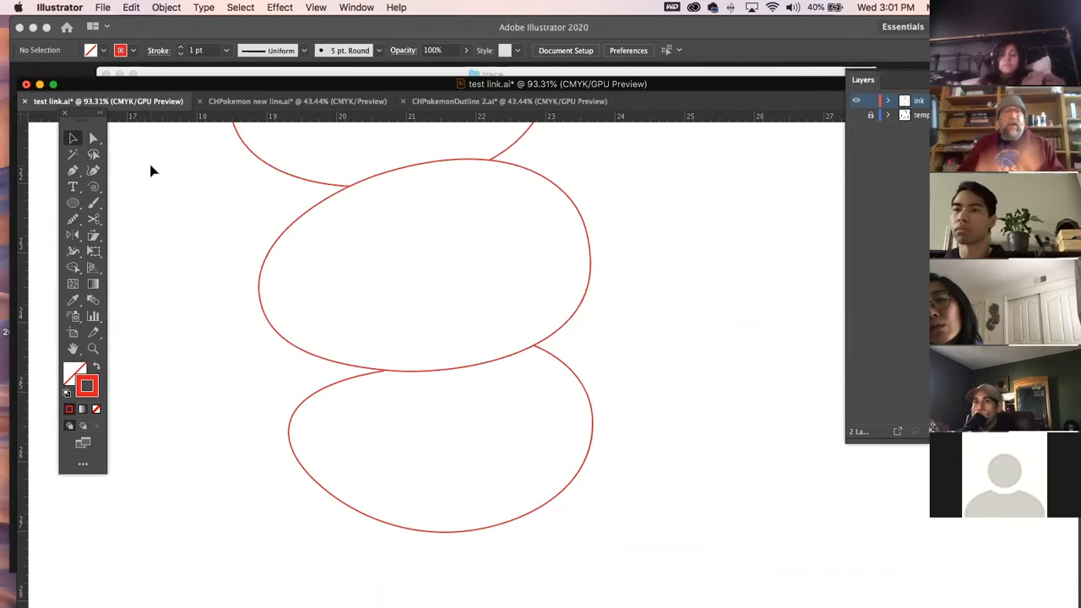
Switch to the finished line drawing in the CHPokemon new line.ai document
key(super+minus)
key(super+minus)
key(super+minus)
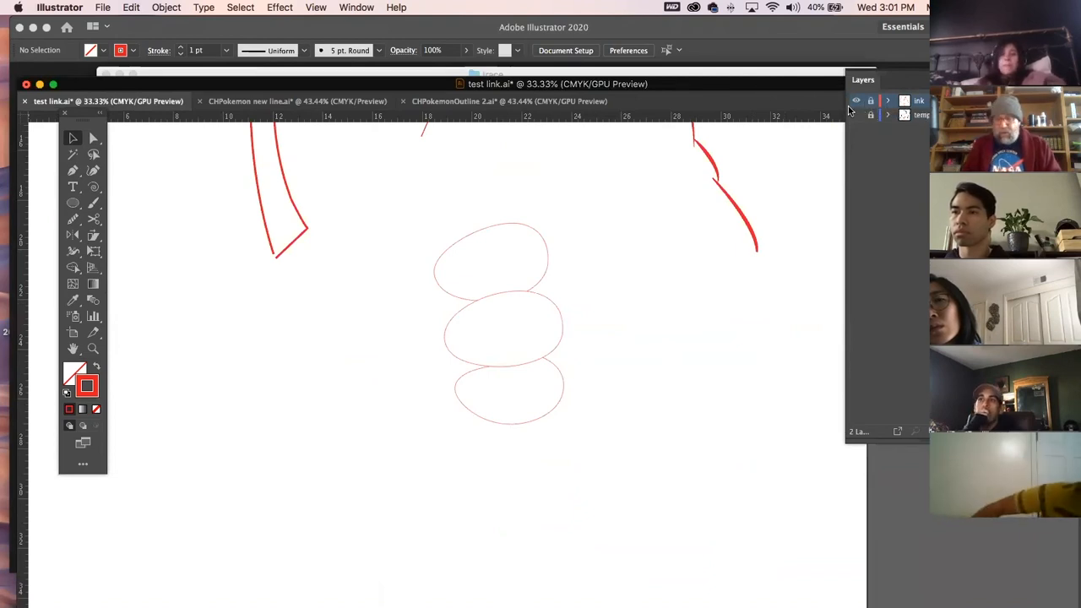
key(super+minus)
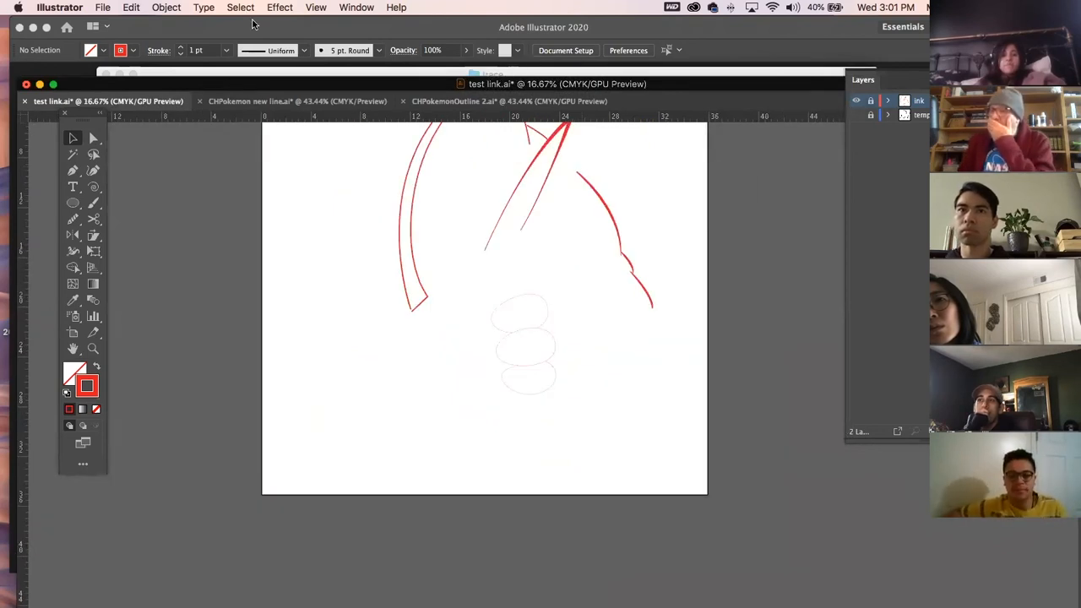
click(440, 102)
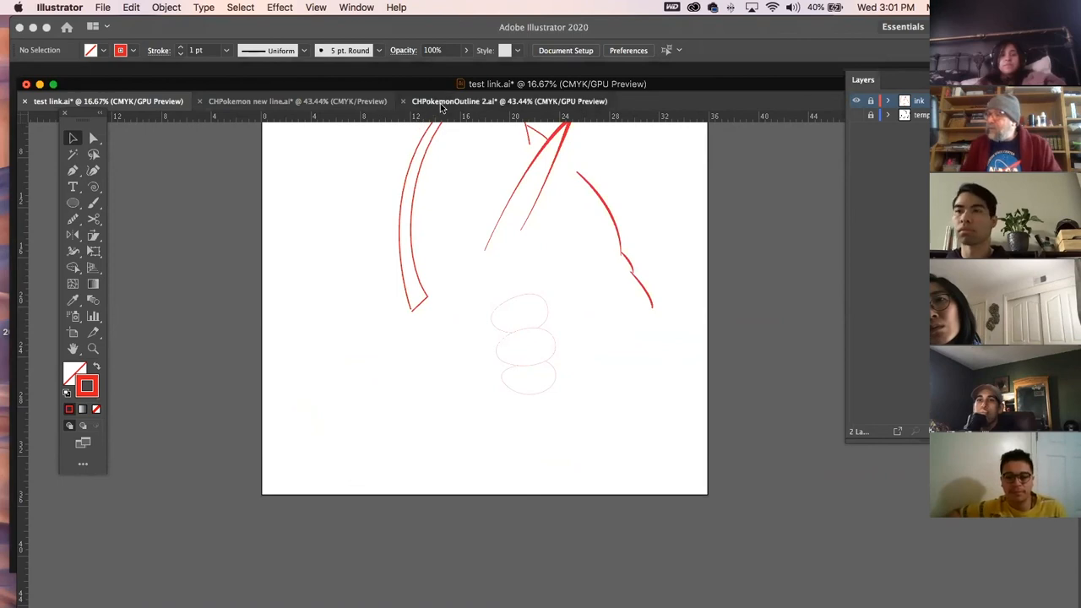
click(292, 103)
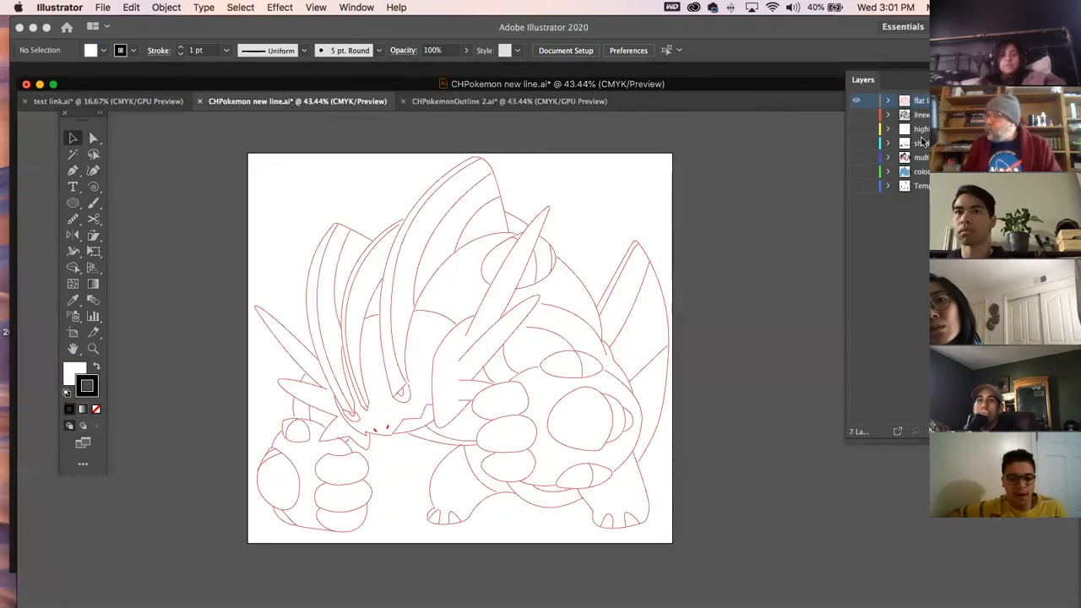
Duplicate the flat line layer, lock and hide the lower copy, and lock every layer beneath it
drag(923, 186, 927, 325)
click(870, 114)
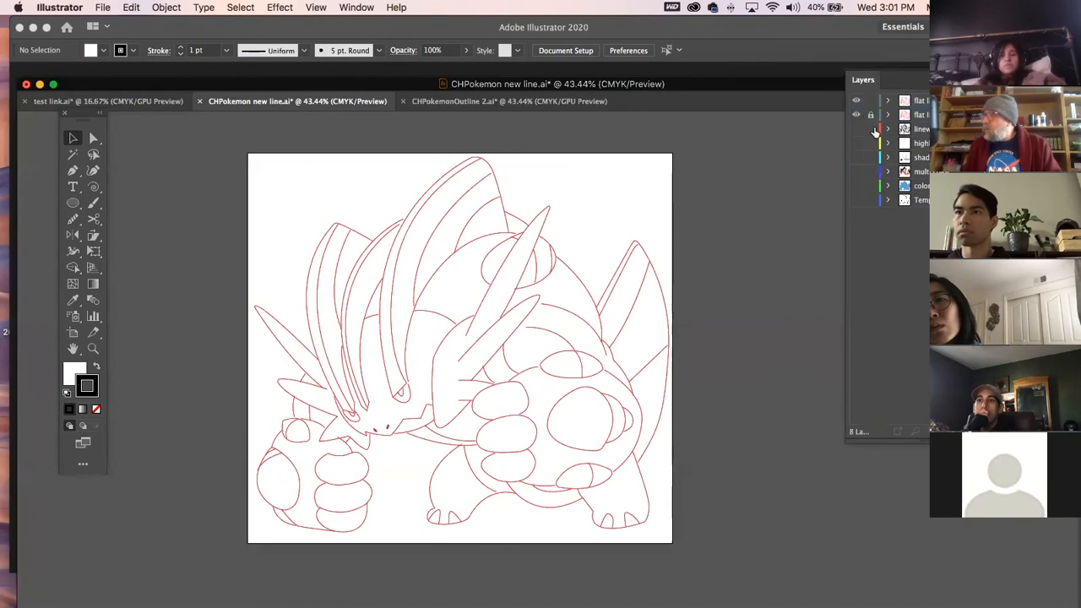
drag(871, 130, 869, 275)
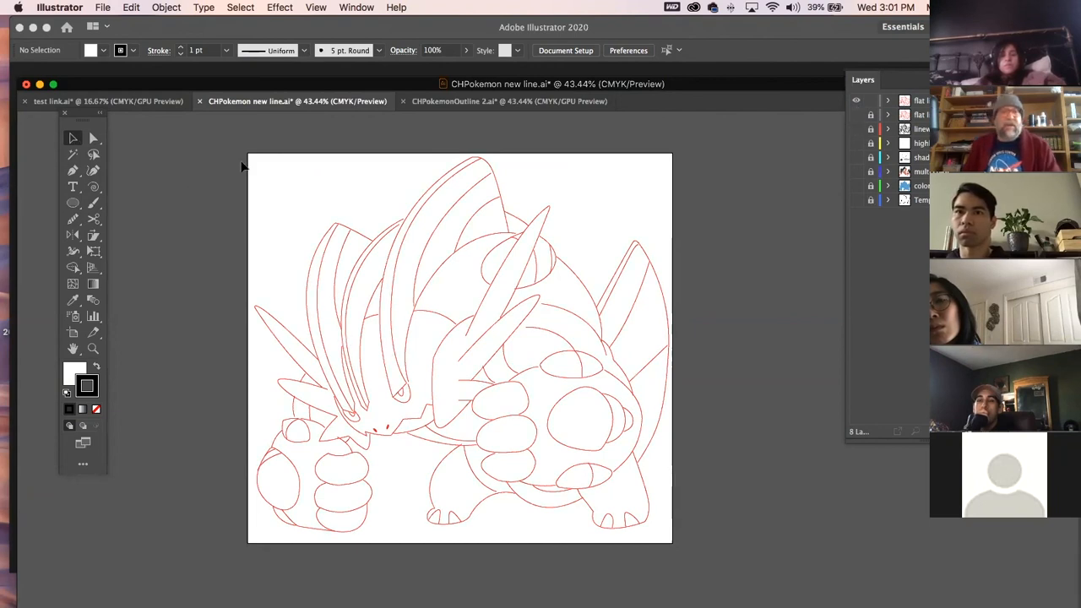
Unlock all objects in the drawing and select all of the line art on the uppermost flat line layer
drag(234, 140, 733, 571)
click(165, 8)
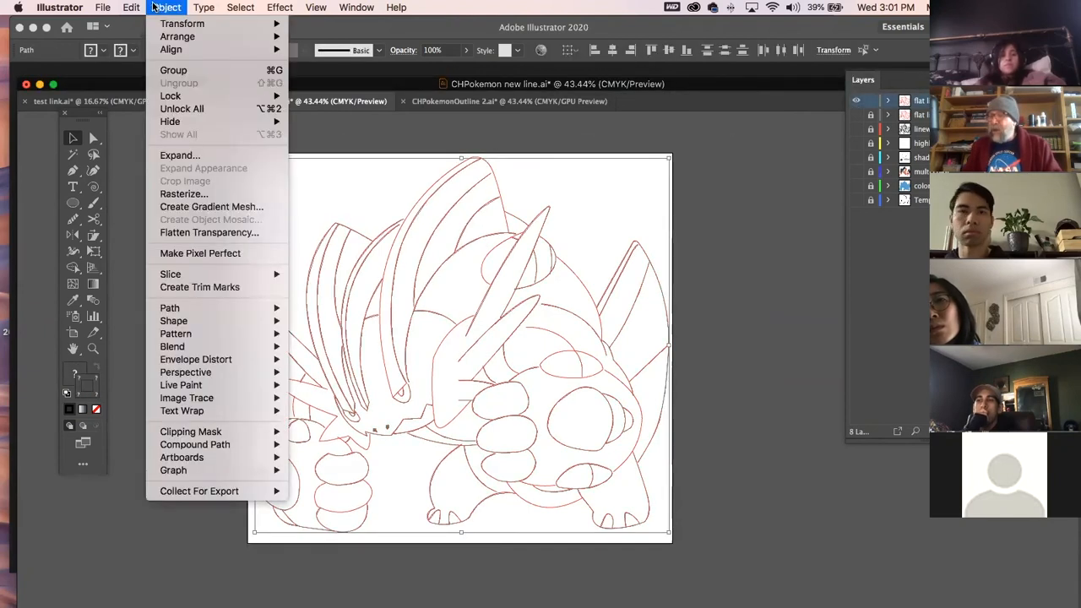
click(175, 109)
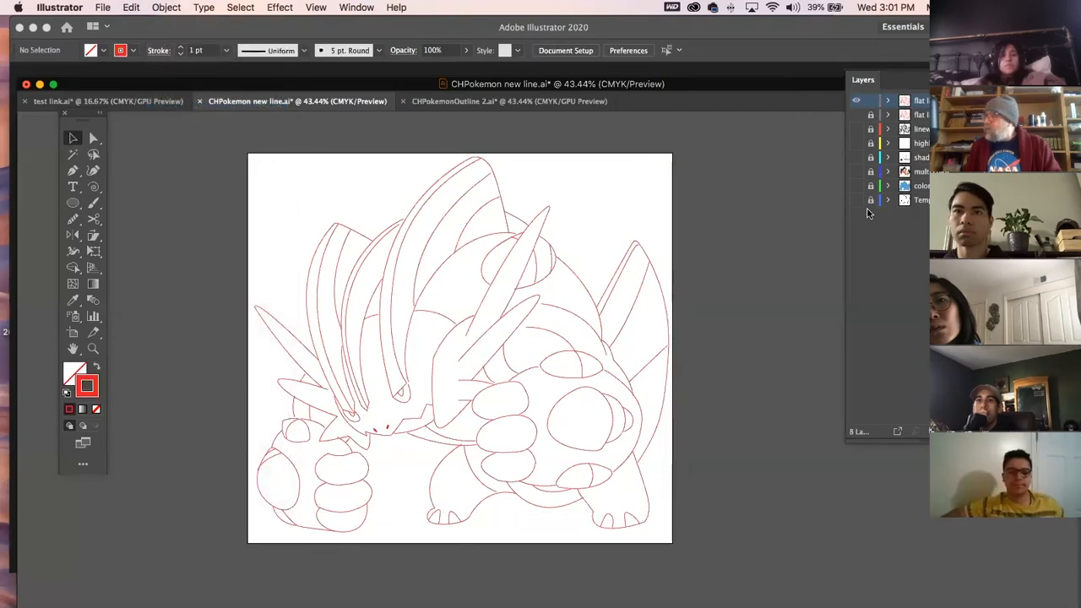
drag(257, 101, 215, 103)
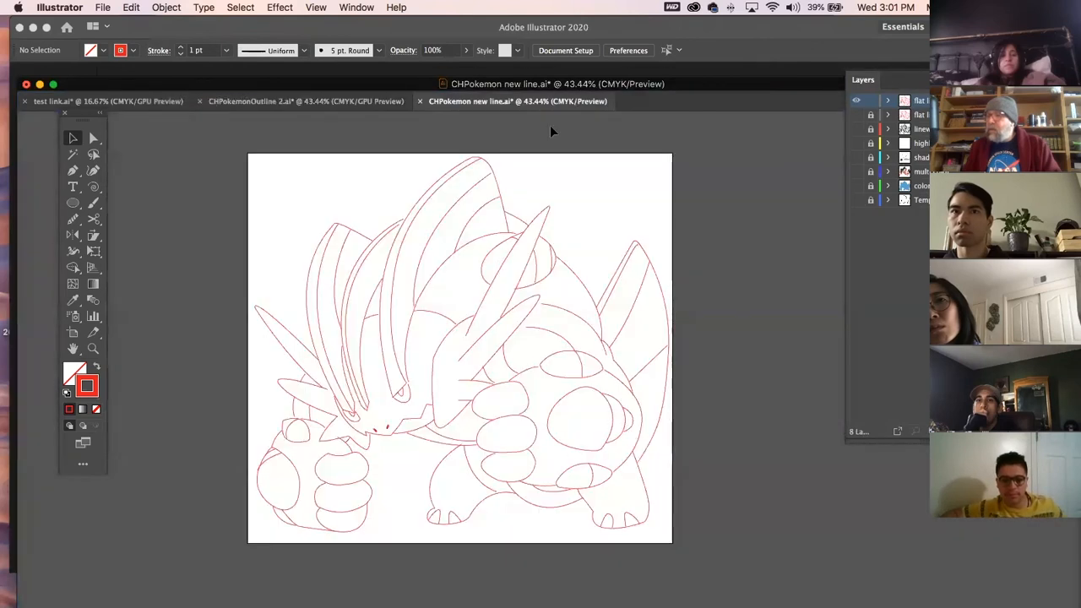
drag(237, 144, 699, 582)
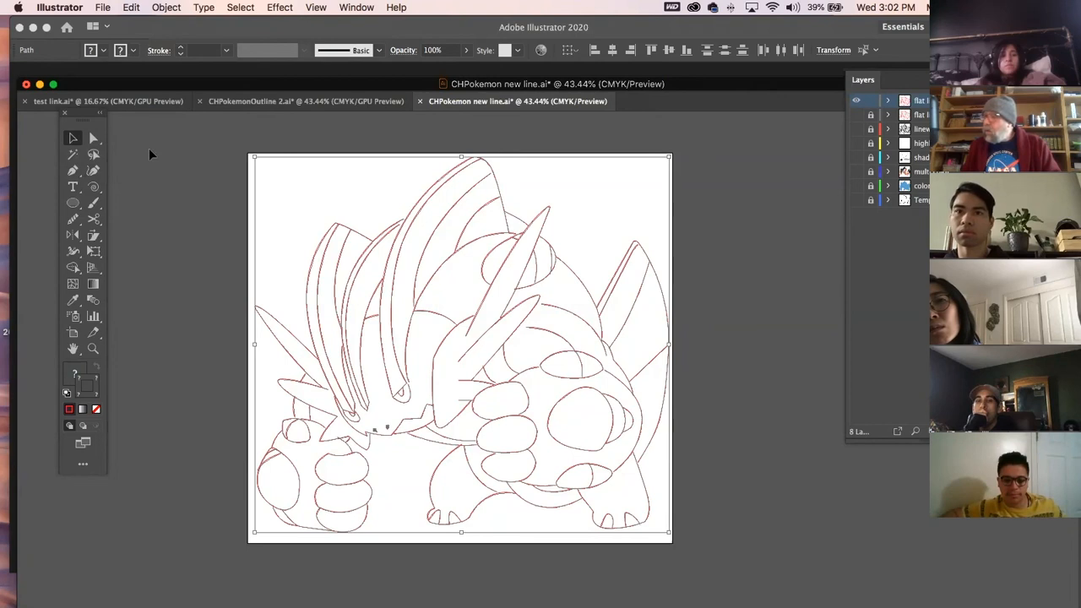
click(175, 6)
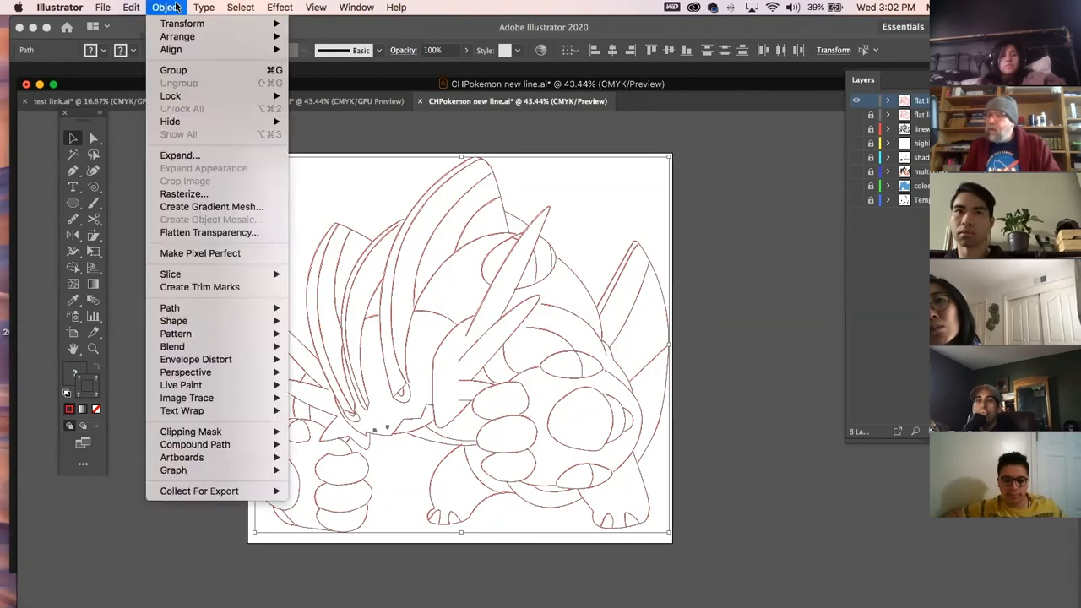
click(176, 7)
click(191, 333)
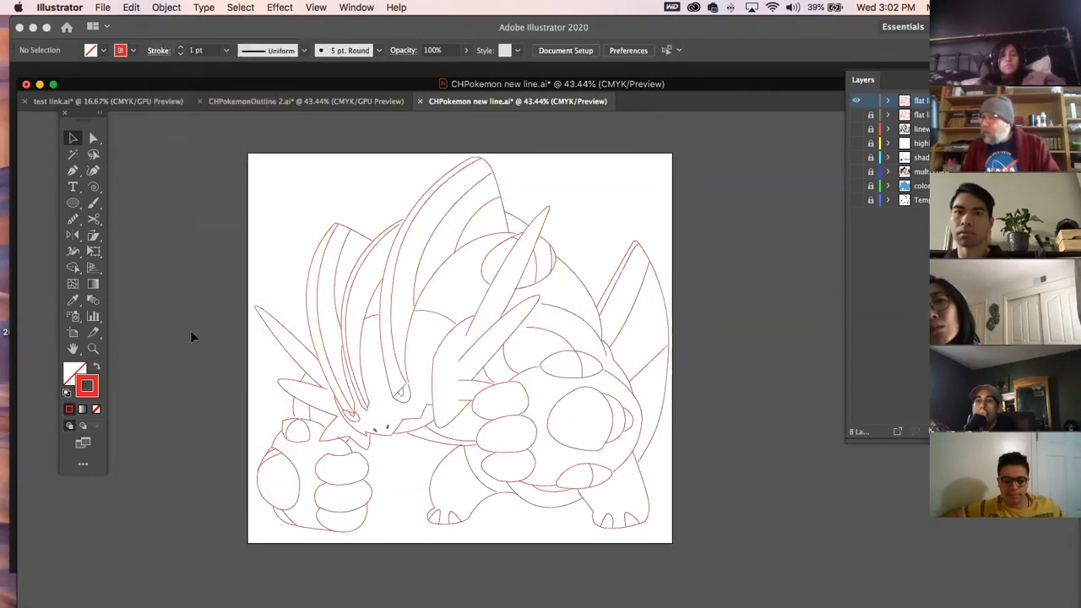
Draw a circle about 1.17 in wide near the artboard's upper-left corner, with a yellow fill and no stroke
drag(569, 373, 515, 373)
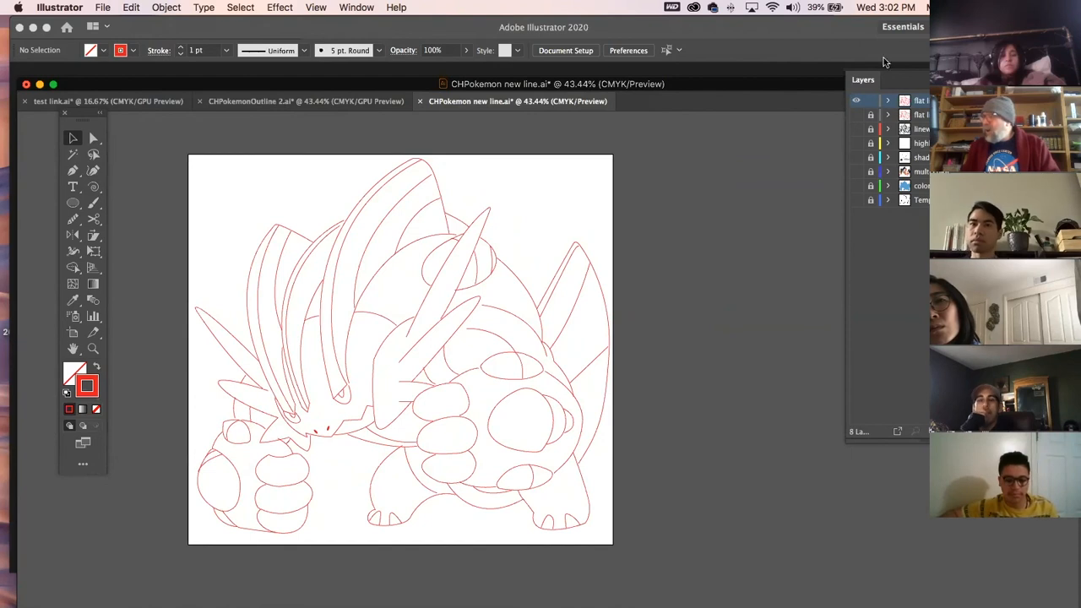
click(72, 204)
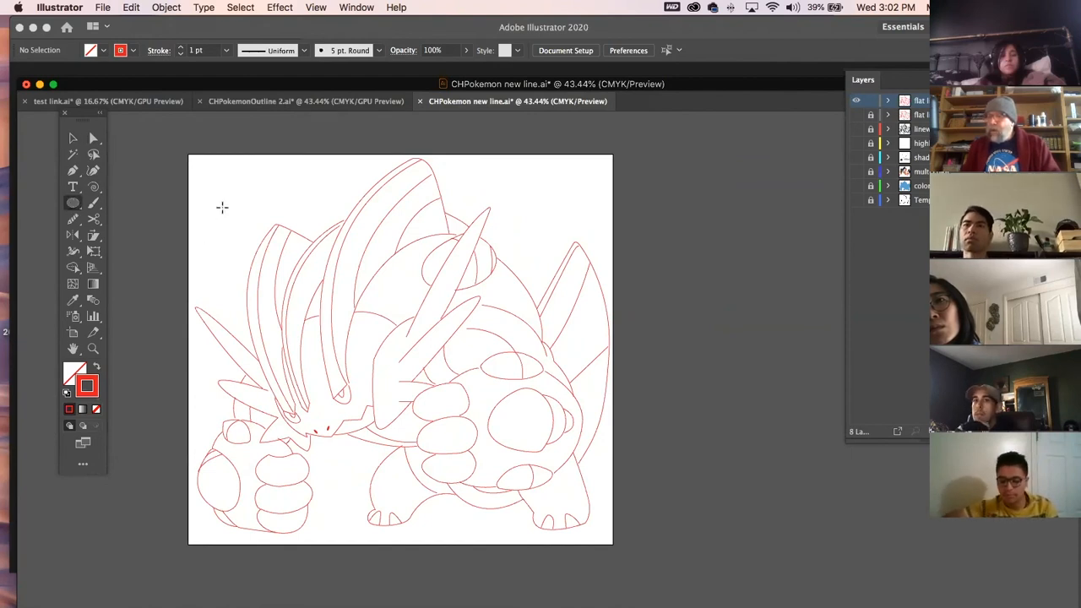
drag(218, 194, 231, 215)
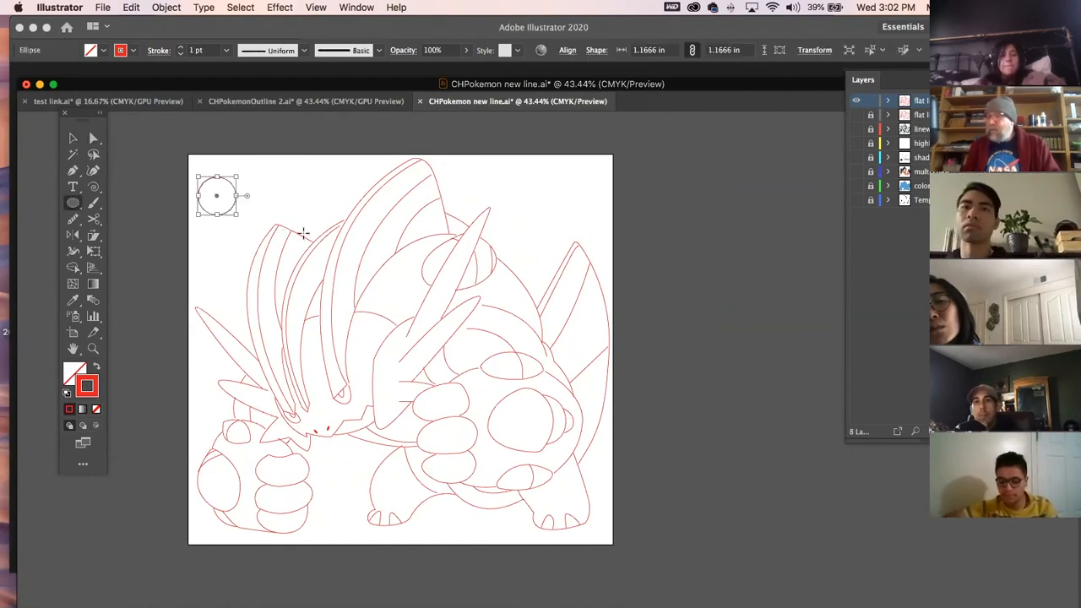
click(96, 409)
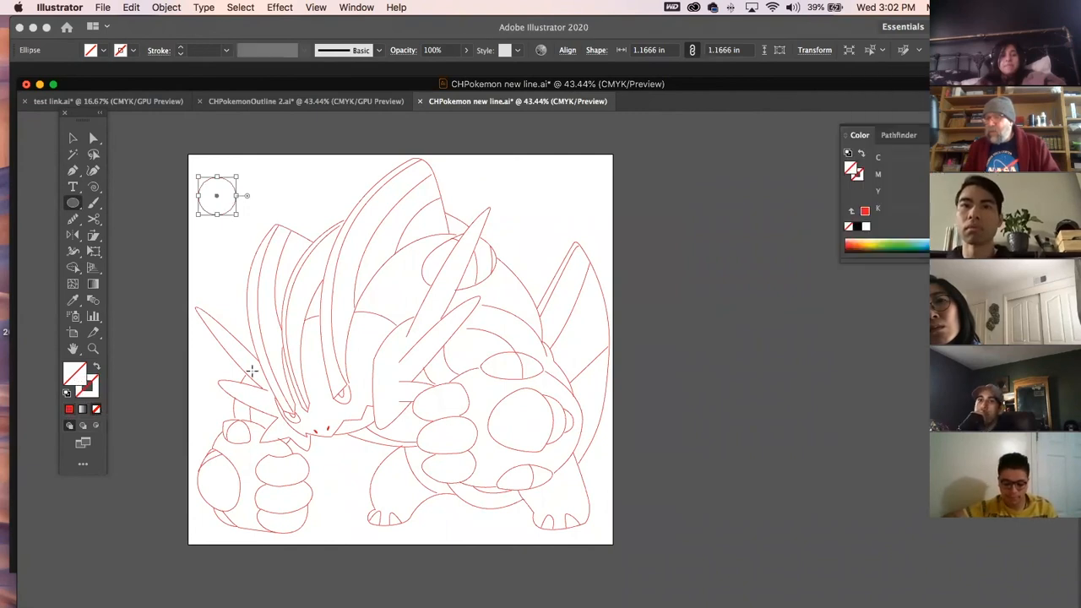
click(874, 243)
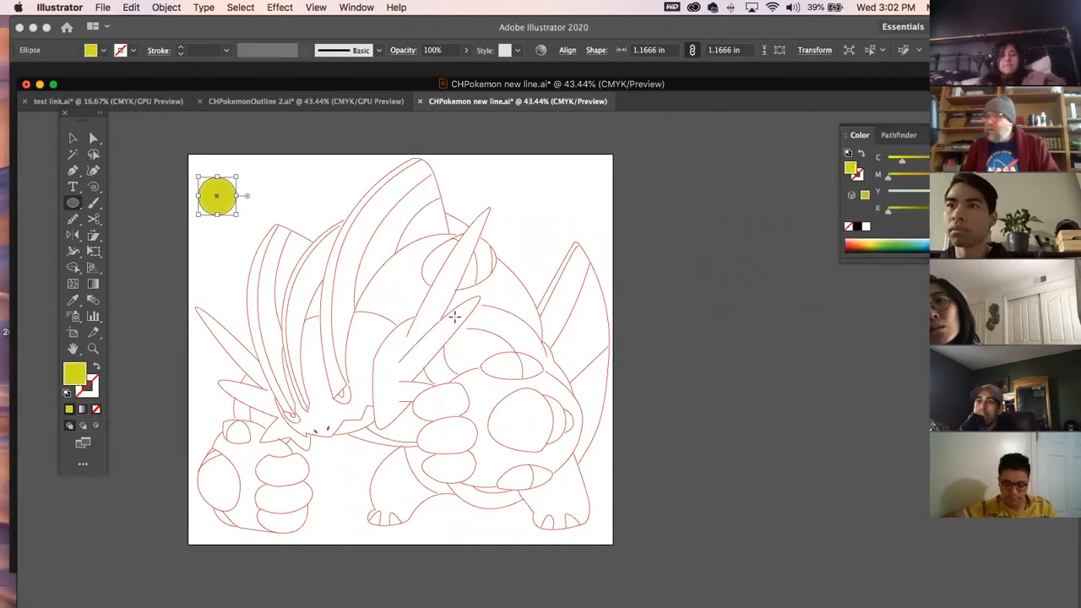
Select the yellow circle and lock it in place
click(72, 137)
click(121, 120)
key(space)
drag(384, 210, 398, 175)
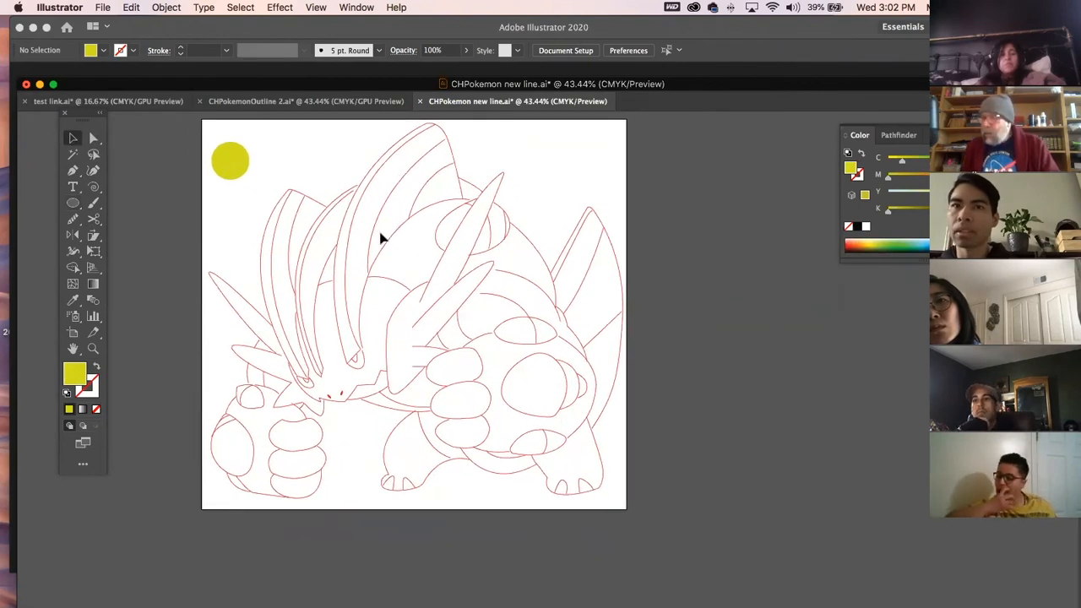
click(229, 163)
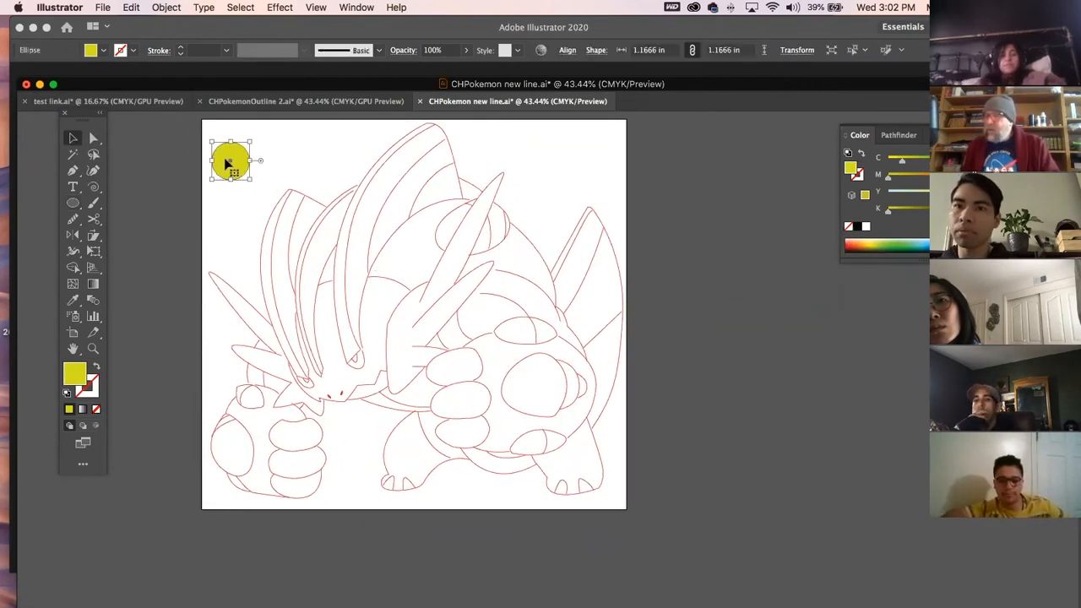
key(super+2)
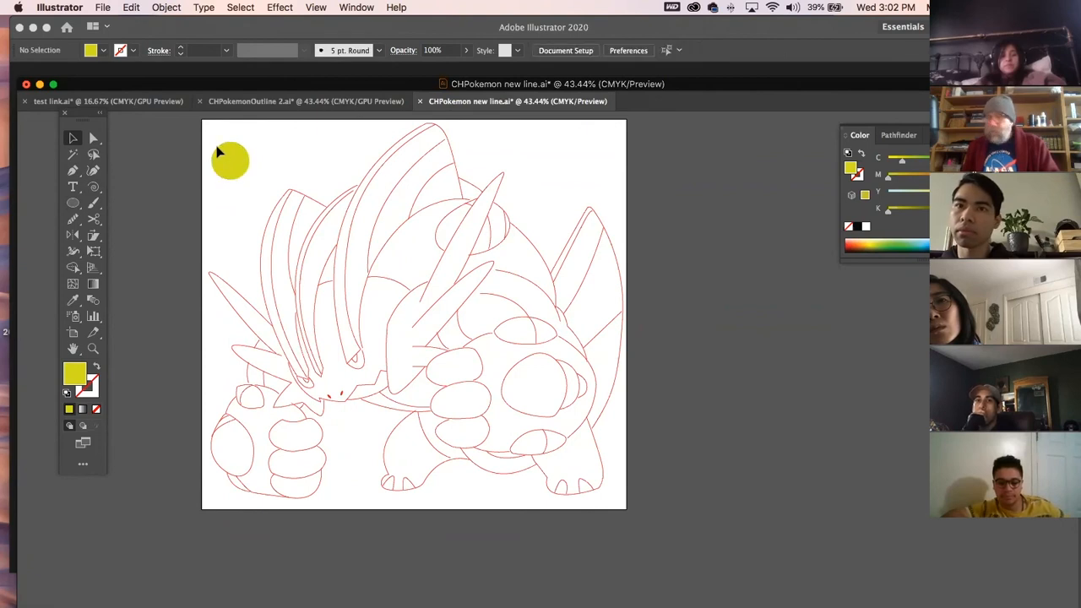
Select all of the line art and give it no fill and a black stroke
key(super+a)
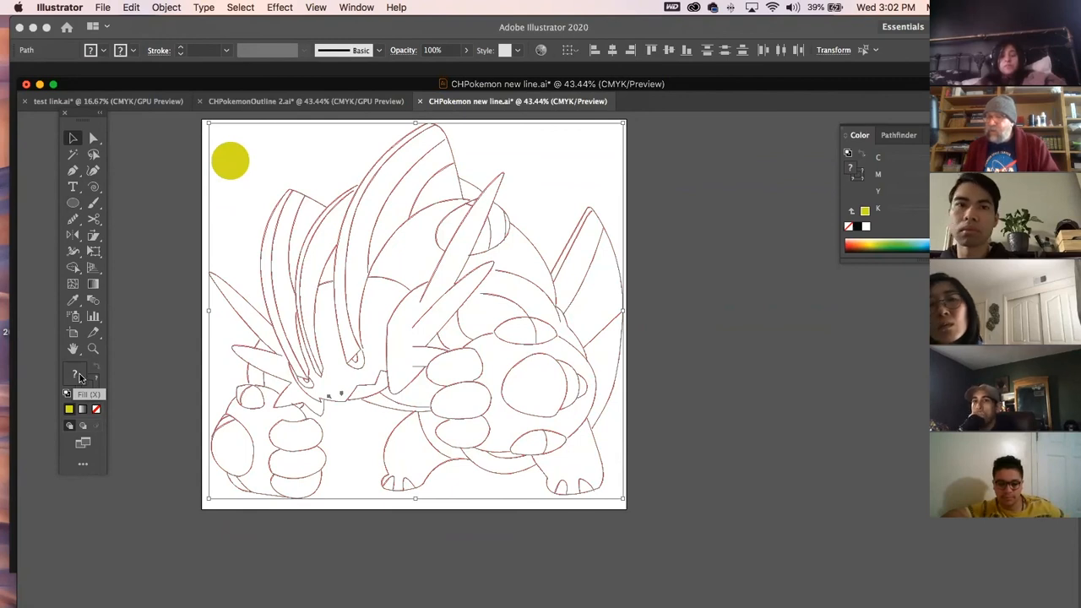
click(97, 410)
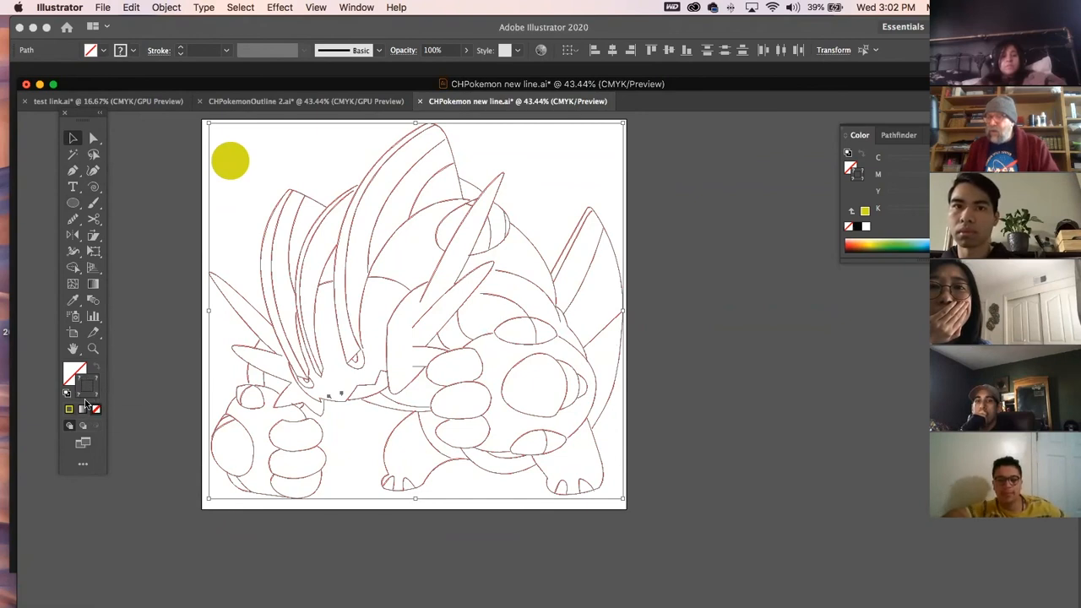
click(858, 226)
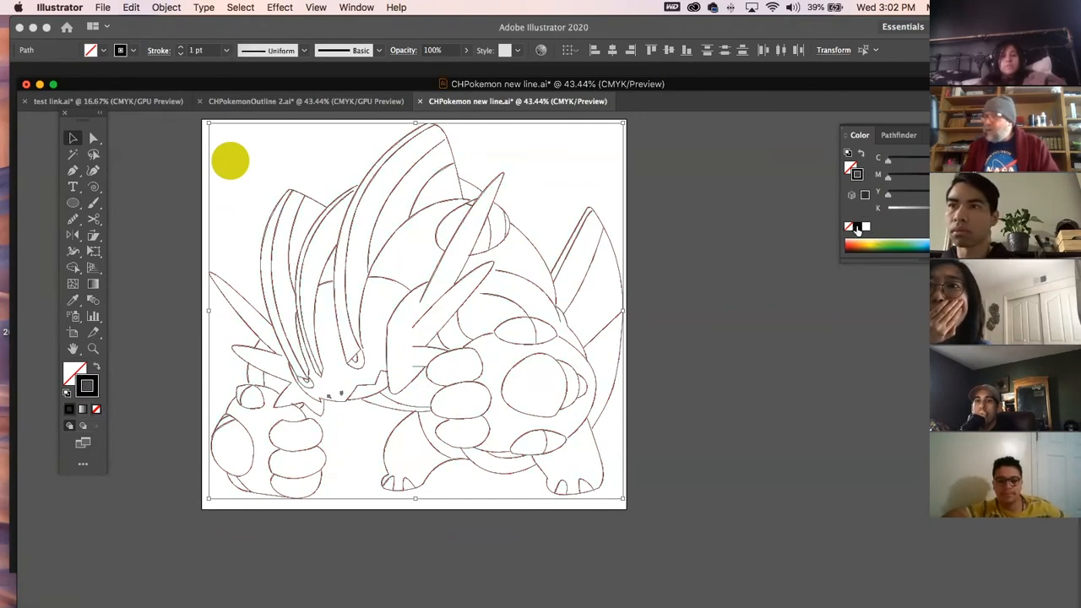
click(126, 141)
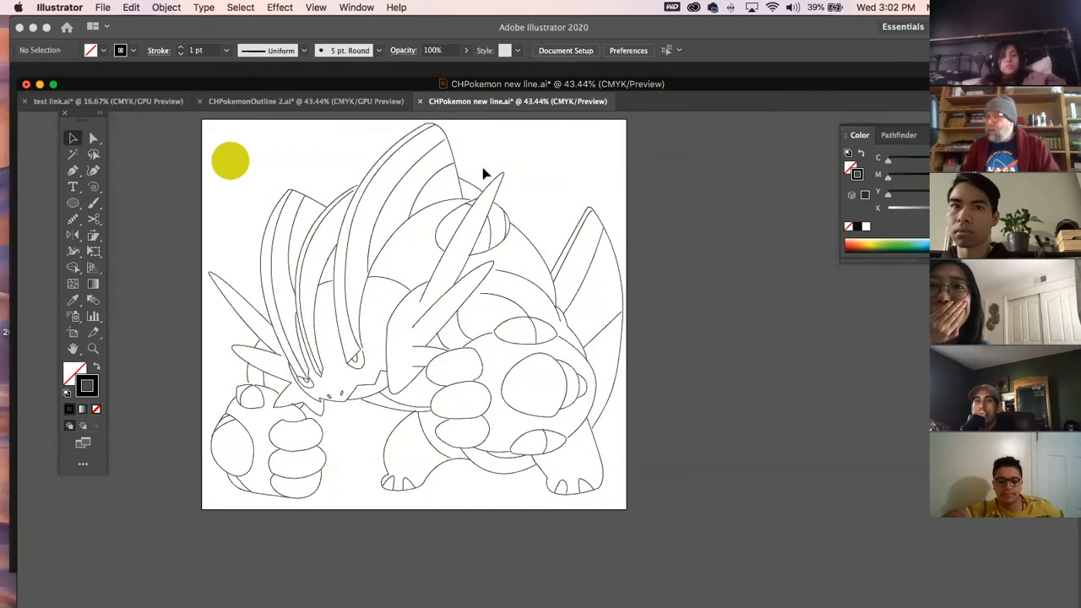
Select all of the line art again and set its stroke weight to 3 pt
drag(344, 200, 355, 196)
drag(208, 128, 676, 527)
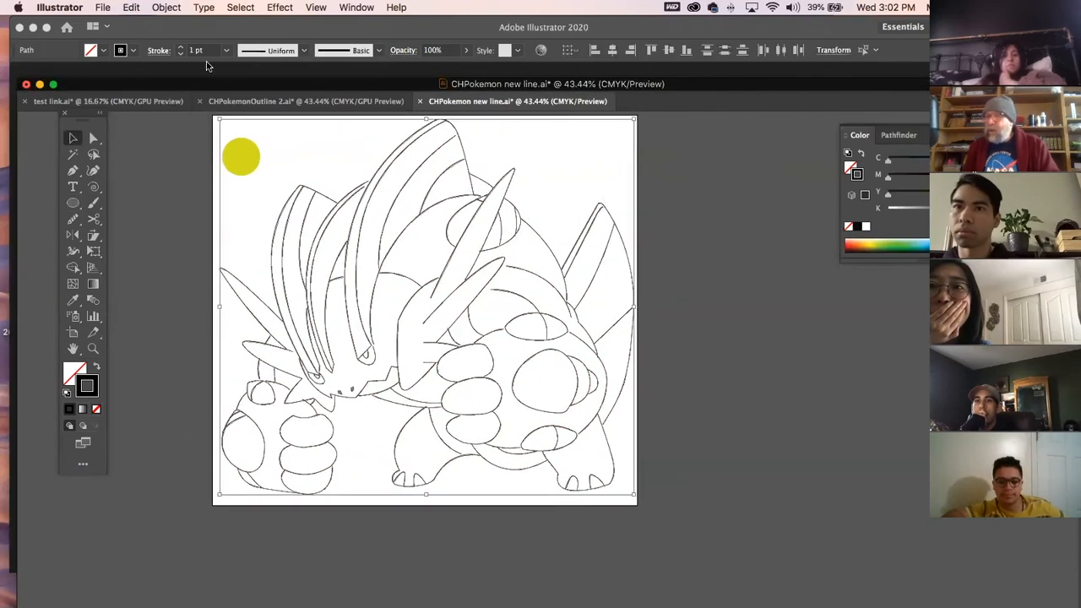
click(180, 48)
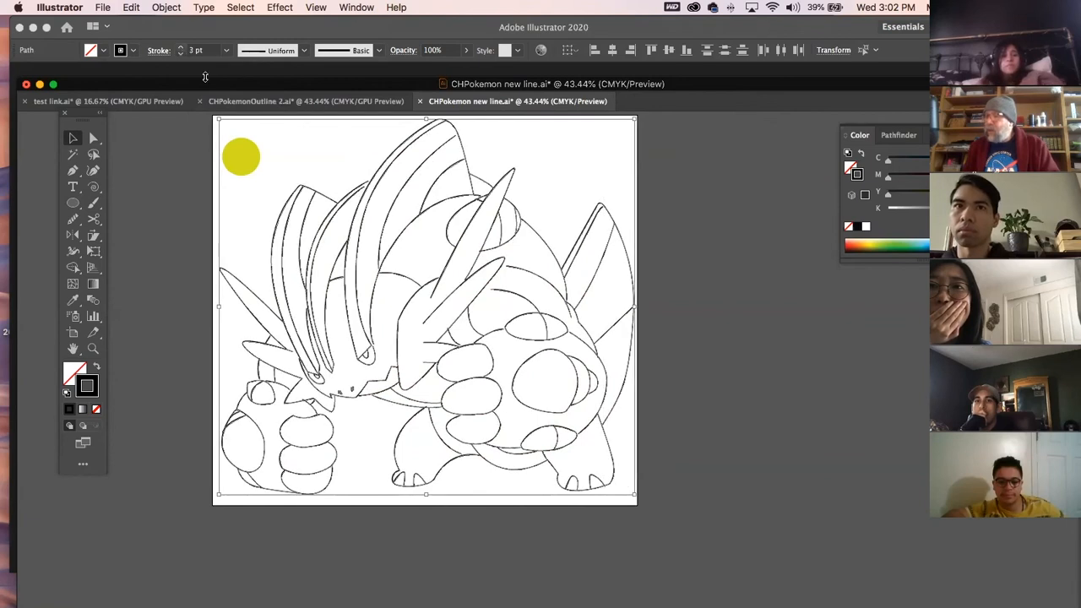
click(179, 48)
click(768, 389)
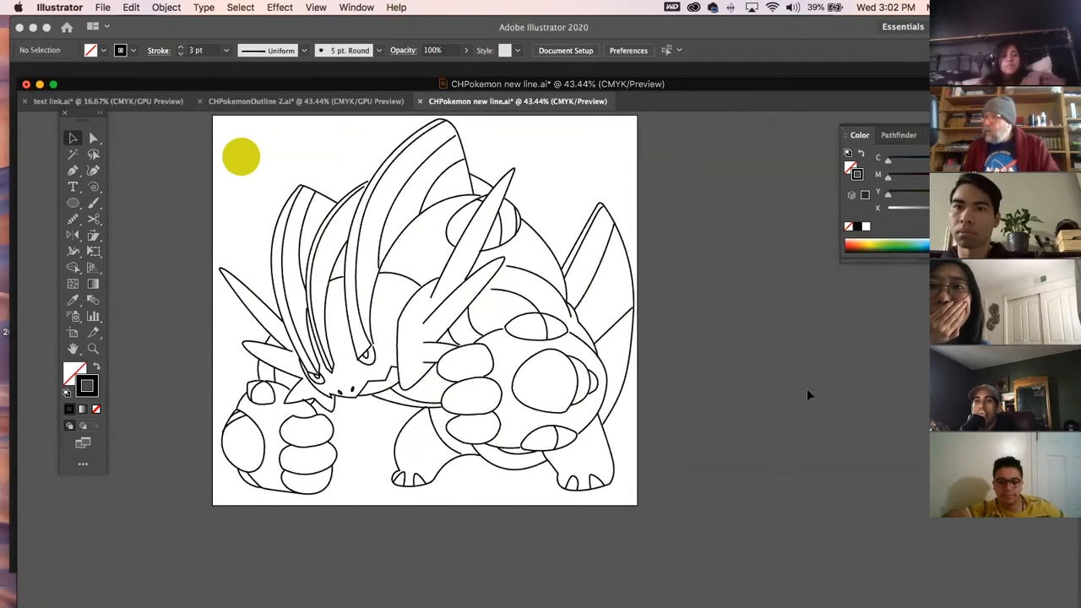
Use the Width tool to taper the shoulder curve's upper end to a point and thicken the back outline above it
drag(426, 375, 435, 388)
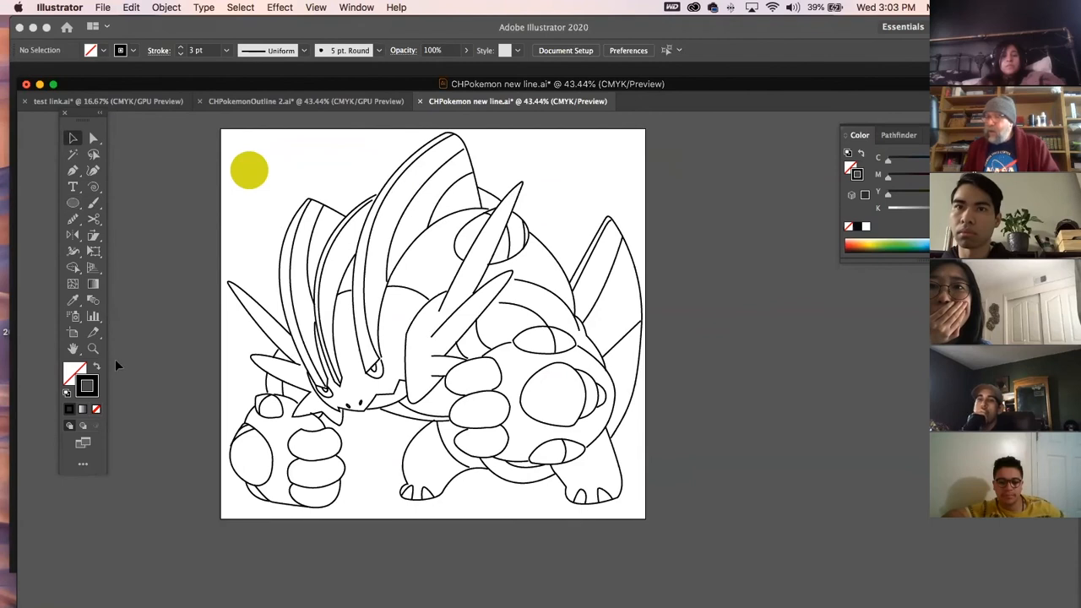
key(z)
mouse_move(583, 382)
mouse_down()
mouse_move(635, 350)
mouse_move(670, 301)
mouse_move(688, 342)
mouse_up()
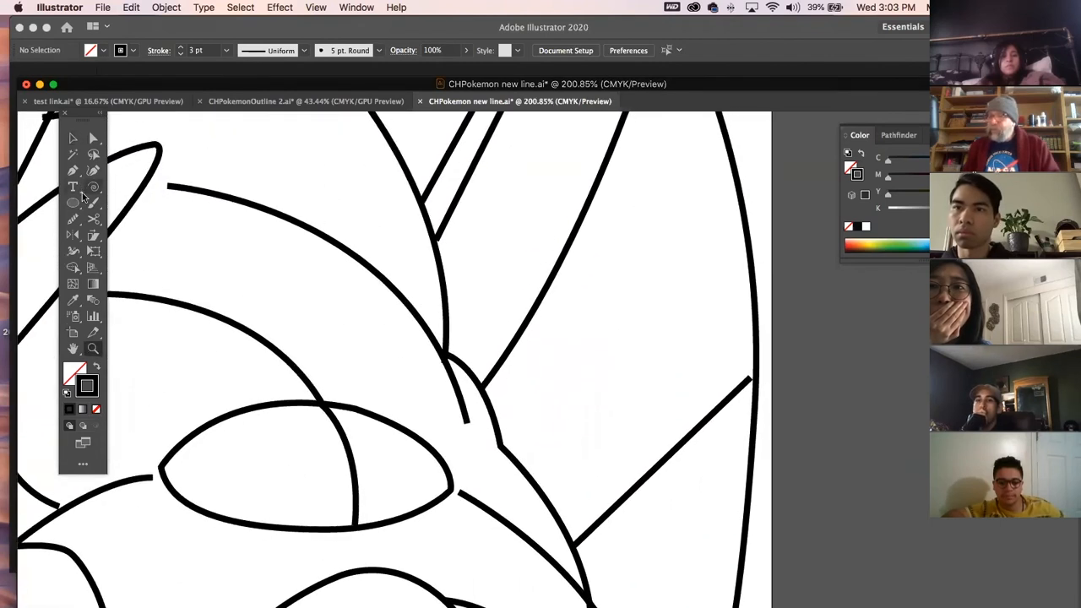
click(72, 251)
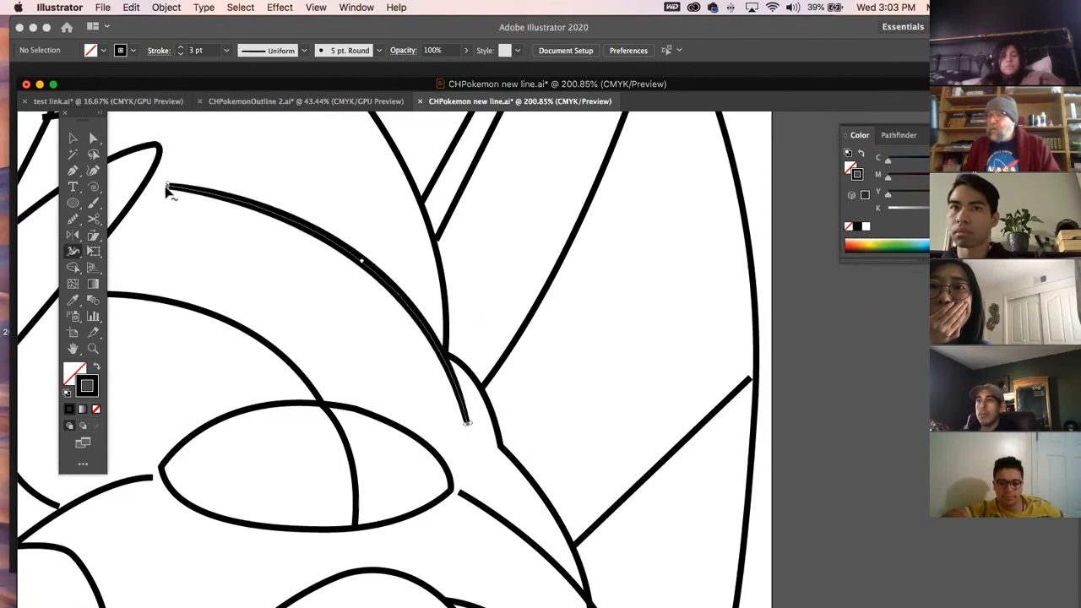
drag(168, 192, 168, 186)
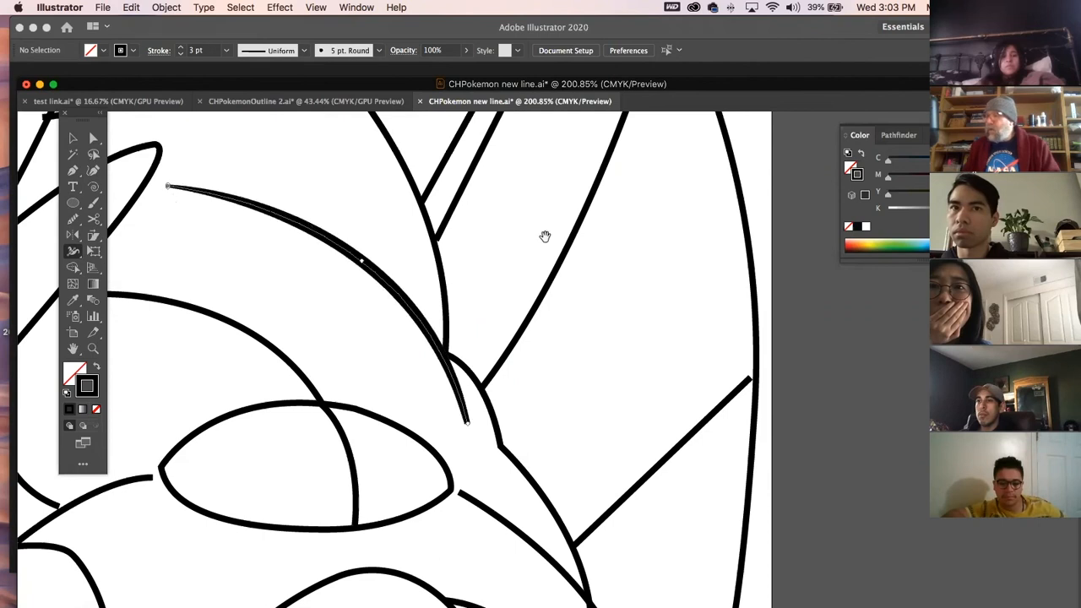
drag(545, 236, 579, 549)
drag(427, 459, 433, 457)
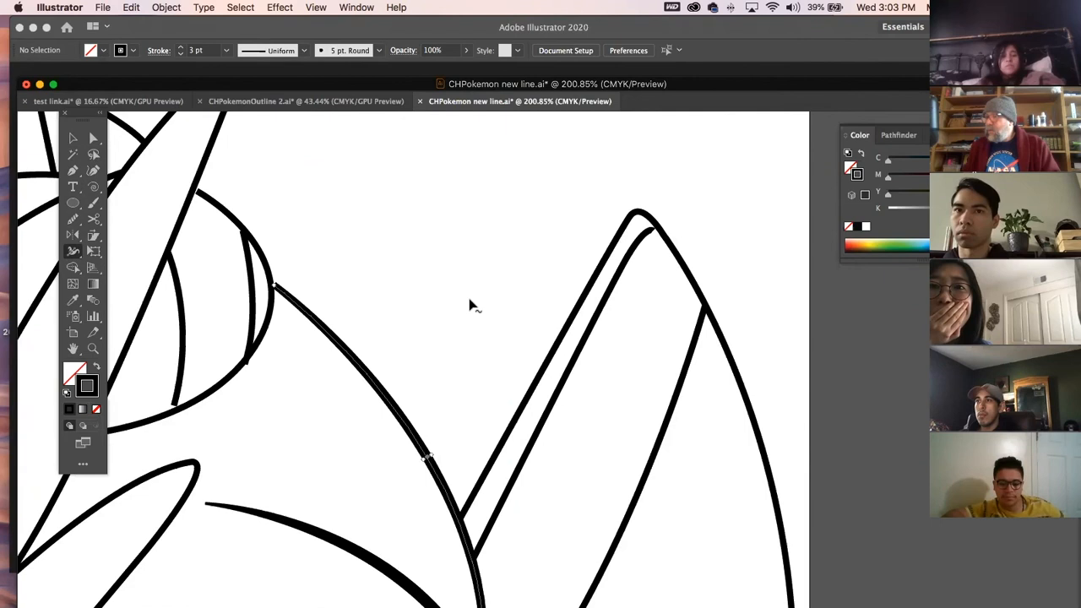
Thicken the outer outline of the rear fin with the Width tool so its line swells along the outer edge
key(super+minus)
key(super+minus)
key(super+minus)
key(super+minus)
key(super+minus)
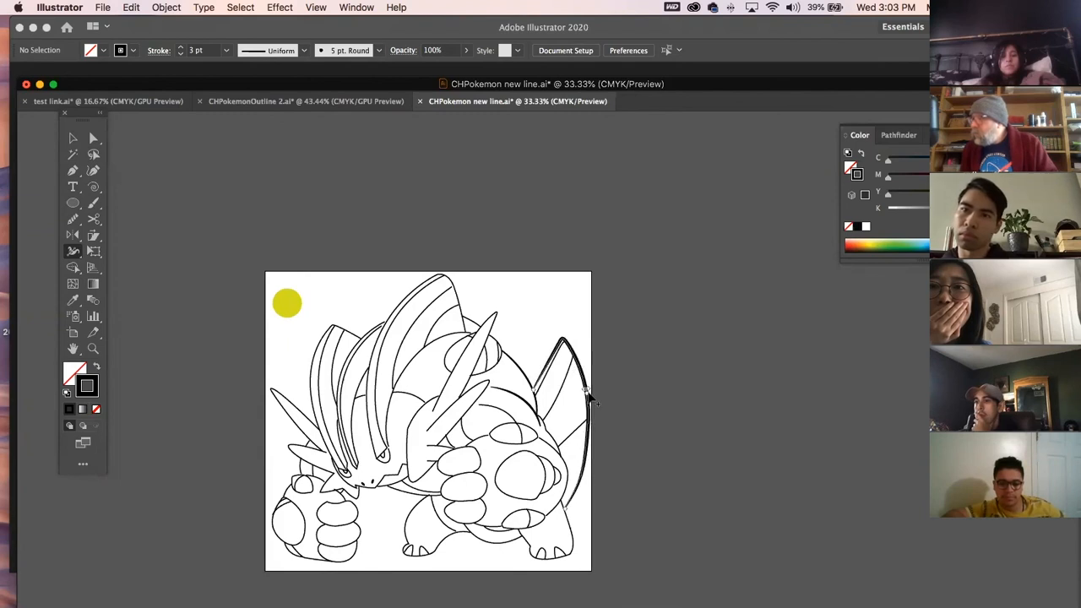
click(230, 379)
drag(603, 423, 149, 360)
drag(724, 418, 711, 415)
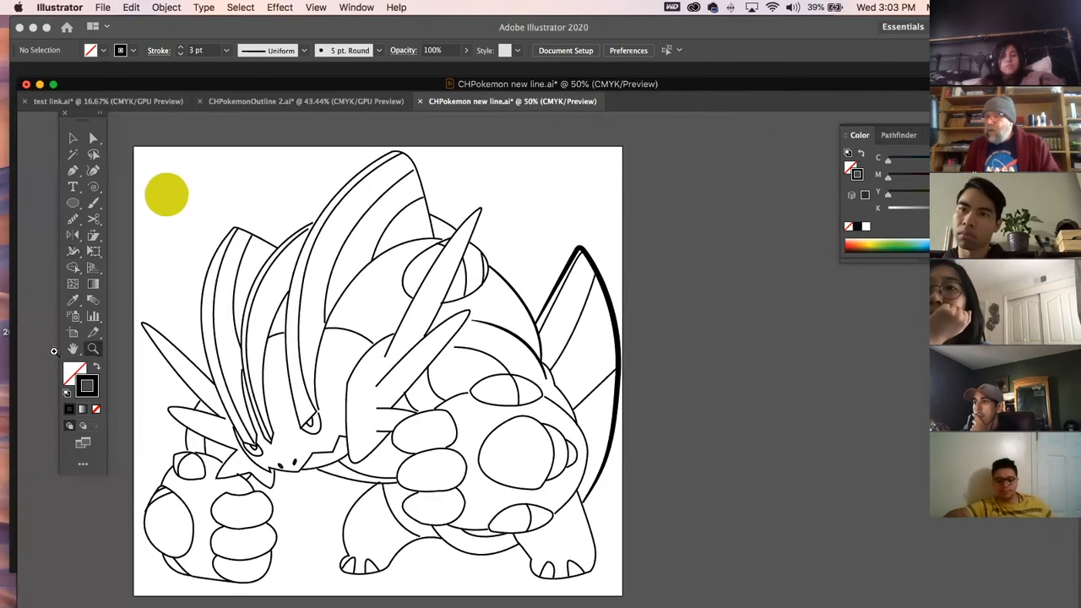
Edit the artboard and extend all four of its edges outward to leave more margin around the character
drag(505, 241, 773, 483)
drag(285, 142, 369, 291)
drag(586, 459, 485, 325)
key(super+minus)
key(super+minus)
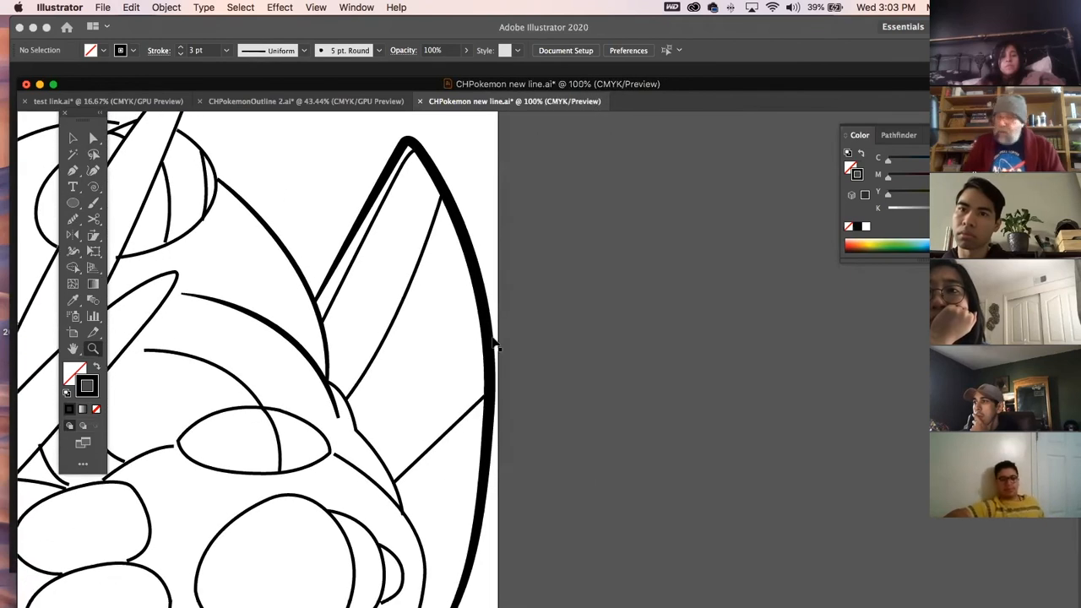
key(super+minus)
key(super+minus)
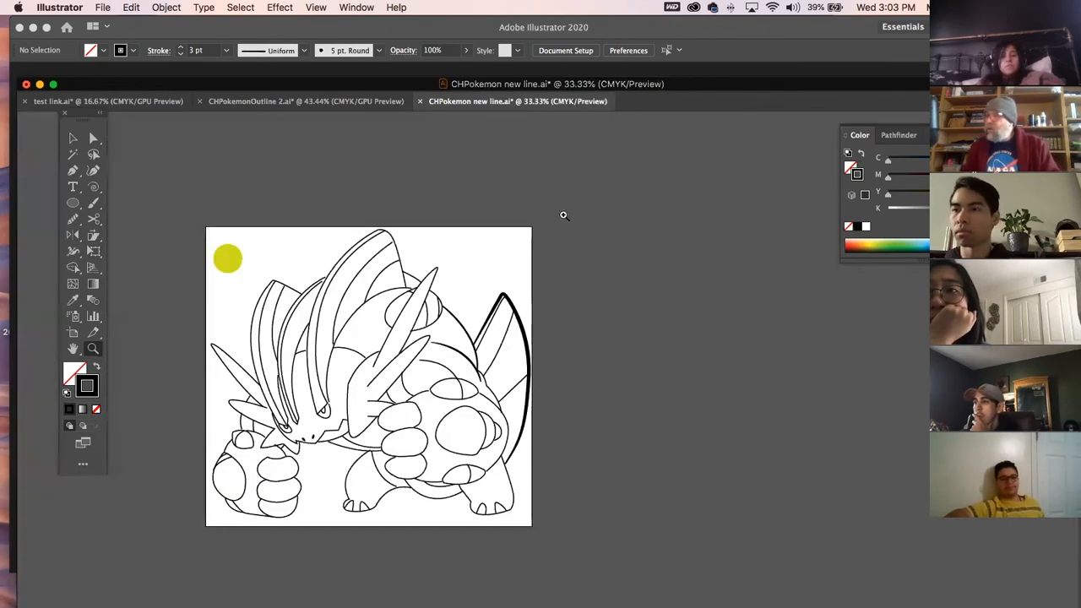
click(565, 51)
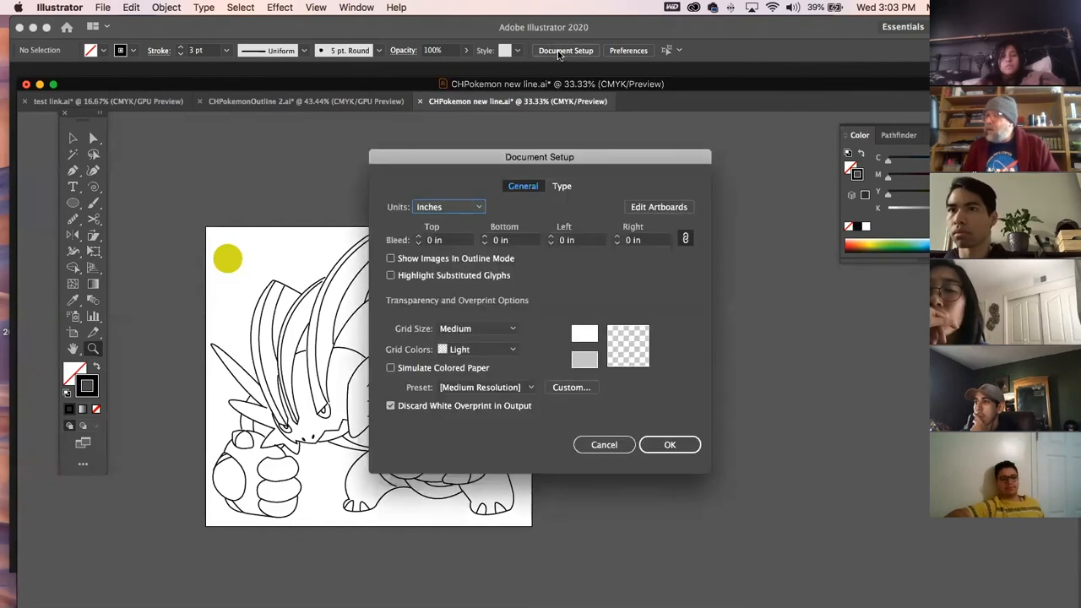
click(668, 207)
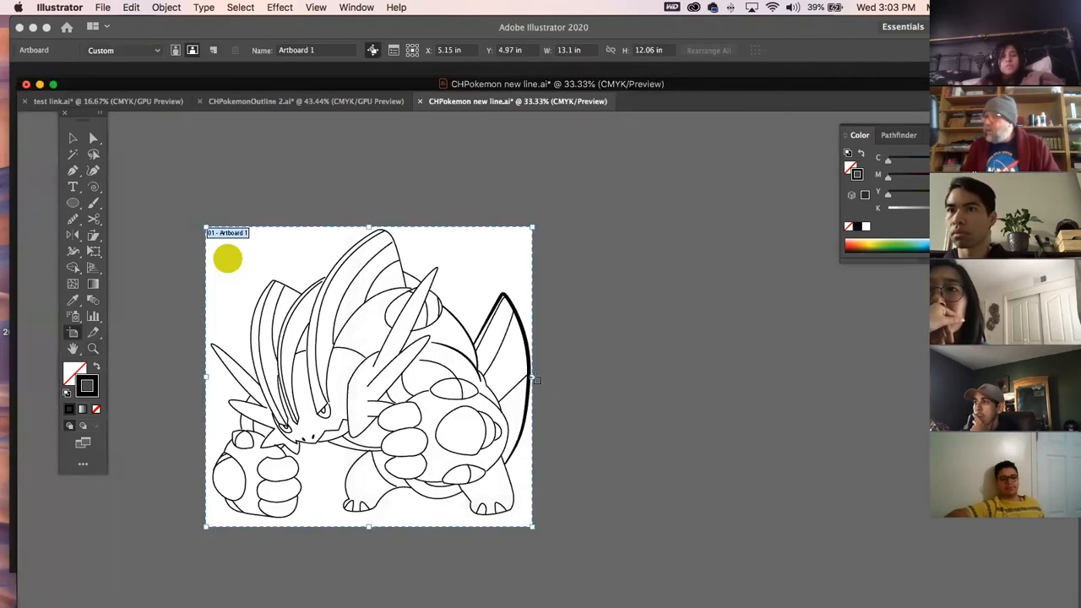
drag(534, 379, 559, 378)
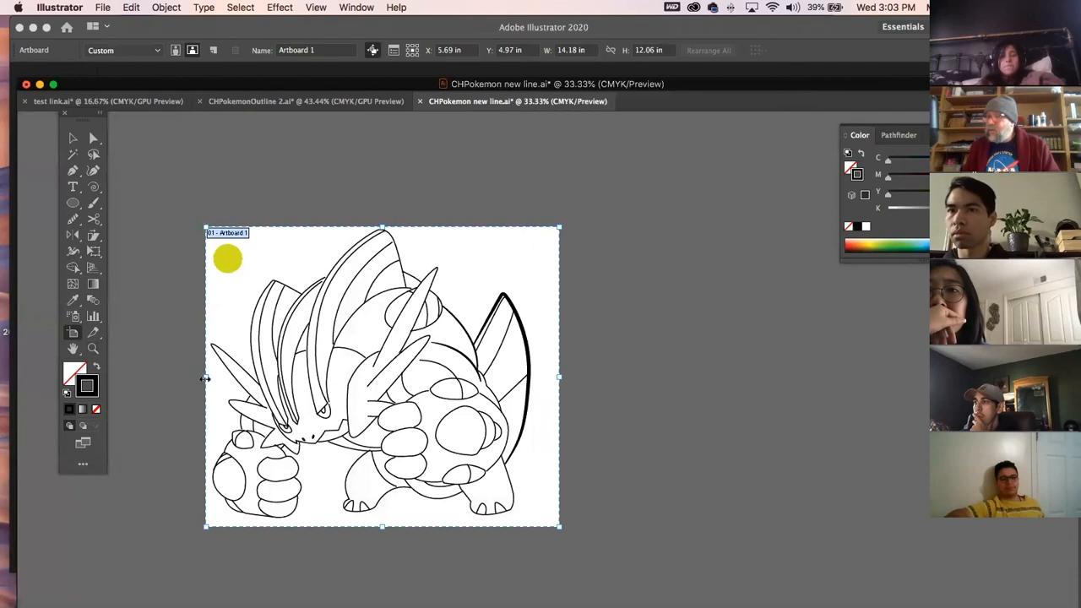
drag(208, 381, 177, 380)
drag(369, 227, 368, 210)
drag(368, 525, 369, 551)
click(72, 138)
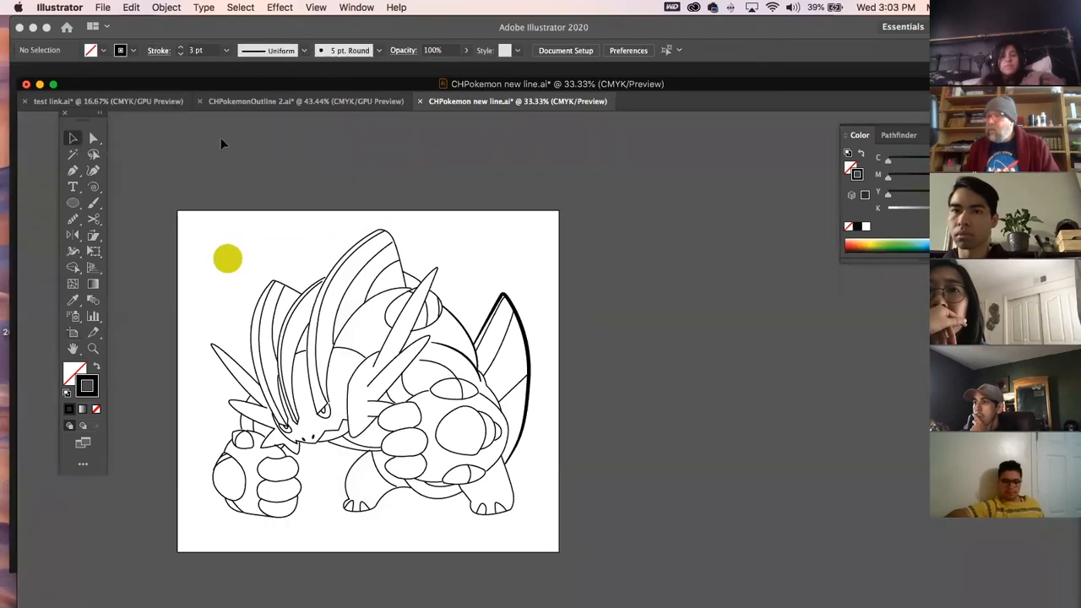
Try to widen the rear fin's outer outline at an added width point below the existing one, and undo it
click(92, 348)
drag(518, 289, 777, 451)
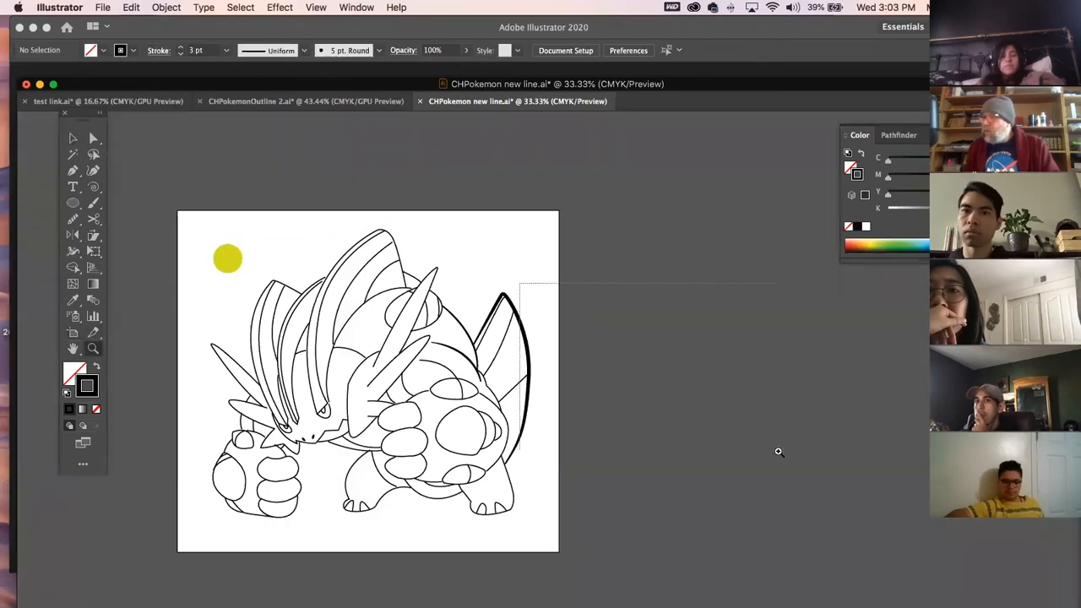
drag(248, 259, 372, 232)
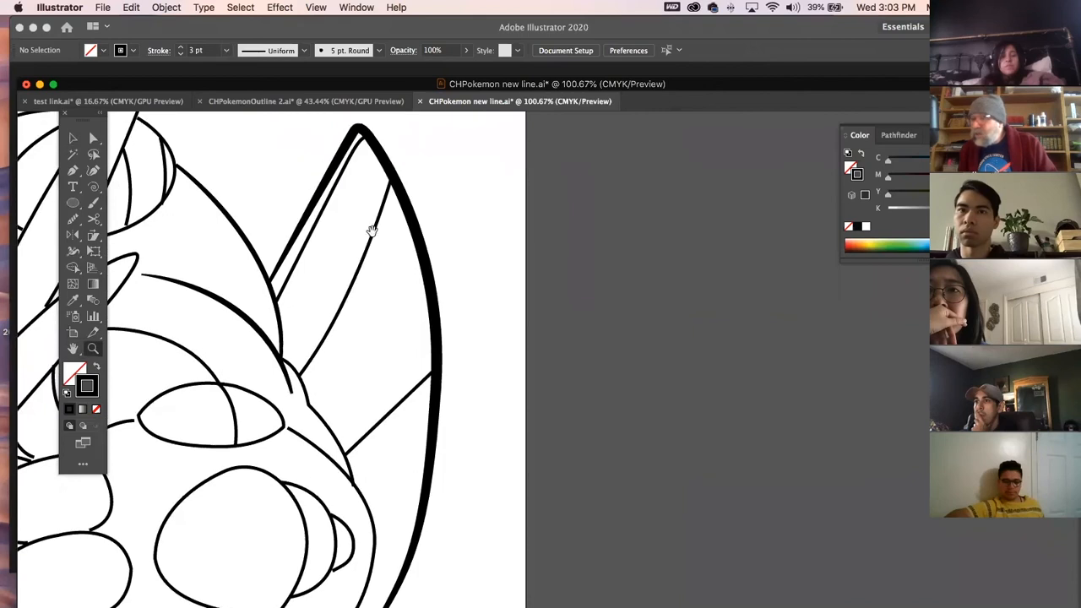
click(73, 251)
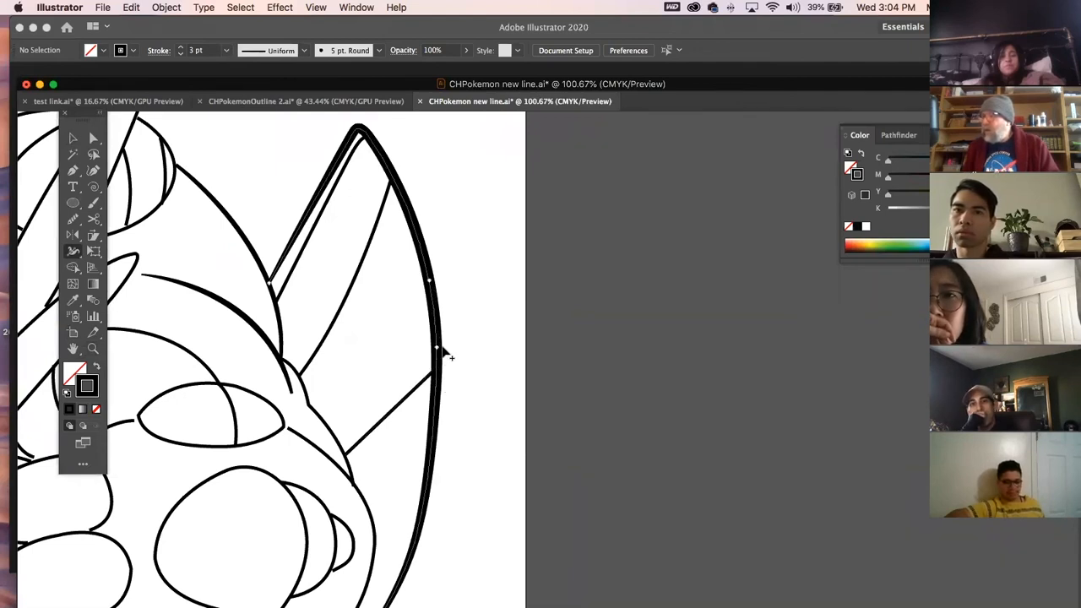
drag(441, 348, 454, 350)
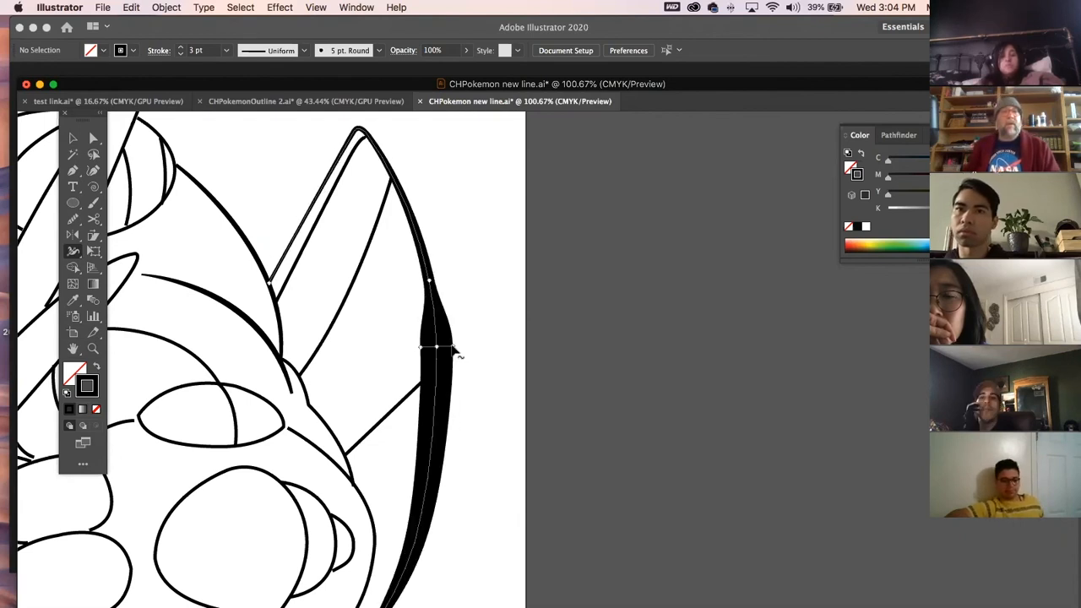
key(super+z)
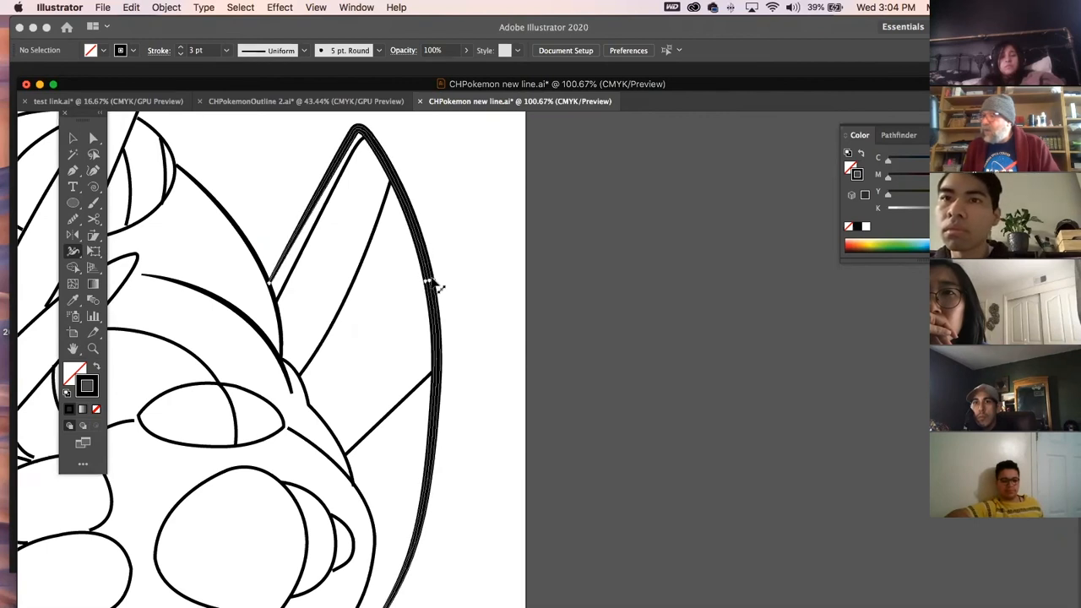
Adjust the rear fin's outer outline with the Width tool so the line thickens at the fin's tip
click(75, 138)
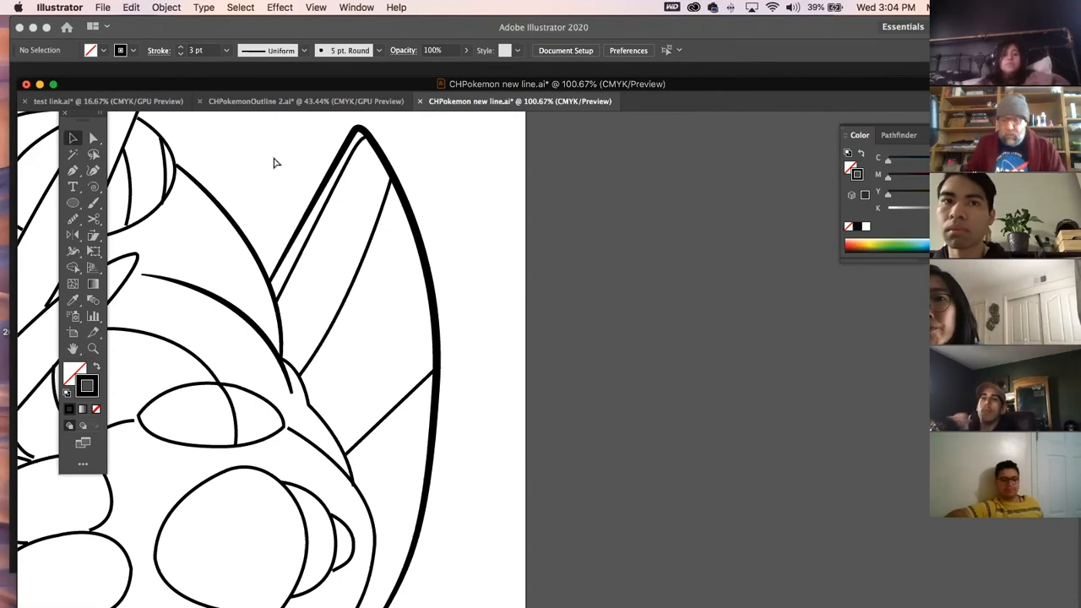
scroll(397, 142, up, 5)
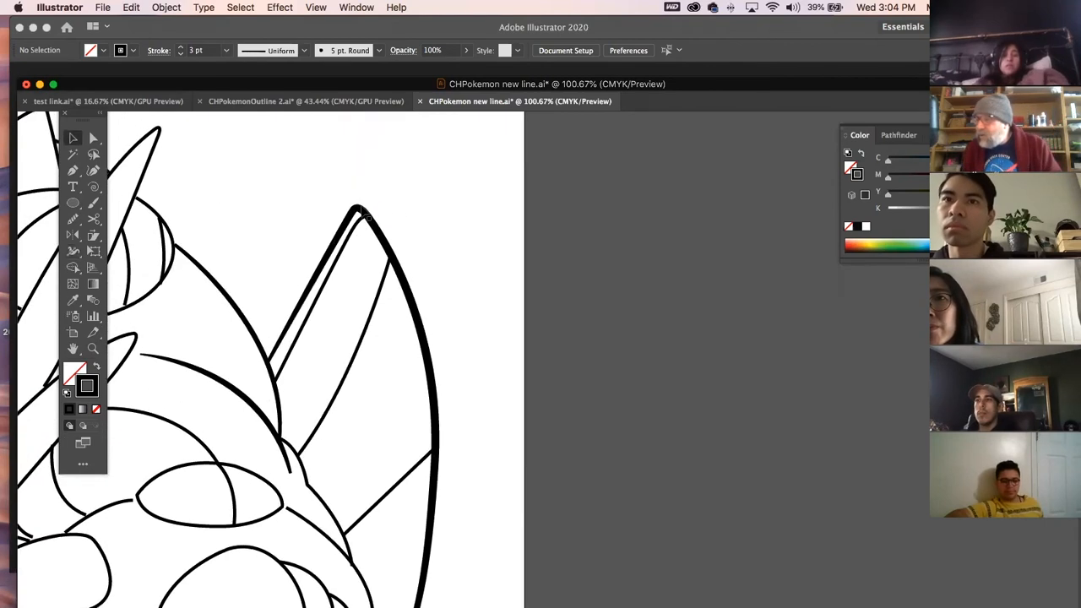
click(73, 251)
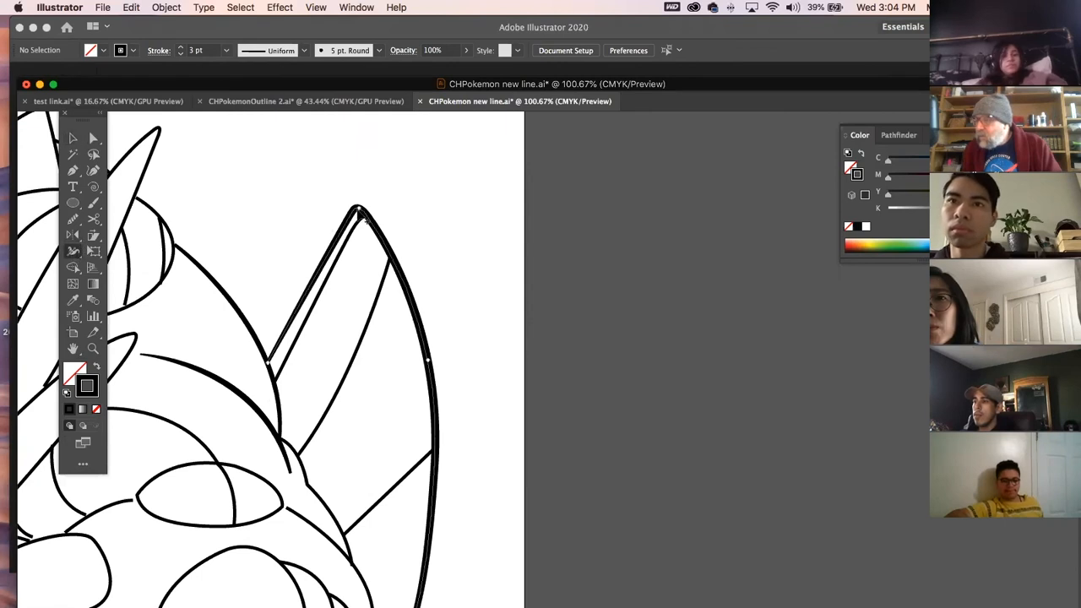
drag(365, 218, 356, 213)
click(74, 139)
Widen the middle of the back outline in front of the rear fin to about 6.9 pt with the Width tool
drag(421, 251, 592, 224)
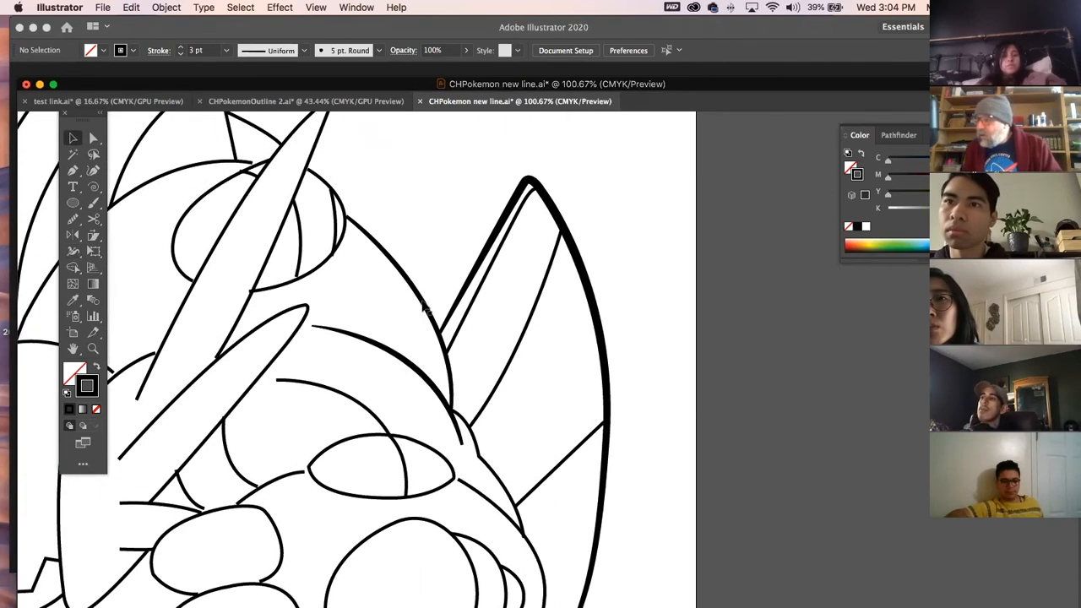
click(430, 302)
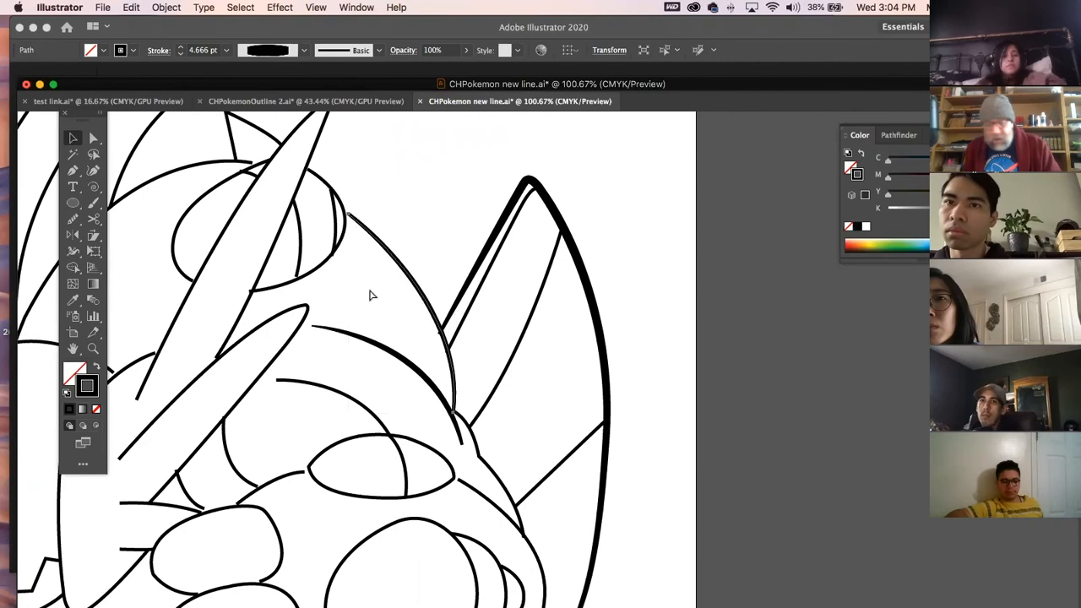
click(73, 251)
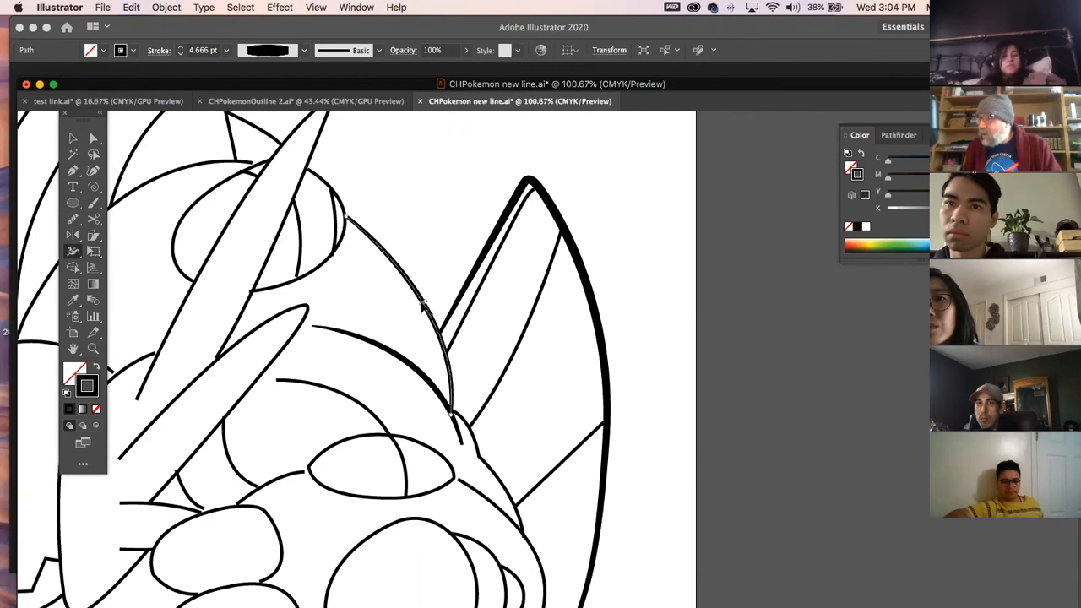
drag(426, 305, 436, 312)
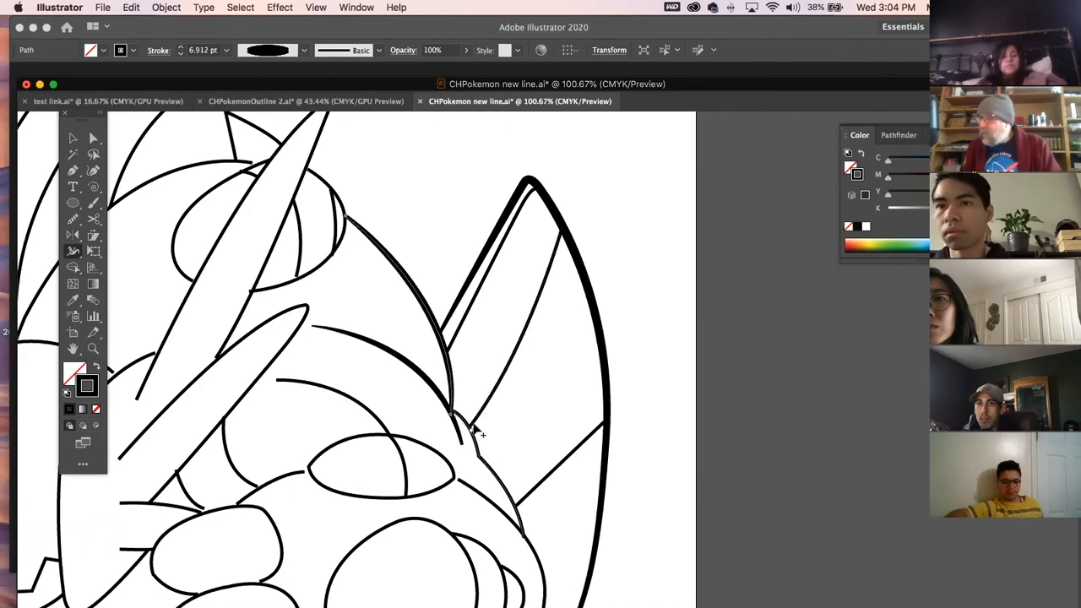
Thicken the short curved outline at the base of the rear fin with the Width tool
click(552, 345)
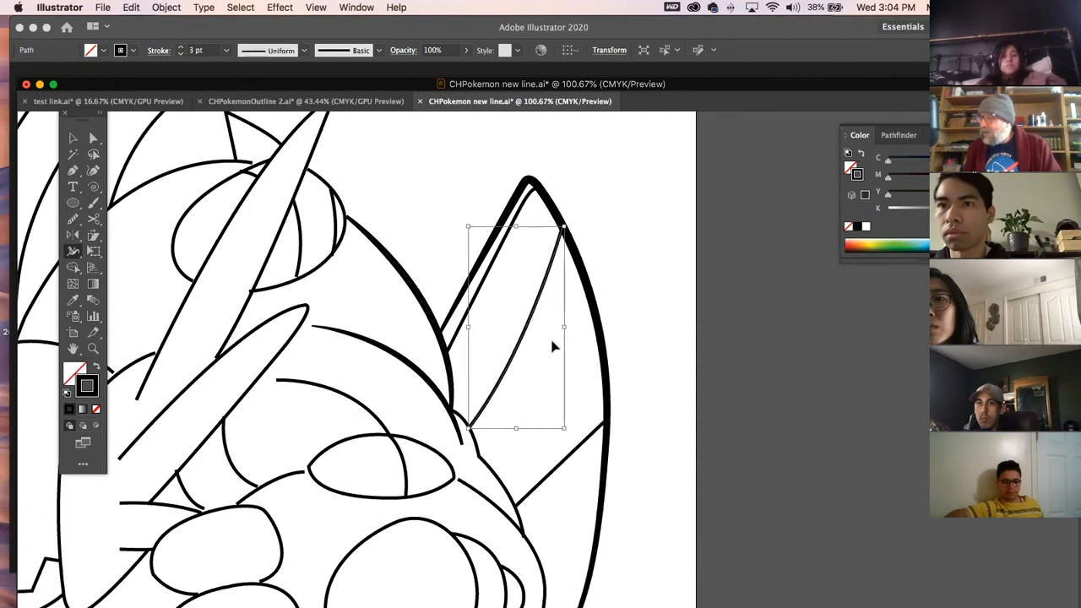
click(553, 345)
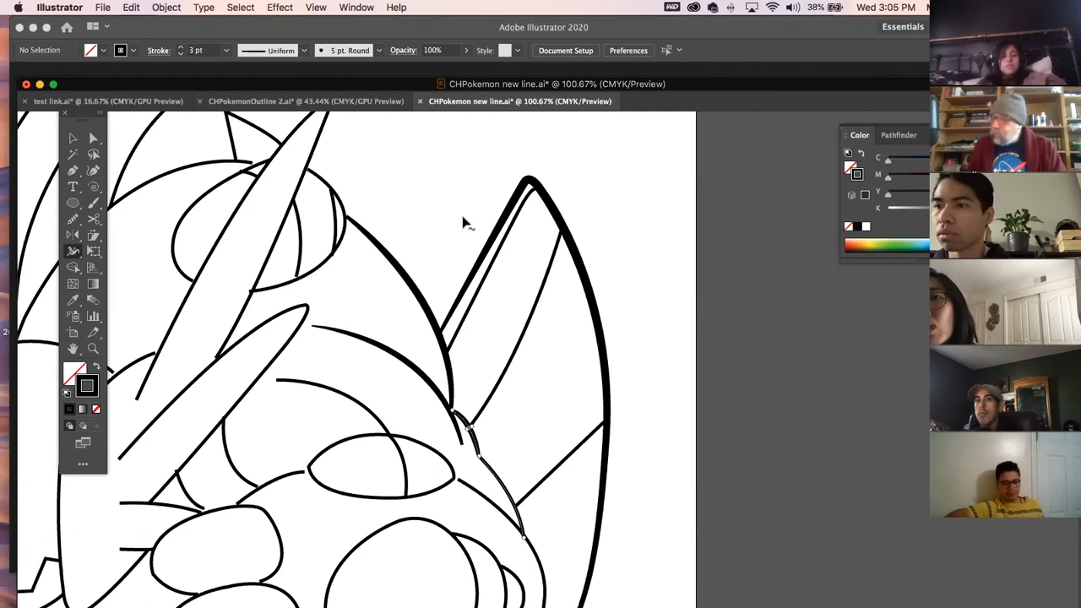
click(66, 141)
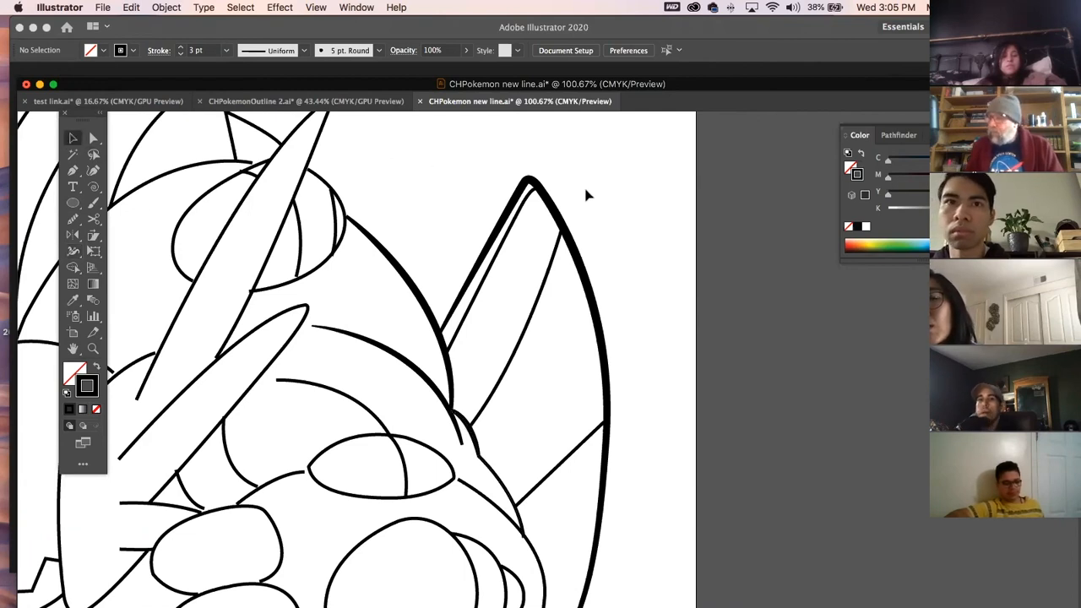
Move the upper end anchor of the front leg's outer outline onto the belly line above it
key(super+1)
key(super+minus)
key(super+minus)
key(super+minus)
drag(619, 340, 533, 368)
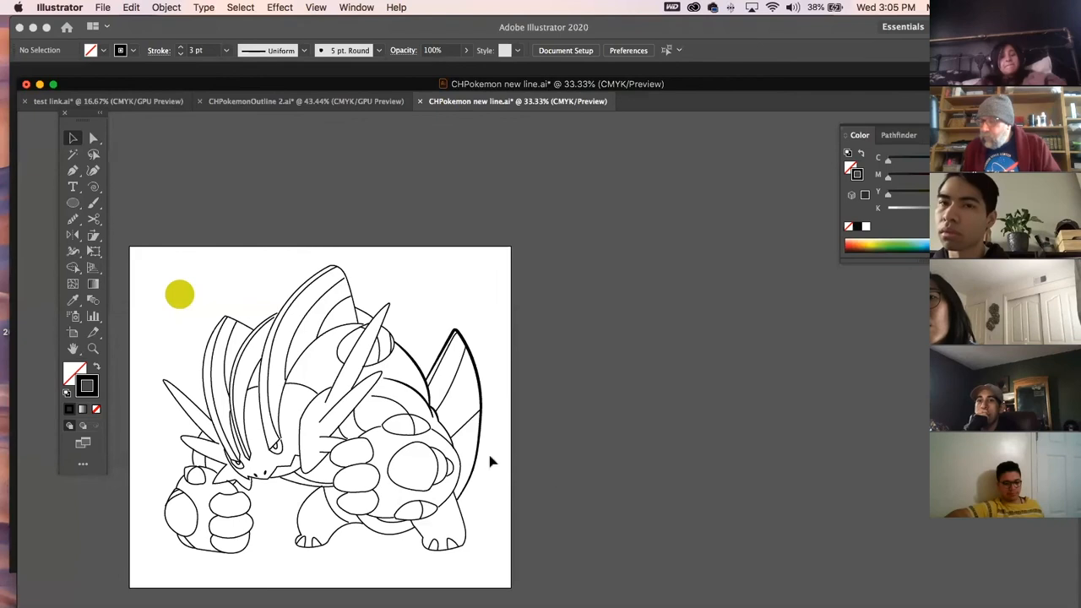
click(93, 348)
drag(342, 521, 520, 570)
drag(374, 526, 611, 498)
drag(479, 326, 583, 496)
click(93, 138)
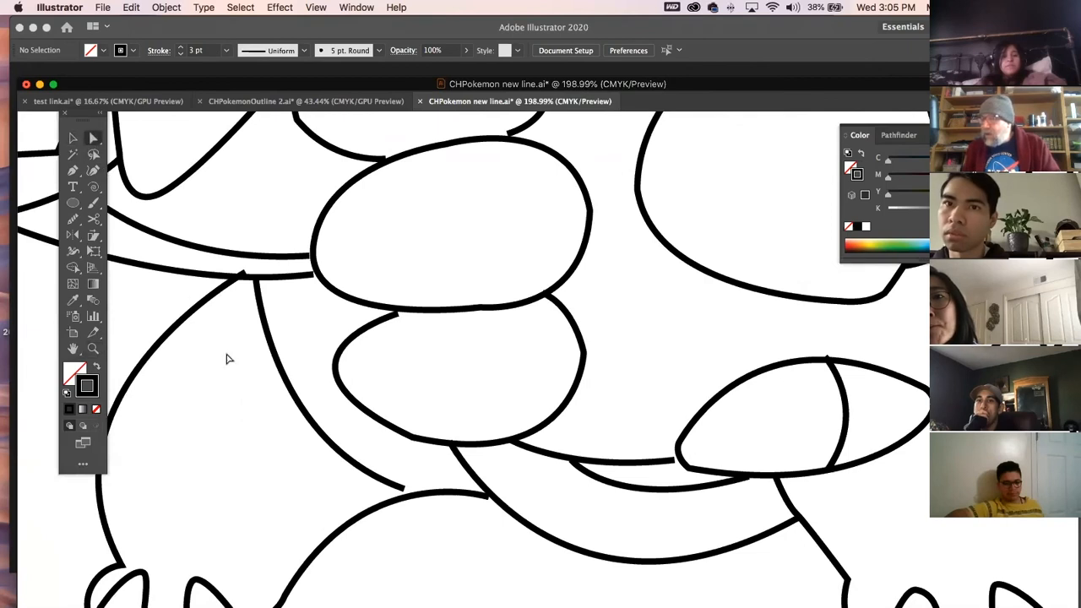
click(221, 293)
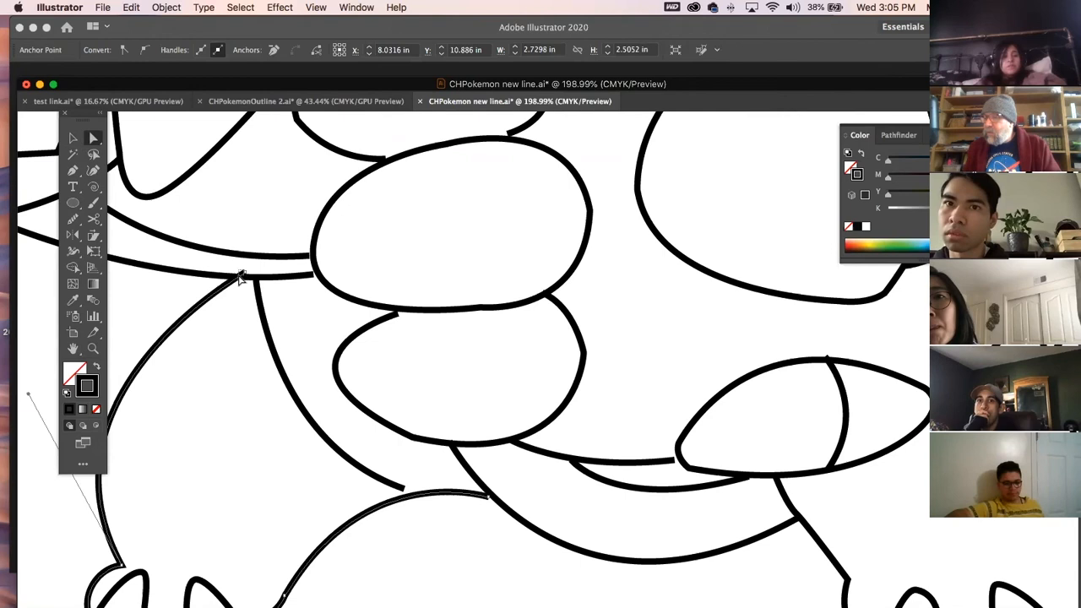
drag(244, 271, 241, 272)
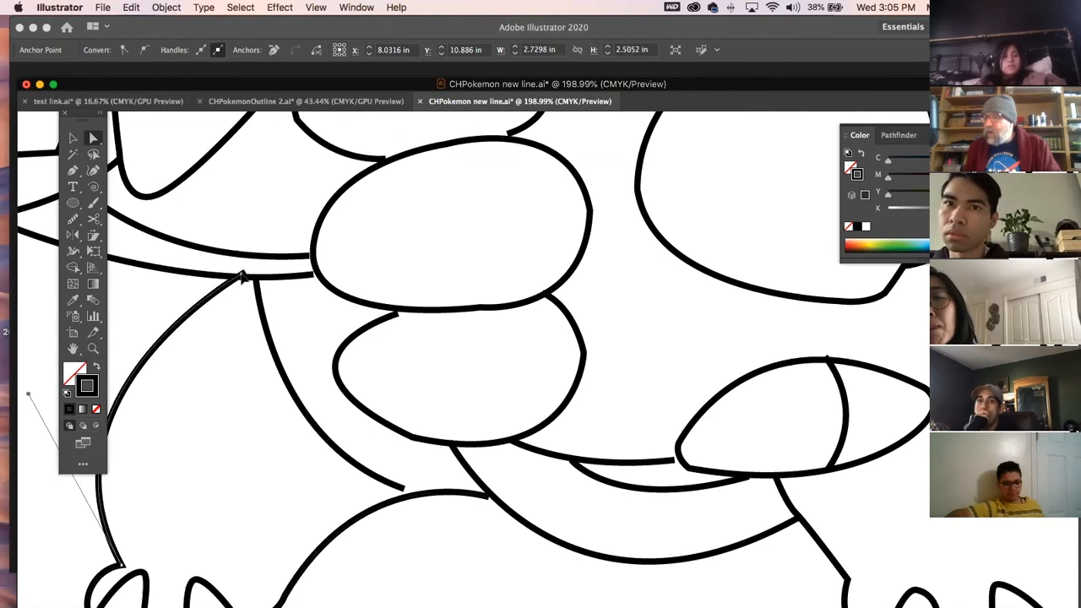
click(253, 381)
Move the end anchors of the curve inside the front leg and of the leg's top line to close the gaps with the adjoining lines
scroll(408, 403, down, 5)
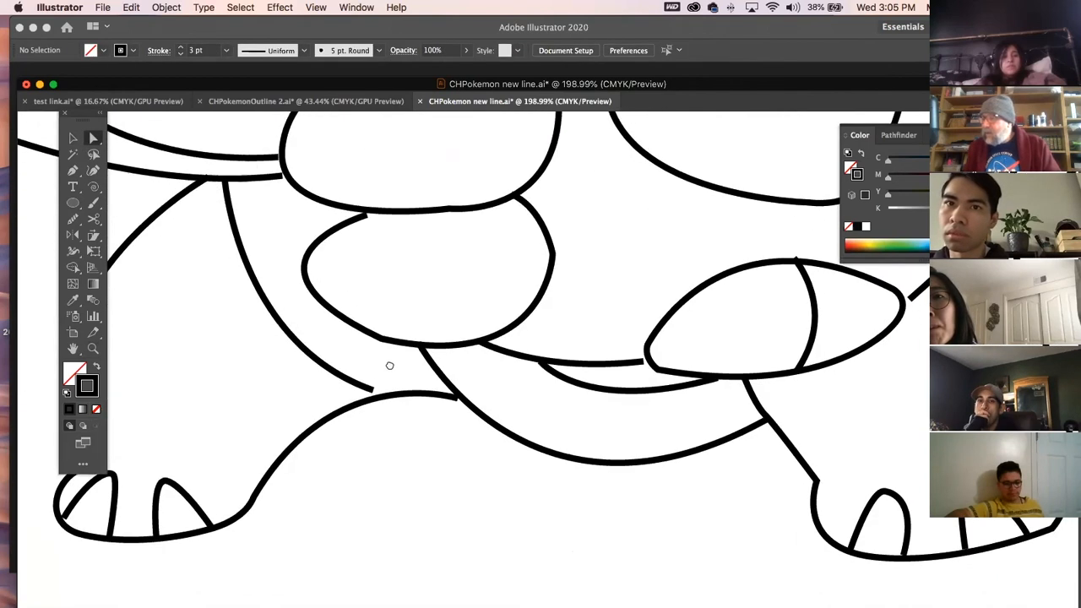
click(375, 397)
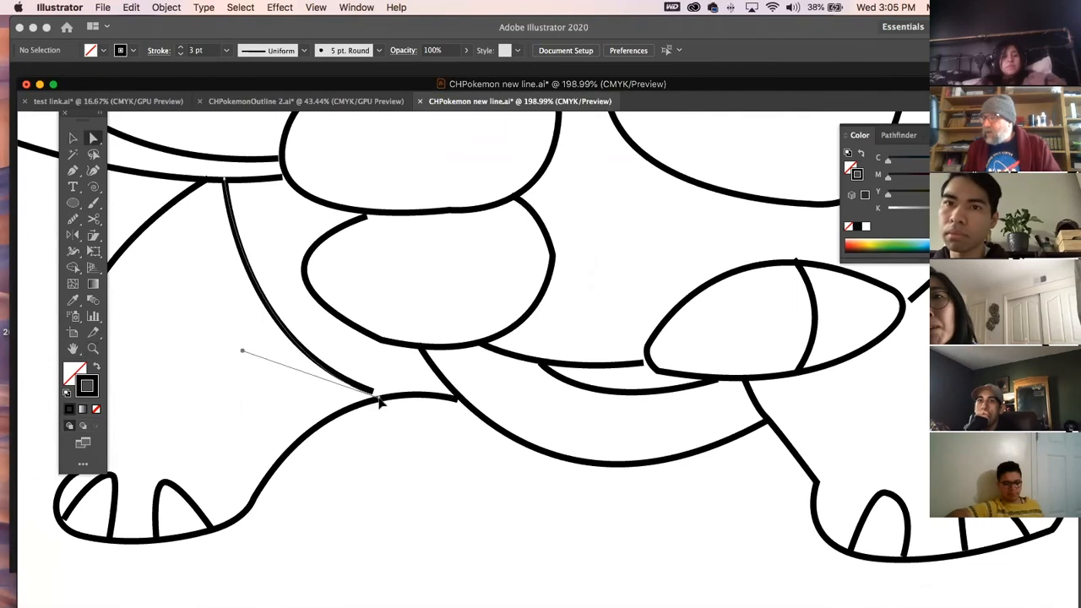
click(457, 403)
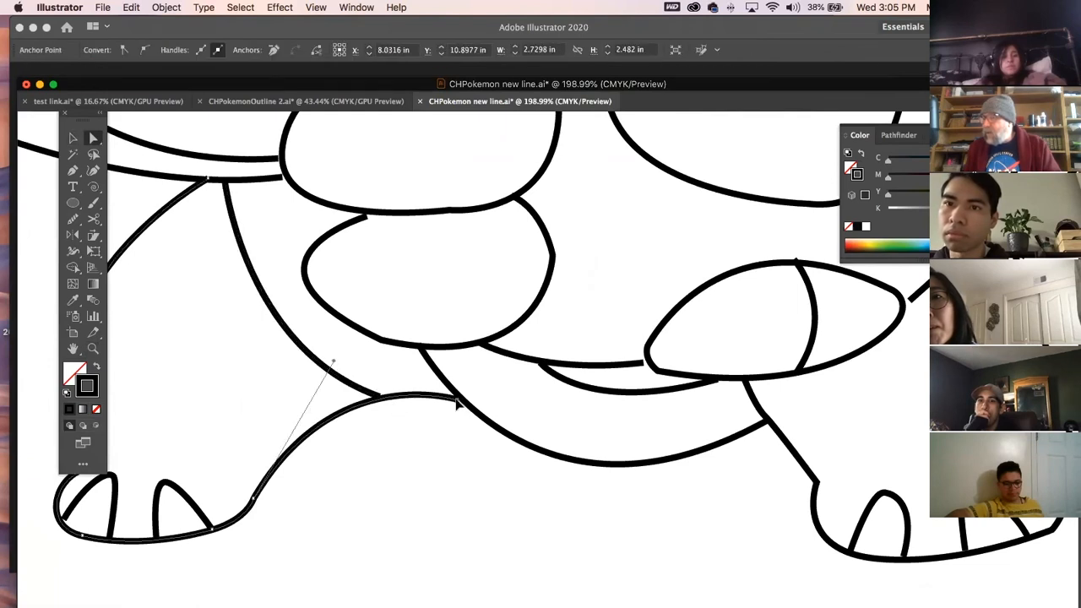
click(507, 475)
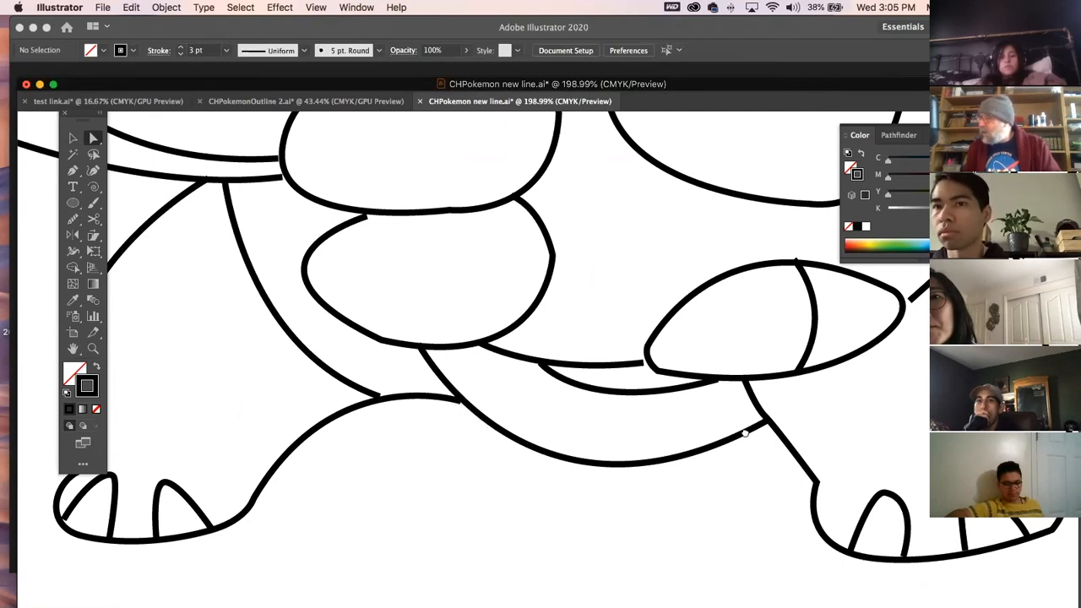
Extend the loose end of the body line below the raised fist so it meets the pointed oval beside it
scroll(656, 459, up, 5)
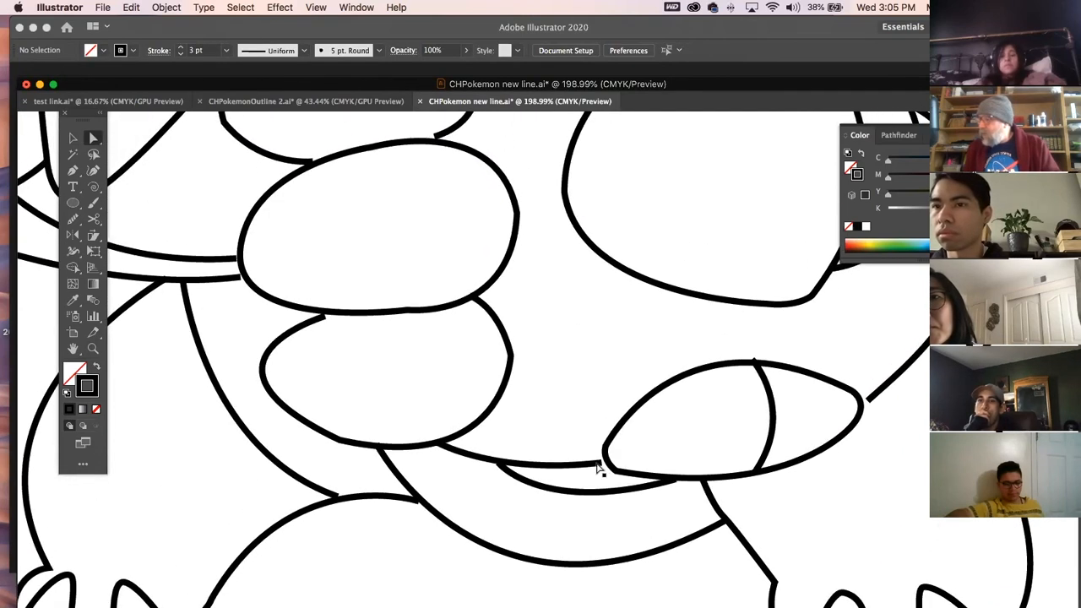
drag(602, 463, 608, 461)
click(672, 562)
Move the end anchors of the lower neck line and the lower jaw curve so they join the jaw and mouth lines
key(space)
drag(327, 253, 666, 441)
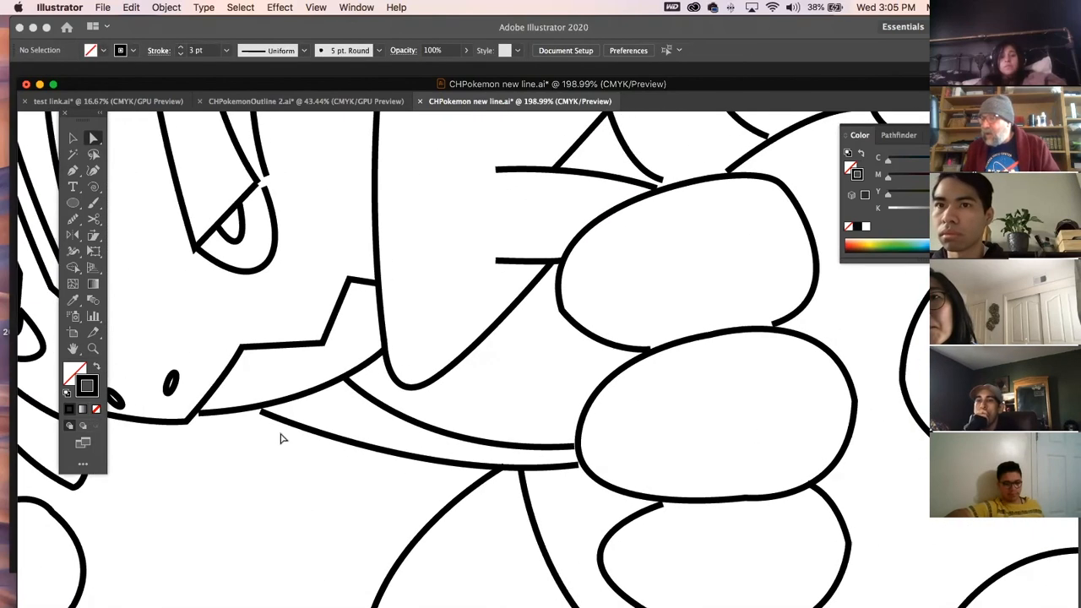
drag(261, 416, 252, 408)
click(265, 450)
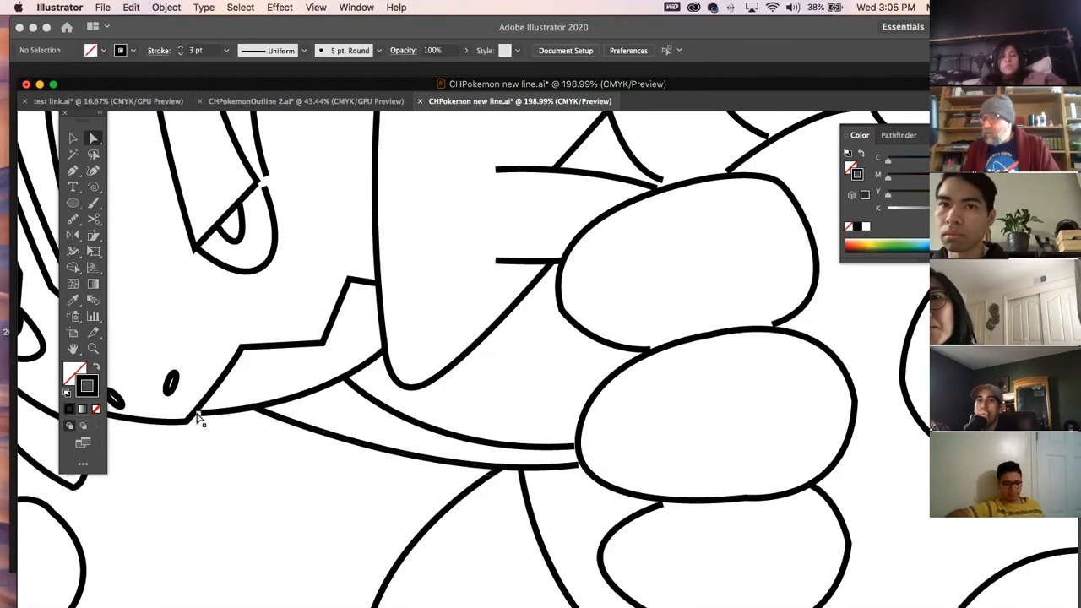
click(197, 418)
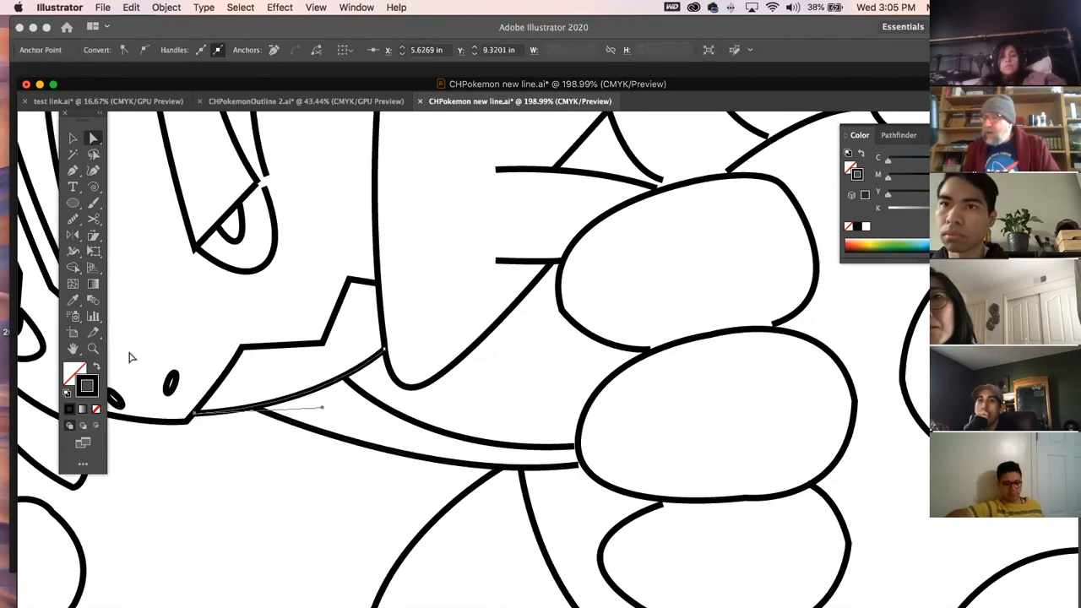
click(146, 256)
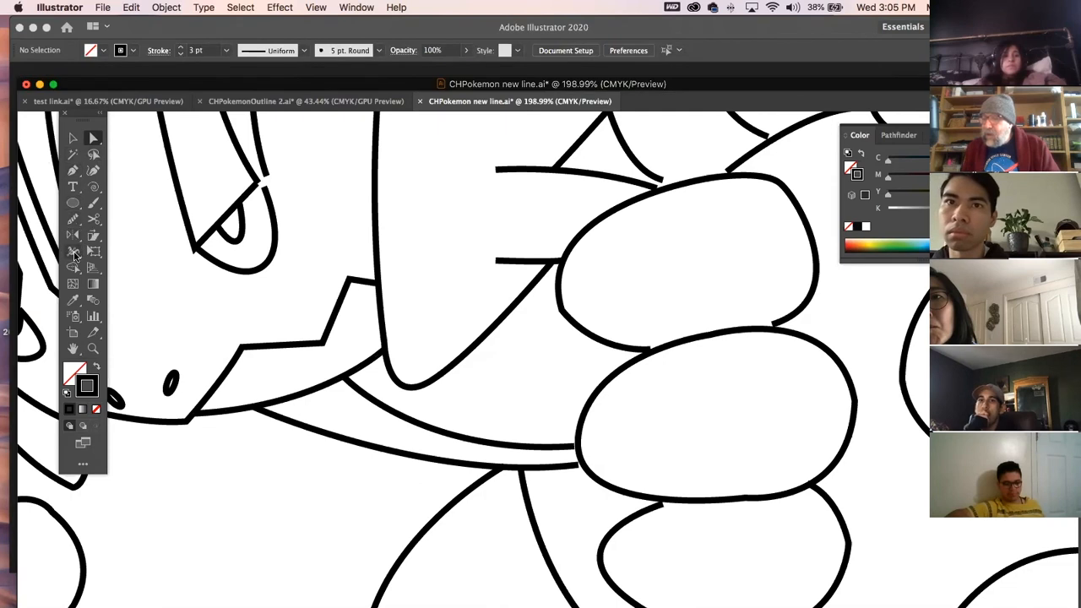
Thicken the jagged mouth line at its two raised corners with the Width tool
click(73, 251)
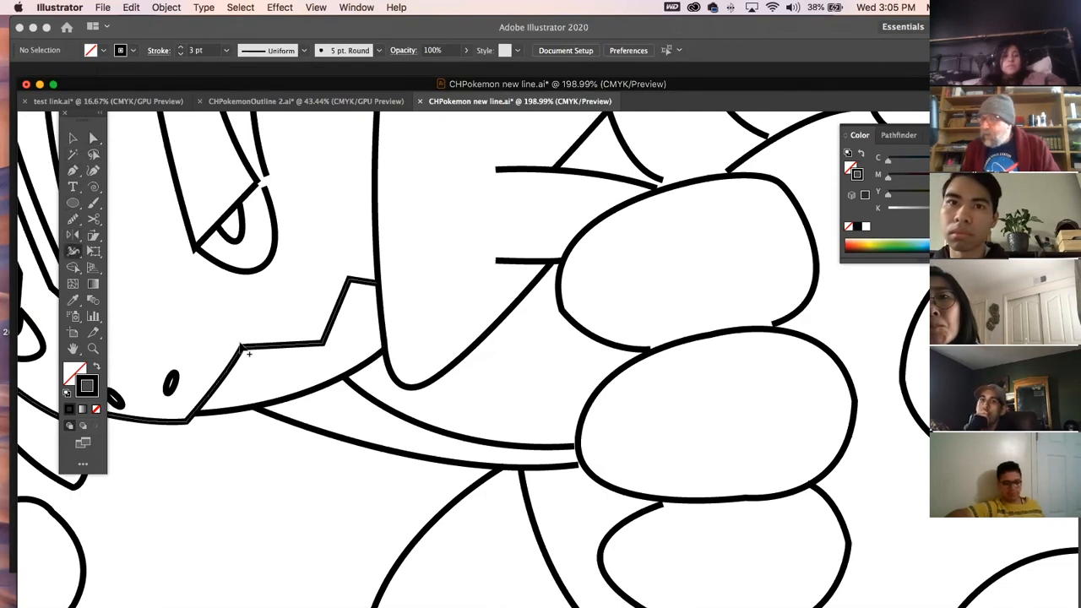
drag(243, 339, 240, 344)
key(super+z)
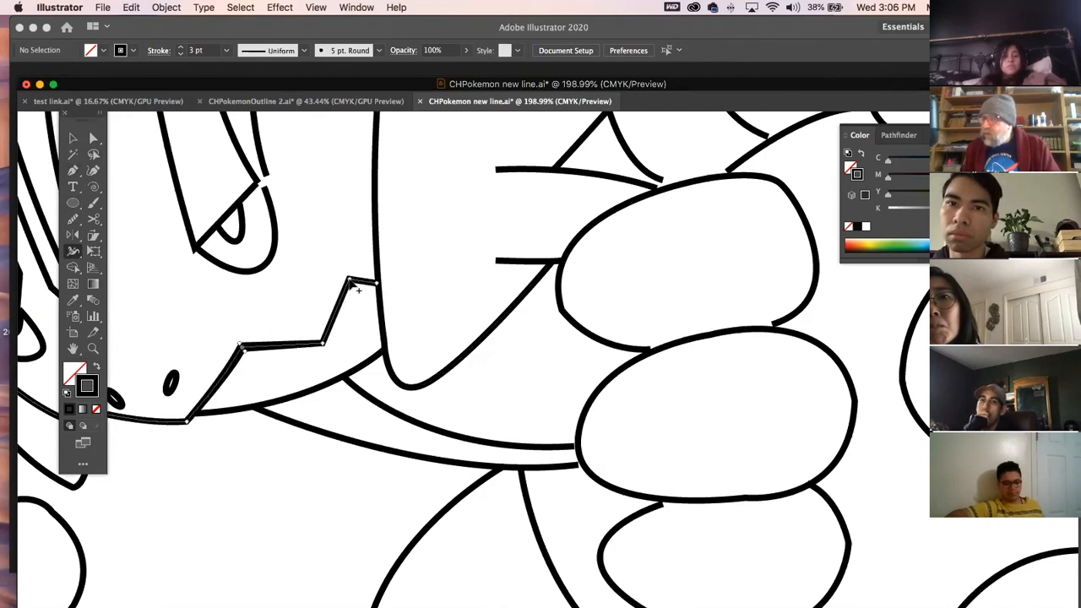
drag(351, 285, 350, 286)
click(73, 137)
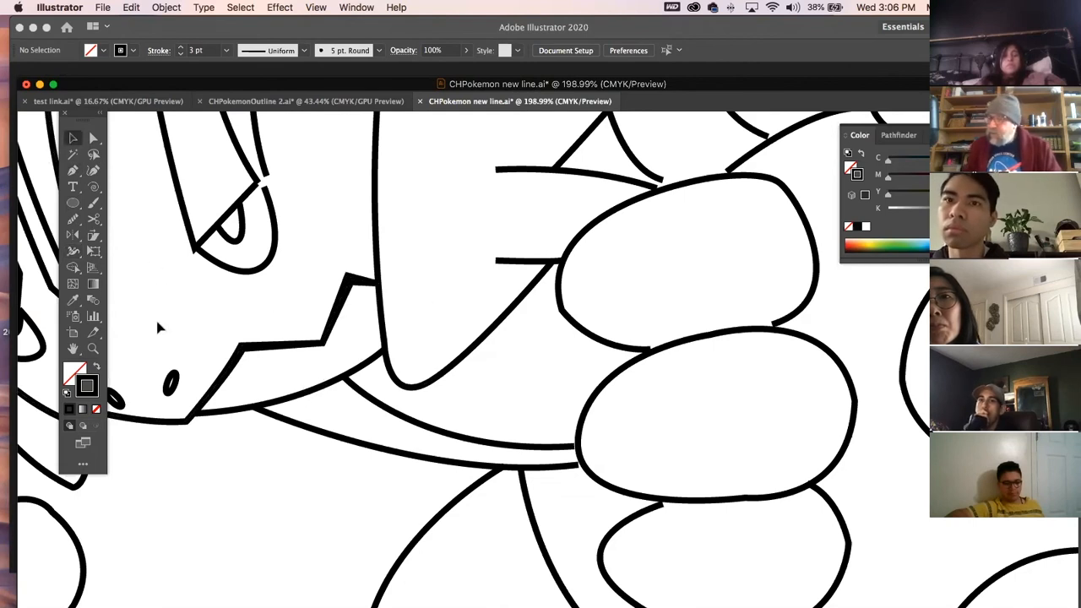
Thicken the middle of the lower jaw curve with the Width tool so it swells between its ends
click(73, 251)
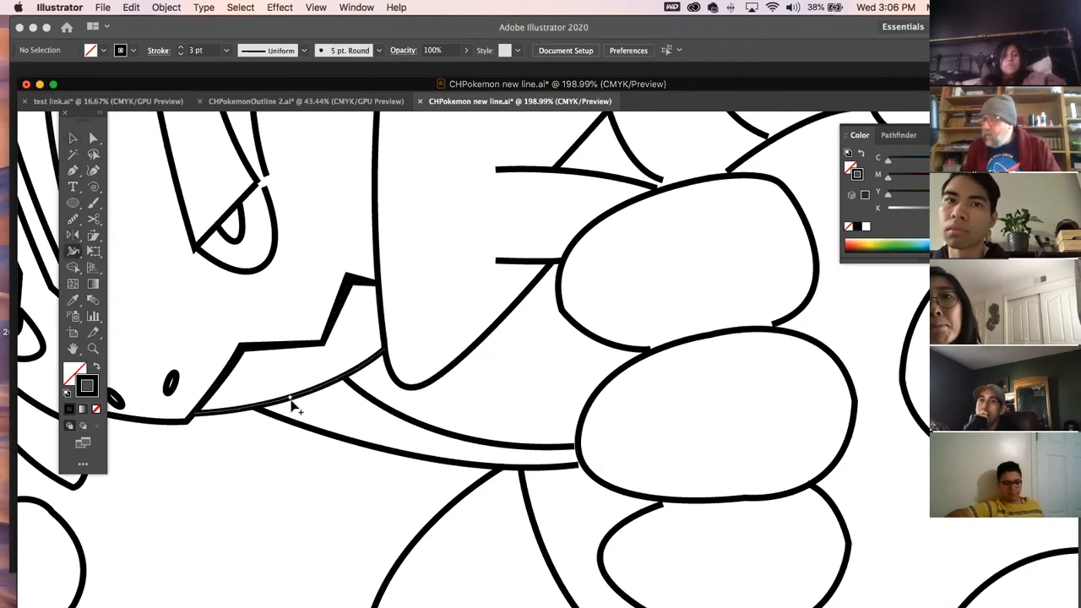
drag(292, 416, 291, 402)
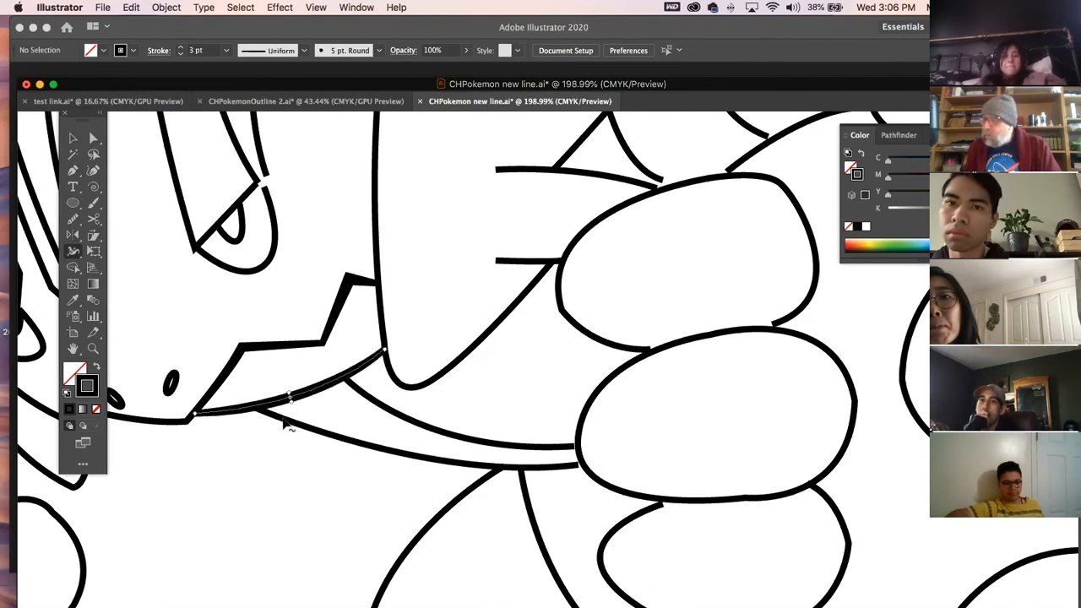
click(72, 137)
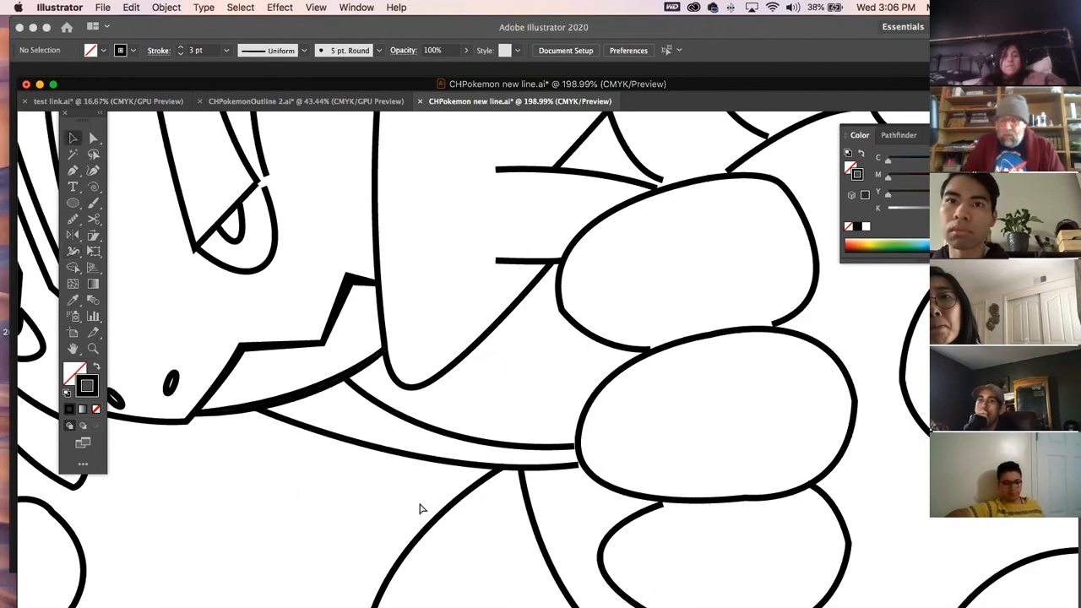
Review the whole character and compare it with the drawings in CHPokemonOutline 2.ai and test link.ai
key(super+minus)
key(super+minus)
key(super+minus)
key(super+minus)
key(super+minus)
key(super+minus)
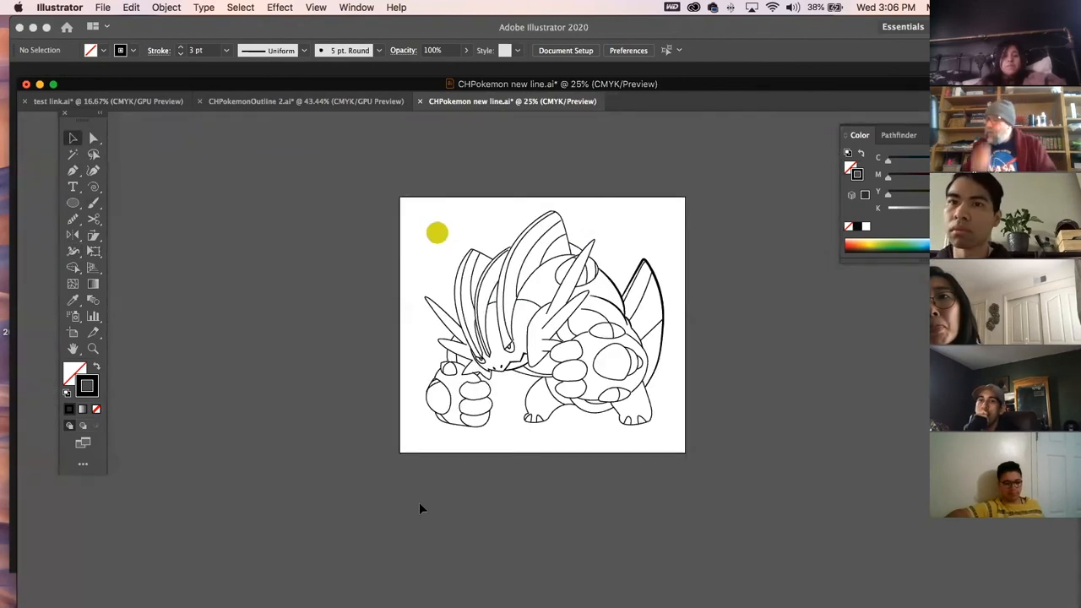
click(296, 105)
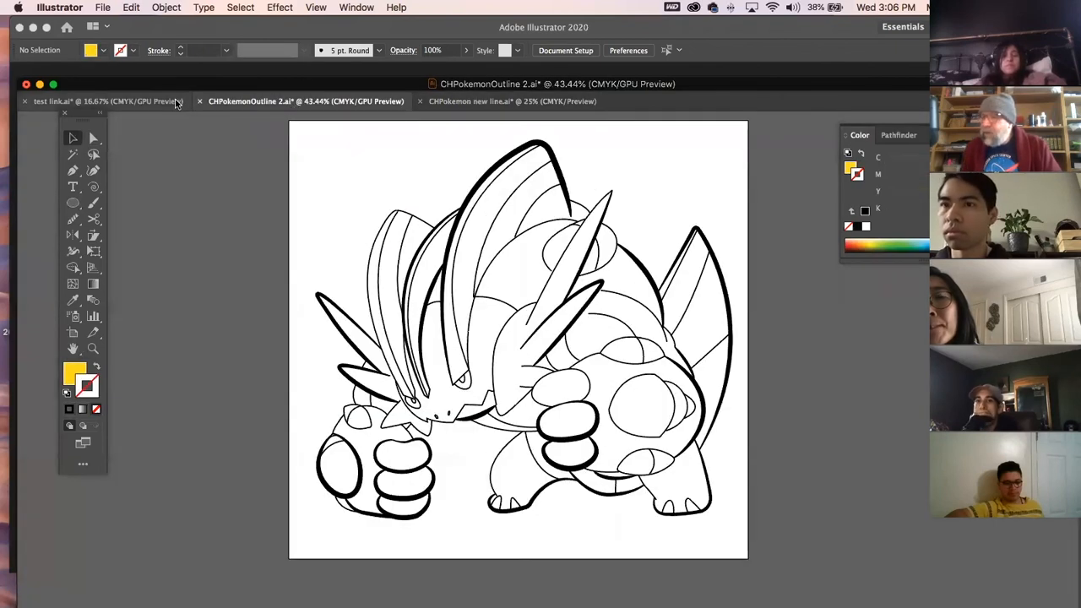
click(166, 101)
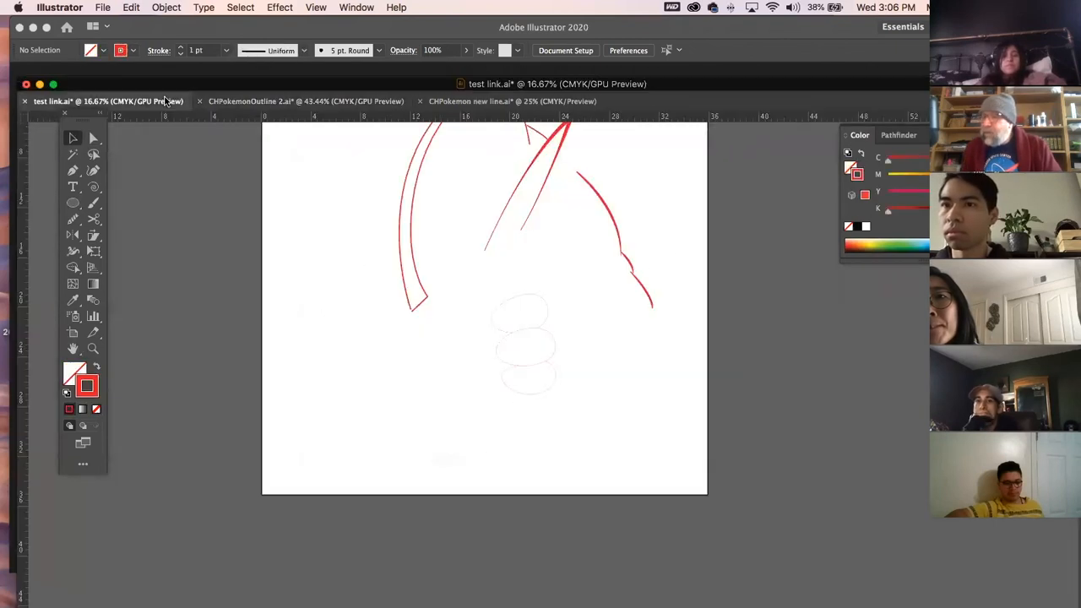
click(540, 103)
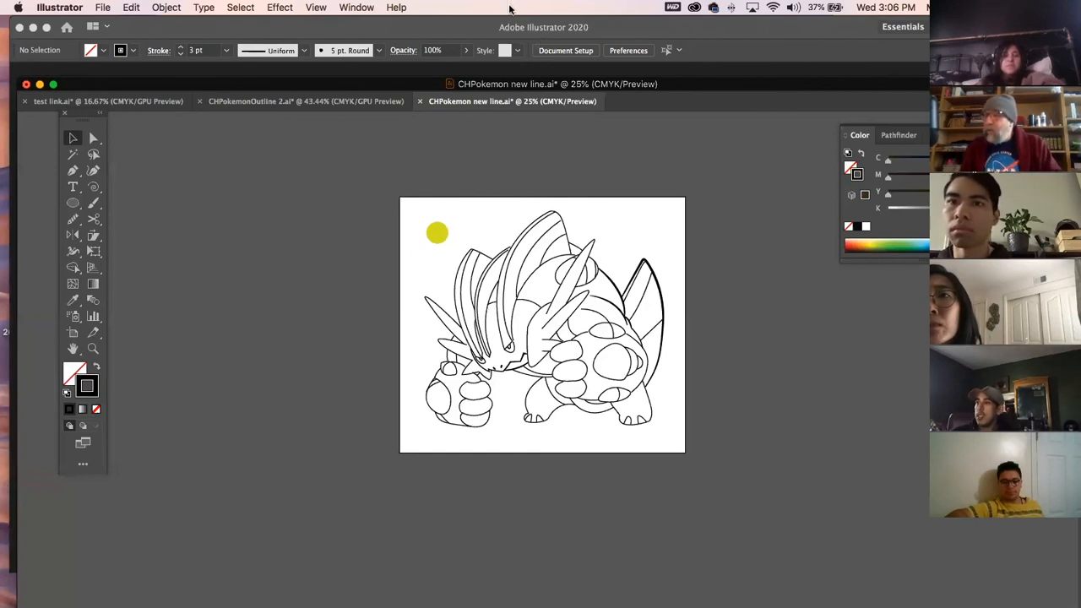
Move the Illustrator window down to uncover the desktop and switch to the Finder window of the trace folder
double_click(441, 30)
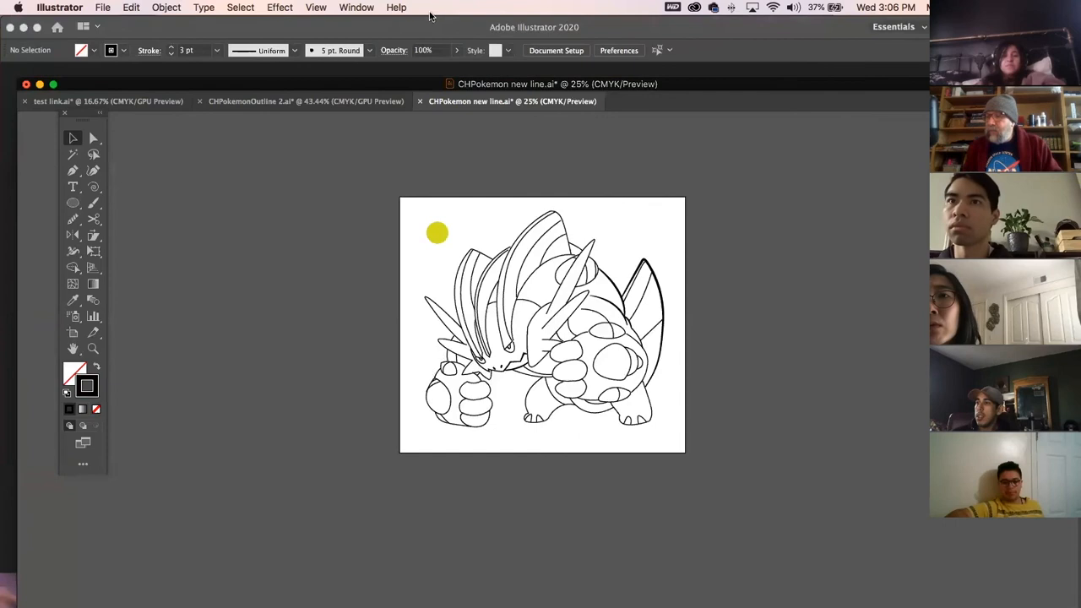
drag(670, 98, 627, 54)
drag(437, 24, 441, 452)
click(408, 240)
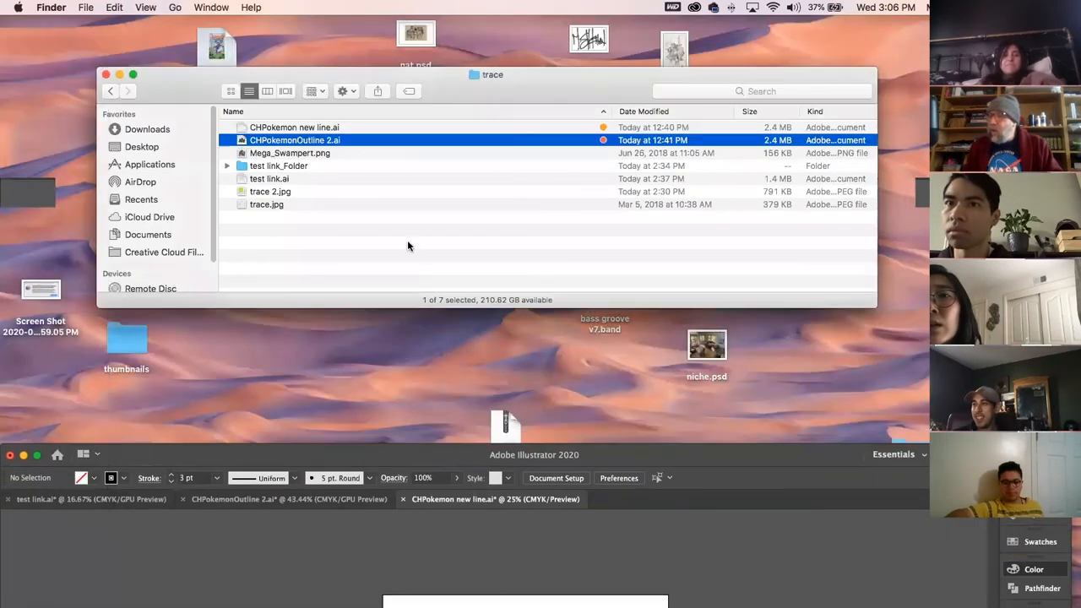
Preview the Mega_Swampert.png reference image in the trace folder, and close the preview again
click(243, 154)
key(space)
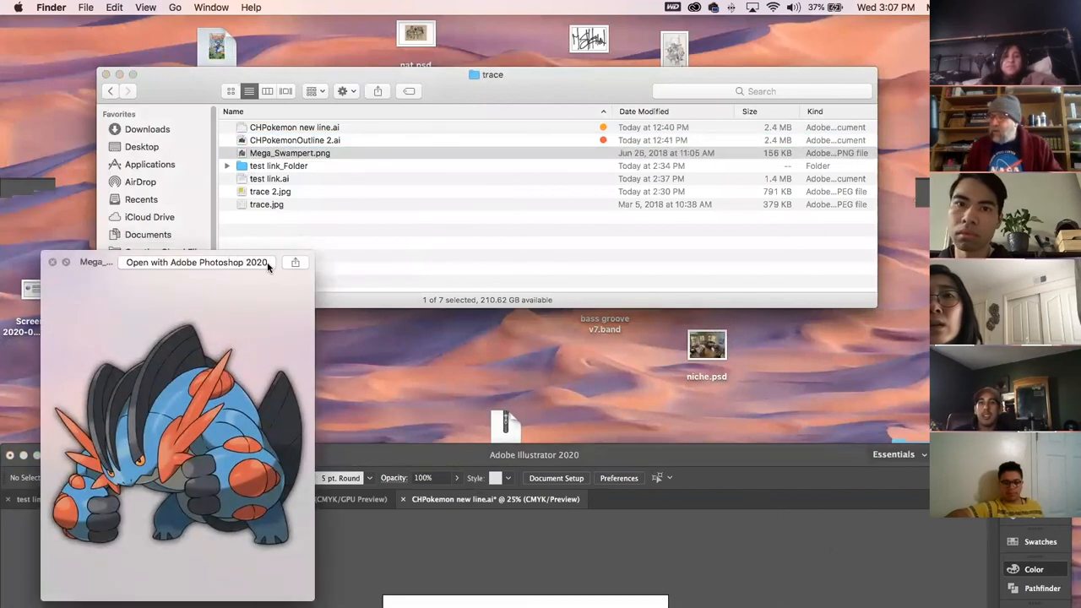
drag(272, 267, 451, 122)
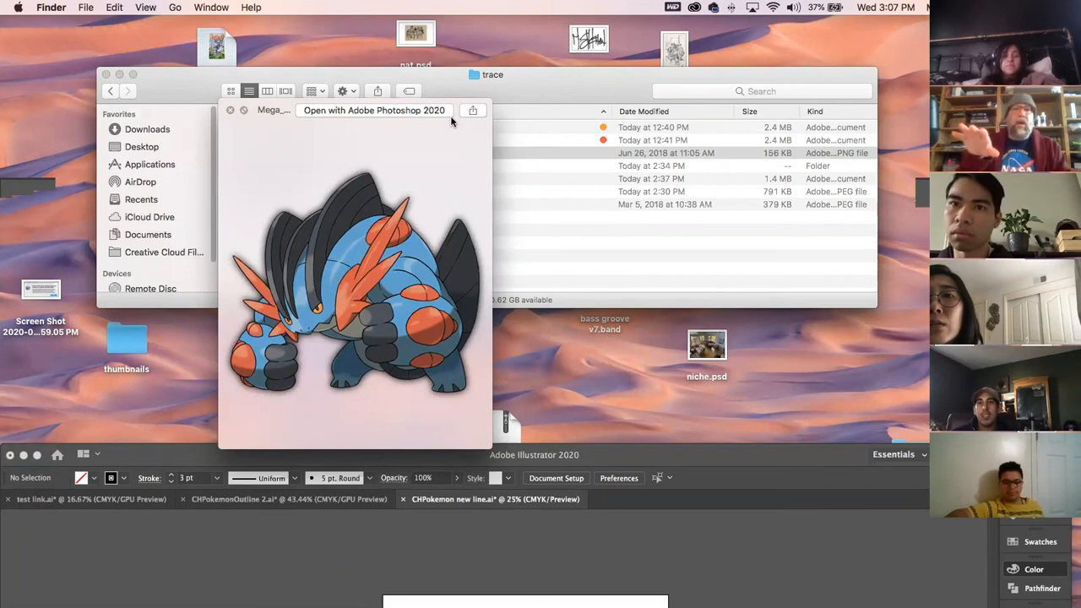
key(space)
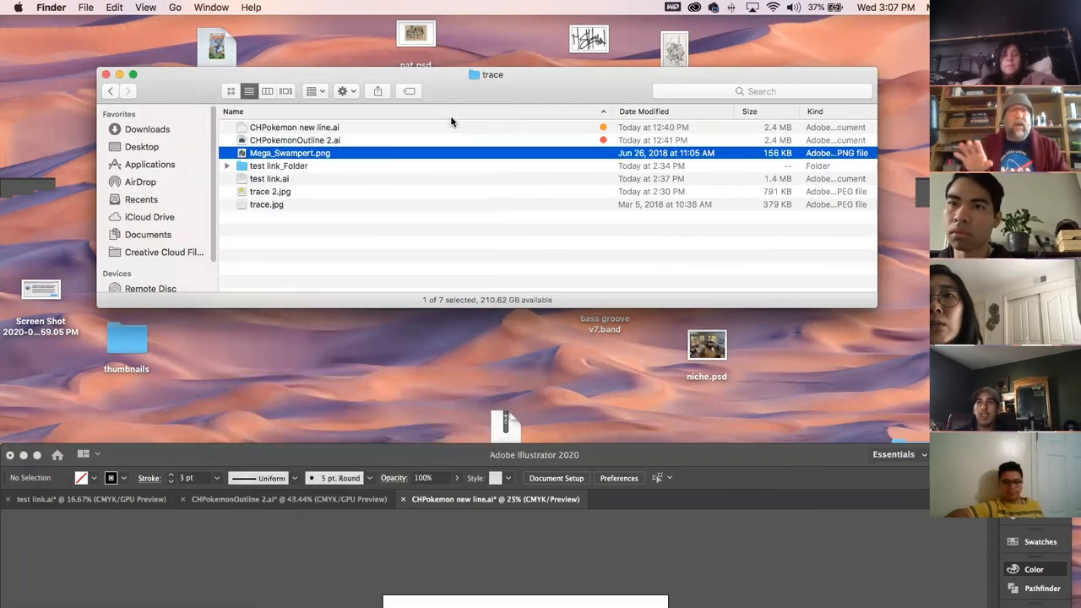
click(509, 235)
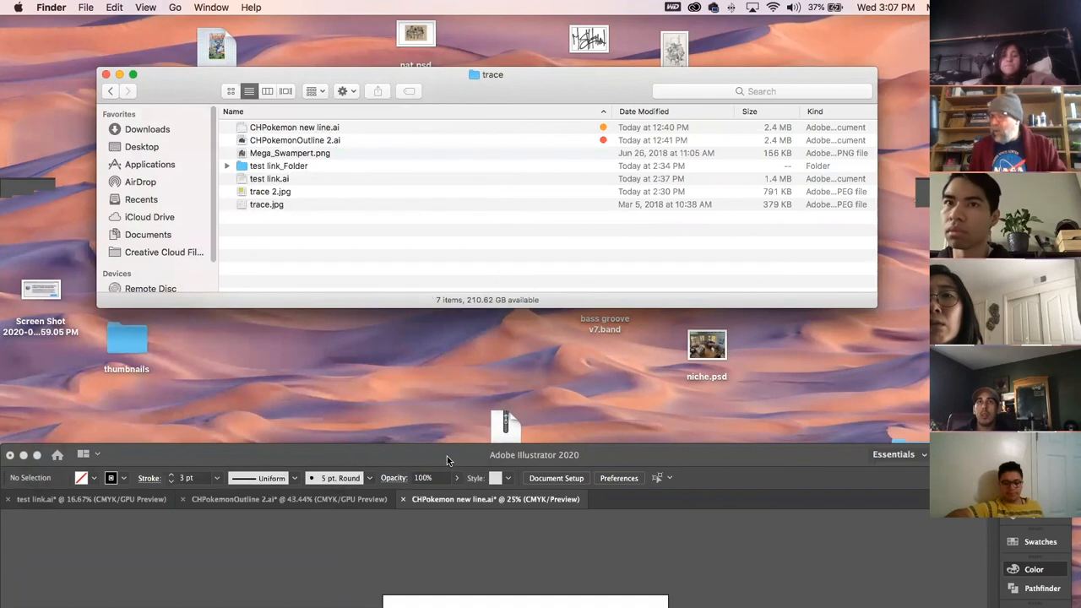
Return to Illustrator, move its window back up, and create a landscape Tabloid document of 17 x 11 in with one artboard
click(447, 456)
drag(453, 448, 458, 58)
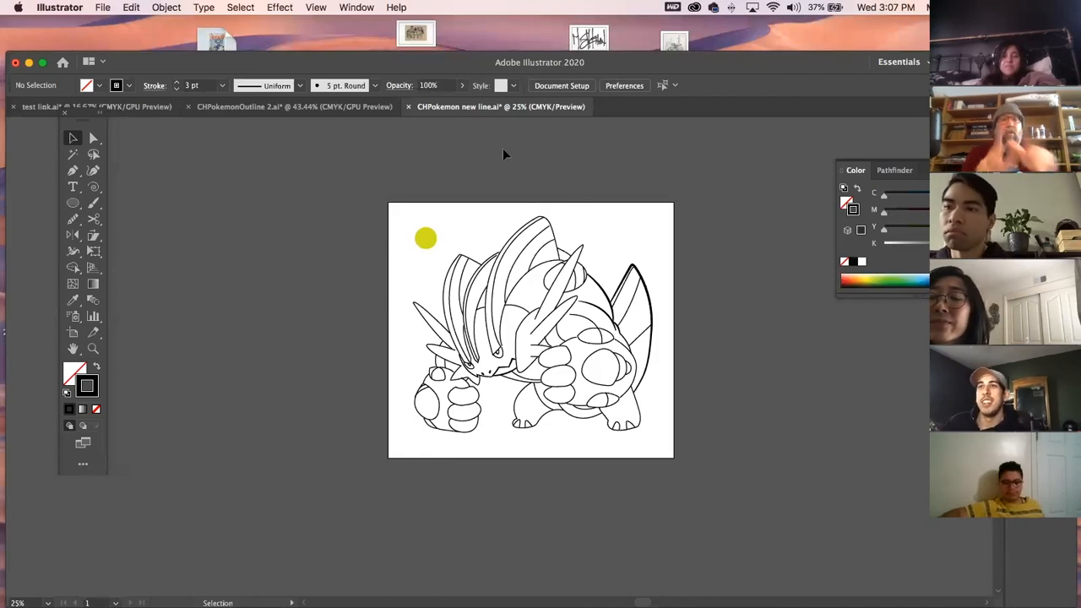
click(202, 108)
click(103, 7)
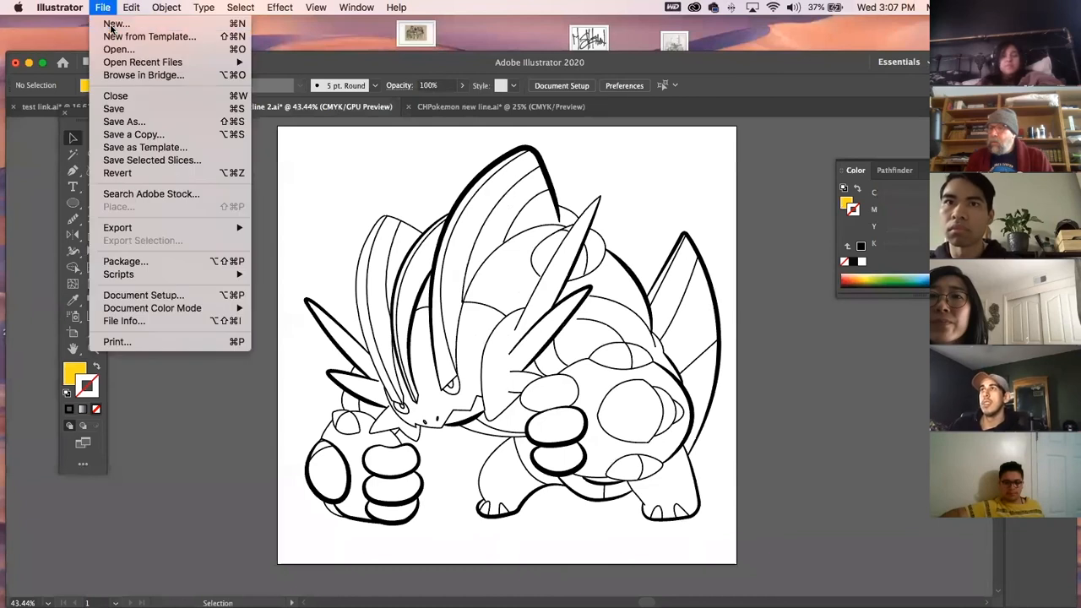
click(111, 26)
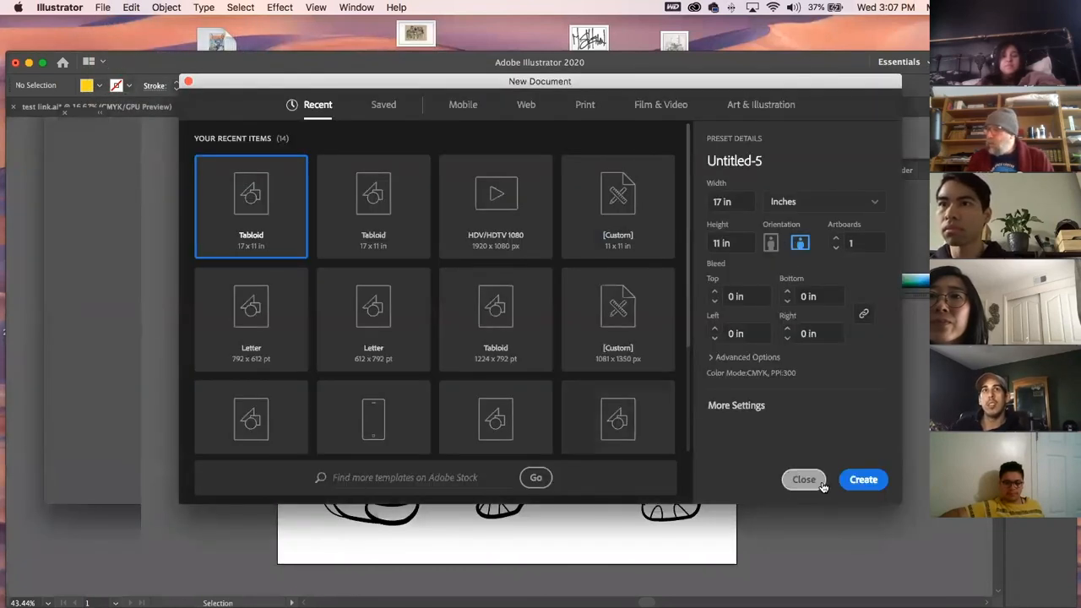
click(872, 483)
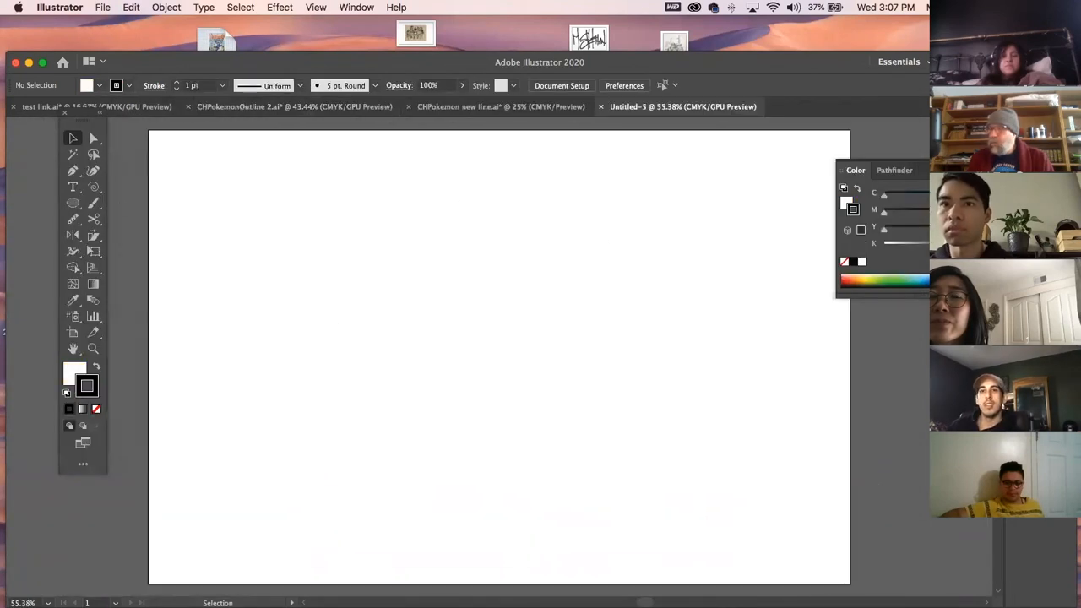
click(73, 170)
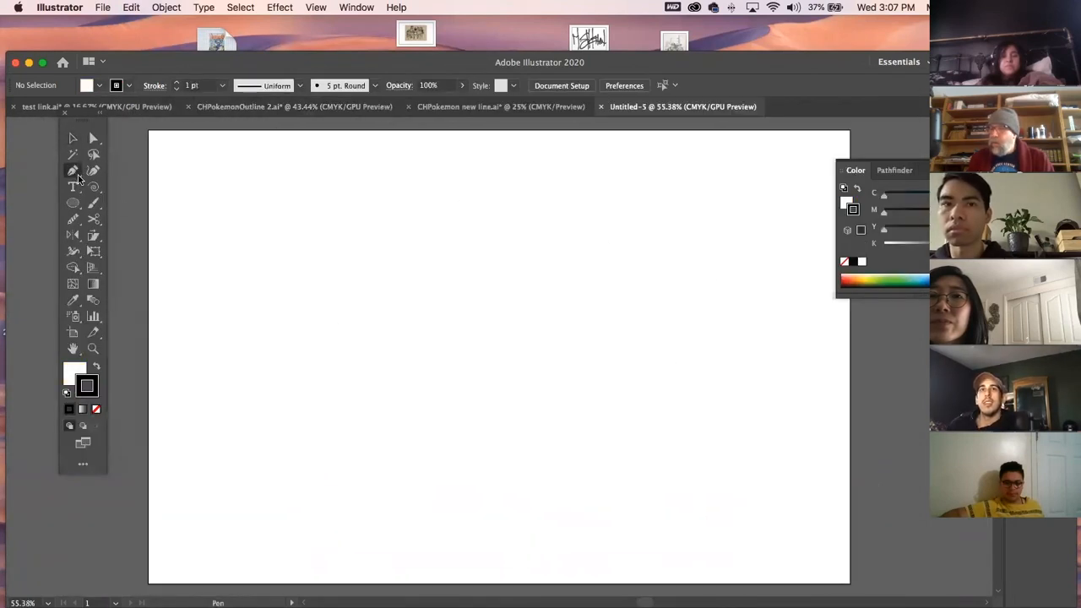
click(256, 304)
click(392, 260)
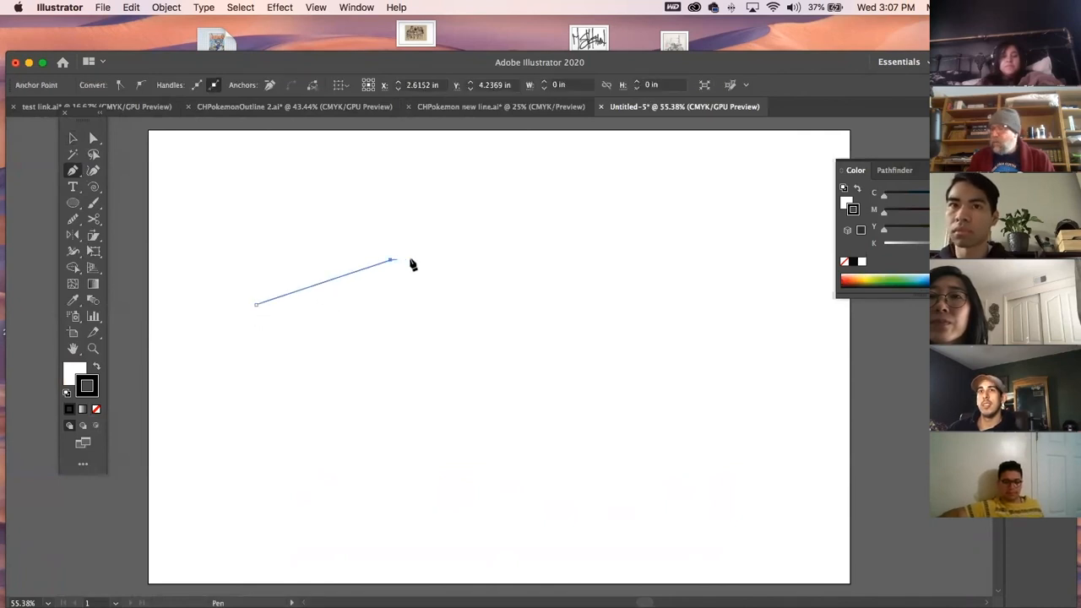
drag(421, 259, 355, 317)
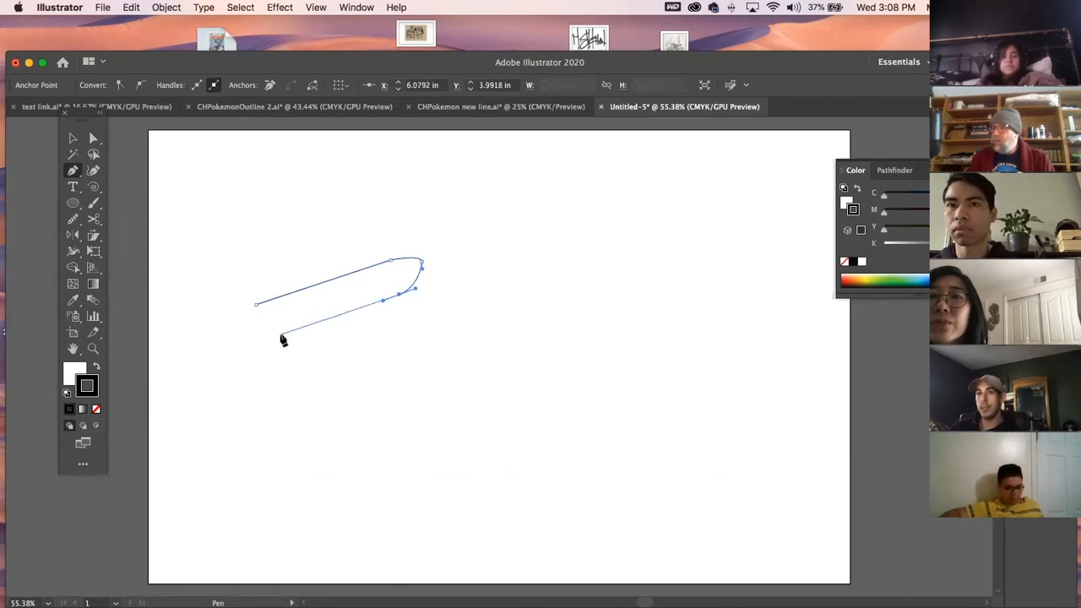
key(BackSpace)
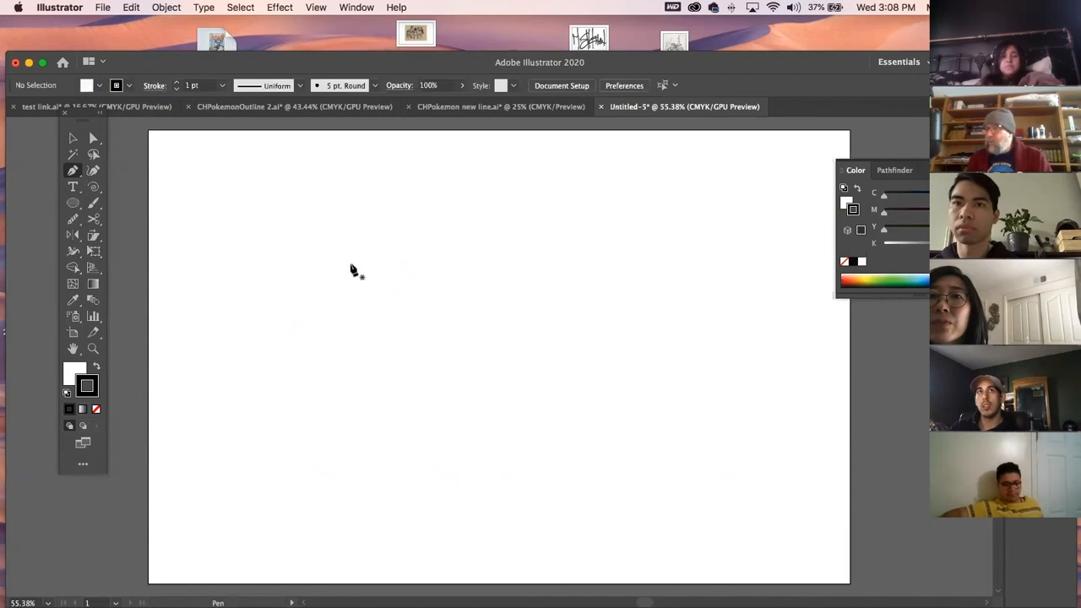
Draw a closed Pen tool shape about 6 in wide and 1.7 in high with a straight upper edge and curved lower edge
click(343, 250)
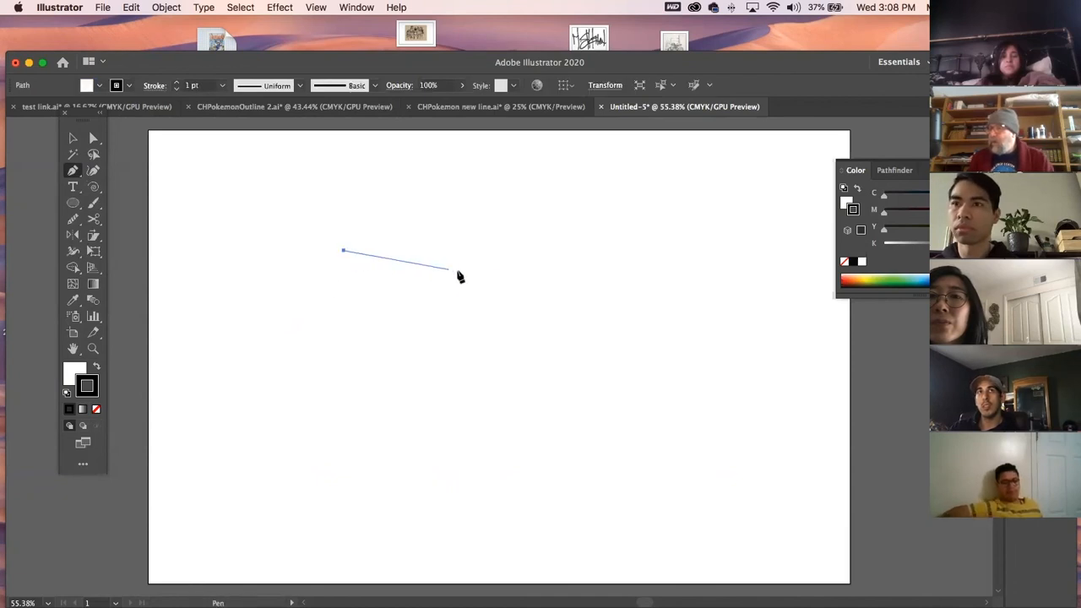
click(566, 286)
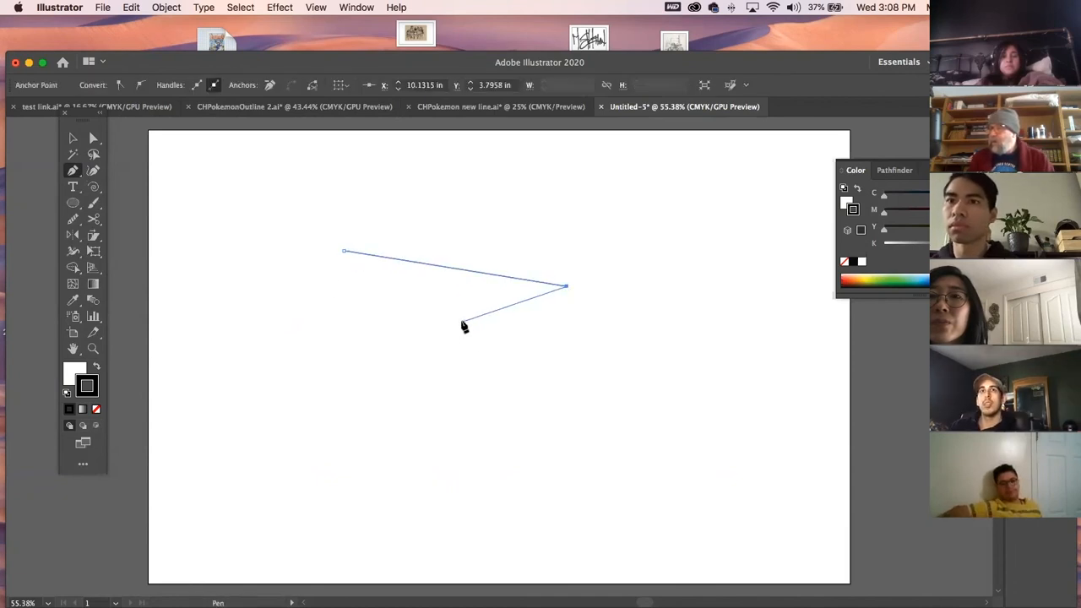
drag(383, 315, 286, 300)
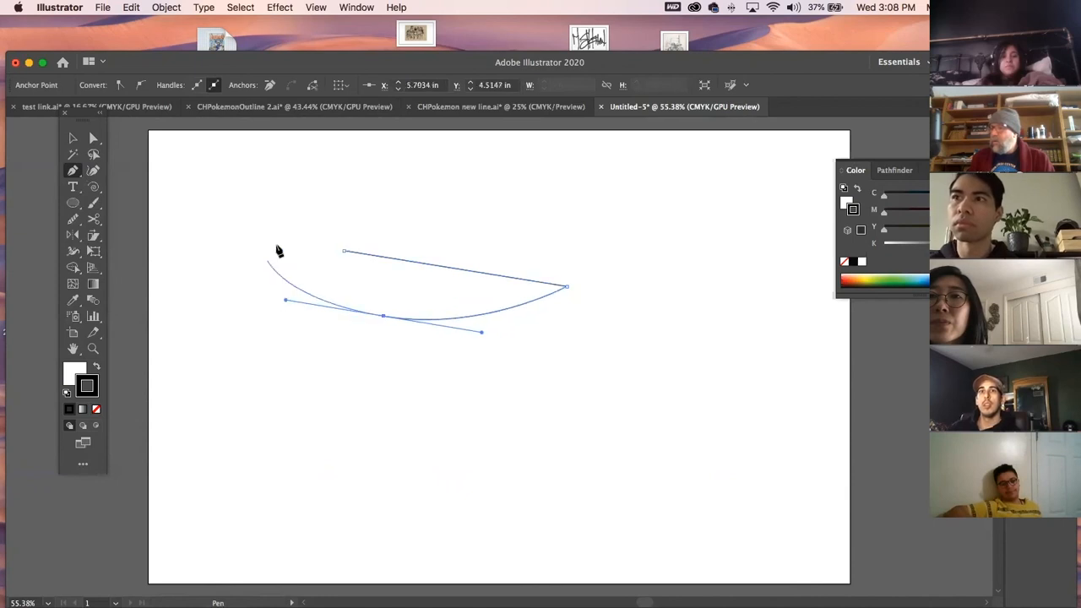
click(325, 254)
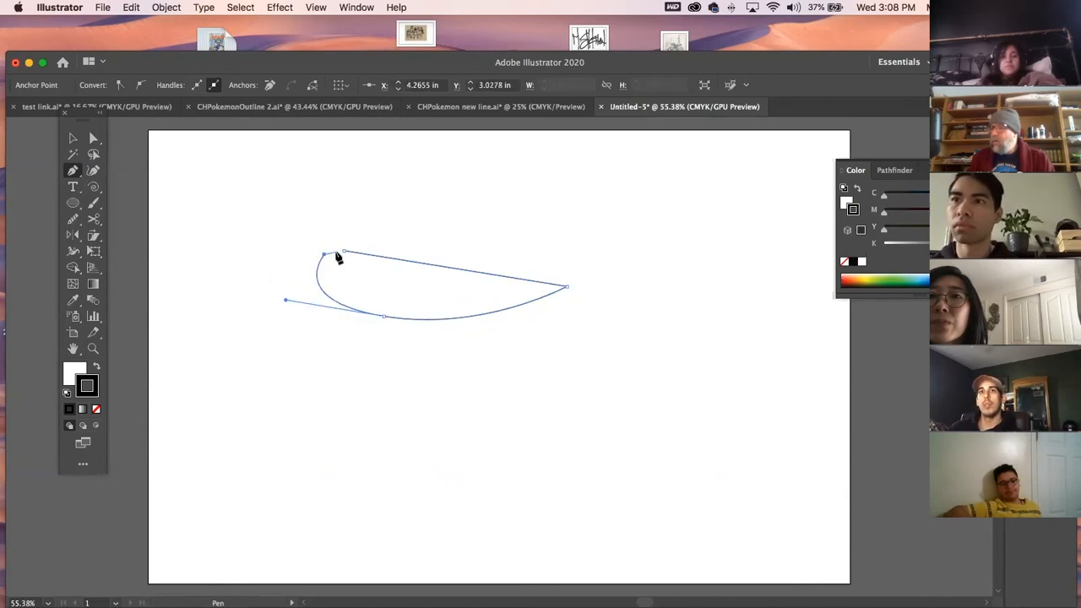
click(343, 252)
Try swinging the left direction handle of the shape's lower anchor point downward with the Direct Selection tool
click(94, 138)
click(218, 214)
click(319, 289)
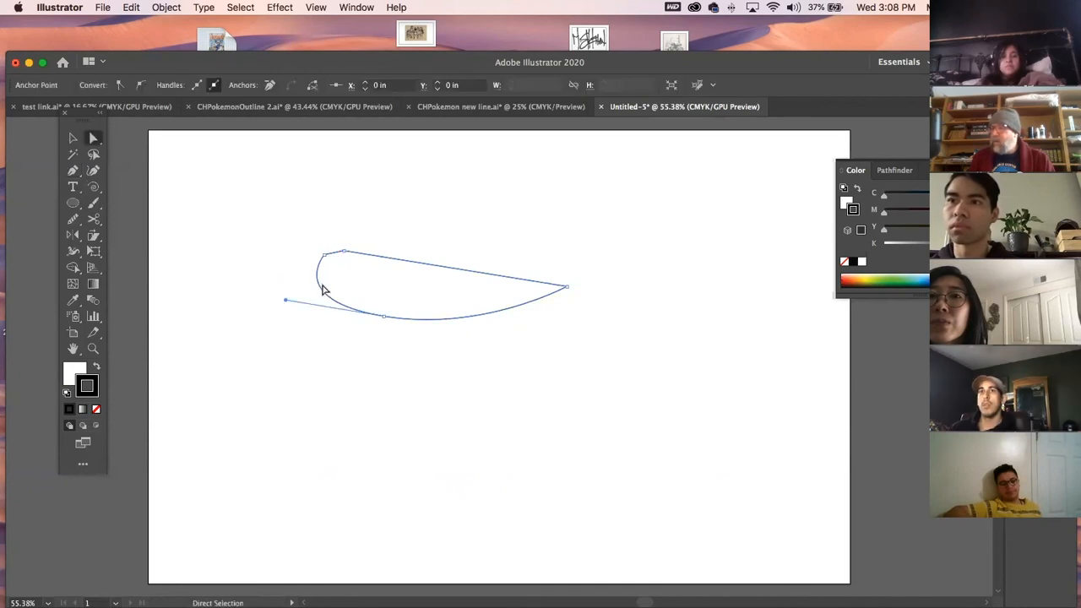
drag(287, 304, 365, 363)
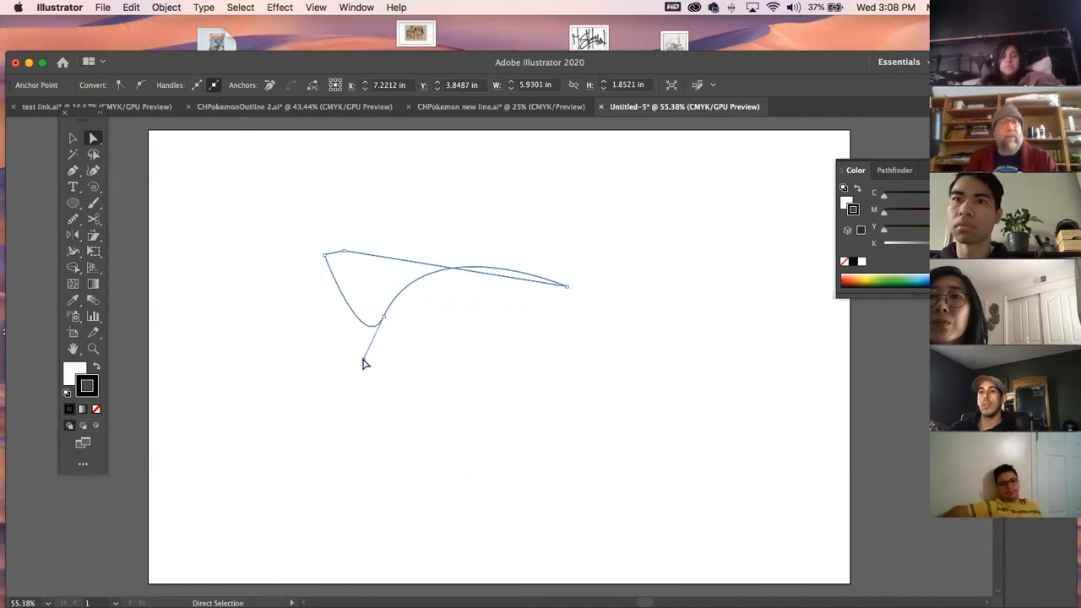
key(ctrl+z)
key(ctrl+z)
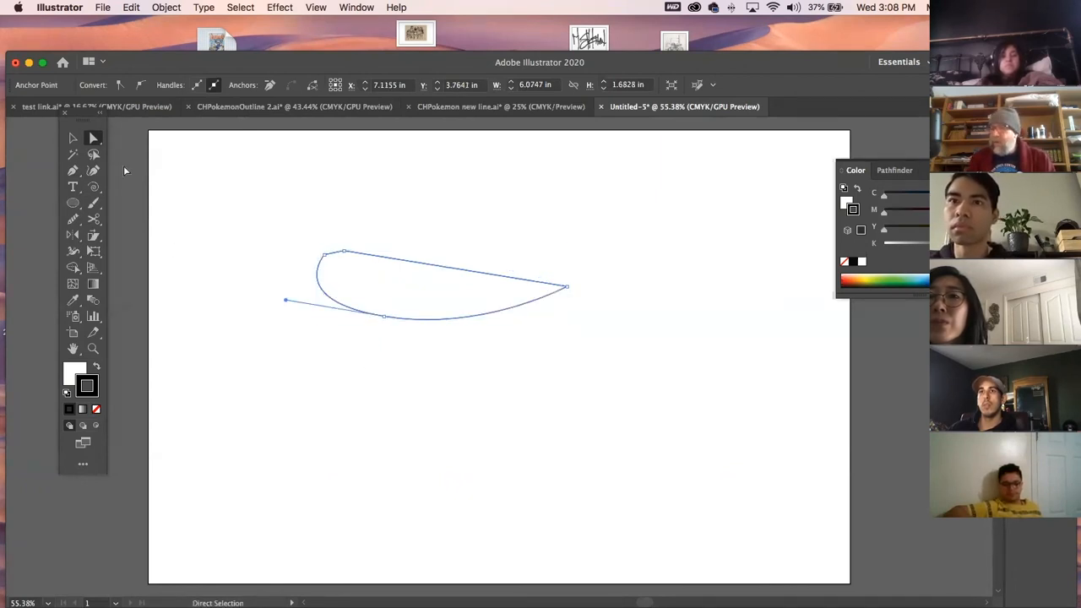
With the Pen tool active, pull the lower anchor point's right handle outward and down to make the lower right curve fuller
click(73, 170)
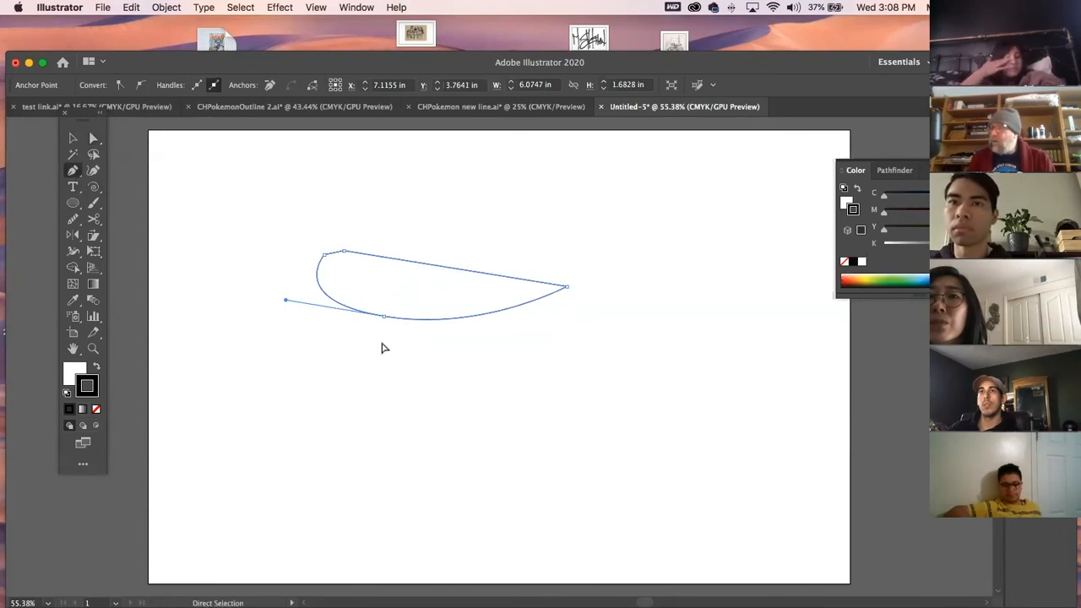
super+click(381, 348)
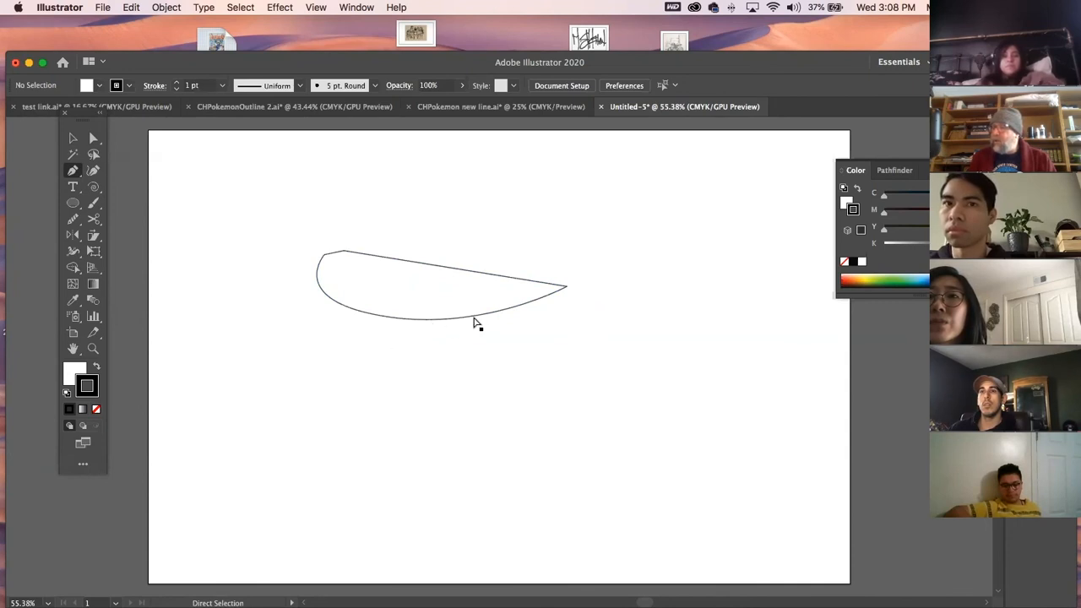
super+click(475, 321)
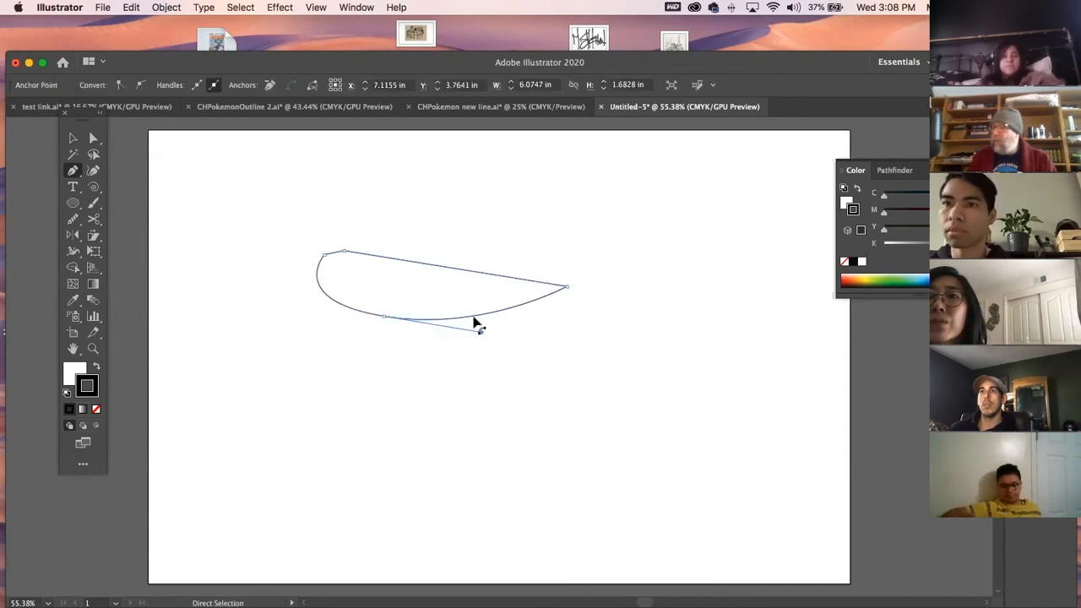
drag(483, 336, 430, 435)
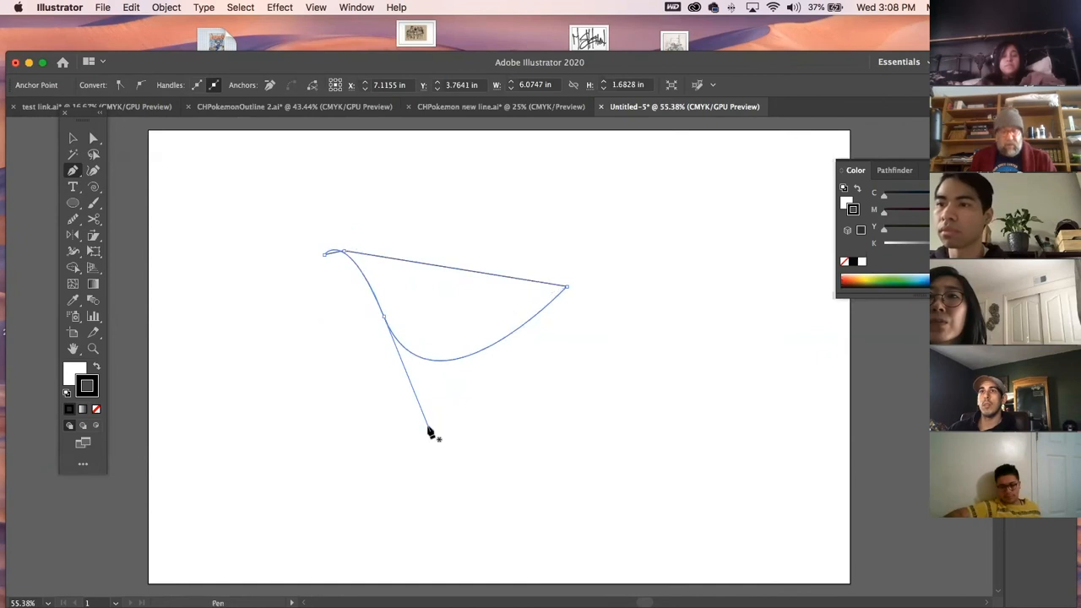
key(super+z)
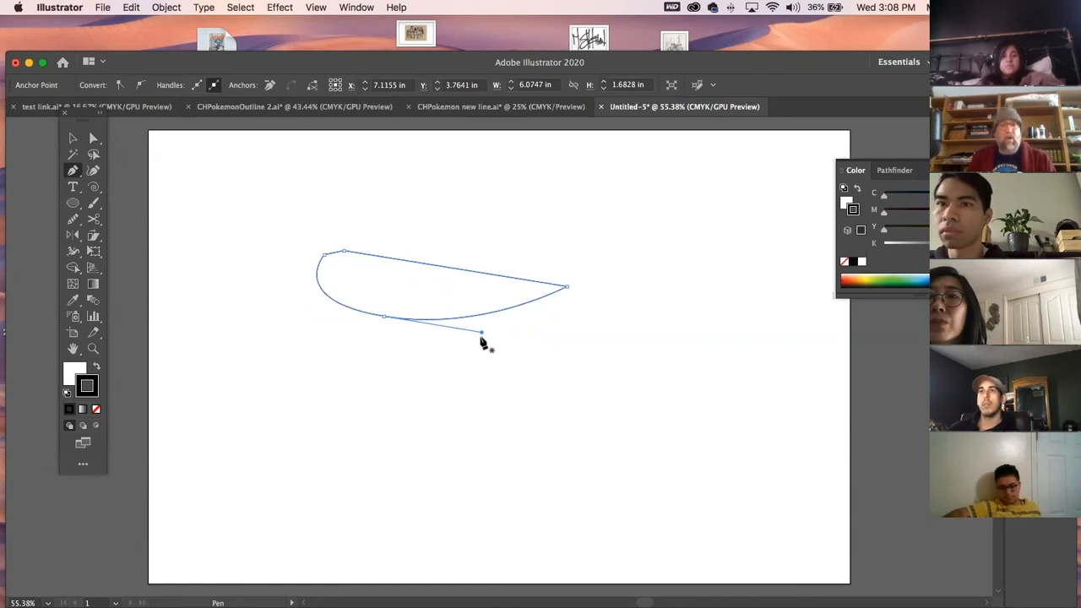
drag(482, 336, 556, 367)
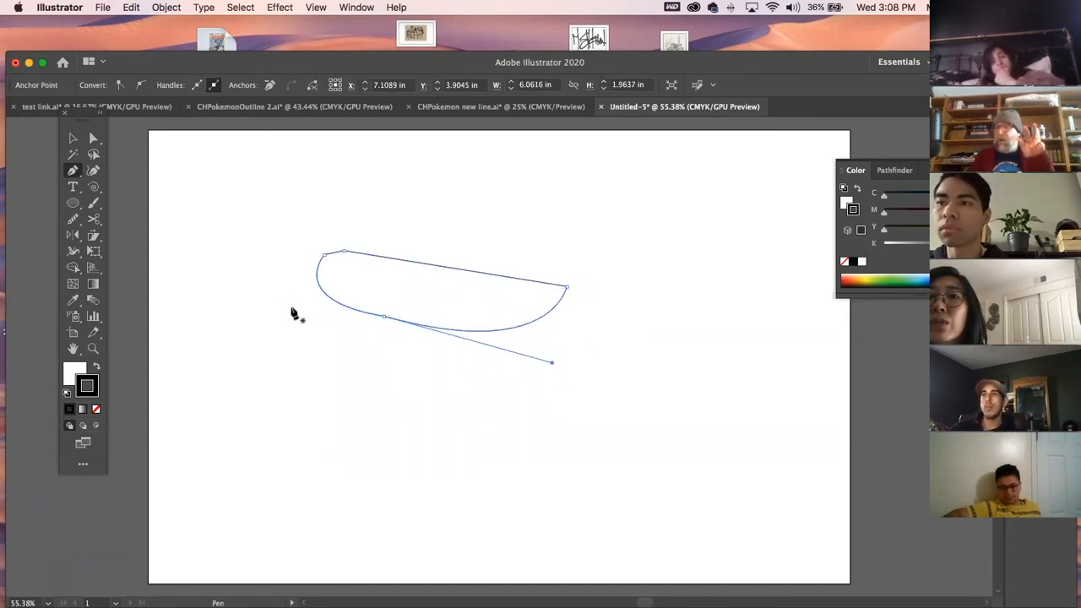
Choose the Anchor Point Tool from the Pen tool variants, and return to the Selection tool to deselect the shape
click(73, 170)
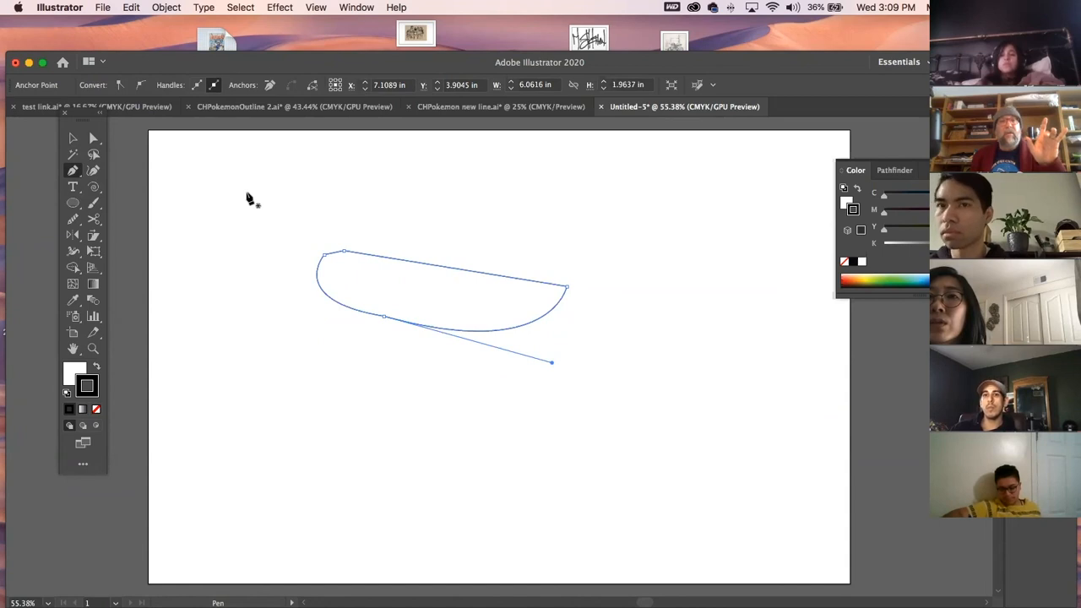
click(72, 170)
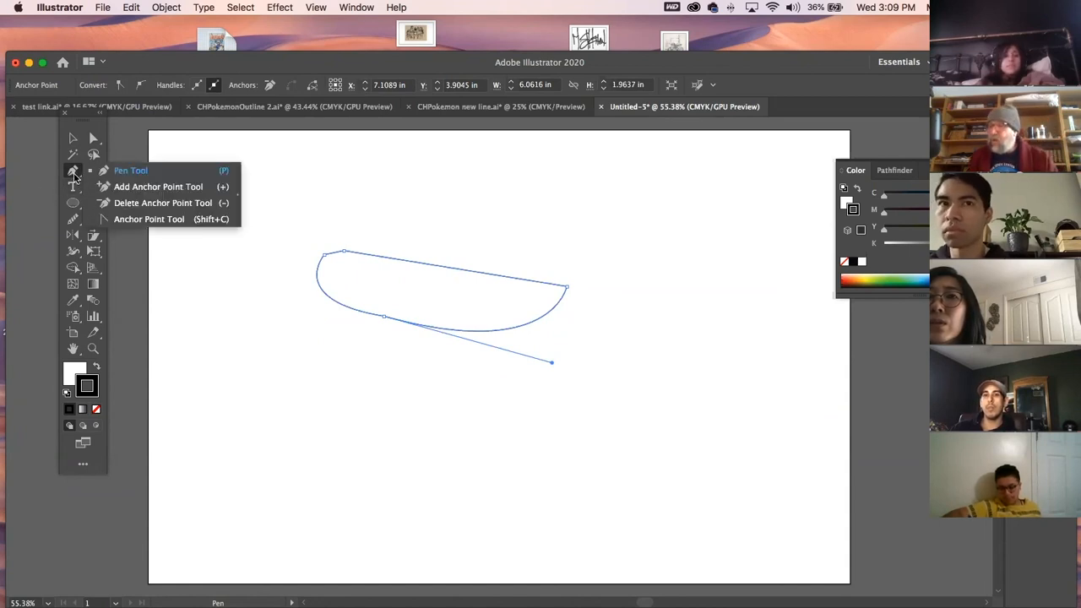
click(170, 221)
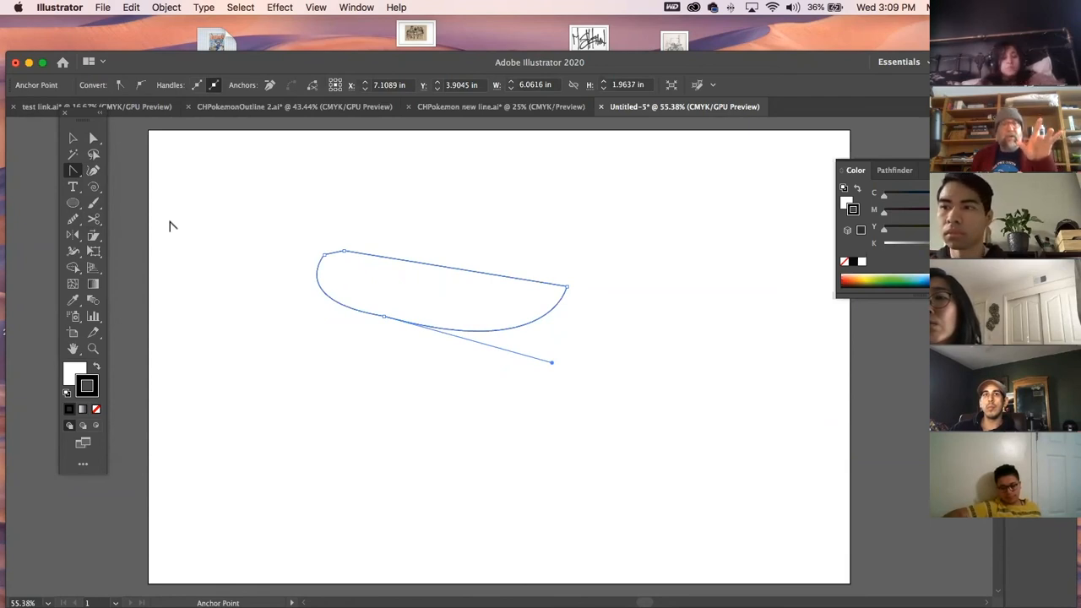
click(73, 137)
click(235, 193)
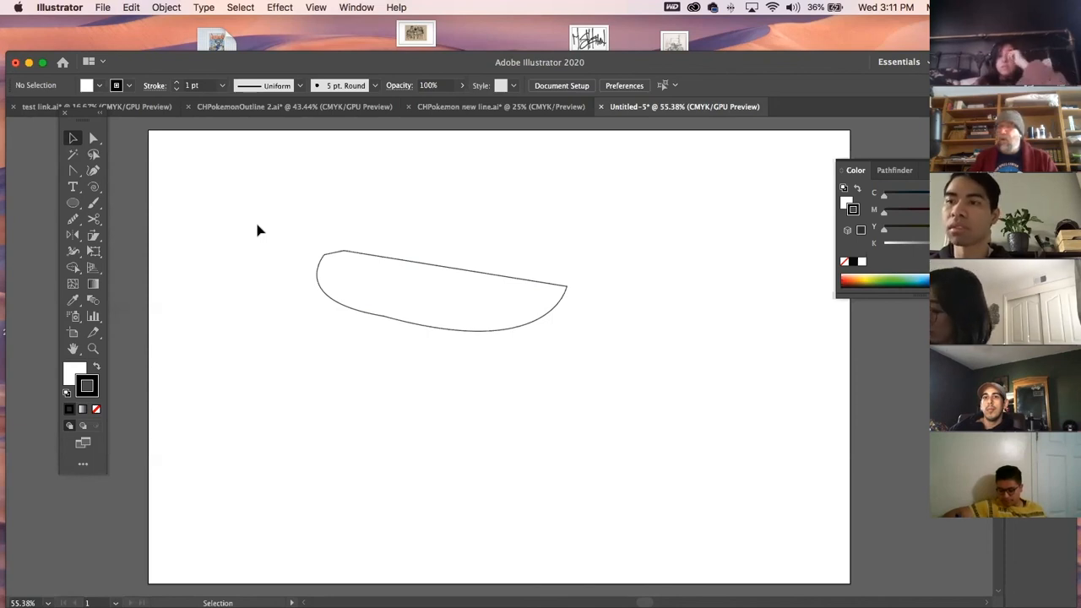
Review the document's file commands, including Package, and switch to the Finder window of the Spring 2021 folder
click(102, 7)
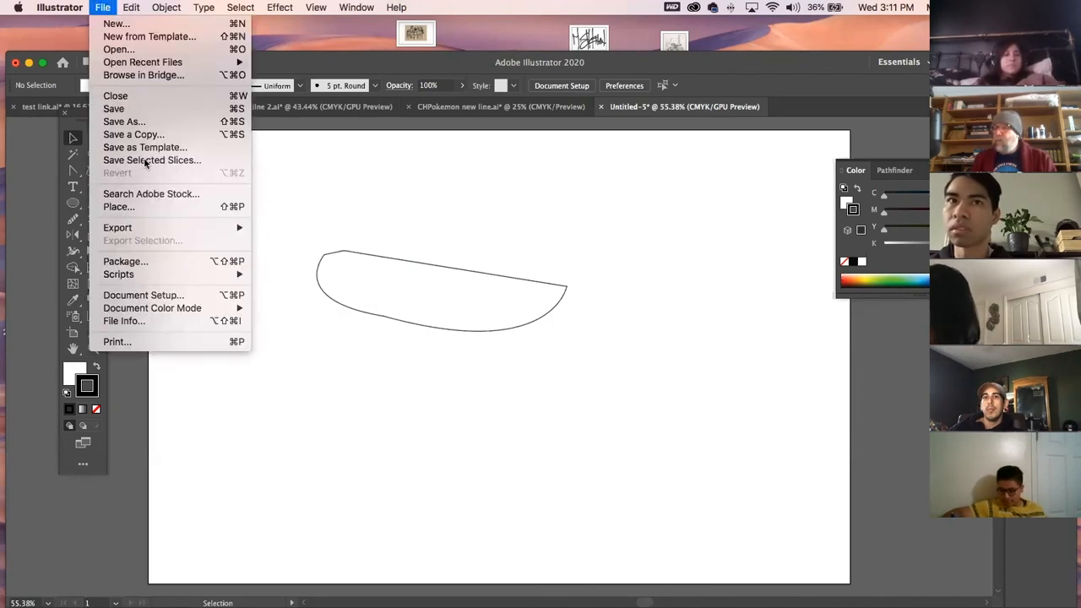
click(100, 6)
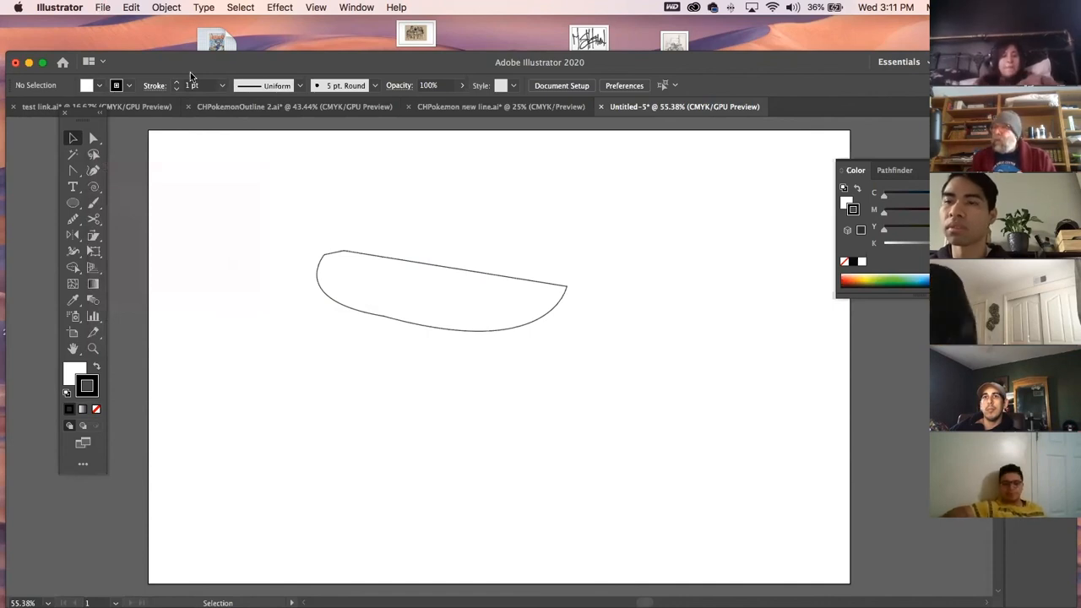
drag(190, 66, 181, 40)
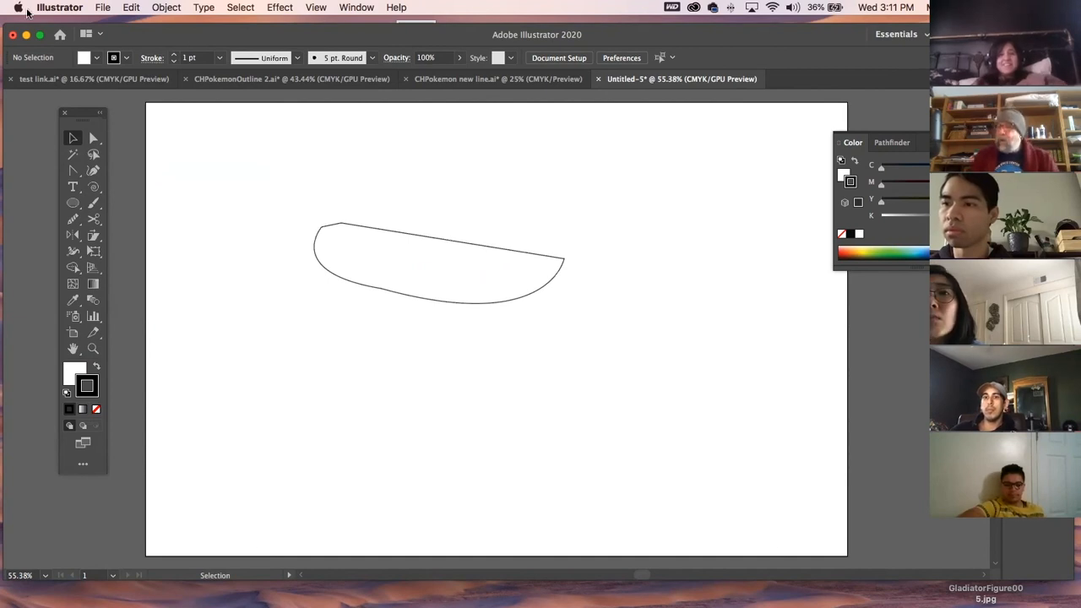
click(106, 7)
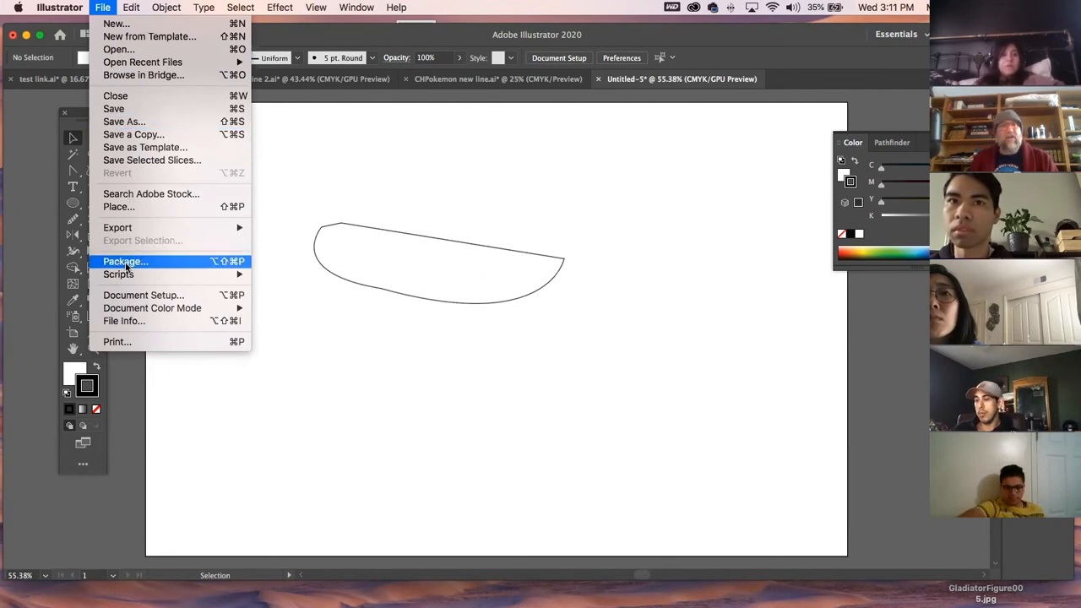
click(101, 10)
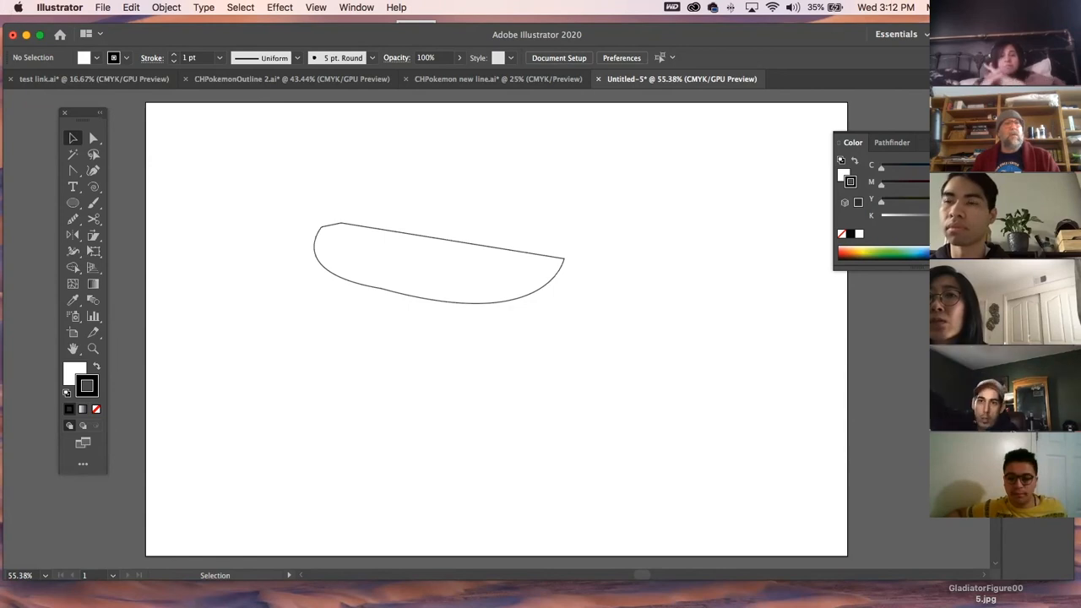
key(super+Tab)
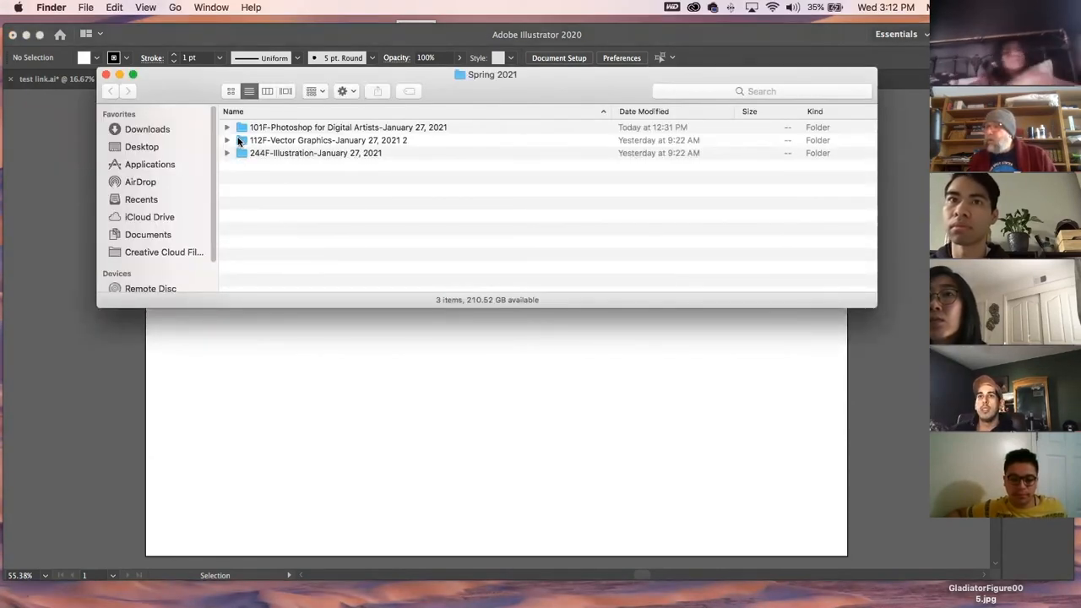
Preview the attendance screenshot in the 112F-Vector Graphics-January 27, 2021 2 folder and tag it red
double_click(239, 141)
click(256, 152)
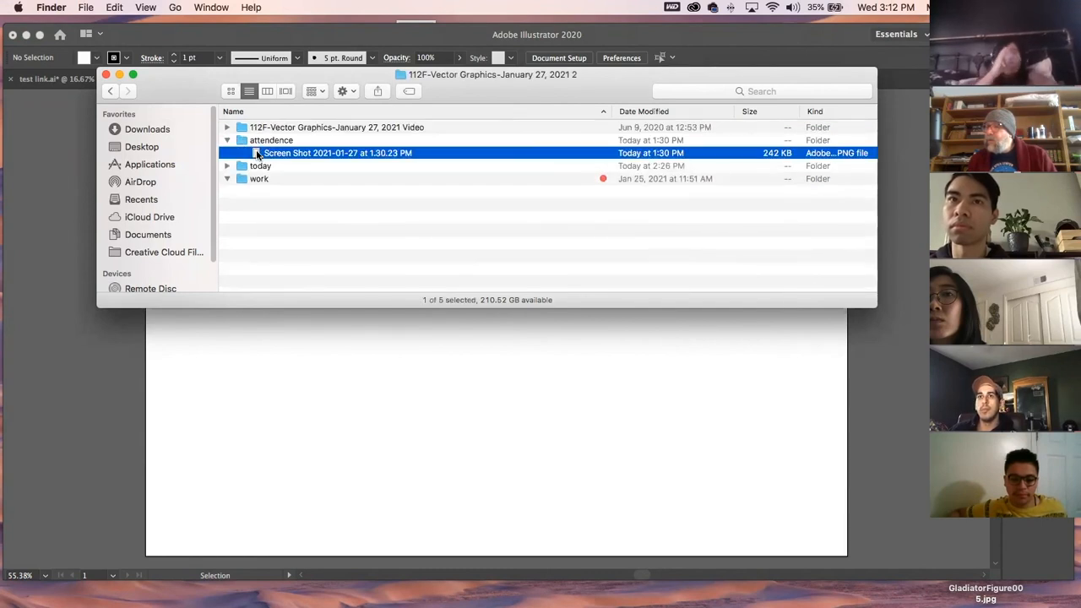
key(space)
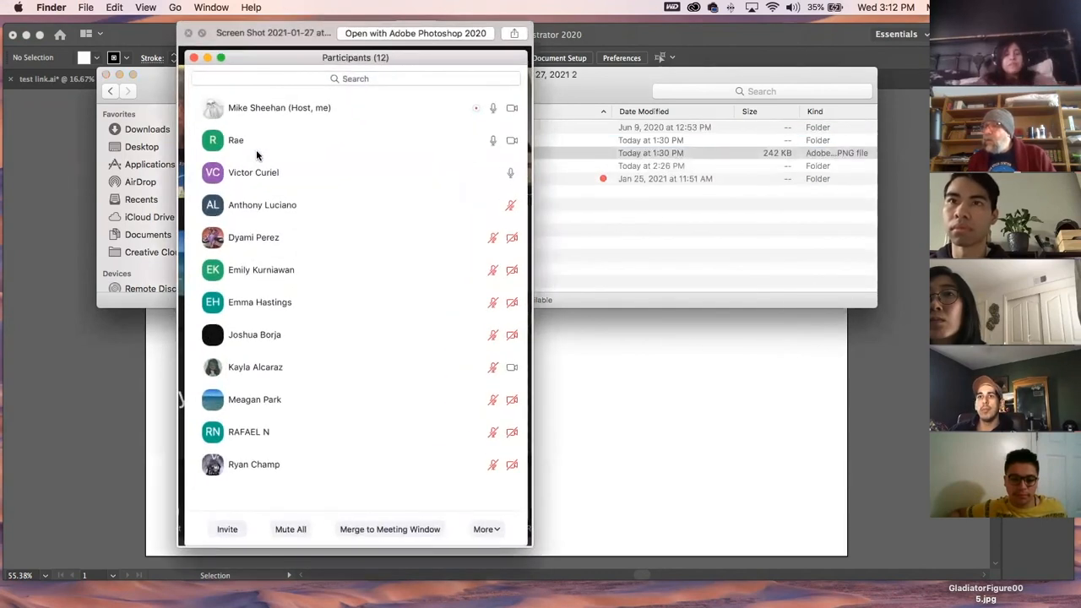
key(space)
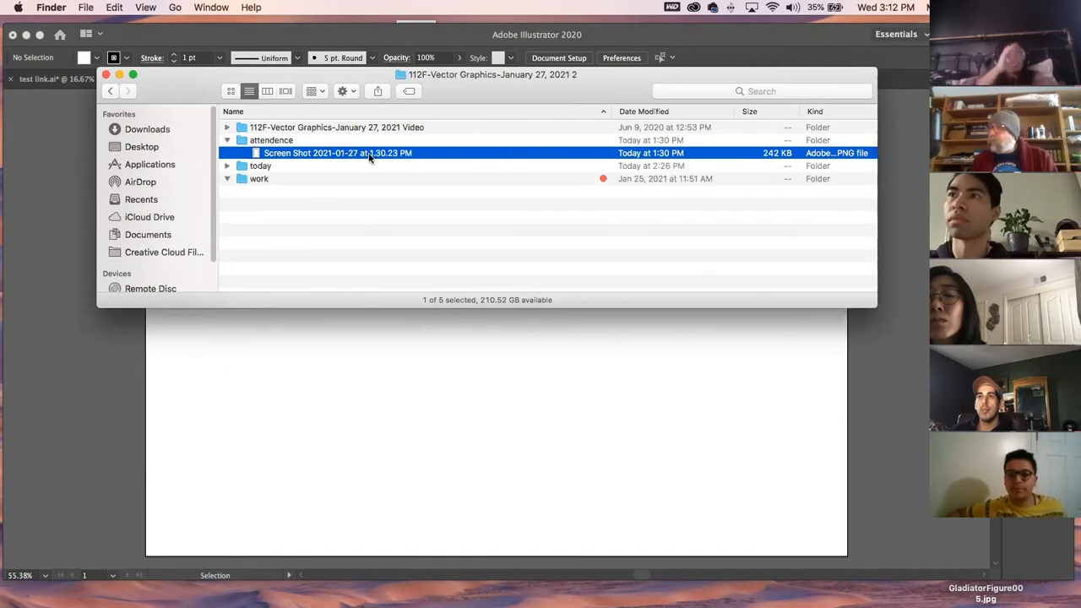
right_click(258, 155)
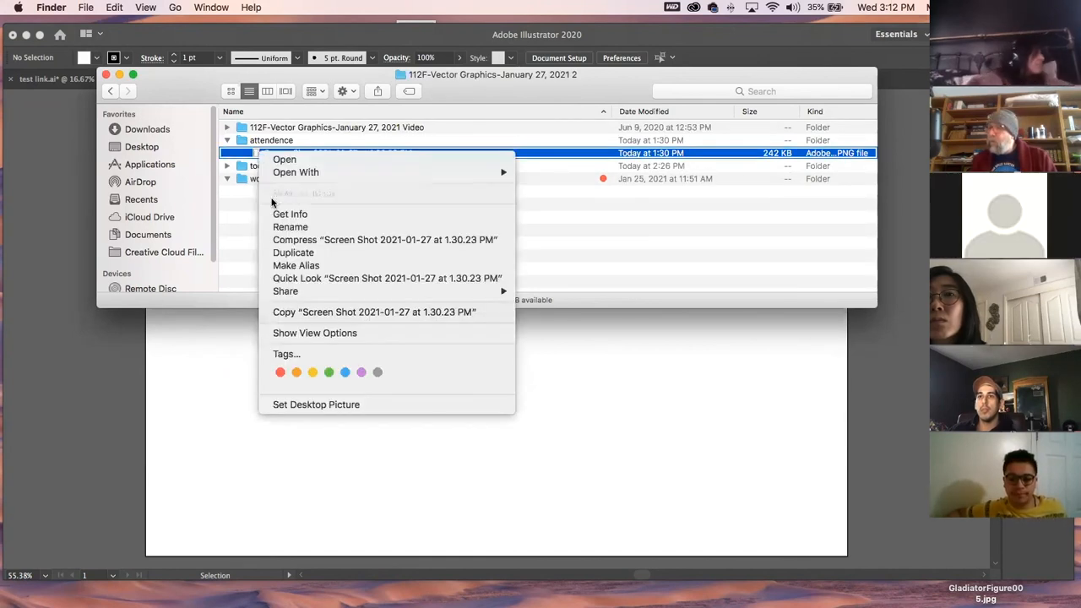
click(280, 372)
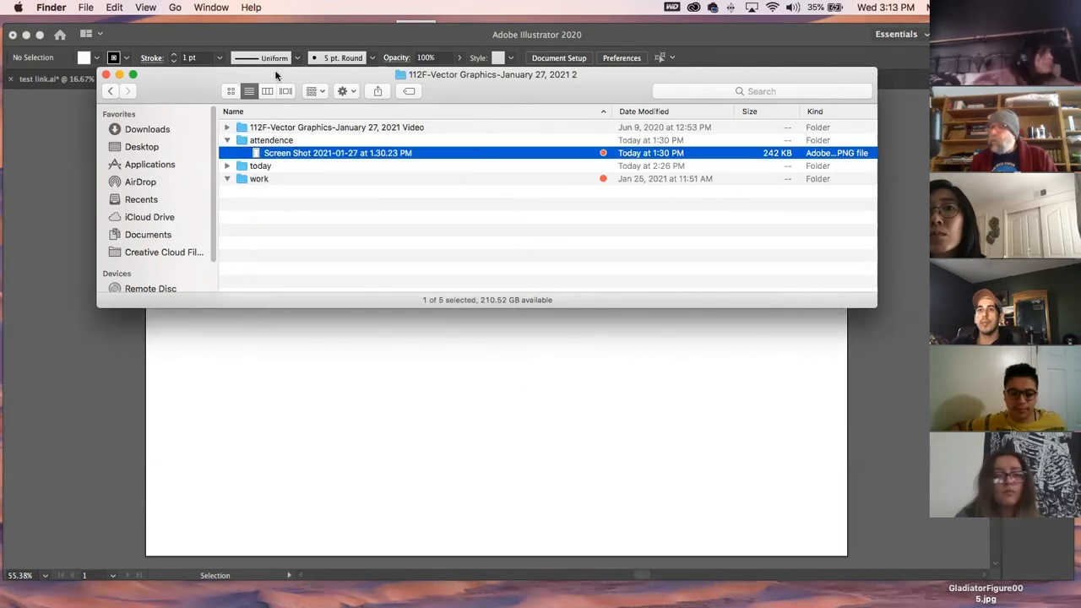
Enlarge the Finder window, and move the Illustrator window aside to file the new desktop screenshot in the attendence folder
drag(875, 304, 887, 523)
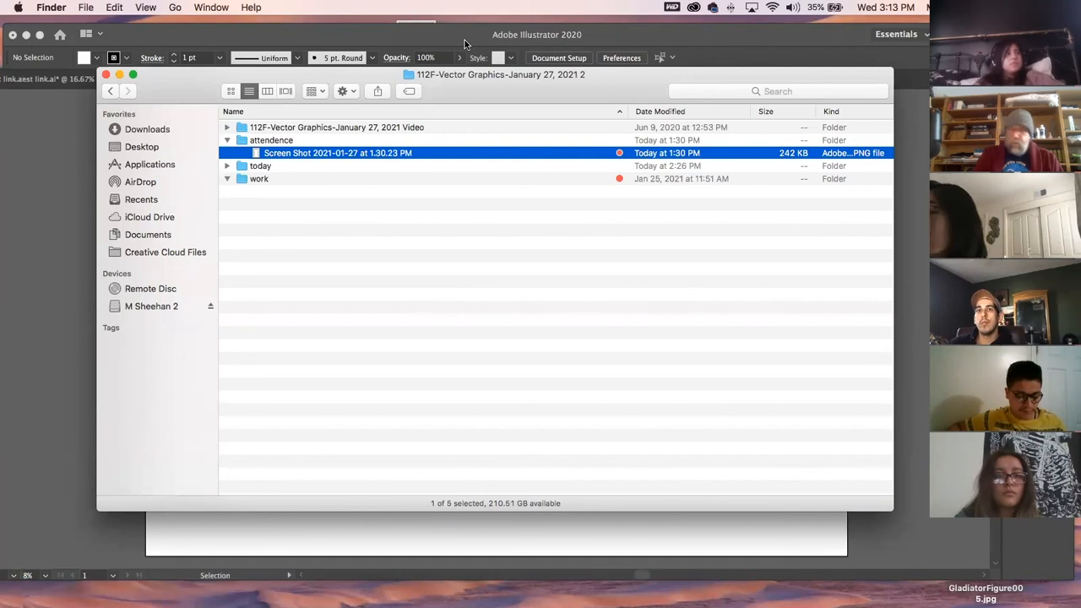
drag(191, 16, 525, 547)
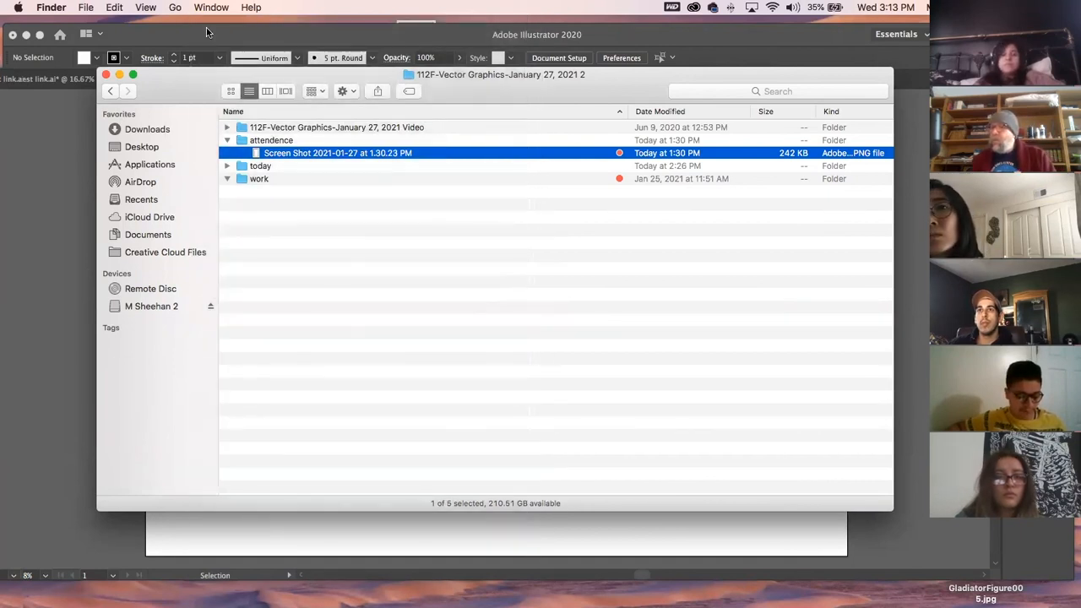
drag(809, 31, 513, 527)
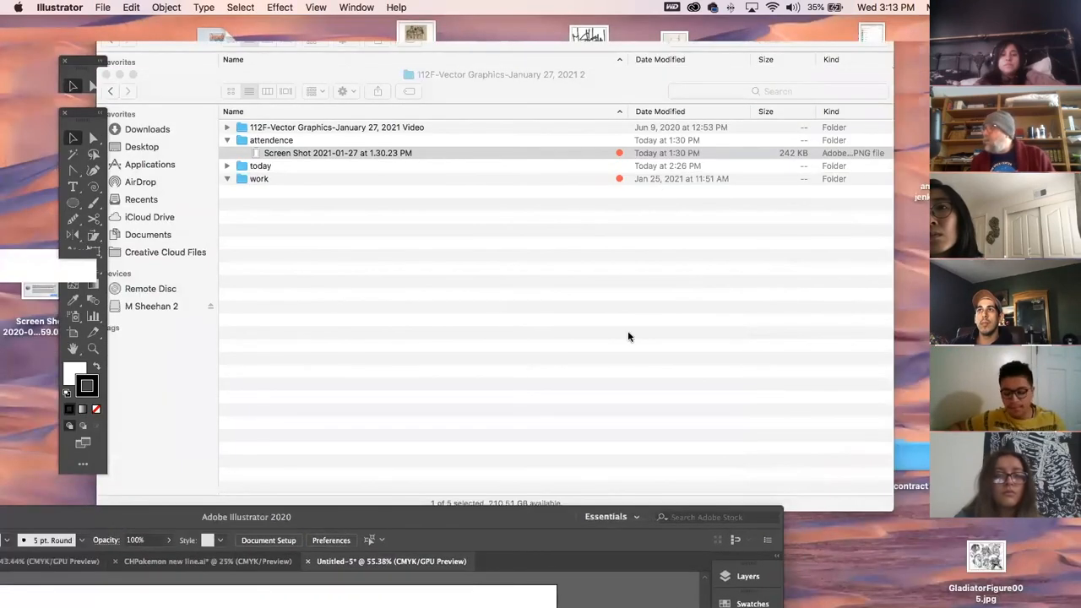
drag(866, 27, 272, 143)
Close the open Finder windows and bring the Illustrator window back fully into view
click(111, 78)
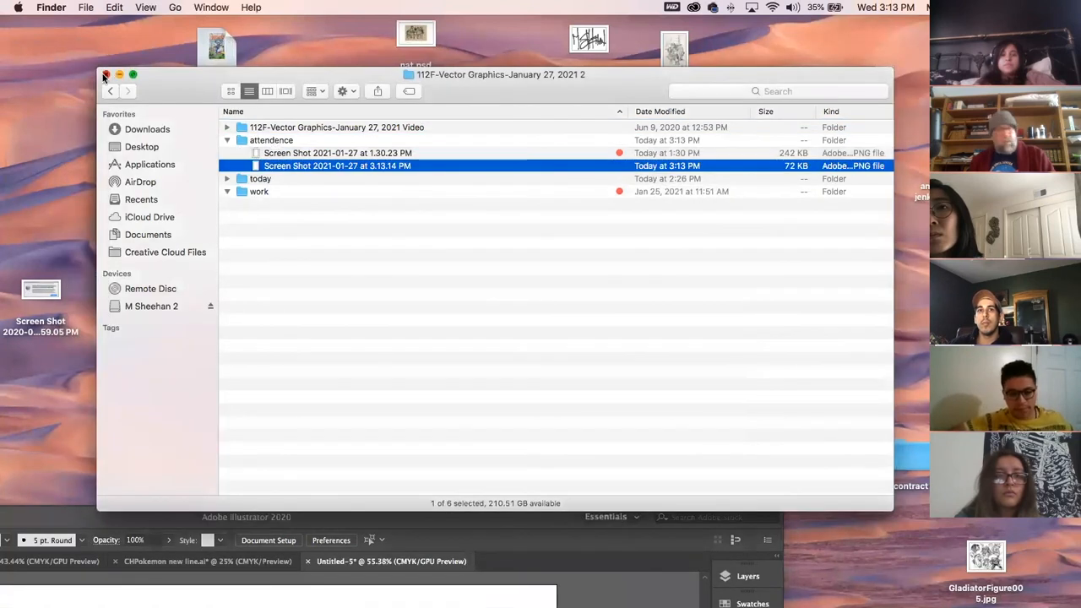
click(104, 75)
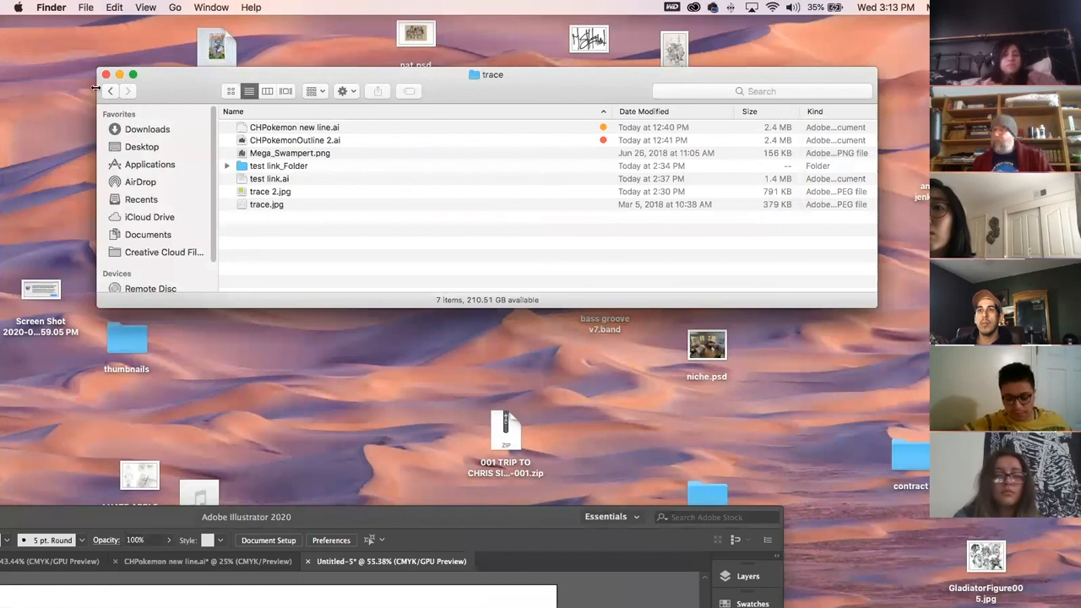
click(106, 76)
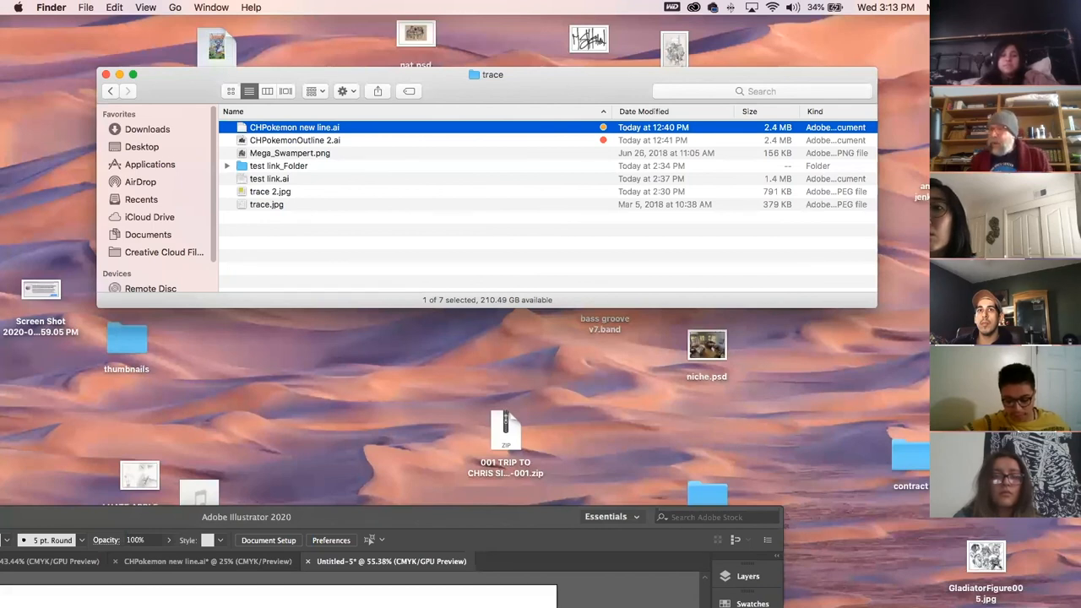
click(106, 75)
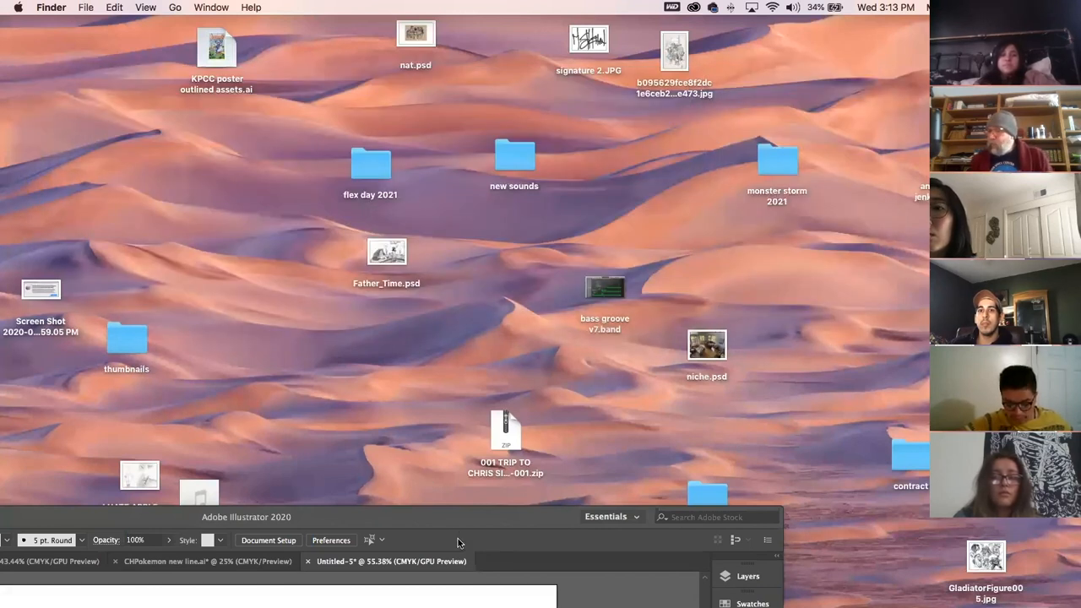
click(444, 517)
drag(444, 517, 488, 499)
drag(600, 434, 677, 36)
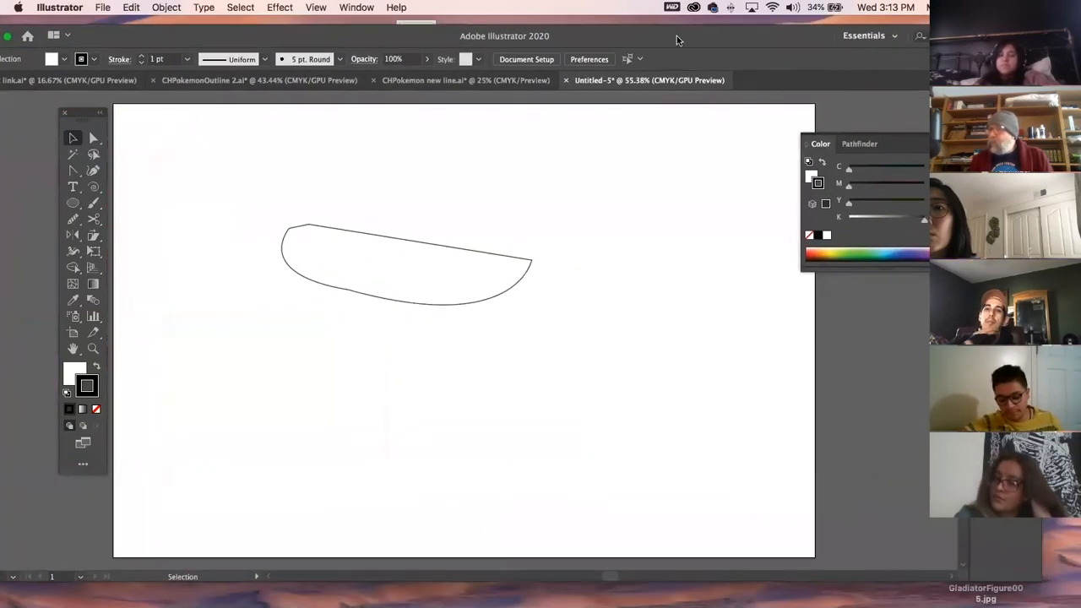
Delete the curved test shape and draw an upright ellipse about 2.76 in wide and 3.61 in high on the artboard
click(295, 230)
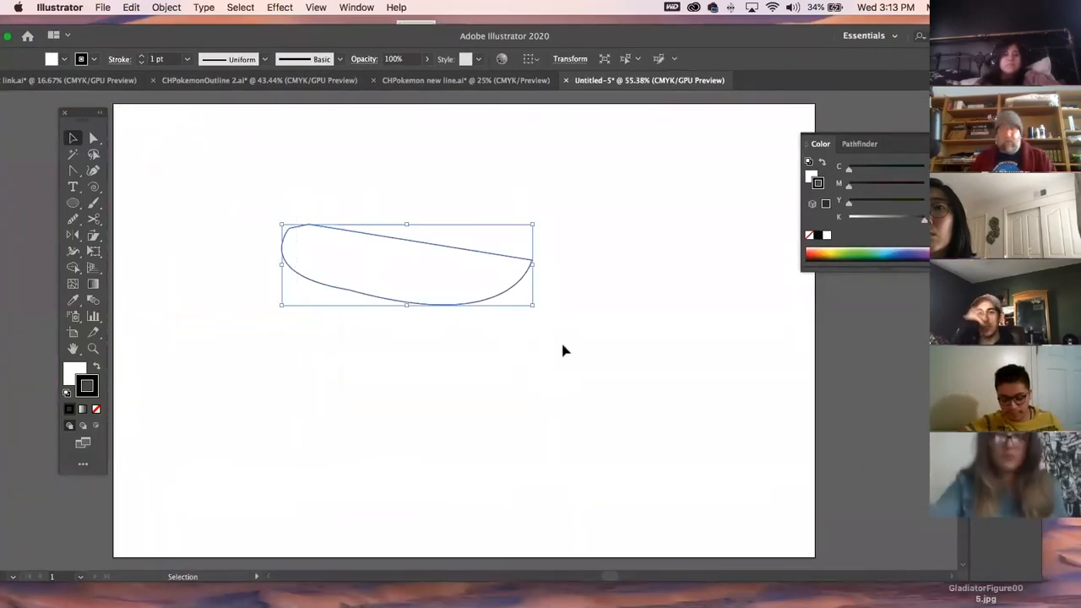
key(Delete)
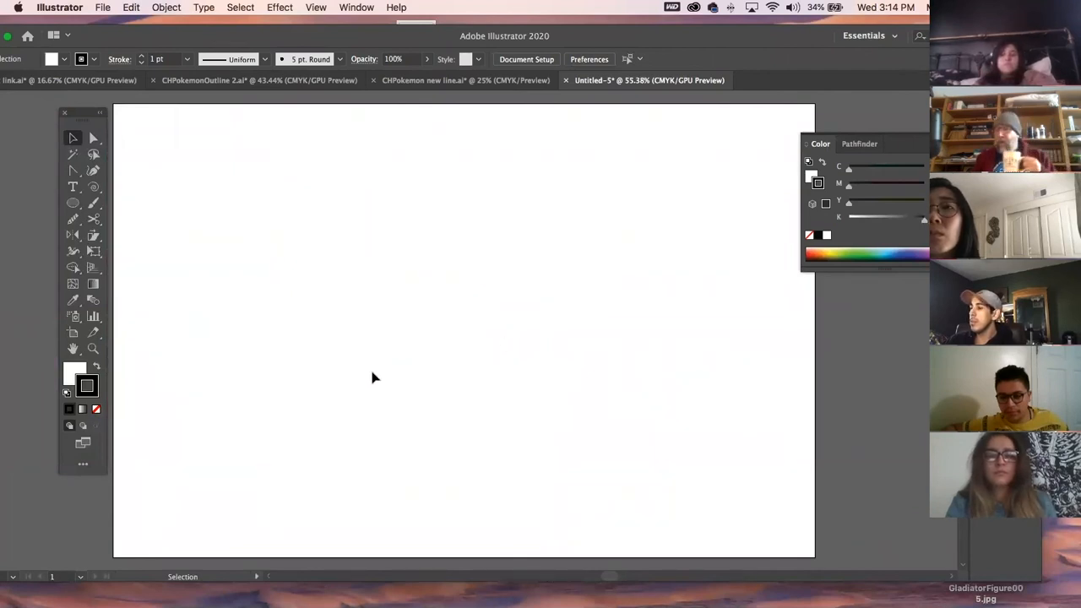
click(72, 202)
drag(261, 225, 377, 375)
click(73, 138)
click(176, 96)
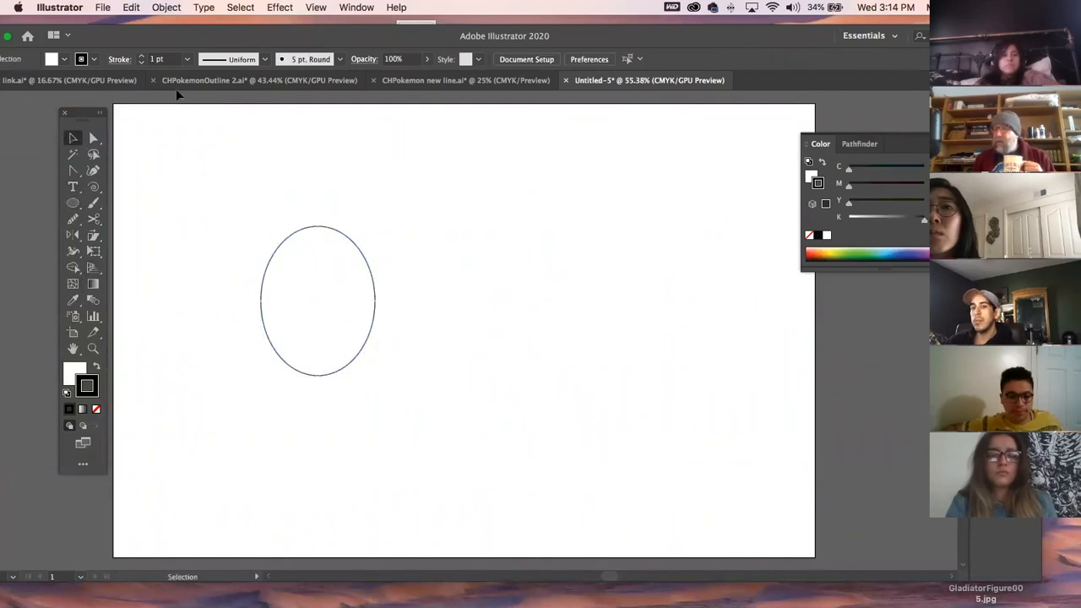
click(113, 8)
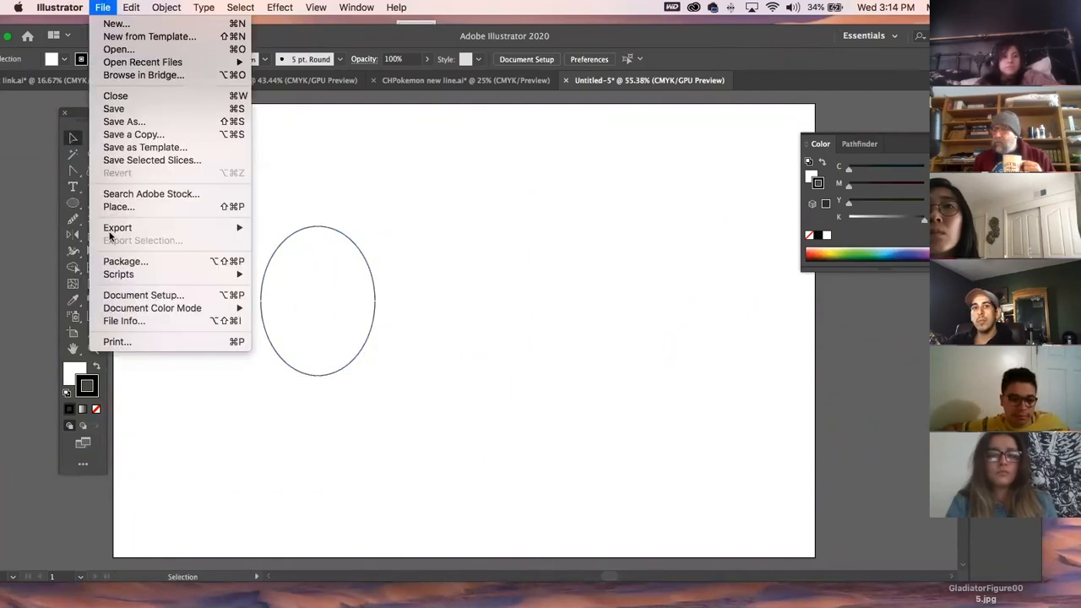
click(114, 263)
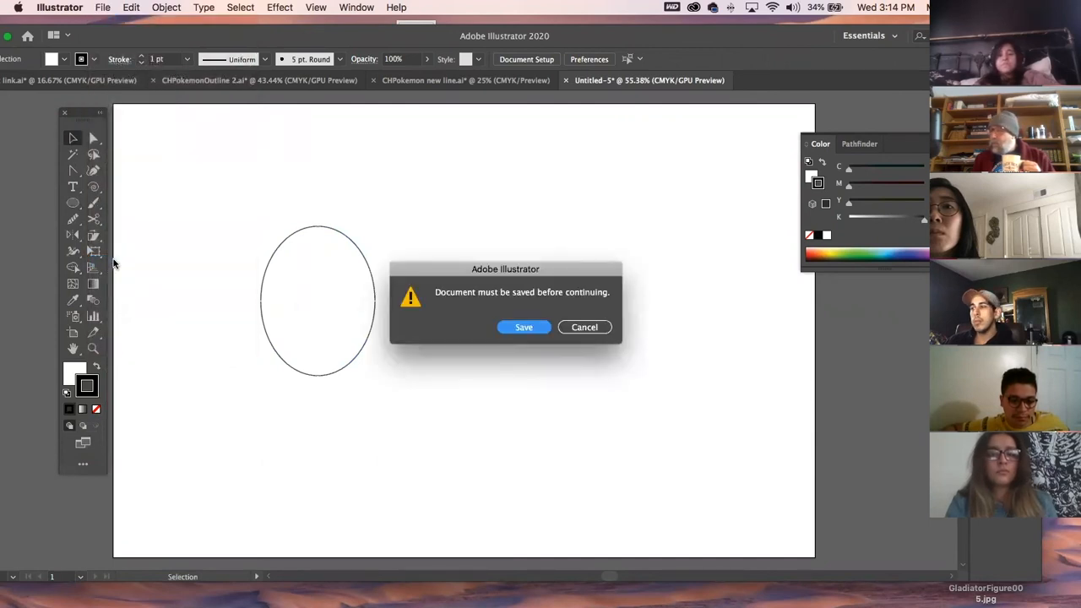
click(584, 327)
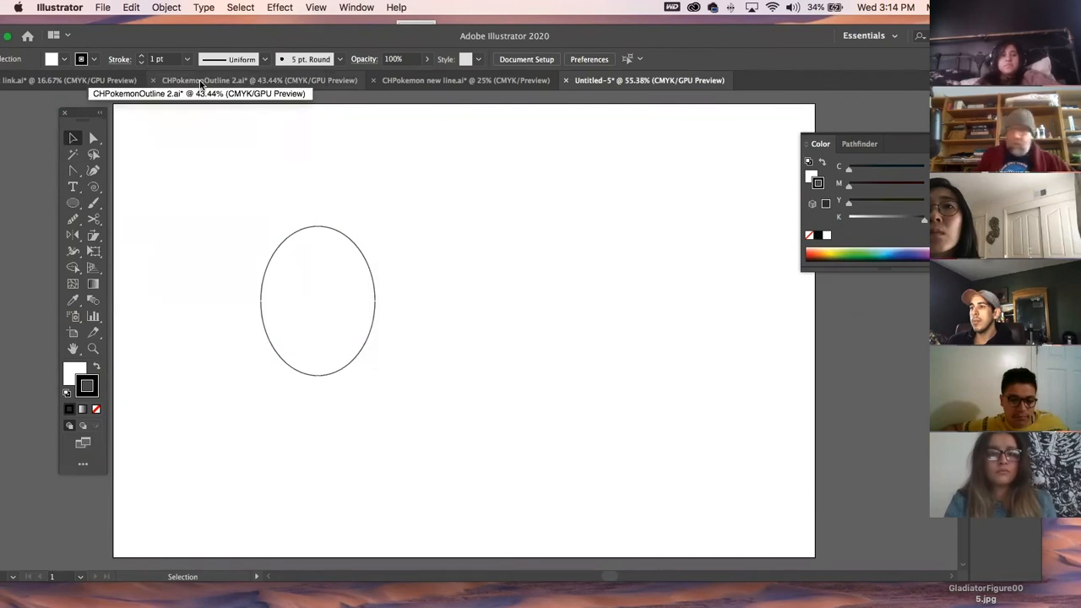
Reposition the Illustrator window and save the ellipse document as tt.ai in the trace folder with the default Illustrator 2020 options
click(105, 6)
click(95, 38)
drag(136, 34, 175, 26)
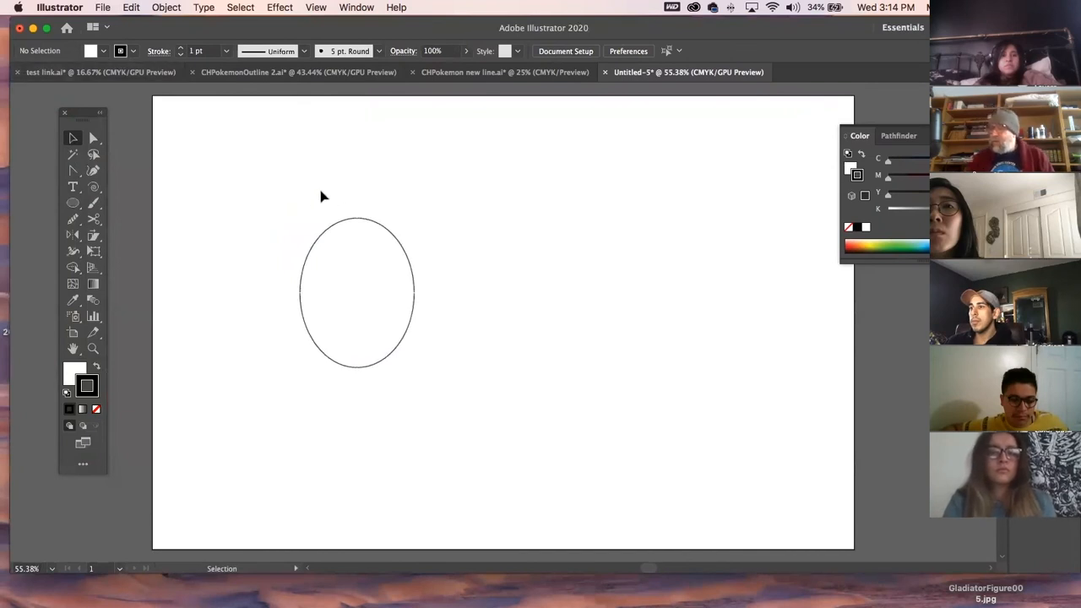
key(super+s)
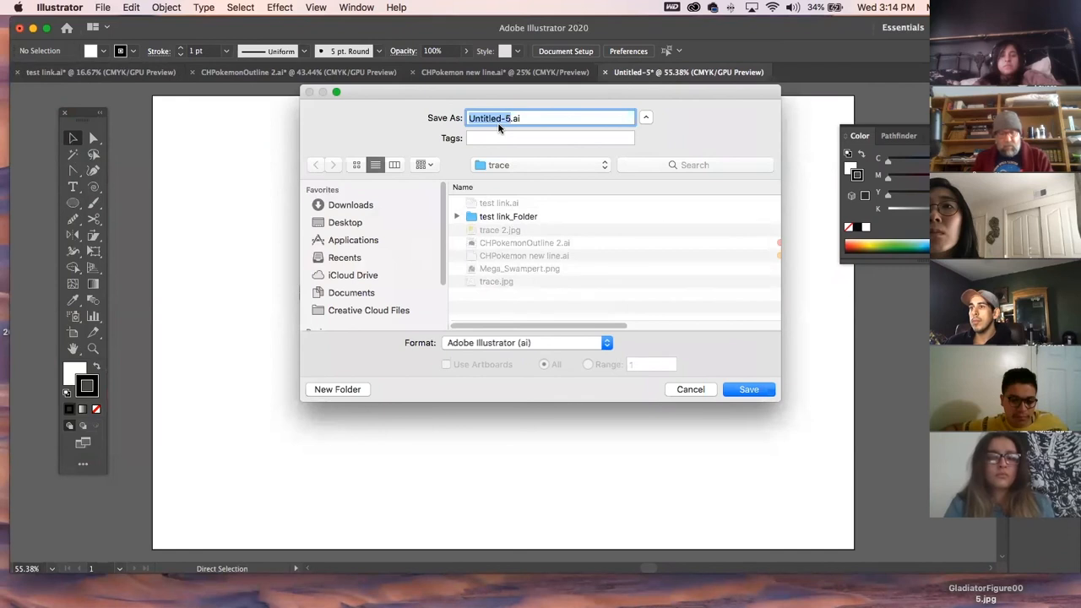
text(tt)
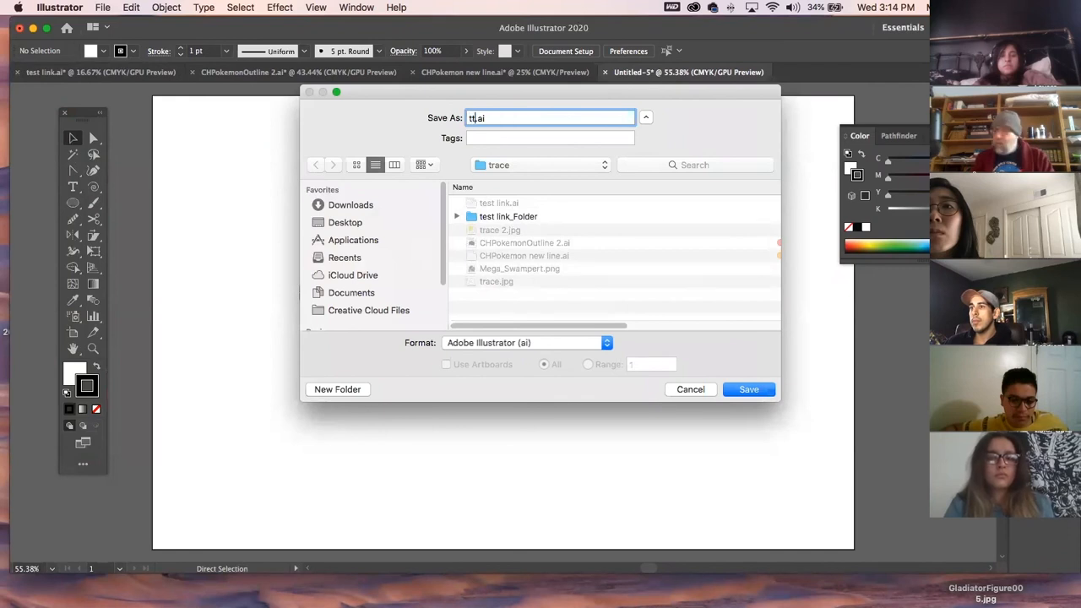
click(738, 390)
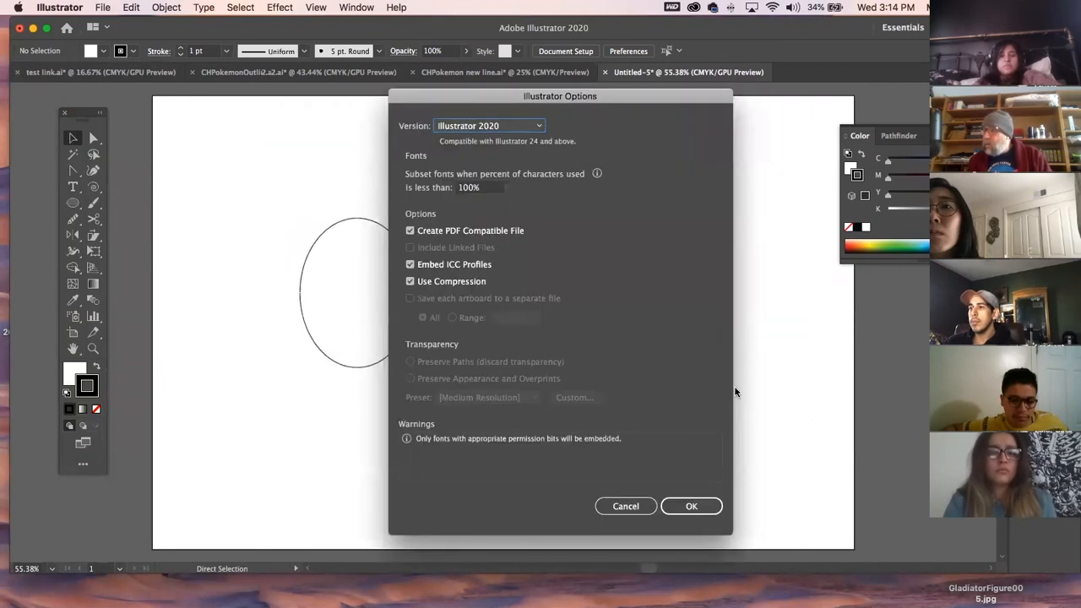
click(692, 505)
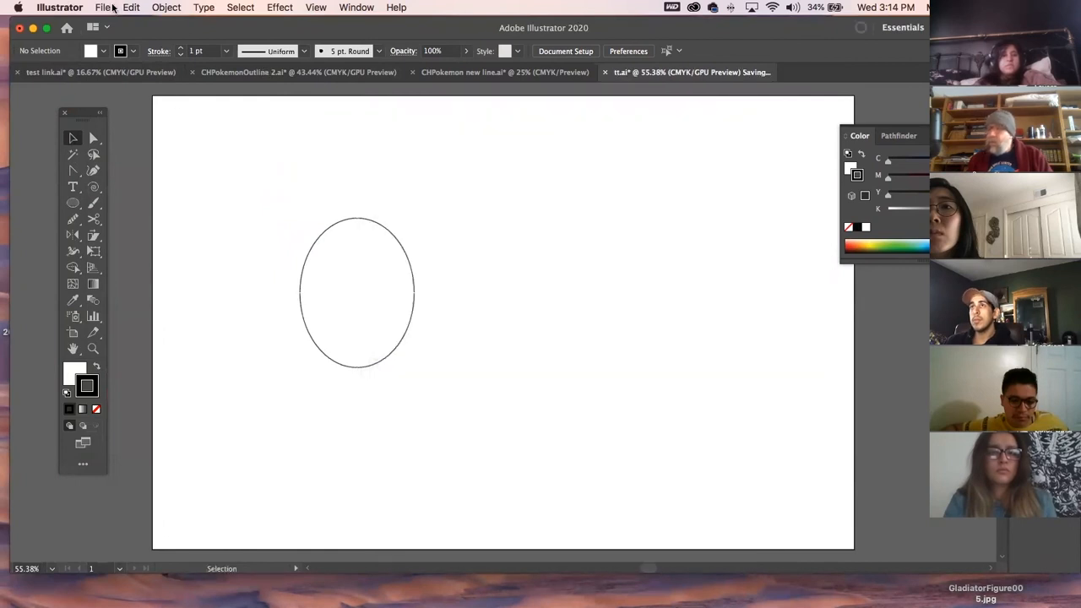
Check the Package command for the saved document, and select the ellipse
click(104, 7)
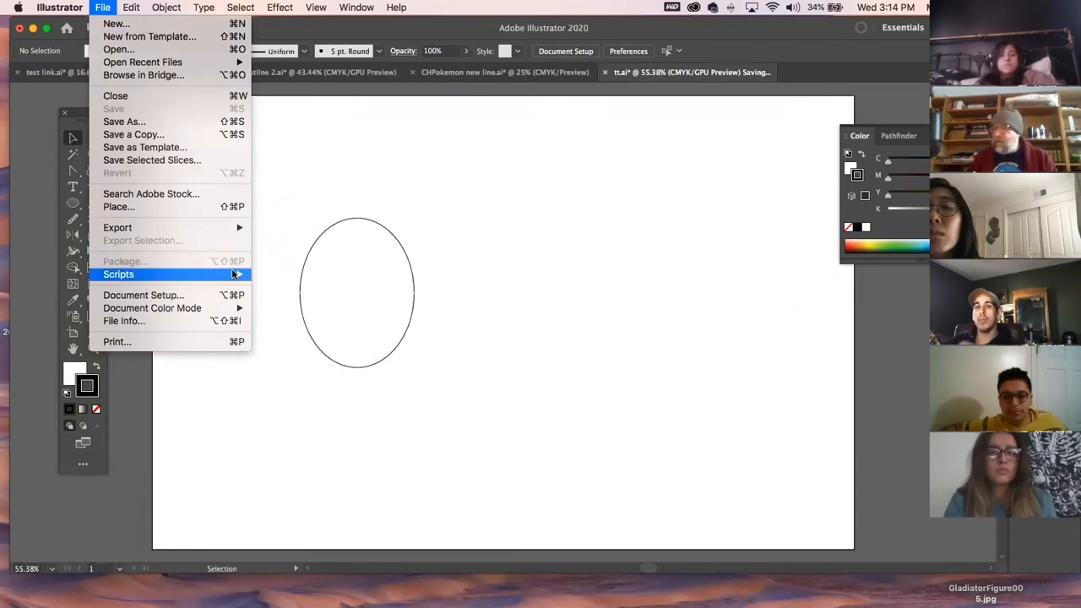
click(355, 234)
click(376, 279)
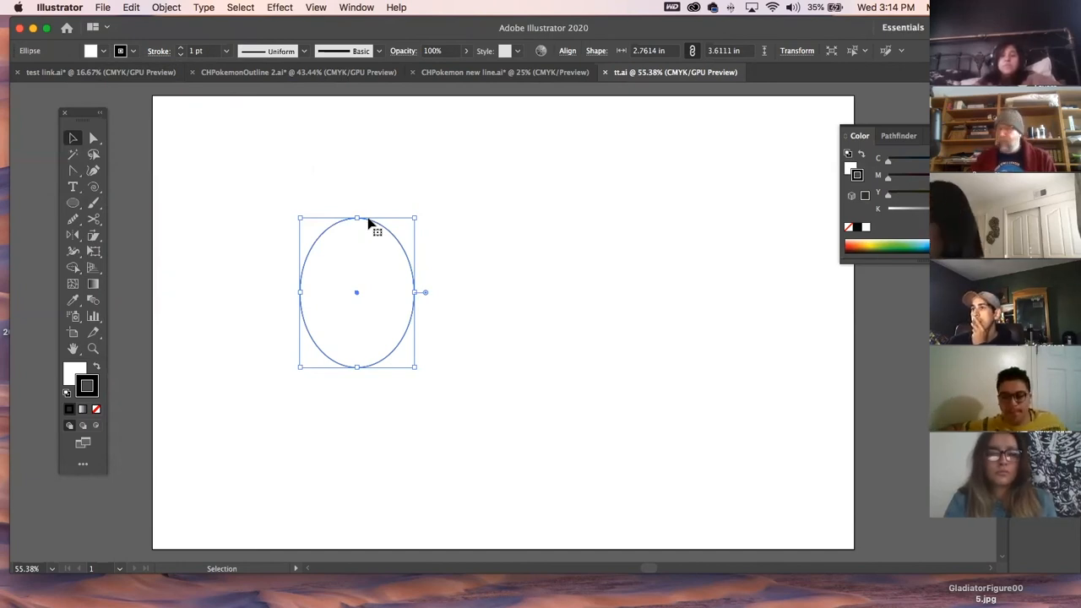
Close tt.ai and test link.ai, discarding the changes to test link.ai and keeping CHPokemon new line.ai open
click(21, 29)
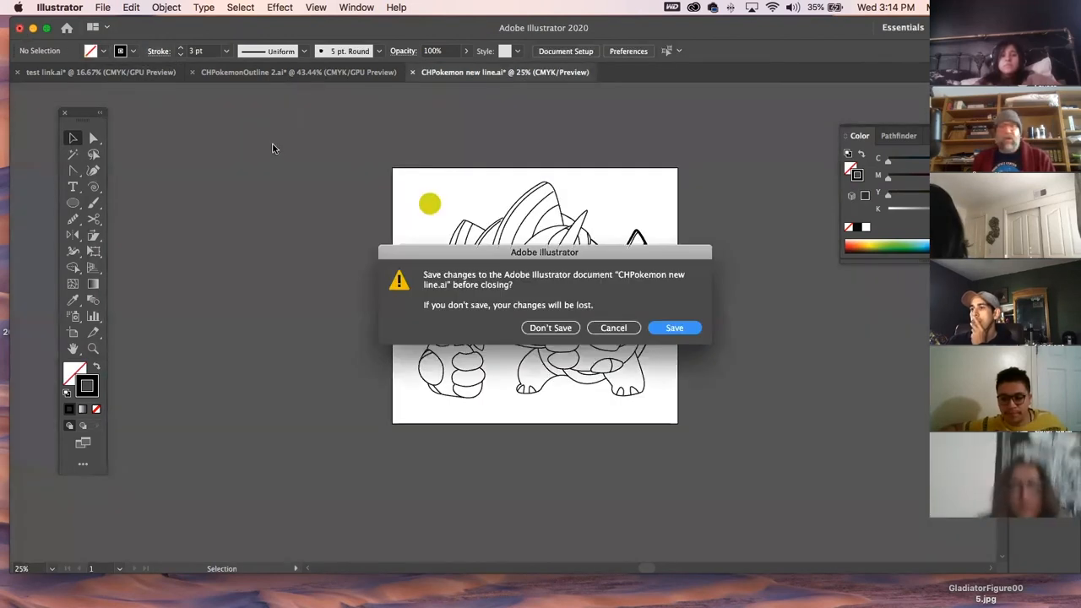
click(612, 328)
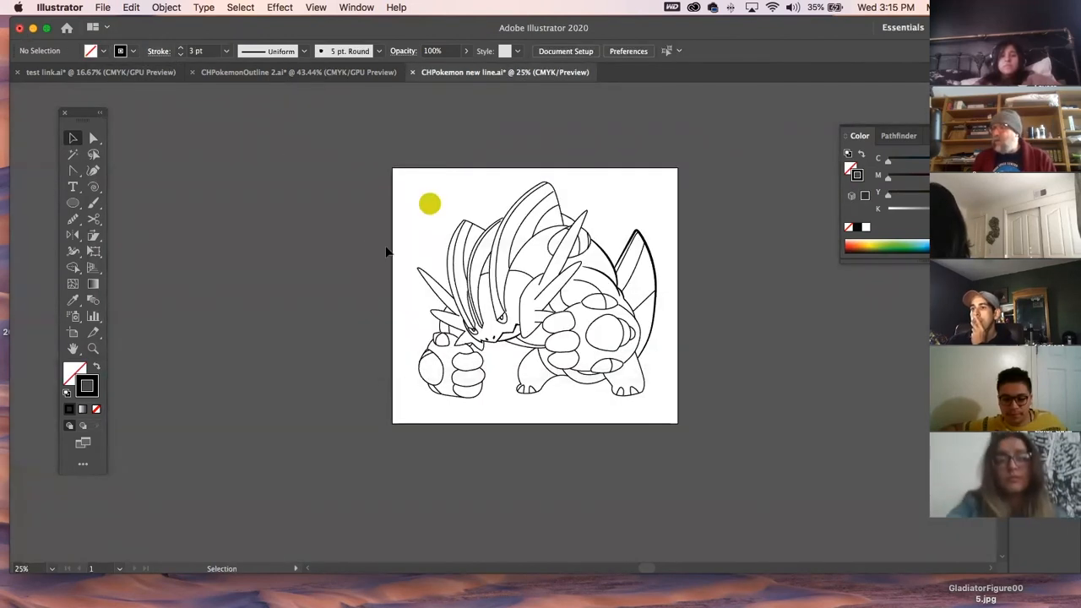
click(17, 72)
click(550, 328)
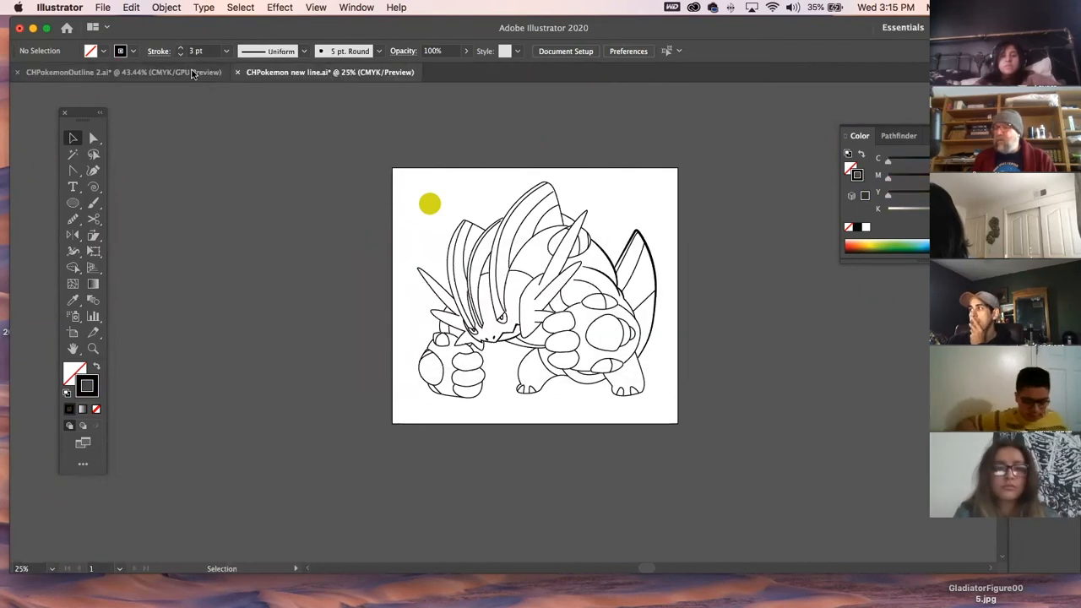
Close CHPokemonOutline 2.ai and CHPokemon new line.ai without saving their changes, and bring up the choices for ending the meeting
click(34, 74)
click(17, 72)
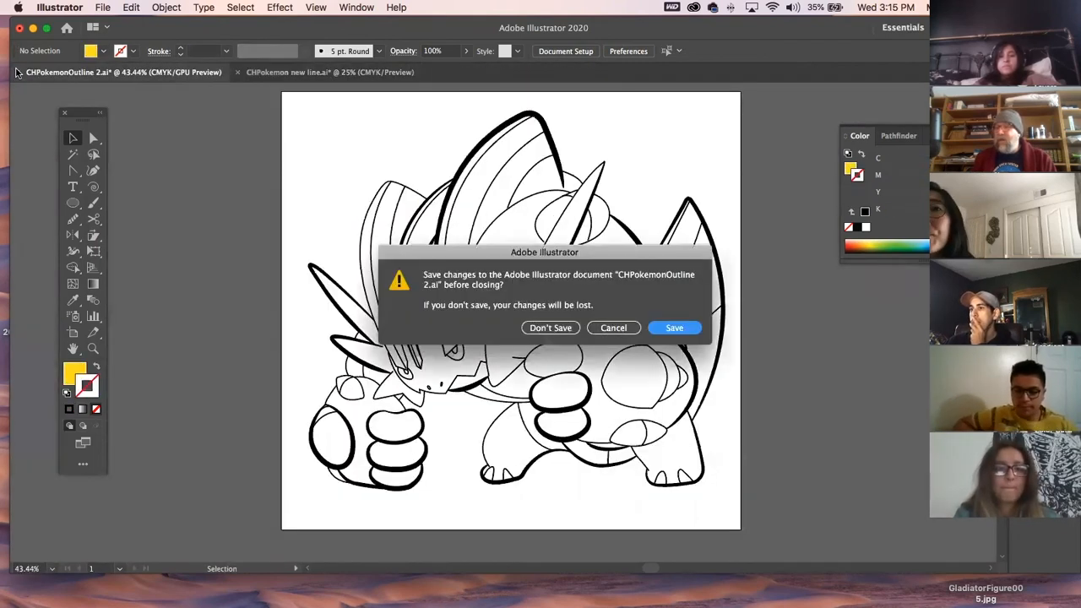
click(553, 326)
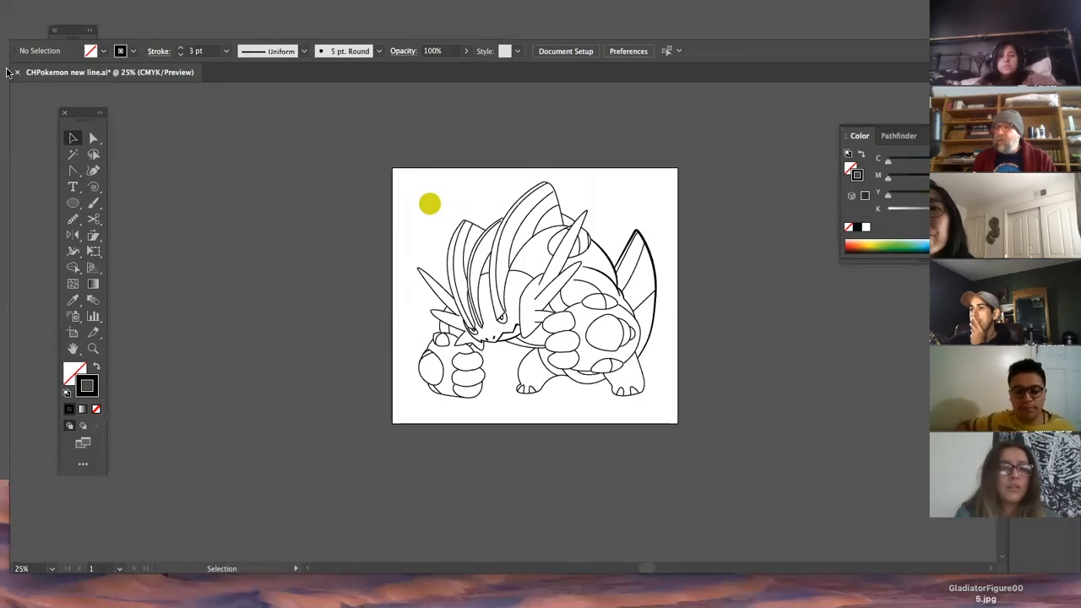
click(17, 73)
click(553, 328)
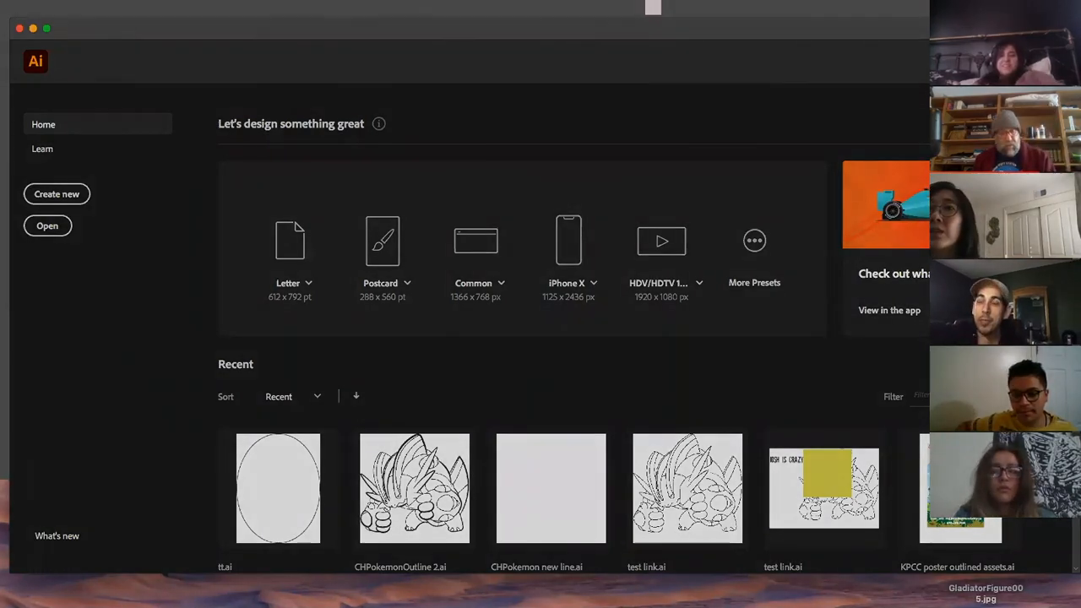
key(super+w)
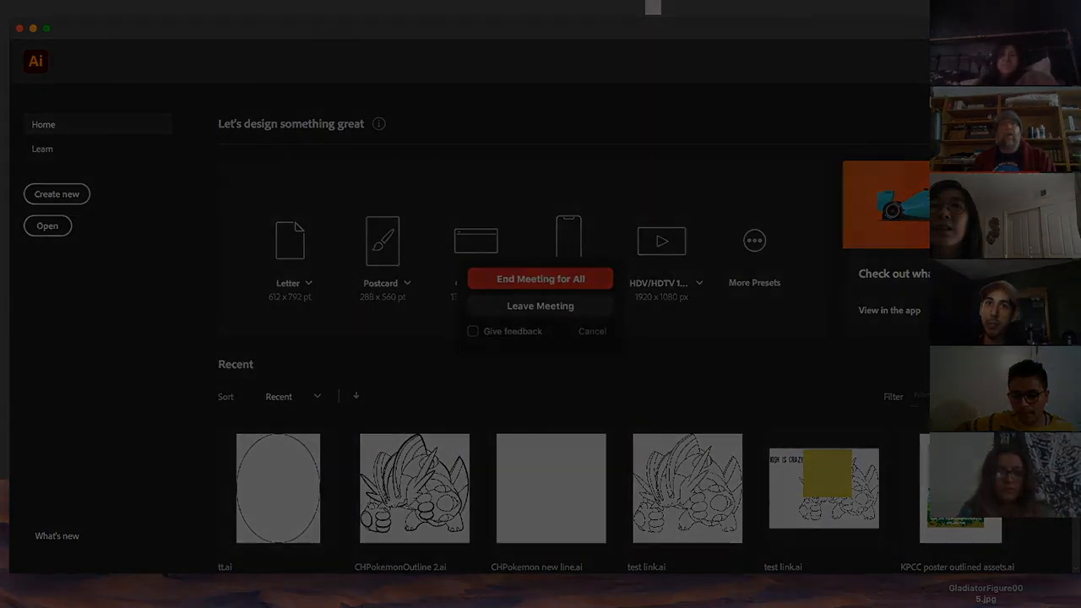